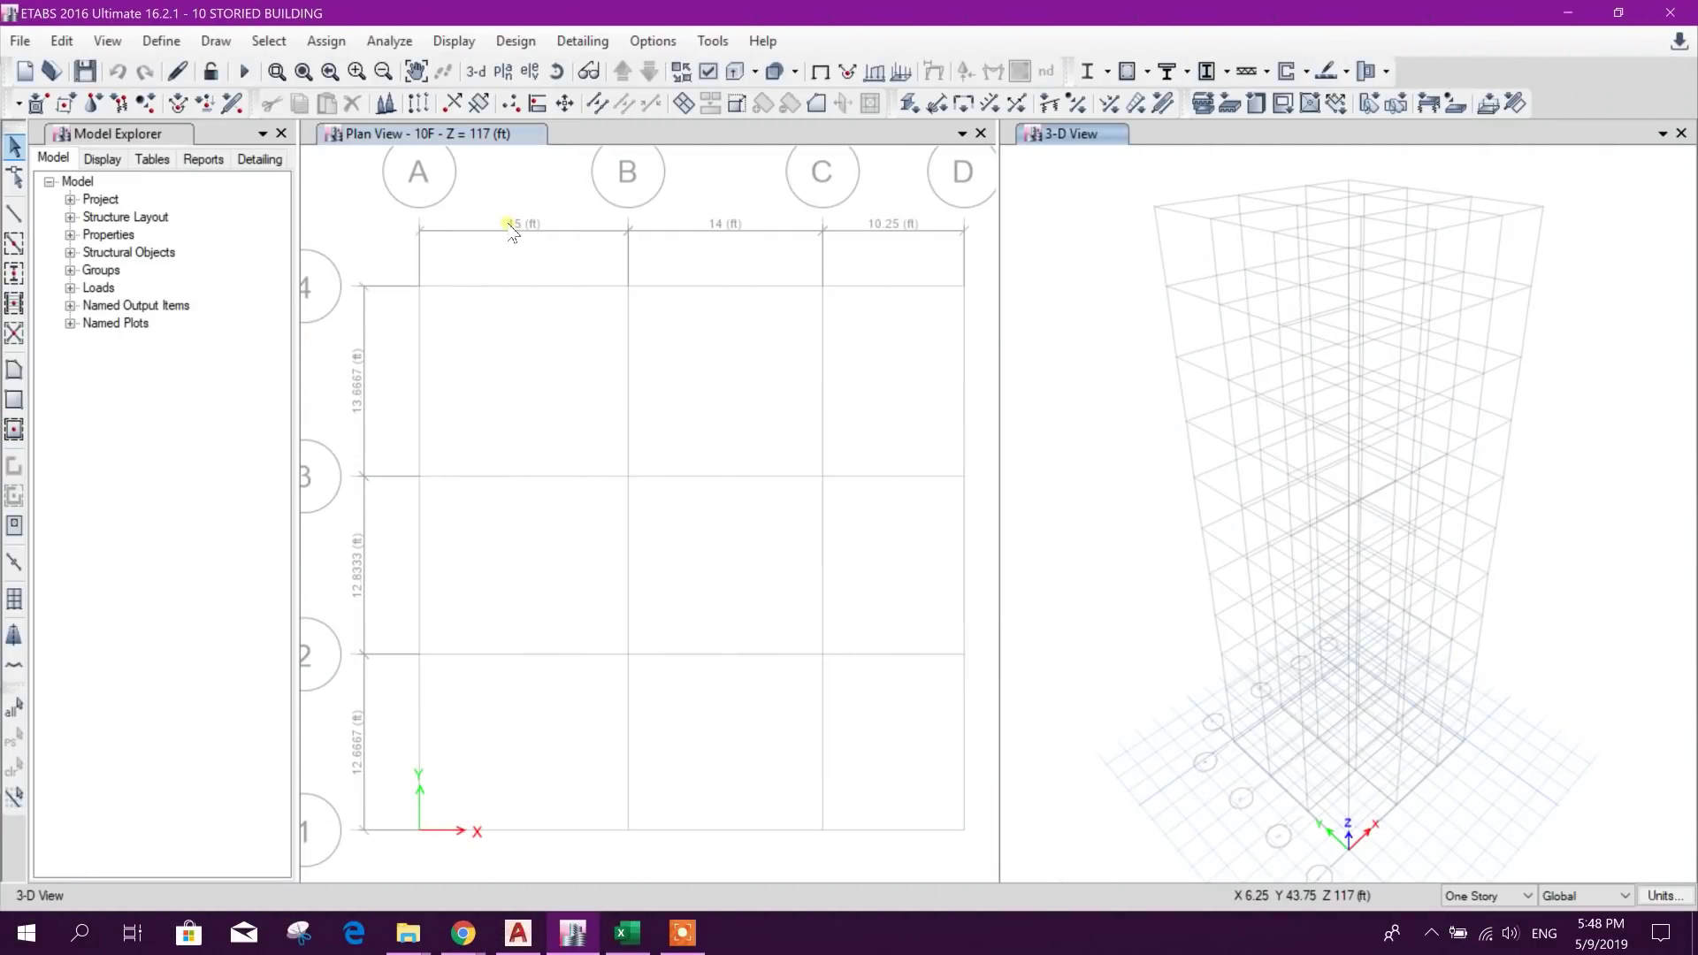
pyautogui.click(641, 396)
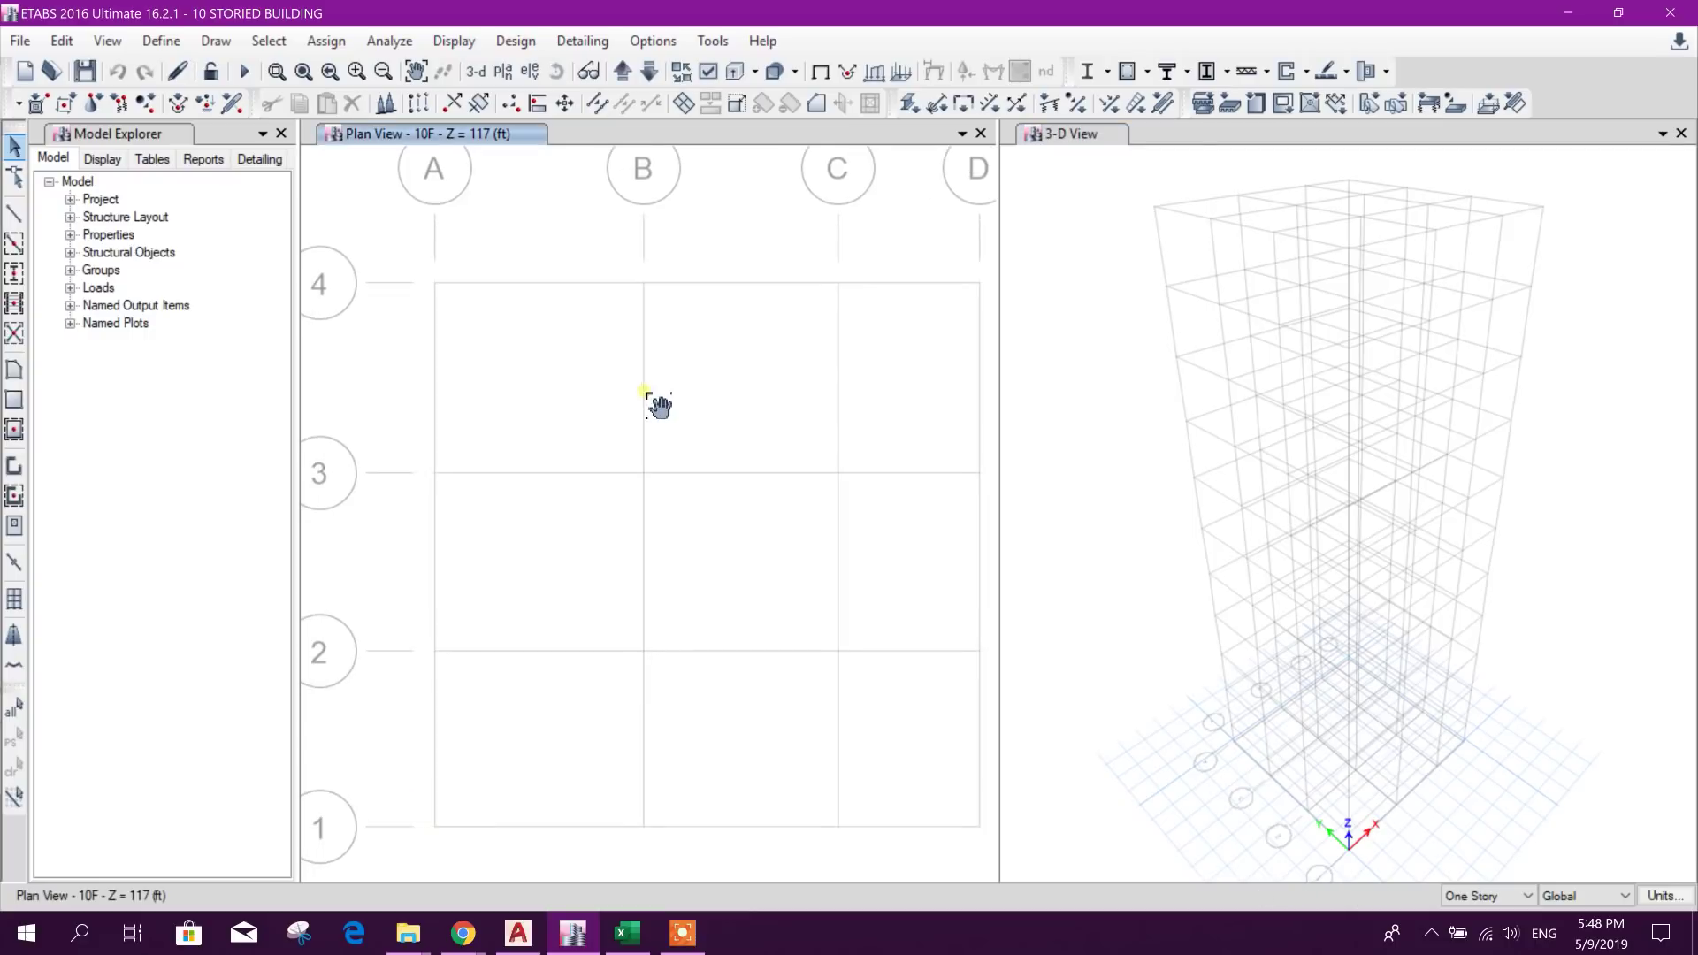
pyautogui.moveTo(684, 397); pyautogui.dragTo(688, 421, button='middle')
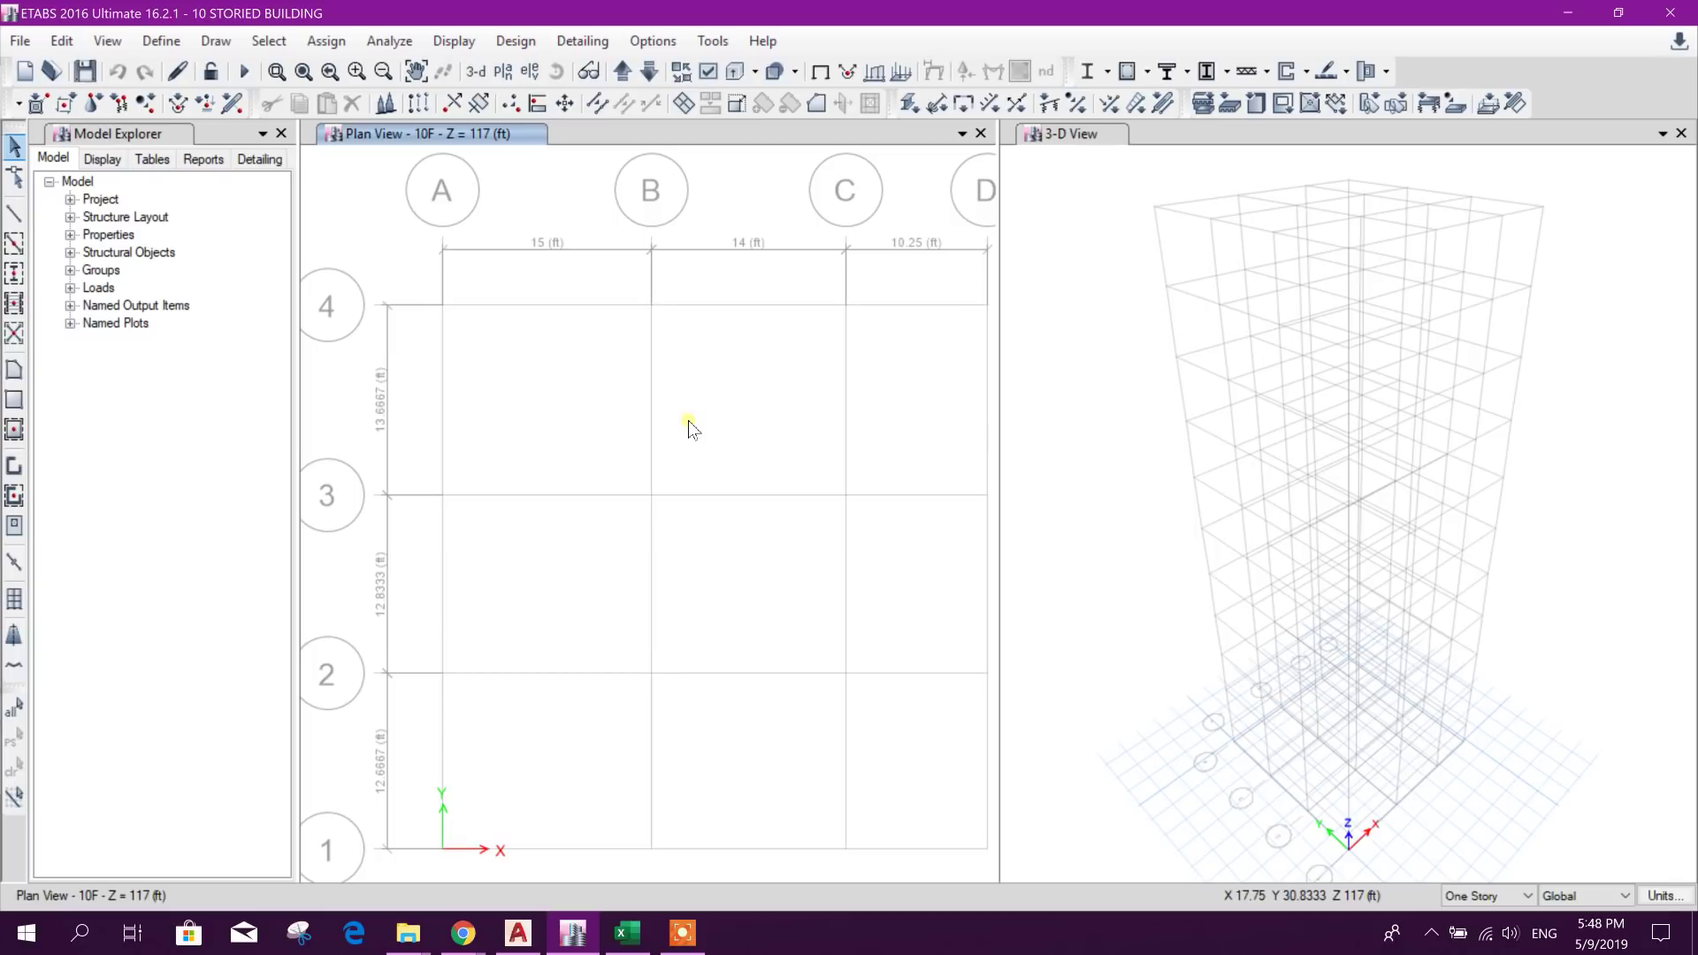
pyautogui.moveTo(885, 495); pyautogui.dragTo(871, 464, button='middle')
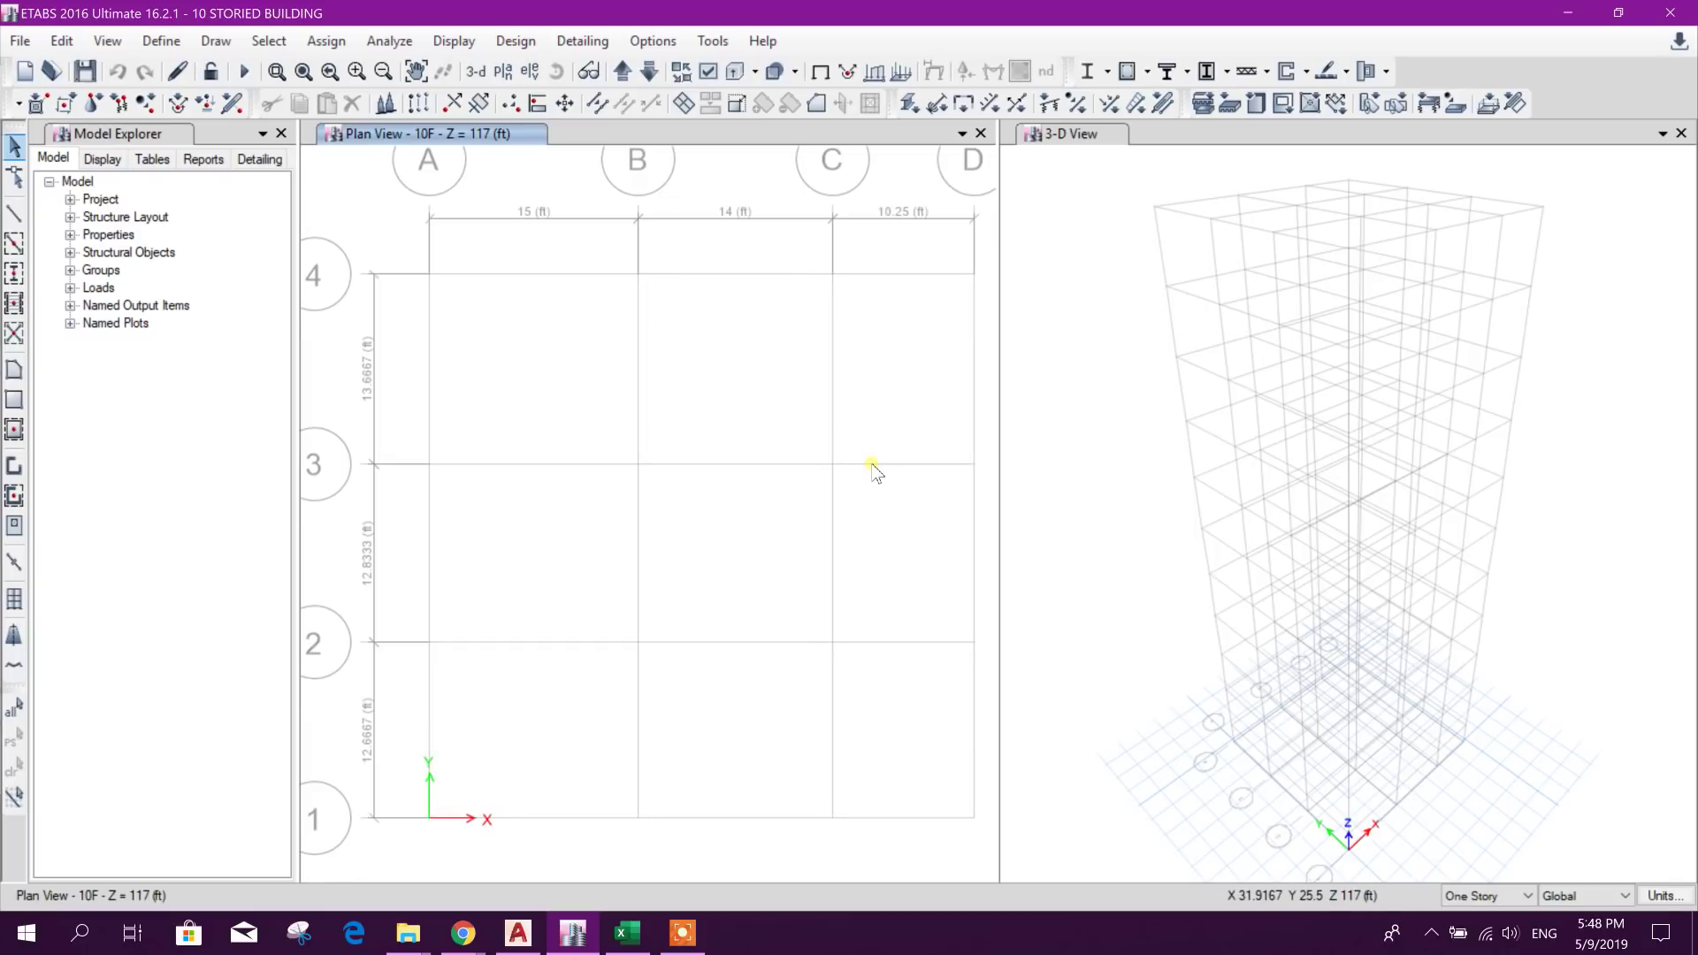
# Step: Open the material property definitions and select the 4000Psi concrete
pyautogui.click(161, 41)
pyautogui.click(235, 69)
pyautogui.moveTo(876, 270); pyautogui.dragTo(825, 228)
pyautogui.click(705, 321)
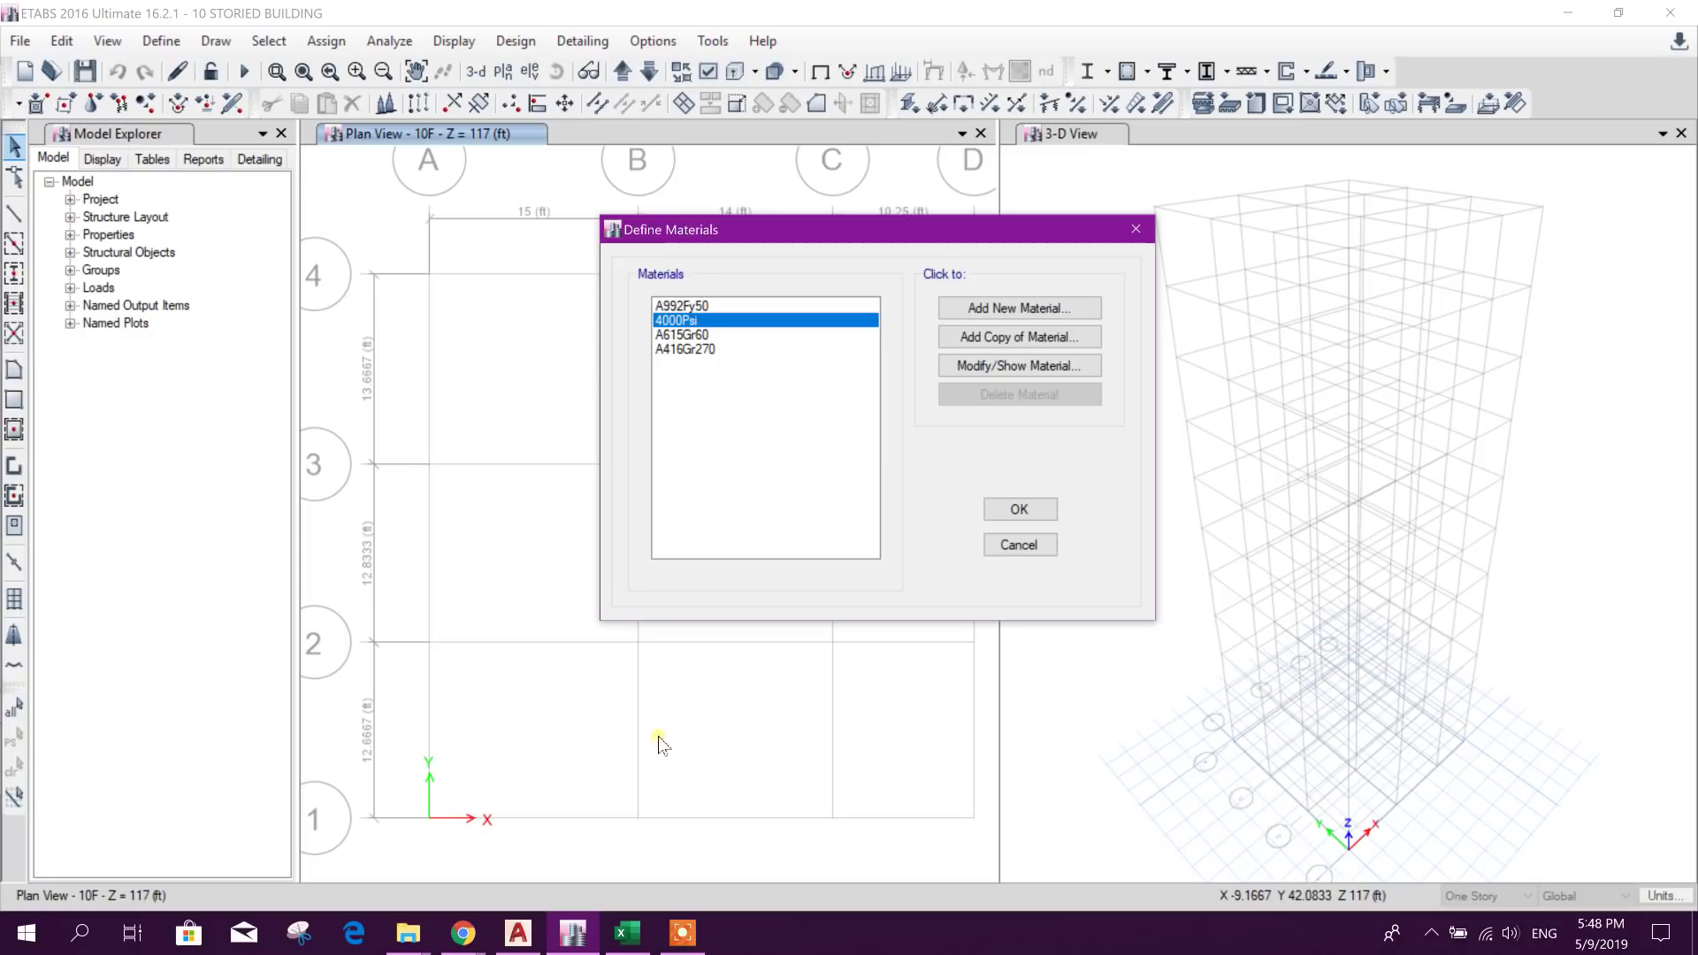
# Step: Switch to the Excel checklist and examine the concrete strengths, steel yield strength and modulus of elasticity formulas for brick and stone chips
pyautogui.click(627, 933)
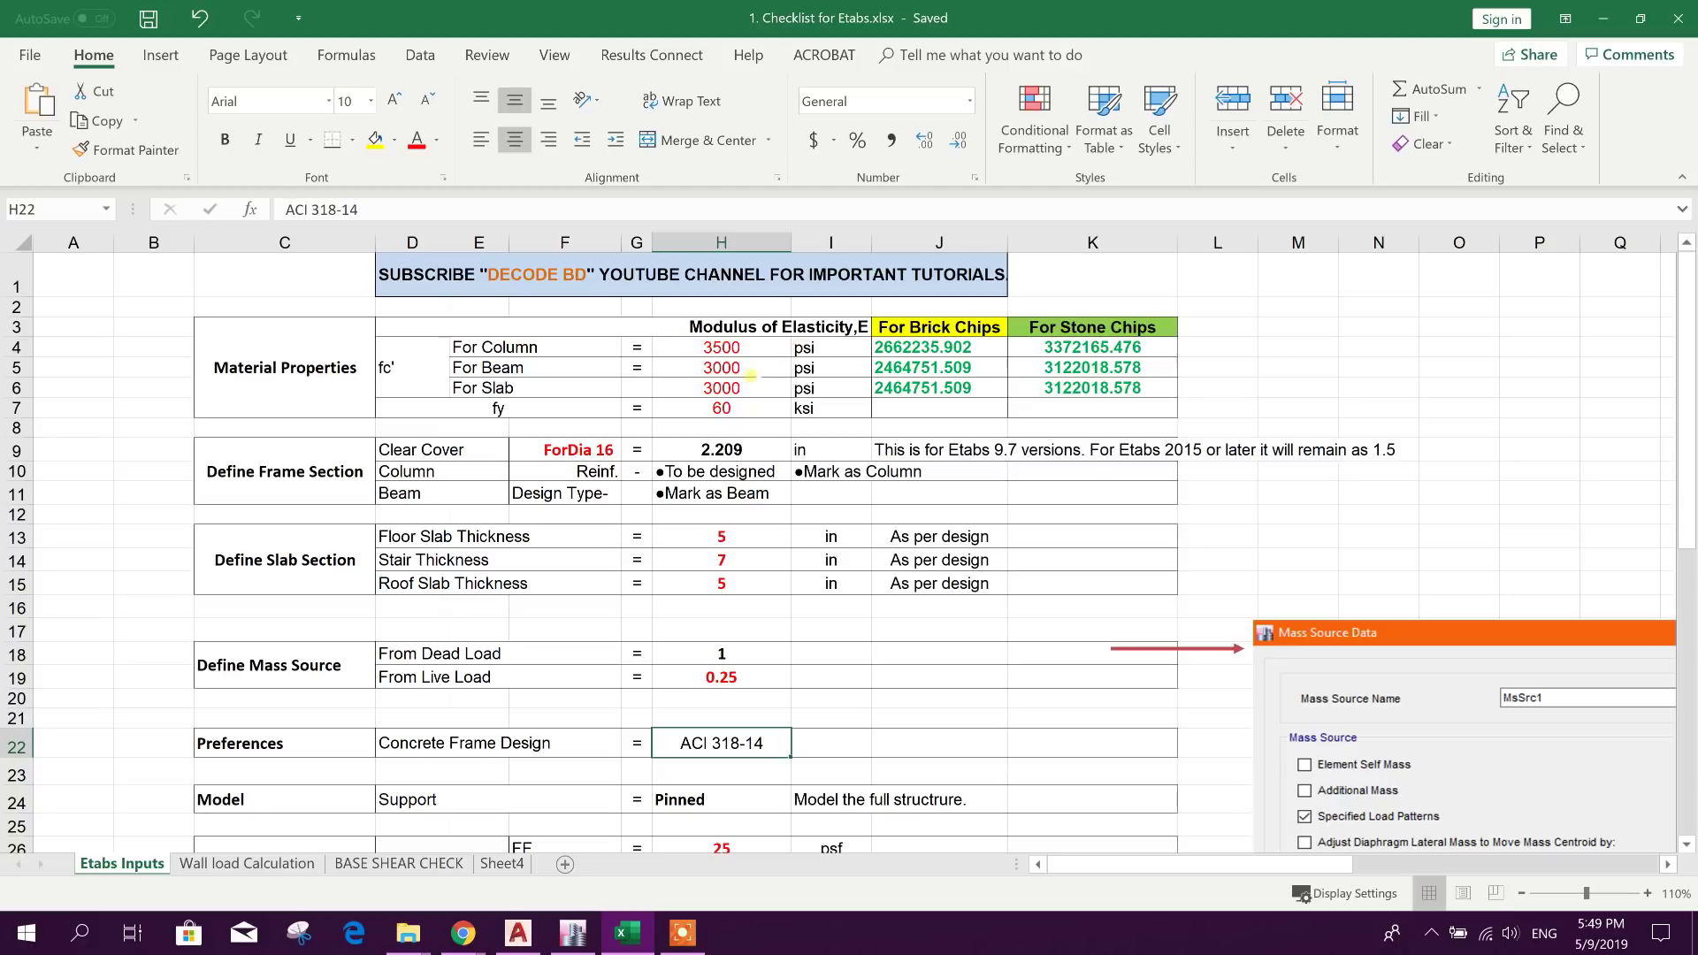
pyautogui.click(734, 369)
pyautogui.click(752, 388)
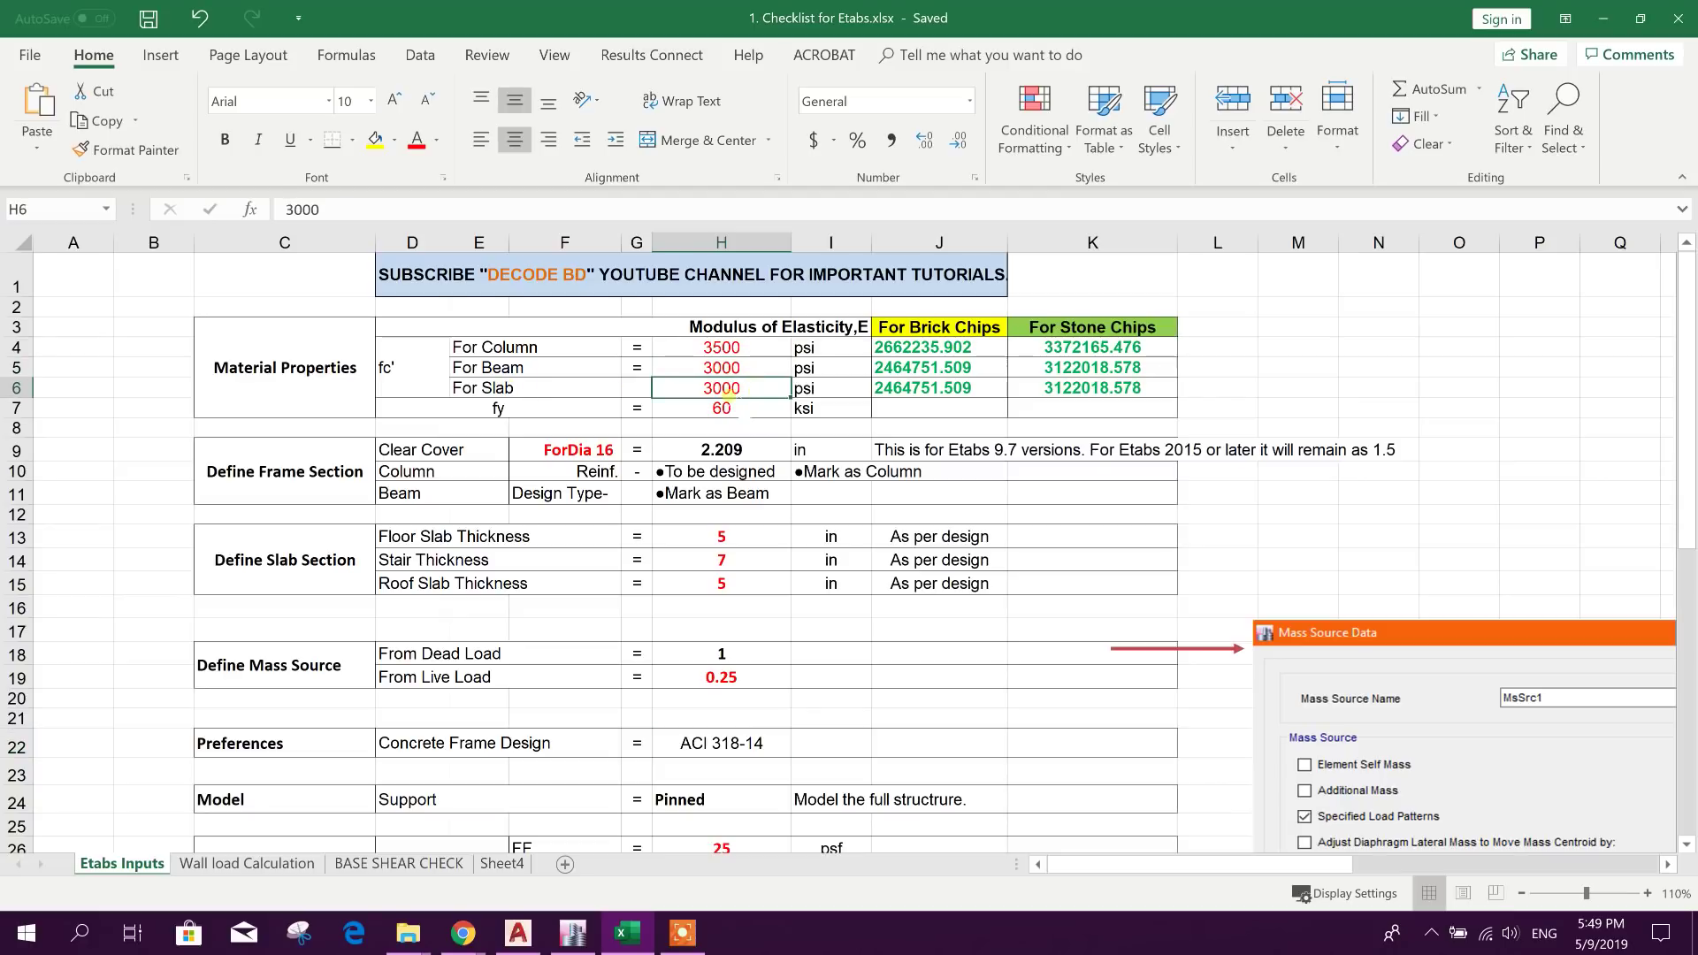
pyautogui.click(746, 411)
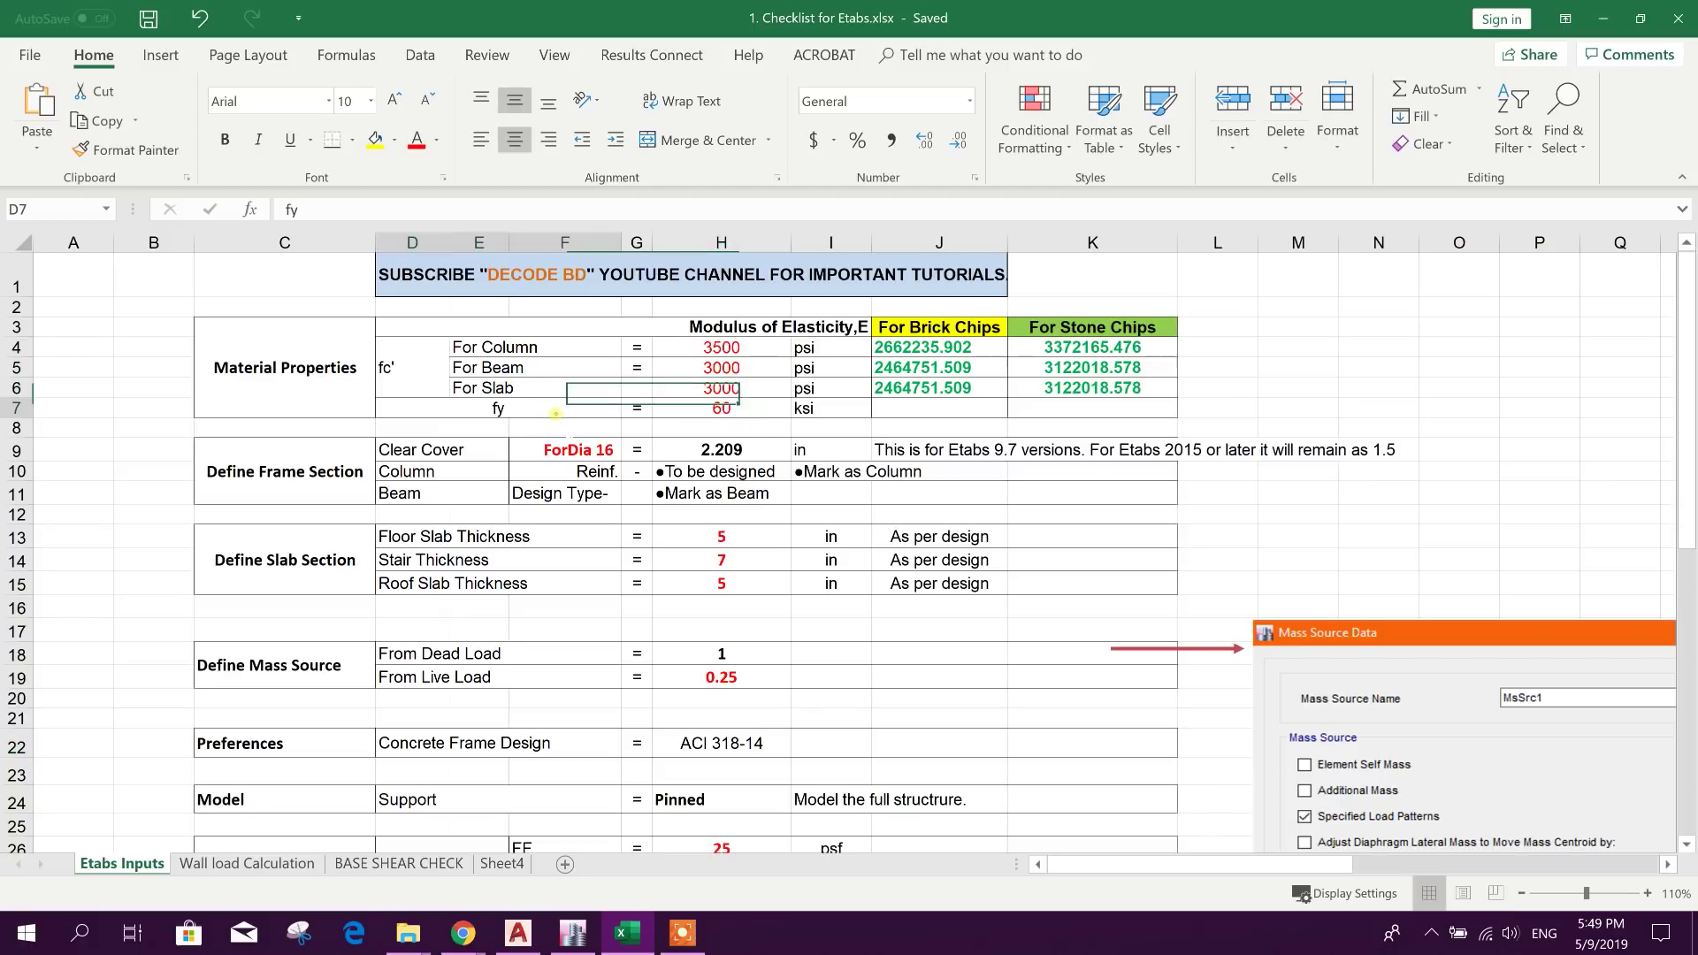
pyautogui.click(800, 408)
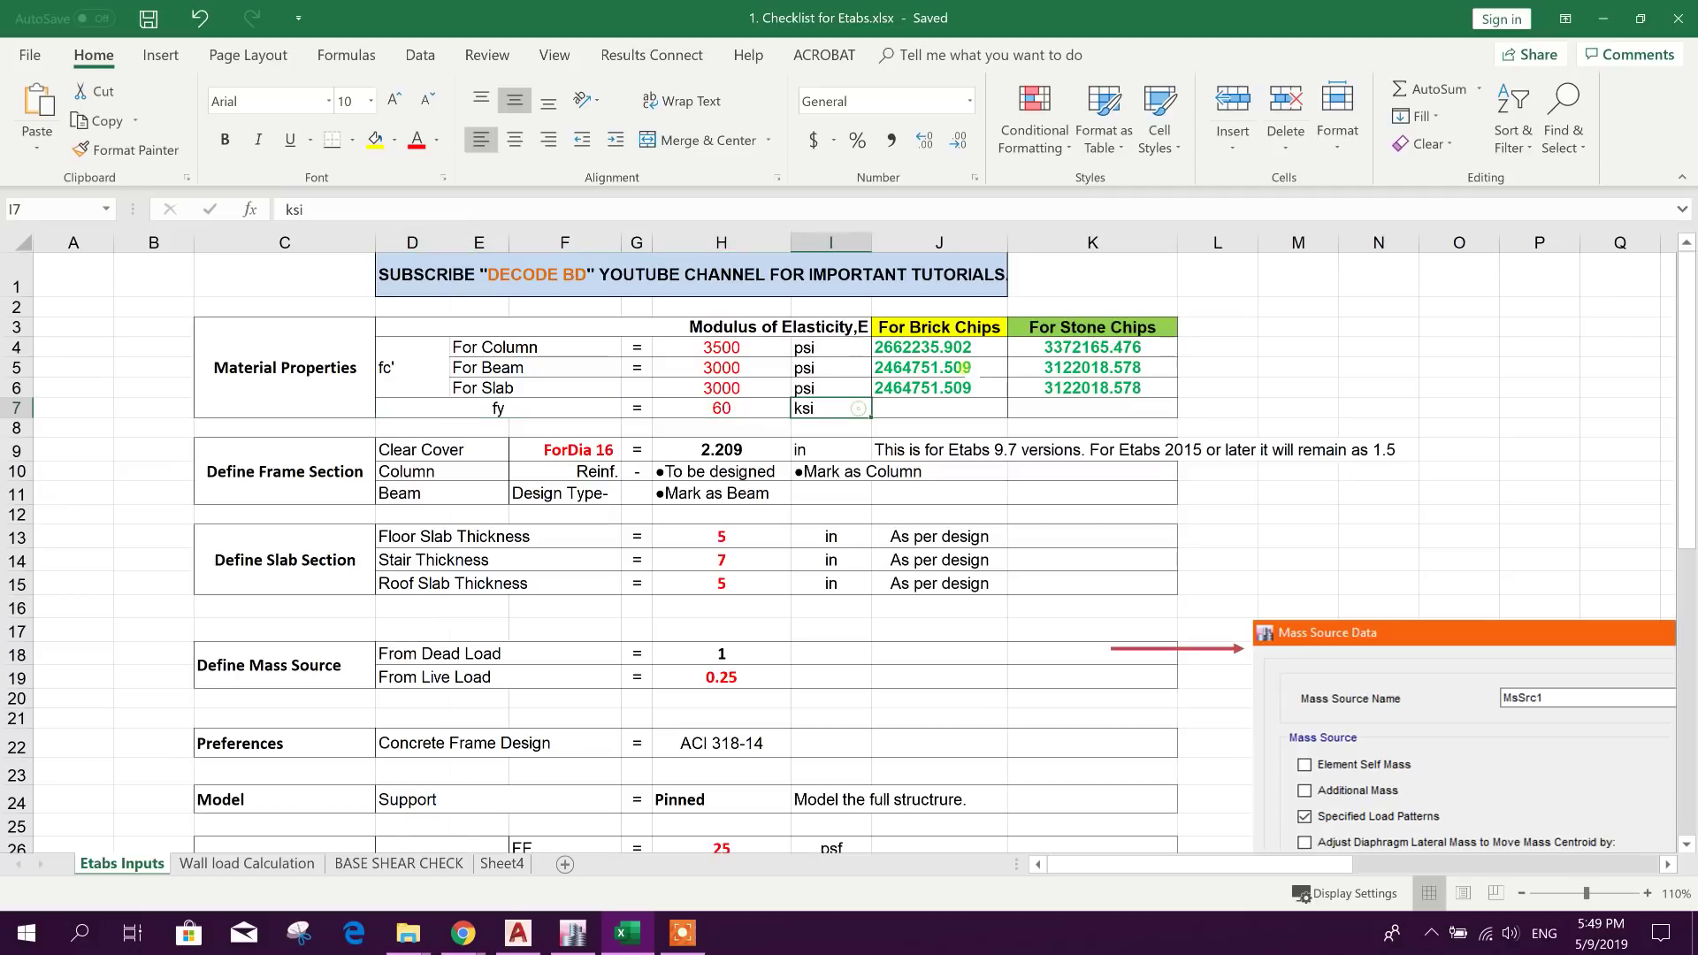
pyautogui.click(982, 330)
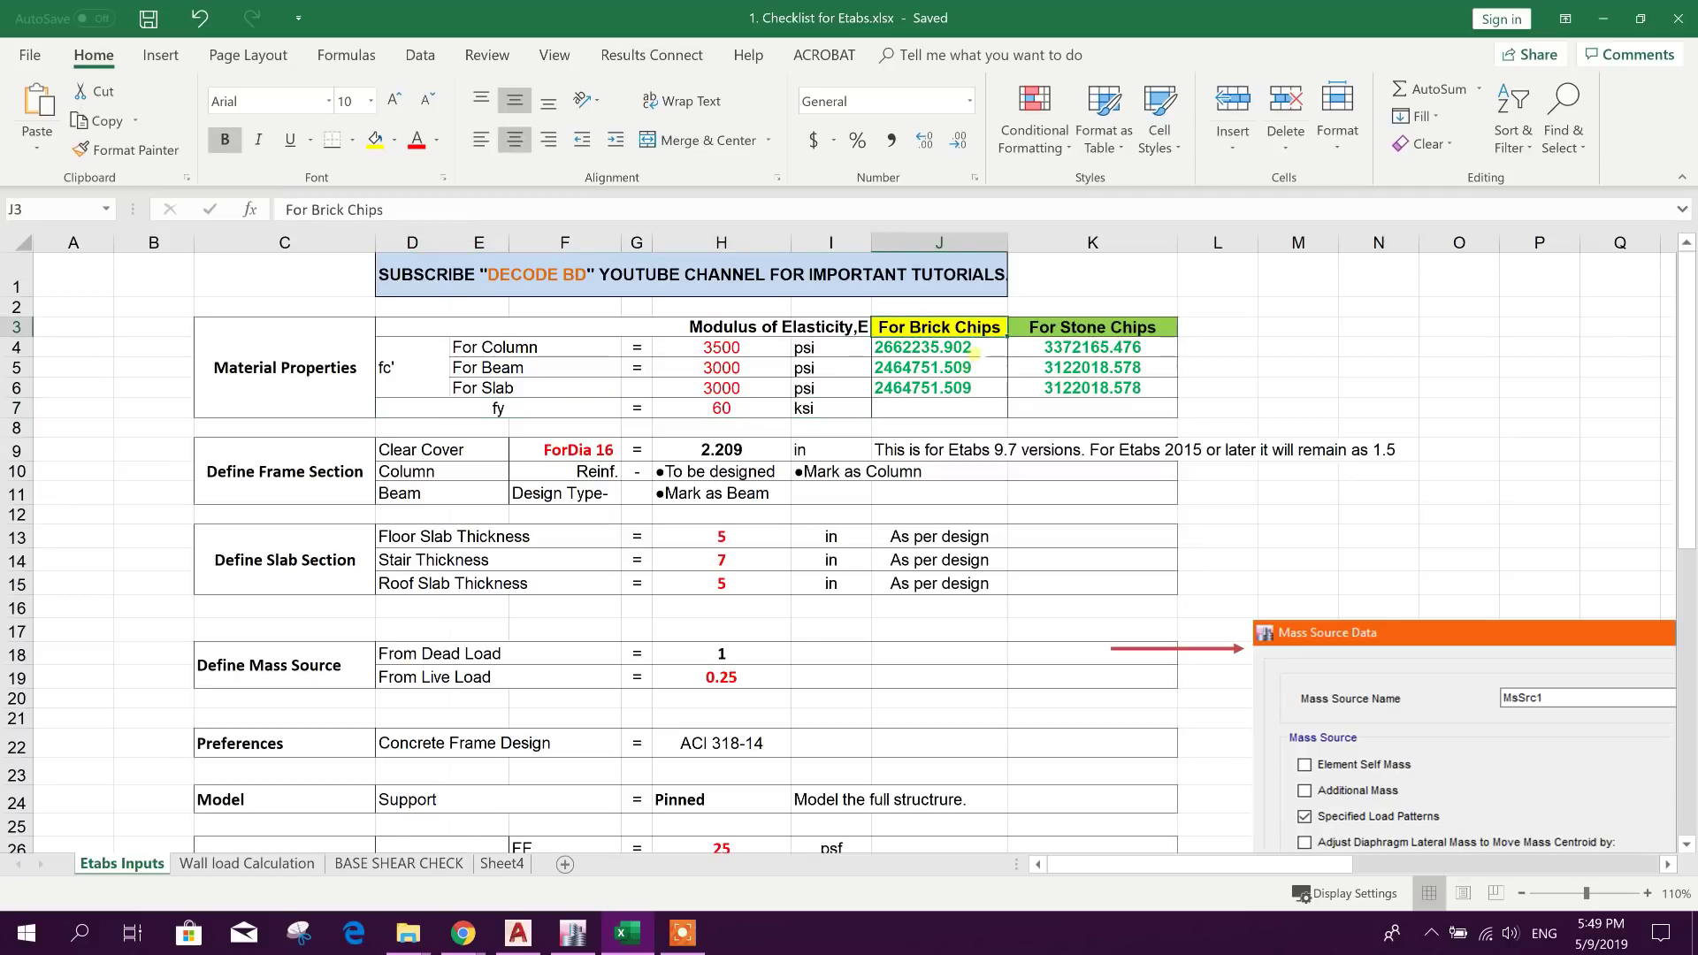
pyautogui.click(973, 352)
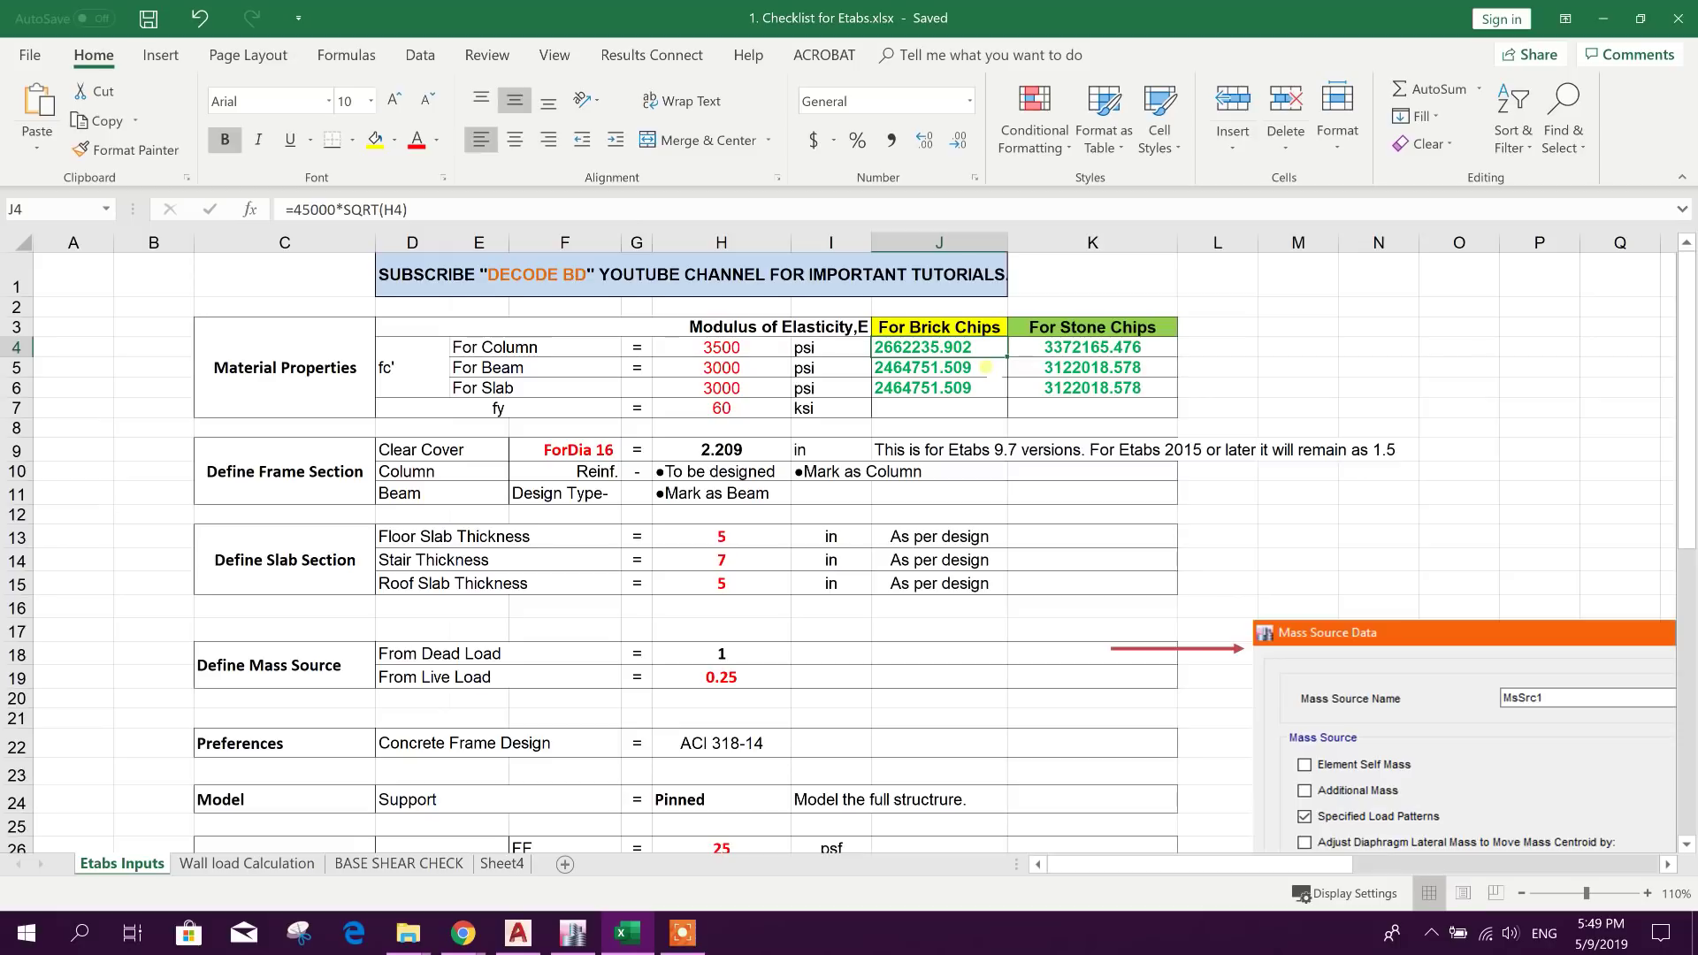
pyautogui.click(760, 329)
pyautogui.click(936, 347)
pyautogui.click(1058, 347)
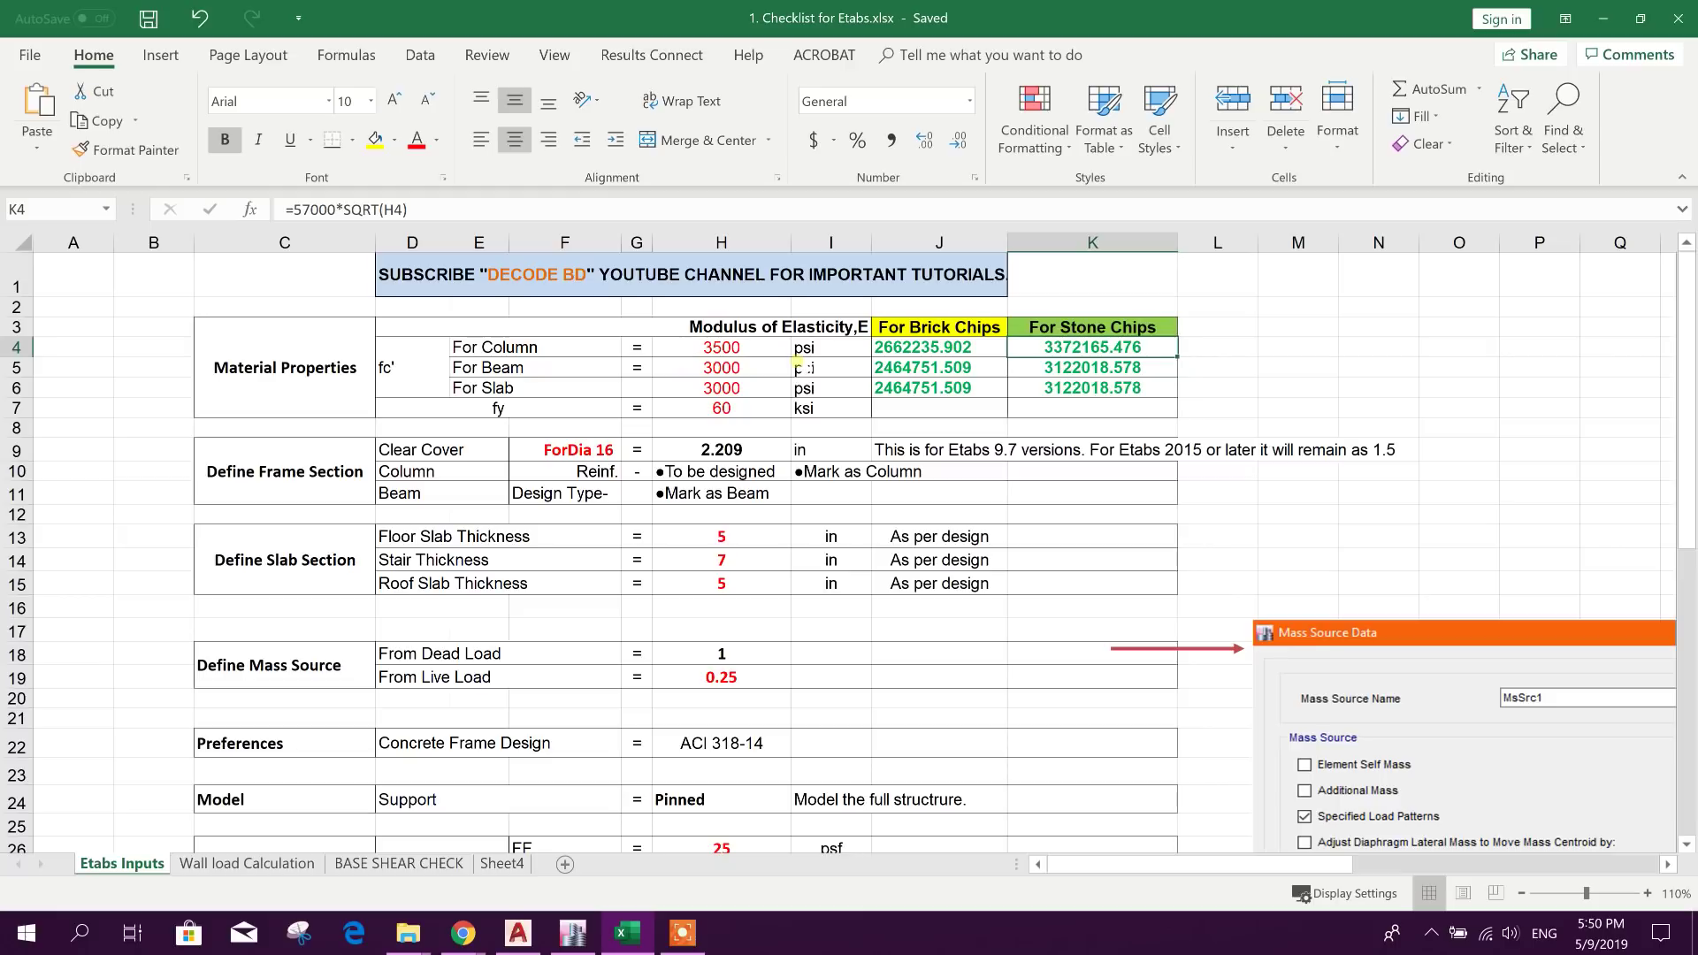
pyautogui.press('Left')
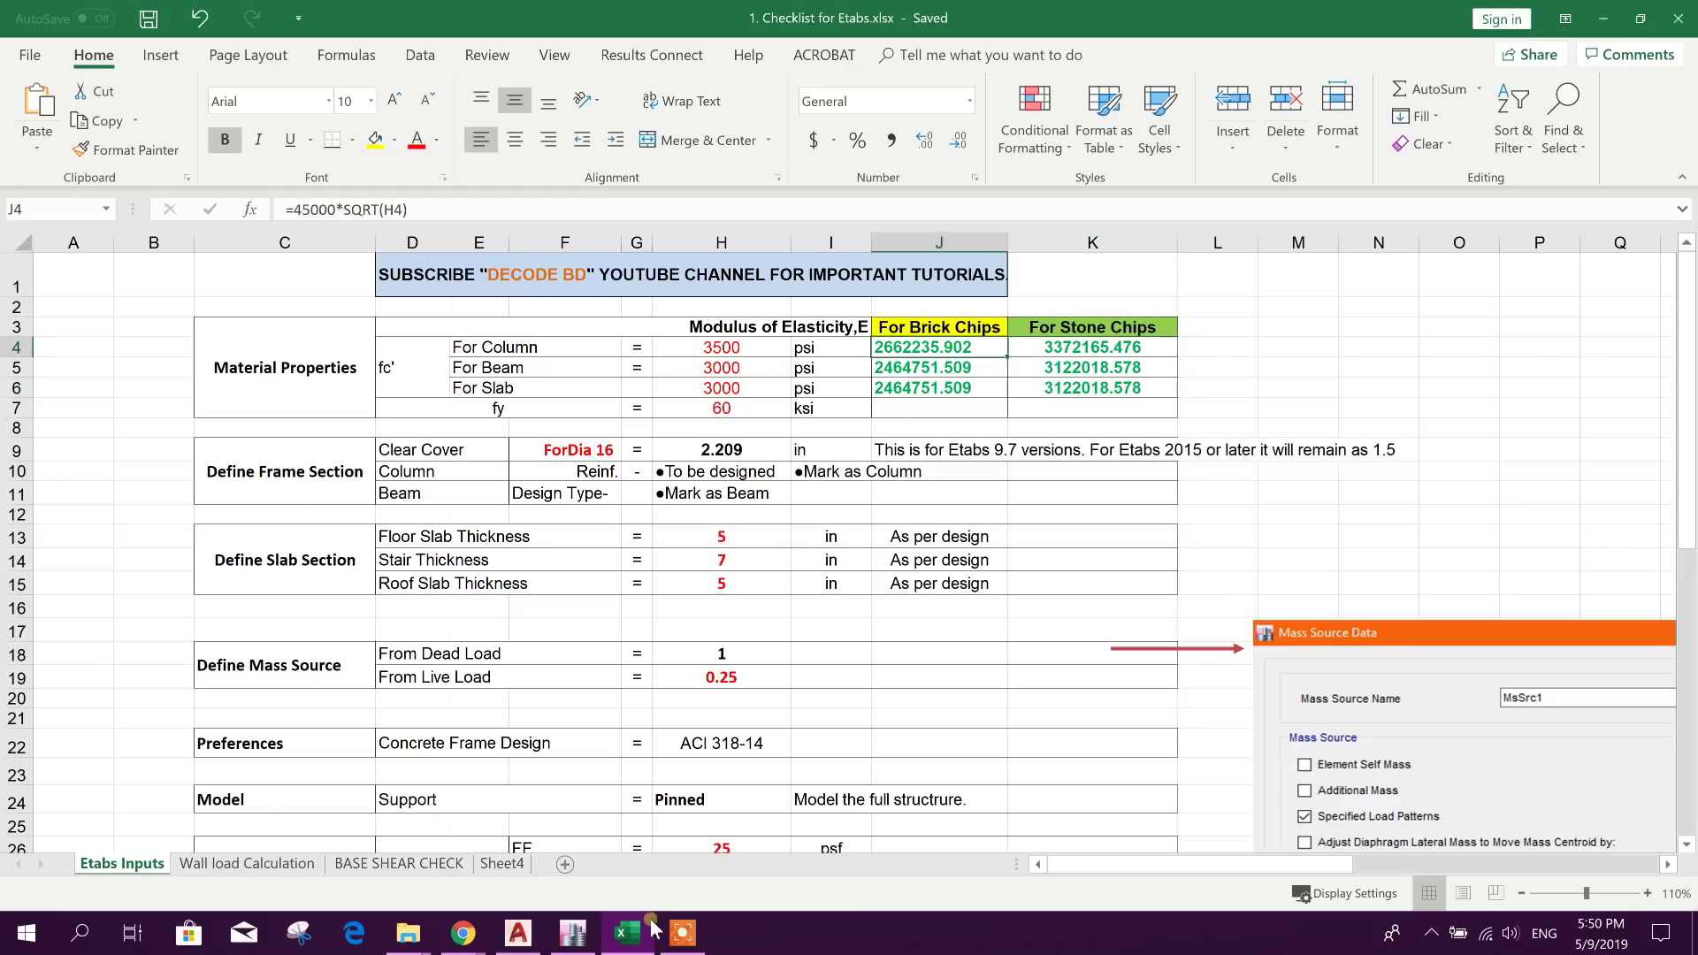
# Step: Switch back to ETABS and add a copy of the 4000Psi material named 3500psi
pyautogui.click(574, 933)
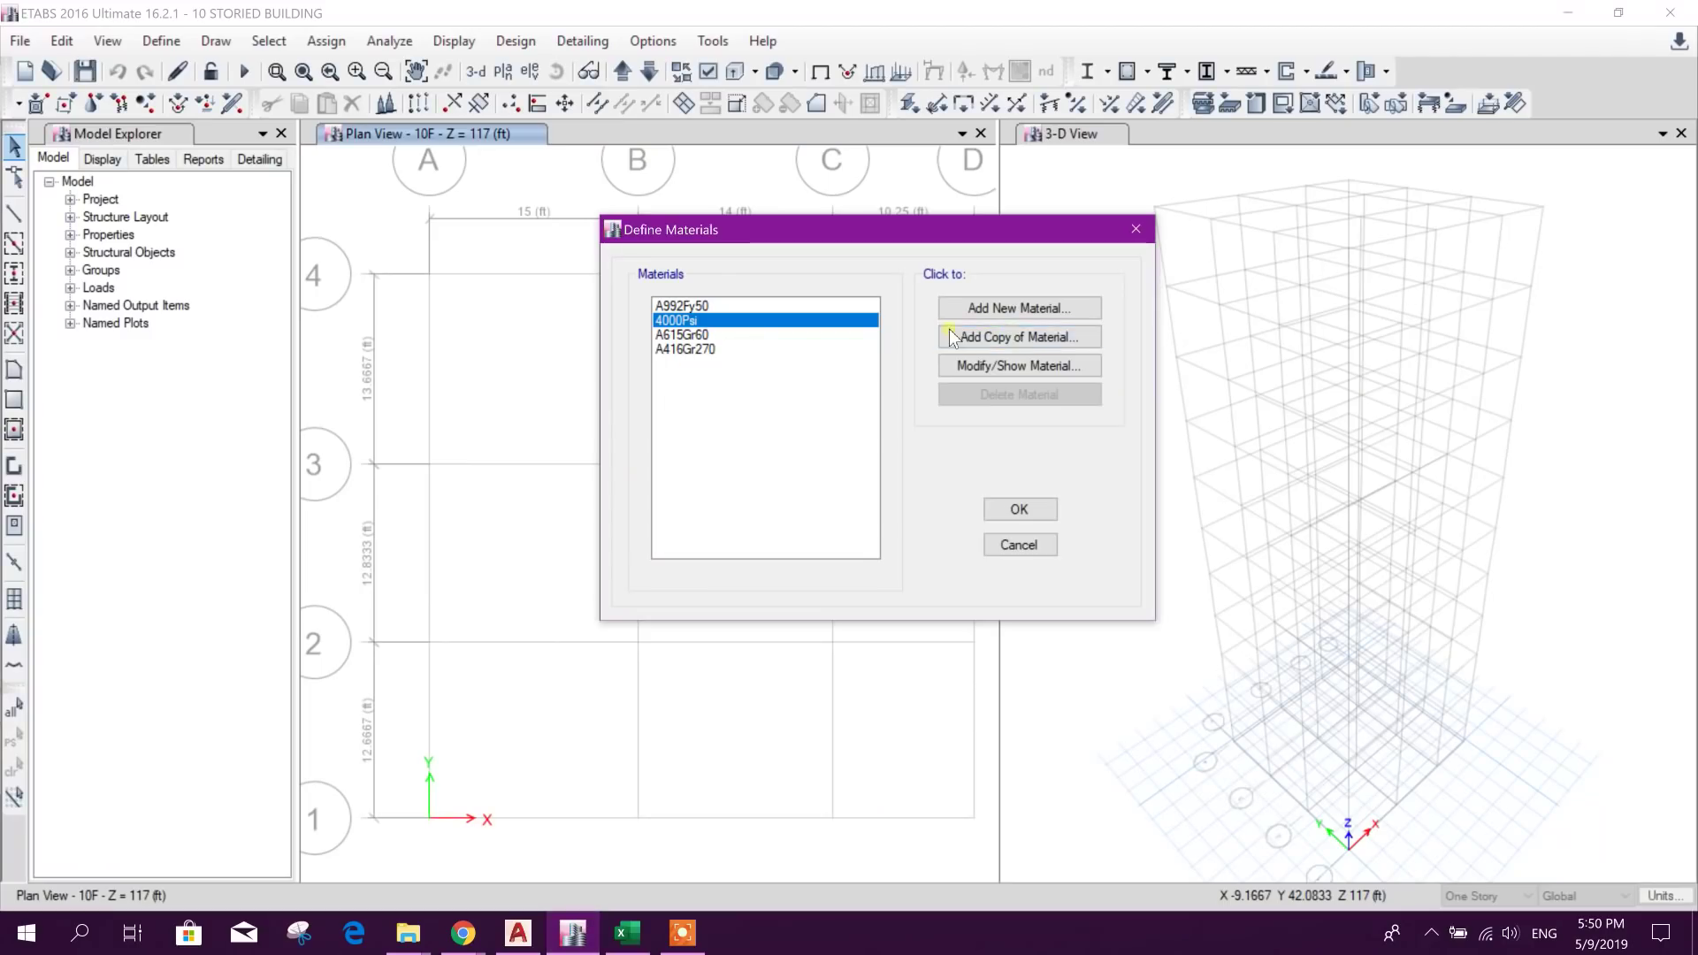
pyautogui.click(1008, 339)
pyautogui.doubleClick(869, 127)
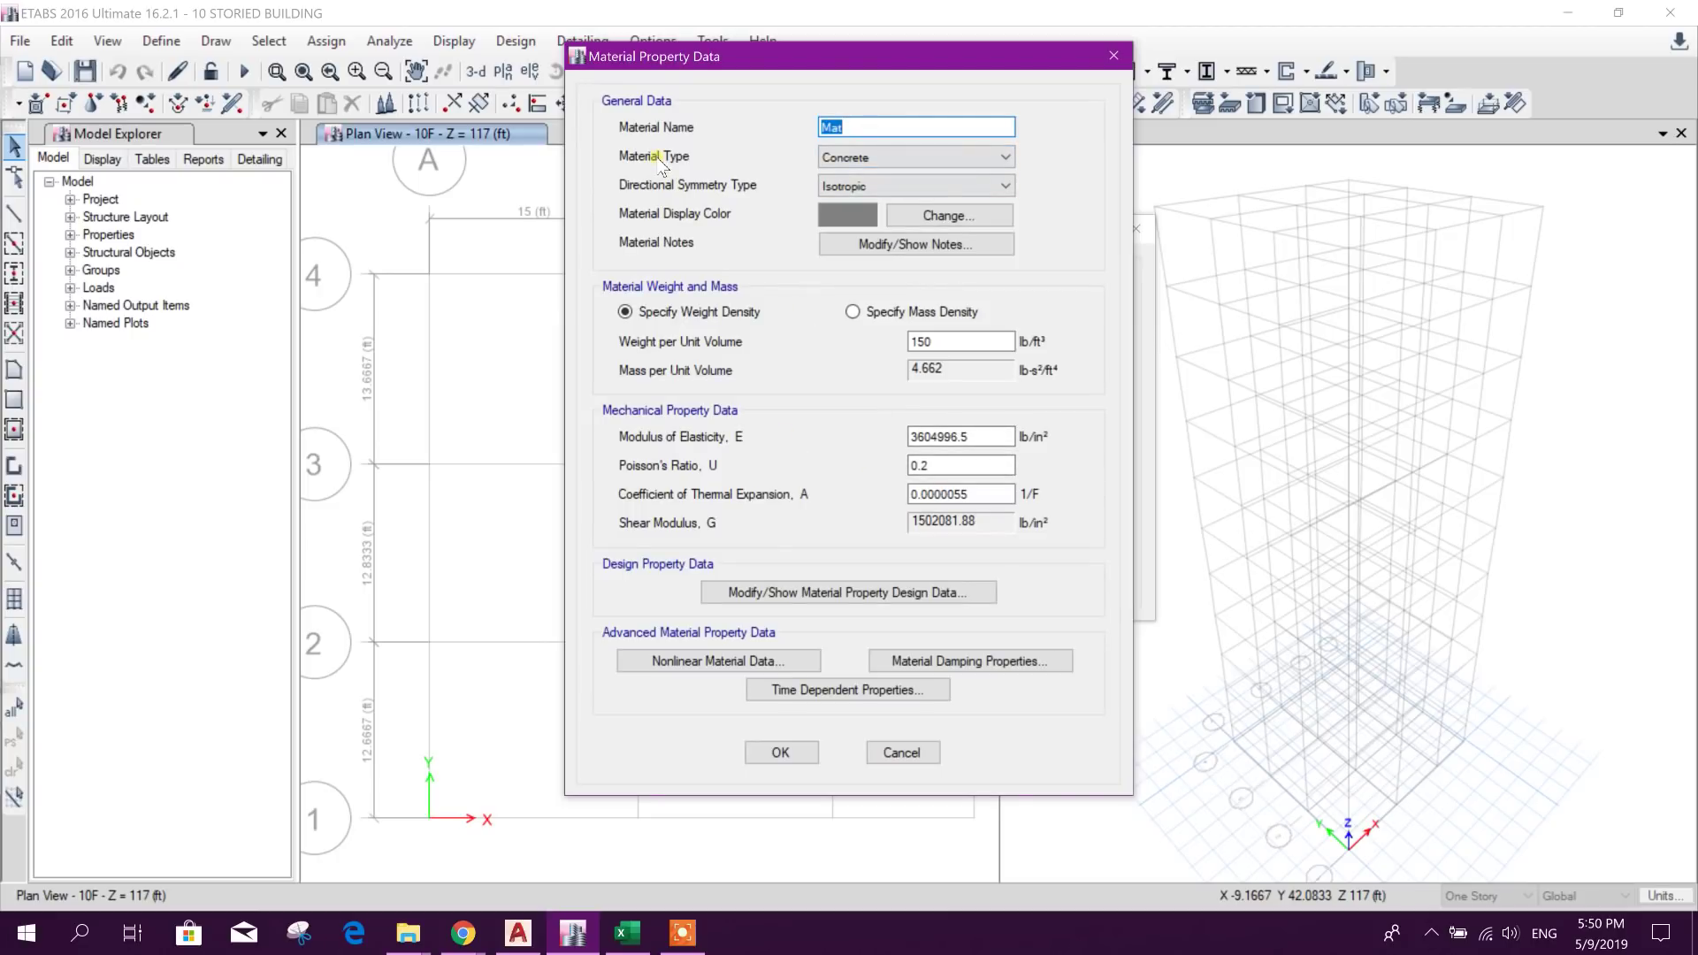
pyautogui.write('3500psi')
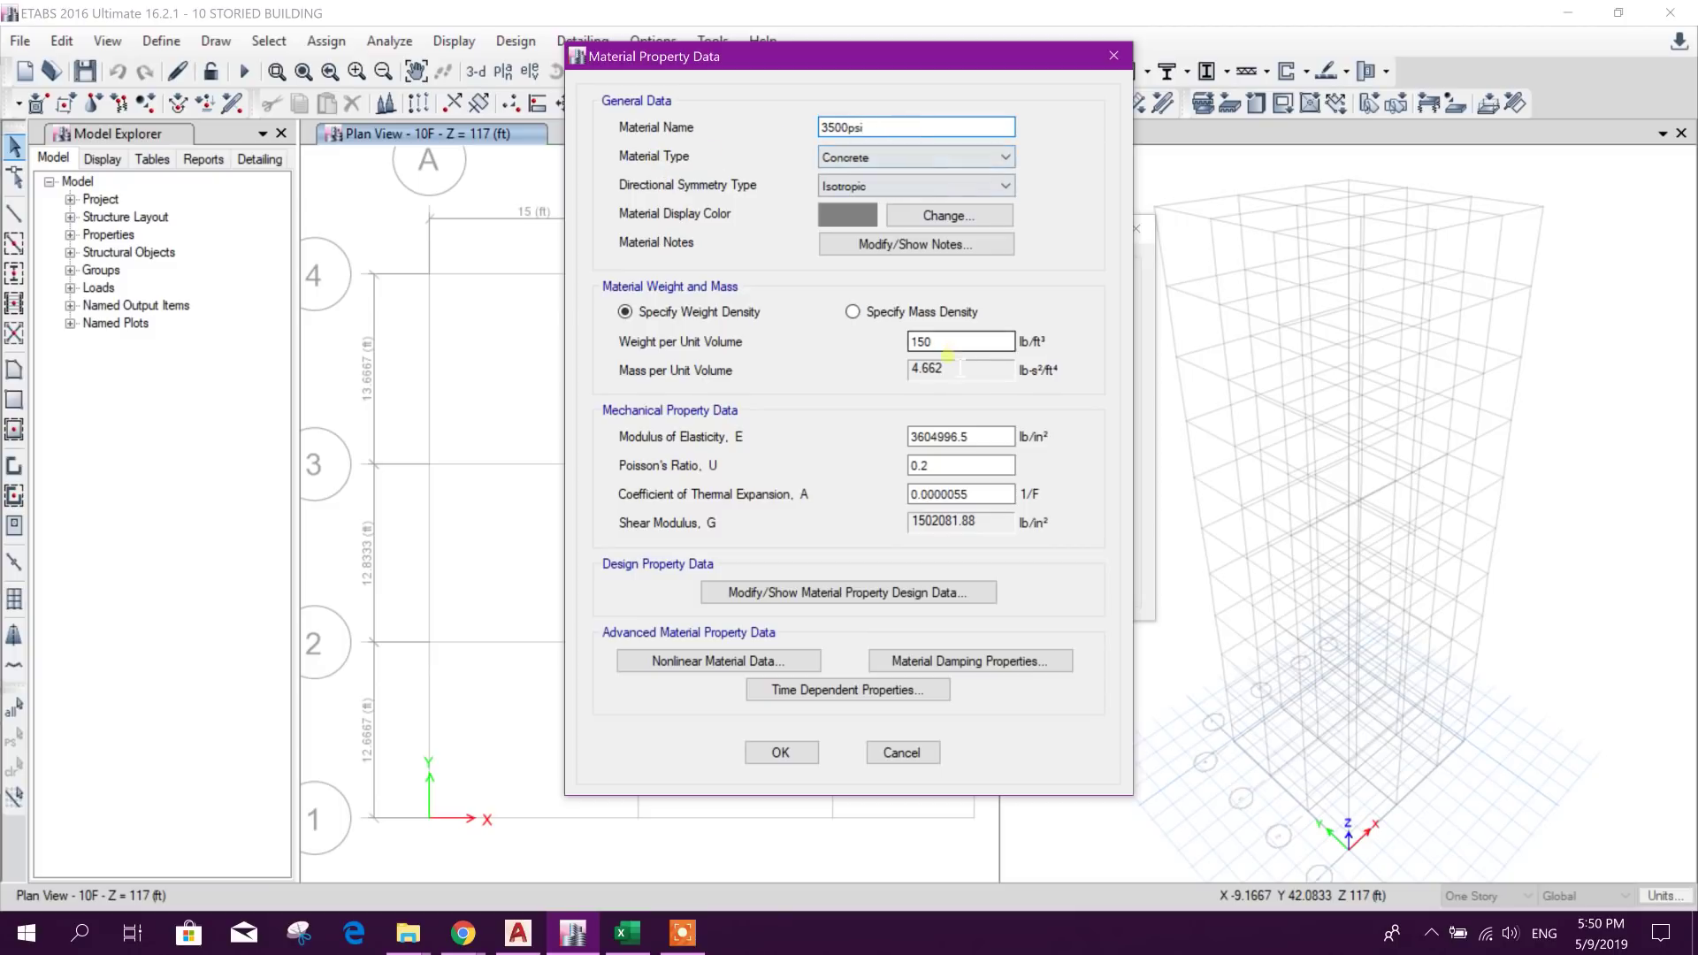
pyautogui.doubleClick(946, 339)
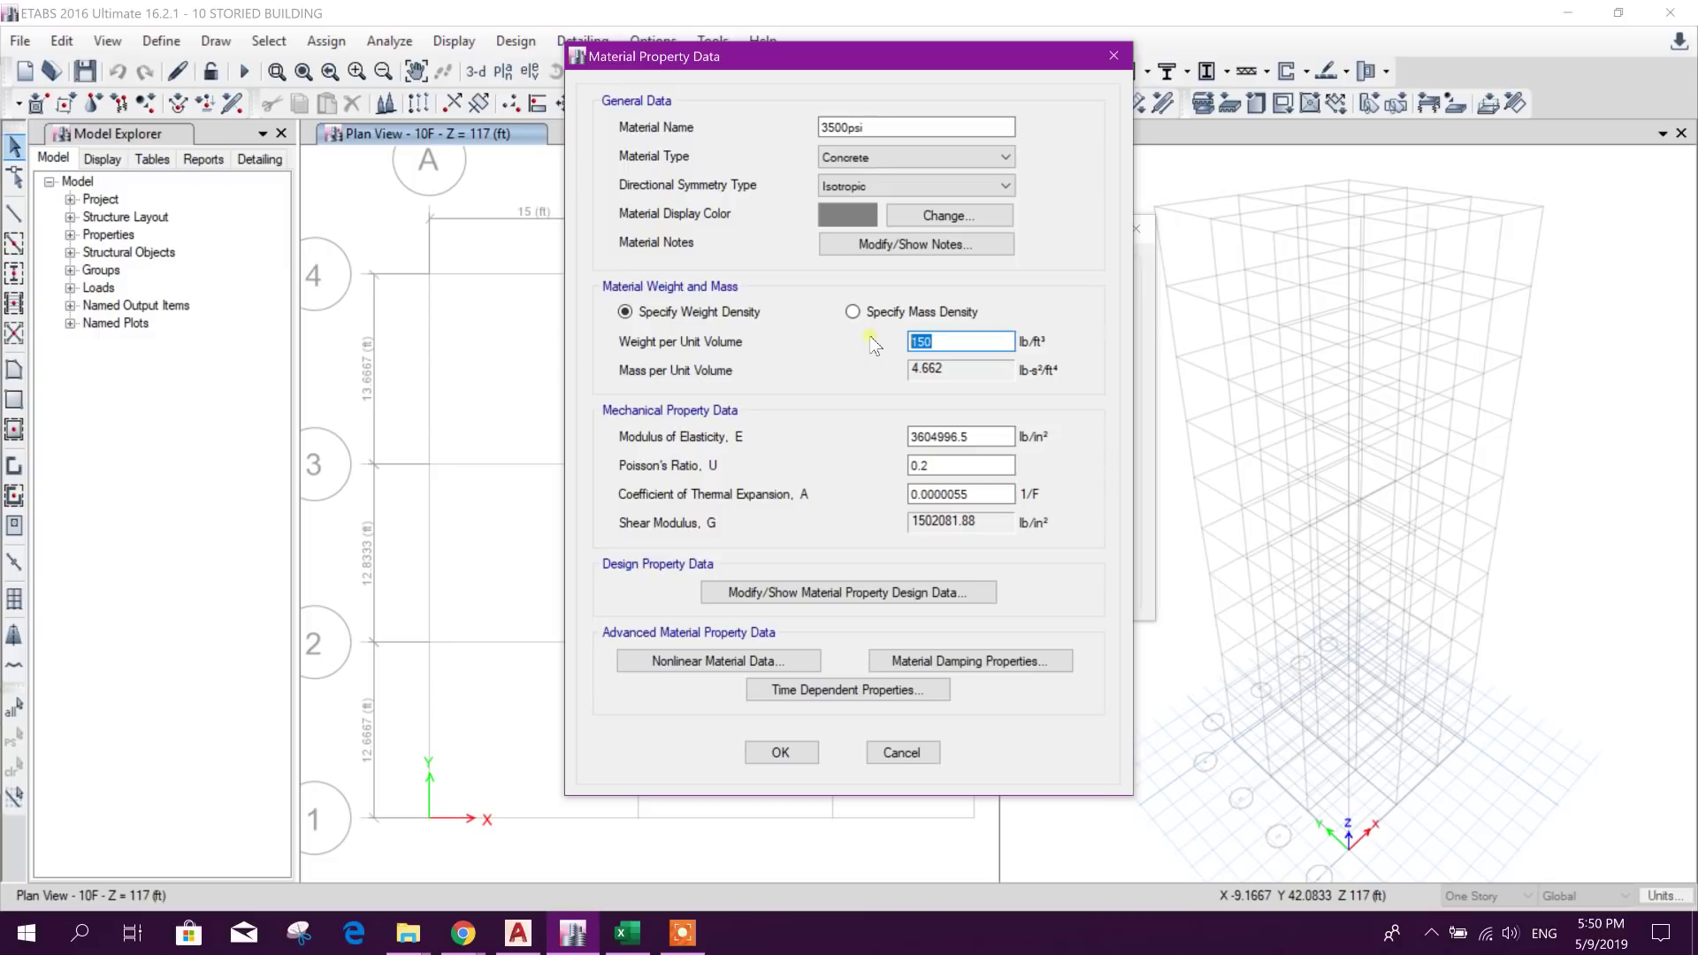
# Step: Set the specified concrete compressive strength f'c of the 3500psi material to 3500 lb/in²
pyautogui.click(856, 596)
pyautogui.moveTo(960, 403); pyautogui.dragTo(760, 429)
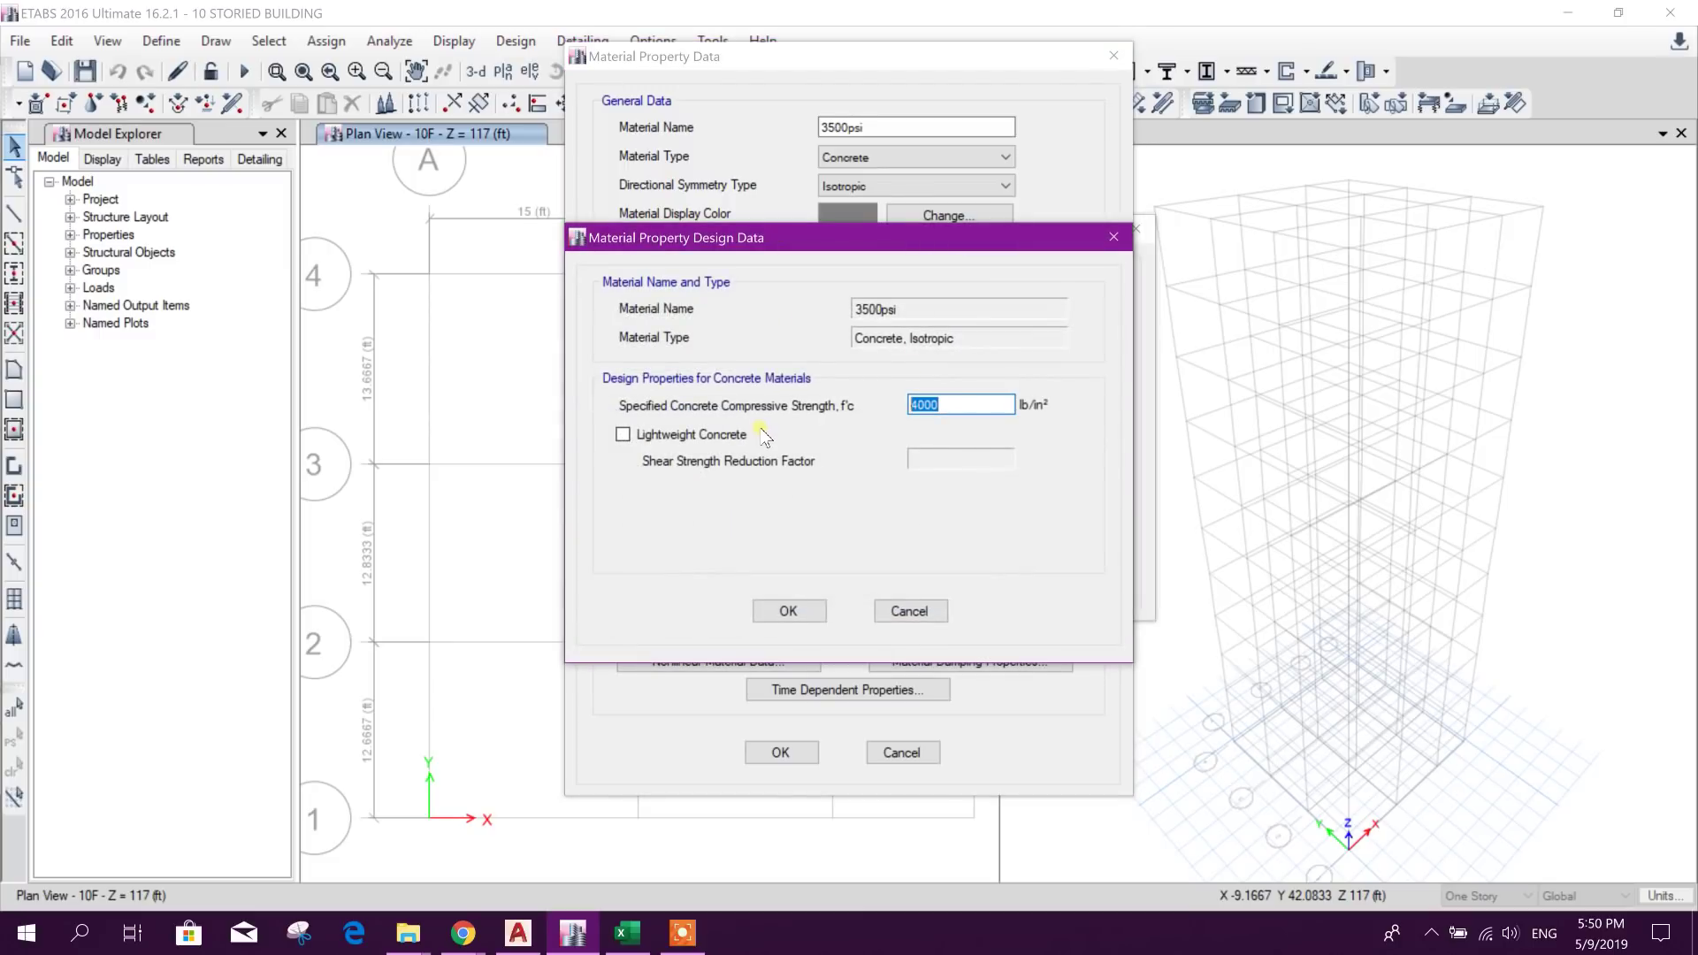
pyautogui.write('35')
pyautogui.click(788, 611)
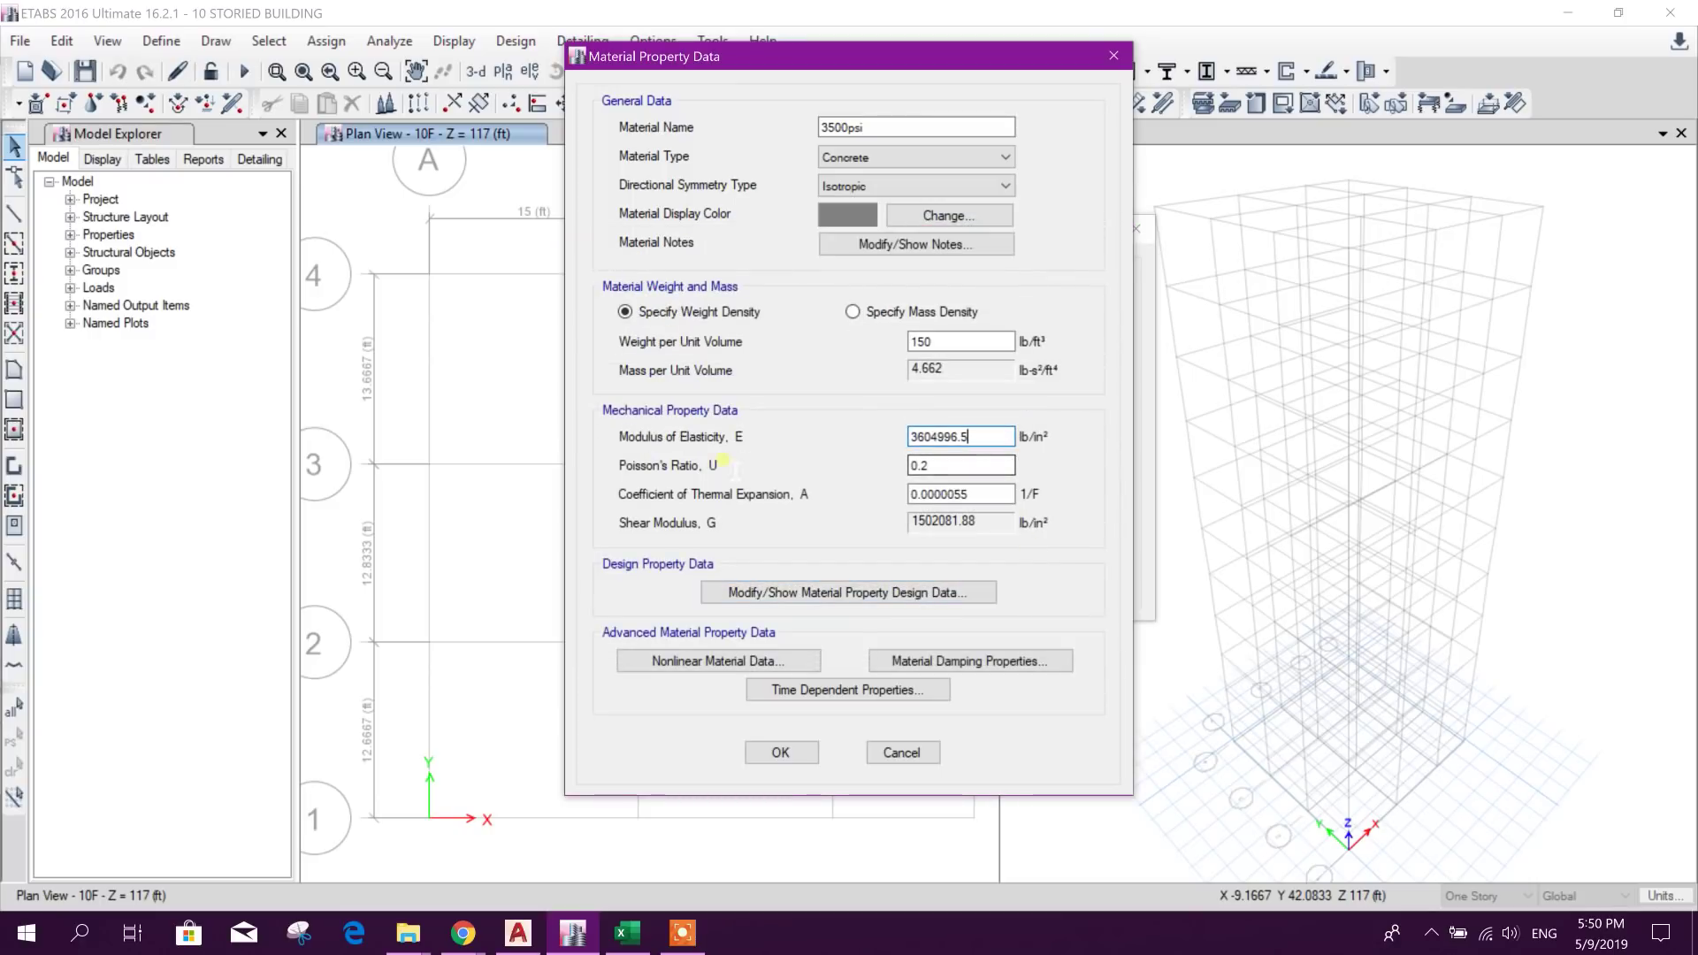
# Step: In the Excel checklist, copy the column's stone-chips modulus from K4 and paste it as a plain value into N3
pyautogui.moveTo(990, 436); pyautogui.dragTo(743, 422)
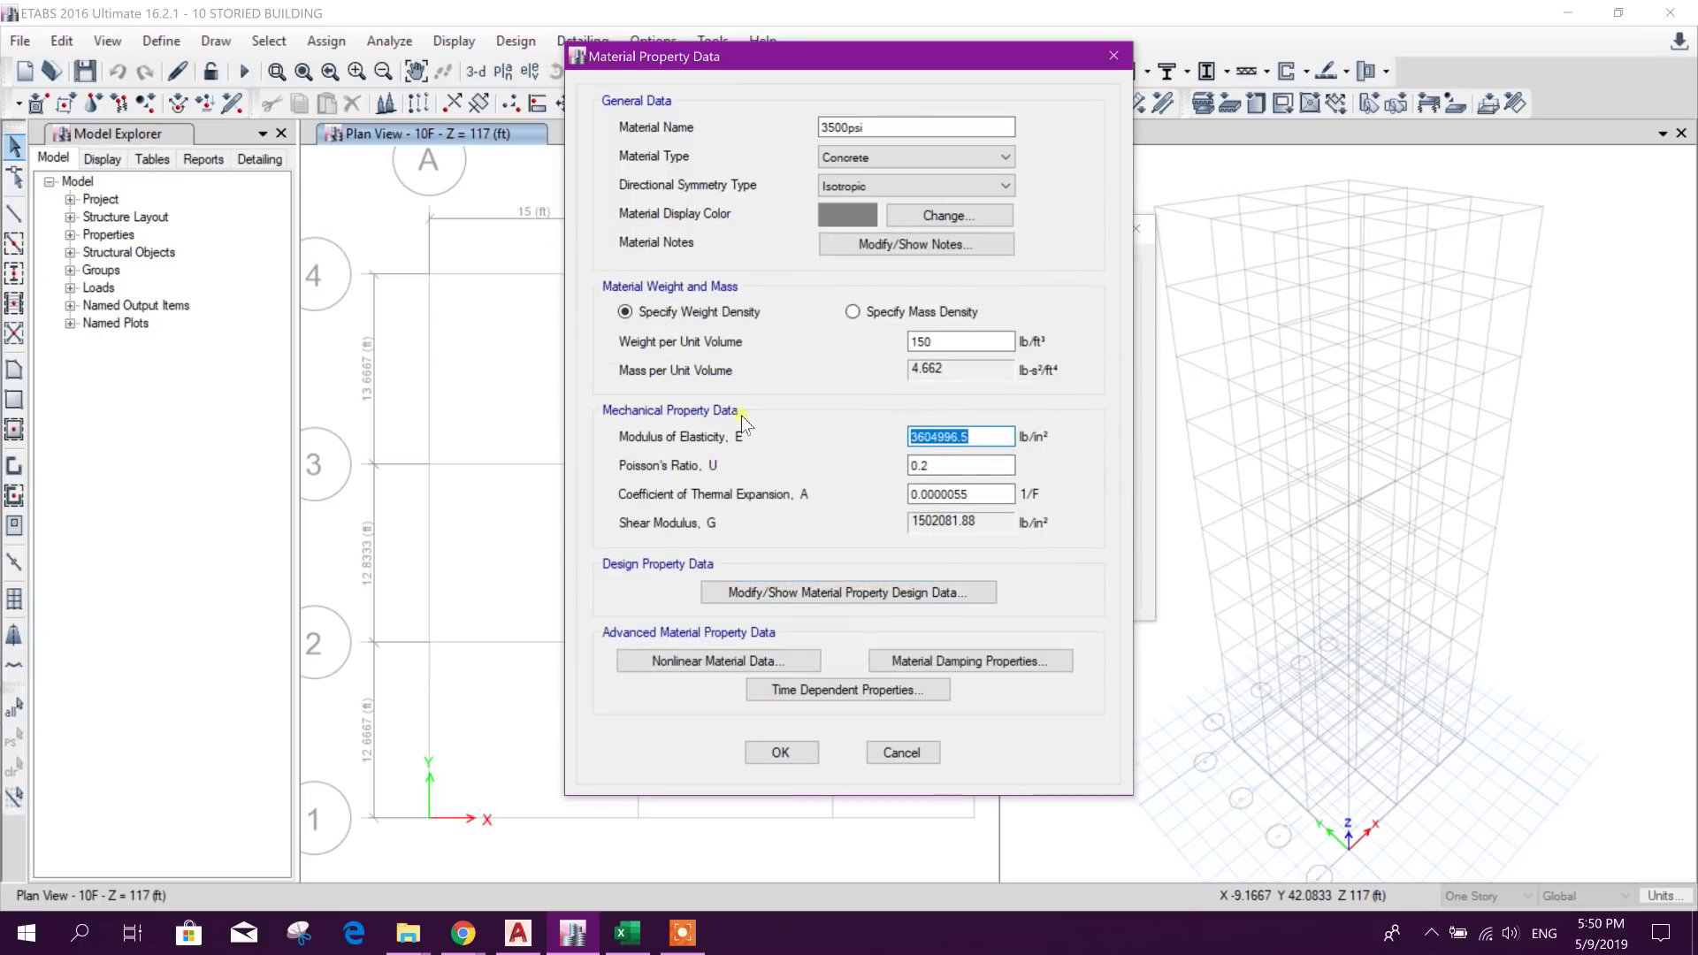
pyautogui.click(627, 933)
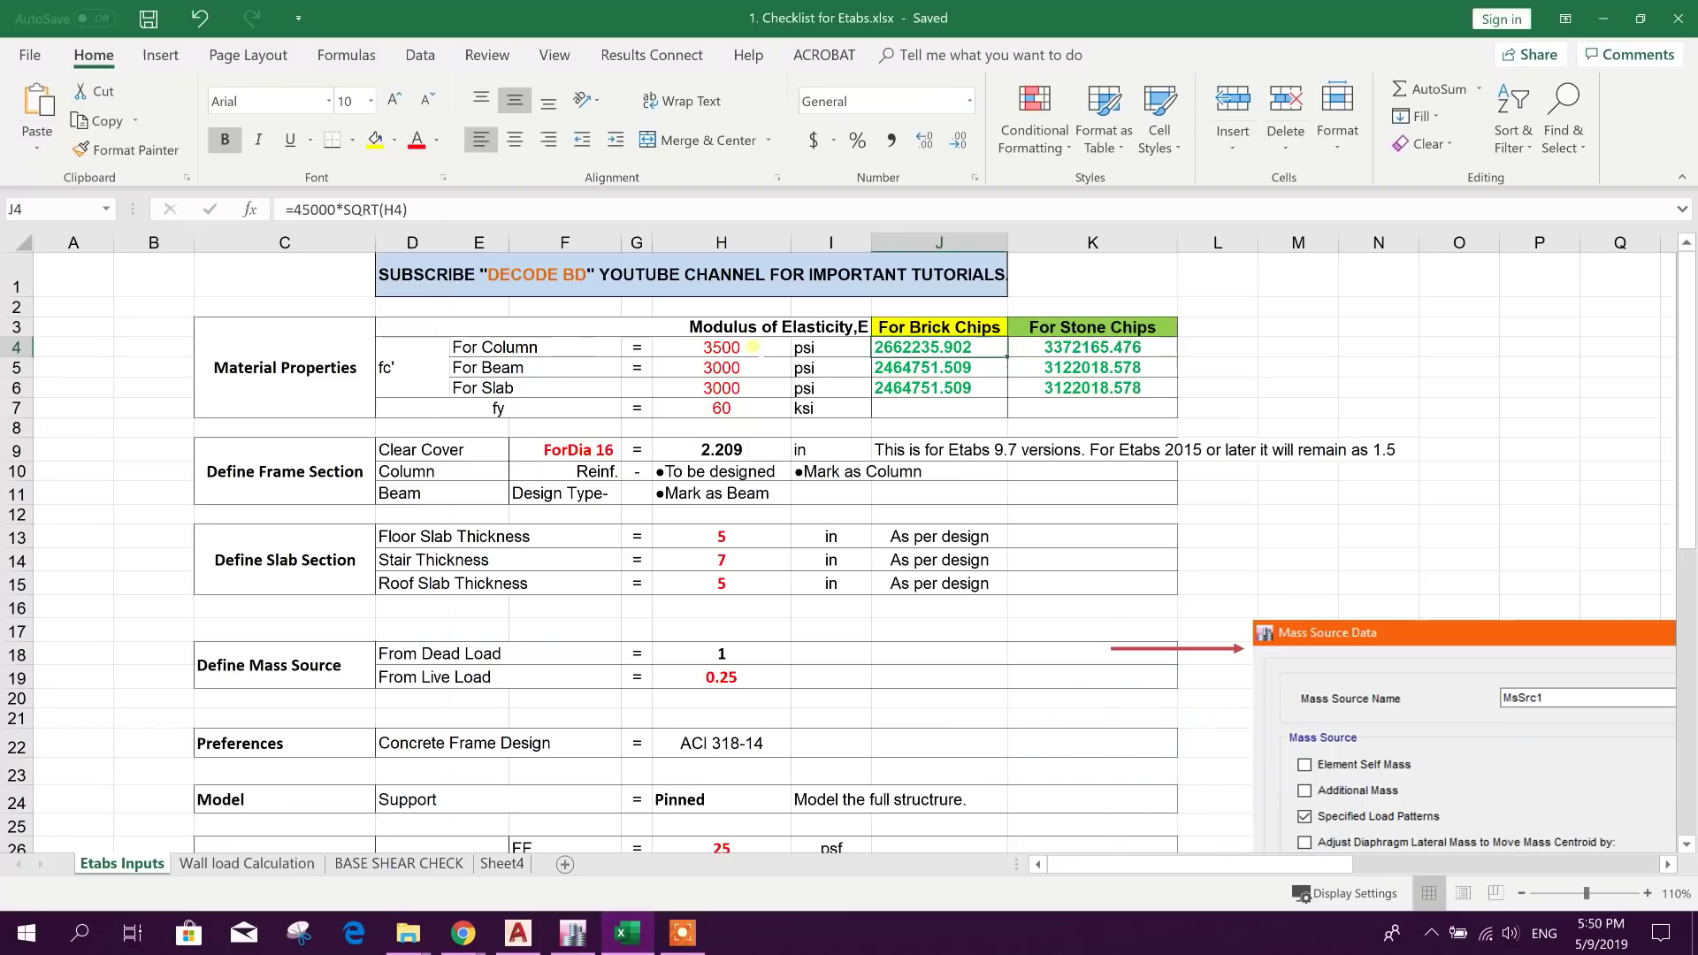
pyautogui.click(752, 347)
pyautogui.click(1030, 345)
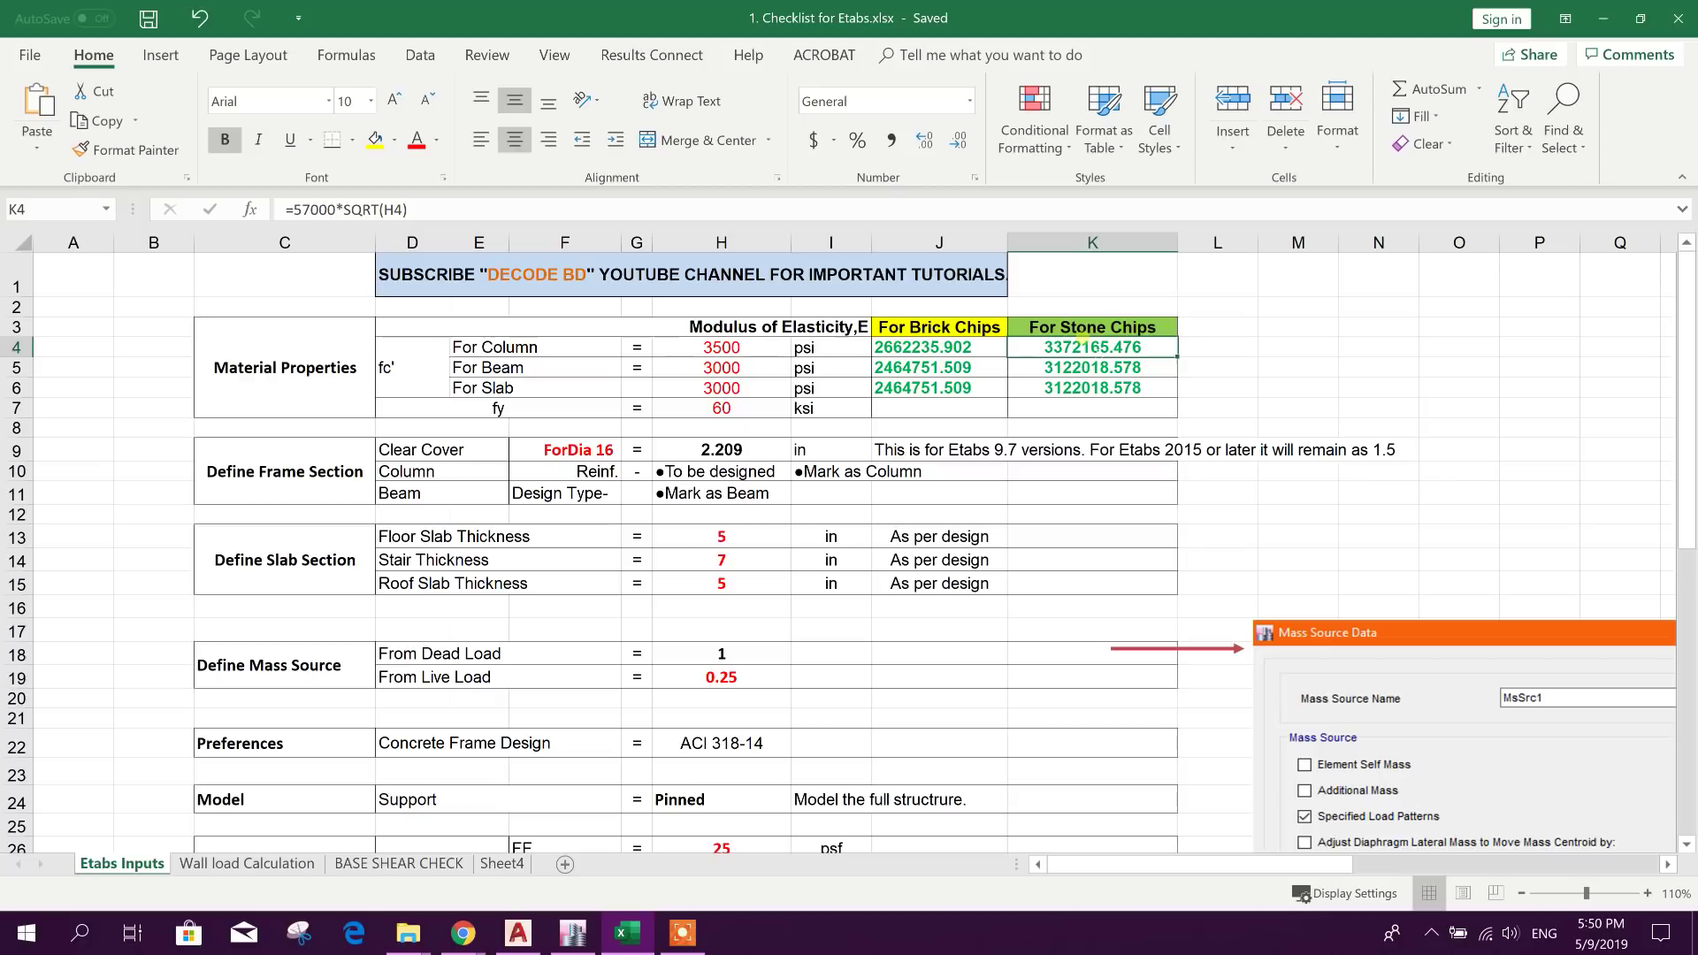
pyautogui.rightClick(1085, 352)
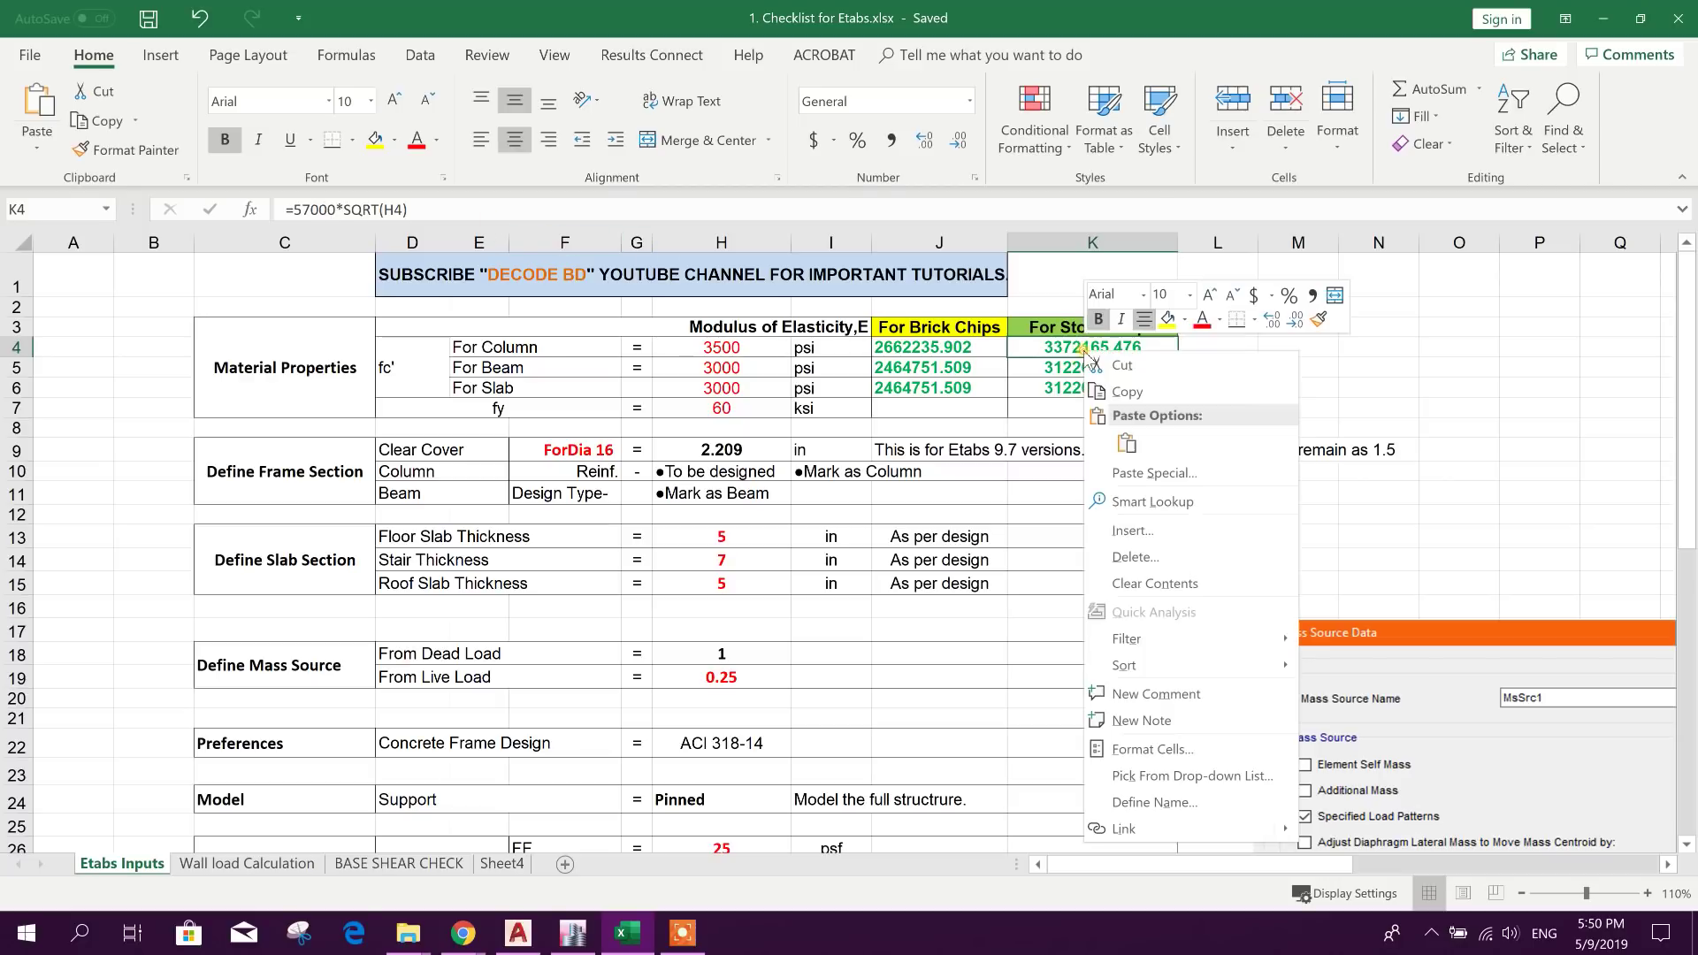
pyautogui.click(1129, 390)
pyautogui.click(1378, 326)
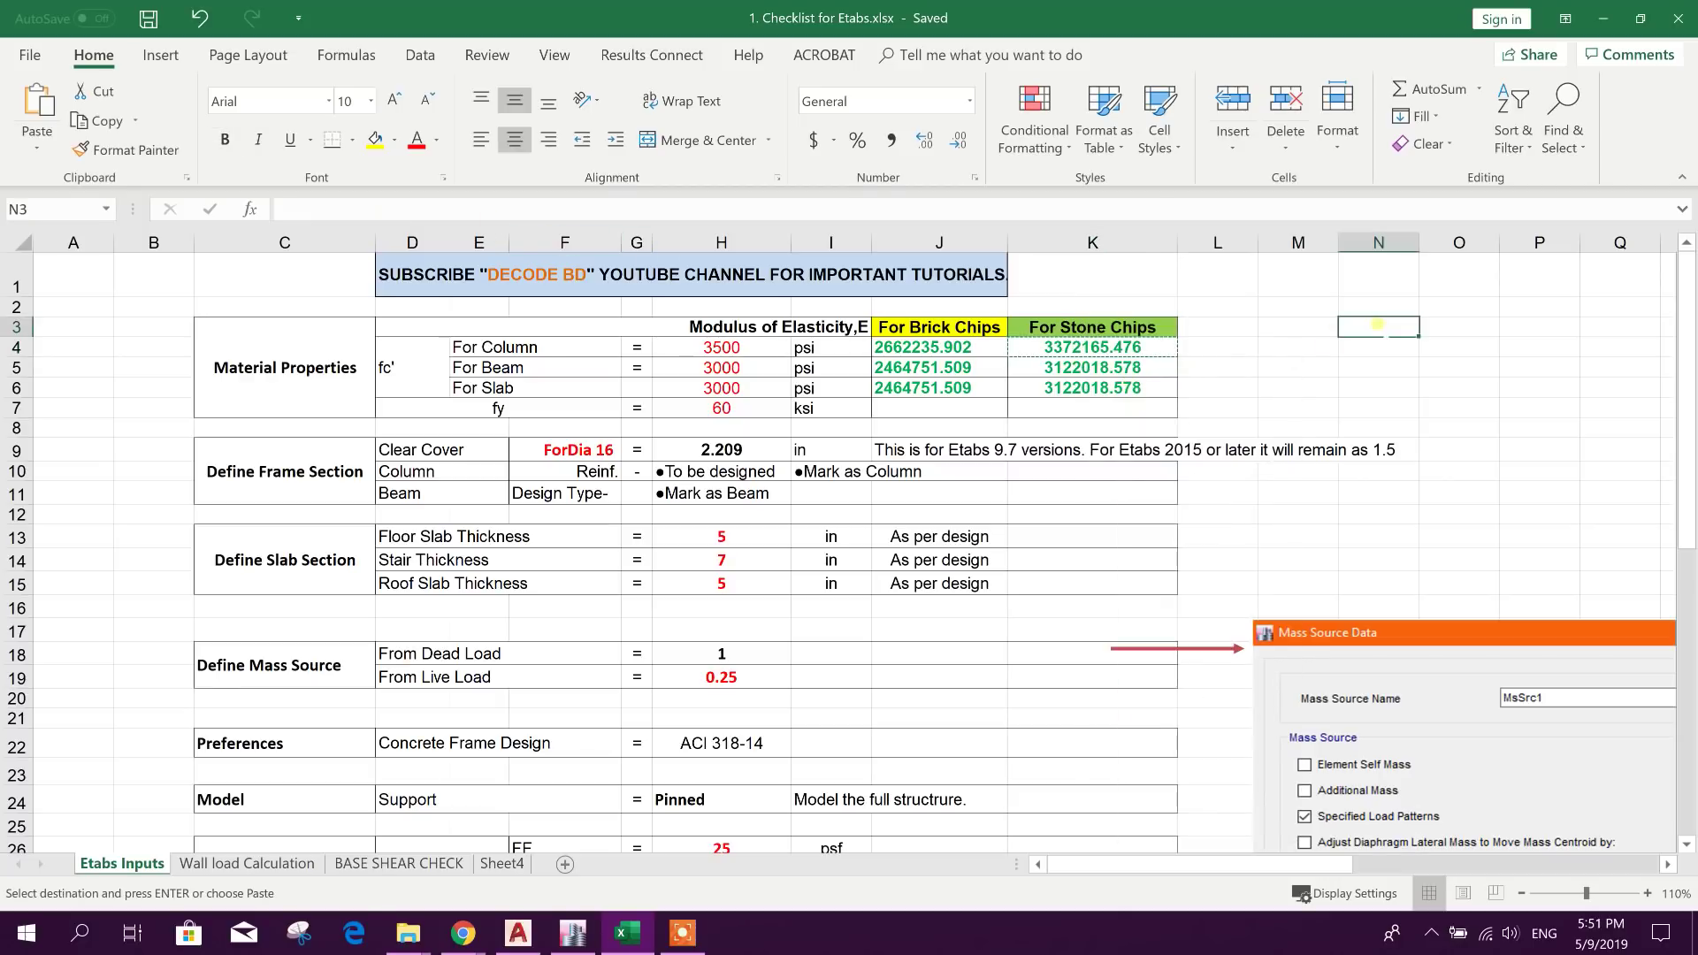
pyautogui.rightClick(1378, 326)
pyautogui.click(1423, 415)
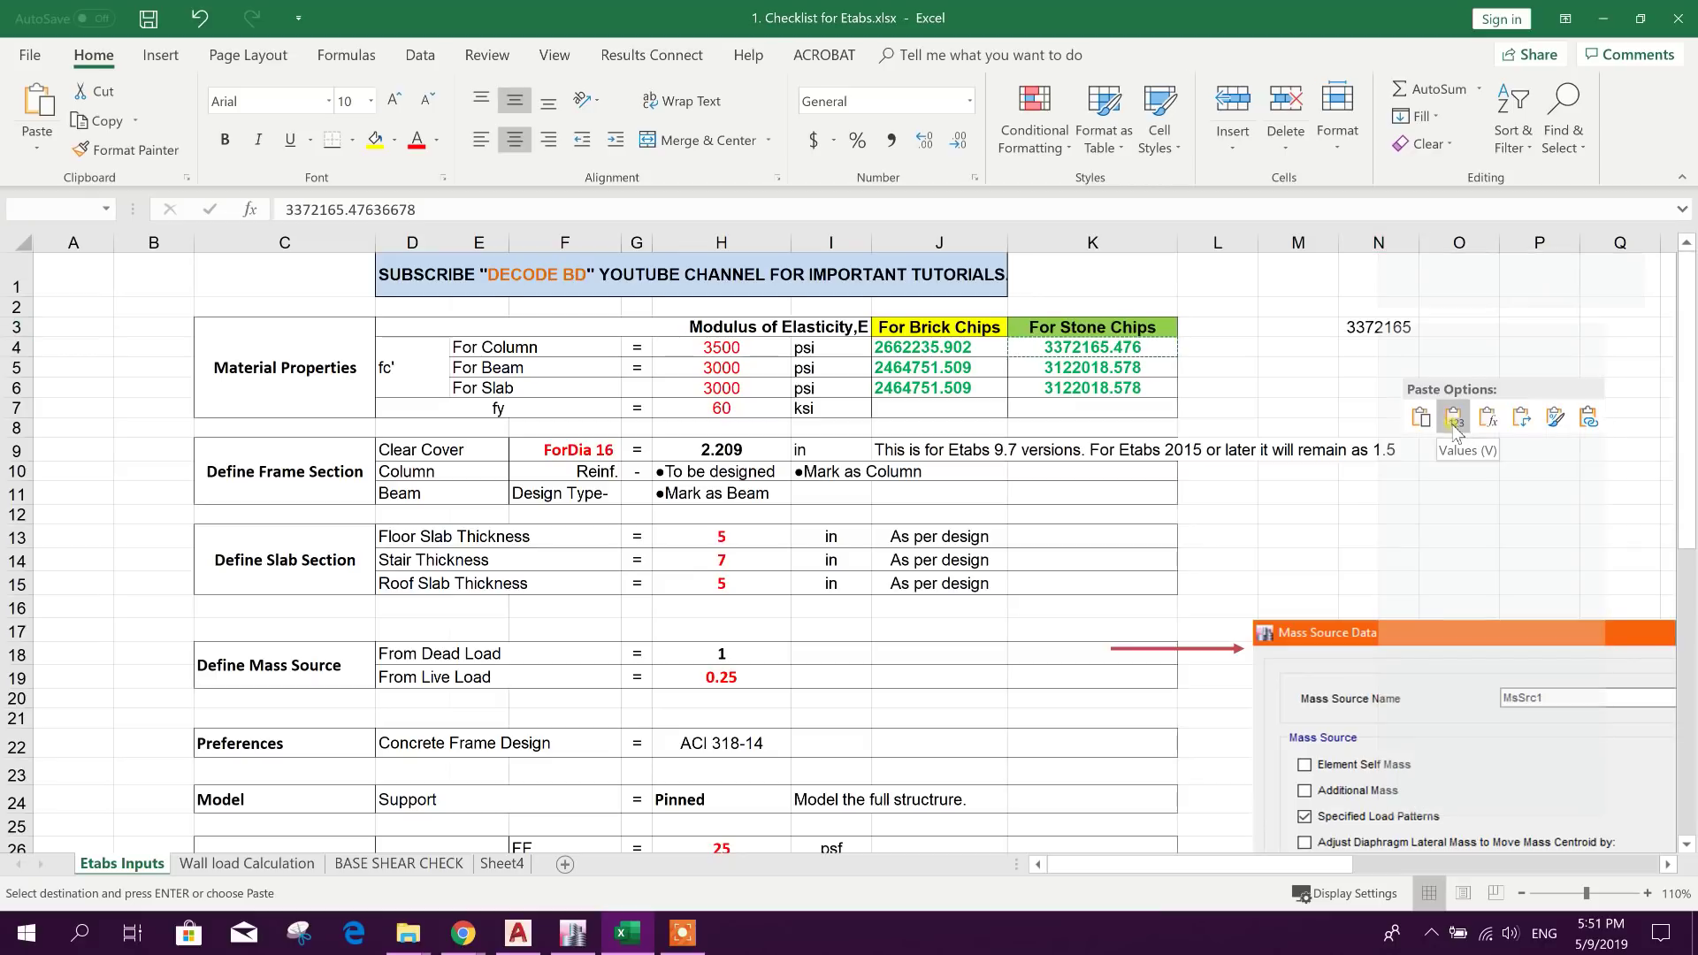
# Step: Copy the full number 3372165.47636678 from N3 and paste it in ETABS as the 3500psi material's modulus of elasticity
pyautogui.moveTo(424, 210); pyautogui.dragTo(265, 210)
pyautogui.hotkey('ctrl', 'c')
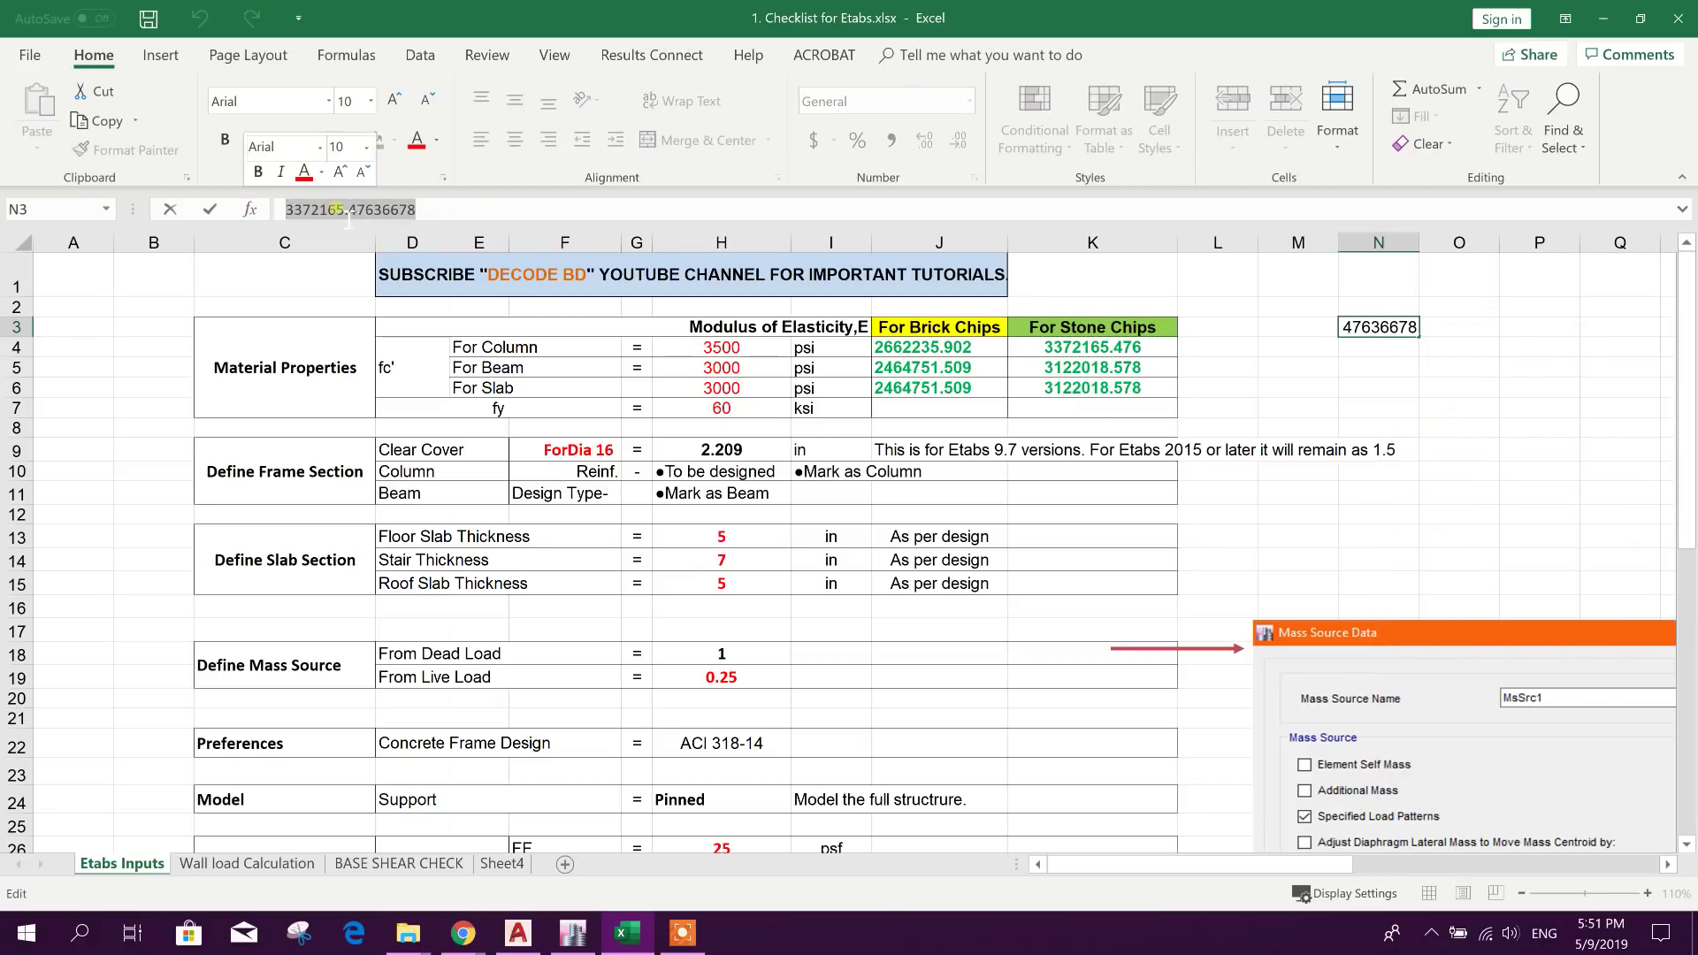
pyautogui.rightClick(395, 212)
pyautogui.click(451, 245)
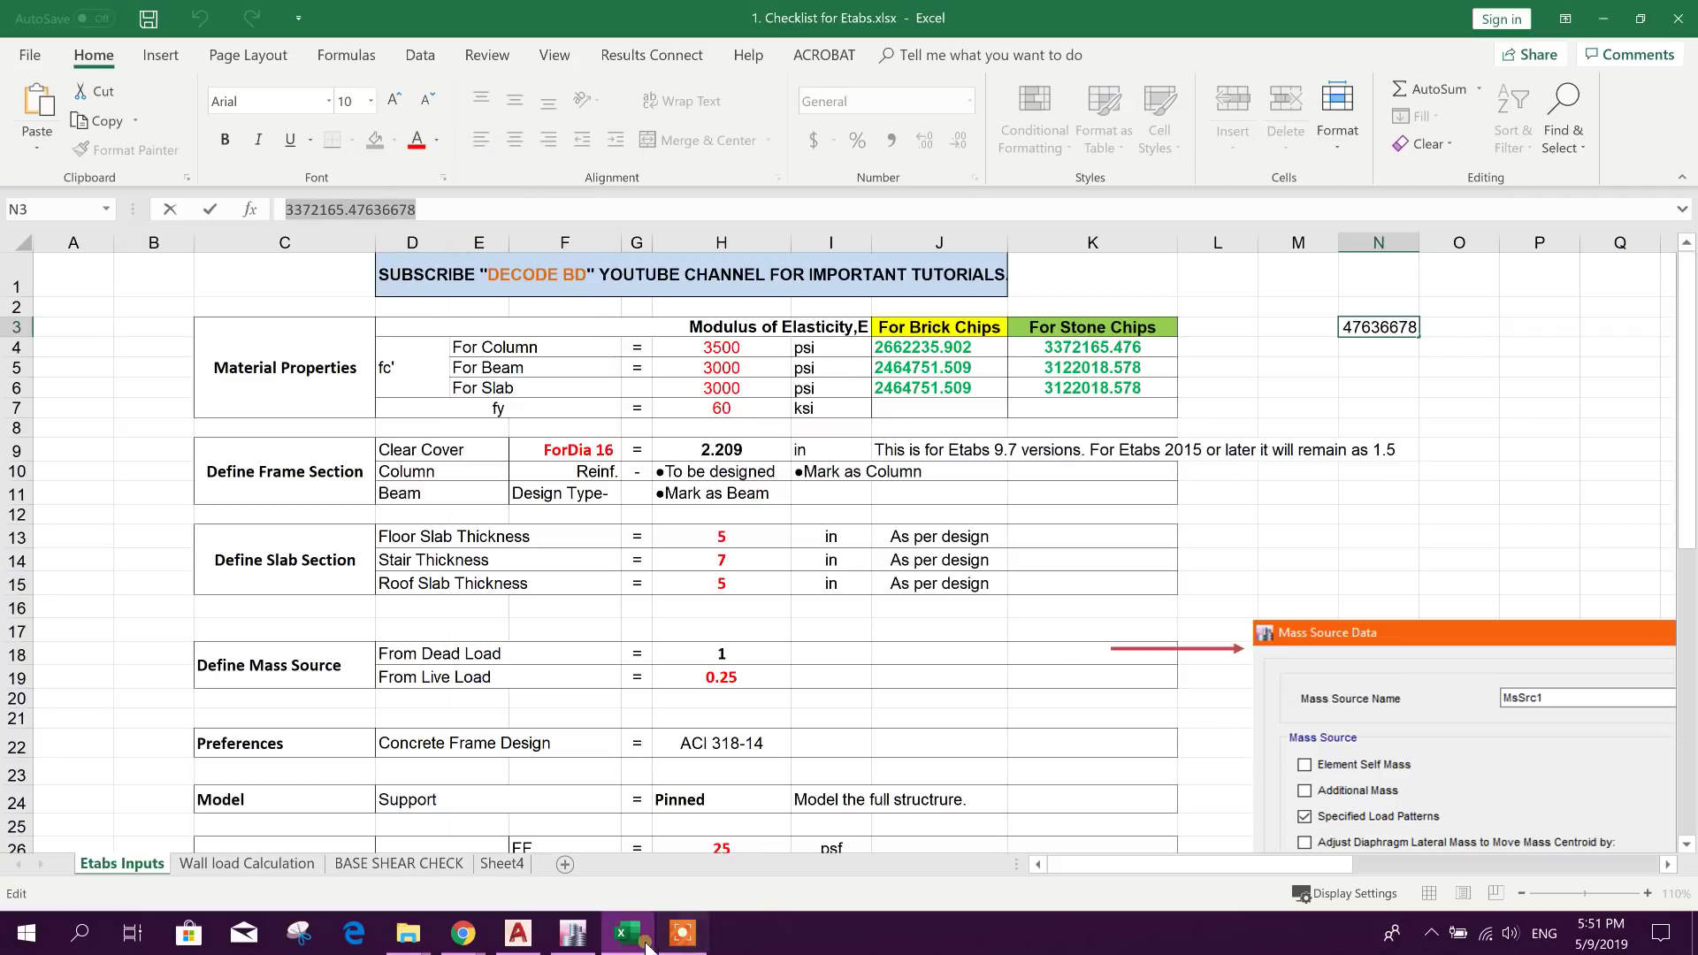
pyautogui.click(573, 933)
pyautogui.moveTo(993, 440); pyautogui.dragTo(908, 445)
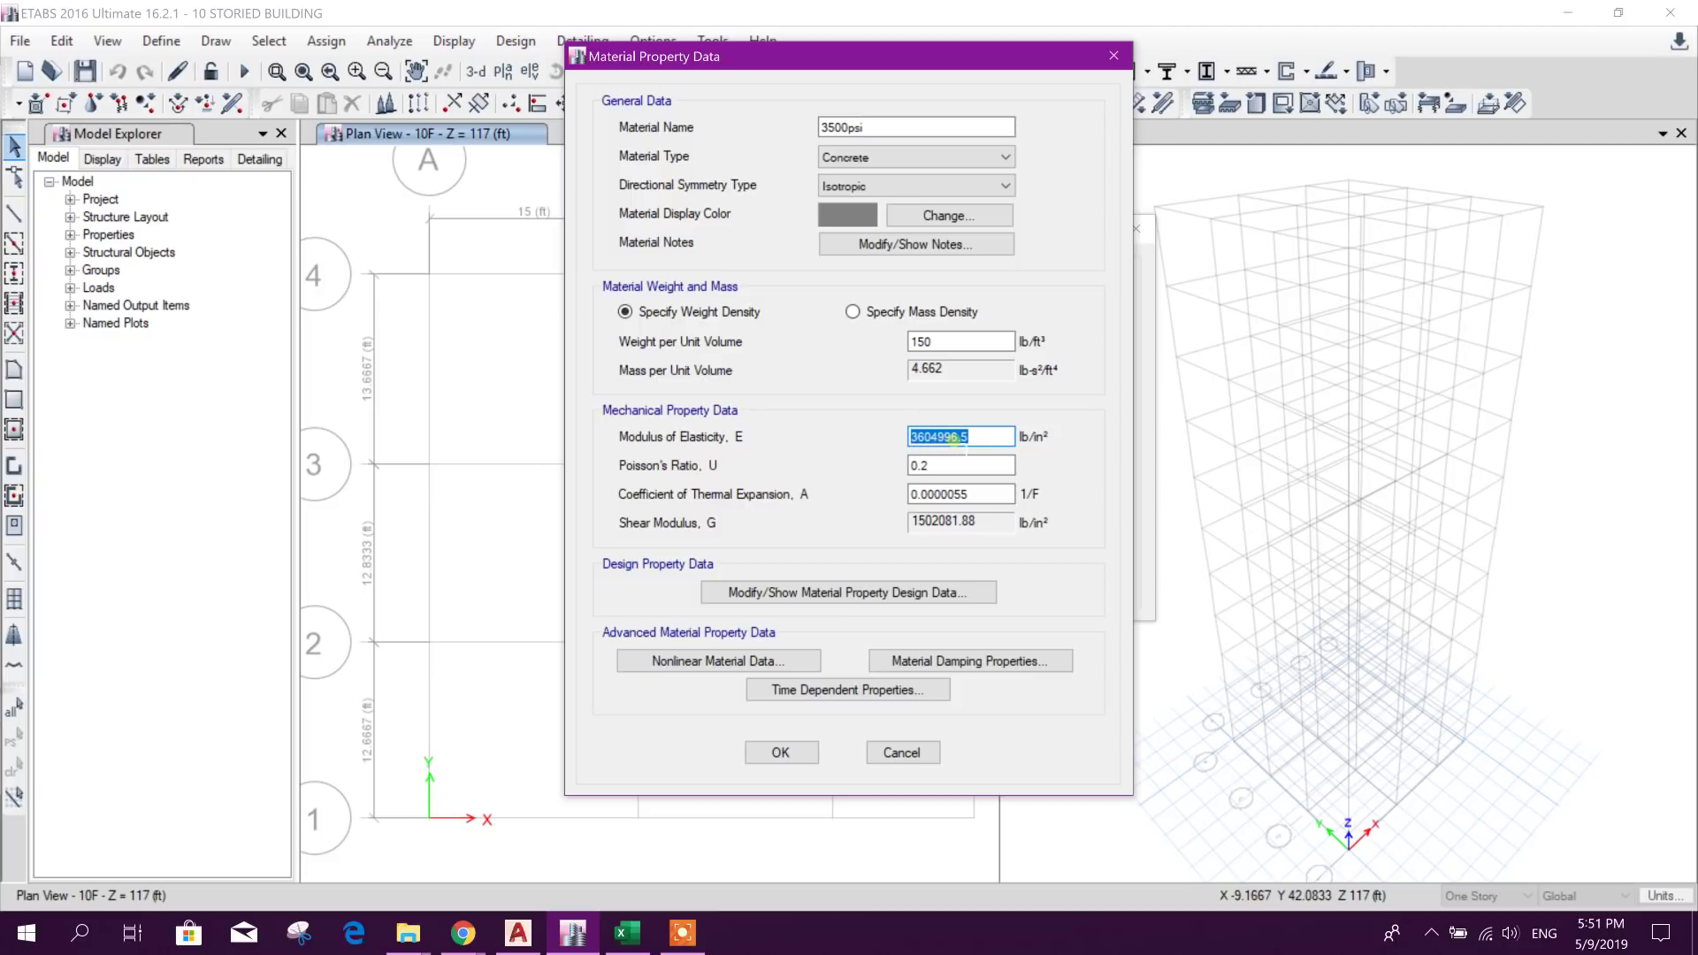
pyautogui.rightClick(946, 435)
pyautogui.click(982, 532)
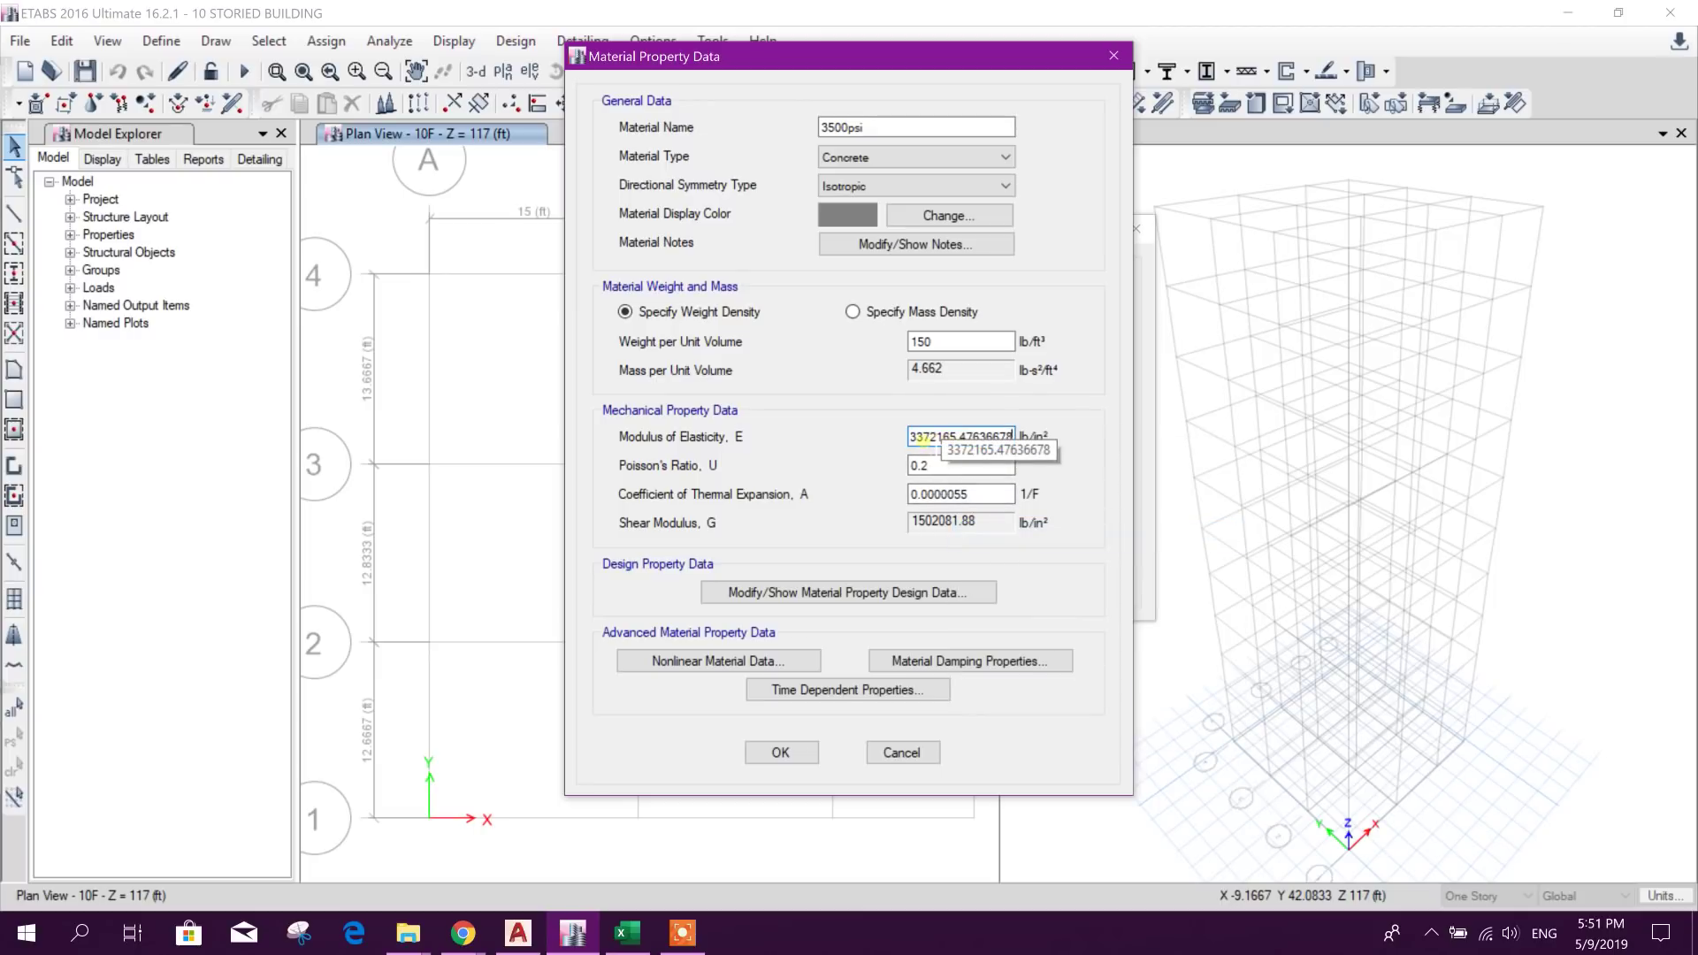
# Step: Round the modulus of elasticity to 3372165.48 lb/in² and accept the 3500psi material
pyautogui.moveTo(966, 437); pyautogui.dragTo(1009, 444)
pyautogui.write('8')
pyautogui.click(975, 465)
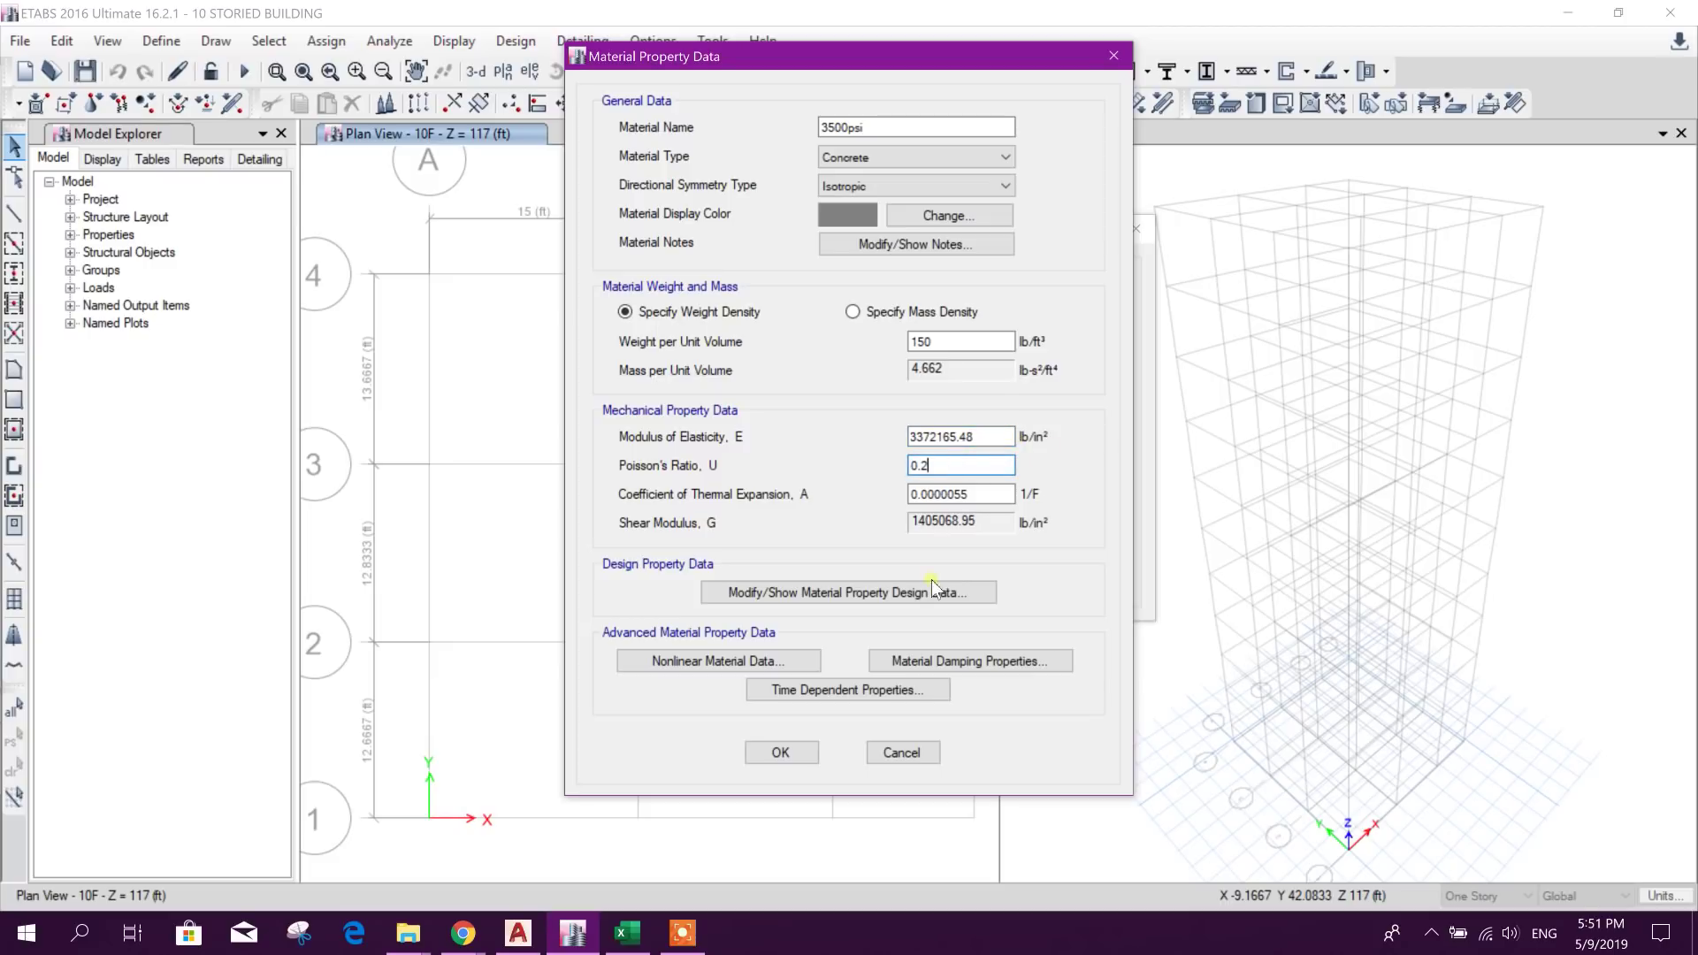
pyautogui.click(782, 753)
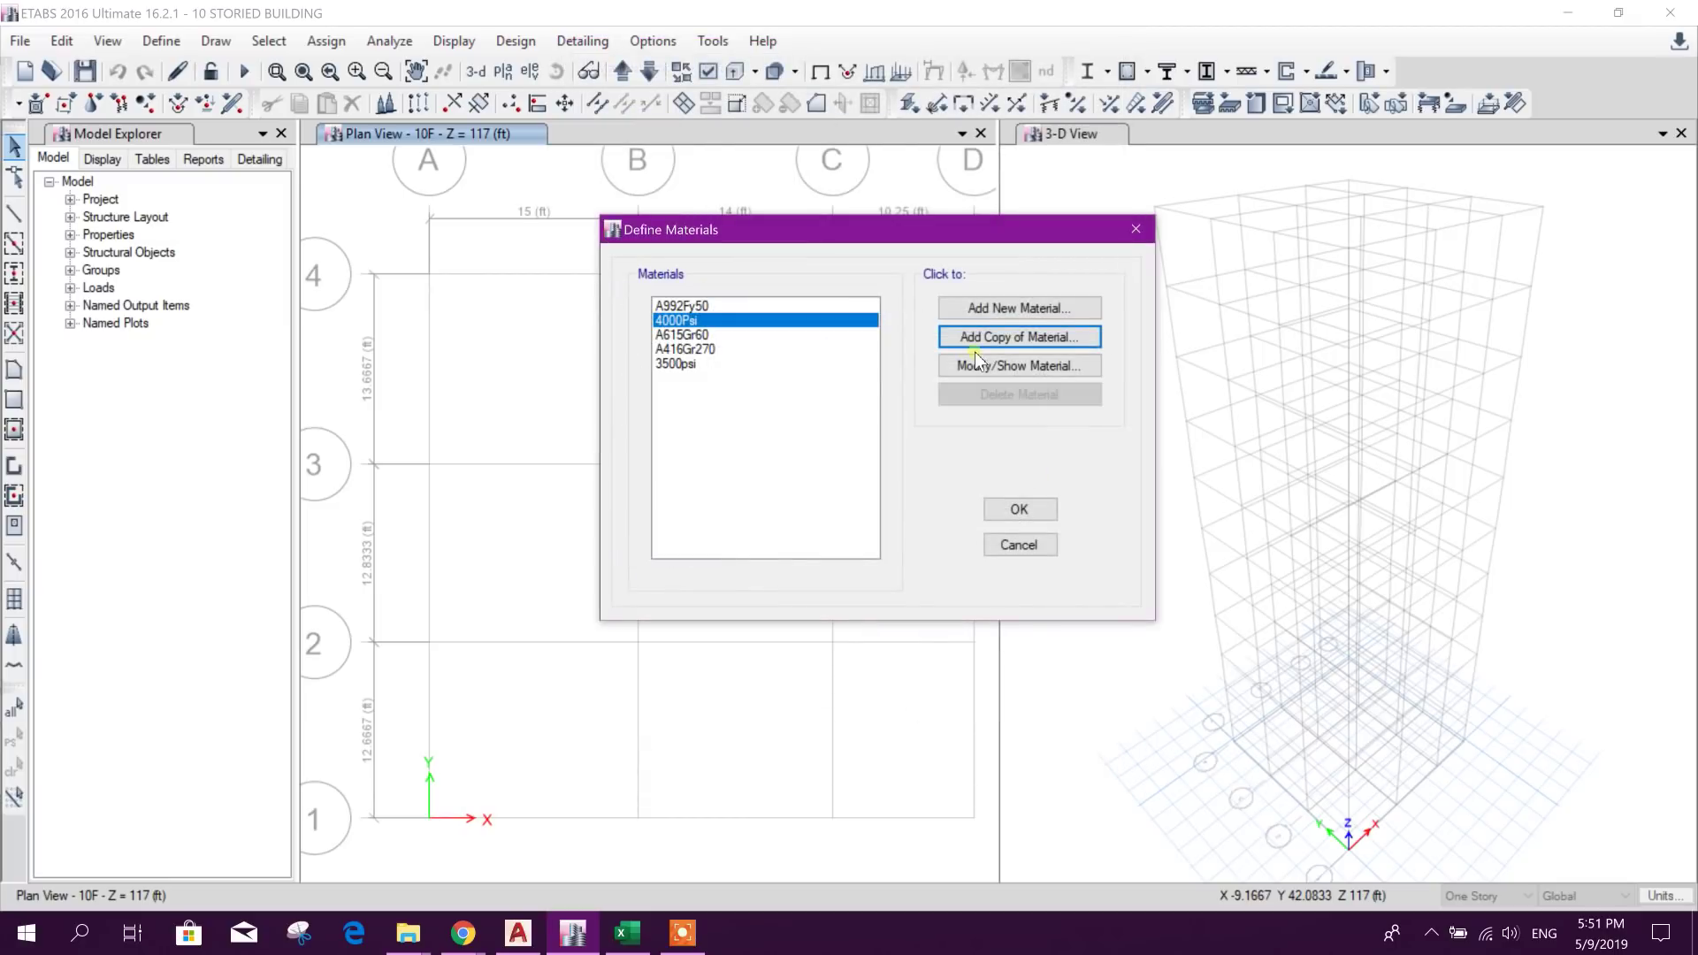
# Step: Add a copy of the 3500psi material and name it 3000
pyautogui.click(723, 363)
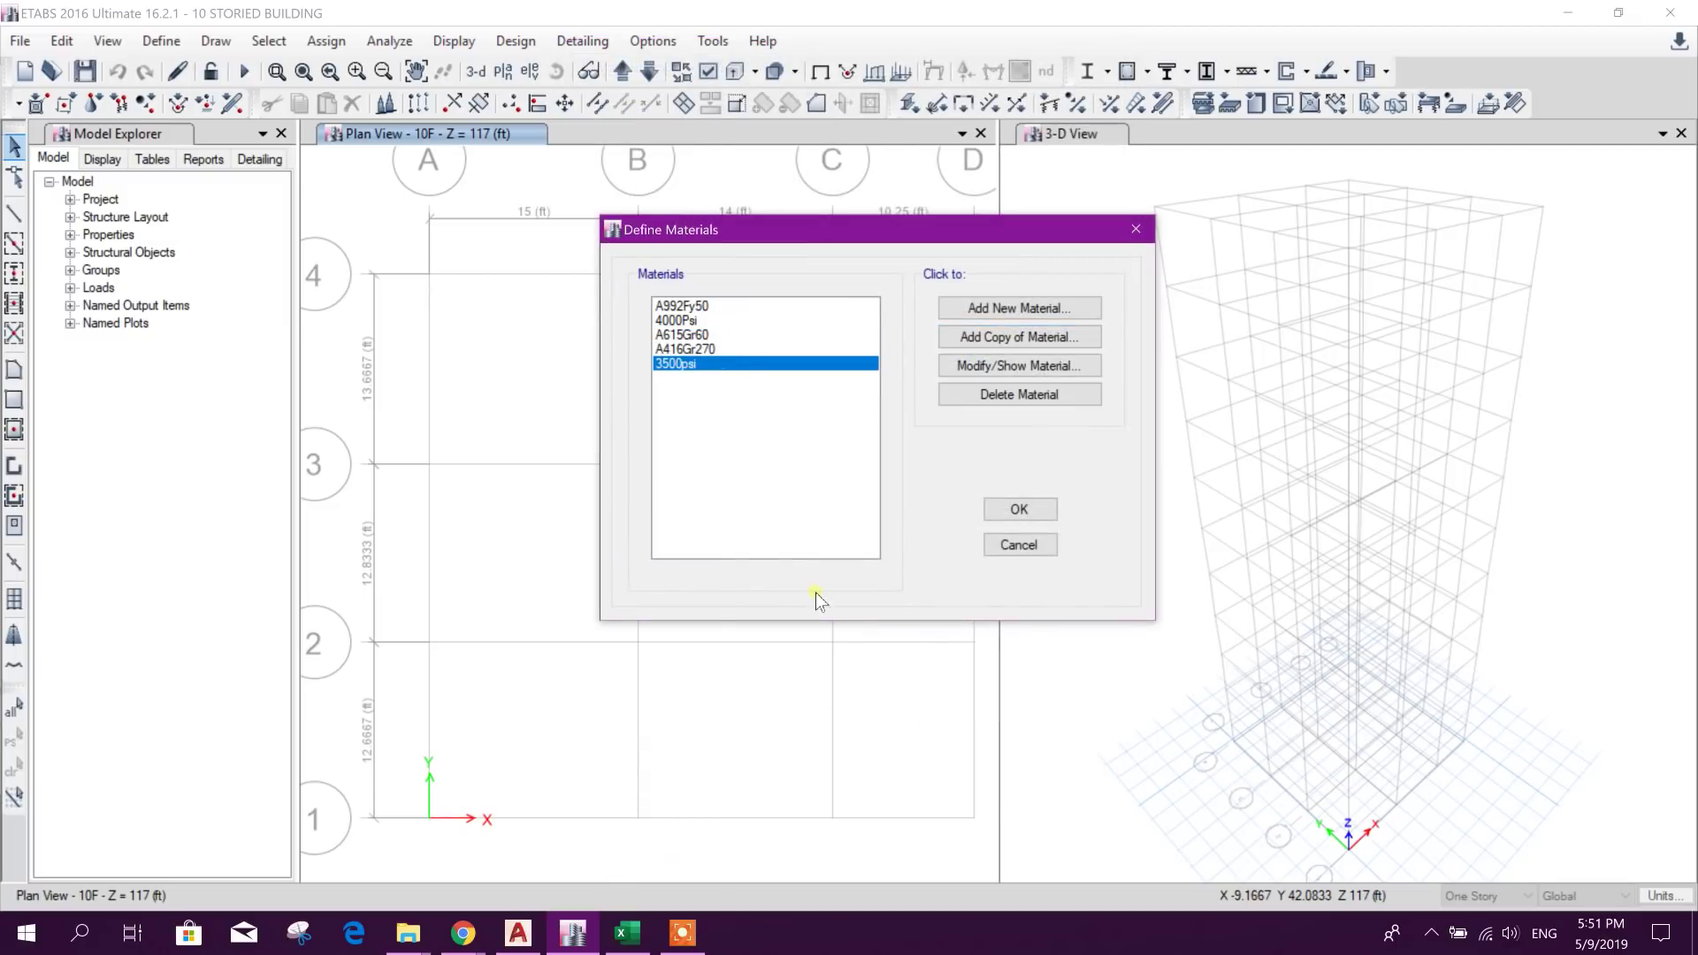
pyautogui.click(995, 337)
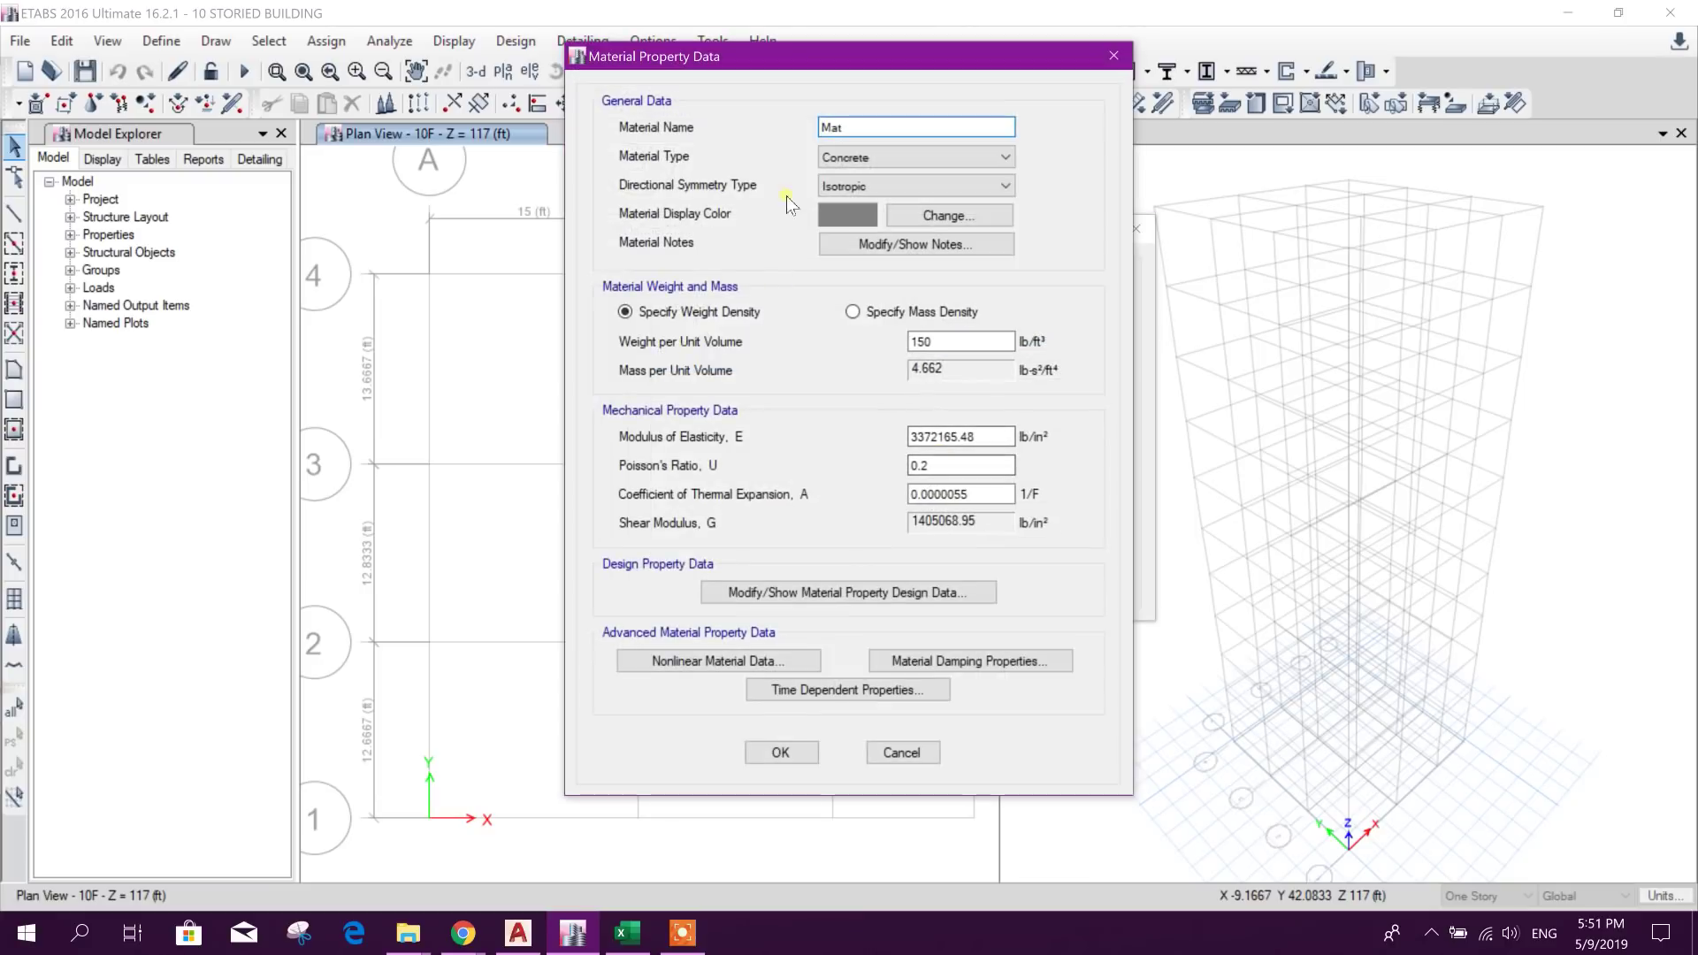
pyautogui.write('3000')
# Step: Set the specified concrete compressive strength f'c of the 3000 material to 3000 lb/in²
pyautogui.click(868, 593)
pyautogui.doubleClick(964, 405)
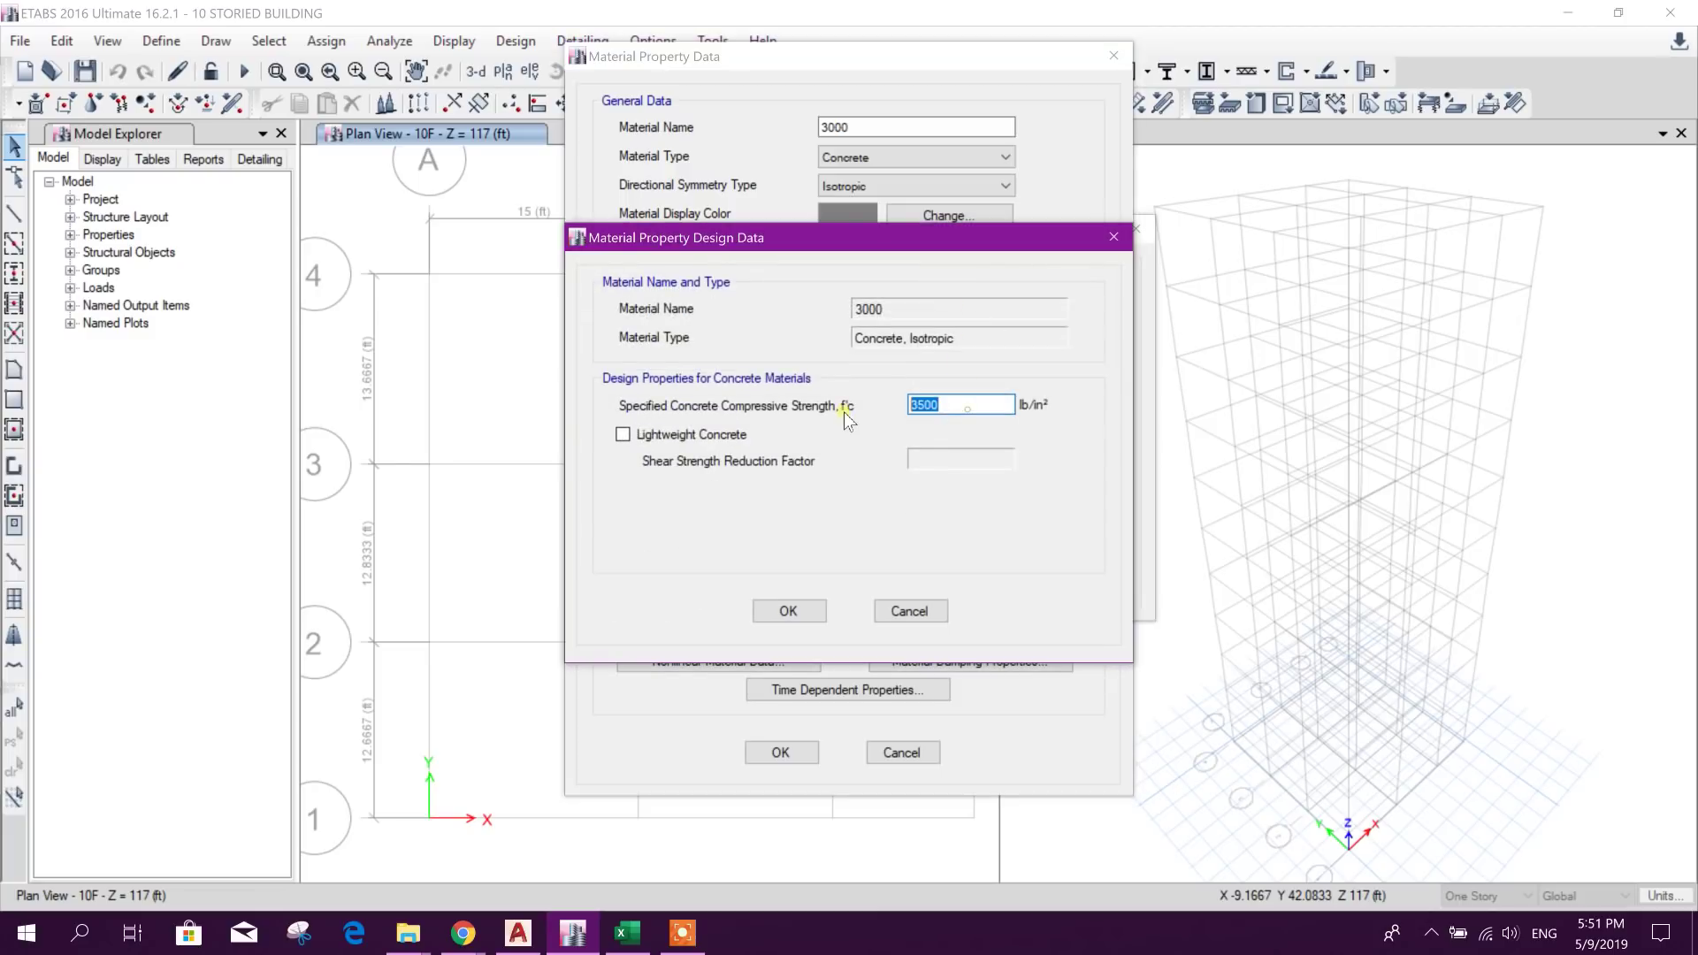
pyautogui.write('3000')
pyautogui.click(788, 610)
# Step: Switch to the Excel checklist, copy the beam's stone chips modulus of elasticity from K5 and paste it as a plain value into N4
pyautogui.moveTo(1003, 437); pyautogui.dragTo(852, 454)
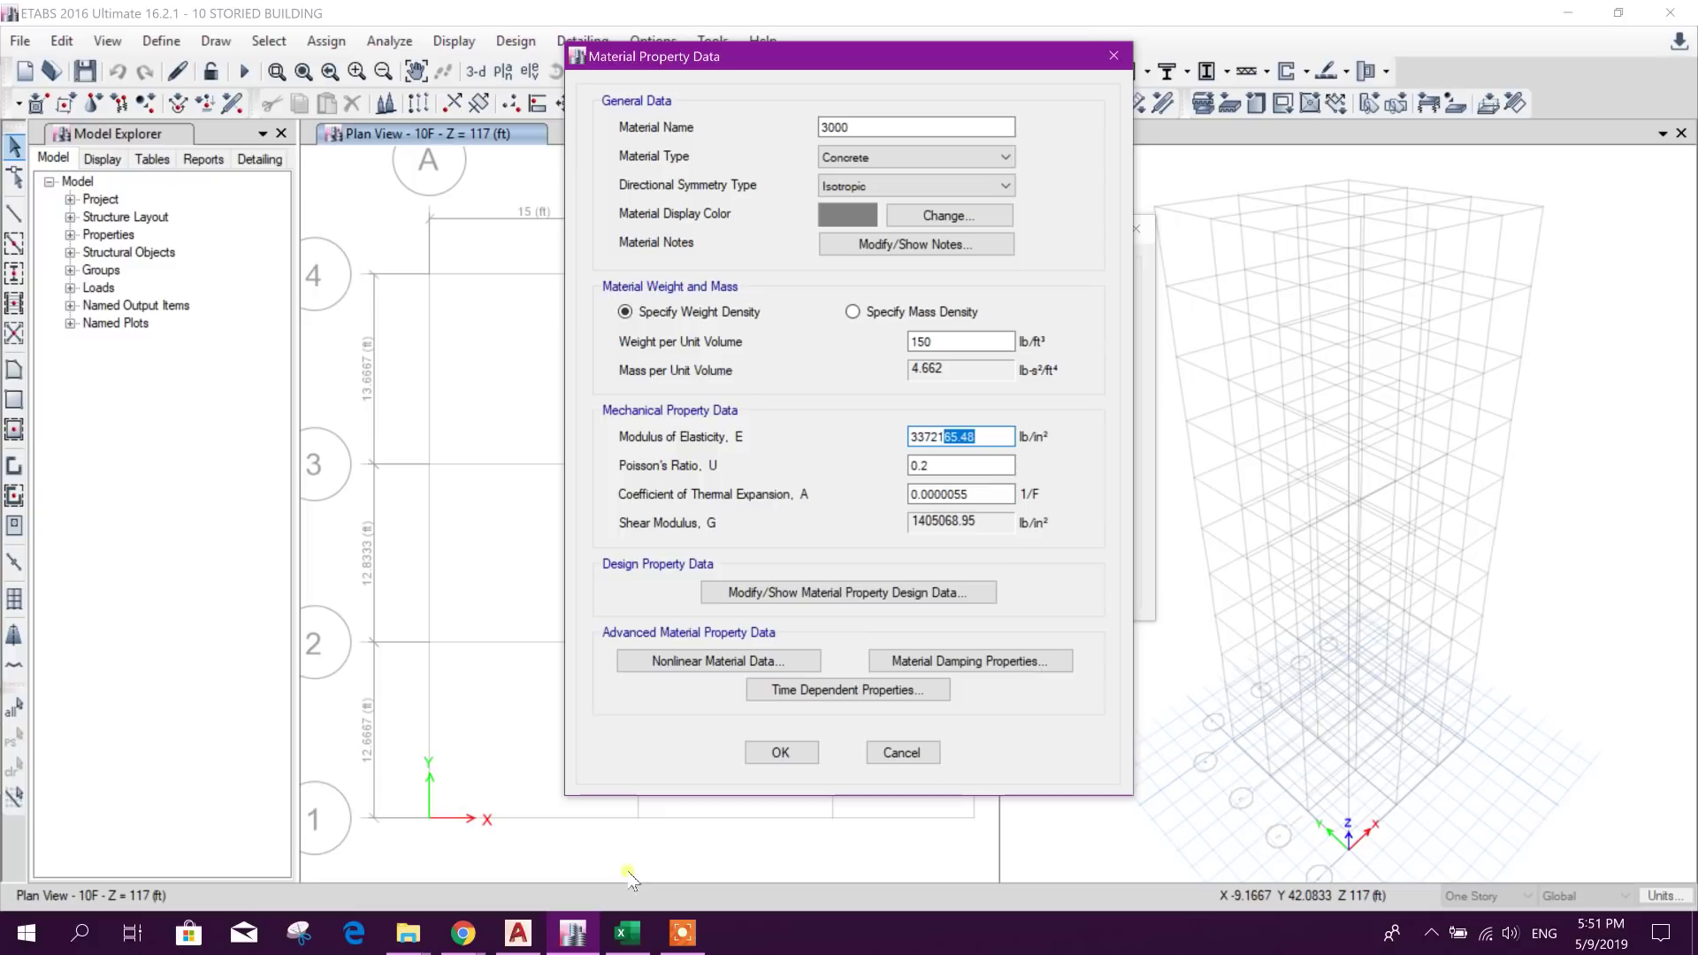
pyautogui.click(626, 933)
pyautogui.press('Escape')
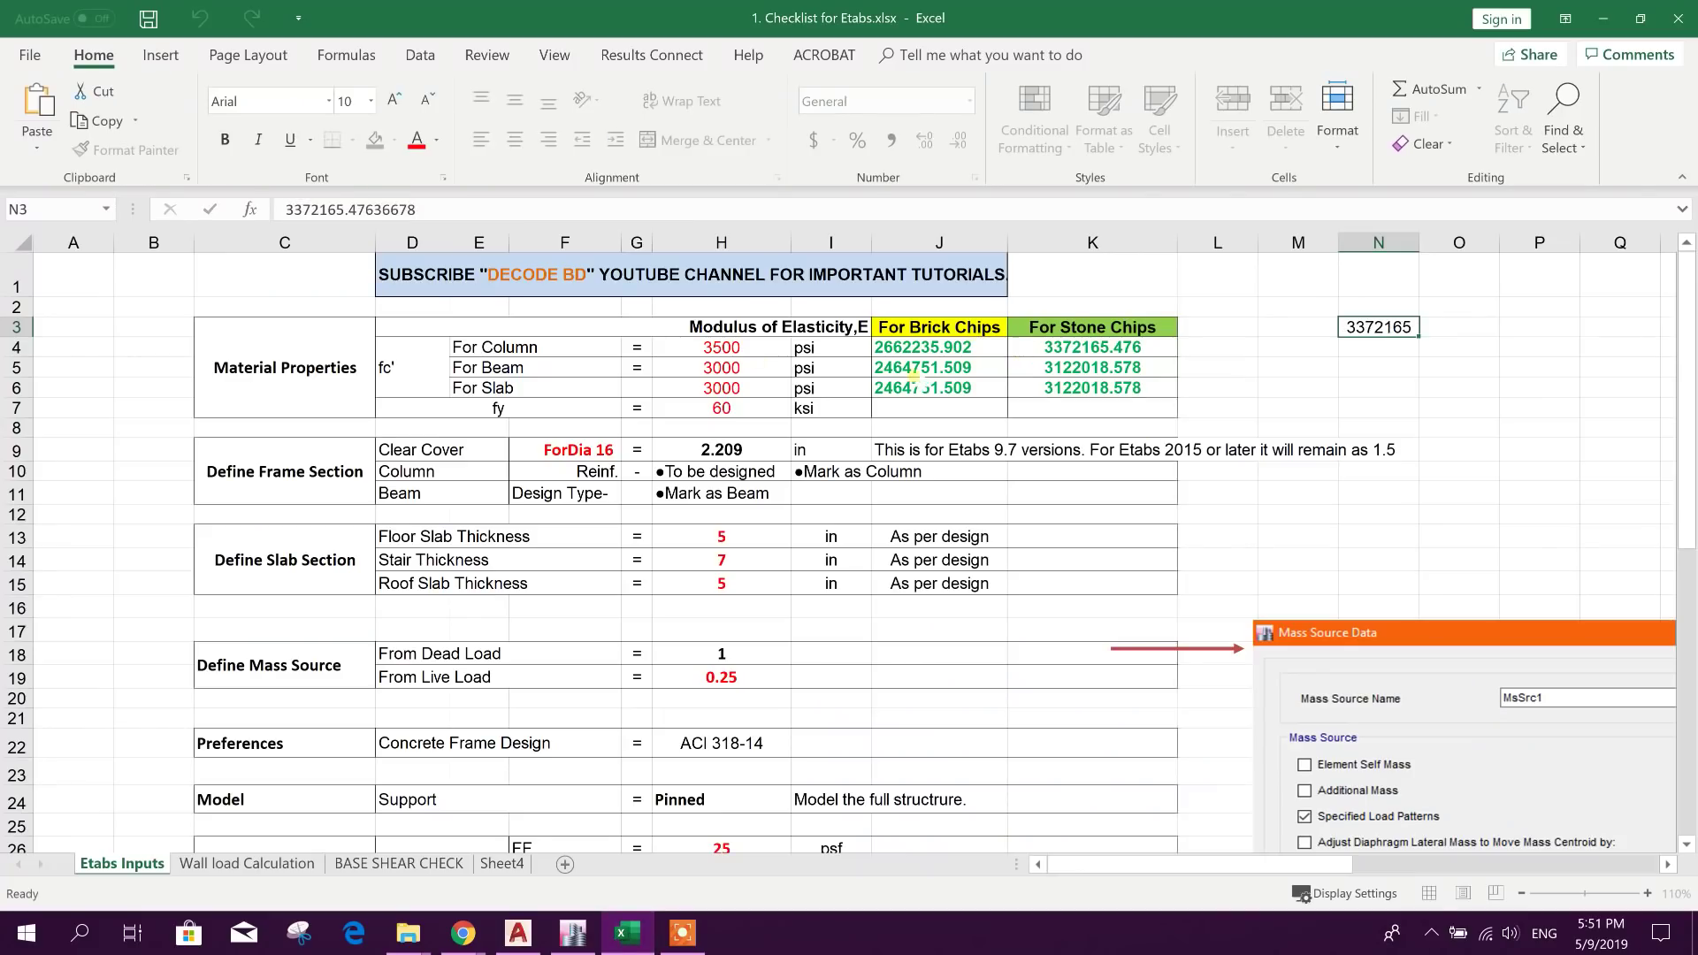
pyautogui.click(735, 363)
pyautogui.click(1083, 368)
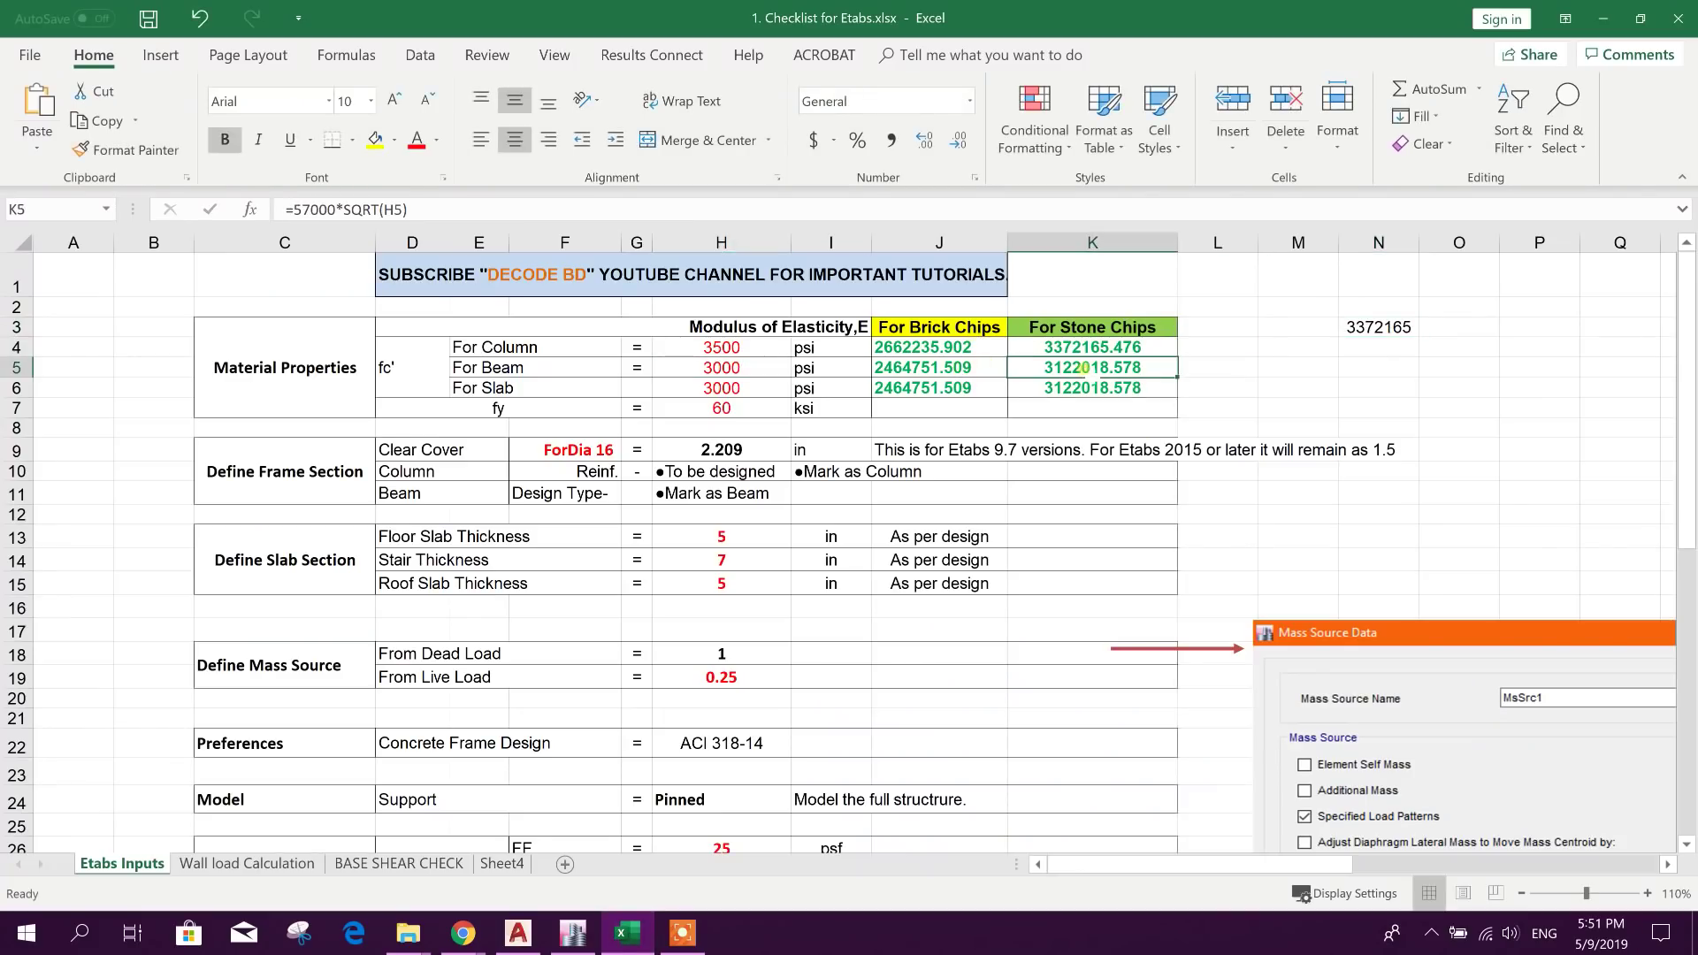
pyautogui.click(956, 371)
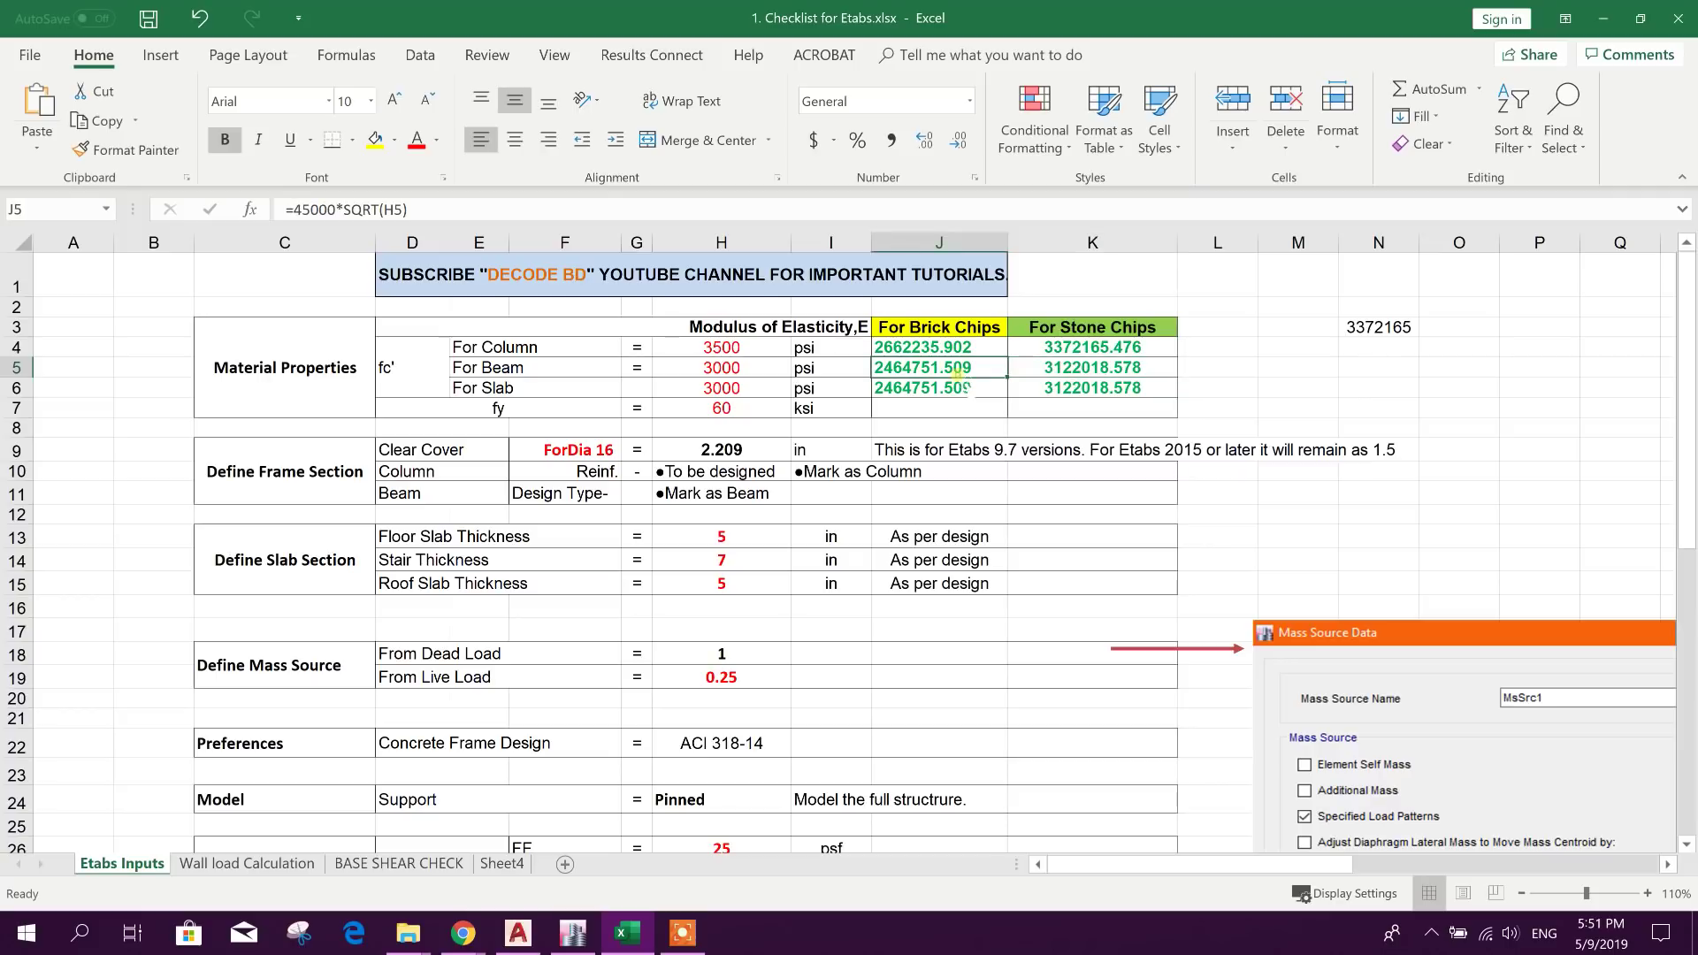
pyautogui.click(1086, 372)
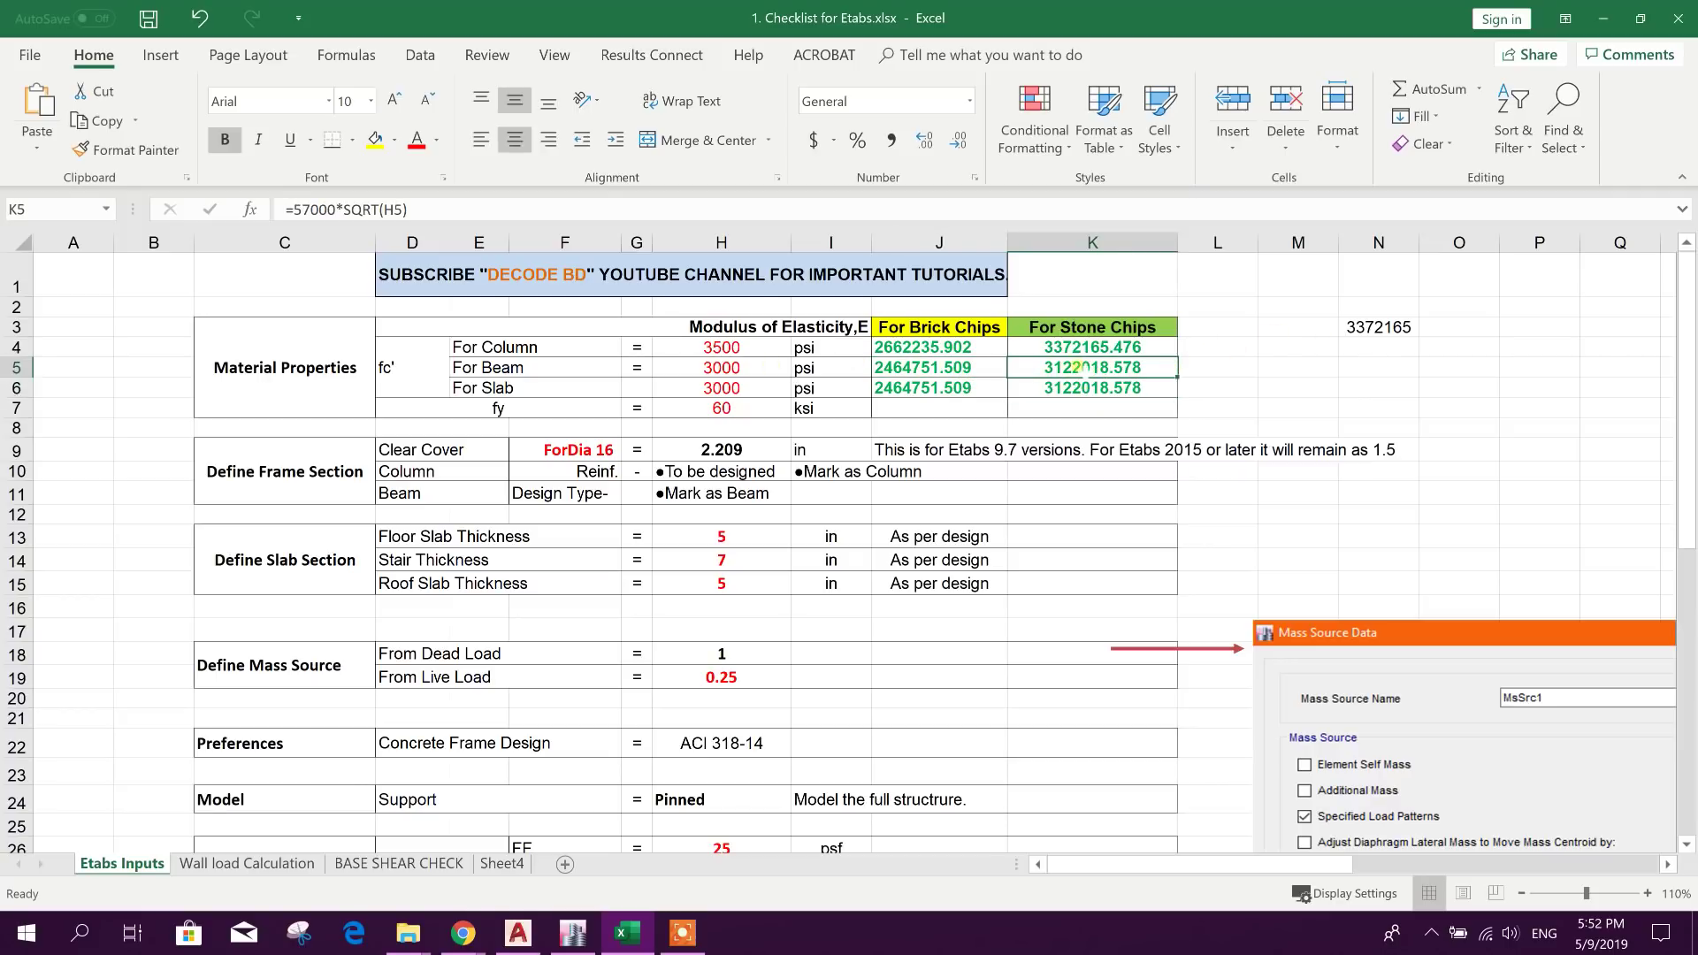
pyautogui.rightClick(1037, 370)
pyautogui.click(1070, 409)
pyautogui.rightClick(1362, 348)
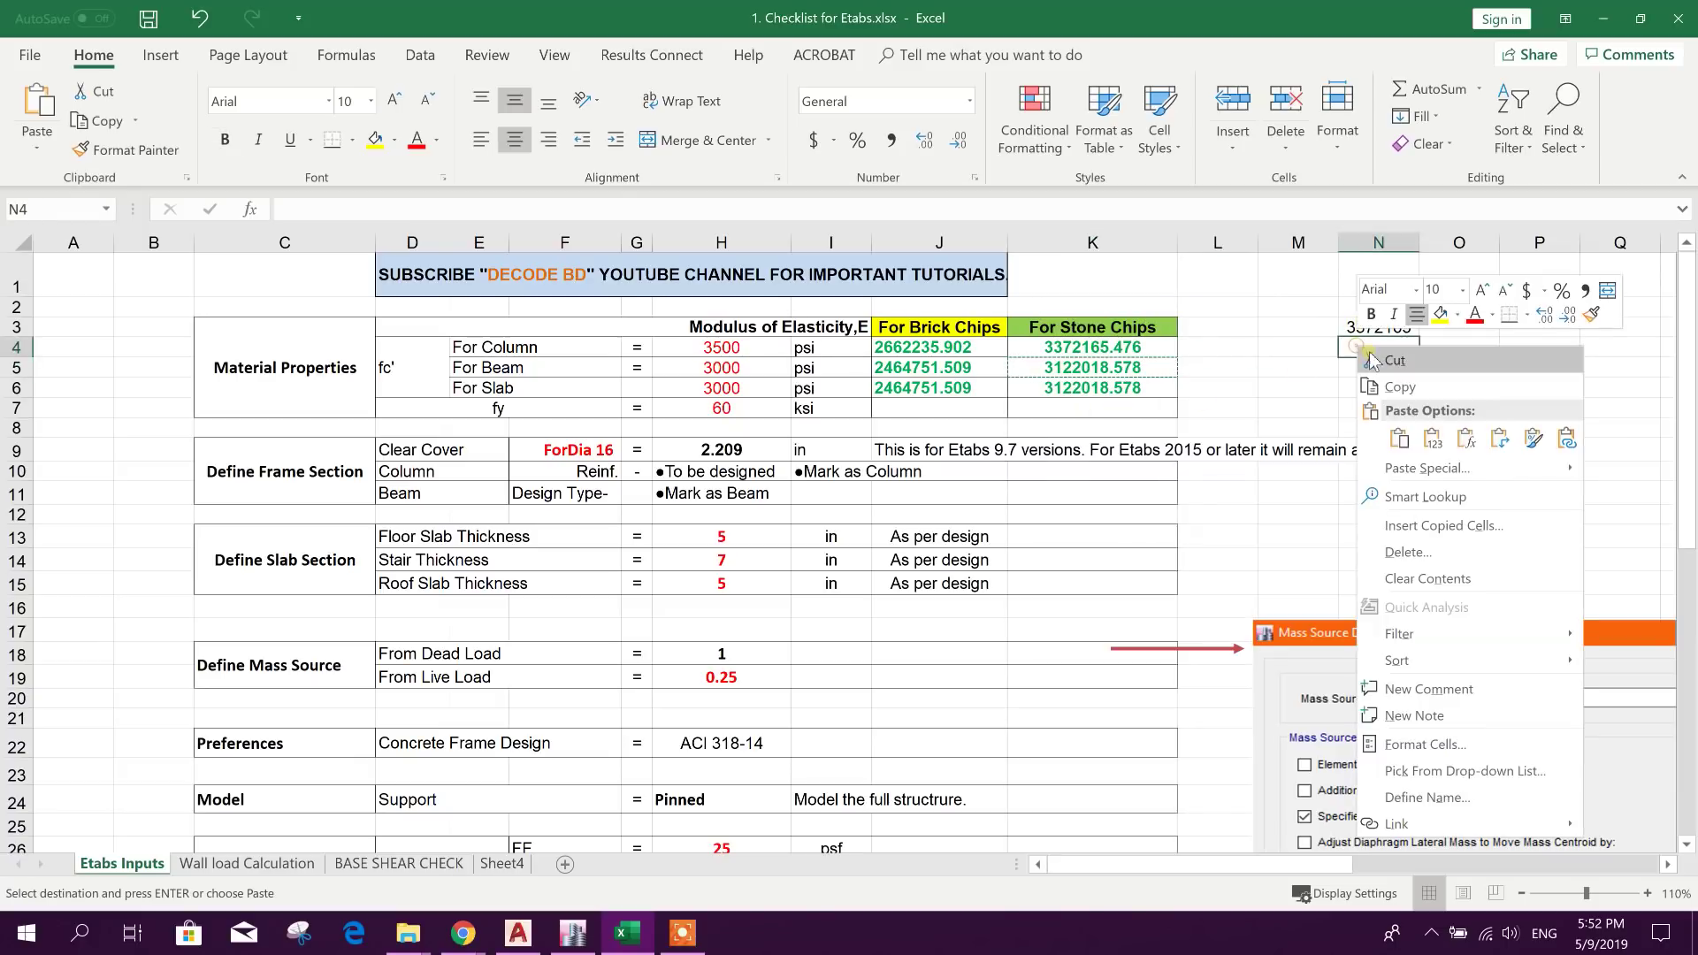
pyautogui.click(1433, 438)
# Step: Copy the full number 3122018.57777945 from N4 and paste it in ETABS as the 3000 material's modulus of elasticity
pyautogui.moveTo(473, 209); pyautogui.dragTo(280, 212)
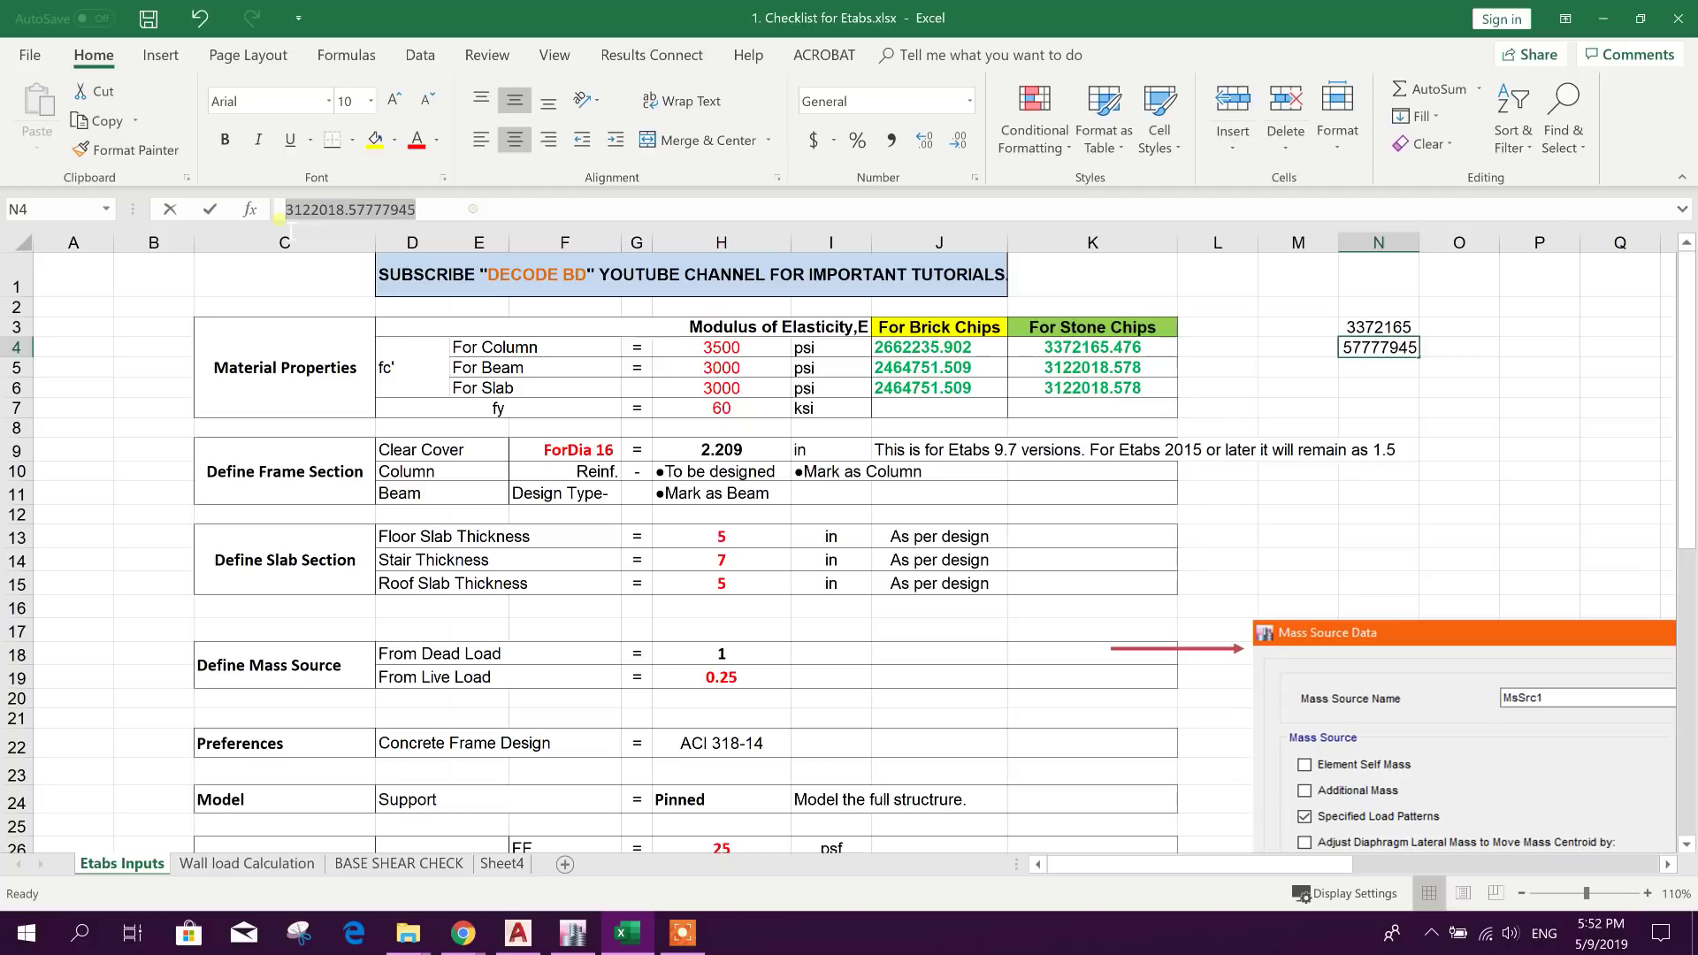
pyautogui.rightClick(329, 209)
pyautogui.click(368, 251)
pyautogui.press('Escape')
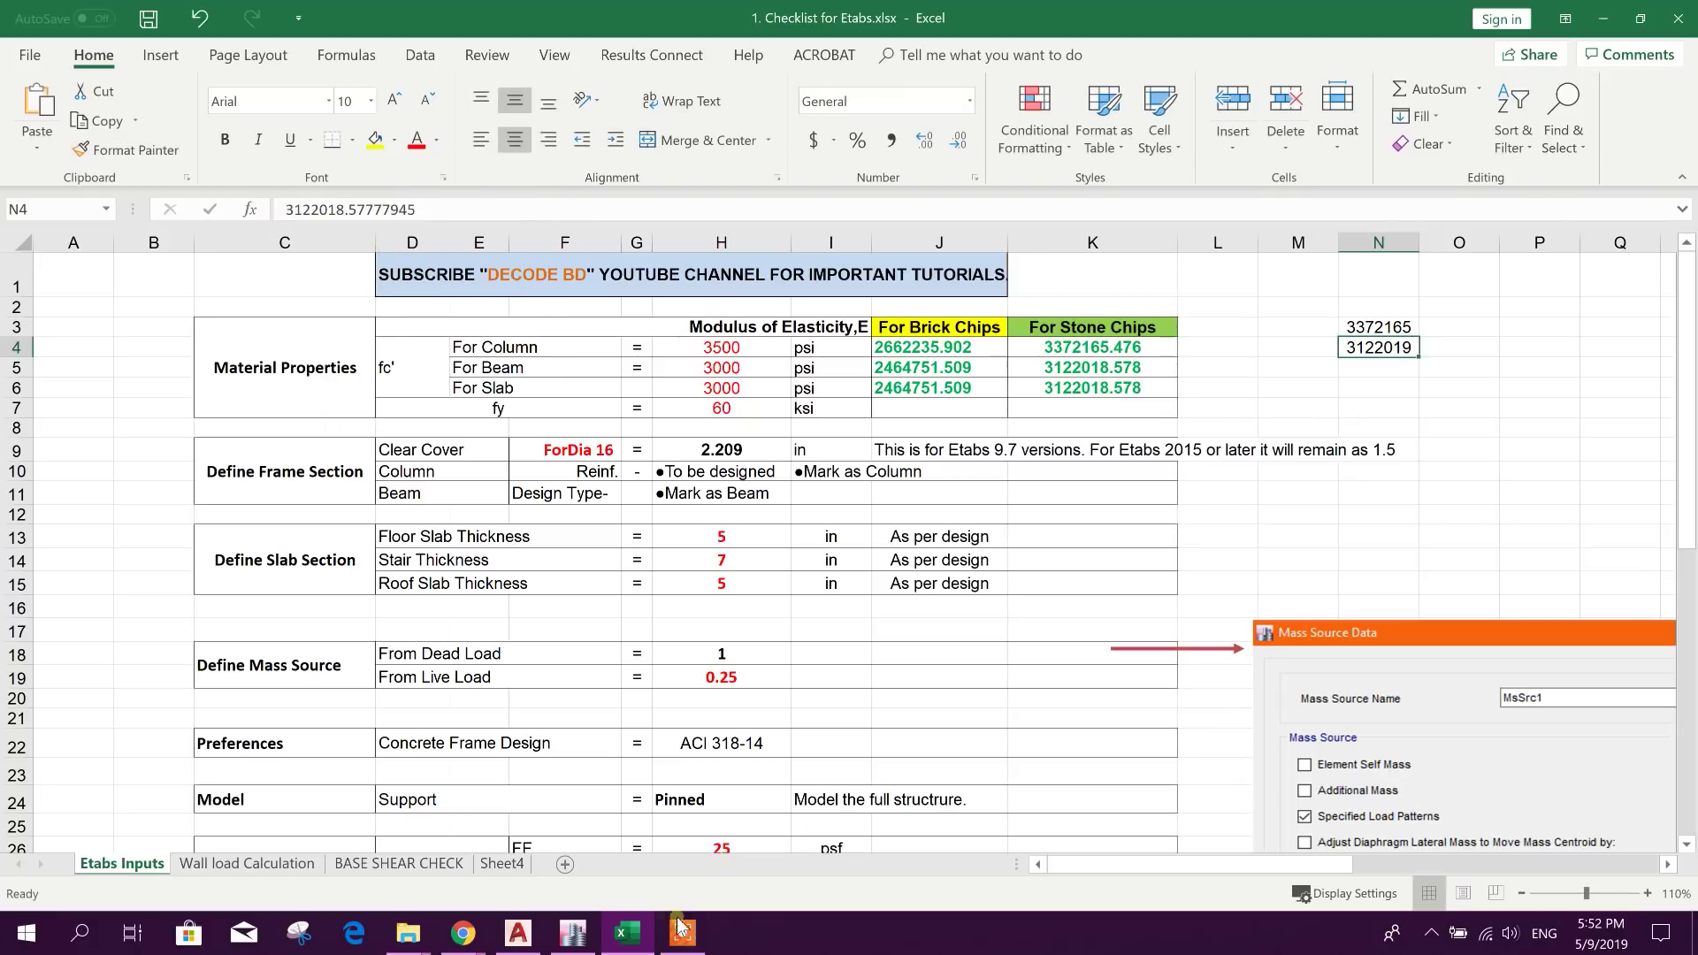
pyautogui.click(573, 932)
pyautogui.moveTo(986, 437); pyautogui.dragTo(845, 437)
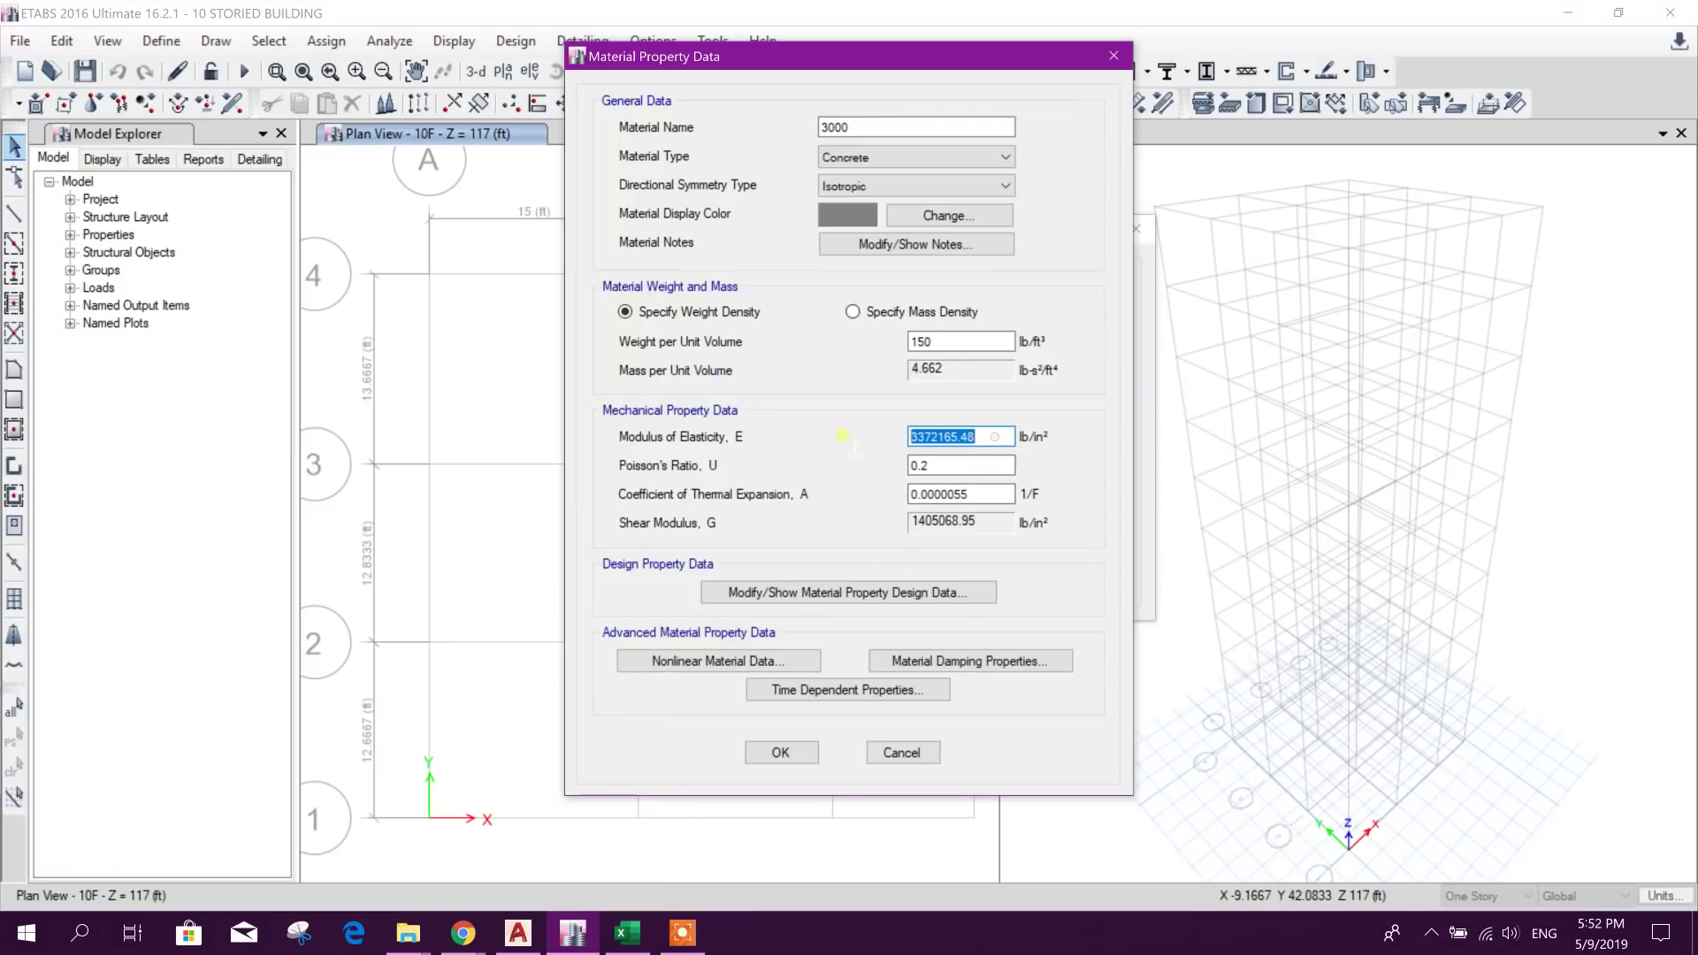
pyautogui.rightClick(995, 438)
pyautogui.click(1100, 534)
# Step: Round the modulus of elasticity to 3122018.58 lb/in² and accept the 3000 material
pyautogui.moveTo(966, 437); pyautogui.dragTo(1070, 459)
pyautogui.write('6')
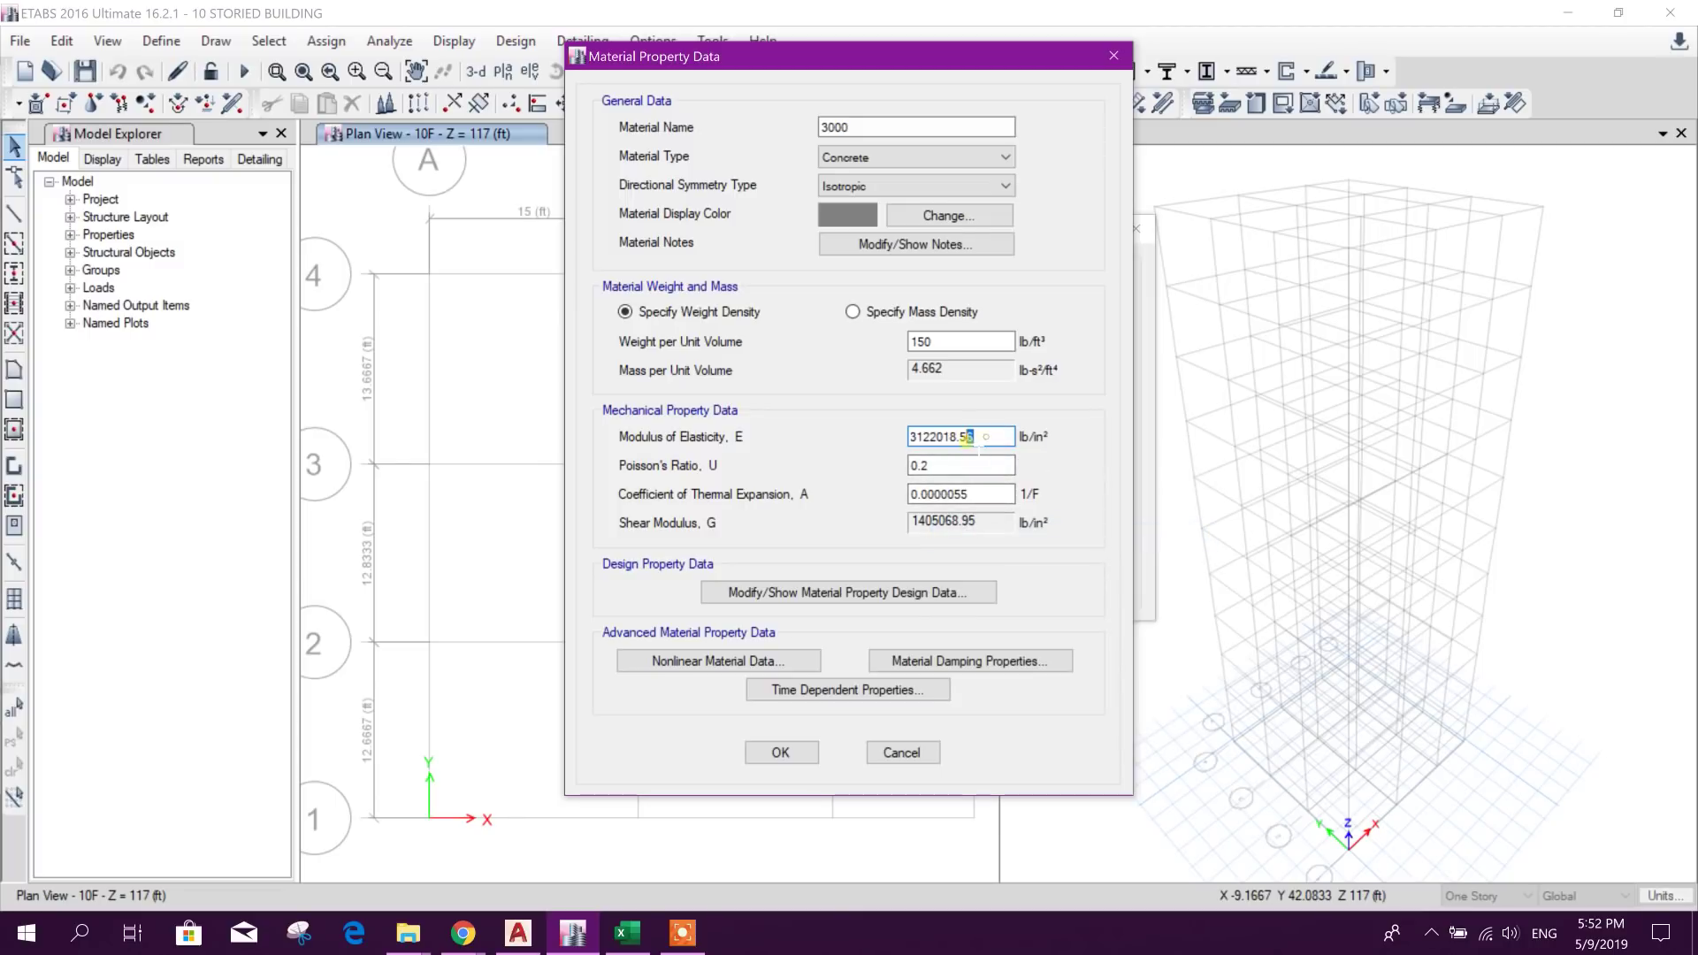
pyautogui.write('8')
pyautogui.click(992, 466)
pyautogui.click(780, 752)
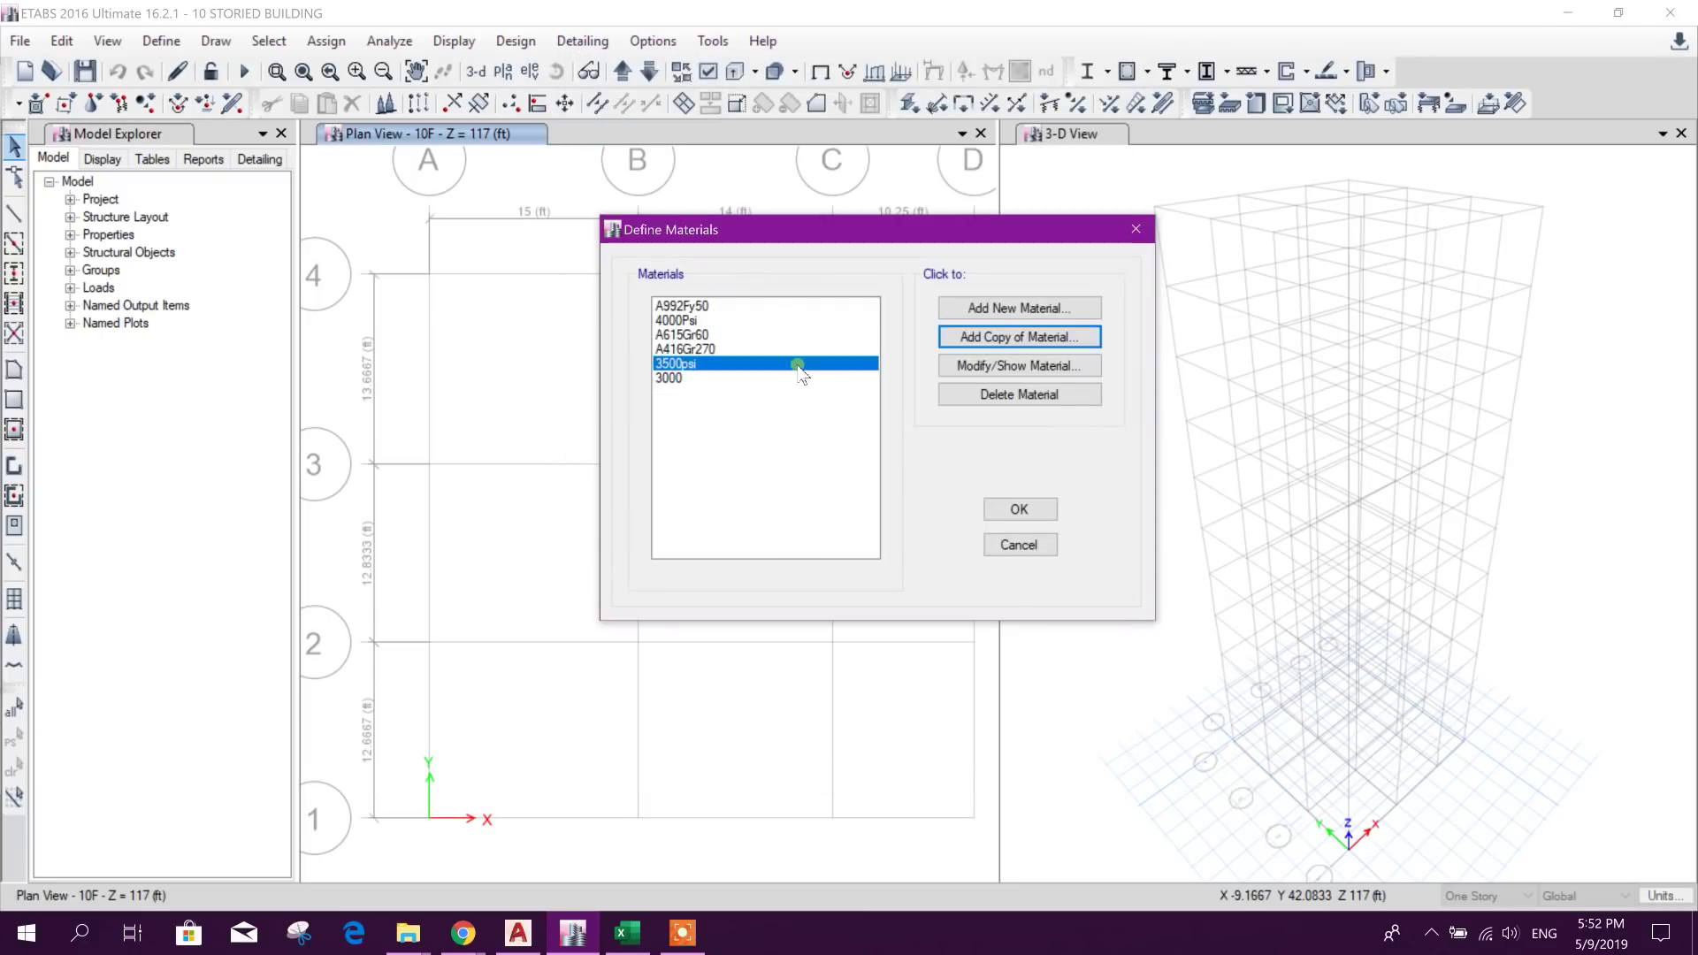
# Step: Rename the 3000 material to 3000psi and accept the material definitions
pyautogui.click(730, 379)
pyautogui.click(1018, 366)
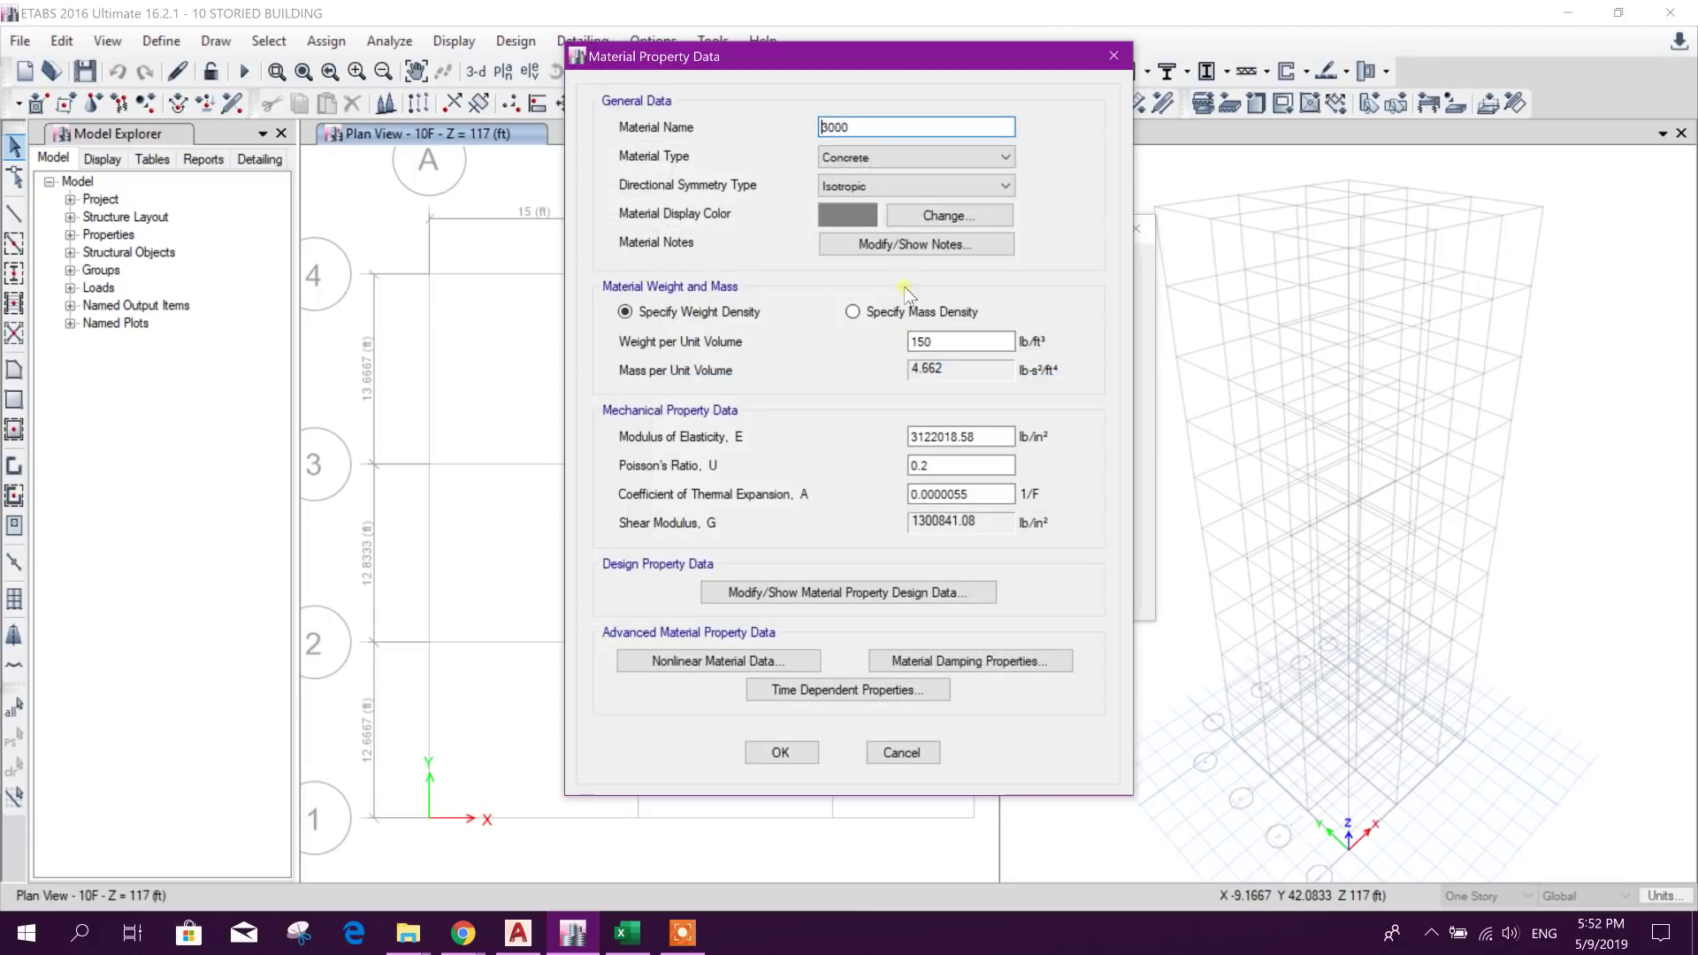
pyautogui.write('psi')
pyautogui.click(959, 341)
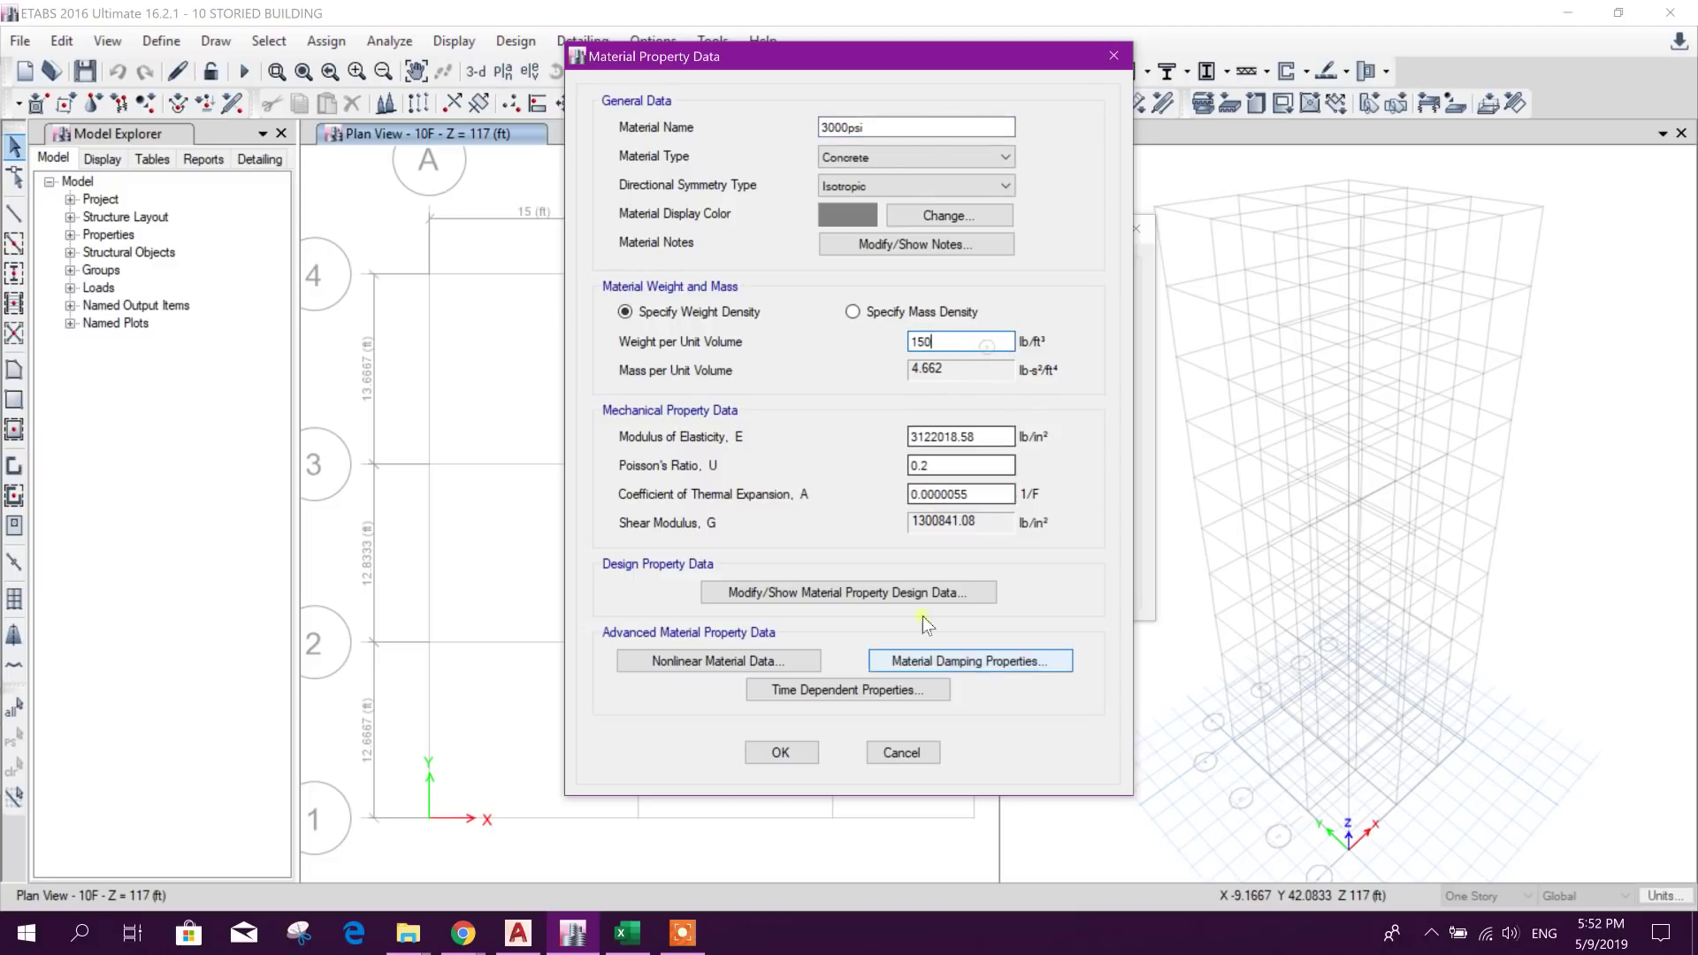
pyautogui.click(793, 766)
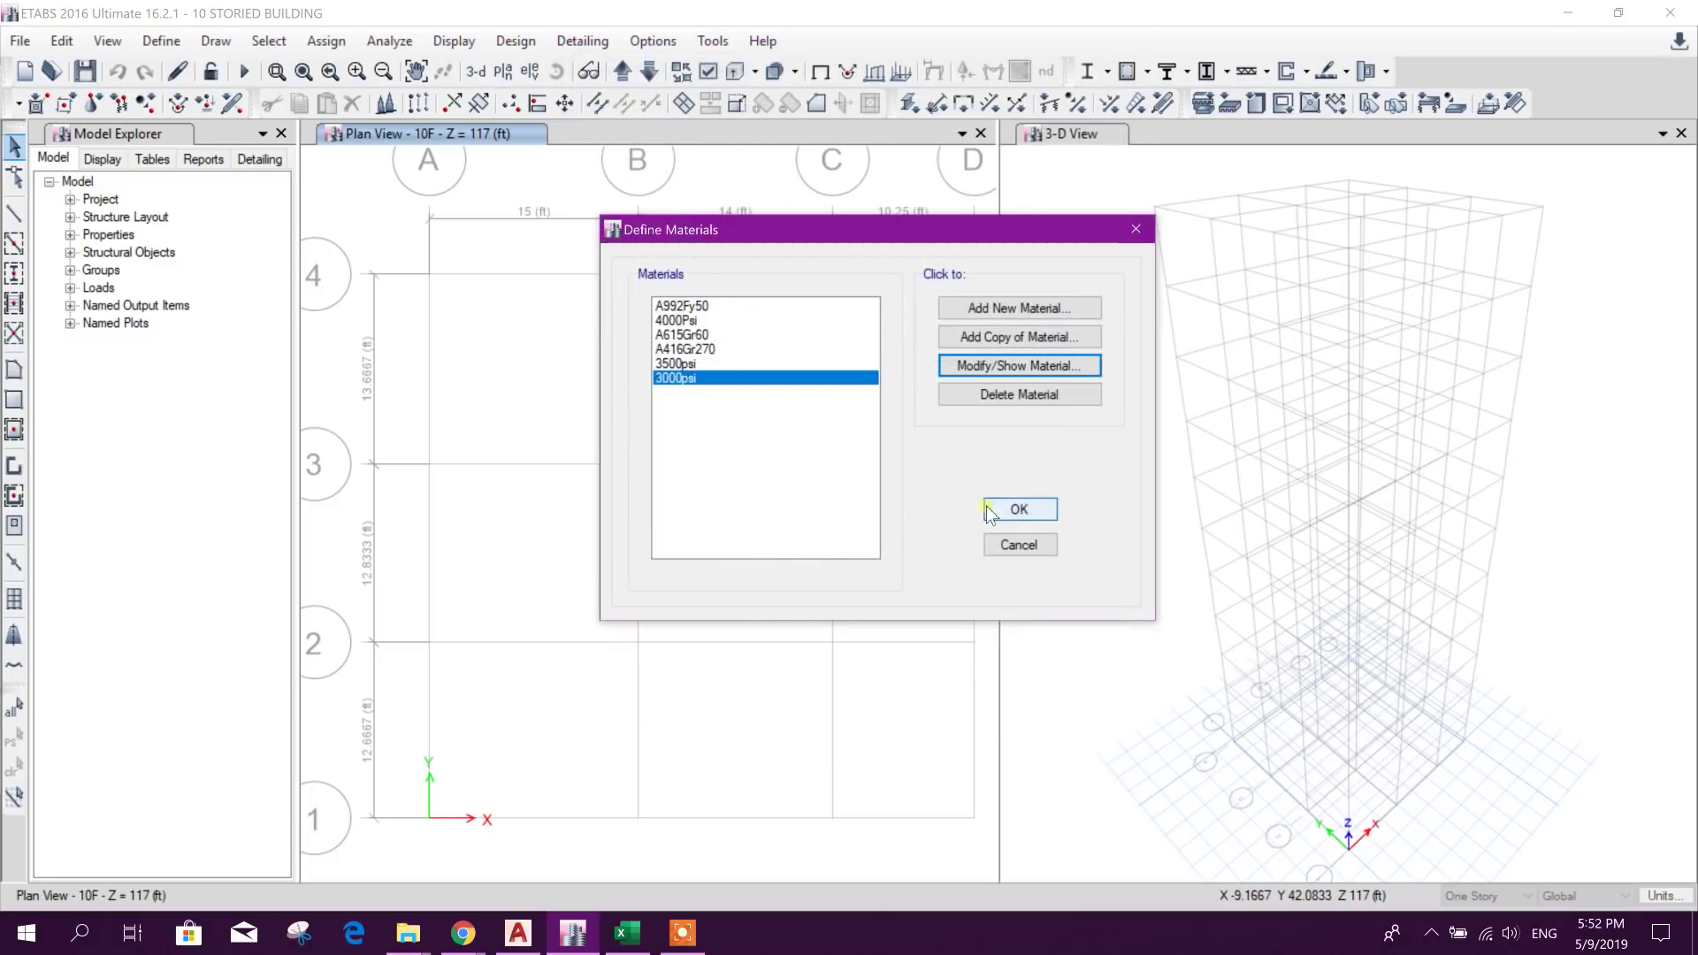
pyautogui.click(1009, 504)
# Step: Bulk-delete all deletable frame section properties and accept the reduced list
pyautogui.moveTo(748, 646); pyautogui.dragTo(735, 632, button='middle')
pyautogui.moveTo(760, 559); pyautogui.dragTo(713, 542, button='middle')
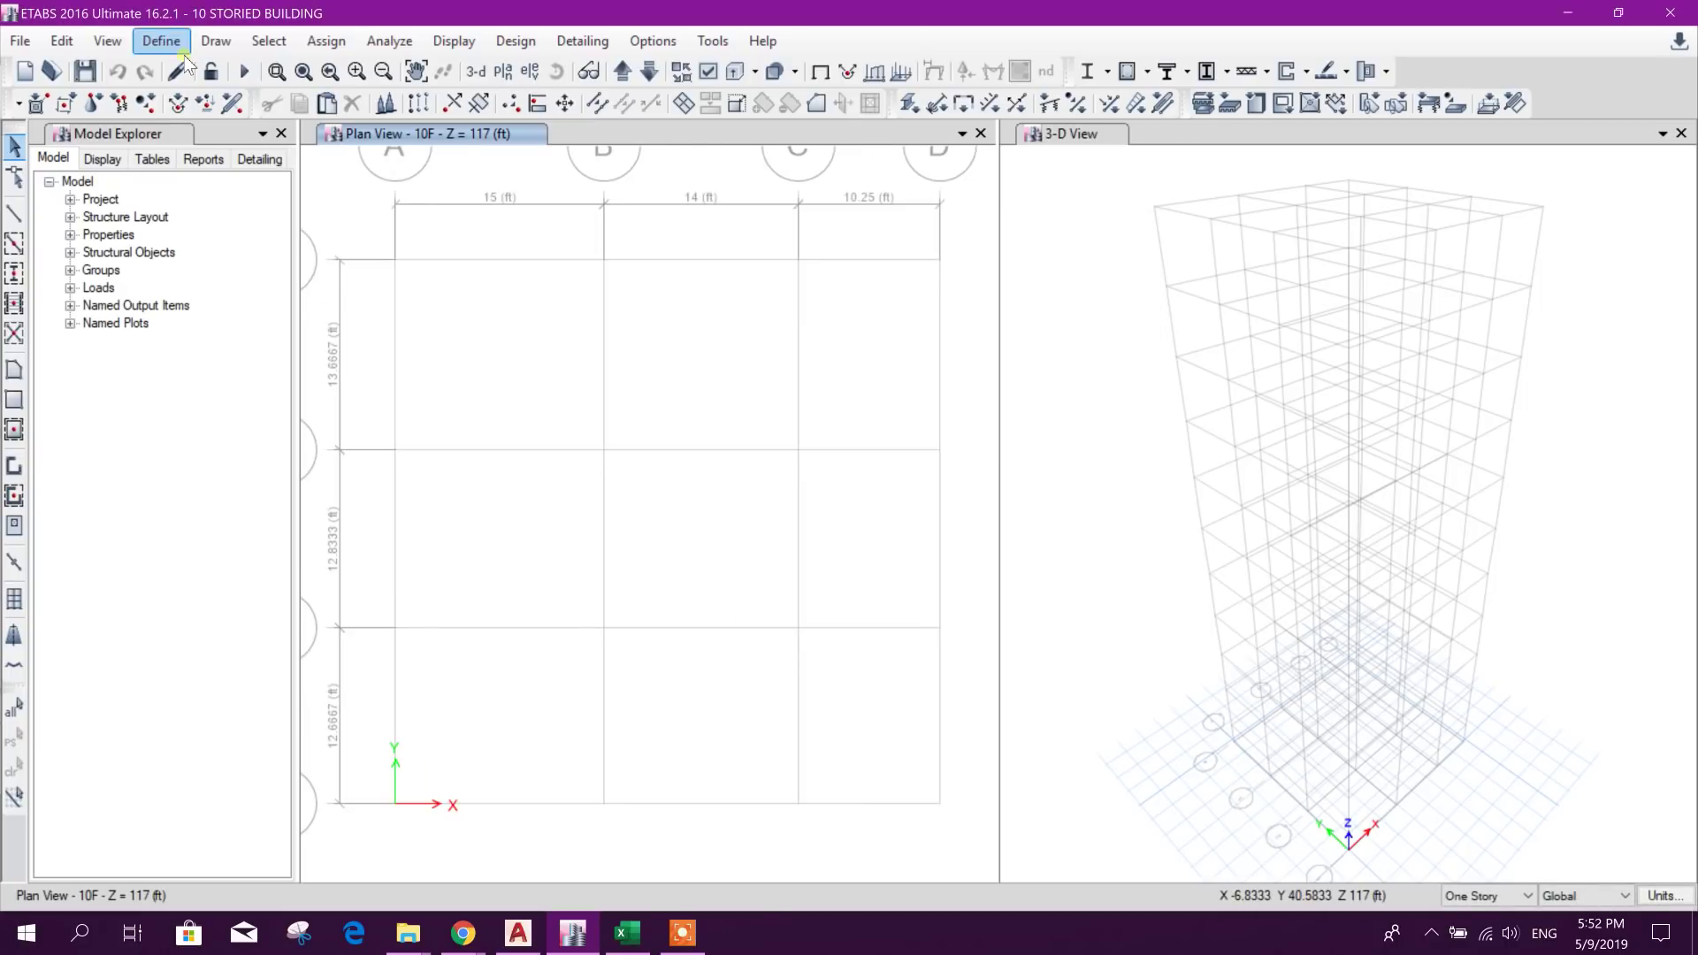
pyautogui.click(161, 41)
pyautogui.moveTo(226, 104)
pyautogui.click(608, 107)
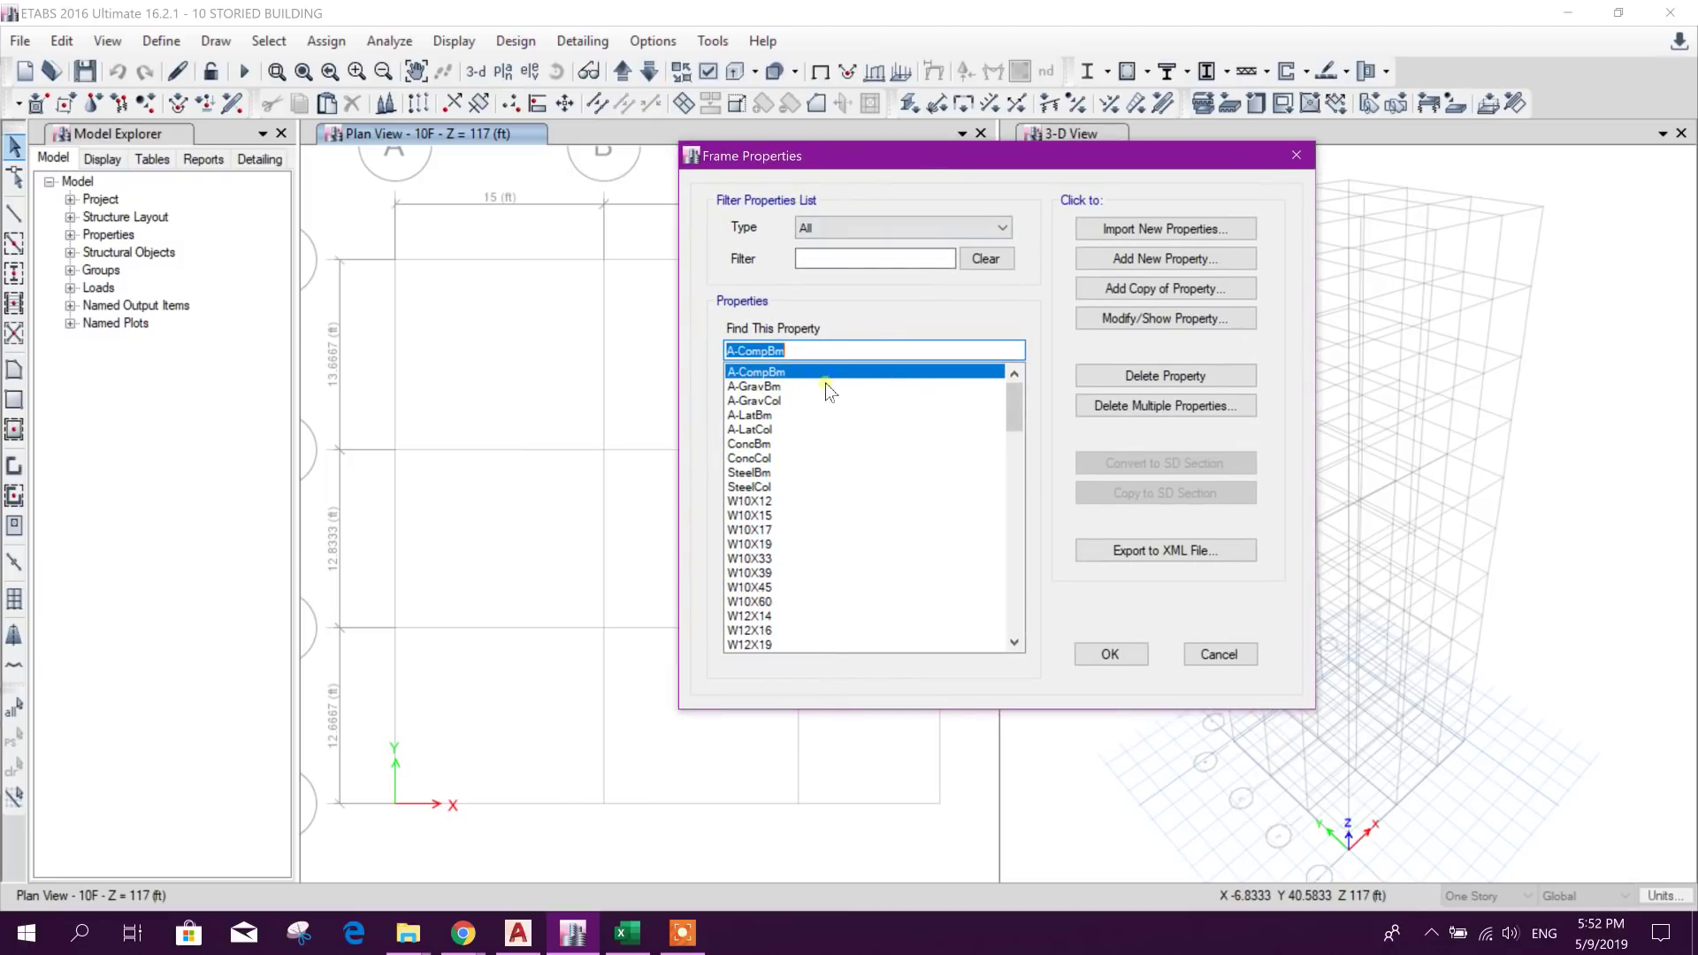
pyautogui.moveTo(825, 386); pyautogui.dragTo(827, 566)
pyautogui.click(1166, 405)
pyautogui.click(856, 645)
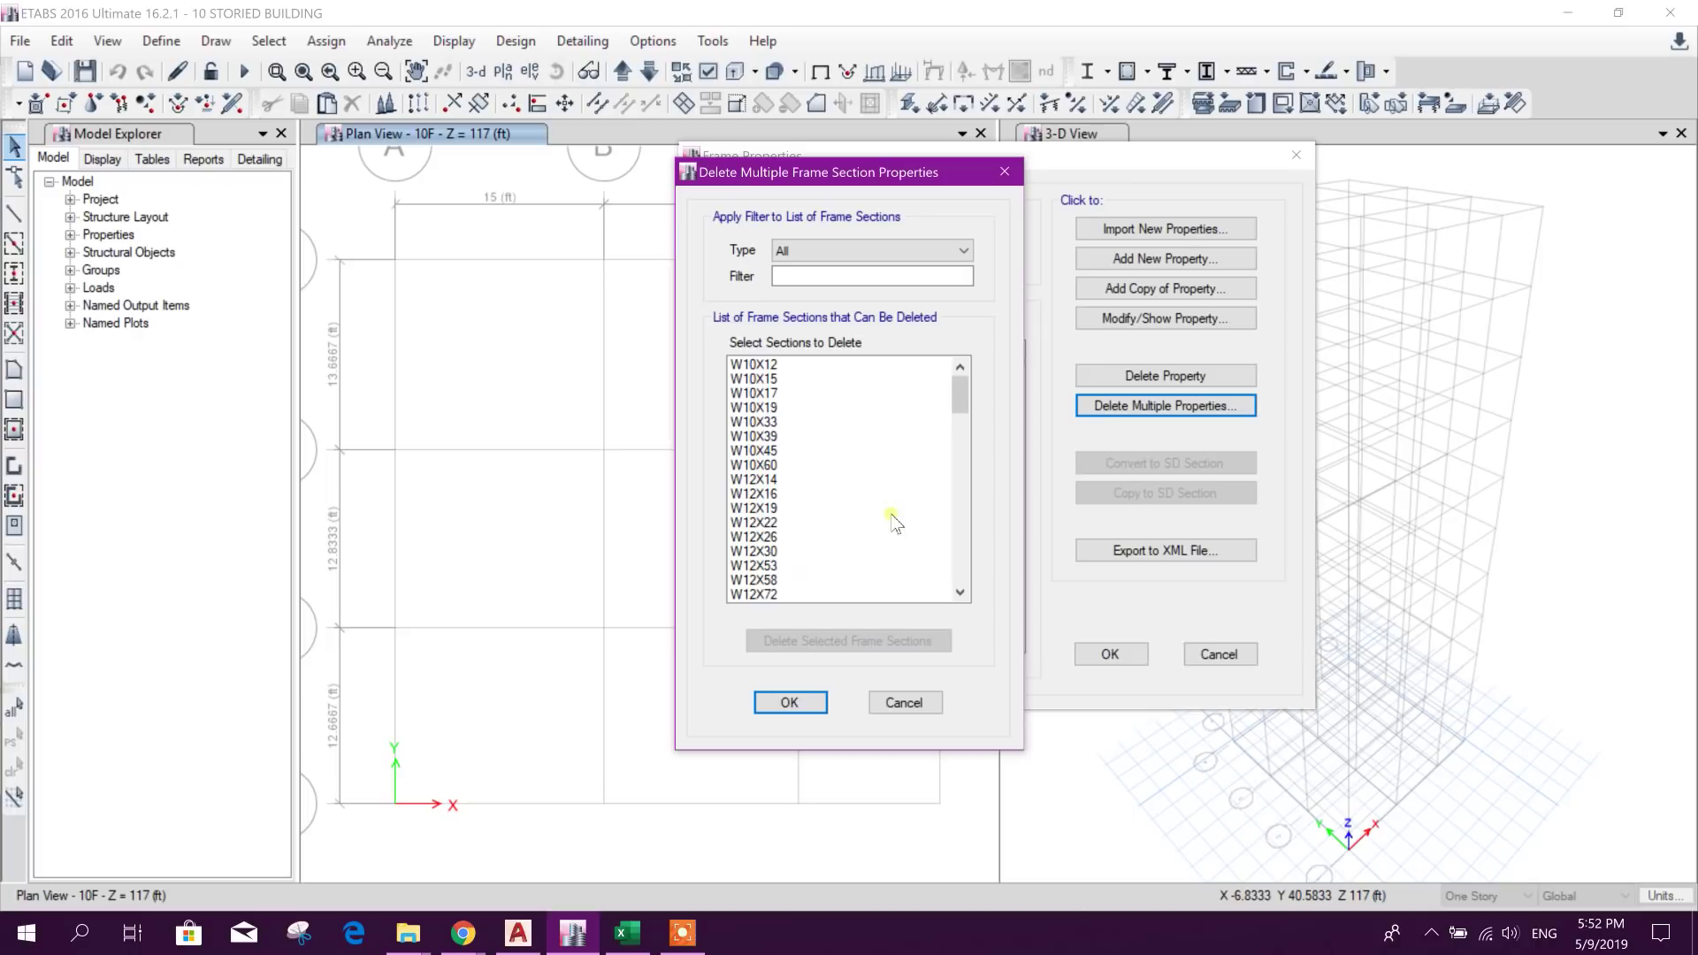
pyautogui.moveTo(798, 367); pyautogui.dragTo(814, 633)
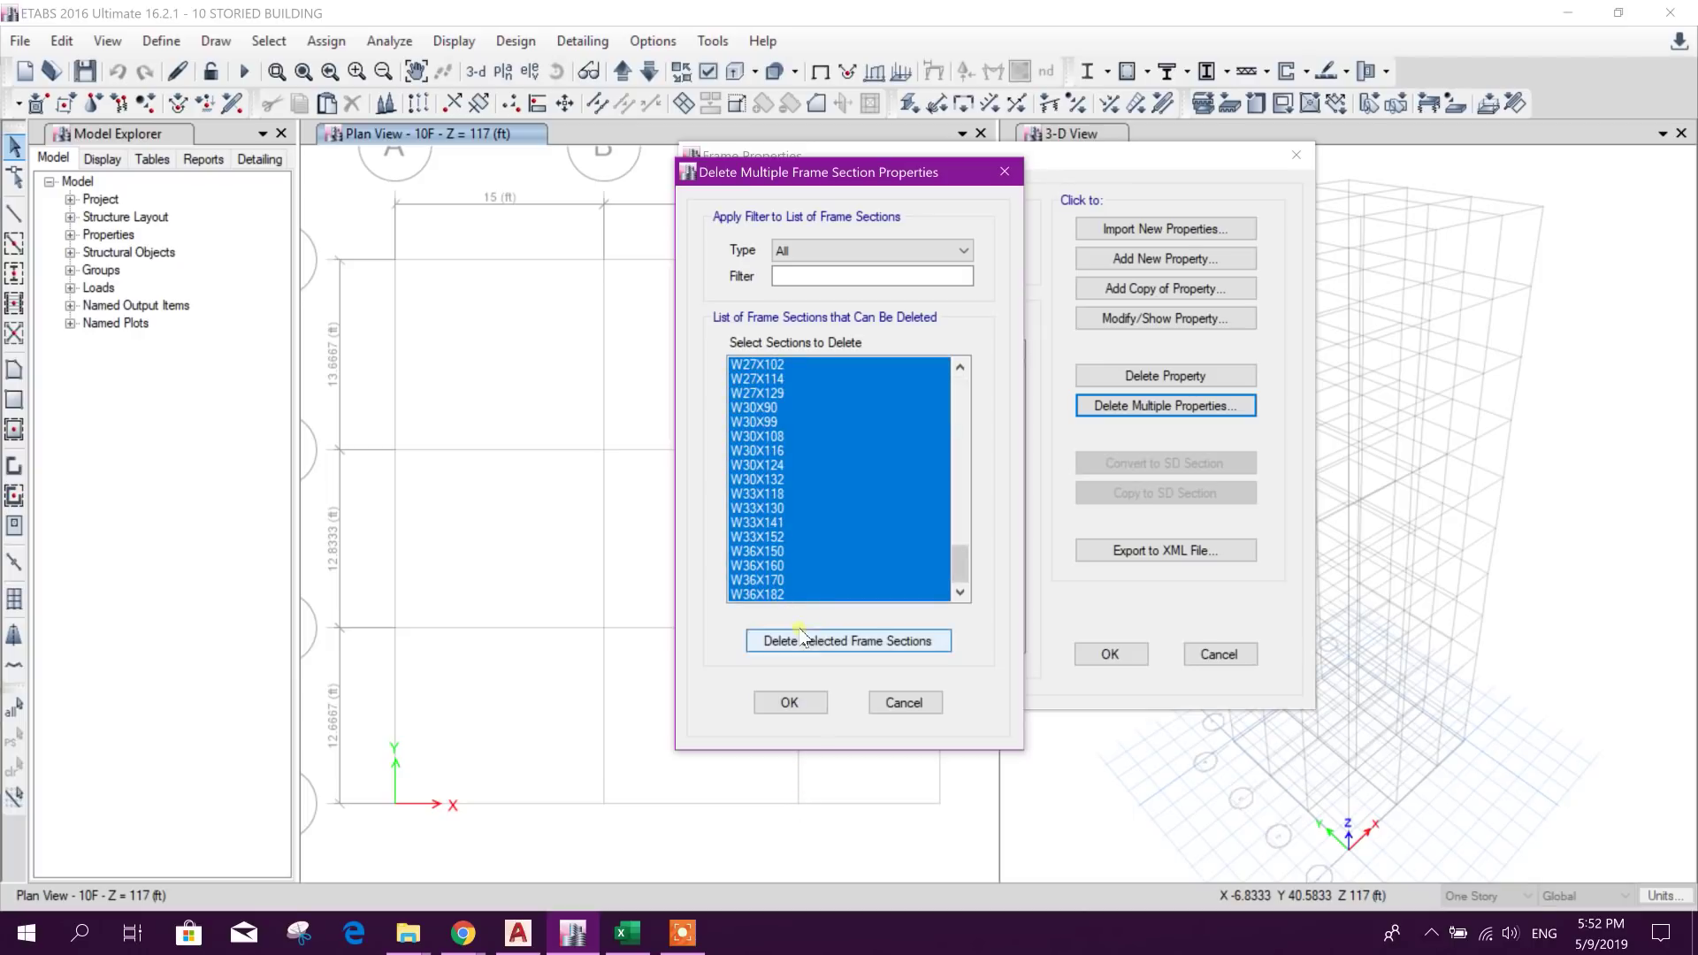
pyautogui.click(815, 640)
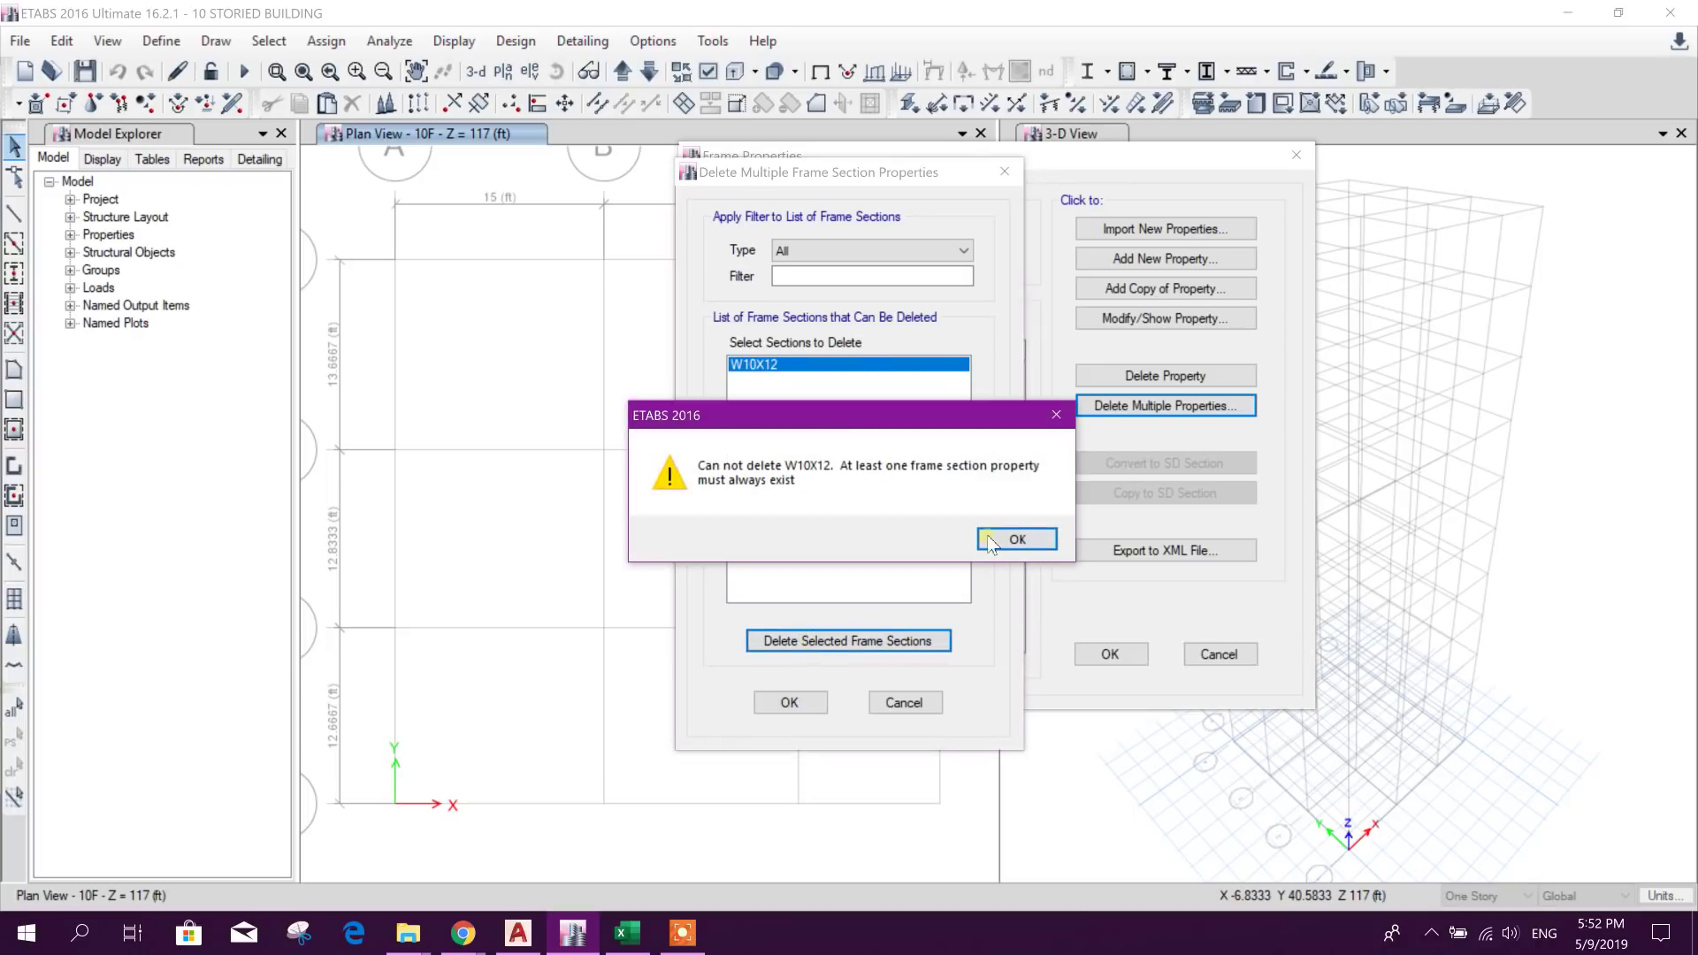
pyautogui.click(1017, 539)
pyautogui.moveTo(834, 181); pyautogui.dragTo(1035, 167)
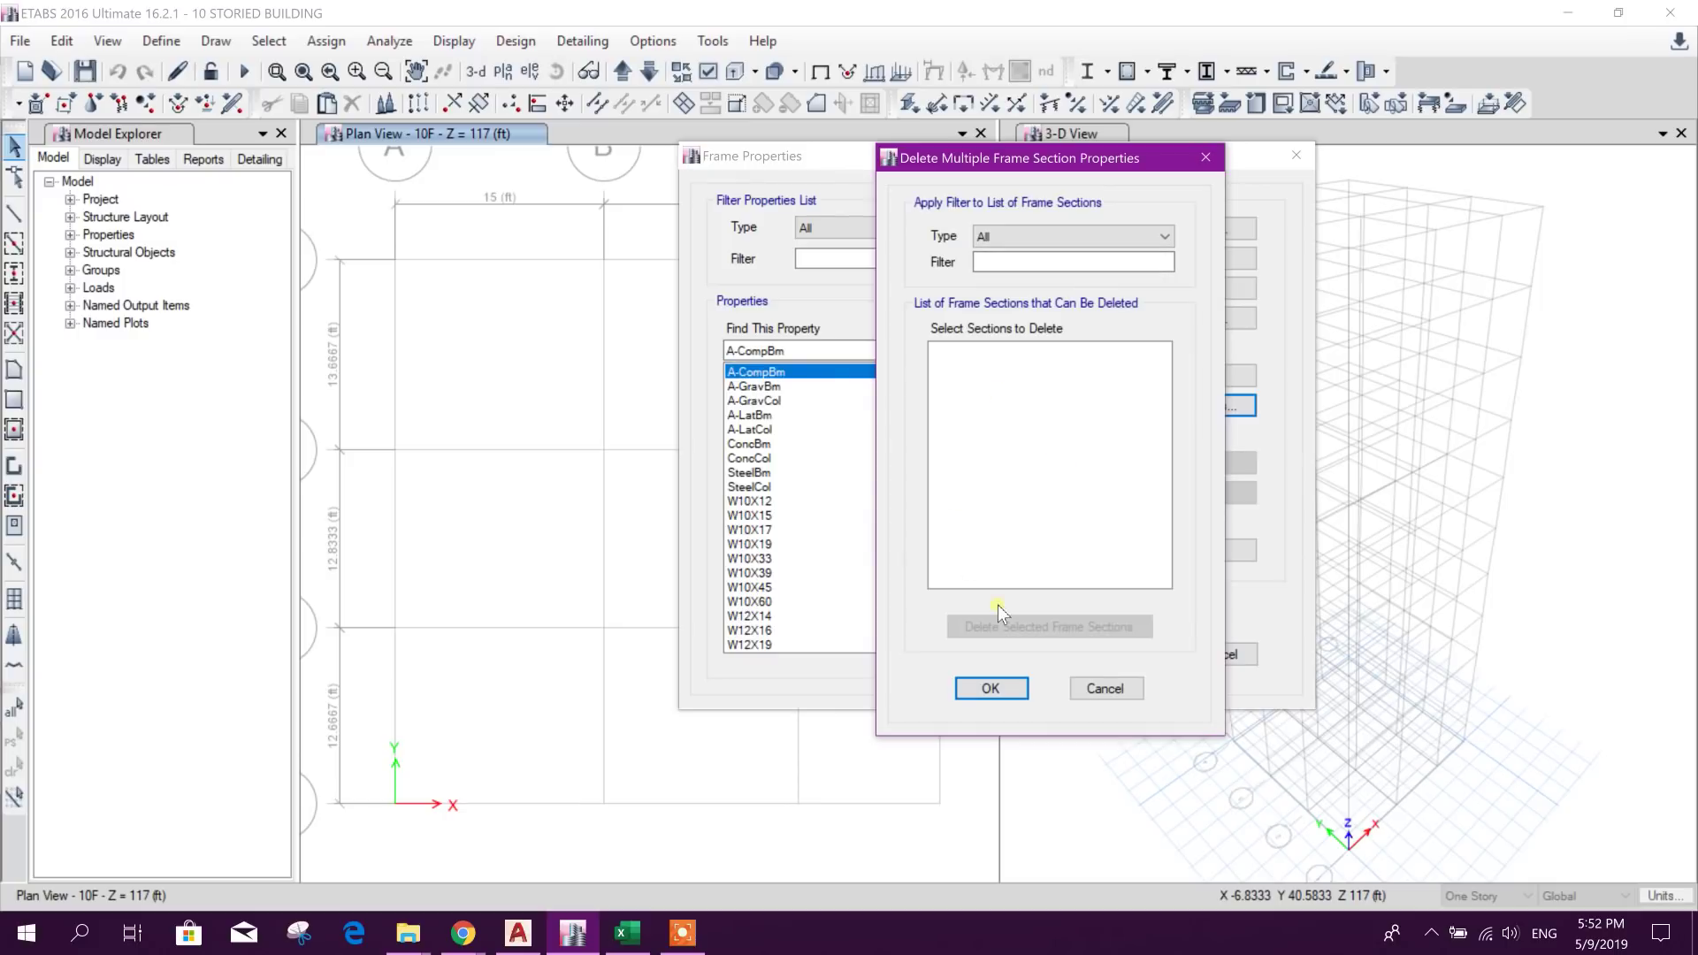
pyautogui.click(990, 688)
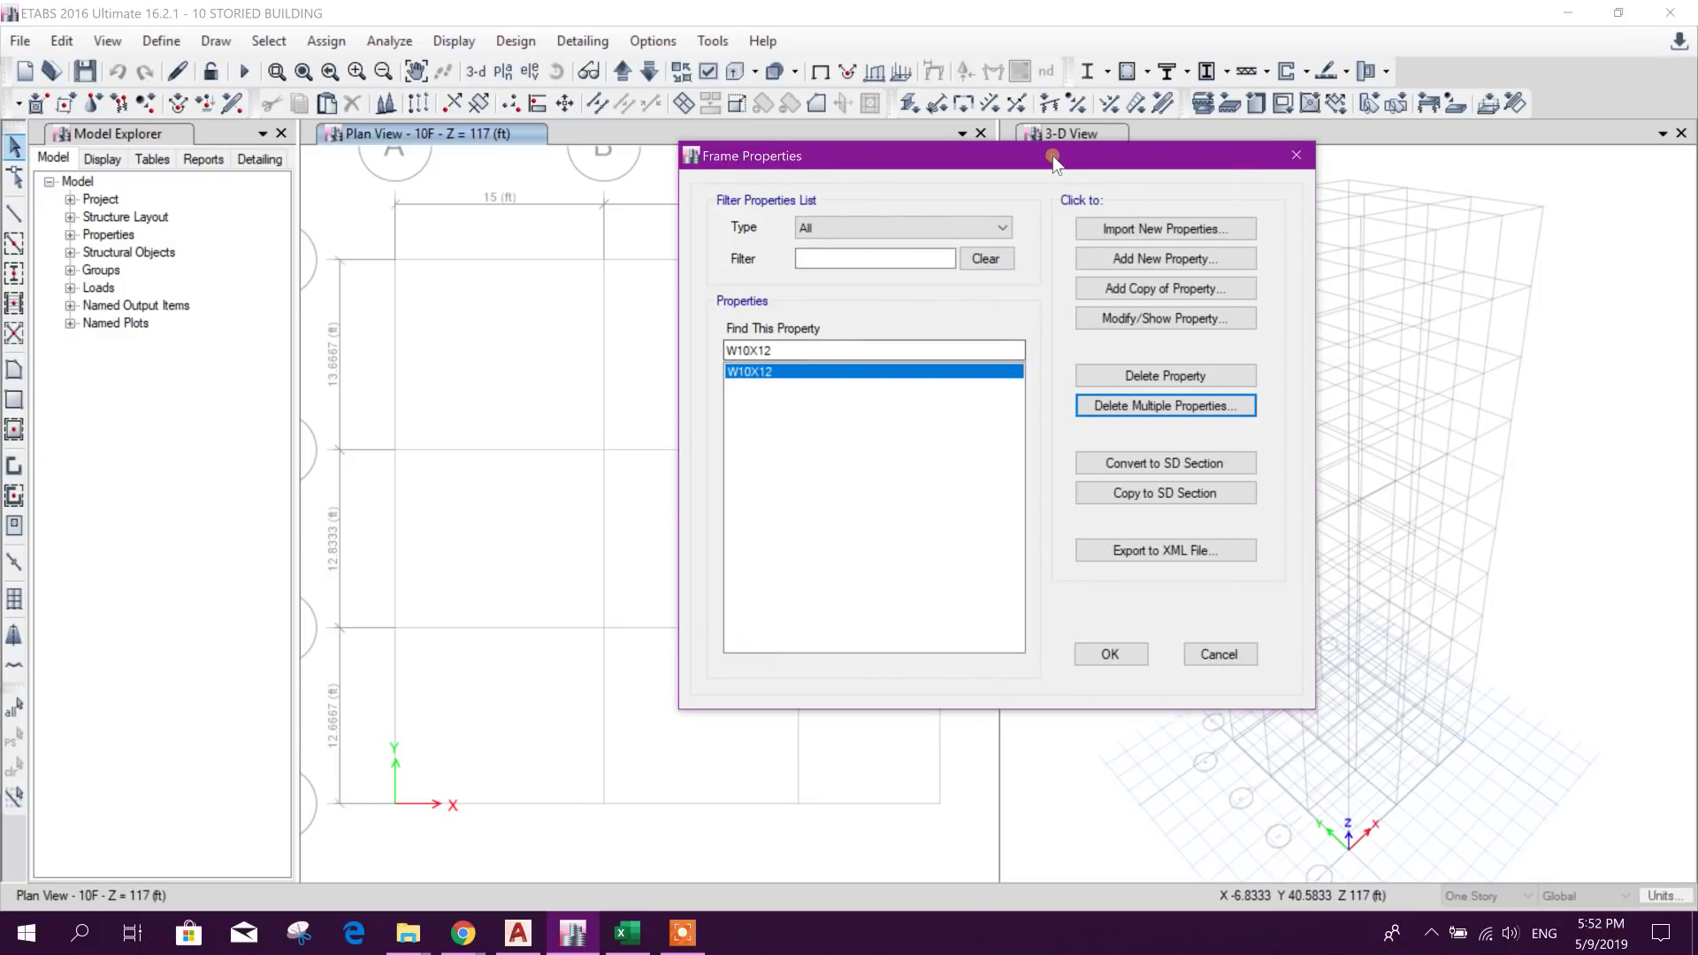
# Step: Add a concrete rectangular frame section named C-12x15 with a depth of 15 in and a width of 12 in
pyautogui.click(924, 333)
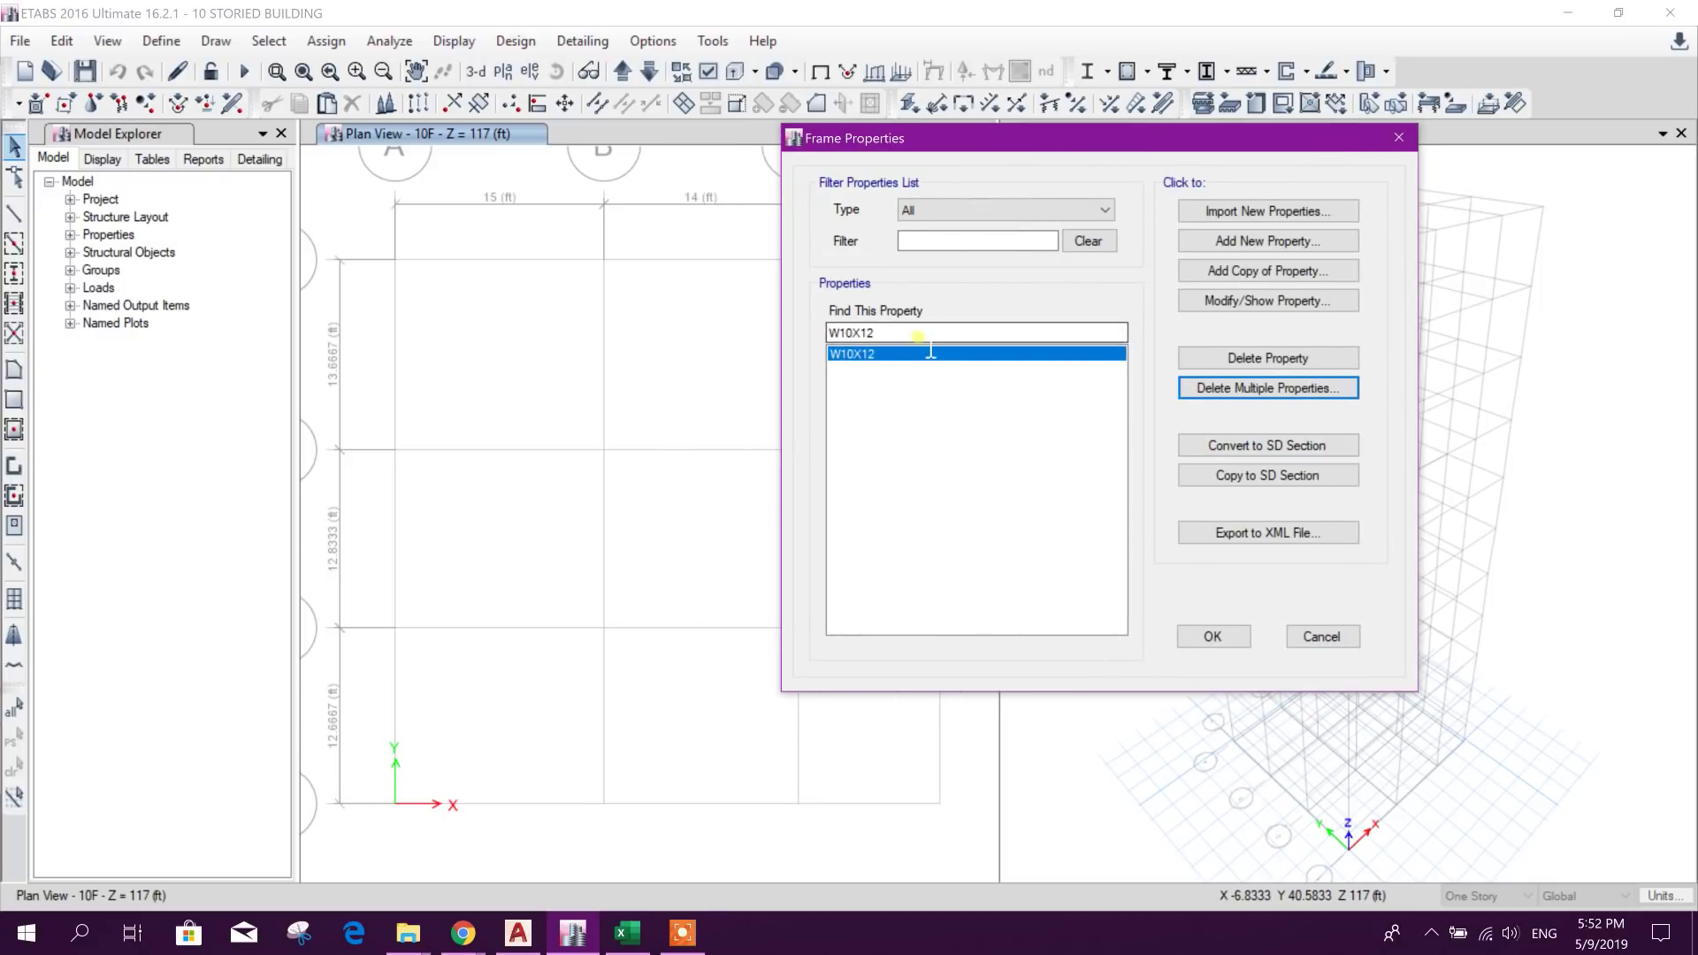
pyautogui.click(1270, 246)
pyautogui.click(509, 439)
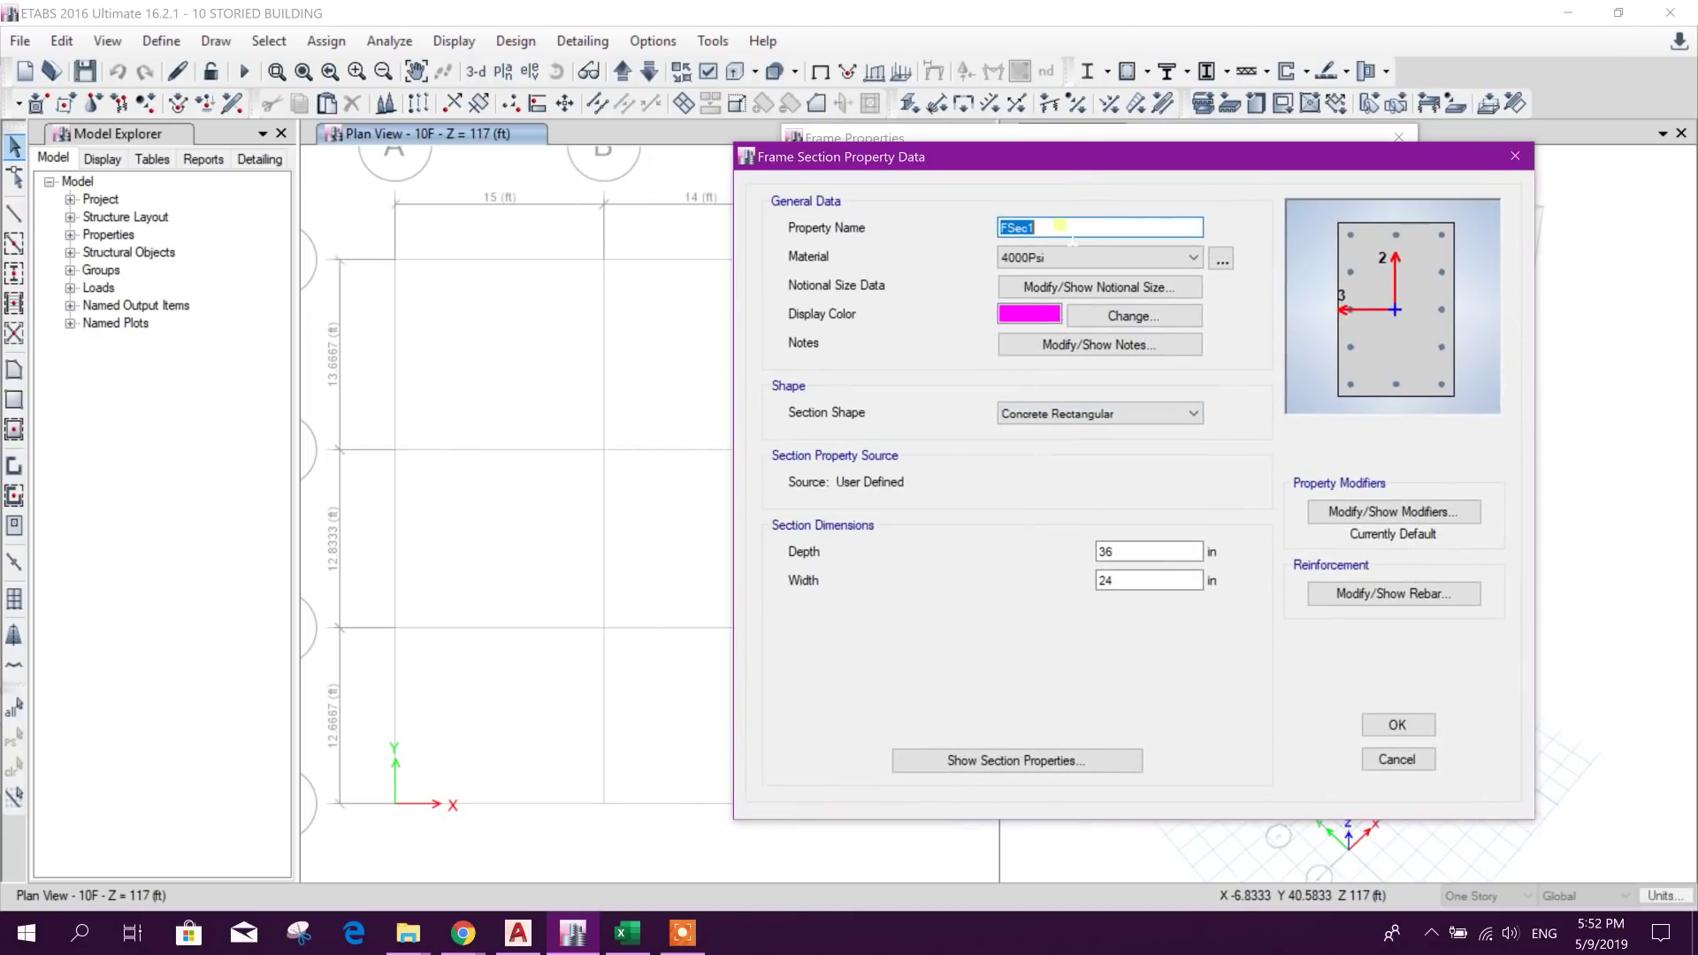
pyautogui.write('C-12x1')
pyautogui.write('5')
pyautogui.moveTo(1185, 552); pyautogui.dragTo(969, 571)
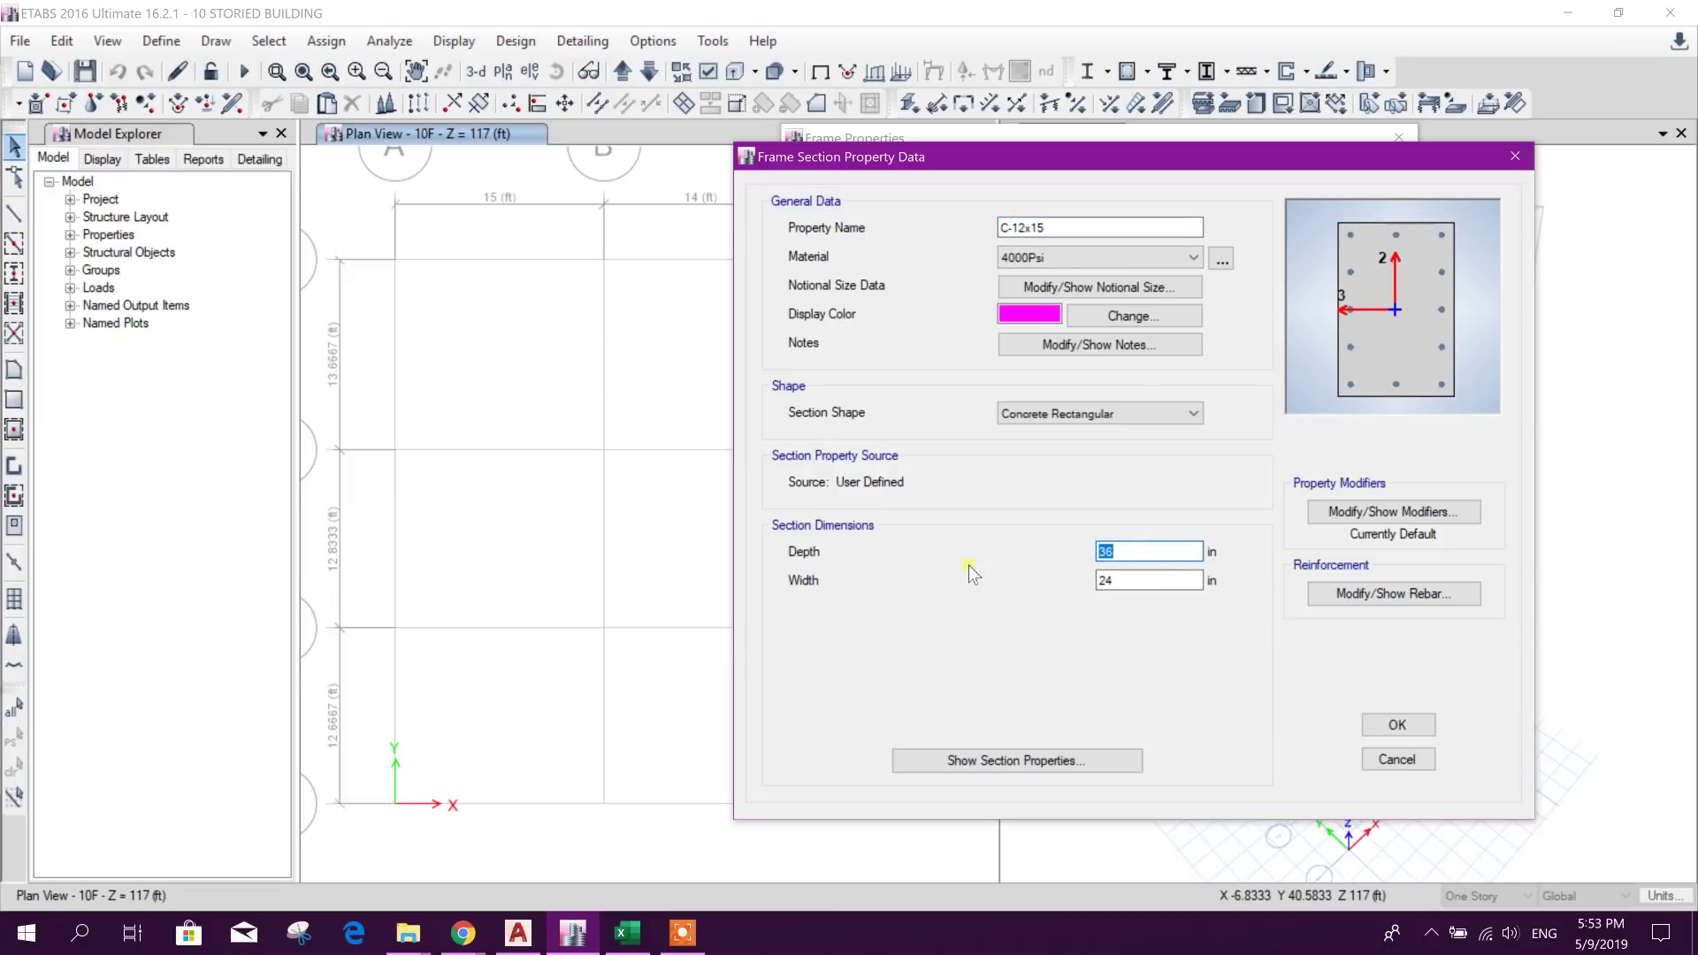
pyautogui.press('Tab')
pyautogui.write('12')
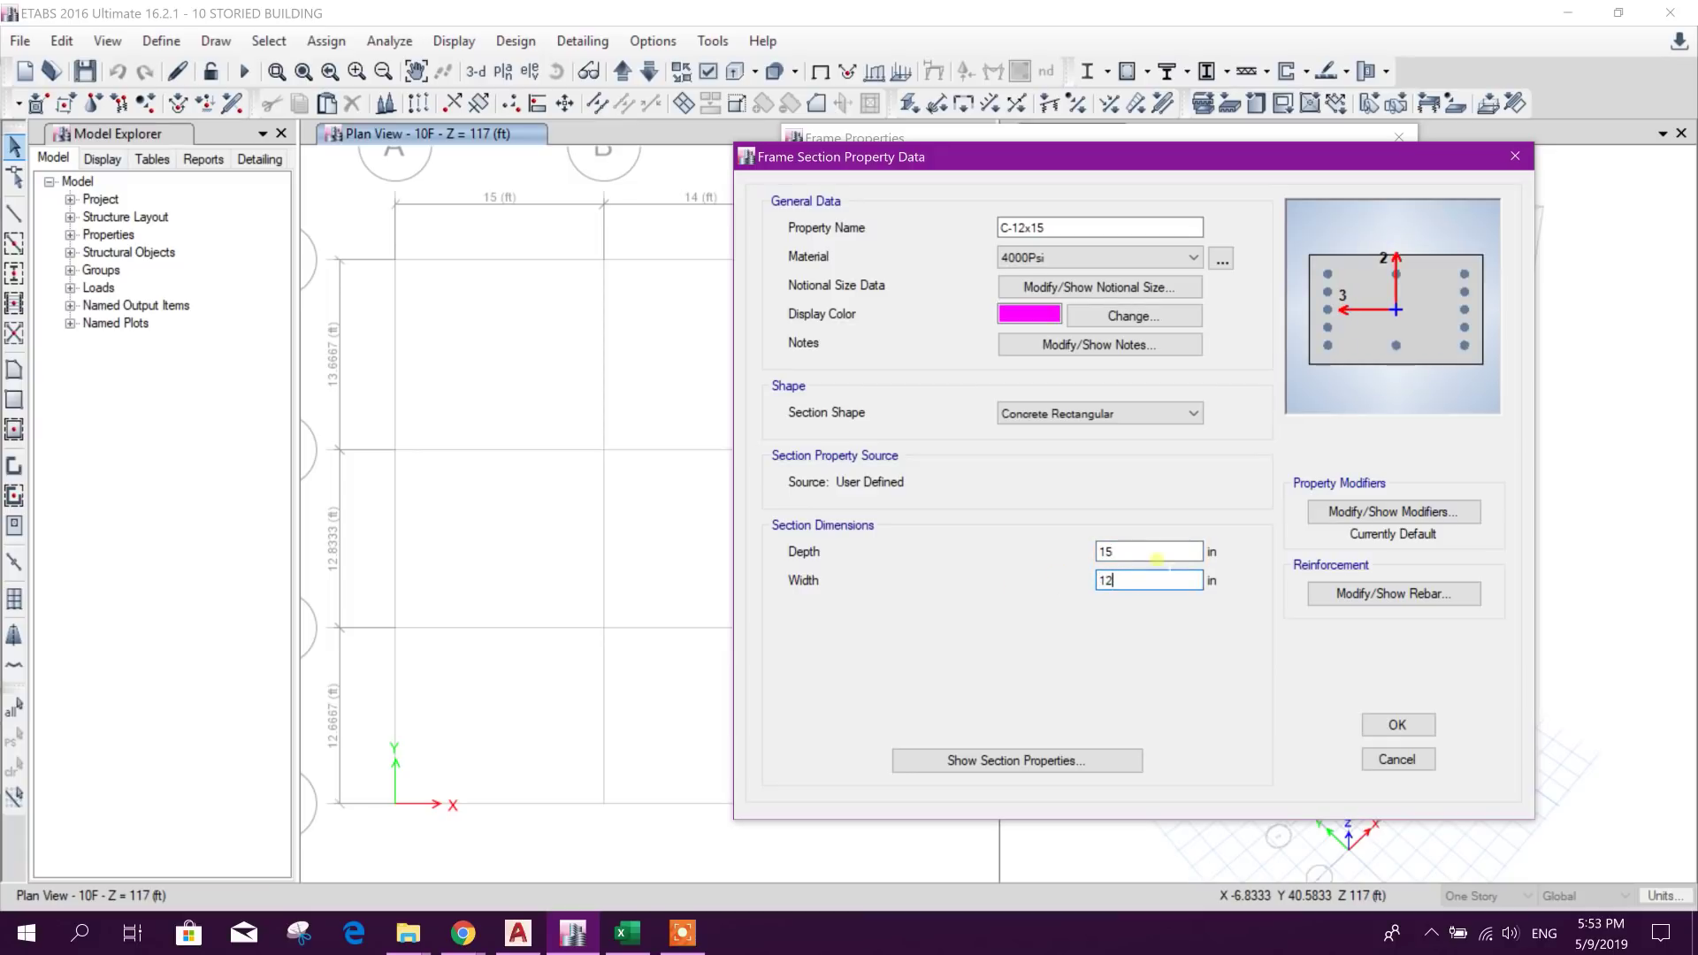
# Step: Check the clear cover and longitudinal bar settings in the C-12x15 section's reinforcement data and accept them
pyautogui.click(1394, 593)
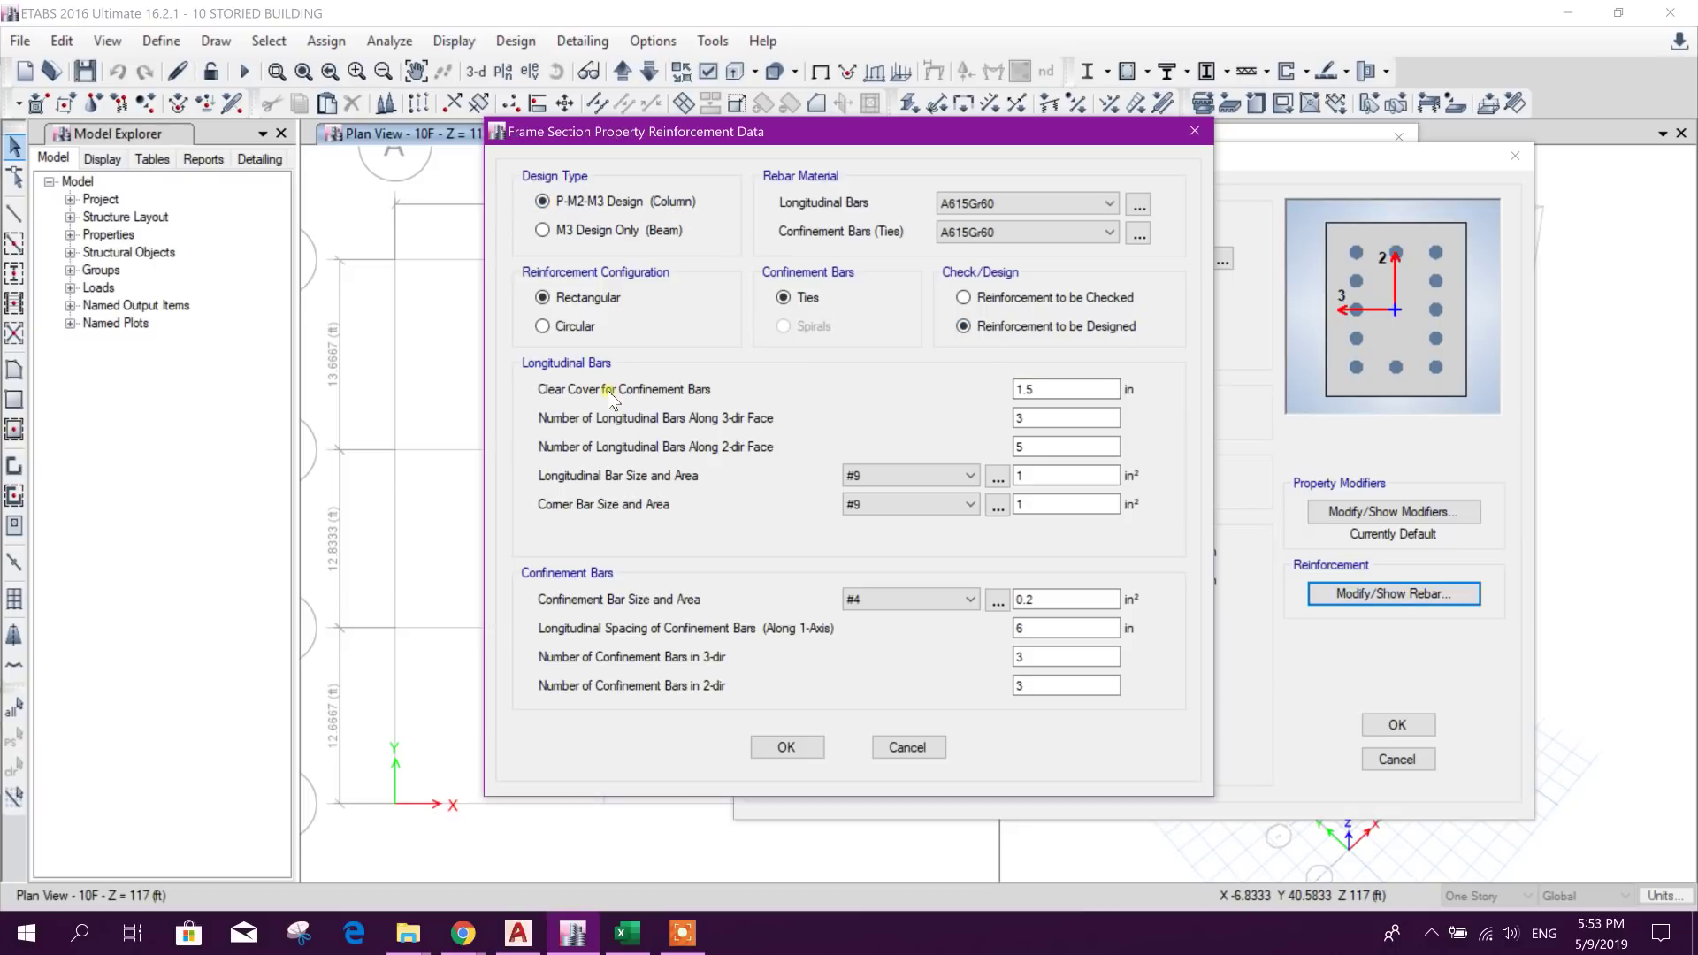
pyautogui.moveTo(1047, 389); pyautogui.dragTo(865, 384)
pyautogui.click(1059, 416)
pyautogui.click(1066, 419)
pyautogui.click(1070, 388)
pyautogui.click(1070, 387)
pyautogui.click(787, 748)
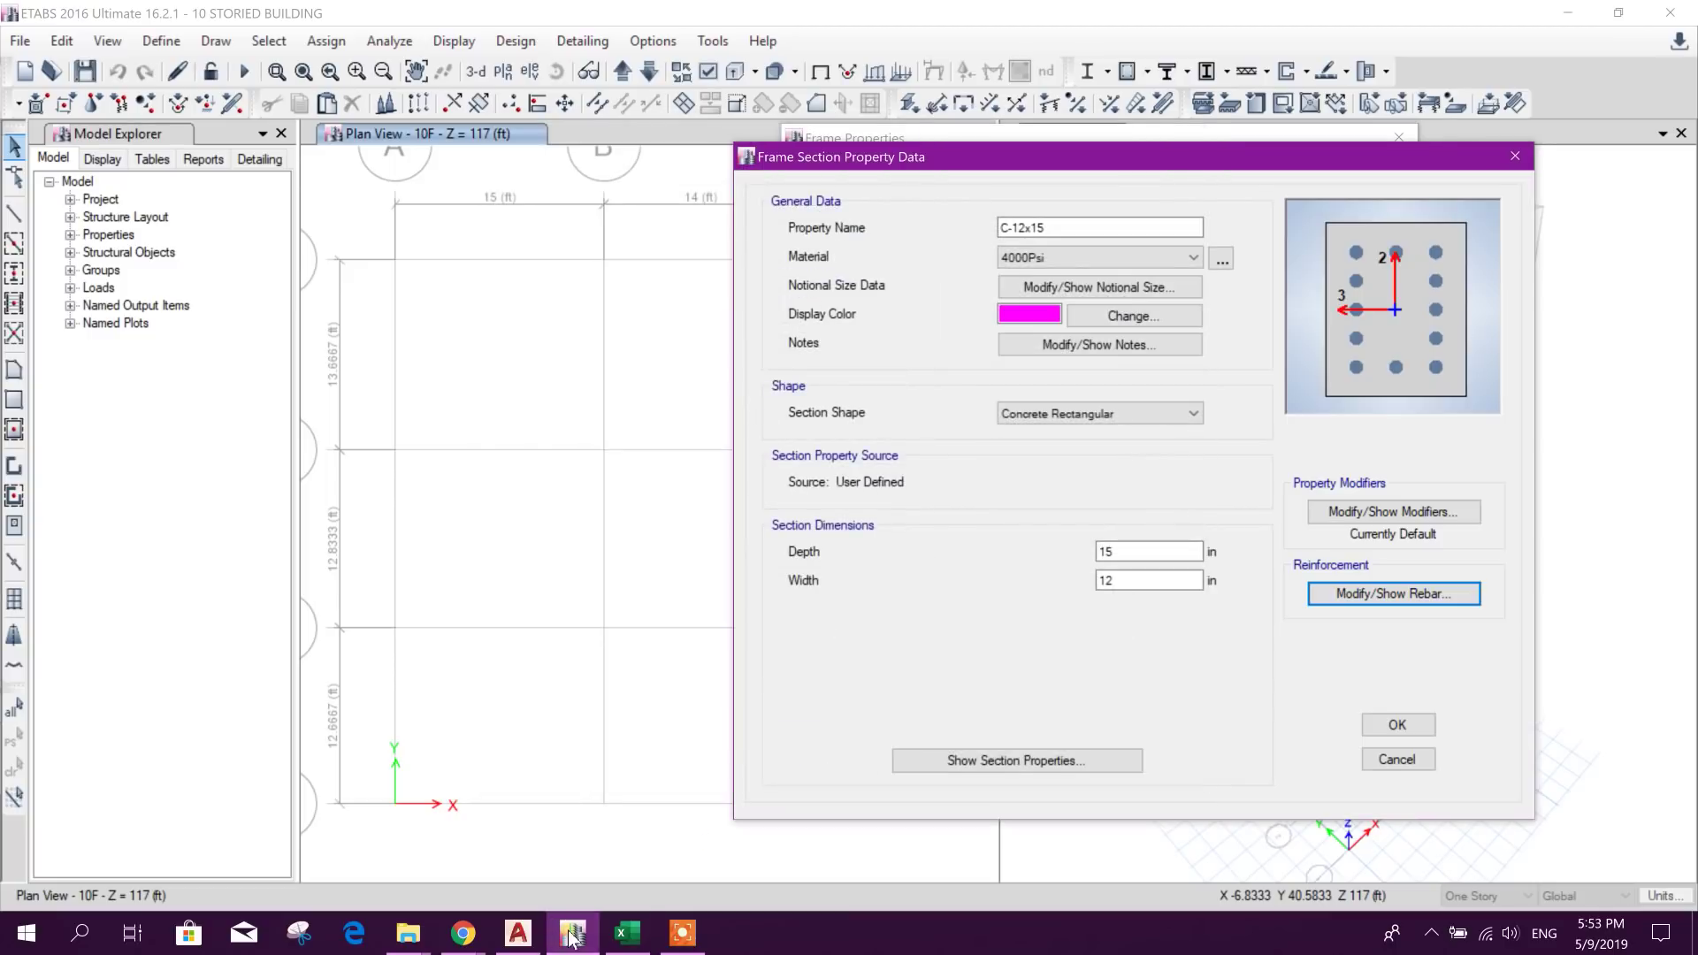
# Step: Examine the clear cover note and column reinforcement entries under Define Frame Section in the Excel checklist, and return to ETABS
pyautogui.click(627, 933)
pyautogui.click(400, 538)
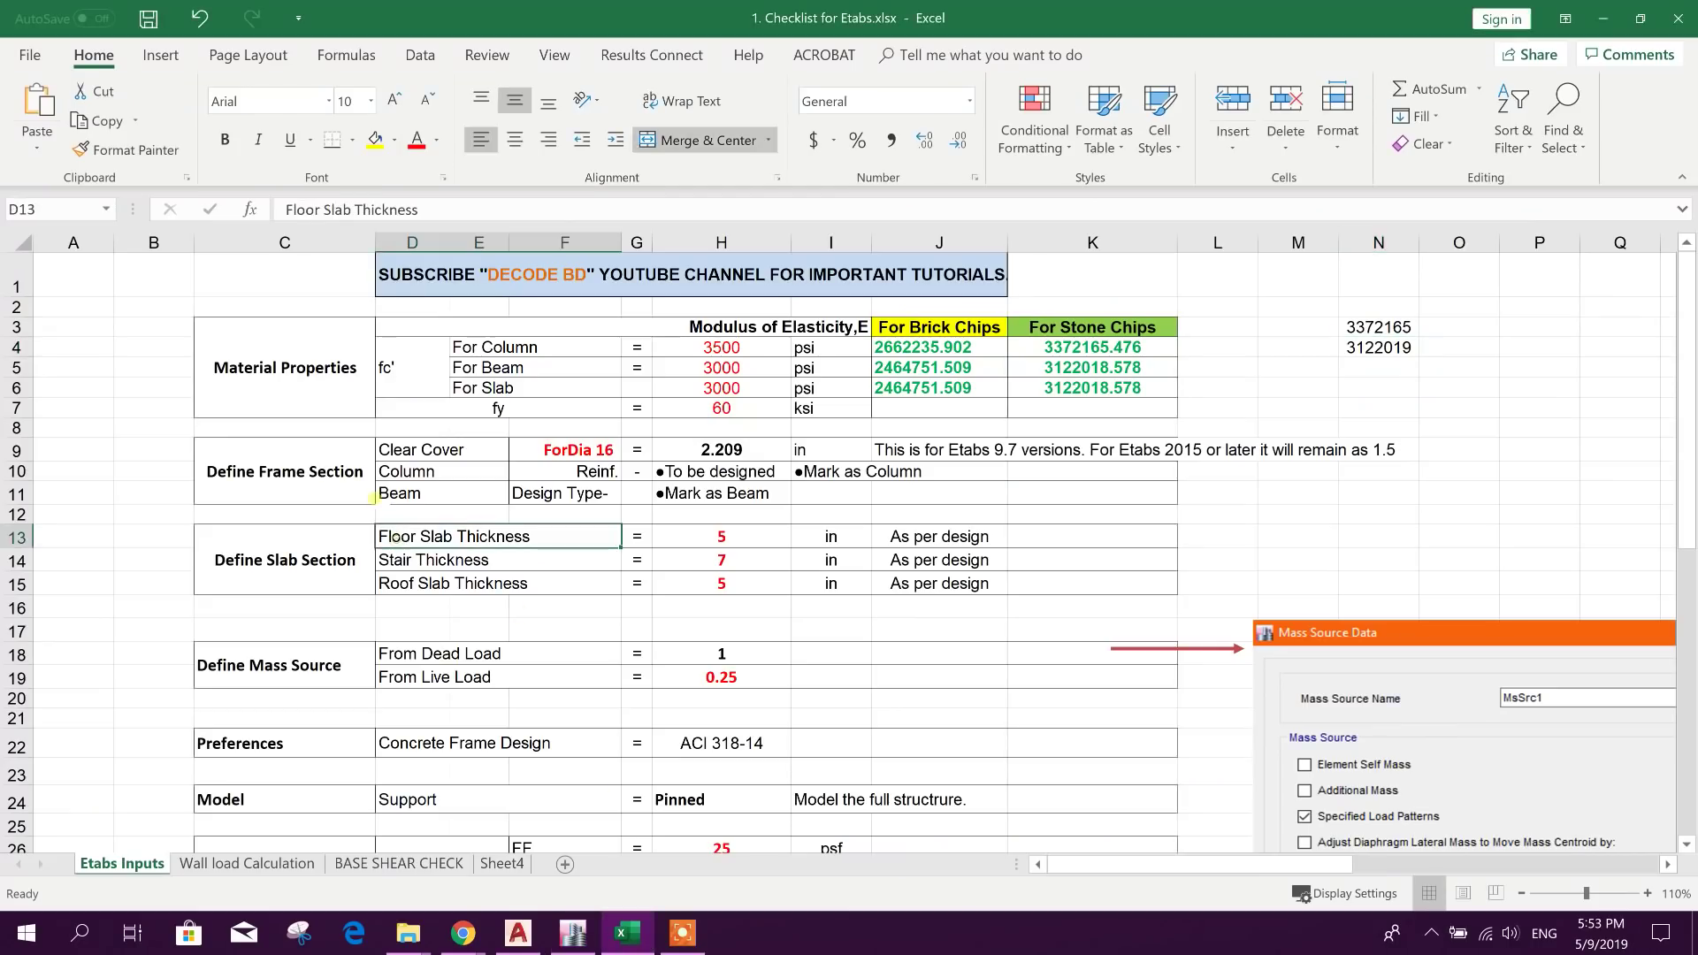
pyautogui.click(309, 469)
pyautogui.click(630, 457)
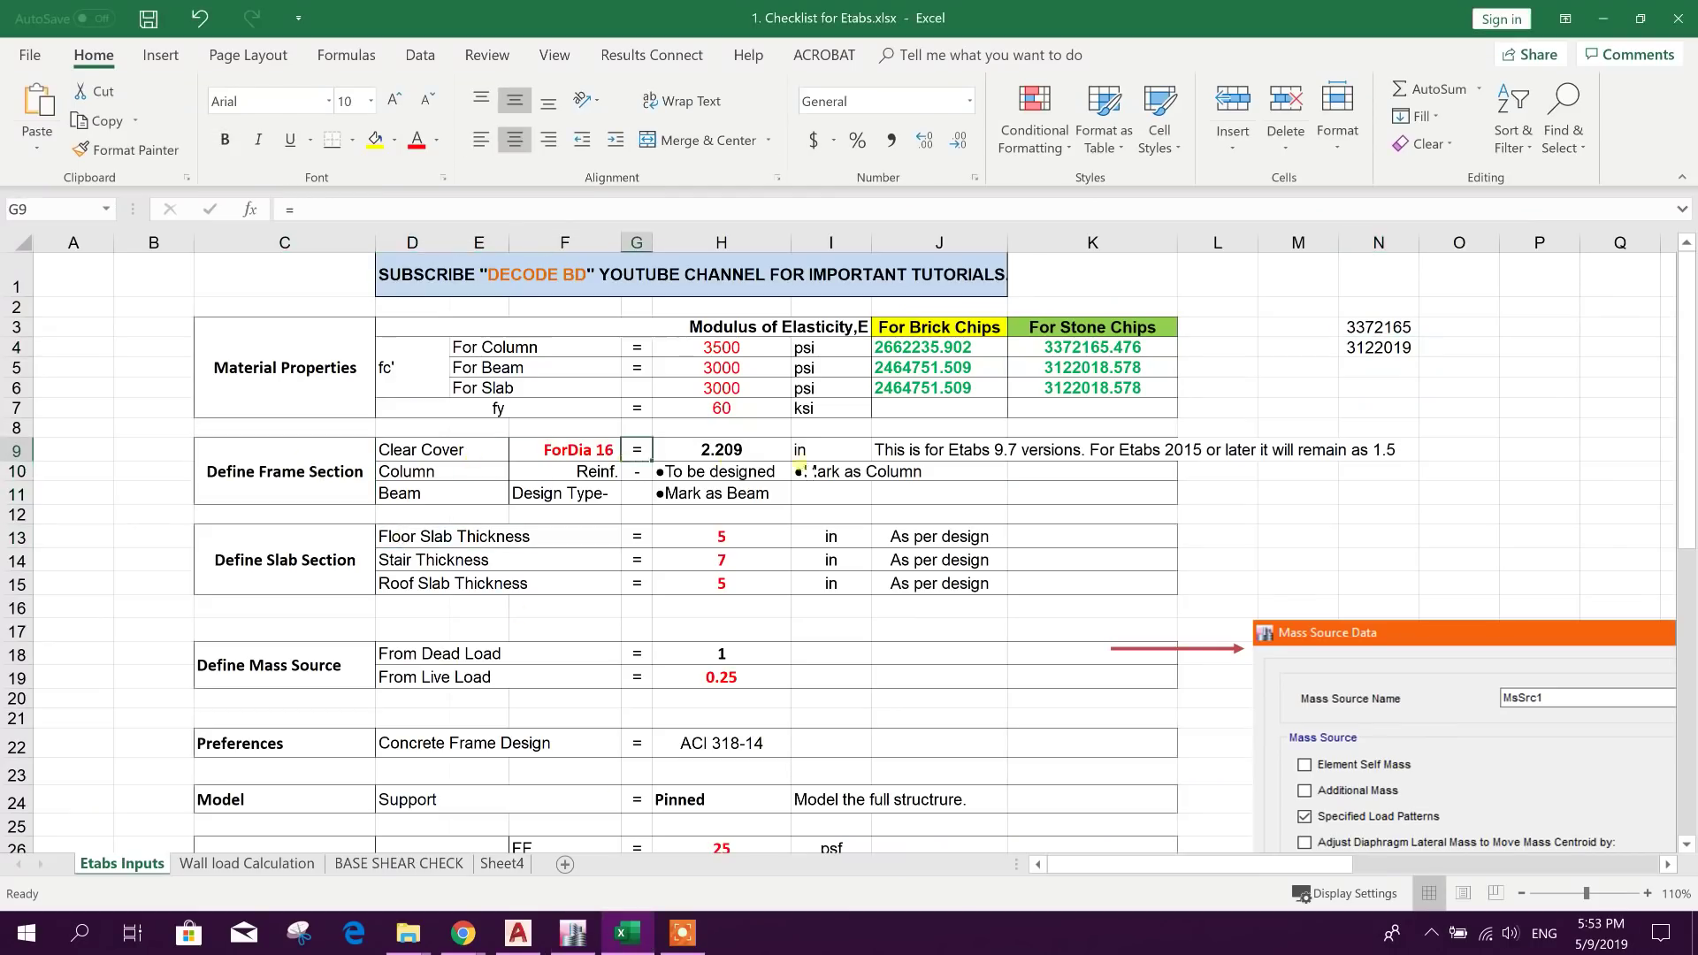
pyautogui.click(853, 457)
pyautogui.click(943, 456)
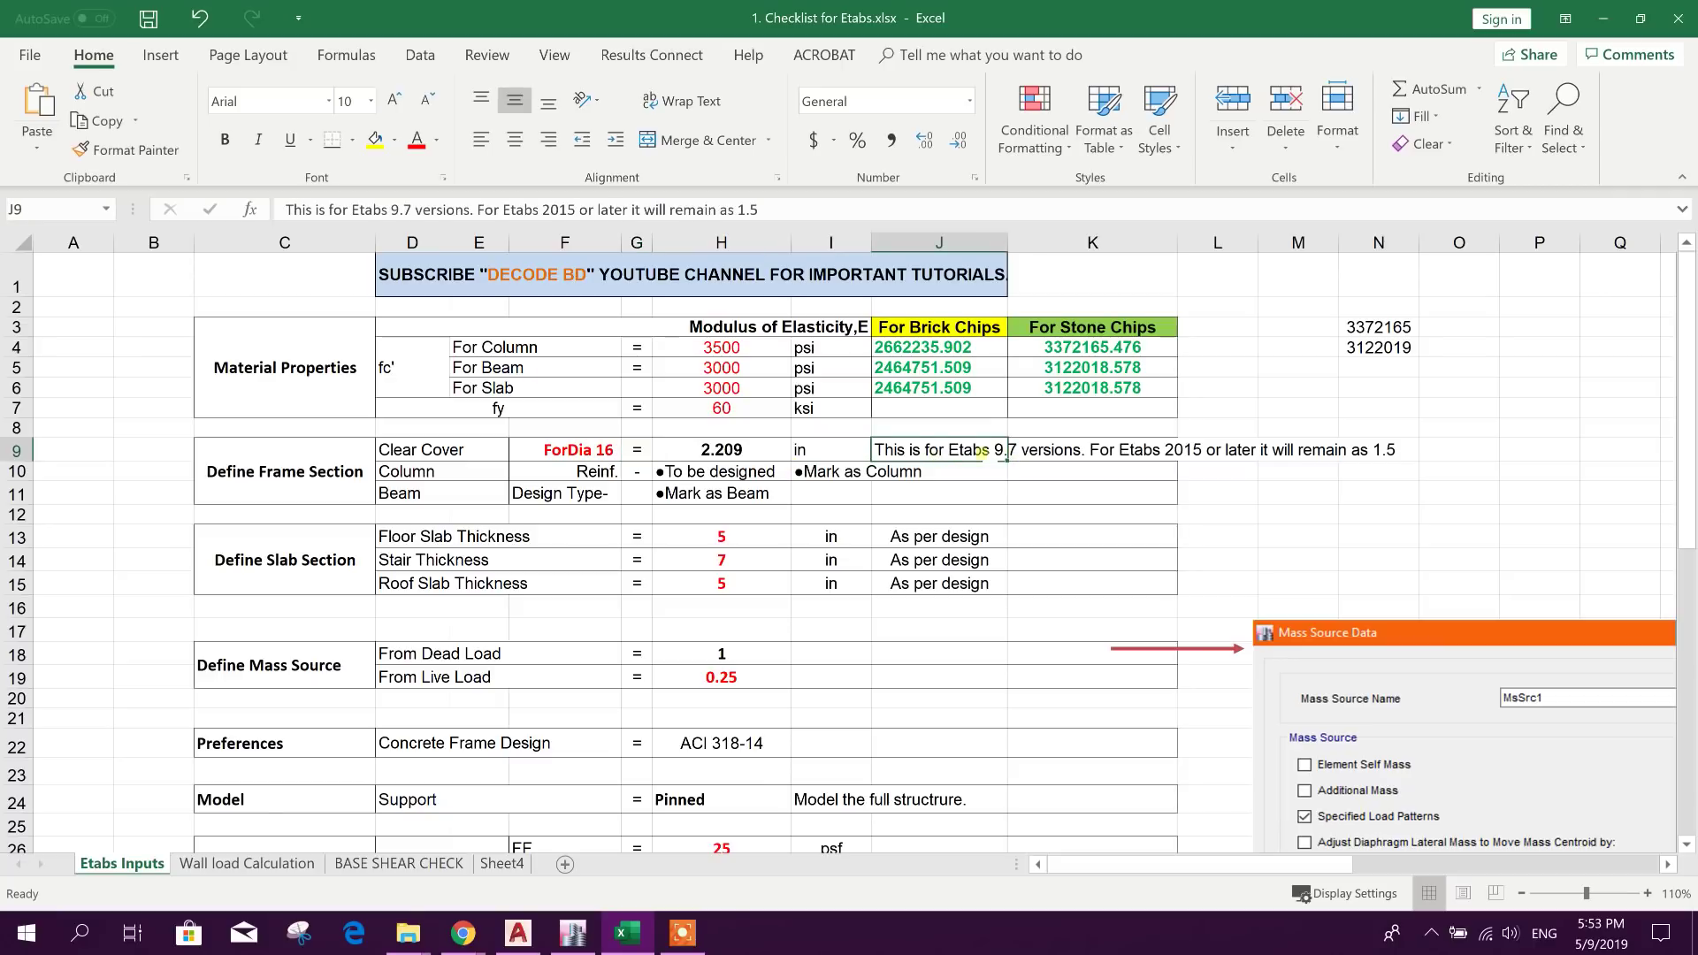
pyautogui.click(727, 450)
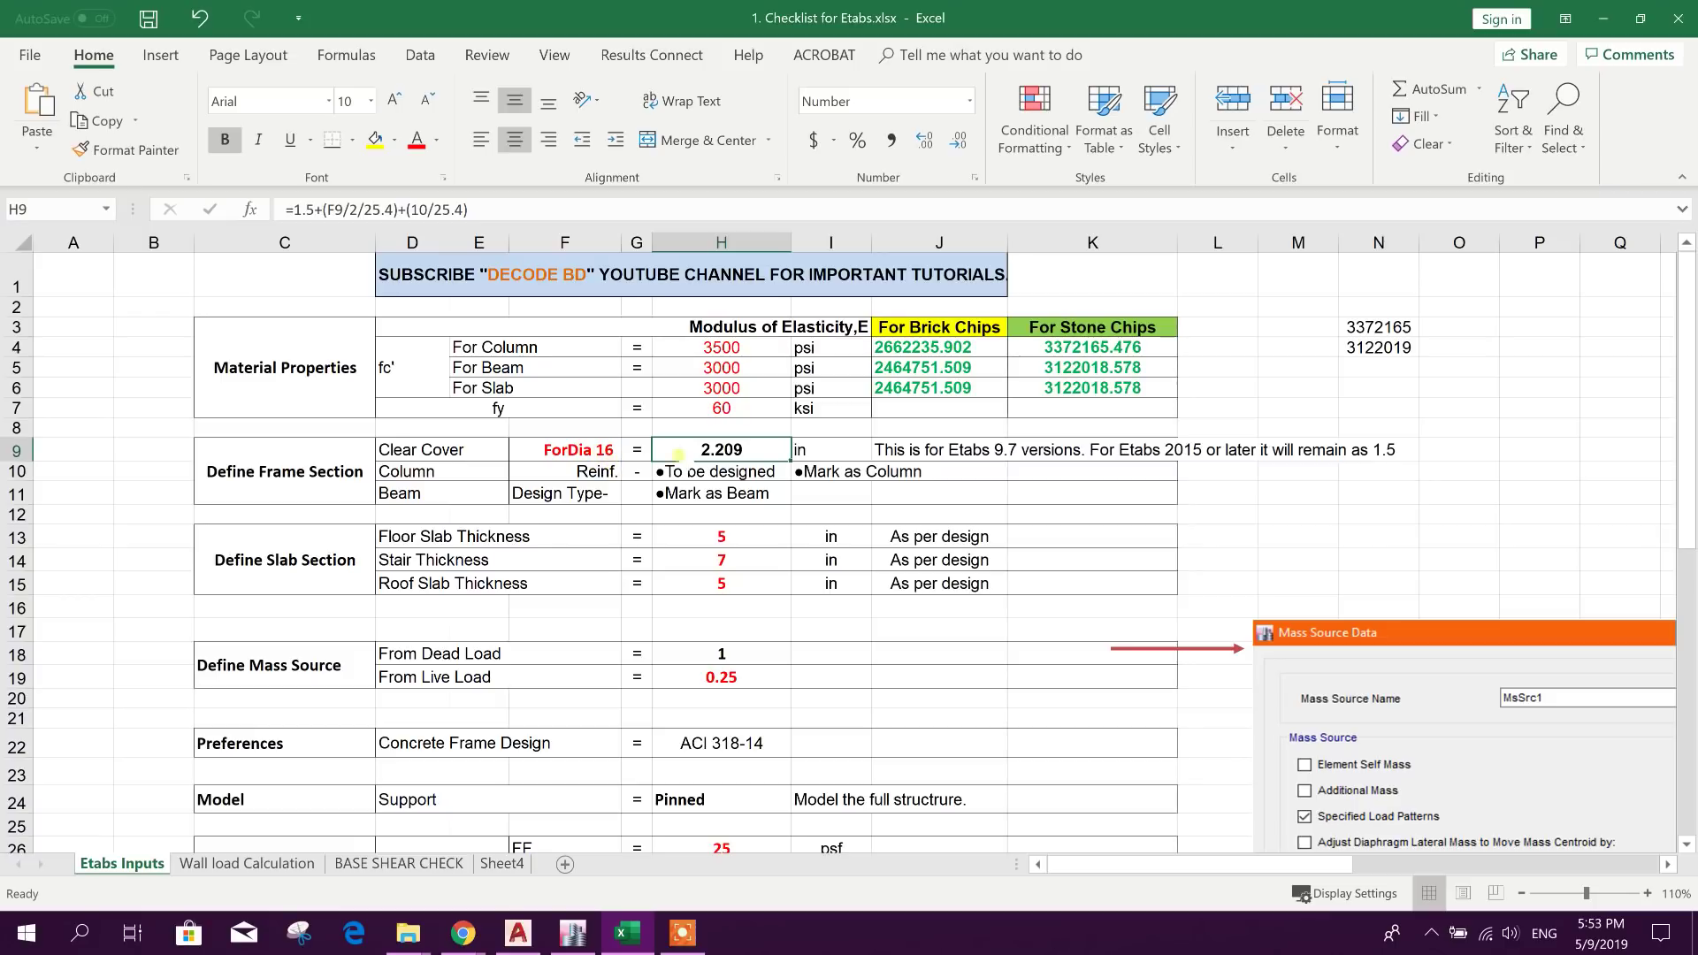
pyautogui.click(584, 452)
pyautogui.click(964, 453)
pyautogui.click(1125, 452)
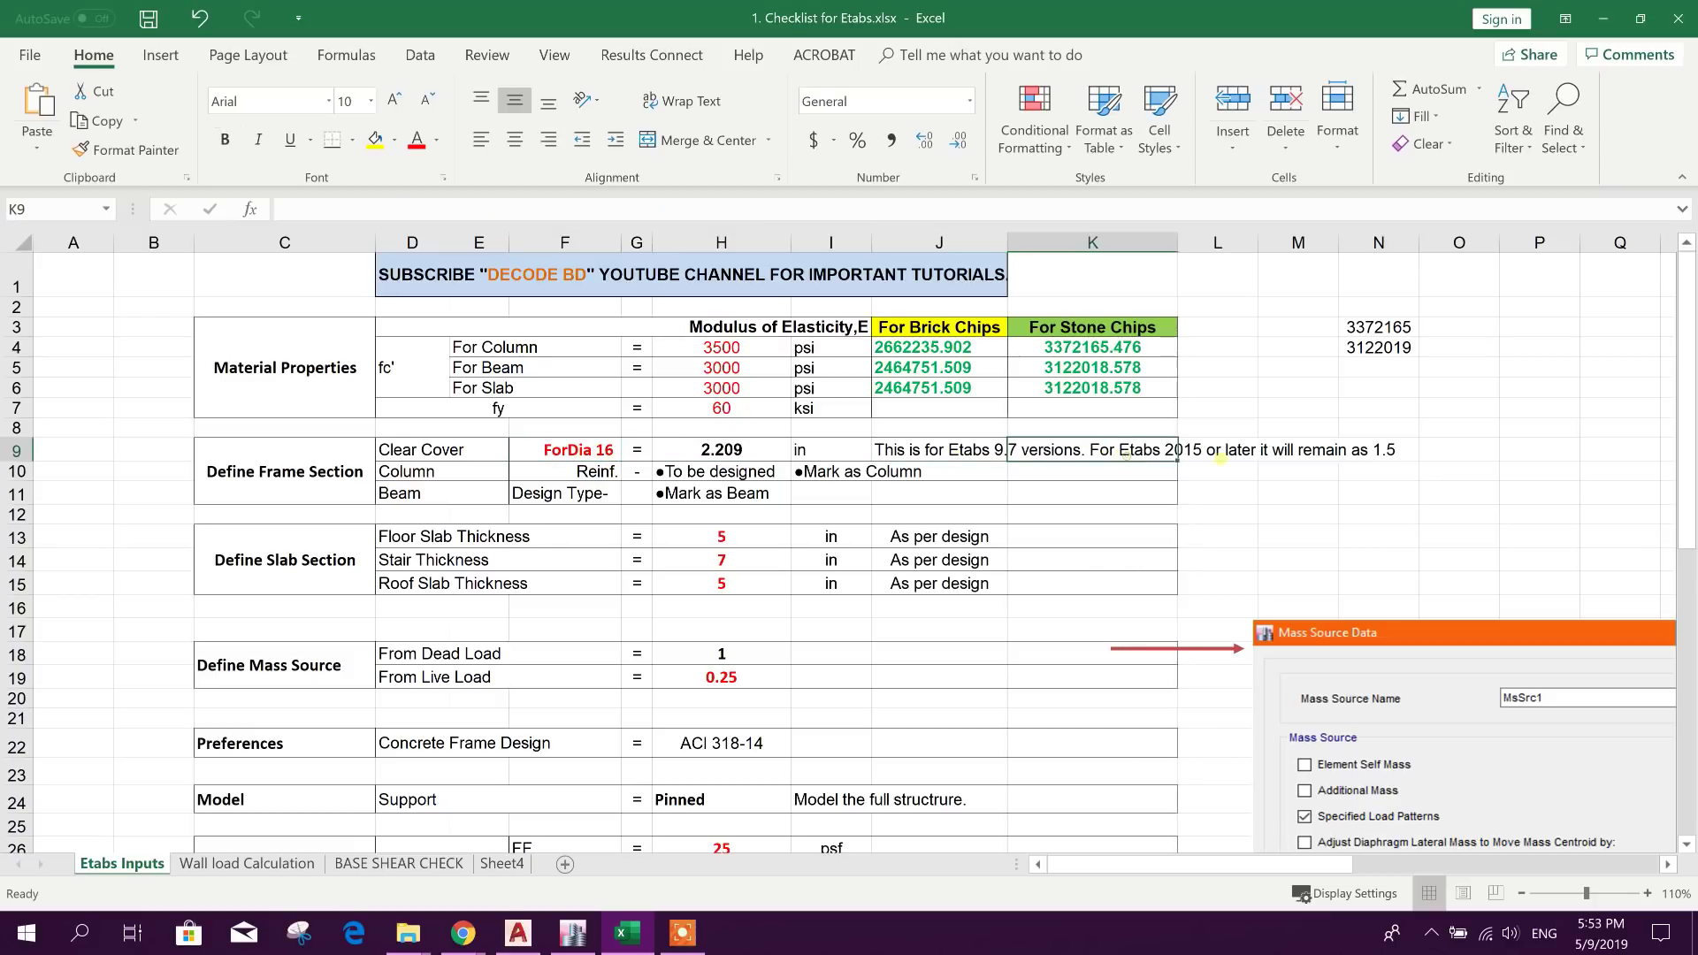
pyautogui.click(1373, 451)
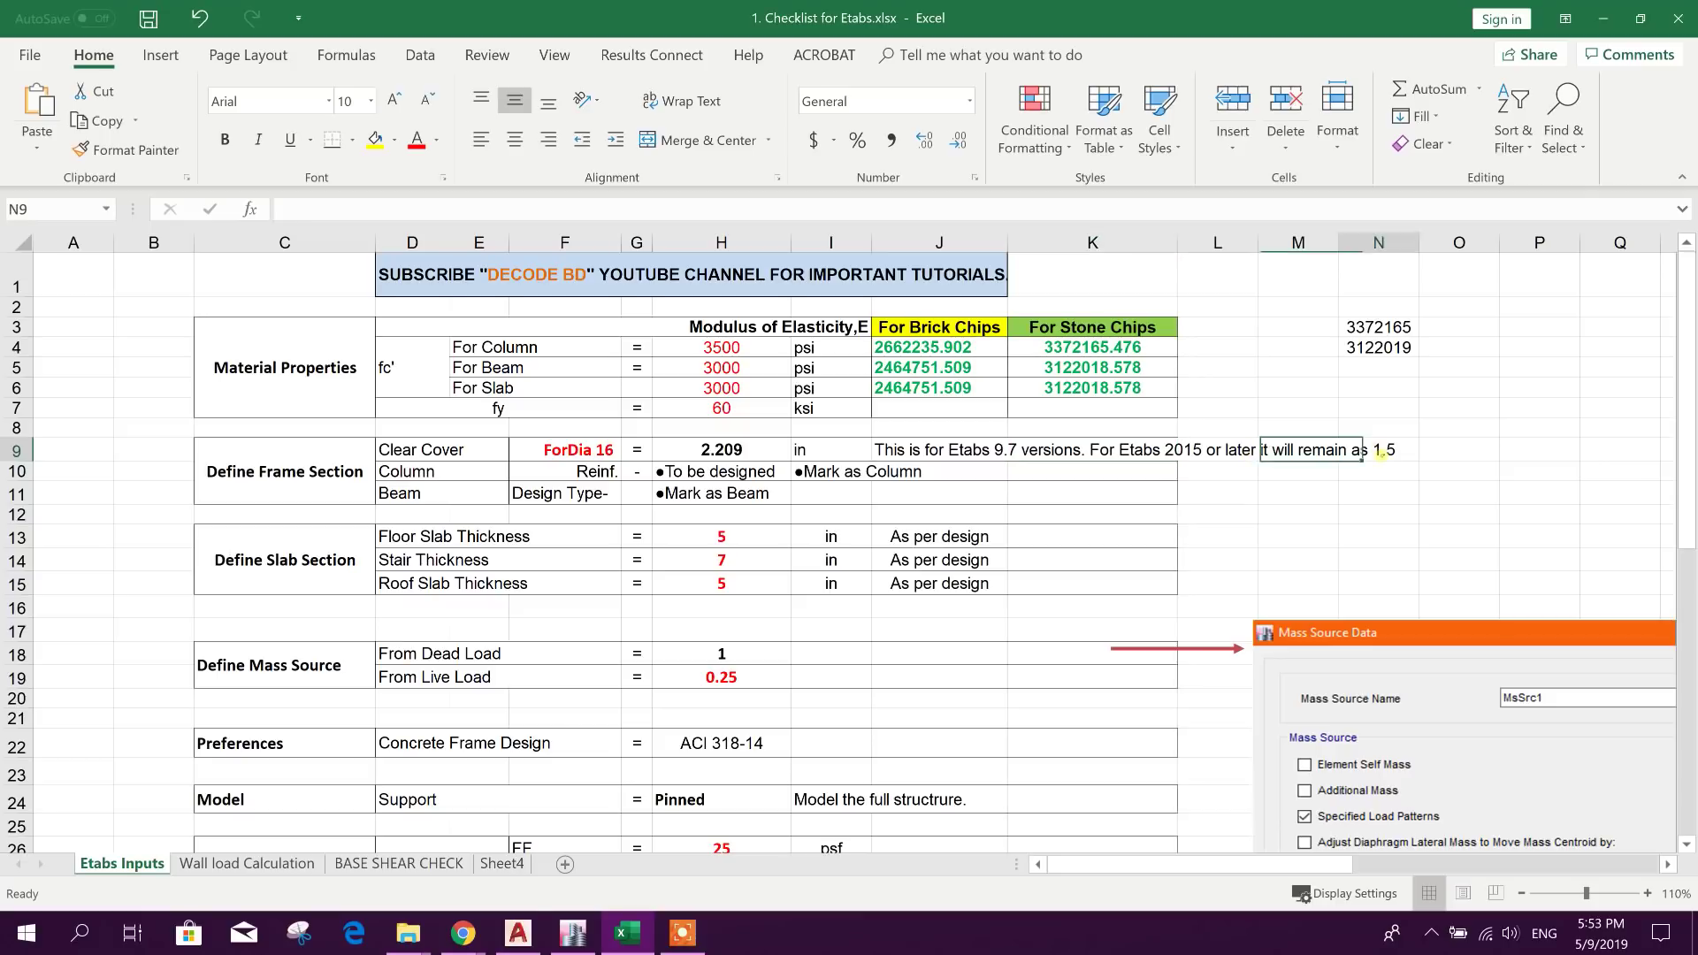
pyautogui.click(588, 473)
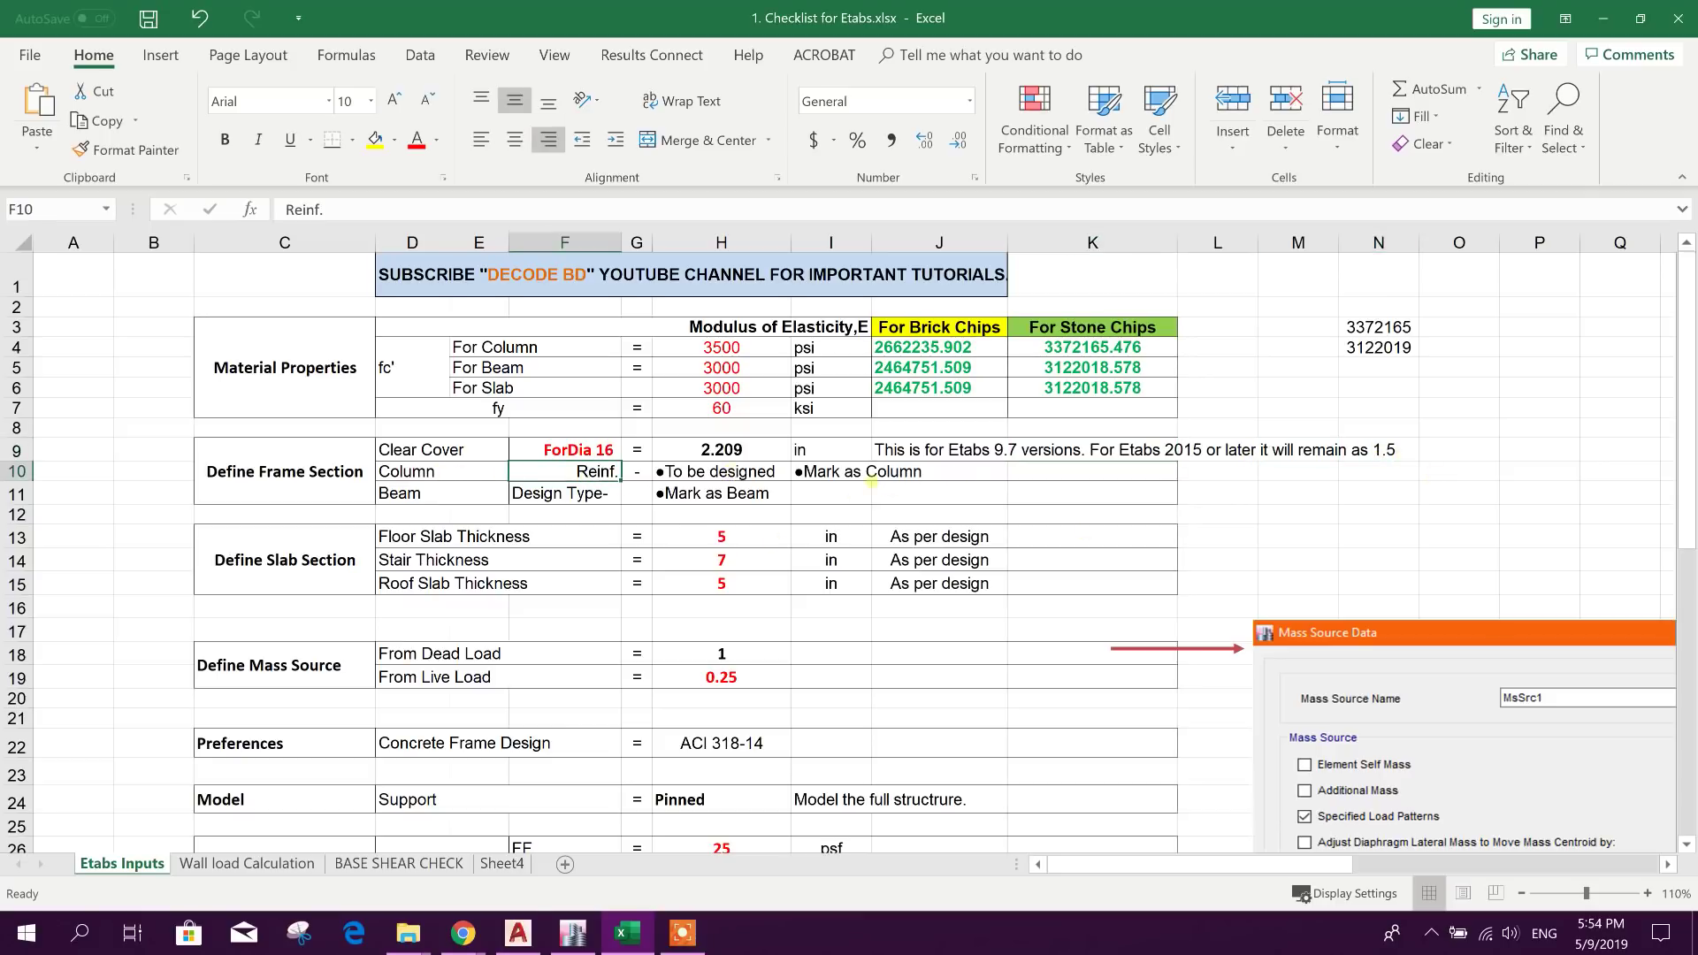
pyautogui.click(573, 933)
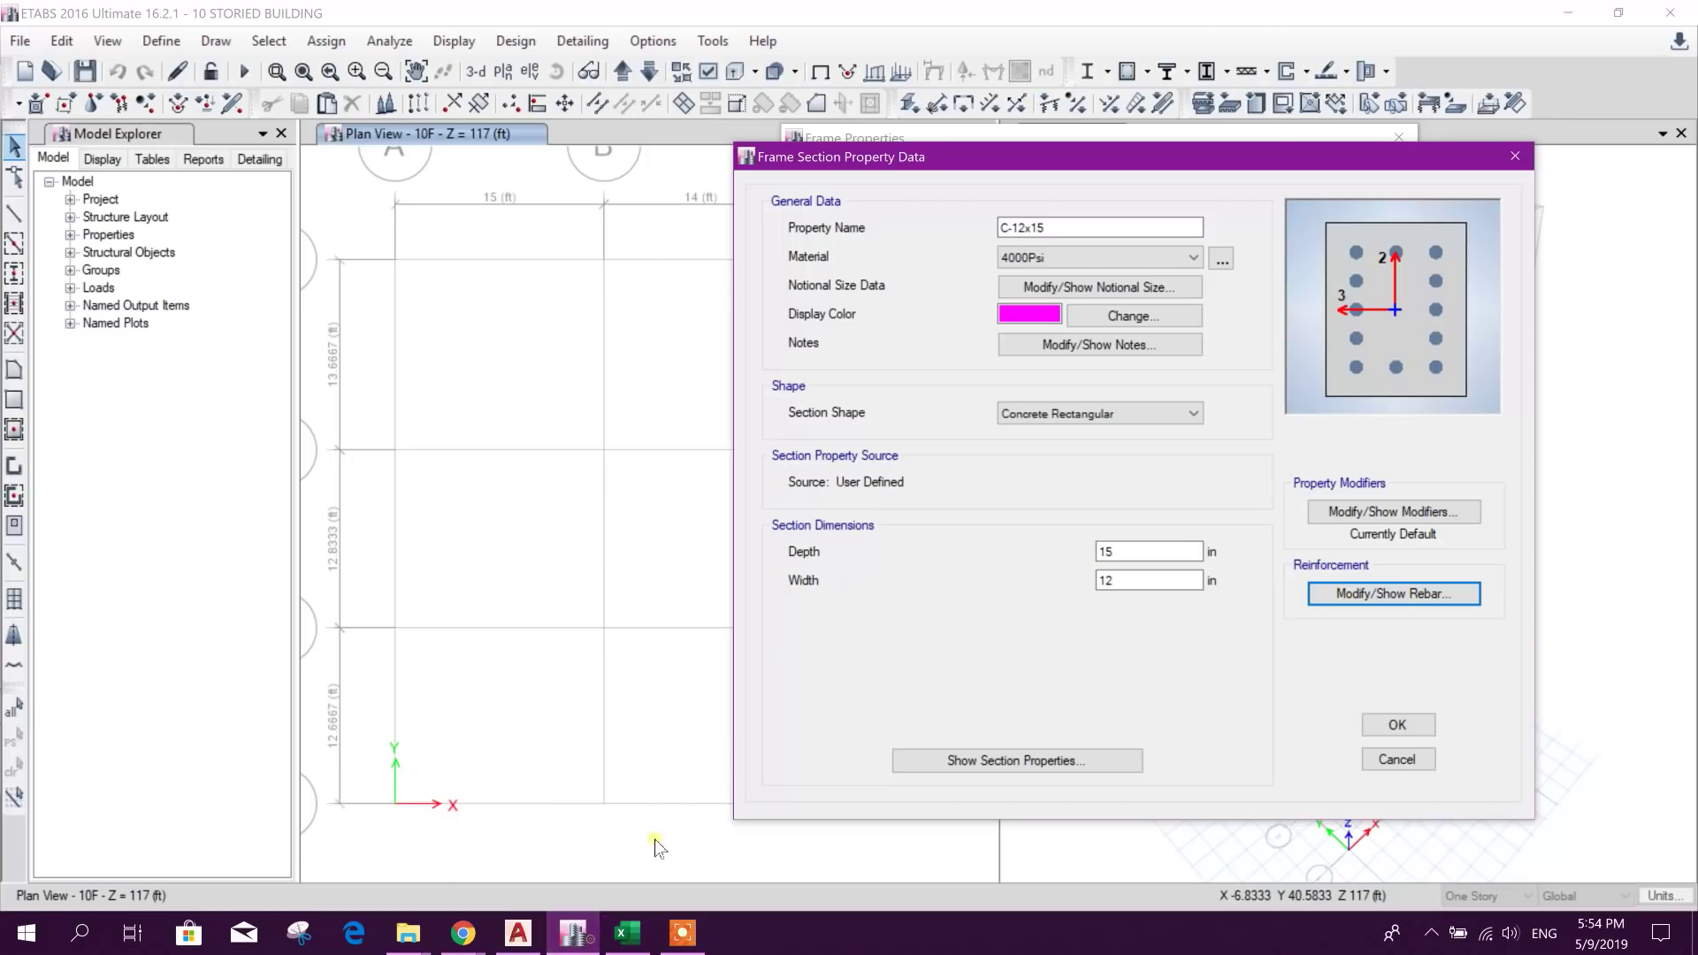
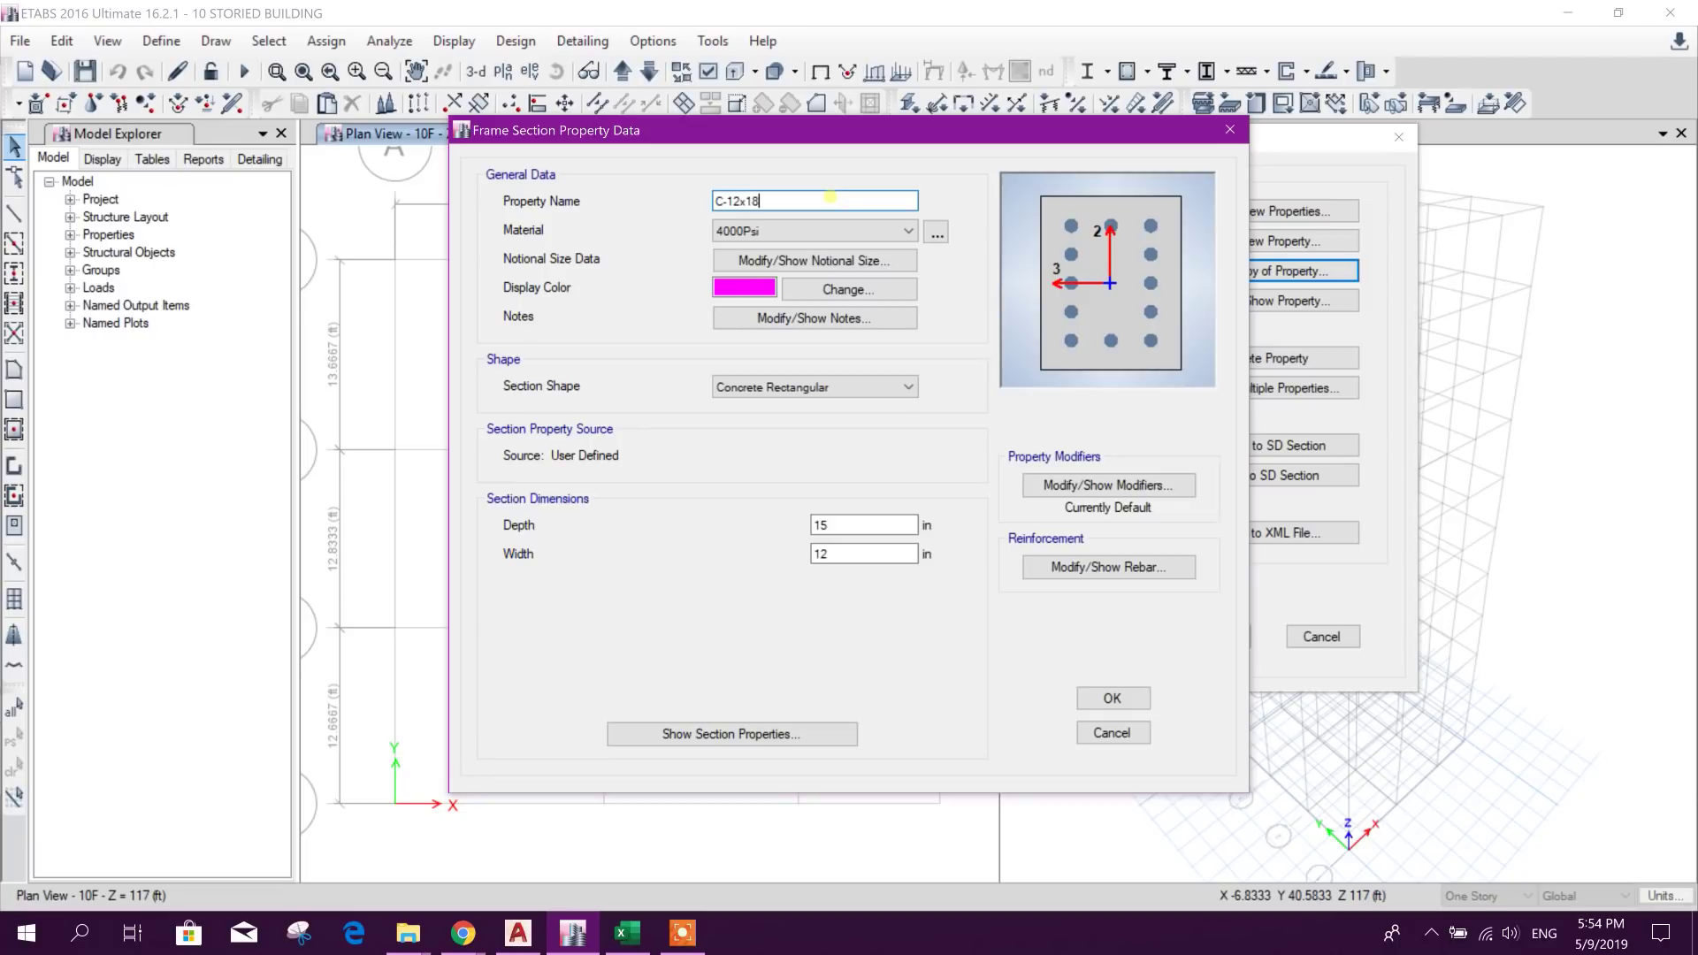
# Step: Set the C-12x18 column section's depth to 18 in, review its reinforcement data, and accept the section
pyautogui.doubleClick(822, 526)
pyautogui.write('18')
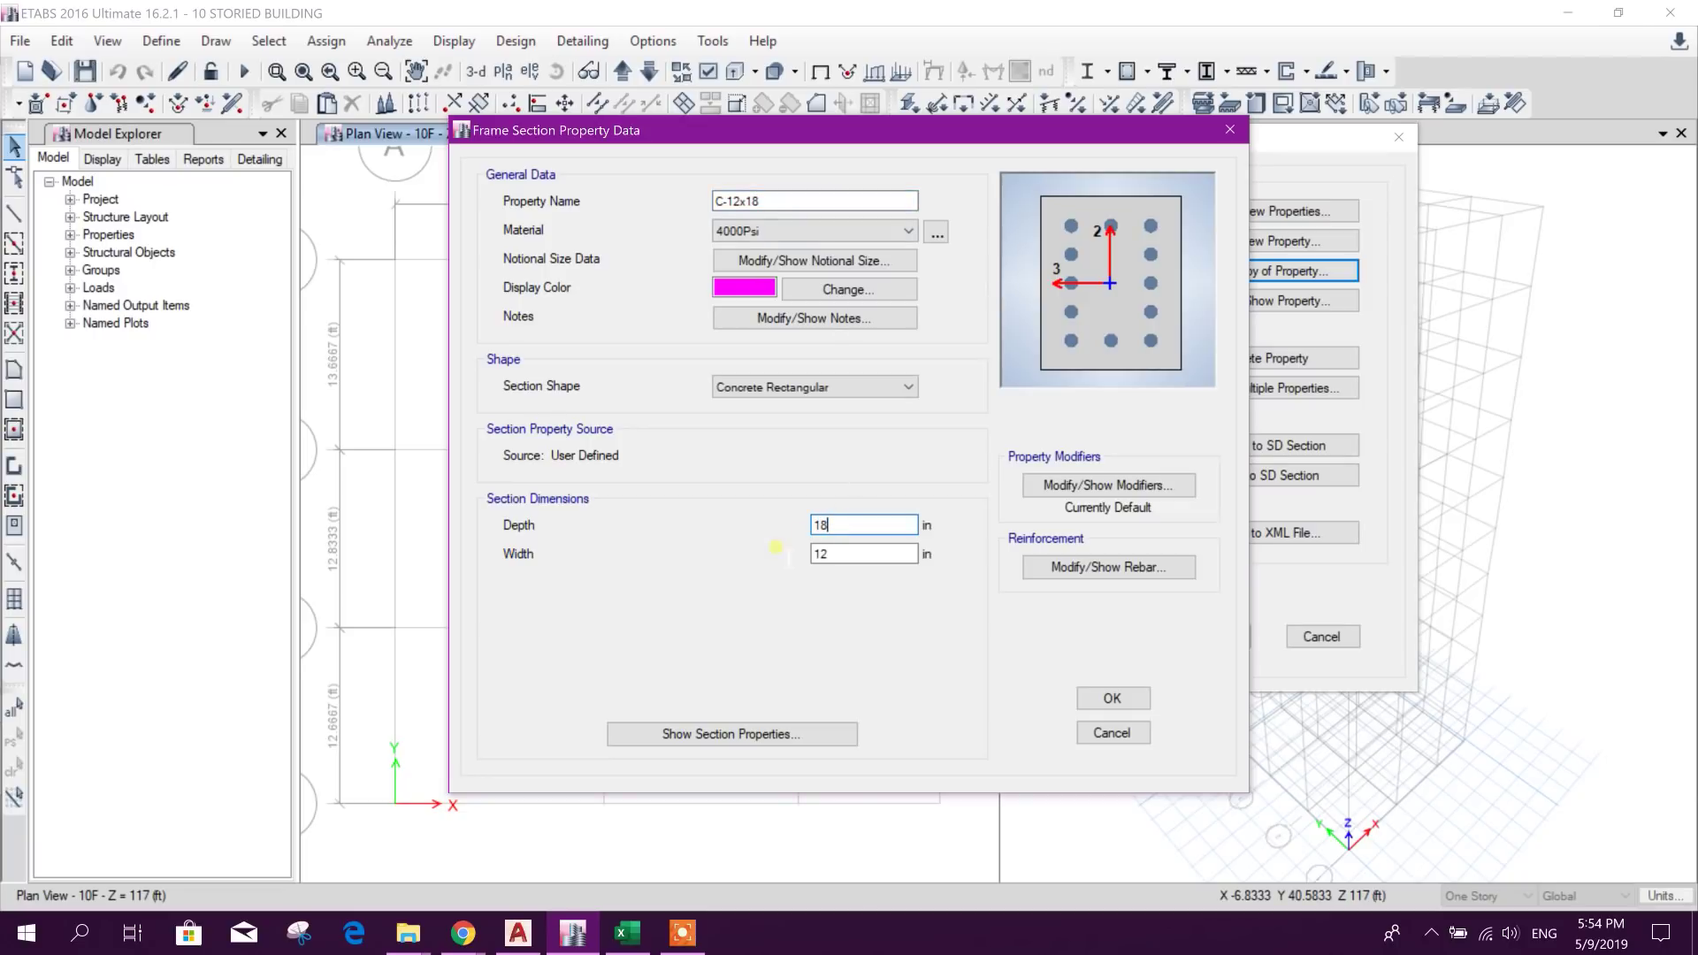
pyautogui.click(863, 557)
pyautogui.moveTo(766, 139); pyautogui.dragTo(543, 155)
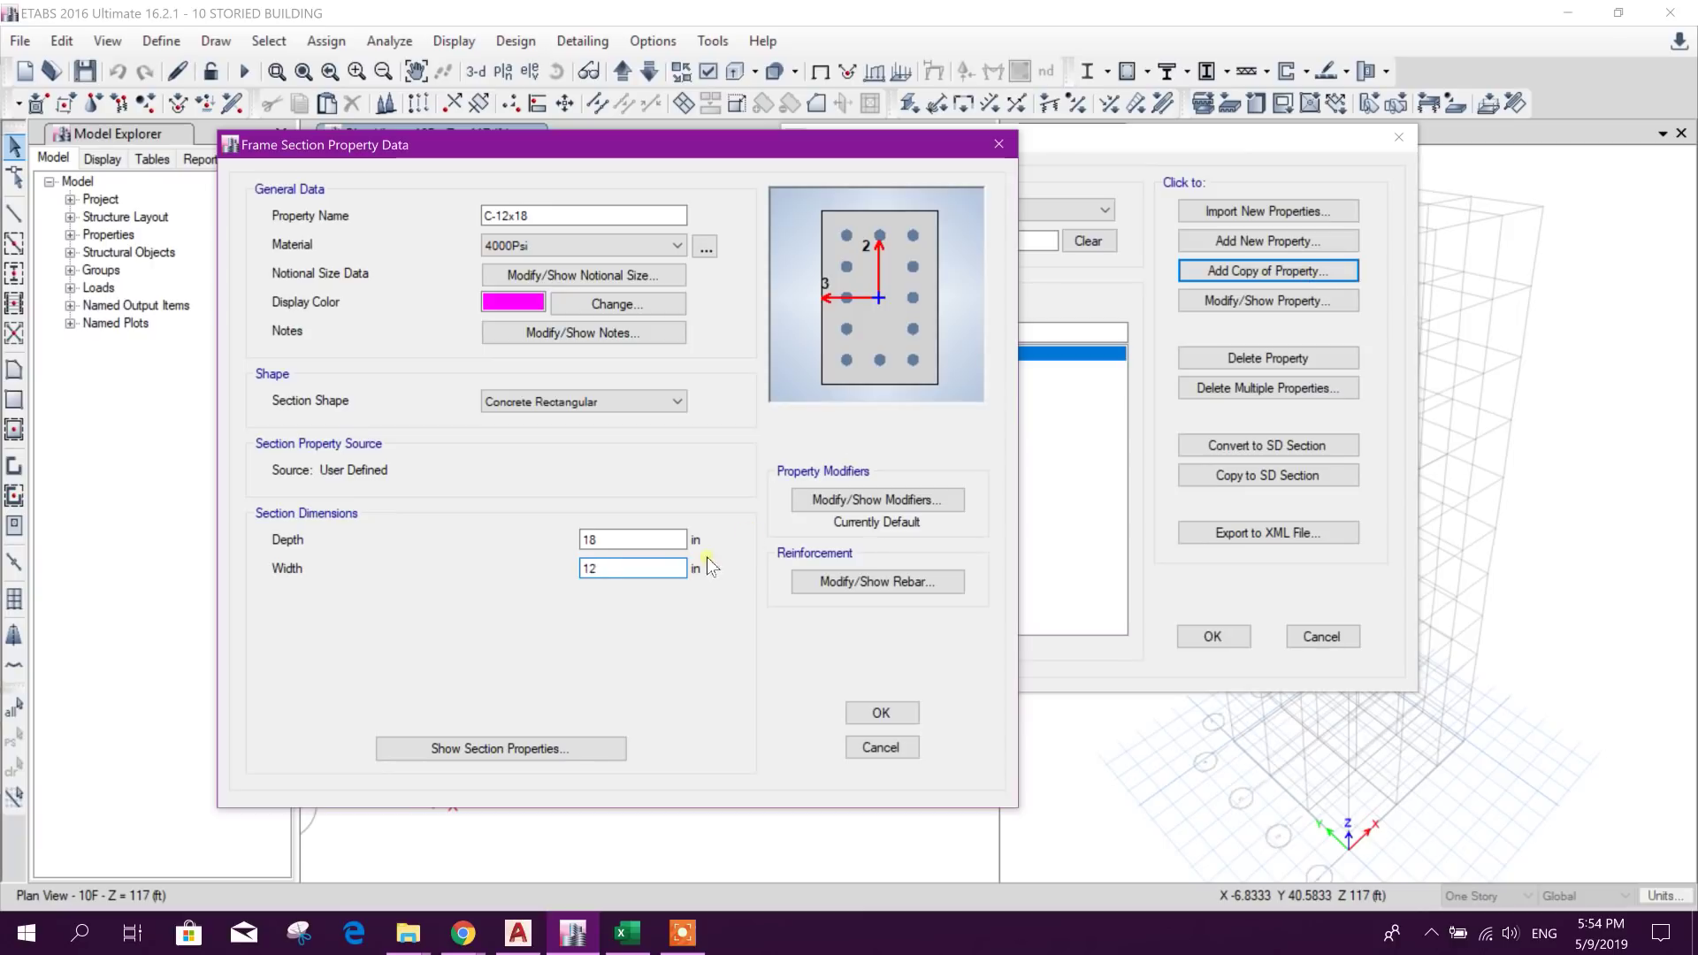
pyautogui.click(887, 581)
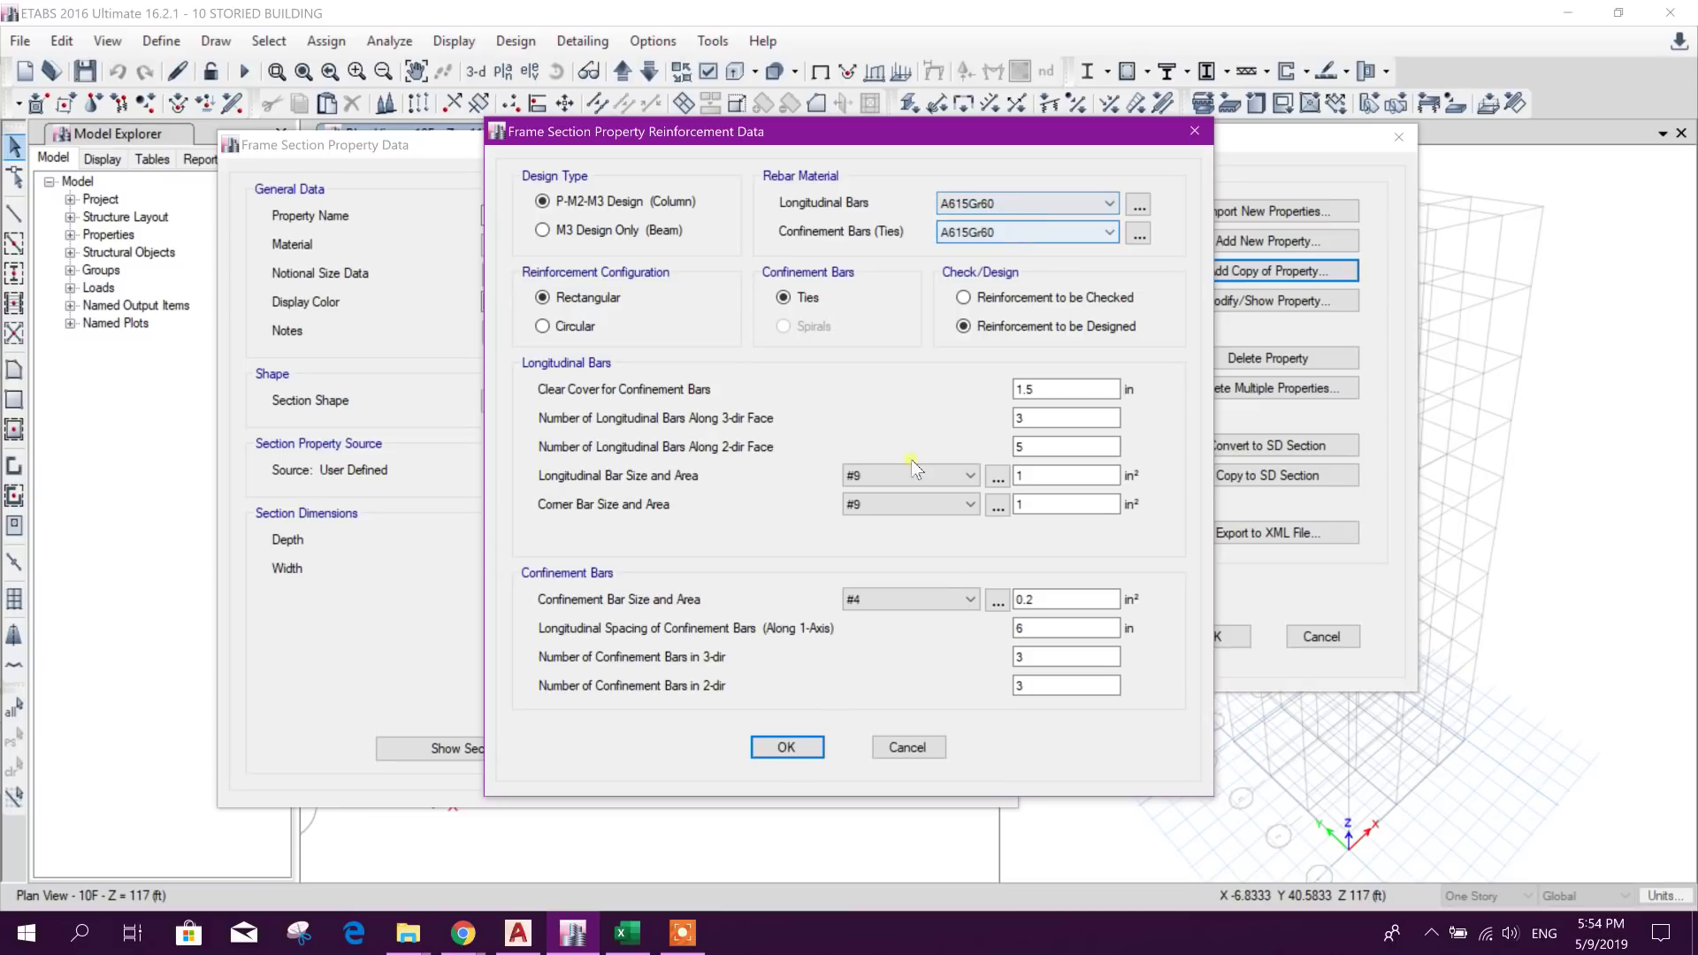
pyautogui.click(786, 749)
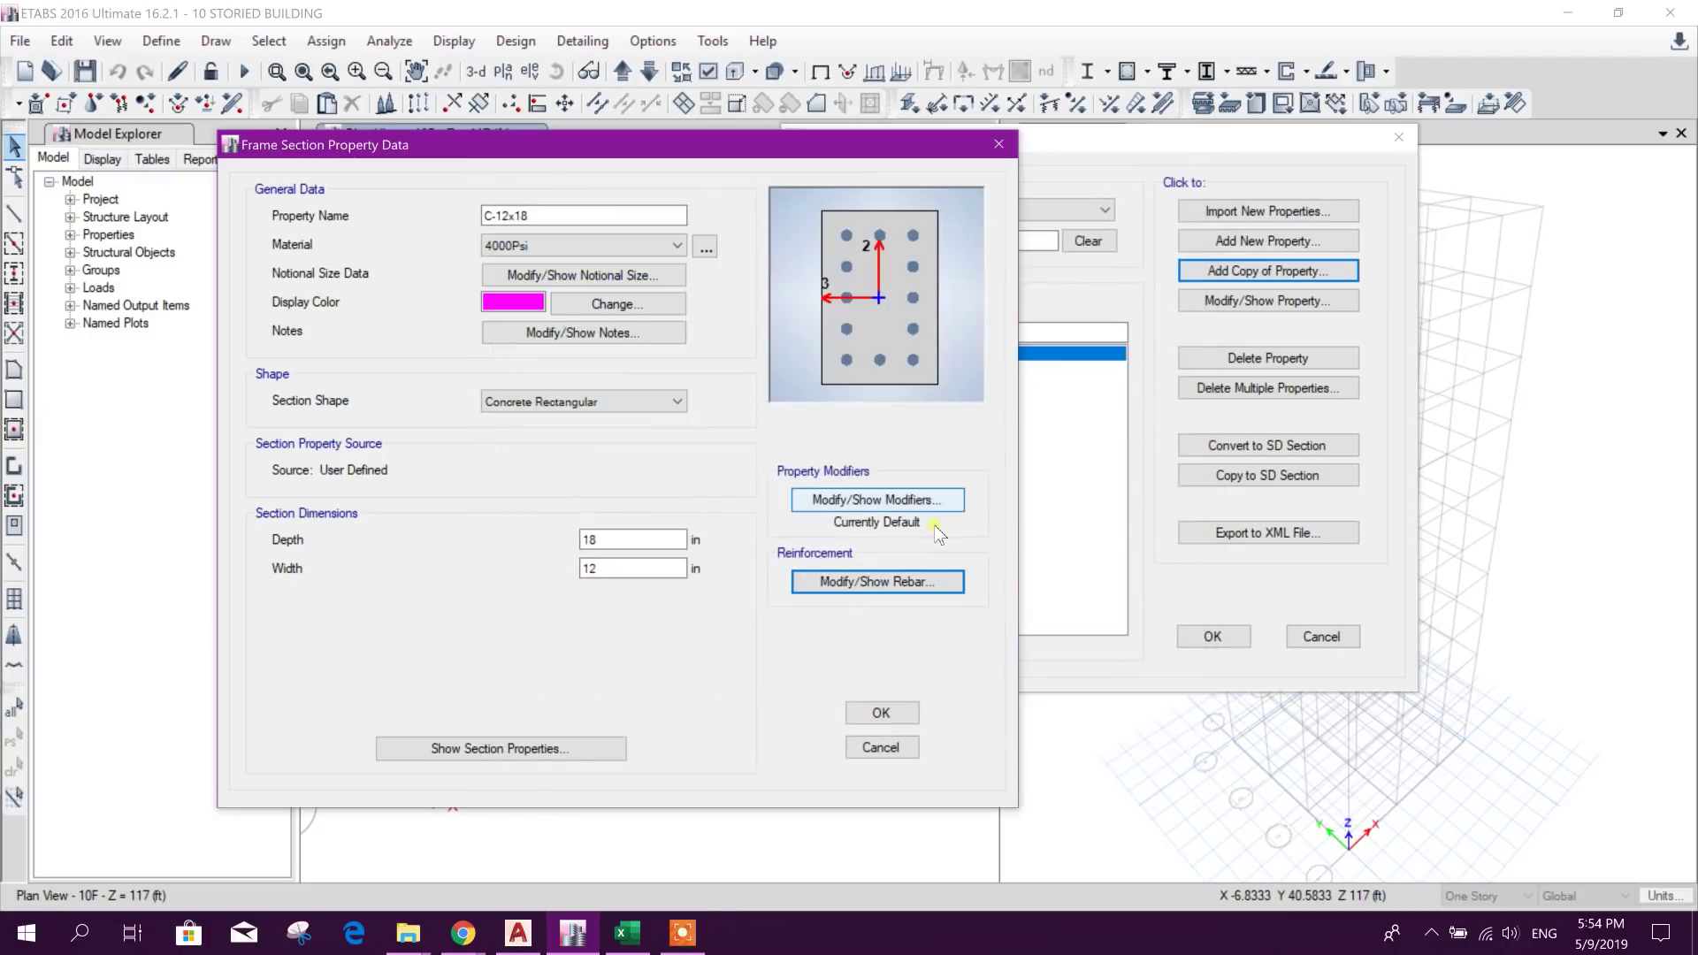
pyautogui.click(880, 713)
# Step: Add a copy of the C-12x18 section named C-12x21 with a depth of 21 in, accepting its column reinforcement data
pyautogui.click(1259, 272)
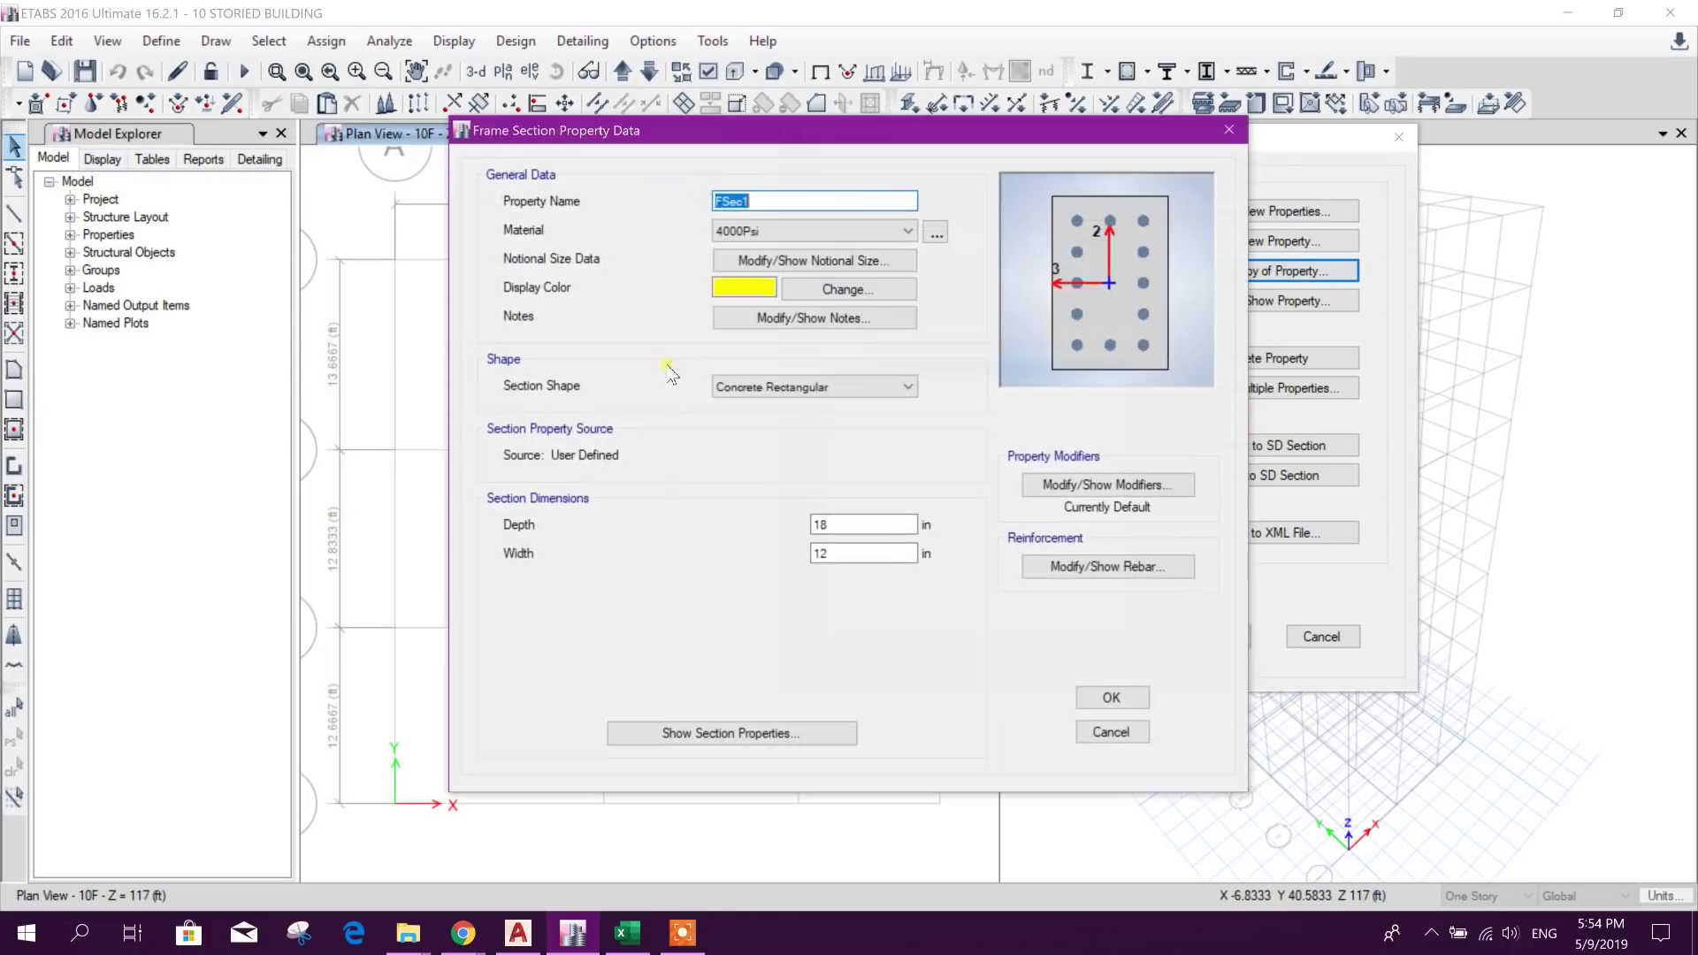
pyautogui.write('X')
pyautogui.doubleClick(779, 203)
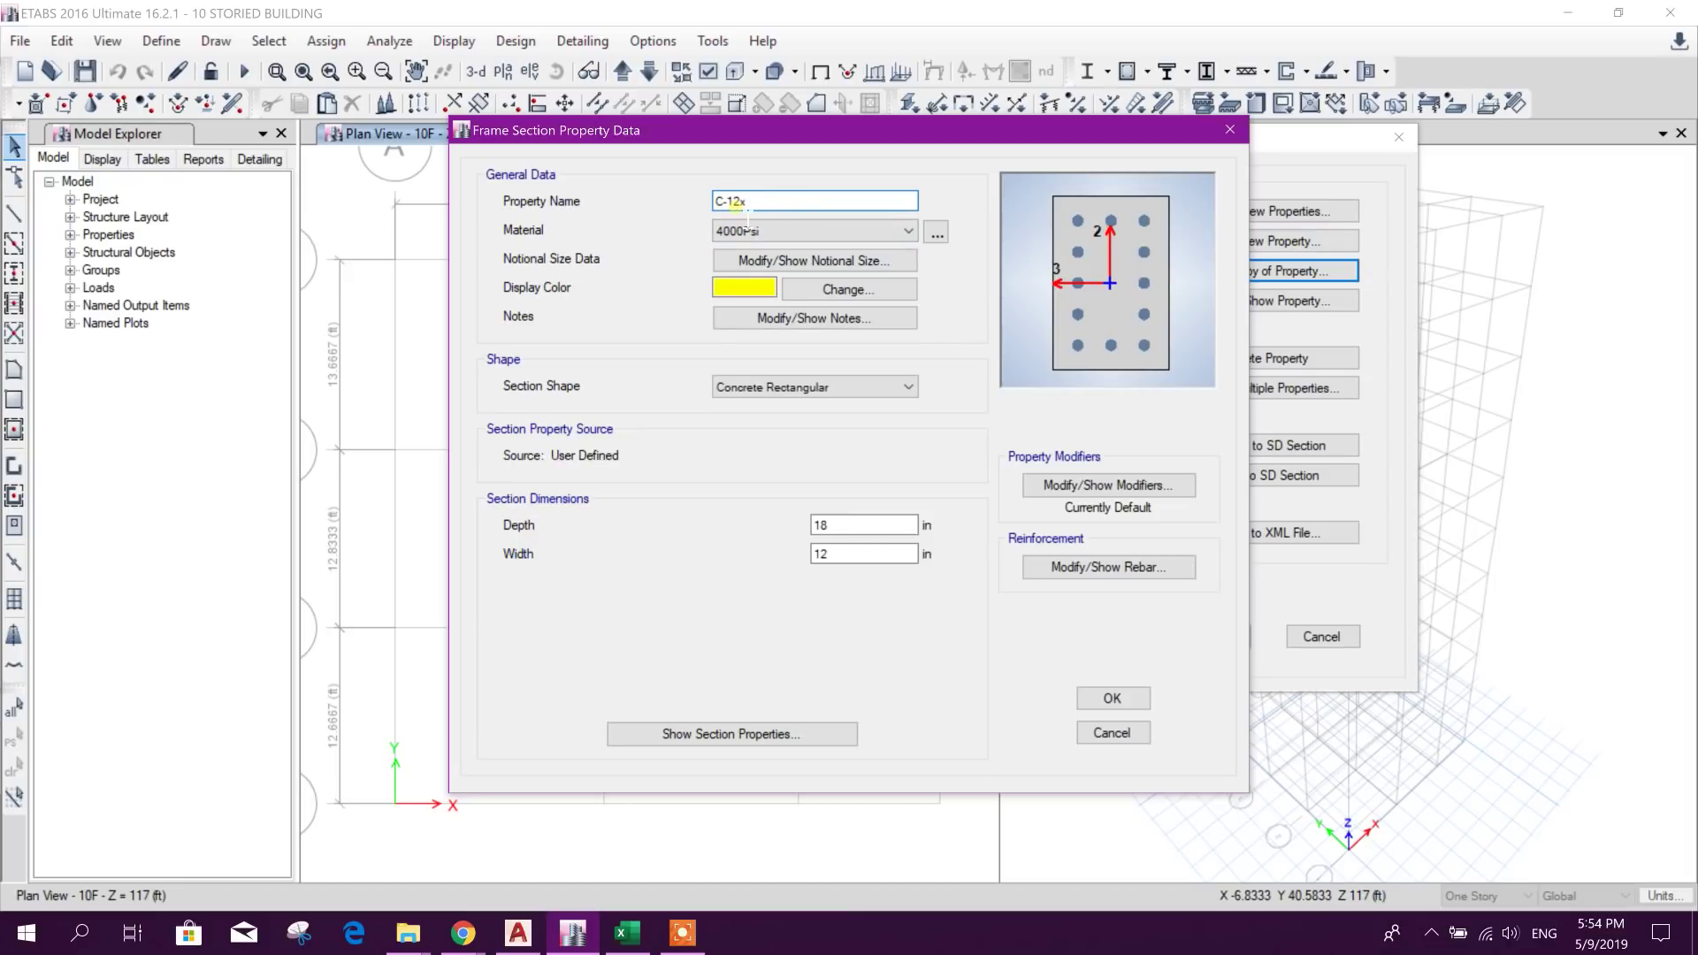
pyautogui.write('C-12x21')
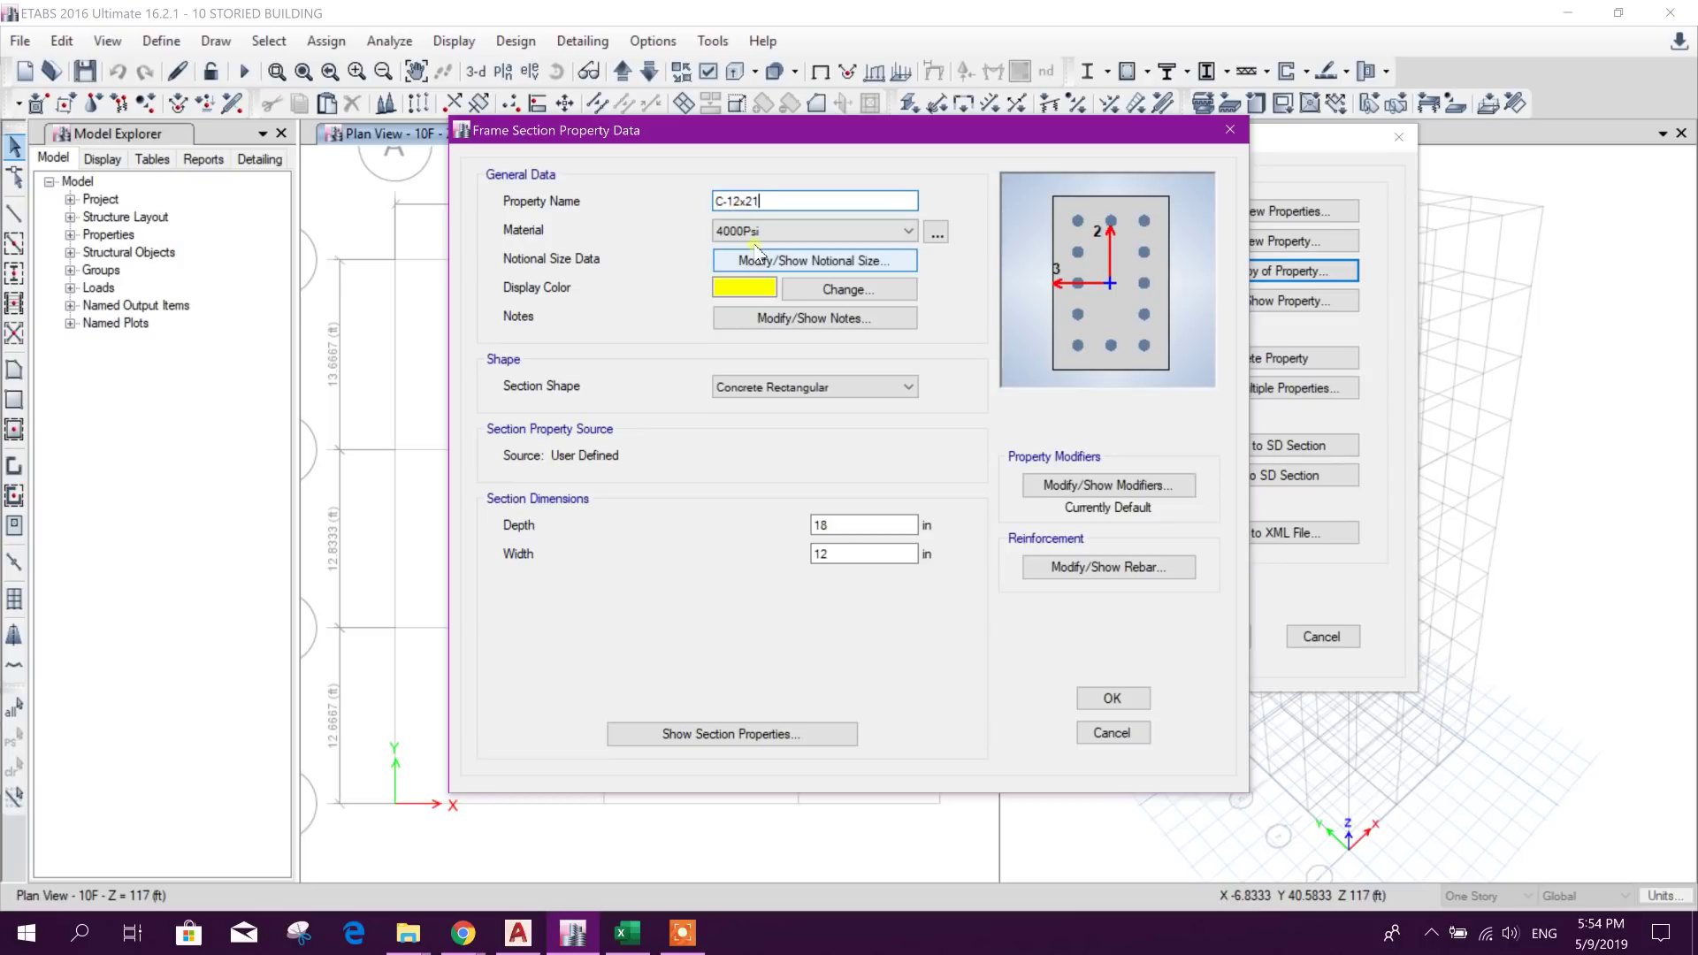
pyautogui.moveTo(833, 529); pyautogui.dragTo(796, 536)
pyautogui.write('21')
pyautogui.click(1109, 567)
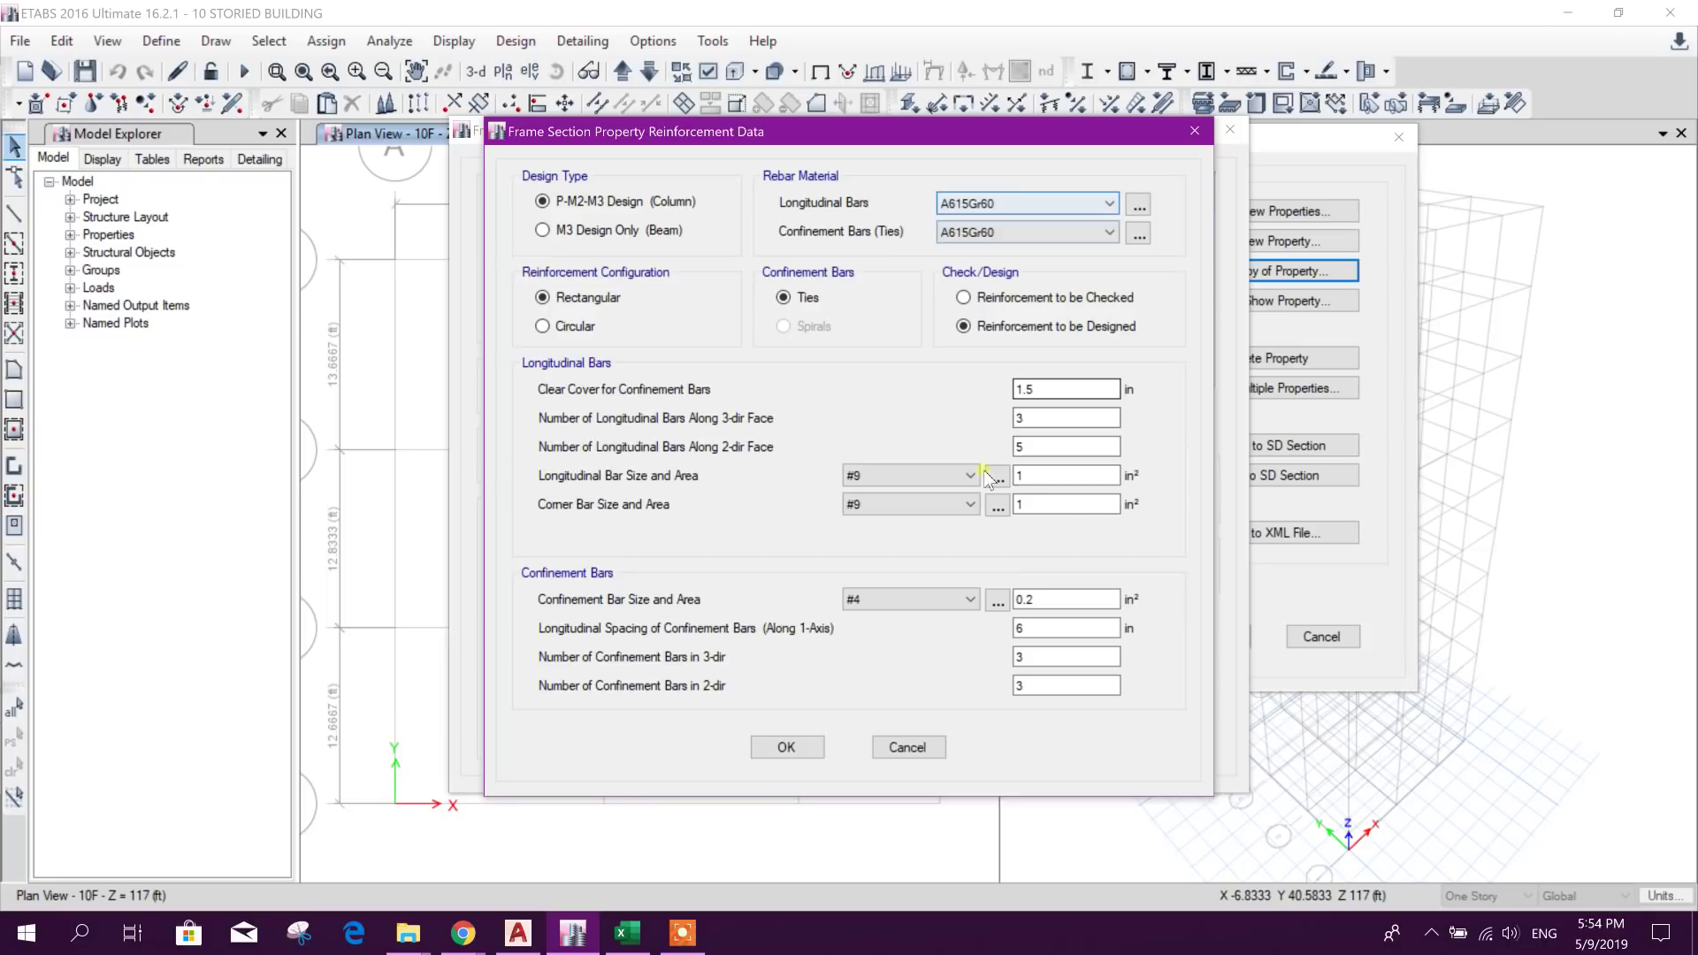
pyautogui.click(786, 747)
pyautogui.click(1097, 693)
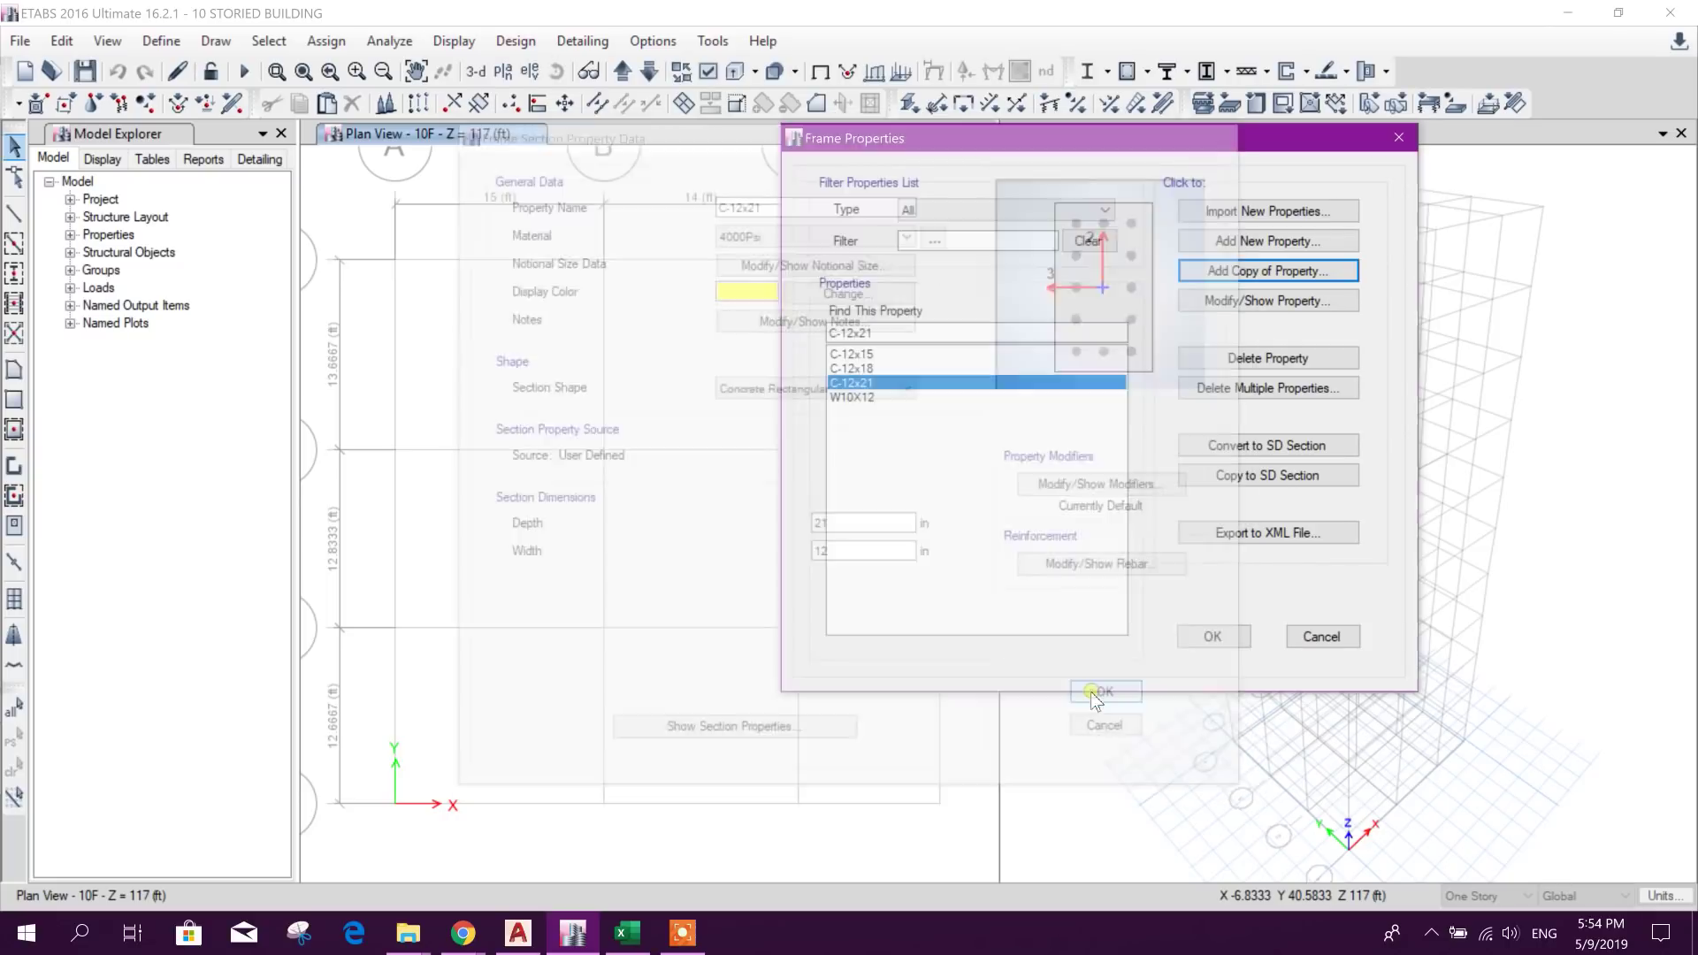
# Step: Add a copy of the C-12x21 section named C-12x24 with a depth of 24 in, keeping the 12 in width
pyautogui.click(1256, 271)
pyautogui.write('C')
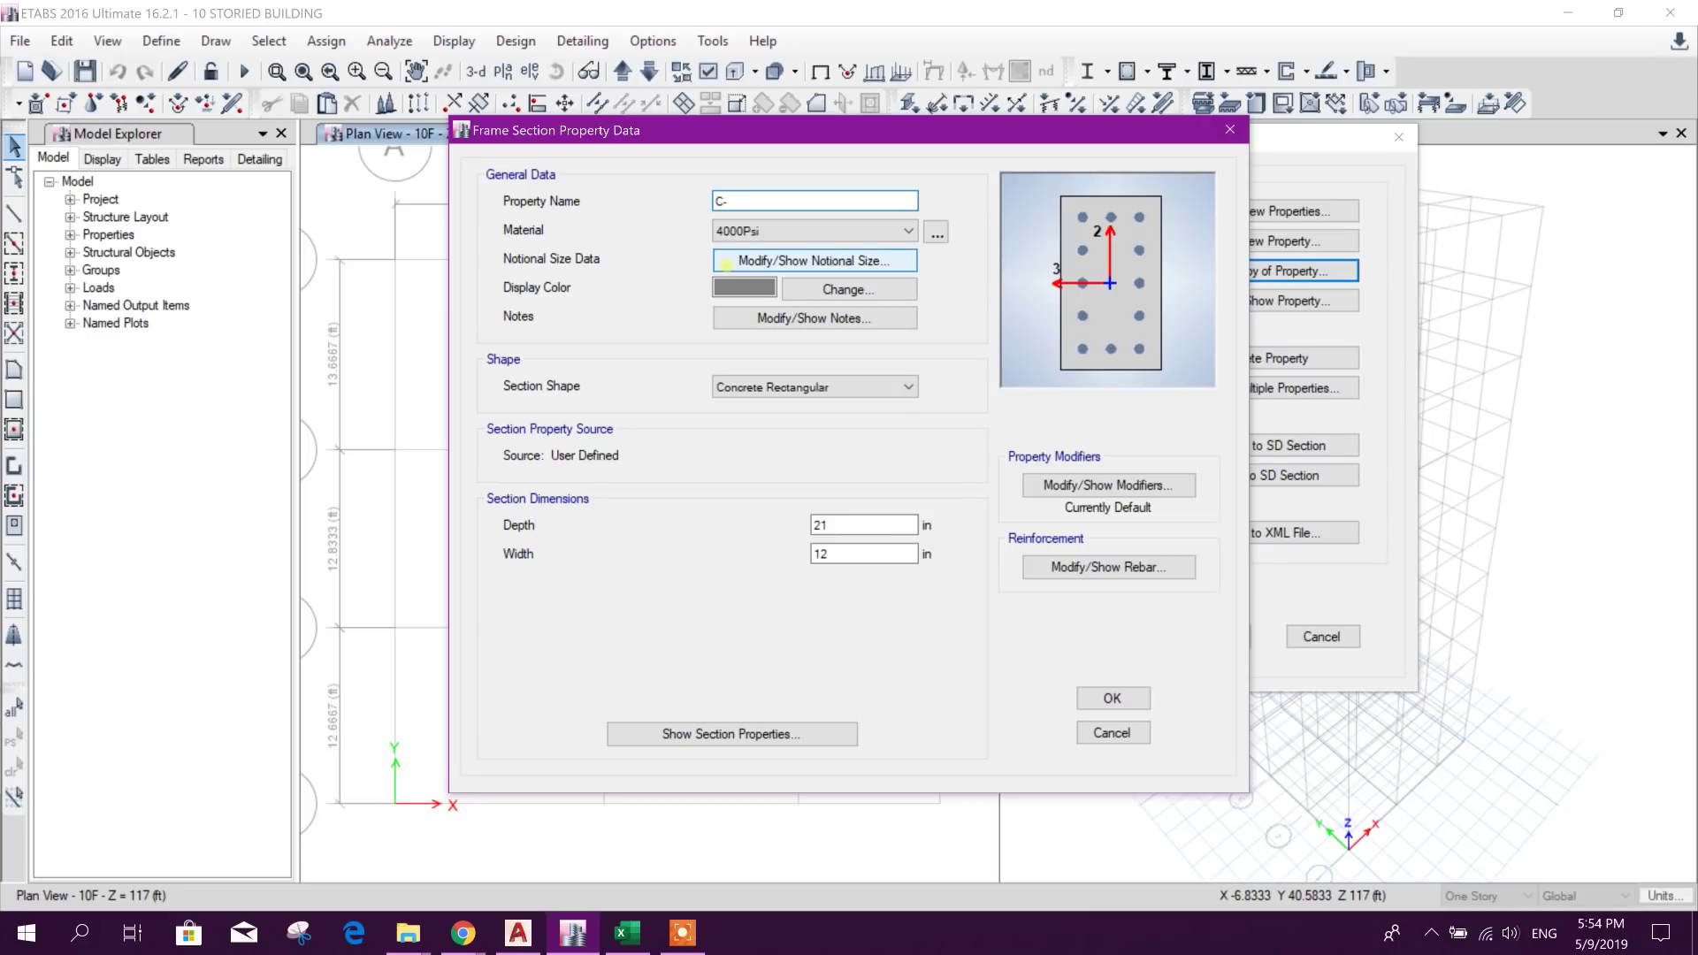
pyautogui.write('-12x24')
pyautogui.moveTo(853, 524); pyautogui.dragTo(734, 534)
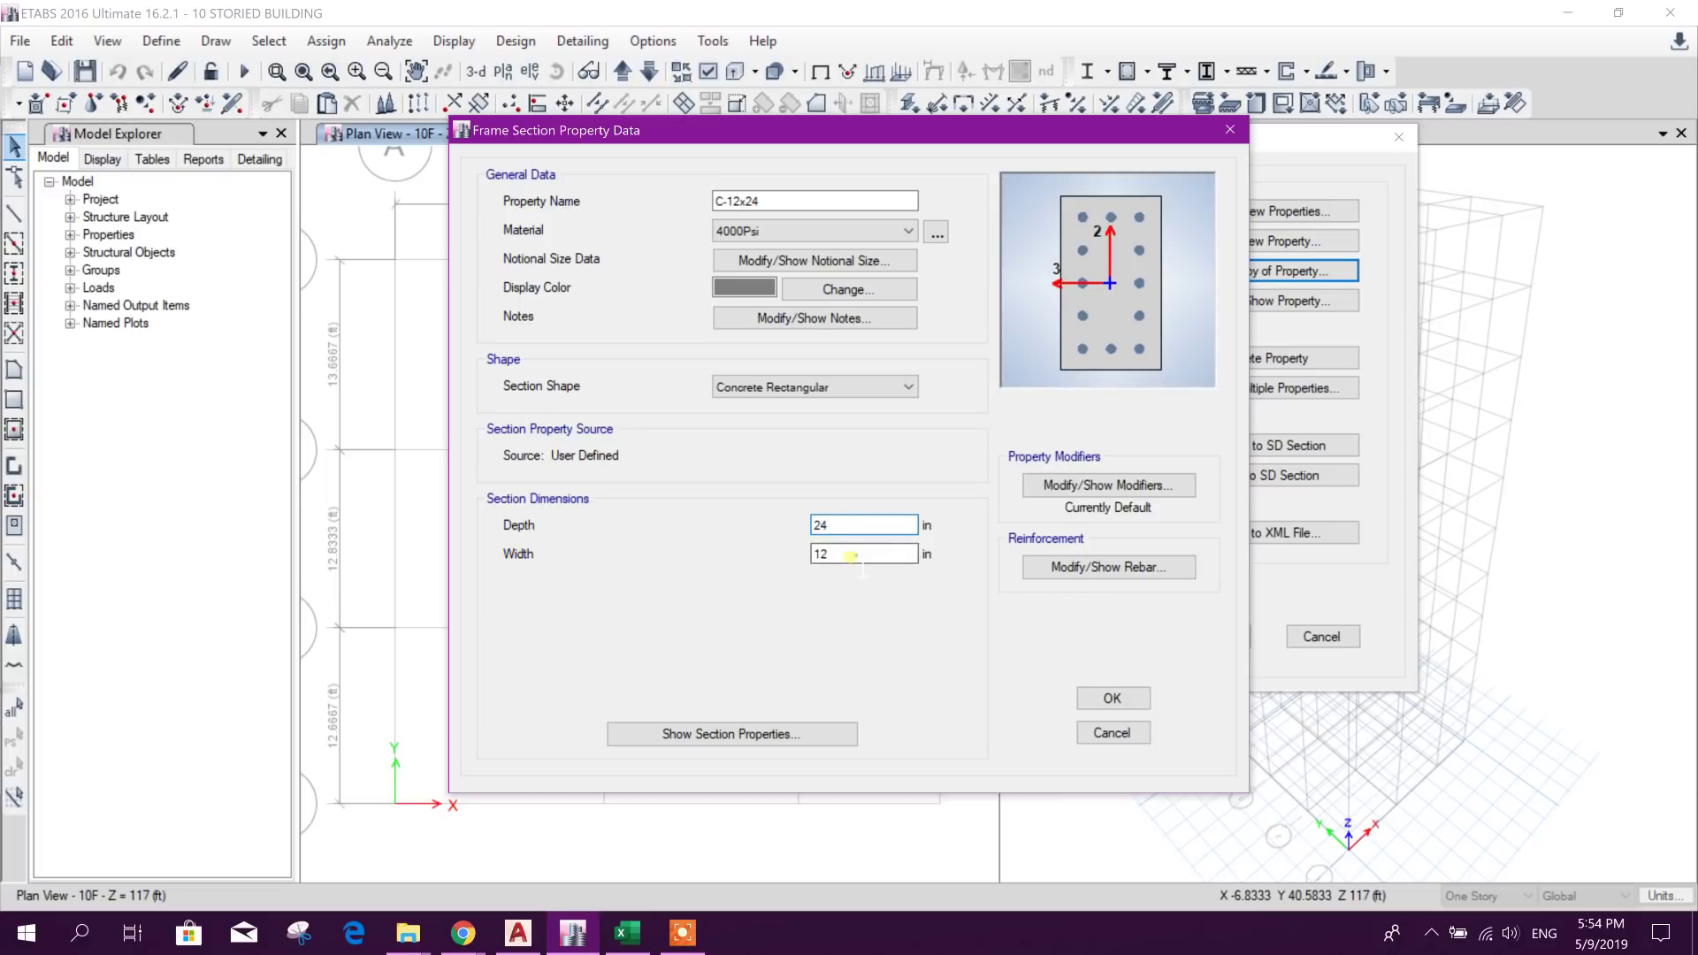
pyautogui.moveTo(887, 554); pyautogui.dragTo(817, 562)
pyautogui.click(855, 525)
pyautogui.click(845, 552)
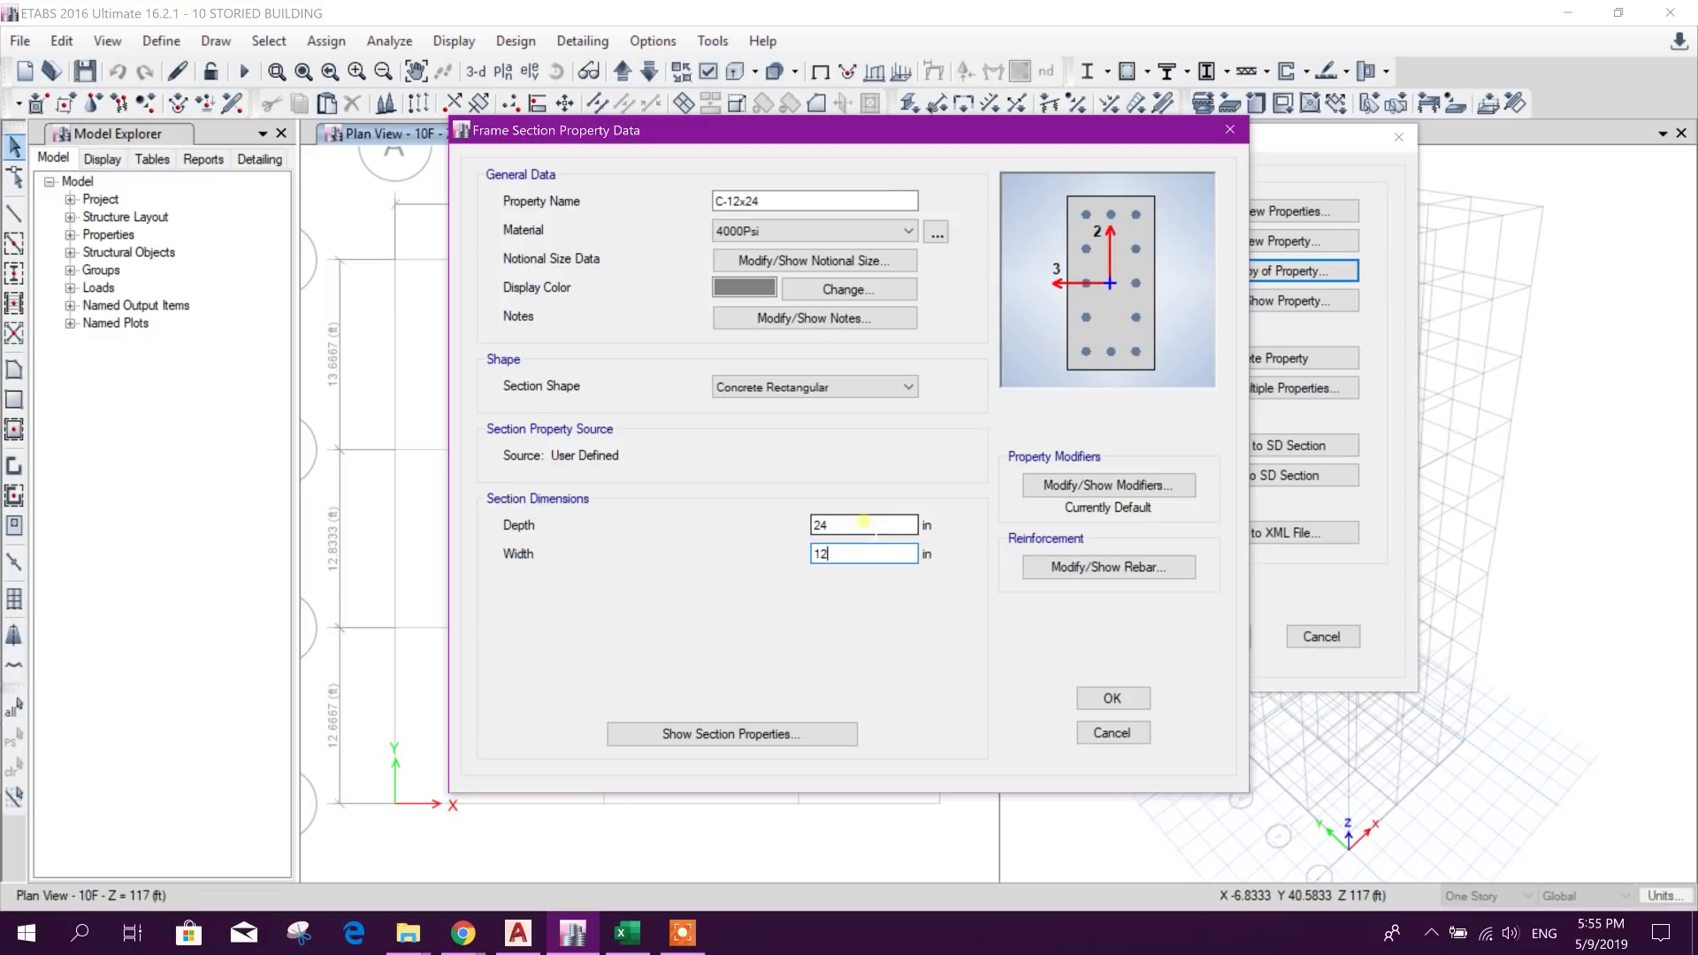
pyautogui.click(1105, 697)
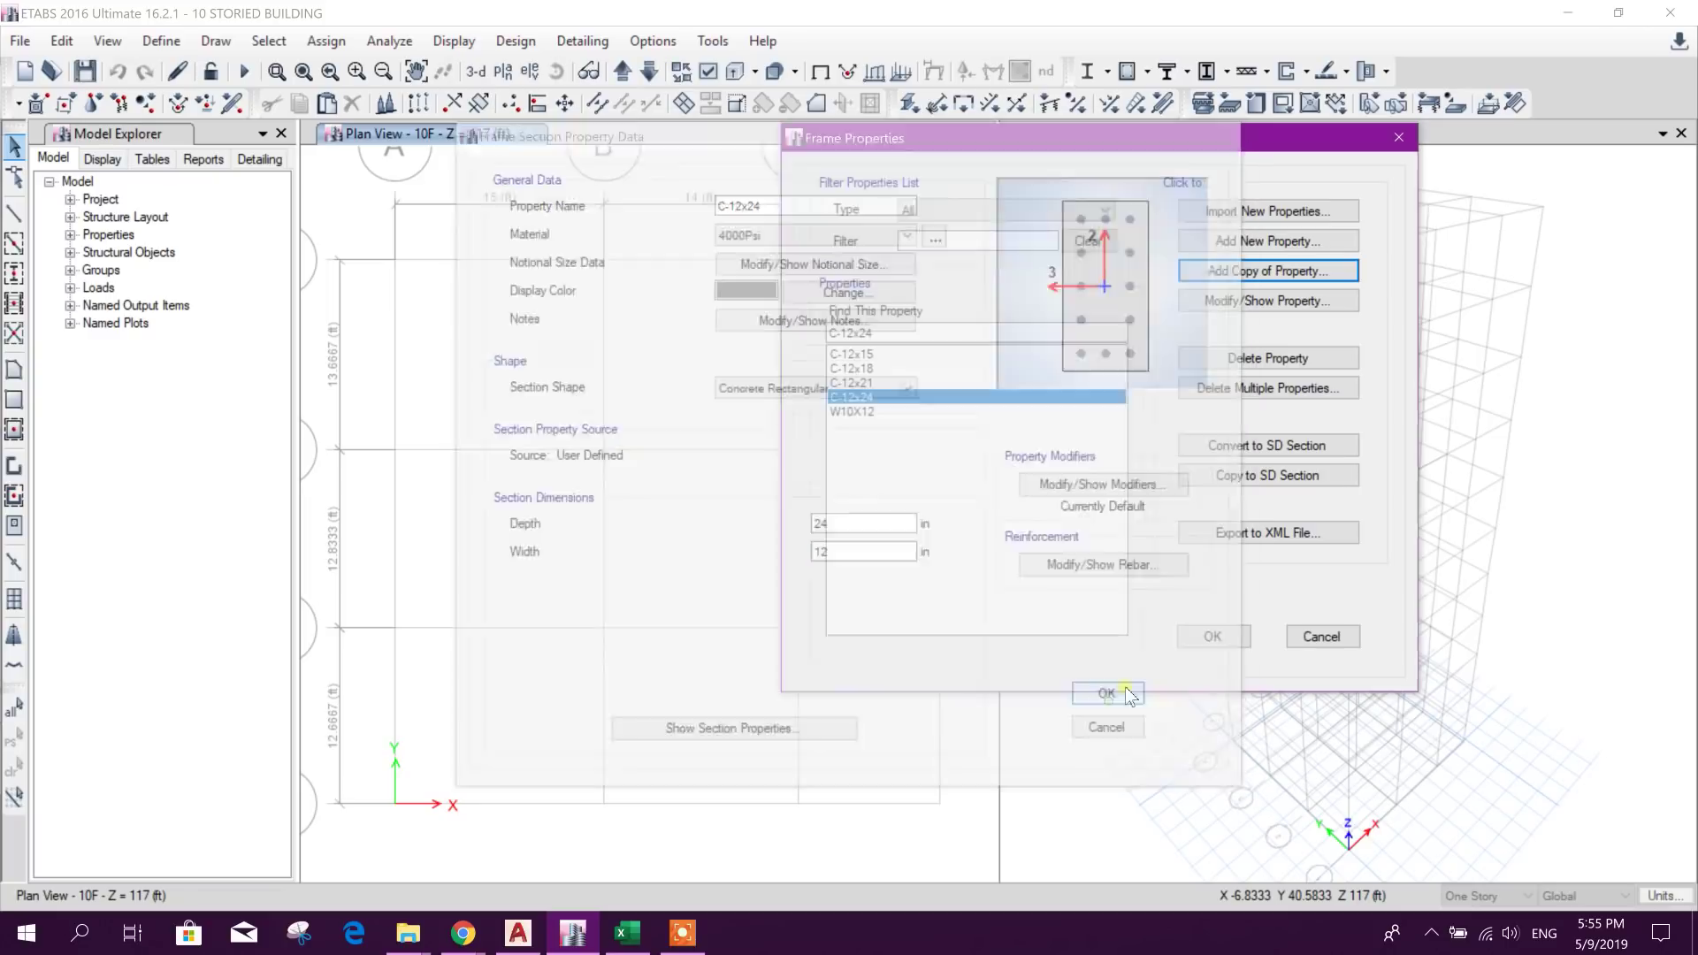
# Step: Add a copy of the C-12x24 section named C-12x27 with a depth of 27 in and 3500psi material
pyautogui.click(1293, 270)
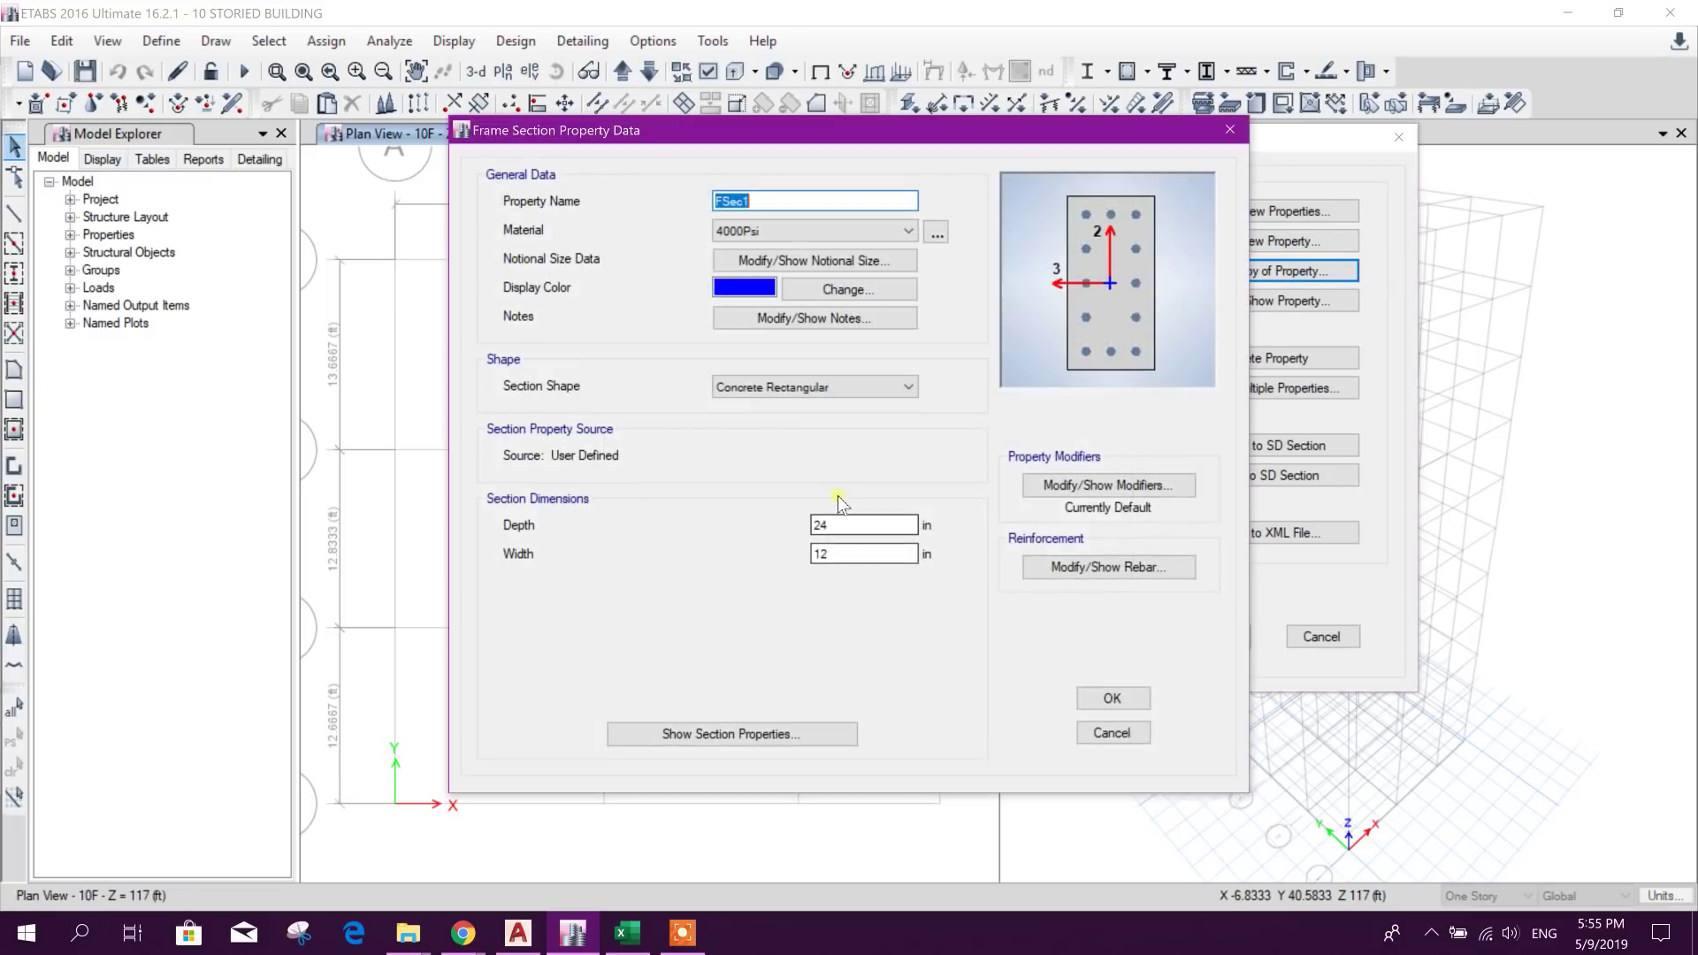
pyautogui.moveTo(827, 524); pyautogui.dragTo(818, 524)
pyautogui.write('7')
pyautogui.moveTo(752, 201); pyautogui.dragTo(689, 198)
pyautogui.write('c')
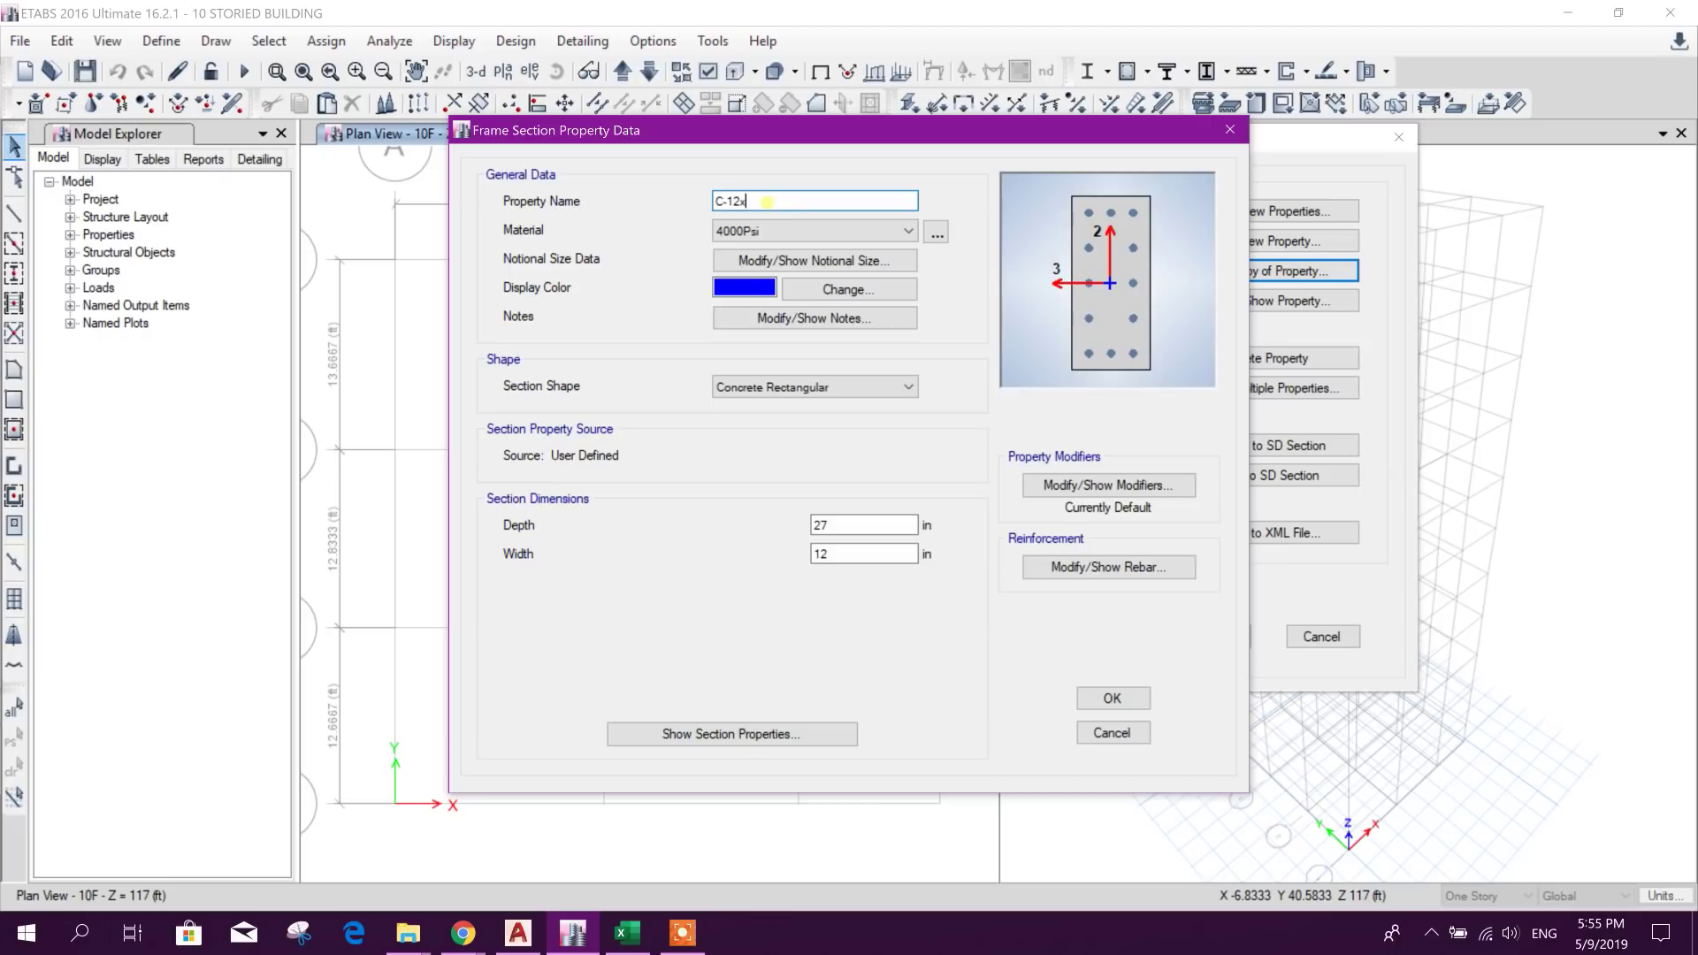
pyautogui.click(821, 232)
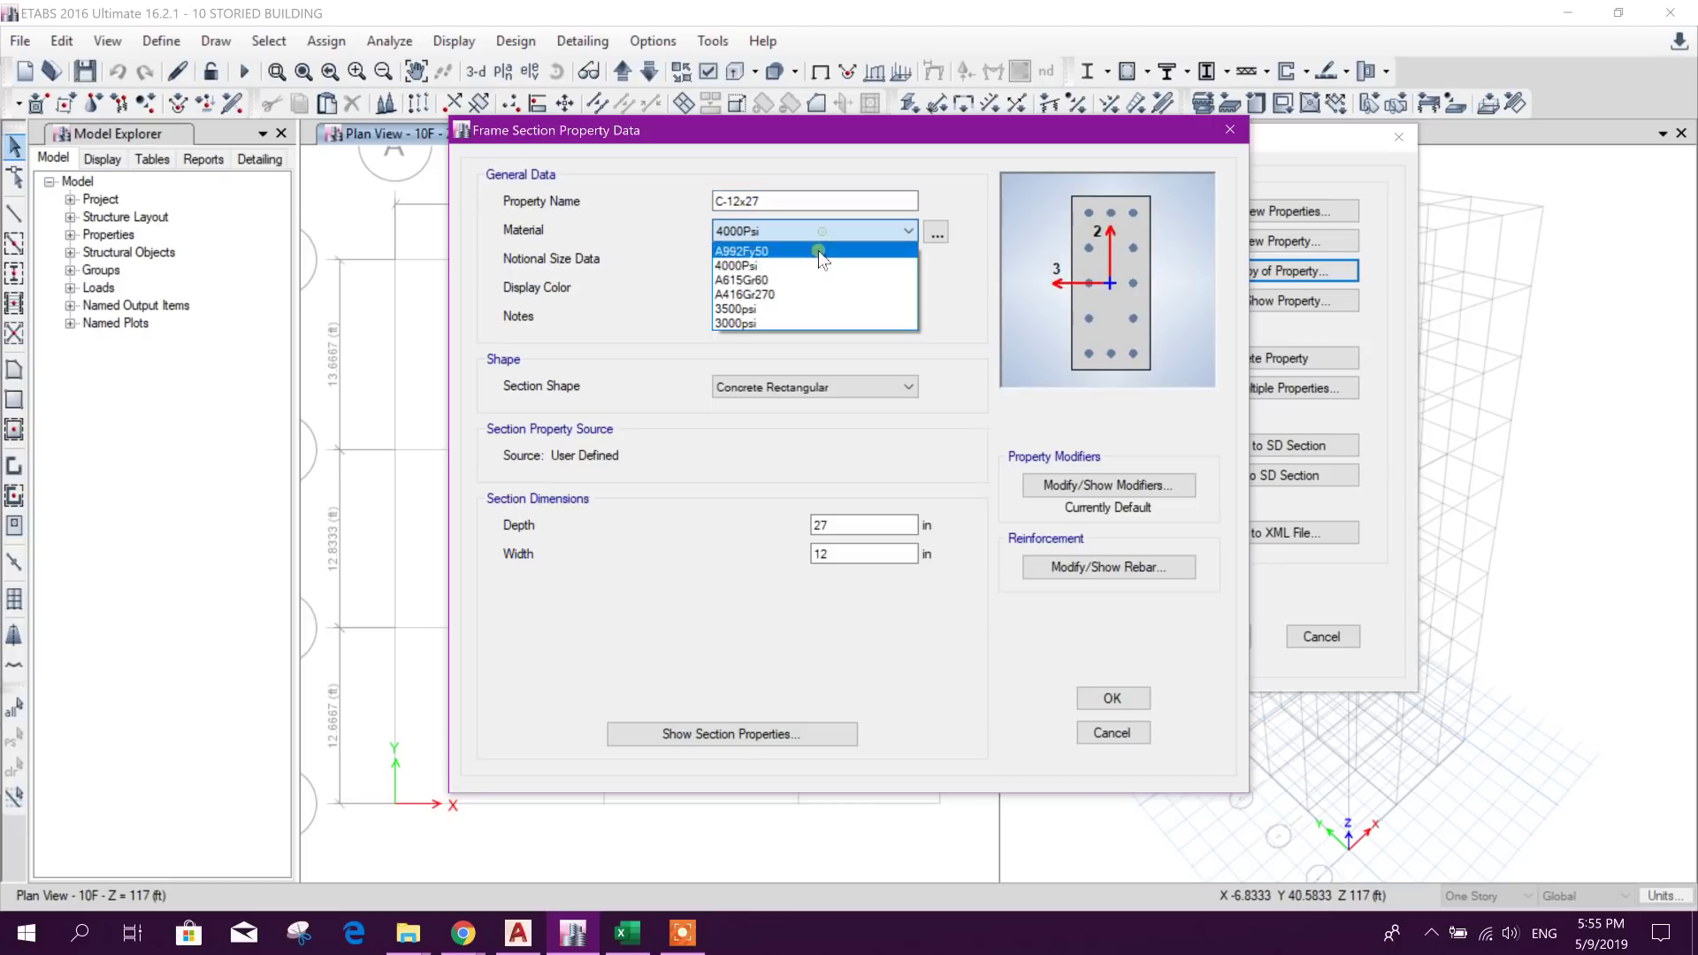
pyautogui.click(783, 309)
pyautogui.click(1109, 699)
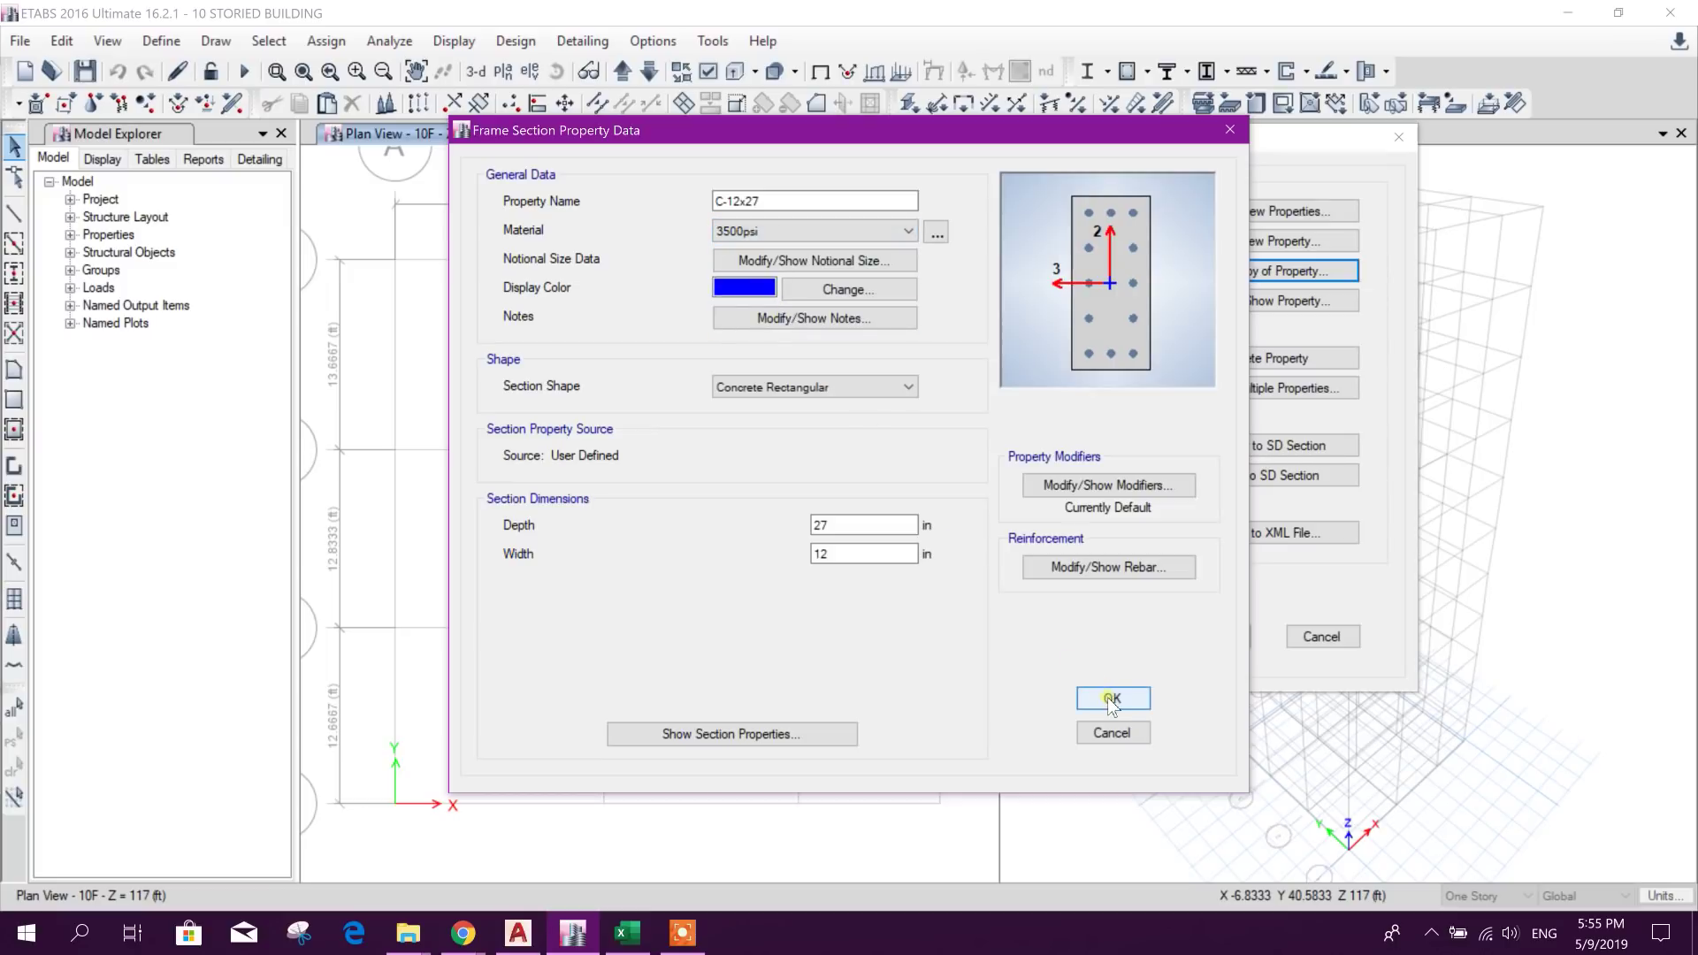
# Step: Change the material of the C-12x24 section to 3500psi
pyautogui.click(882, 397)
pyautogui.click(1220, 302)
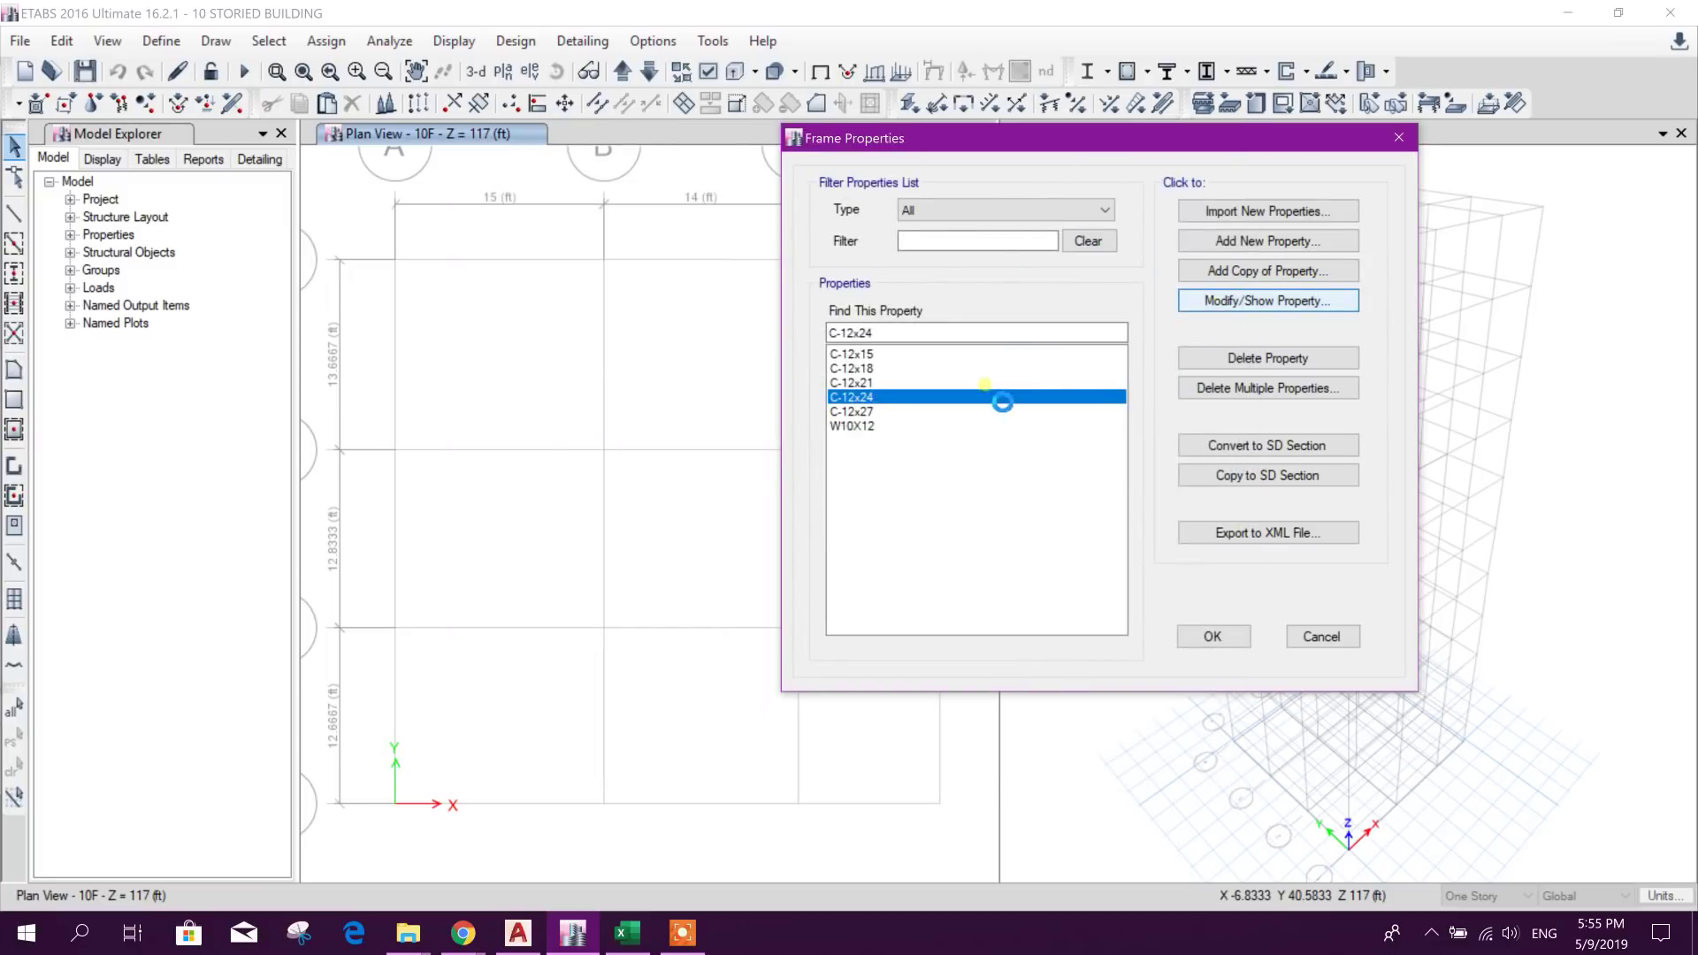
pyautogui.click(806, 233)
pyautogui.click(769, 305)
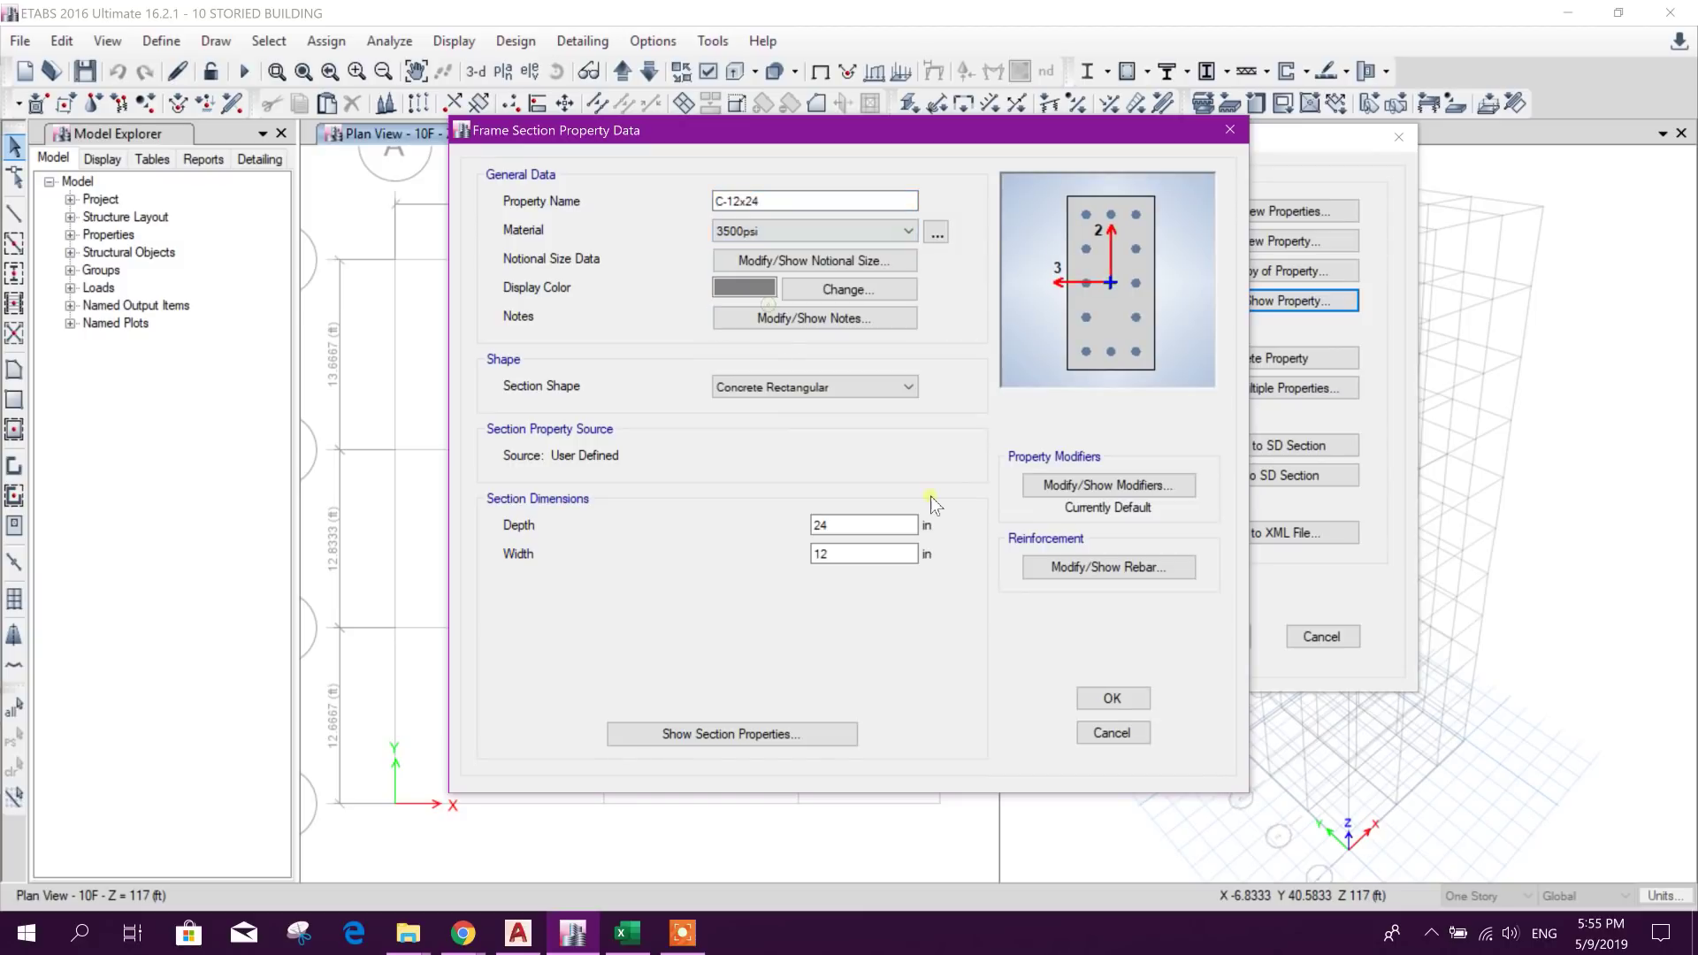
pyautogui.click(1111, 699)
# Step: Change the material of the C-12x21 section to 3500psi
pyautogui.click(876, 383)
pyautogui.click(1192, 301)
pyautogui.click(793, 230)
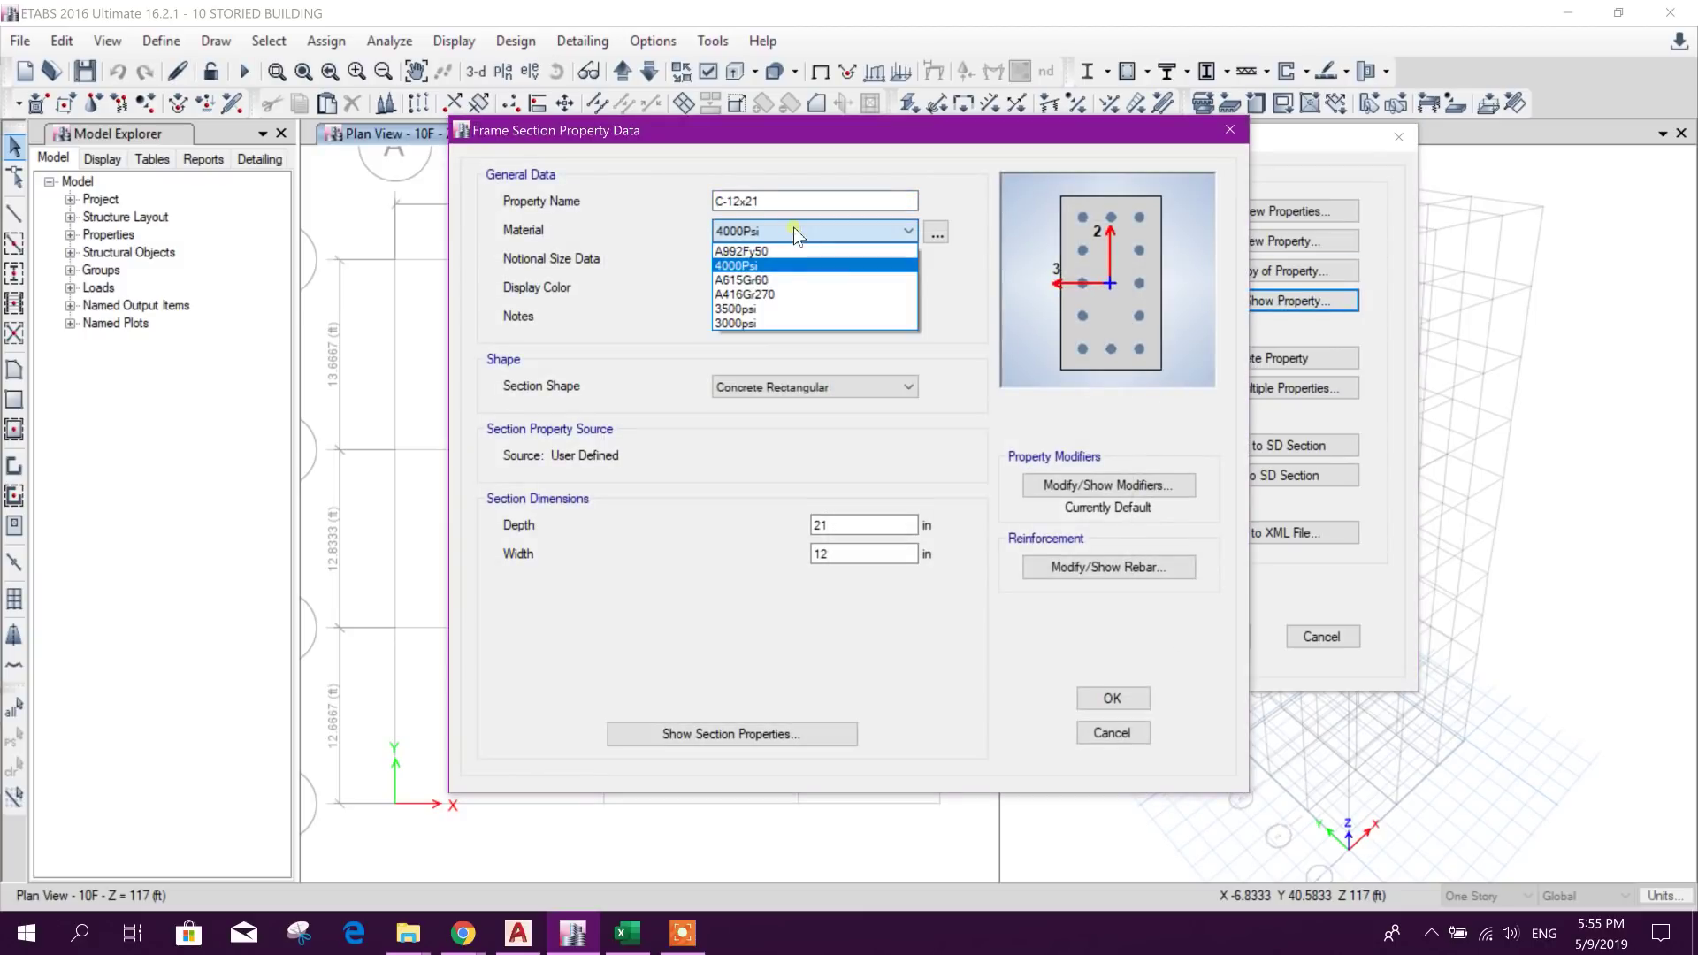
pyautogui.click(751, 309)
pyautogui.click(1111, 699)
# Step: Change the material of the C-12x18 section to 3500psi
pyautogui.click(900, 368)
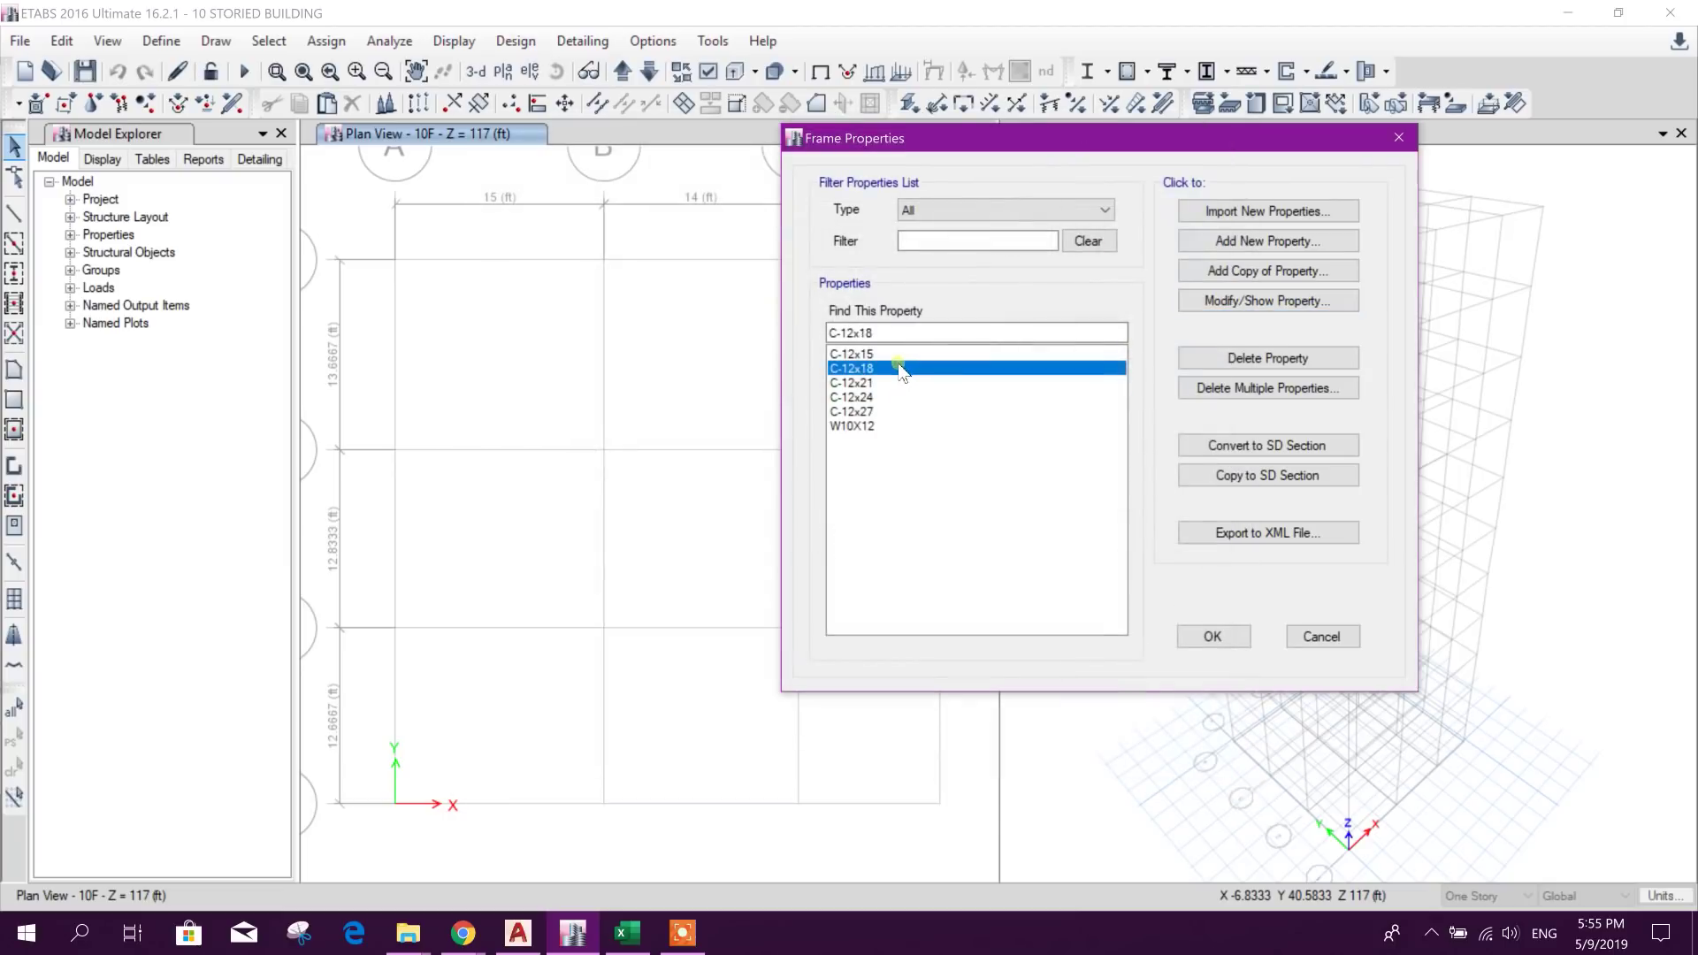
pyautogui.doubleClick(973, 372)
pyautogui.click(862, 232)
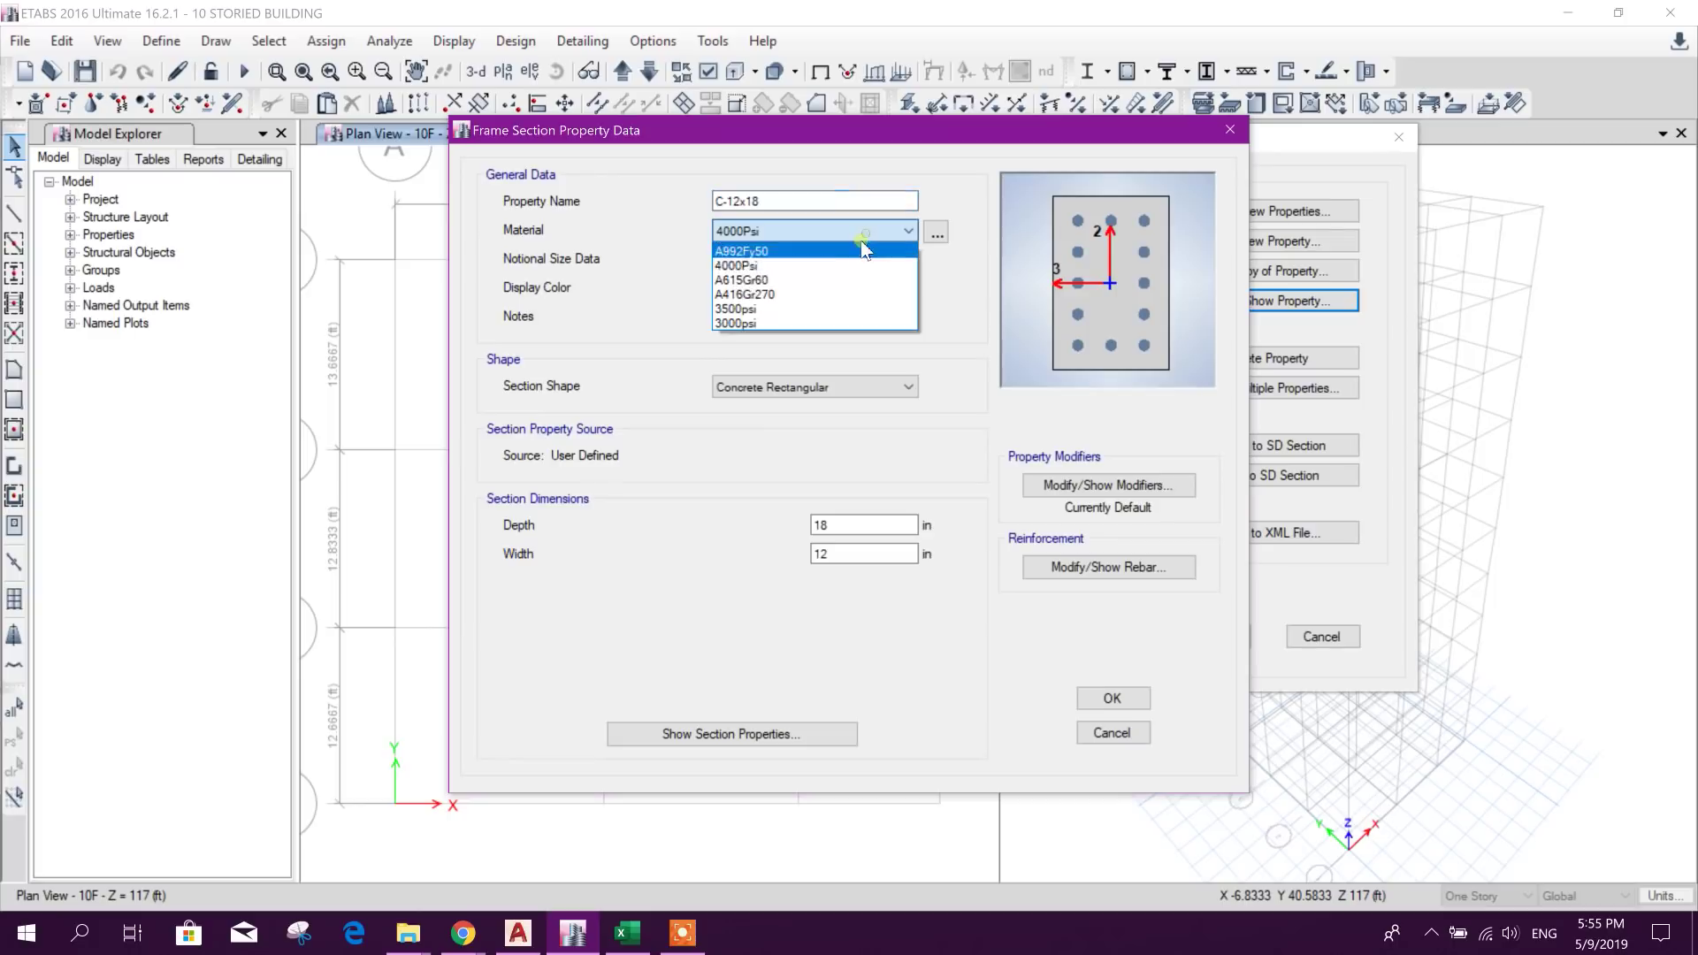
pyautogui.click(795, 308)
pyautogui.click(1111, 699)
# Step: Change the material of the C-12x15 section to 3500psi
pyautogui.click(858, 354)
pyautogui.click(1187, 300)
pyautogui.click(862, 231)
pyautogui.click(766, 309)
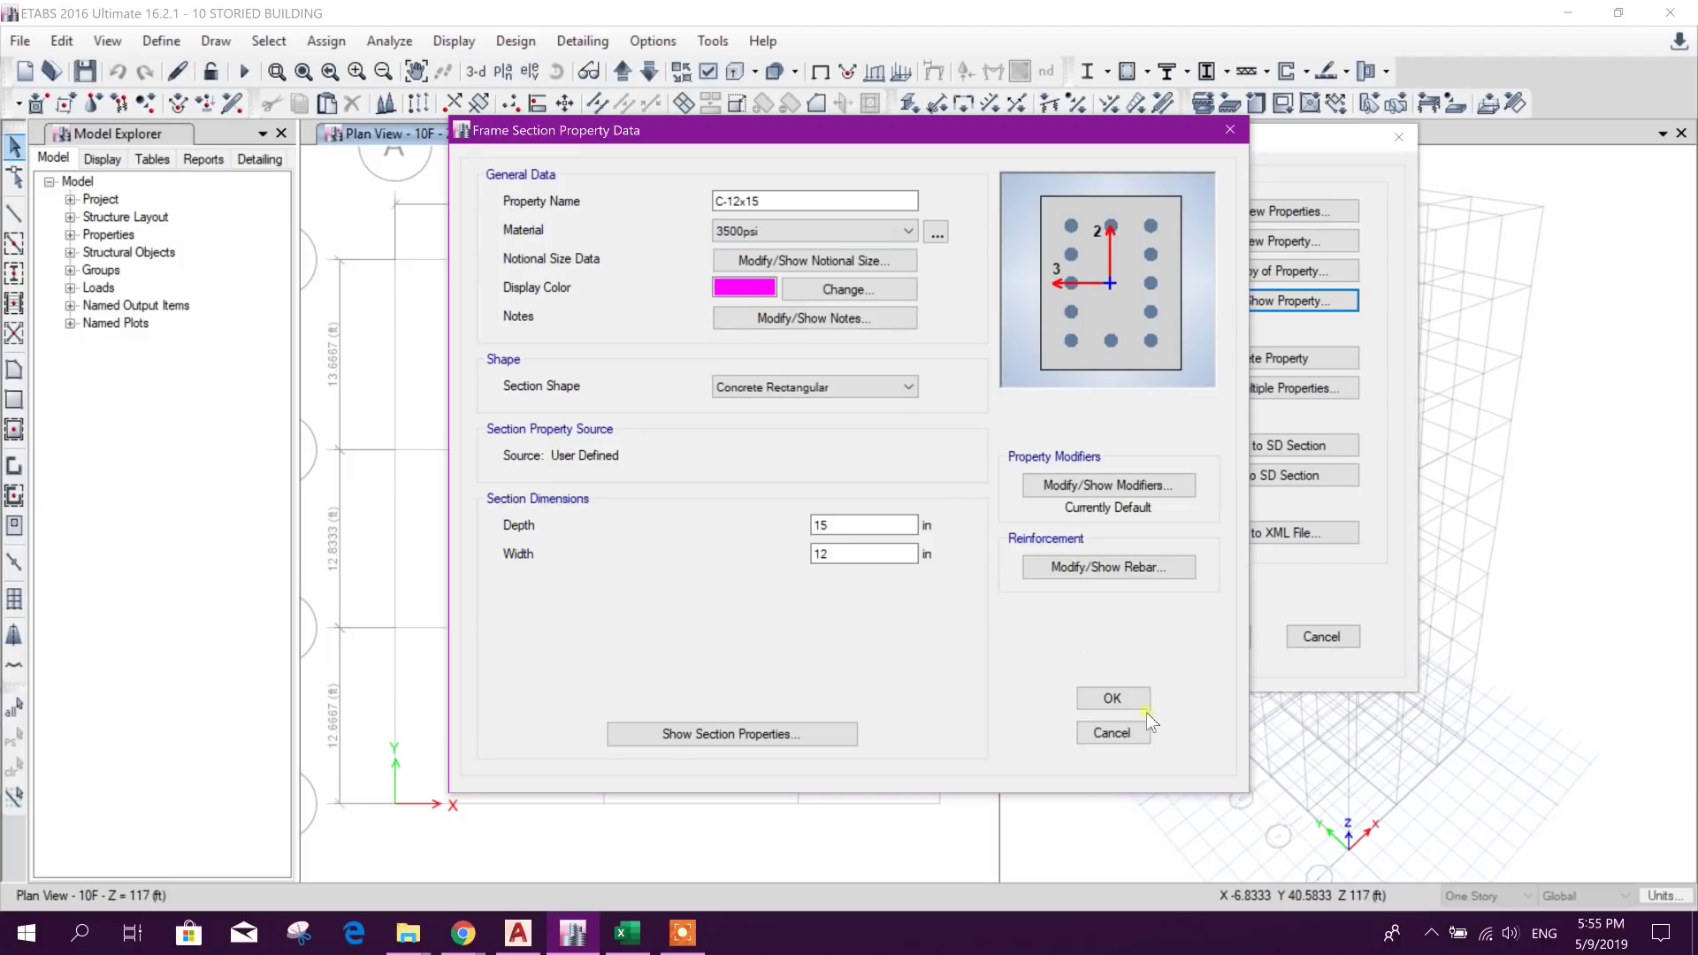
pyautogui.click(1116, 700)
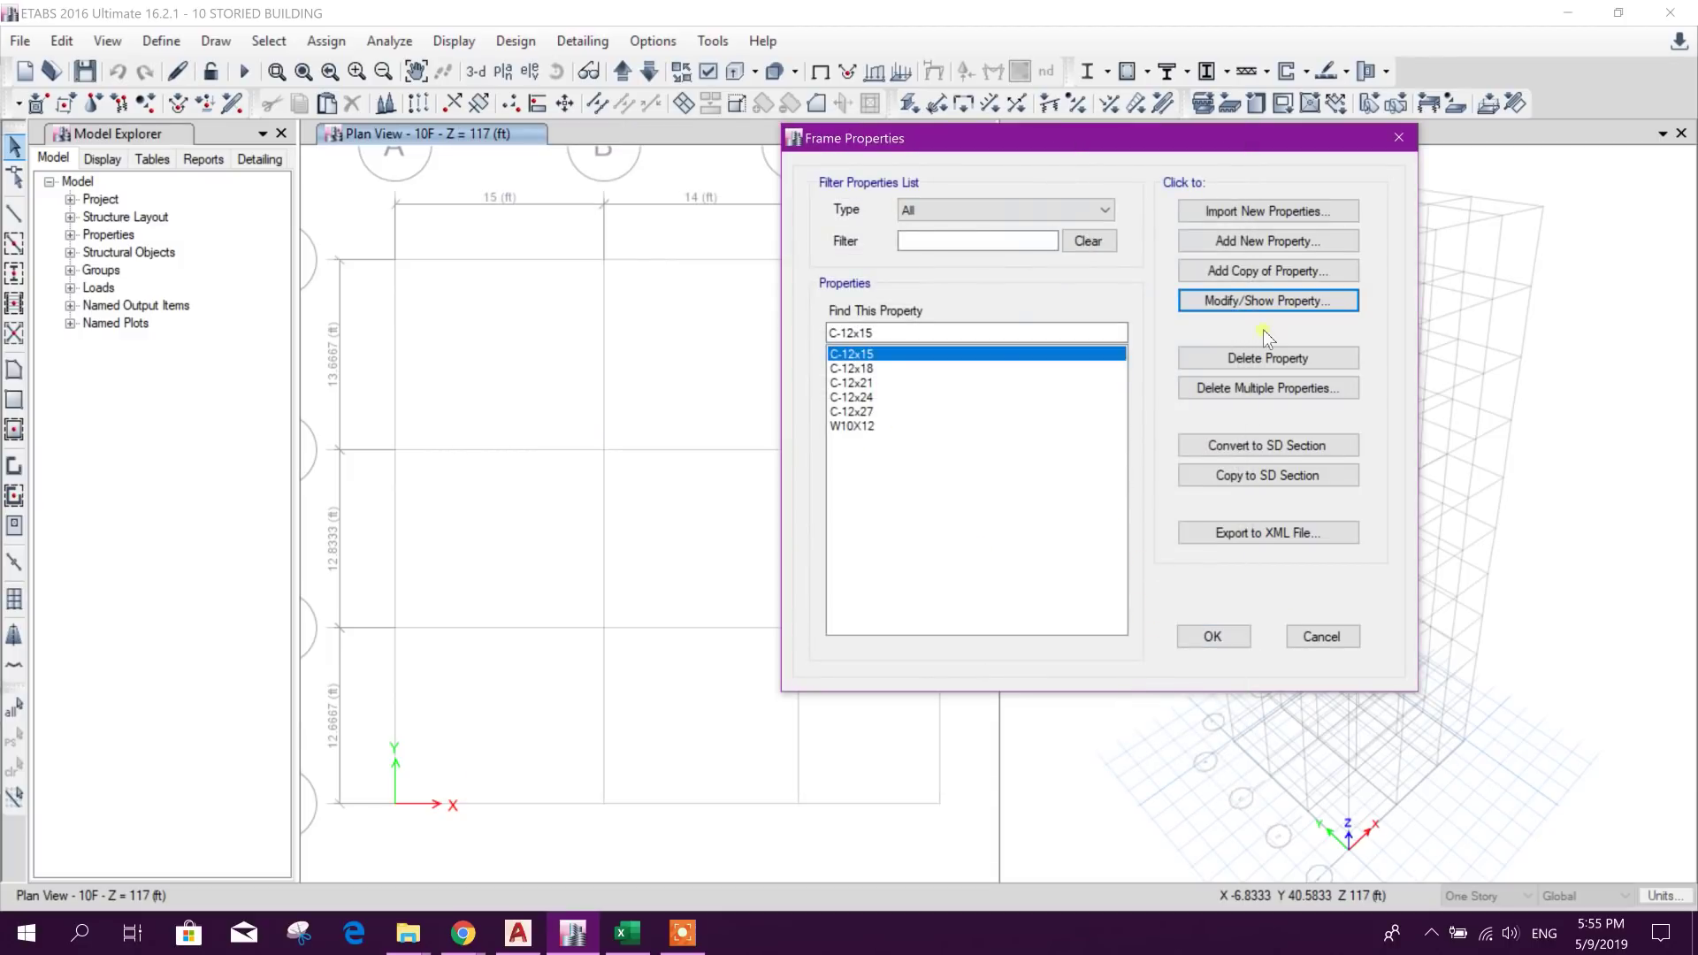
# Step: Copy the C-12x27 section as grade beam GB-12x15 with 3000psi material, a depth of 15 in and a width of 12 in
pyautogui.click(878, 411)
pyautogui.click(887, 353)
pyautogui.click(878, 411)
pyautogui.click(1249, 271)
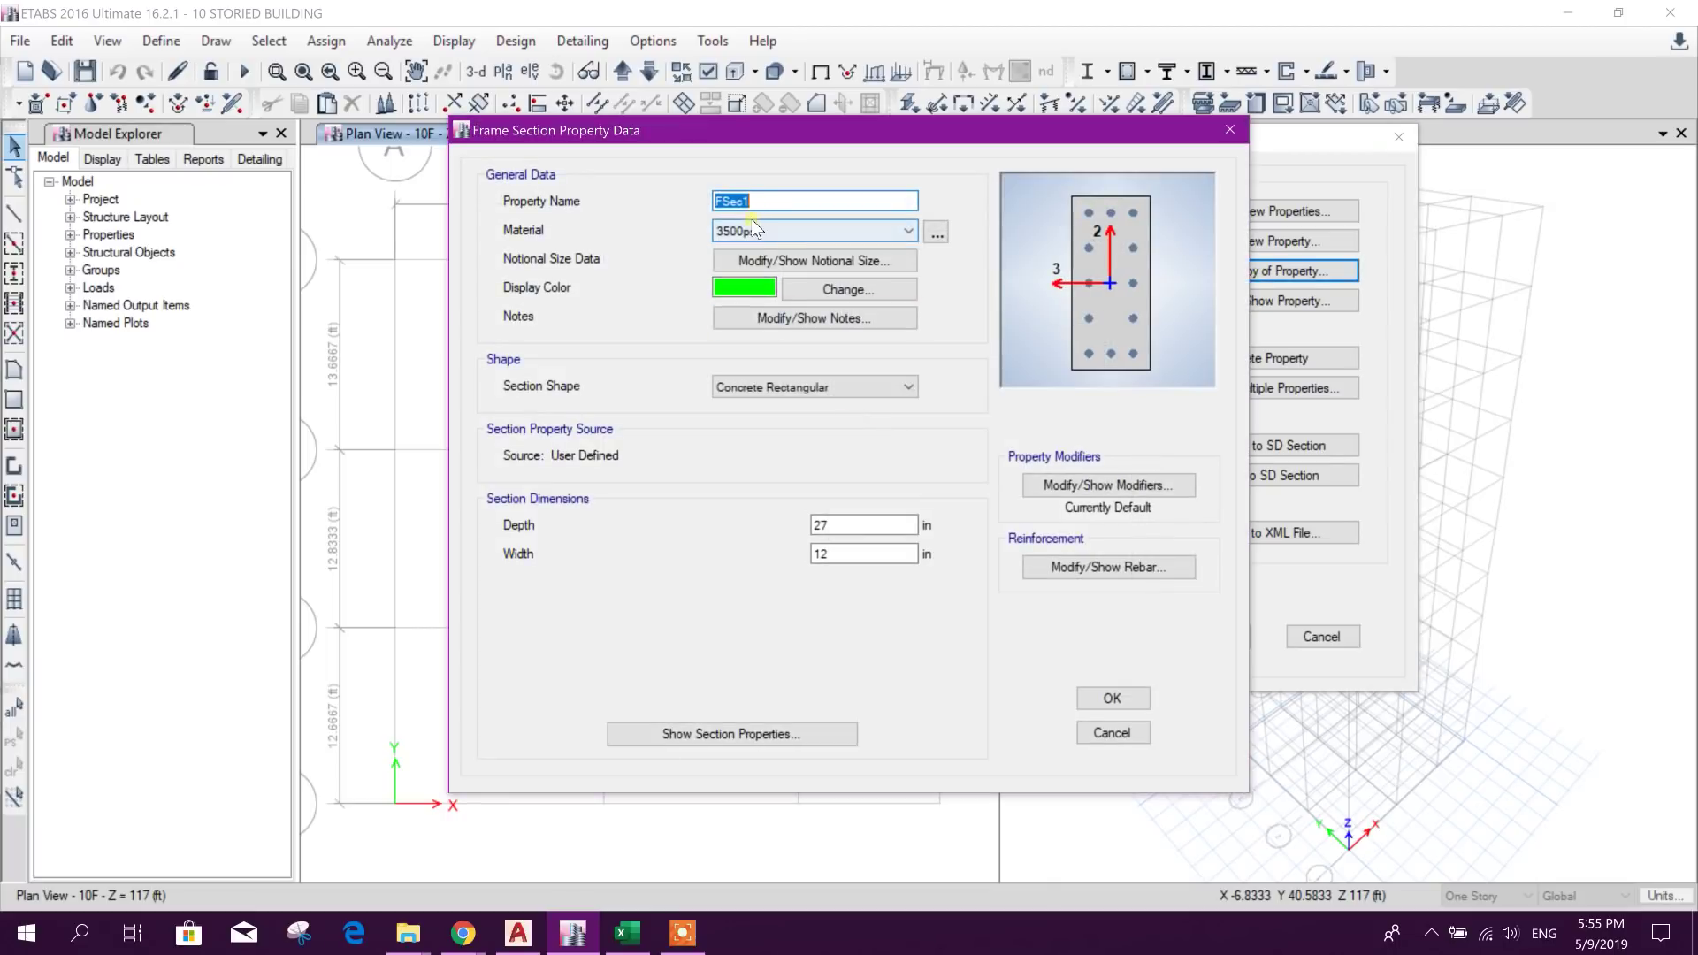
pyautogui.click(753, 229)
pyautogui.click(754, 324)
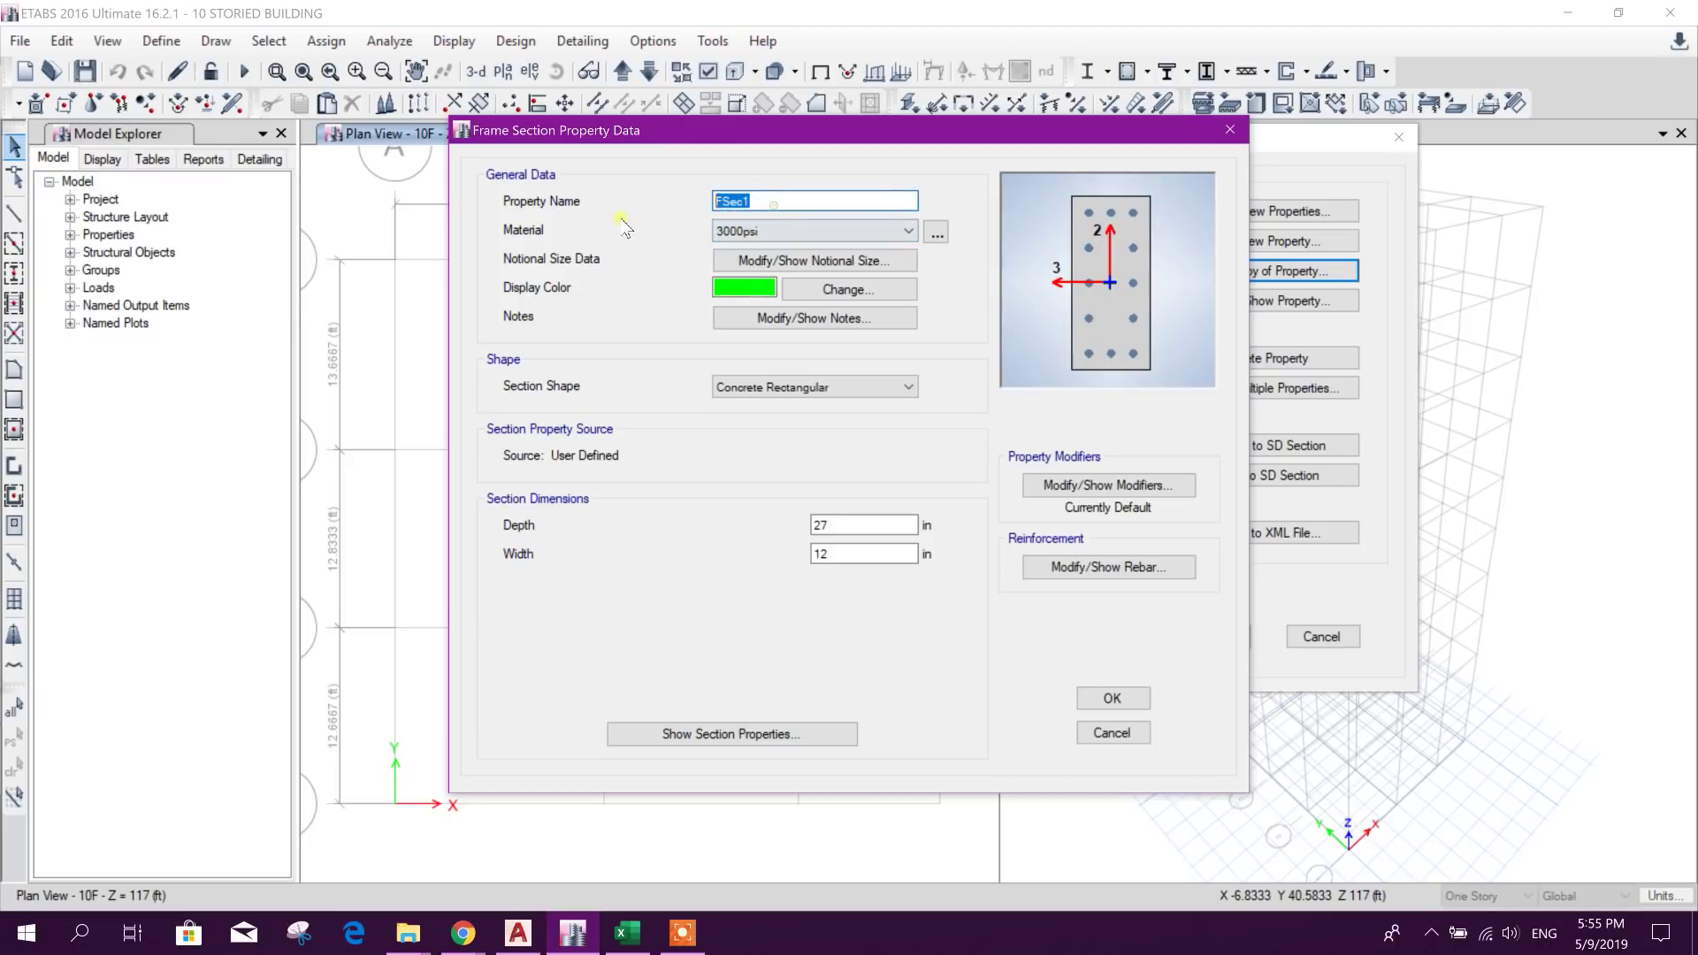
pyautogui.write('GB-12x15')
pyautogui.doubleClick(826, 525)
pyautogui.write('1')
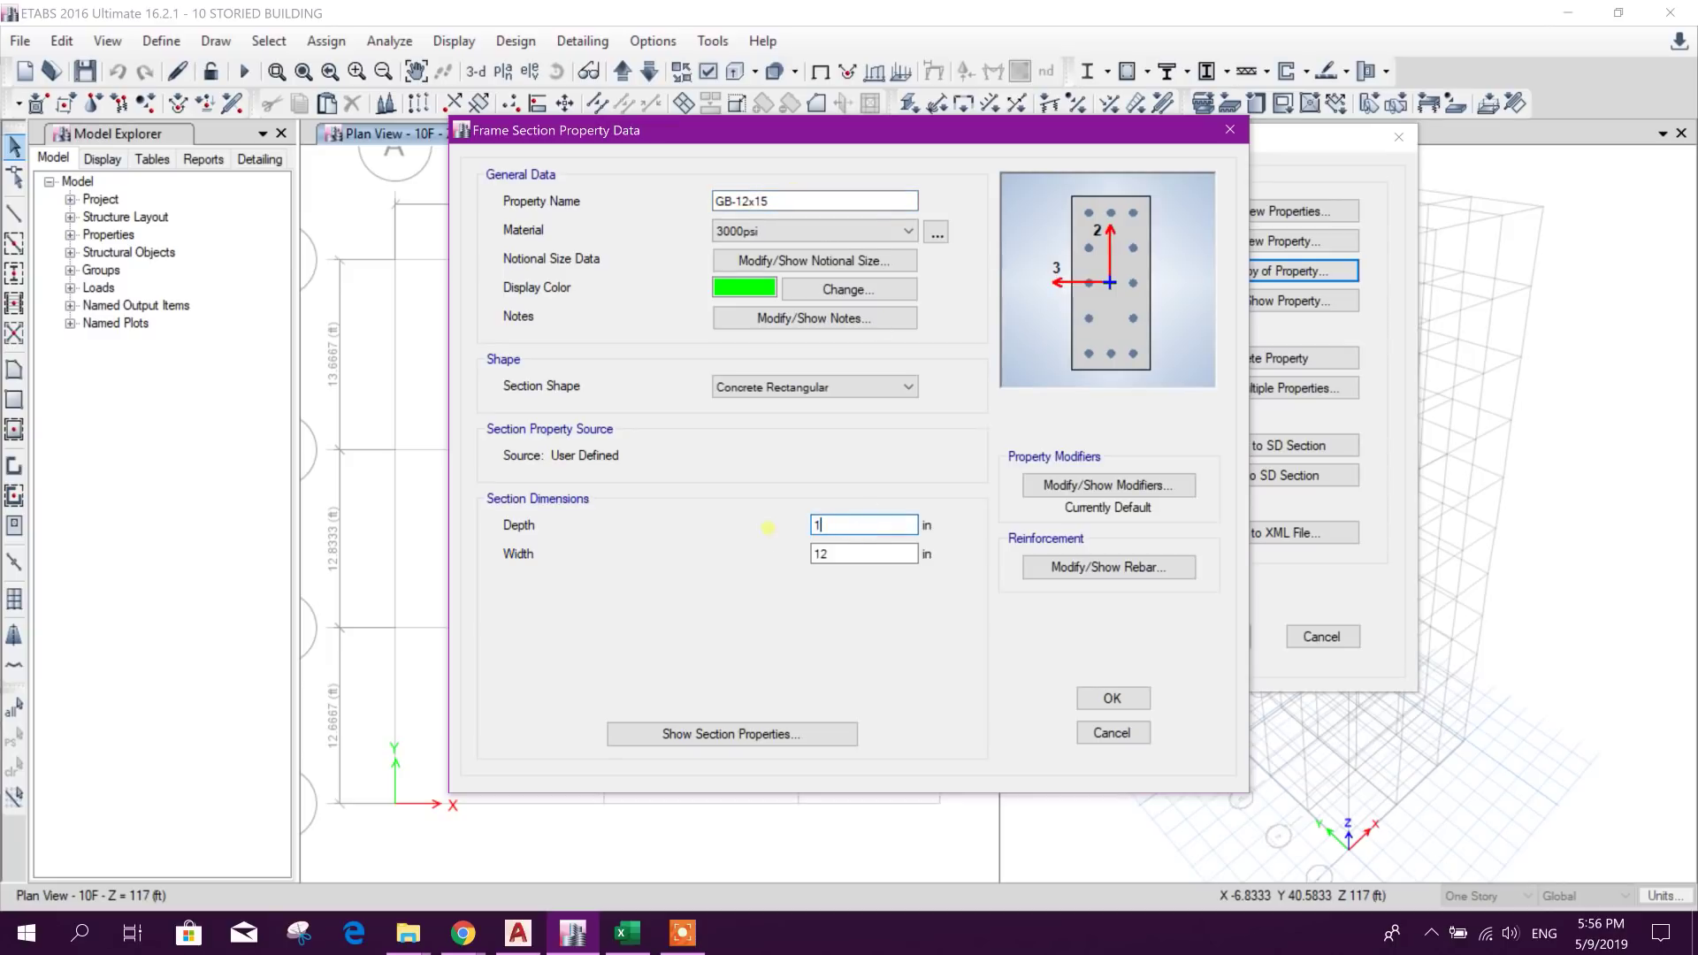
pyautogui.write('5')
pyautogui.click(844, 553)
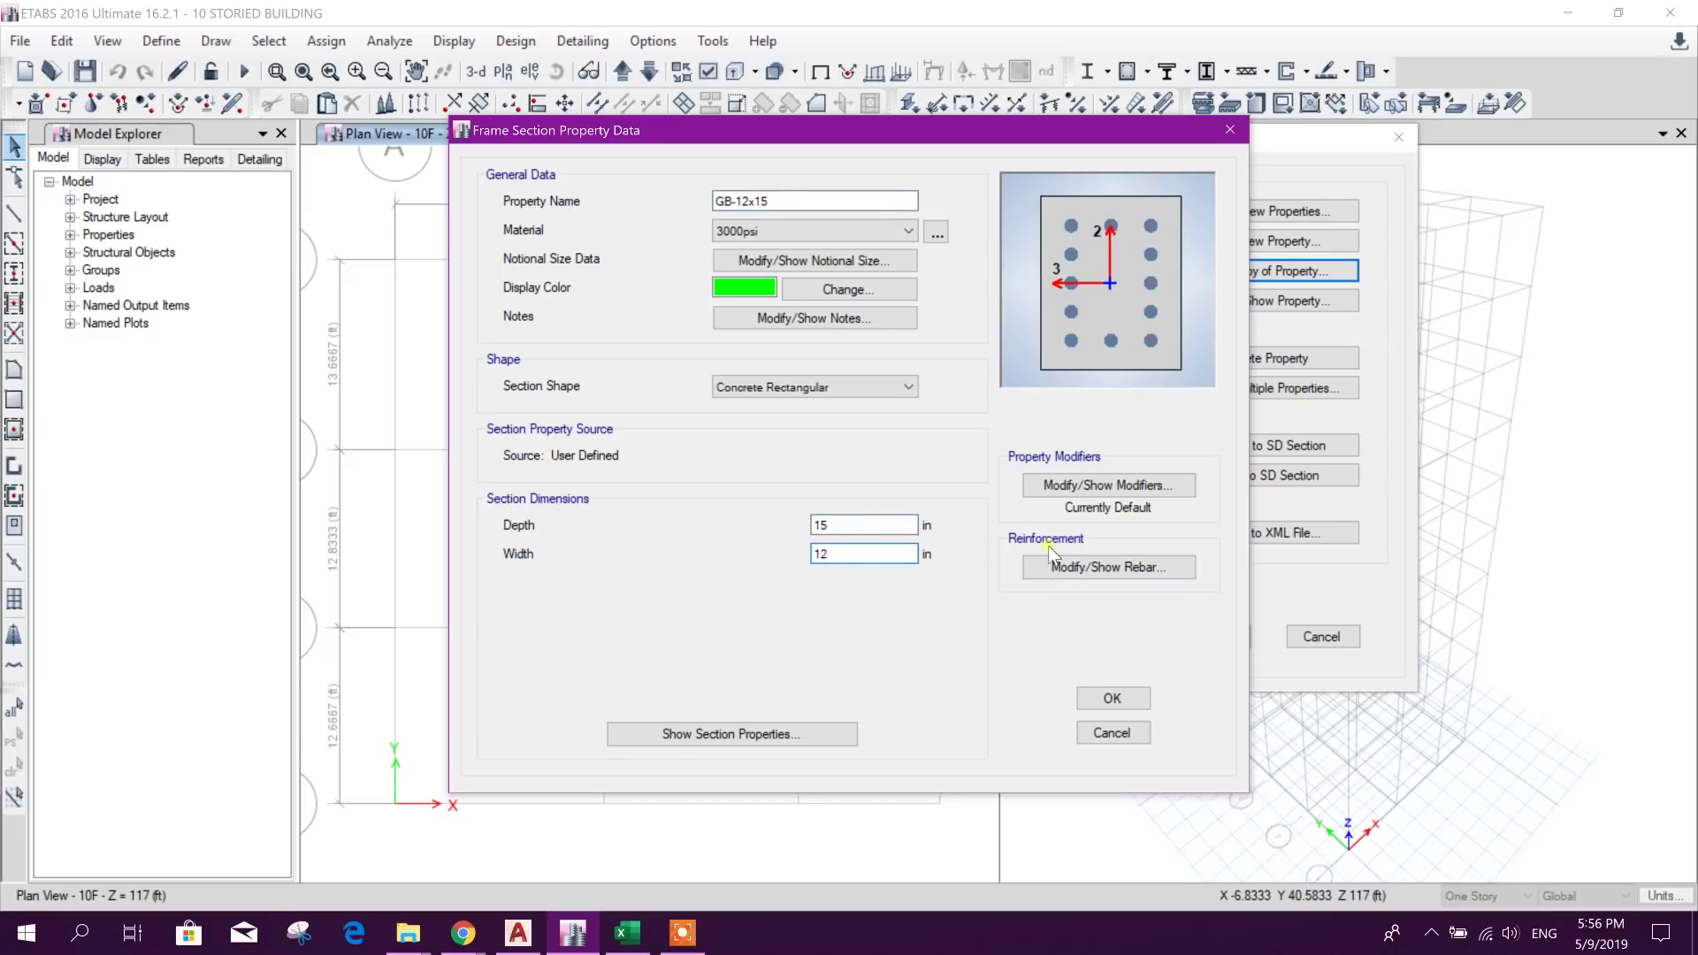
# Step: Set the GB-12x15 reinforcement design type to M3 Design Only (Beam), check the top and bottom bar covers, and accept the section
pyautogui.click(1052, 565)
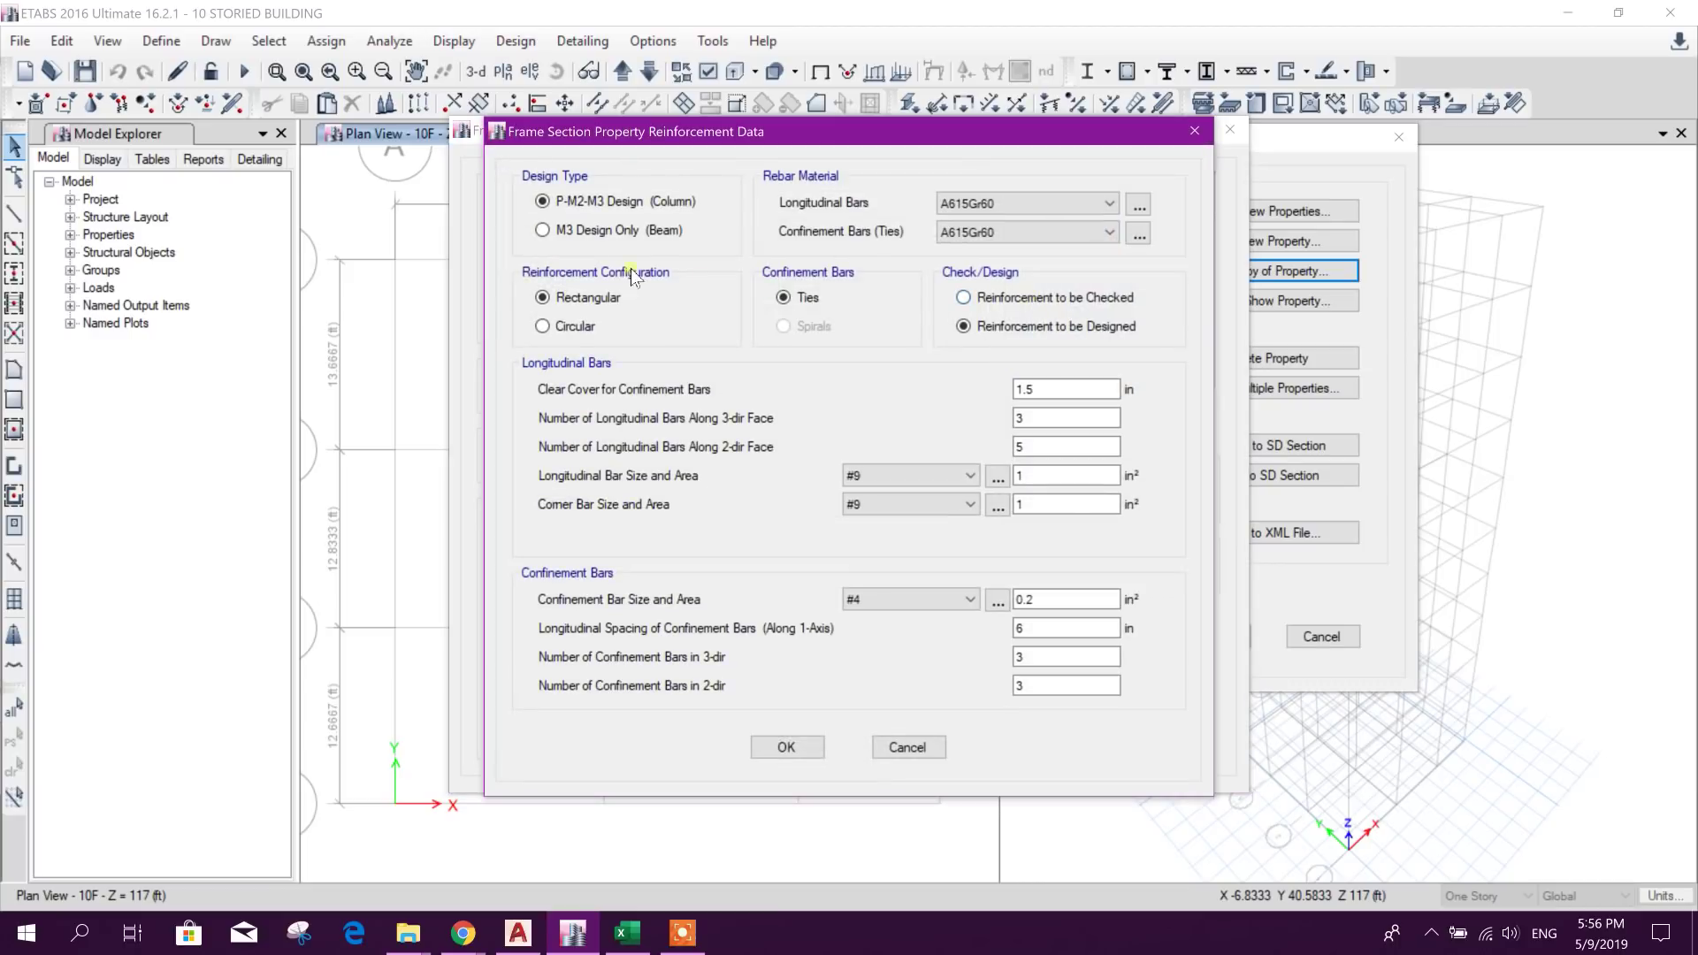
pyautogui.click(611, 232)
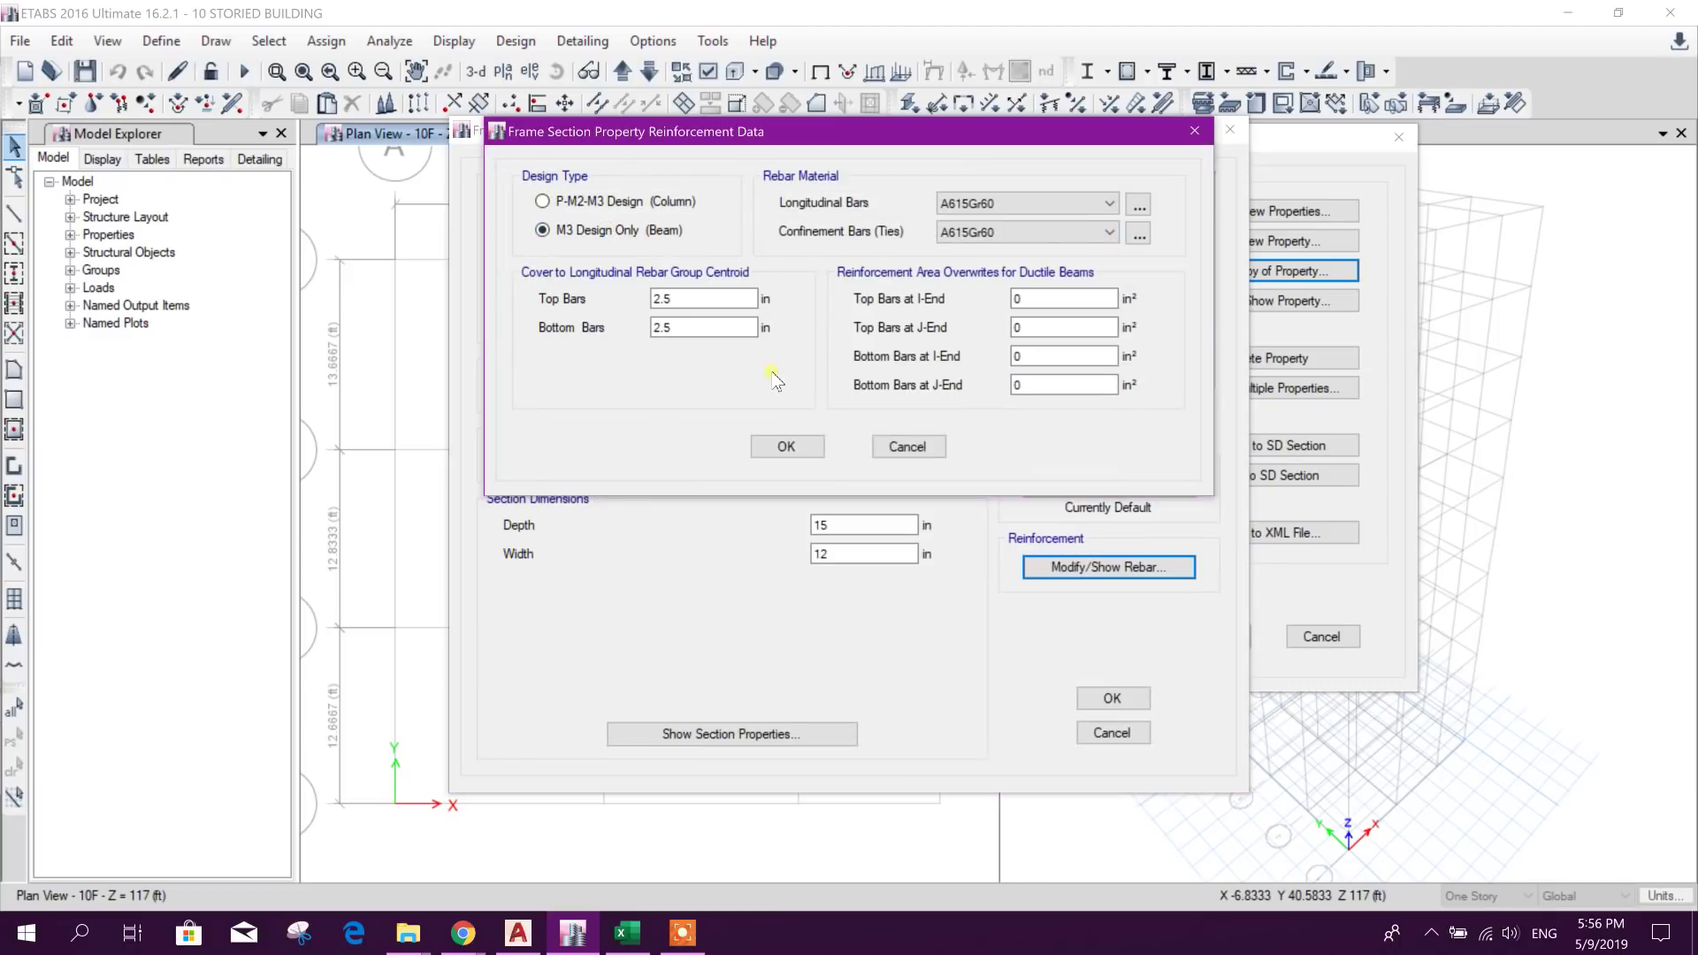
pyautogui.click(698, 298)
pyautogui.click(707, 328)
pyautogui.click(812, 455)
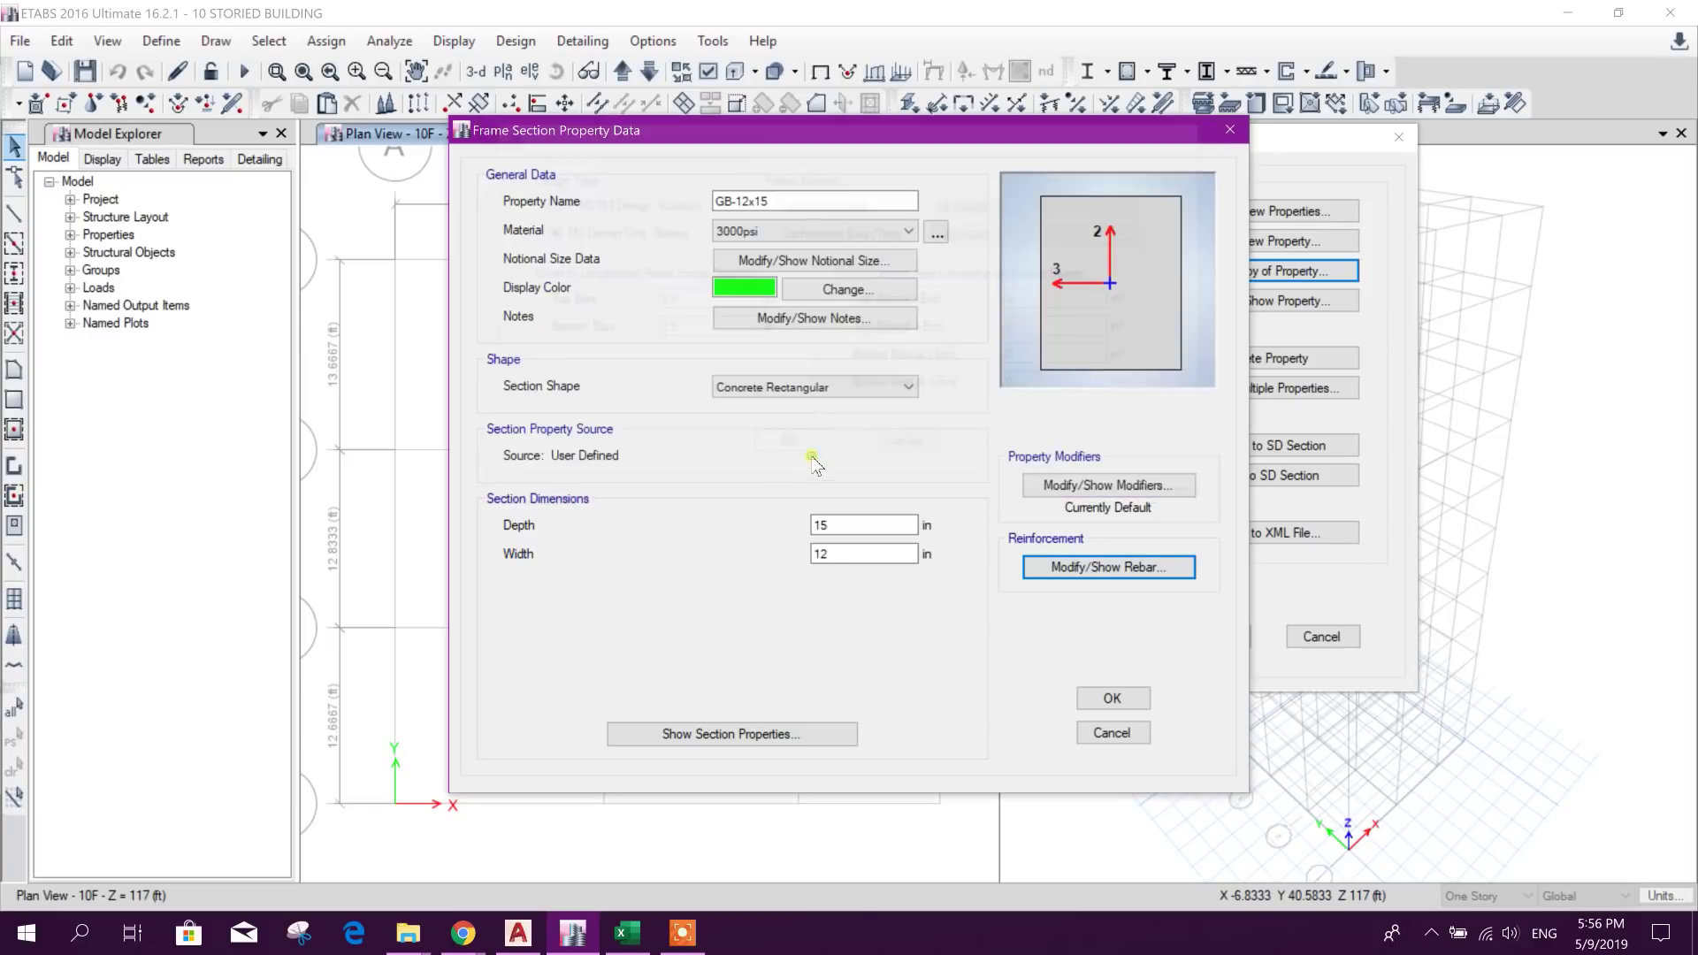
pyautogui.click(1109, 698)
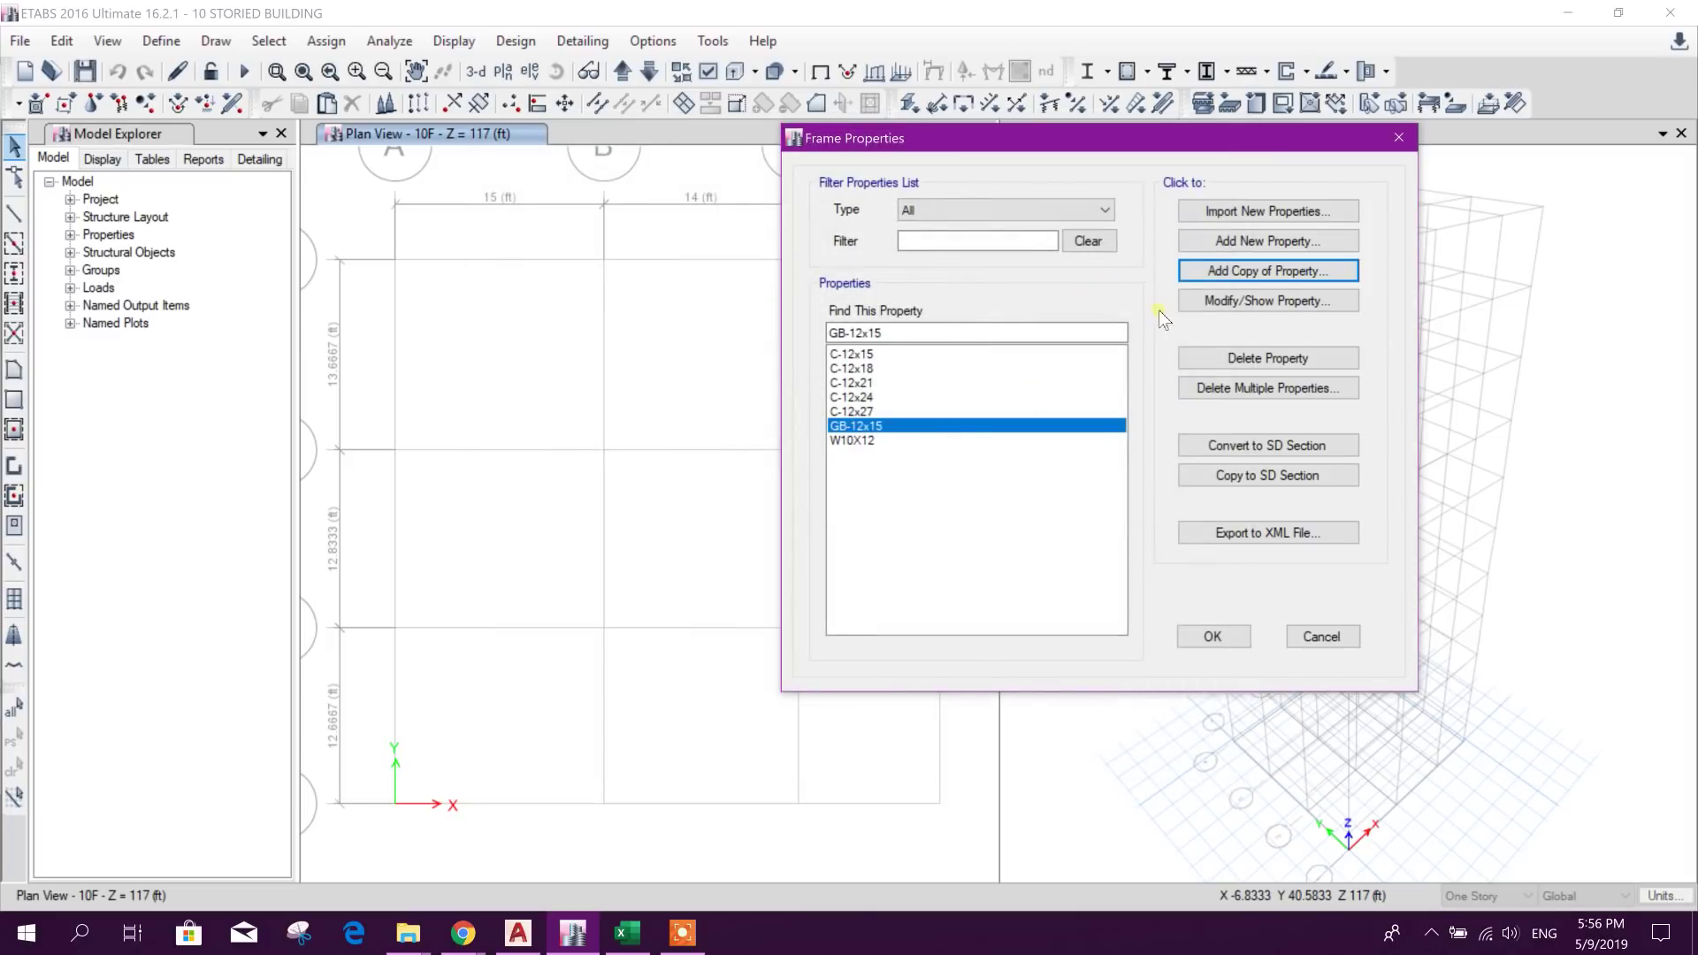
# Step: Copy the GB-12x15 section as GB-12x18 with a depth of 18 in and a width of 12 in
pyautogui.click(1206, 274)
pyautogui.write('GB-12x18')
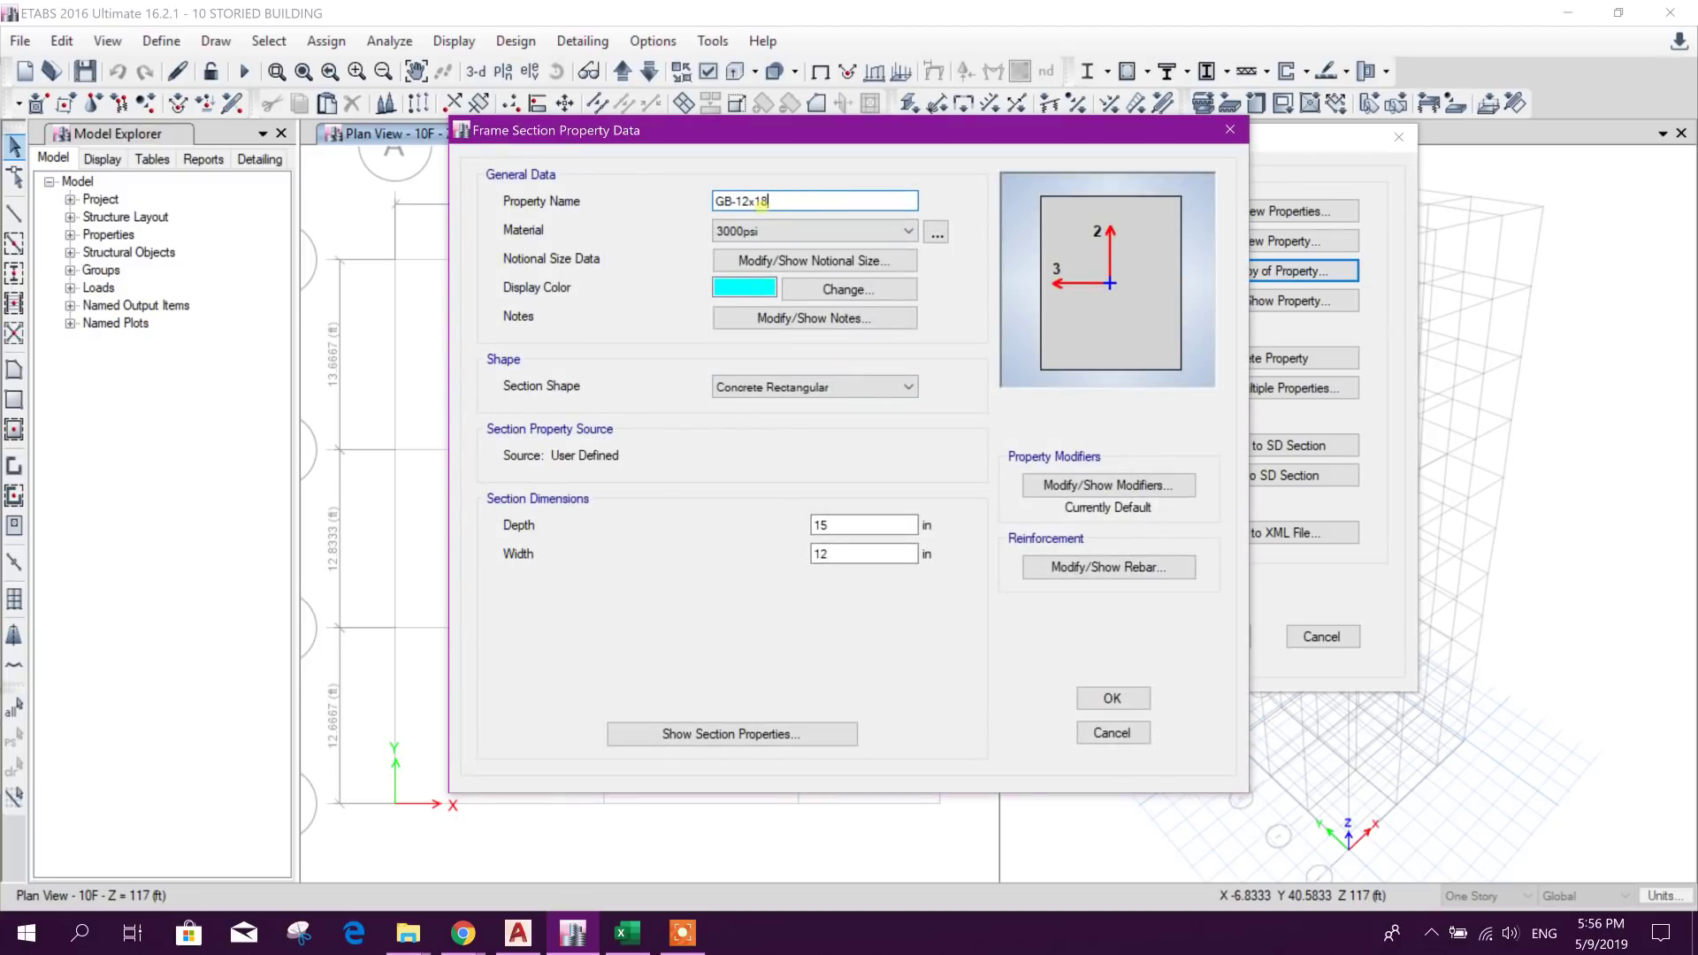
pyautogui.doubleClick(849, 525)
pyautogui.write('18')
pyautogui.press('Tab')
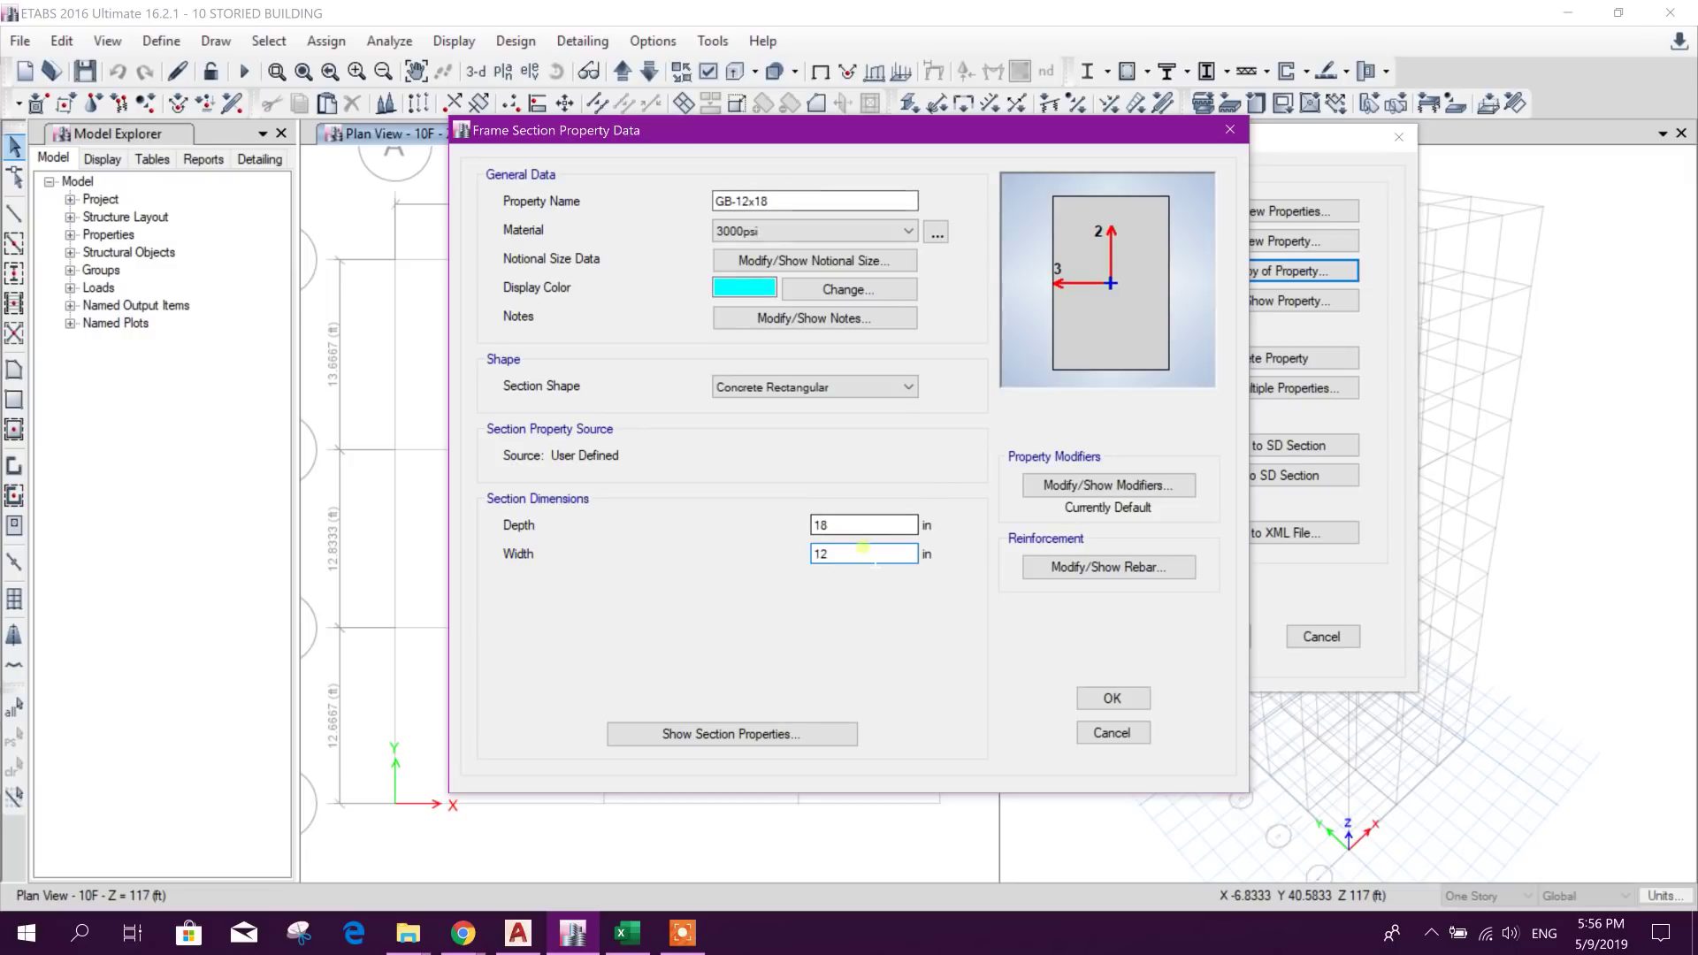
pyautogui.moveTo(876, 133); pyautogui.dragTo(915, 122)
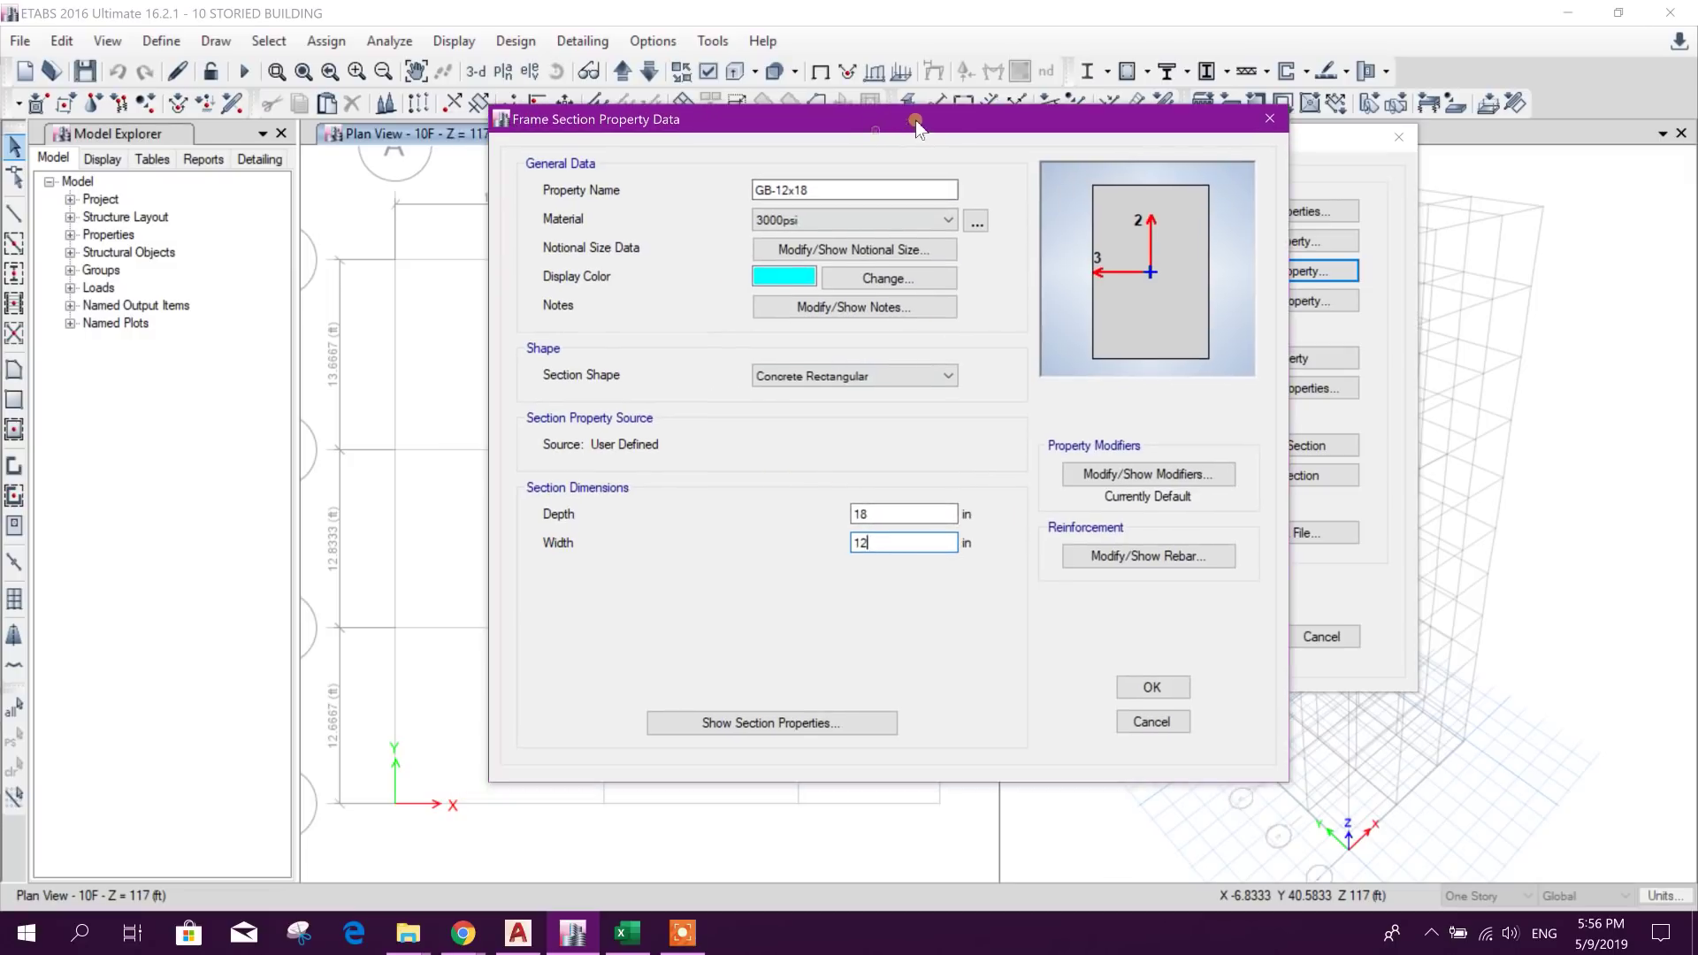
pyautogui.click(1151, 682)
# Step: Copy the GB-12x18 section as beam B-10x15 with a depth of 15 in and a width of 10 in
pyautogui.click(1284, 271)
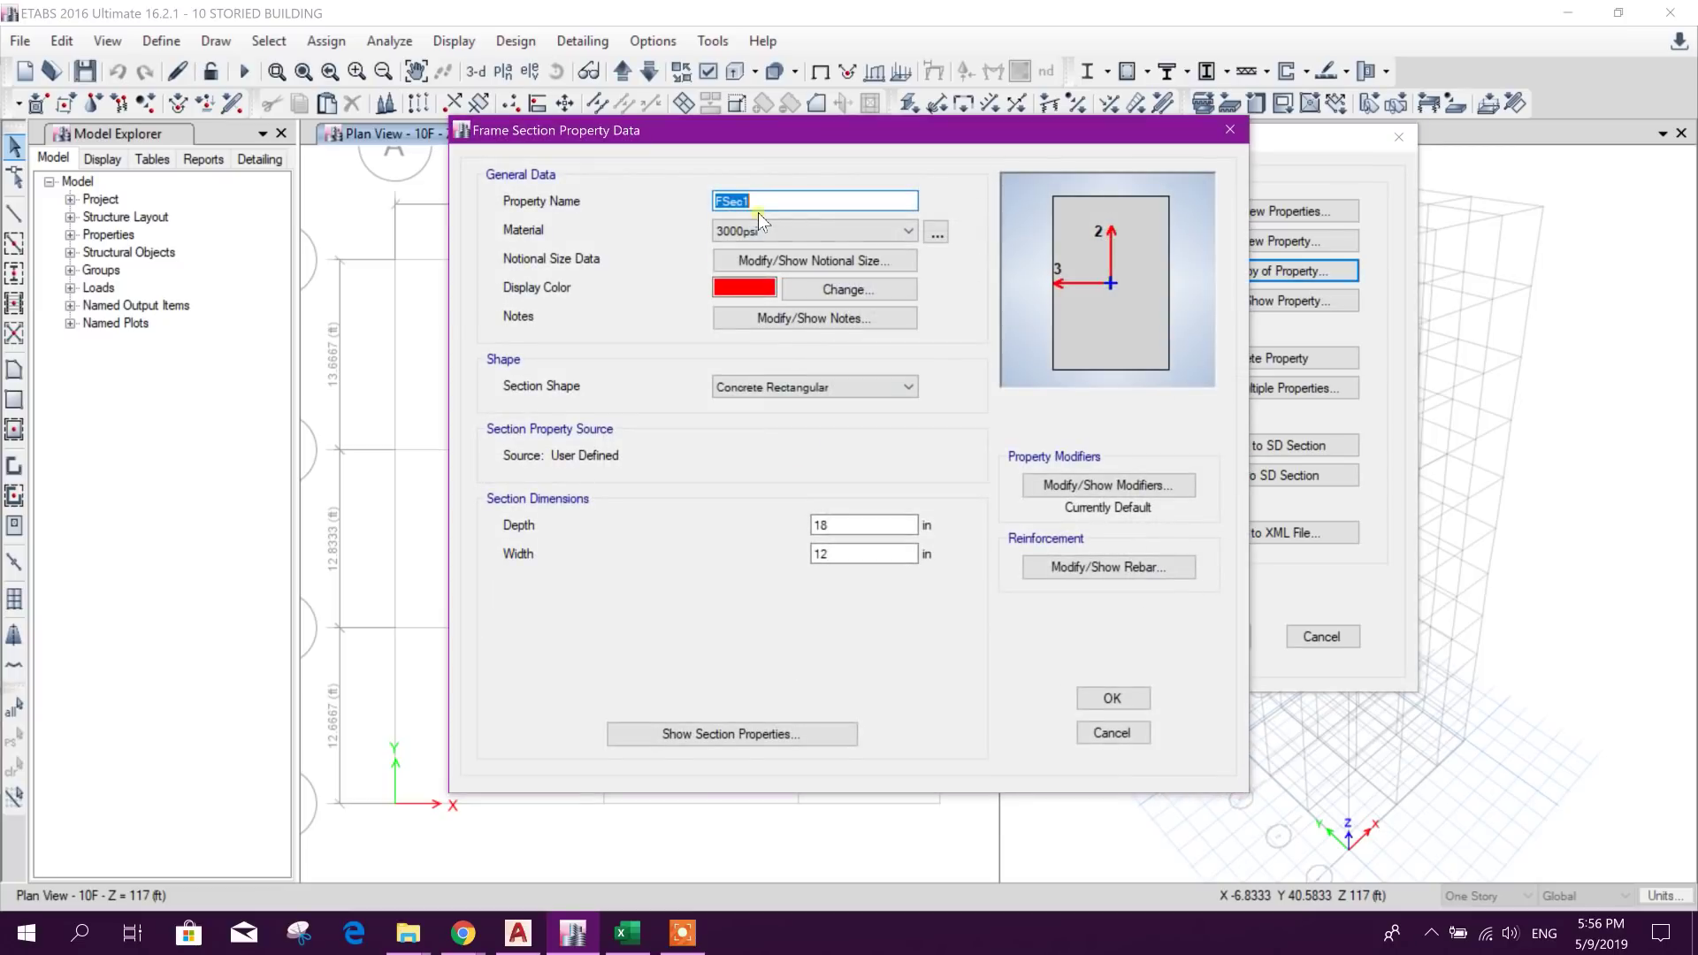
pyautogui.write('B-10x15')
pyautogui.doubleClick(821, 524)
pyautogui.write('15')
pyautogui.press('Tab')
pyautogui.write('1')
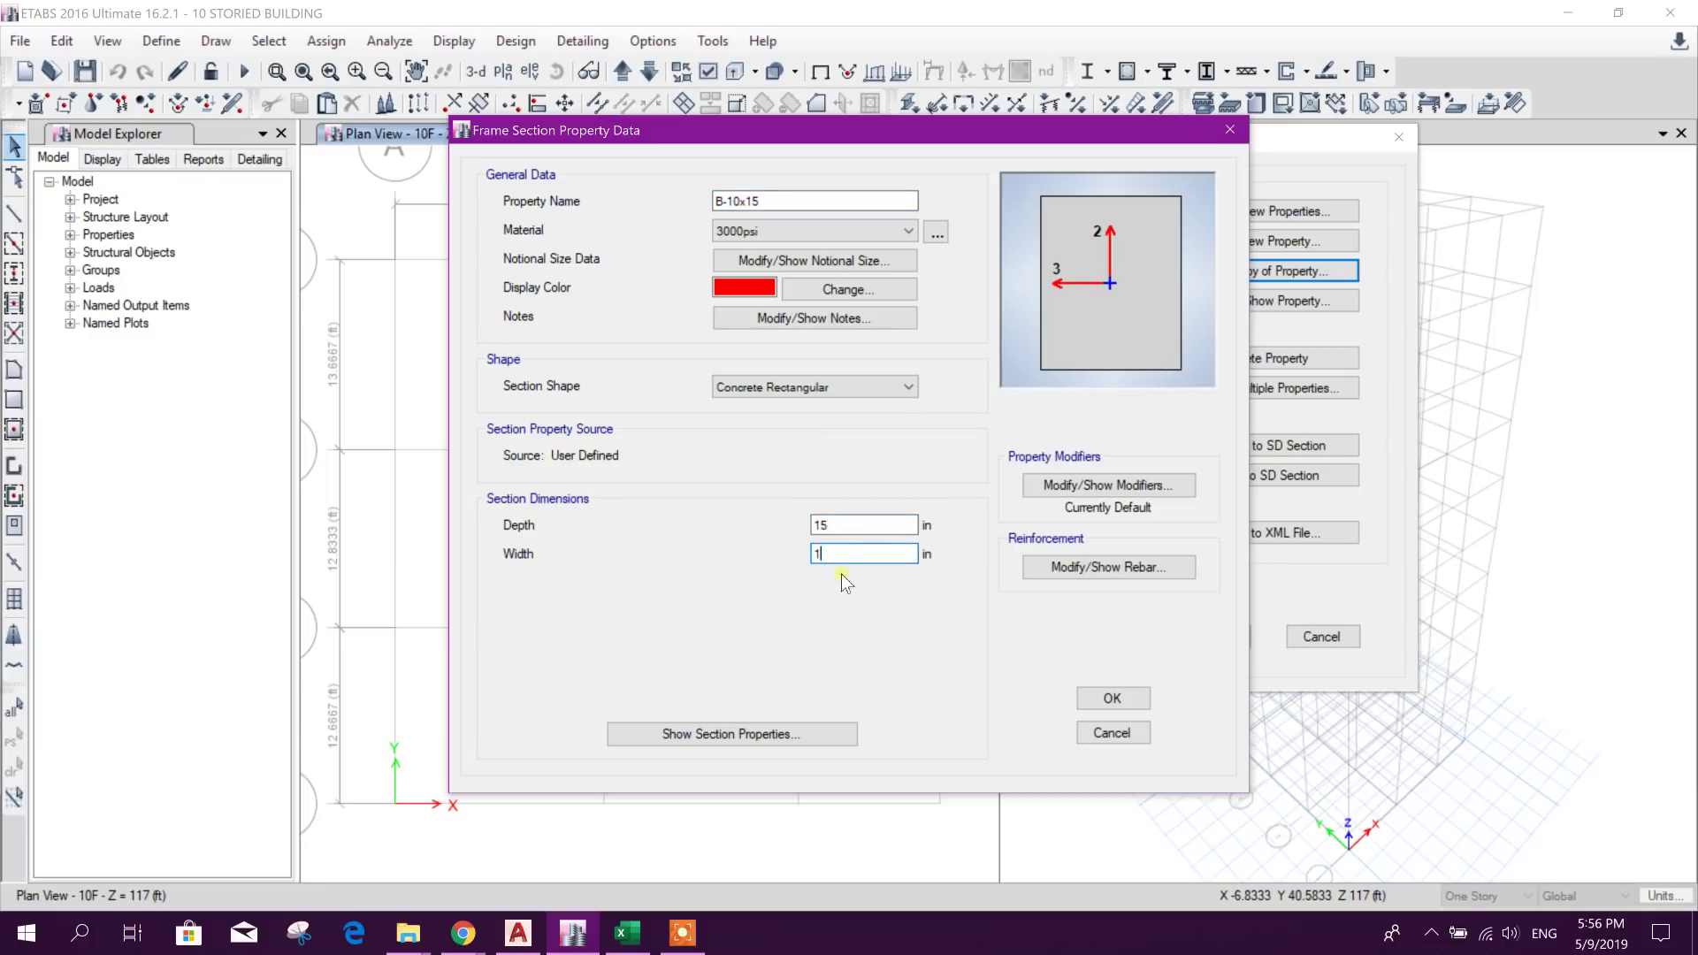
pyautogui.write('0')
pyautogui.click(893, 530)
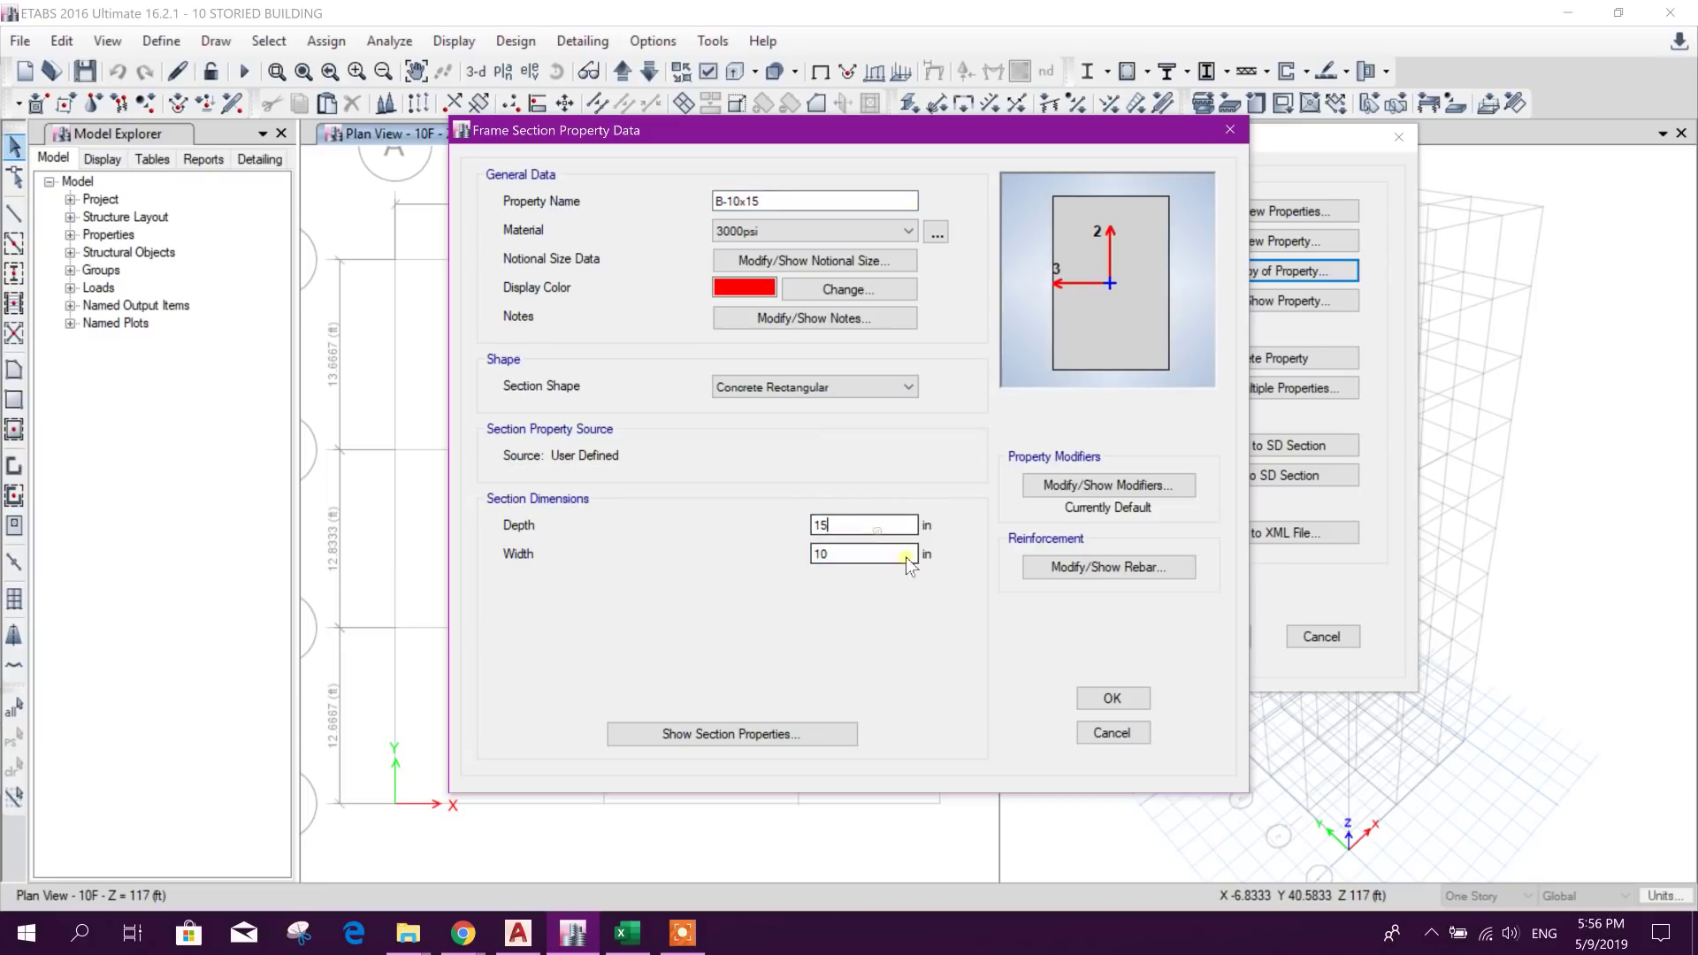
pyautogui.click(1089, 699)
# Step: Copy the B-10x15 section as B-10x18 with a depth of 18 in
pyautogui.click(1255, 271)
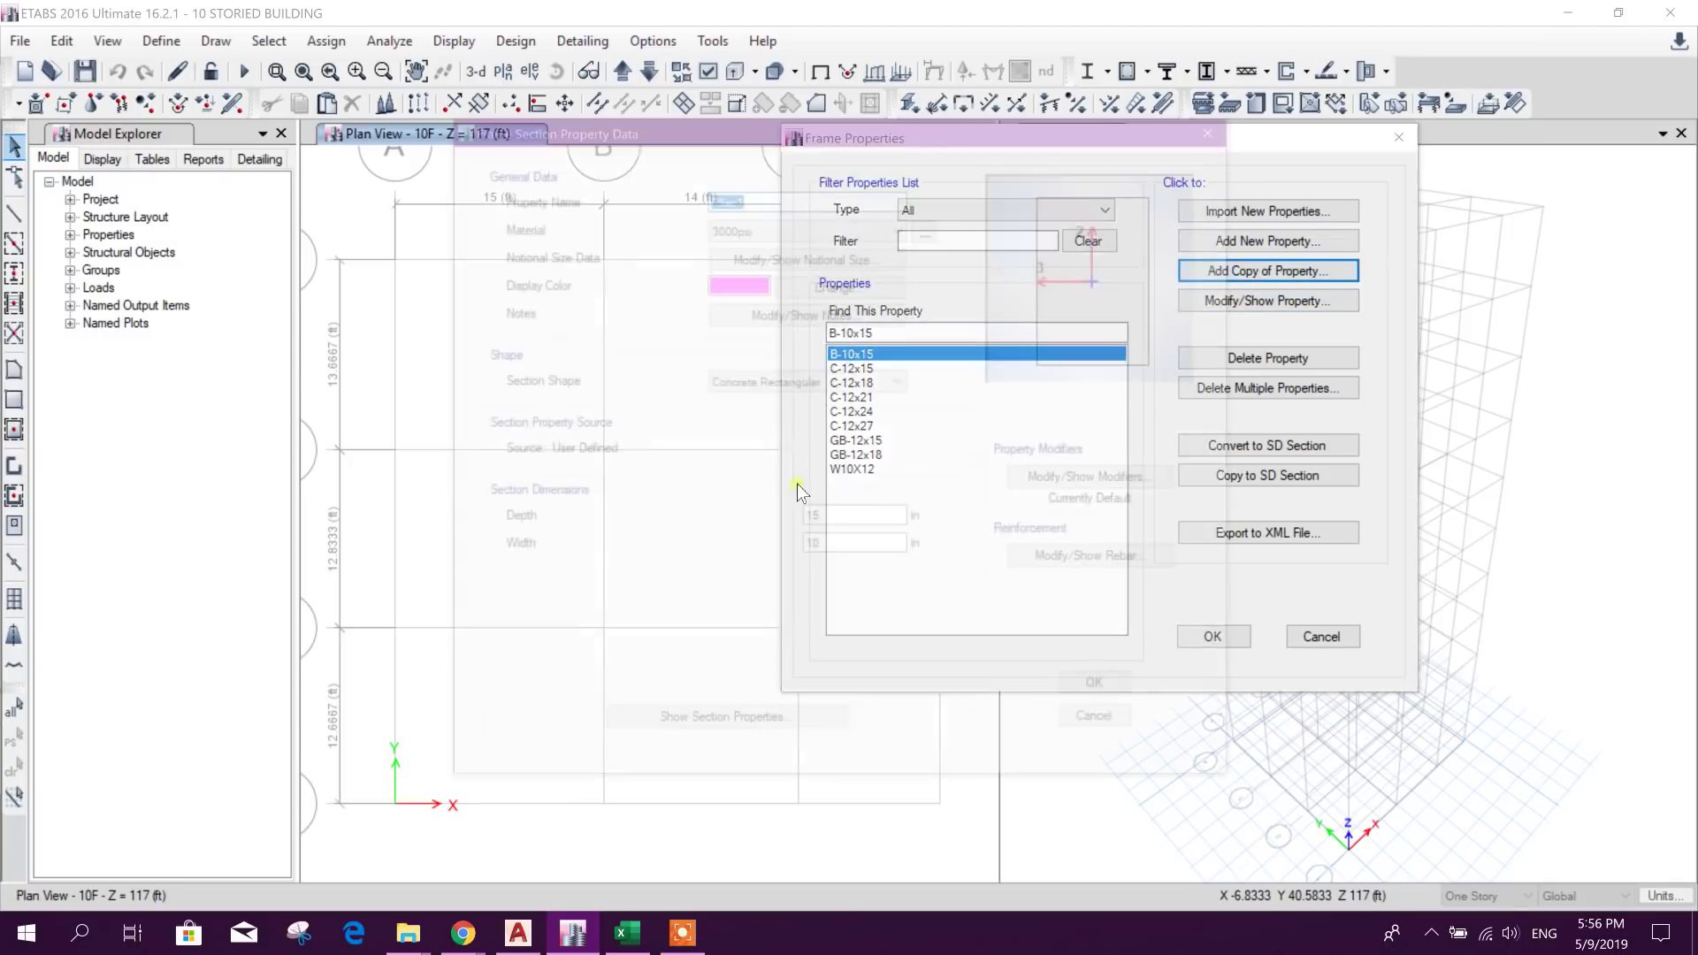
pyautogui.write('B-10x18')
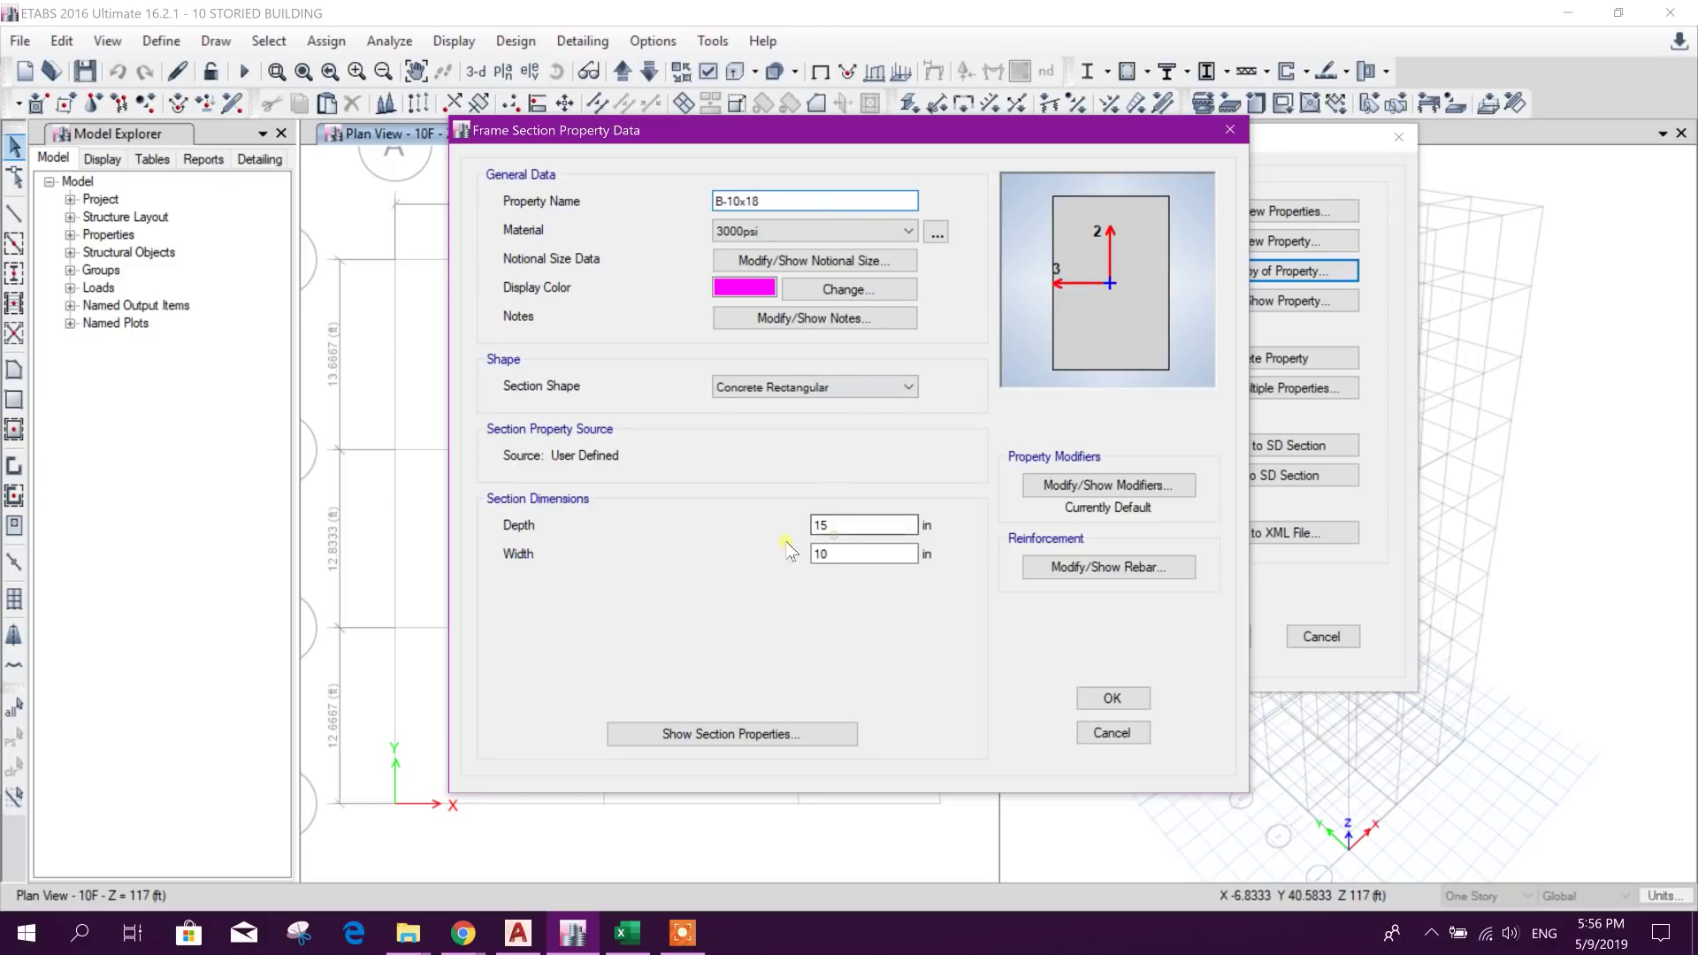
pyautogui.doubleClick(840, 524)
pyautogui.write('18')
pyautogui.click(845, 554)
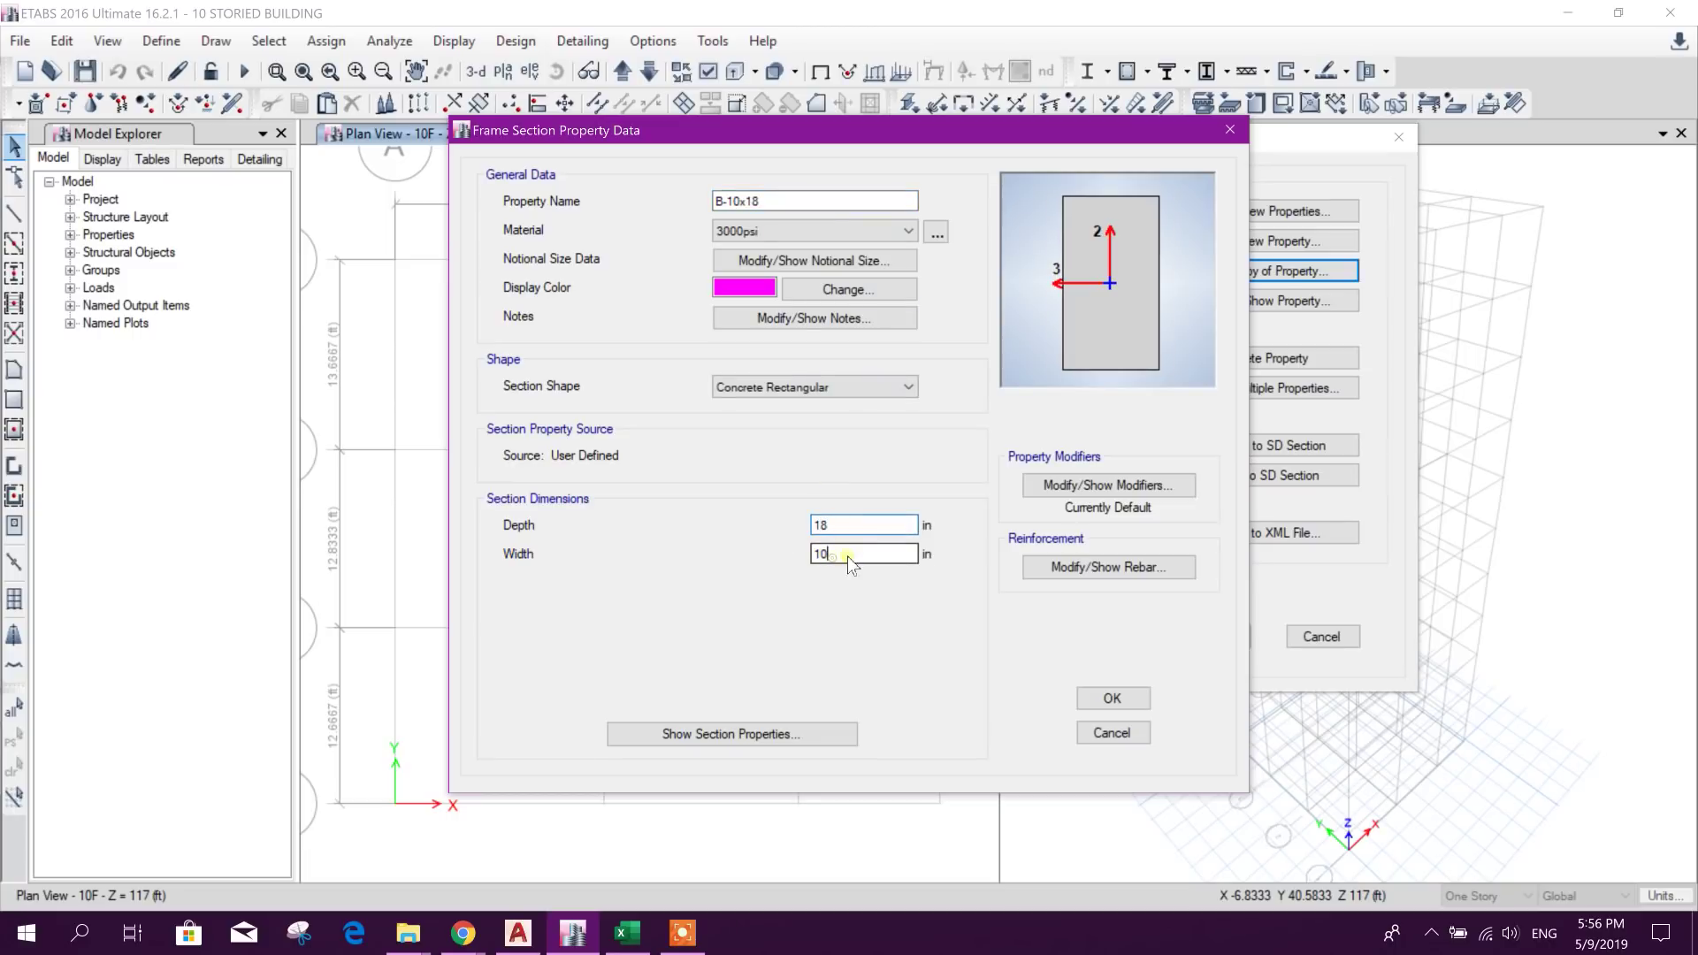
pyautogui.click(1112, 698)
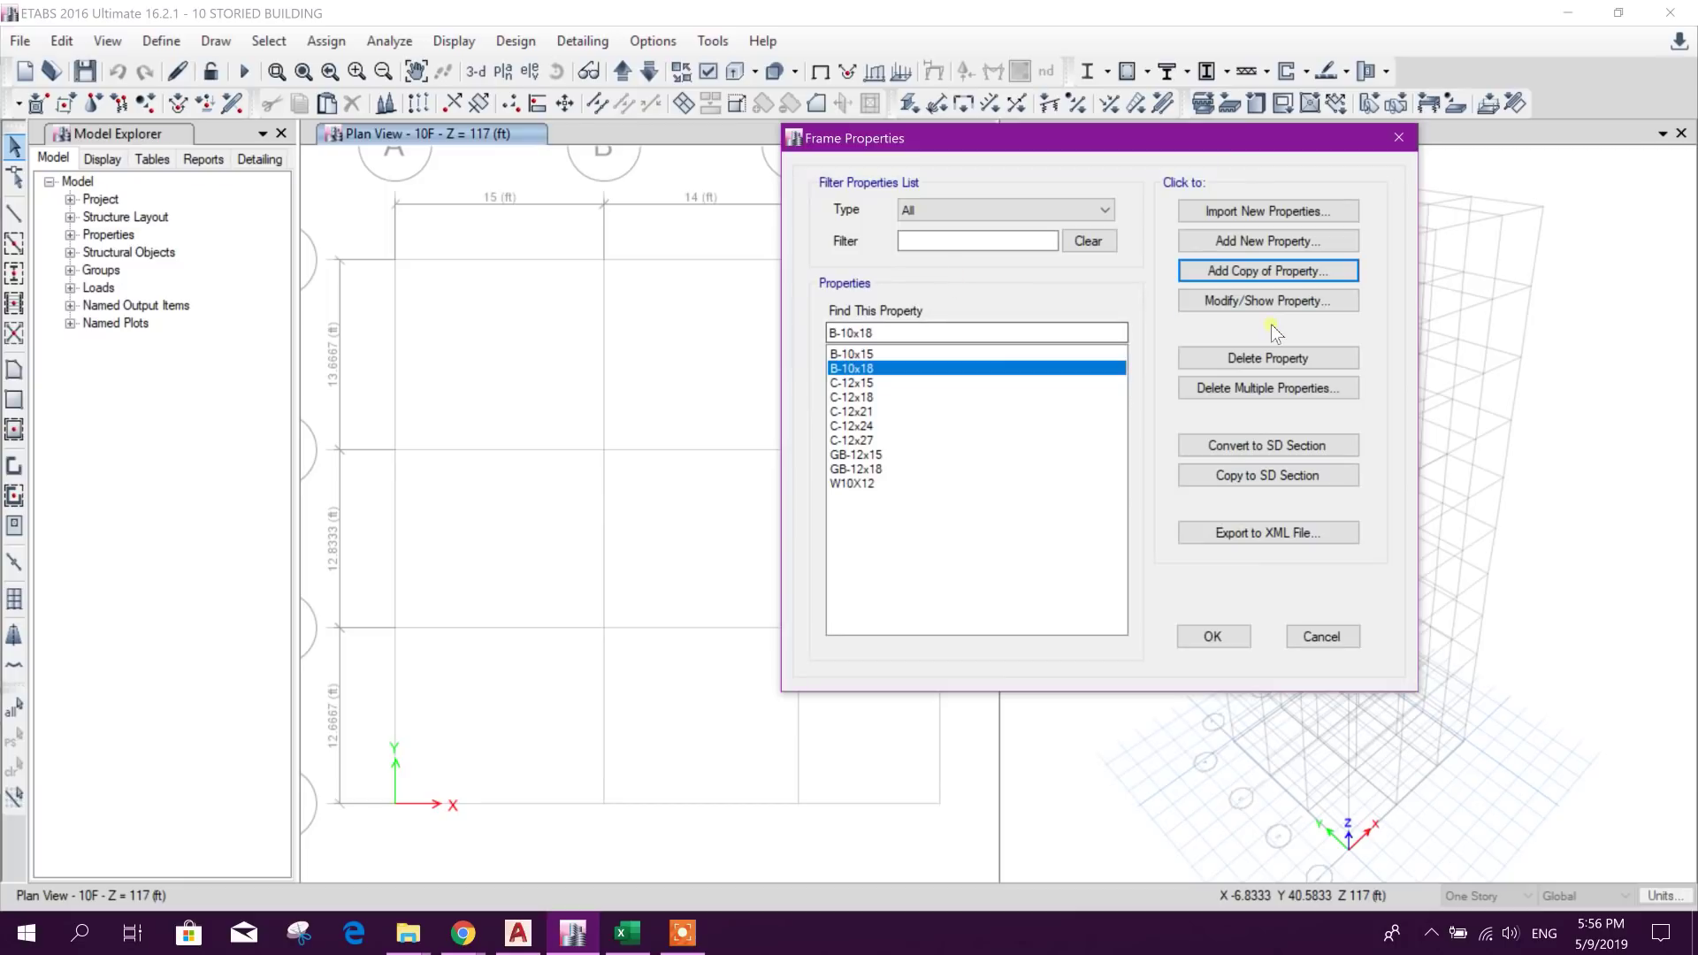
# Step: Copy the B-10x18 section as B-10x21 with a depth of 21 in, and accept the frame properties
pyautogui.click(1270, 268)
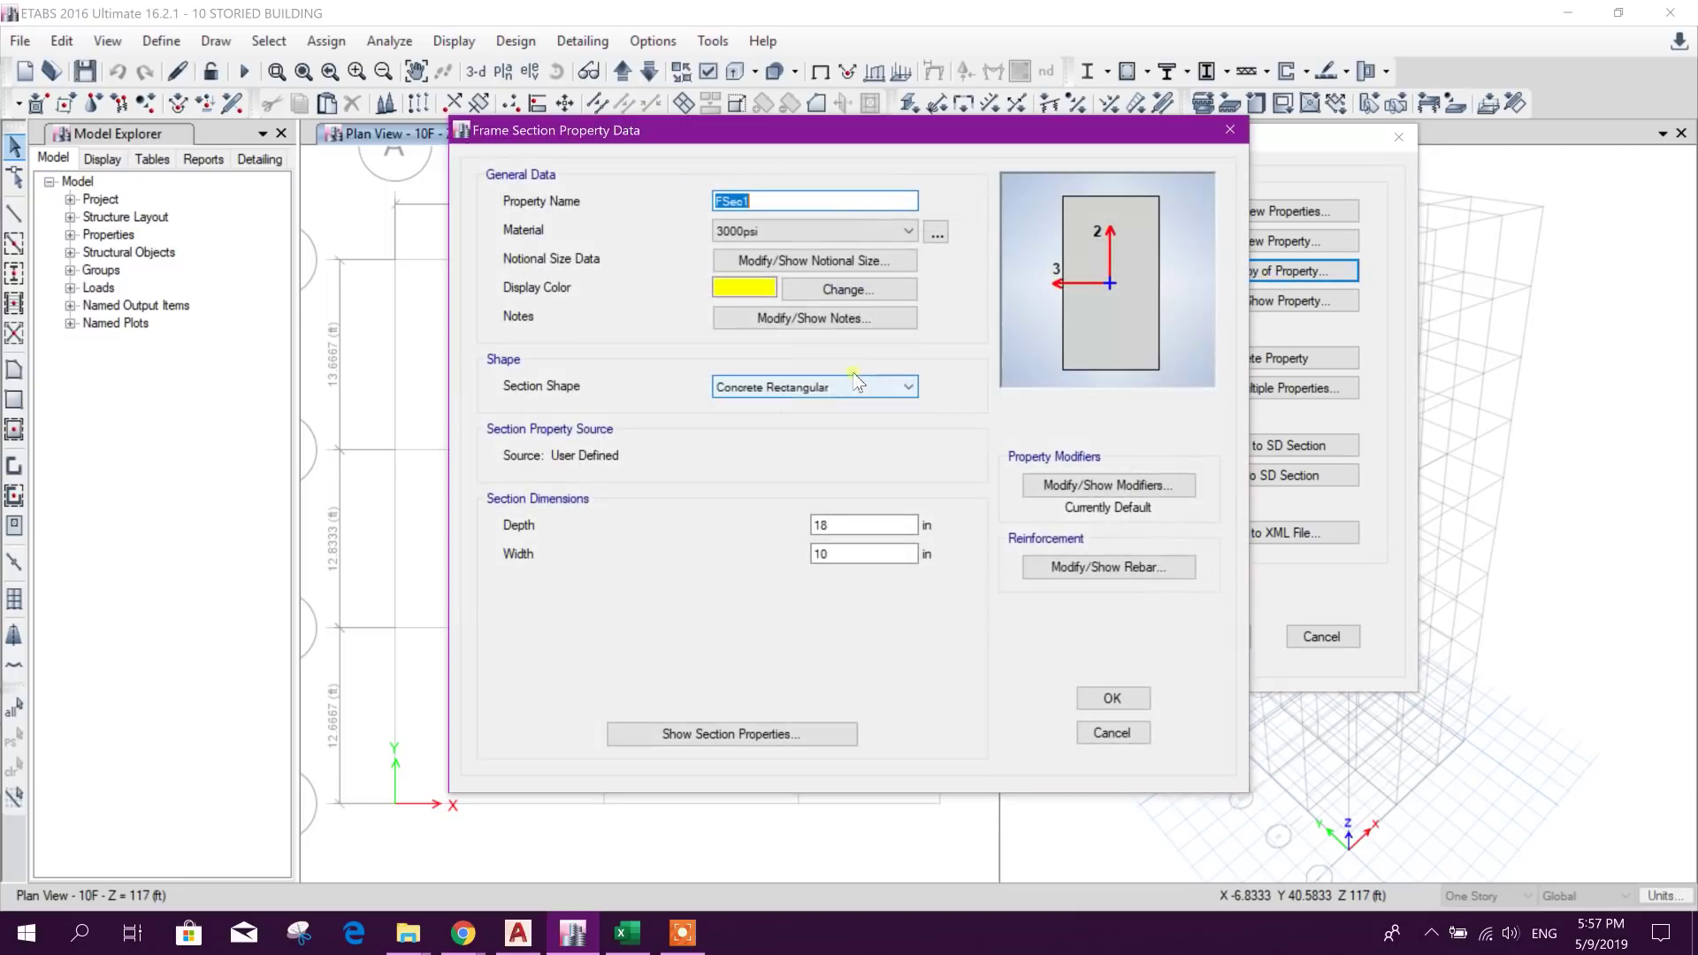
pyautogui.write('B-10x21')
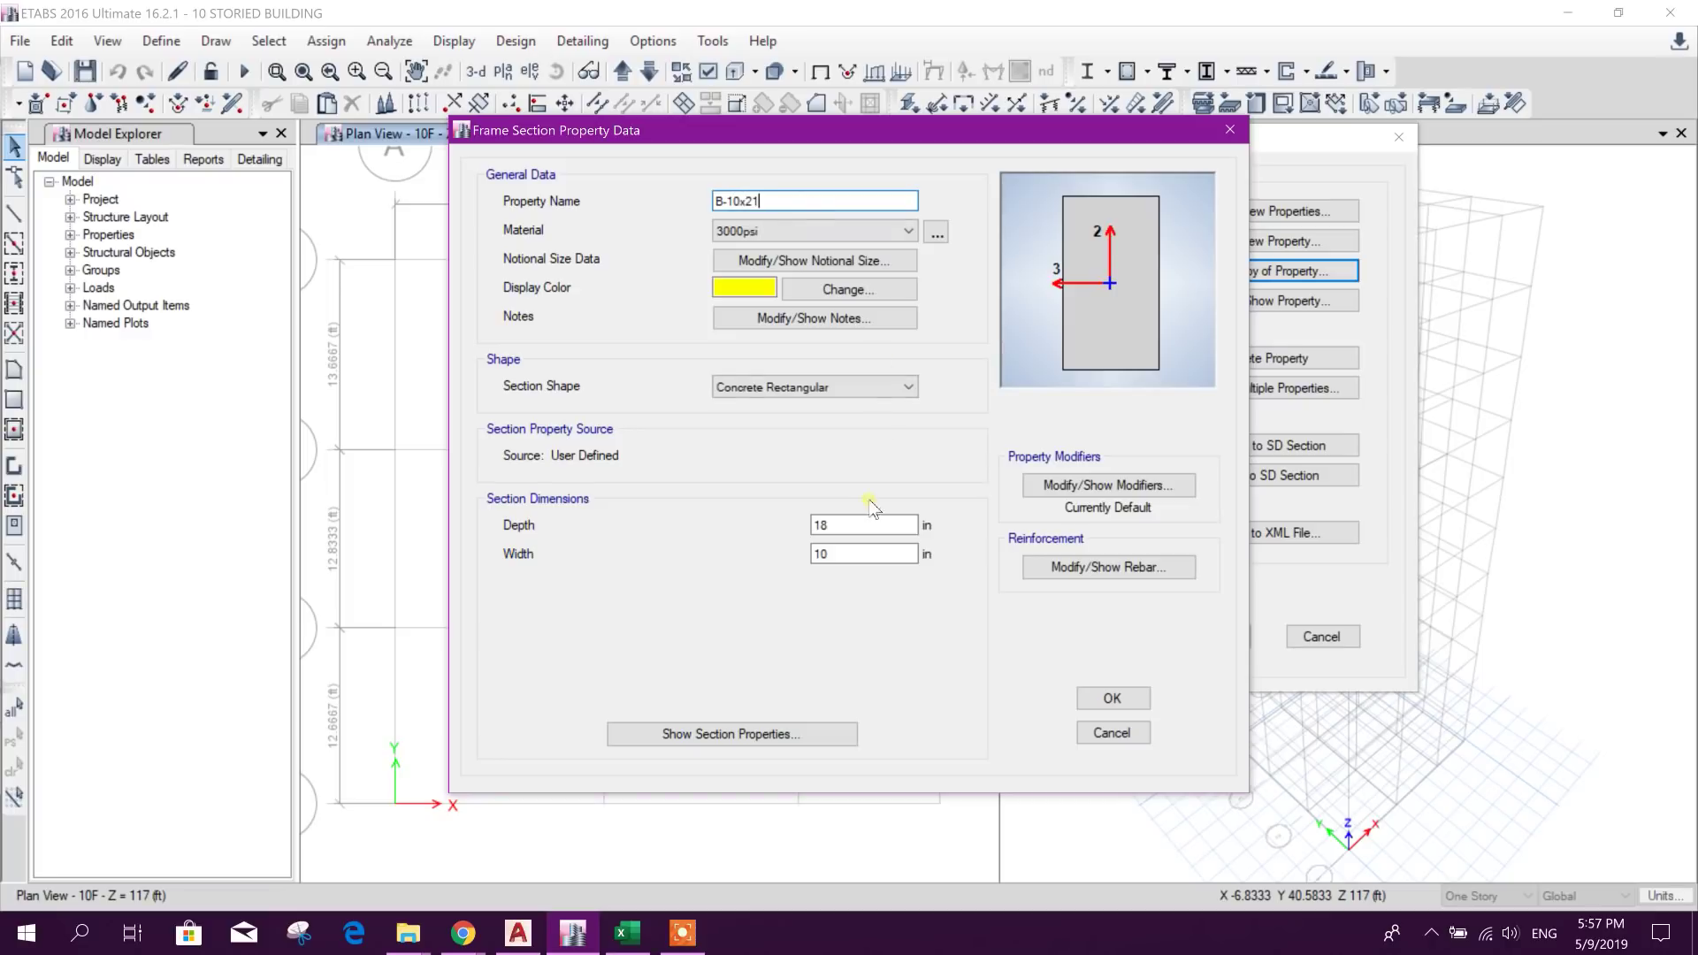
pyautogui.doubleClick(875, 527)
pyautogui.write('21')
pyautogui.press('Tab')
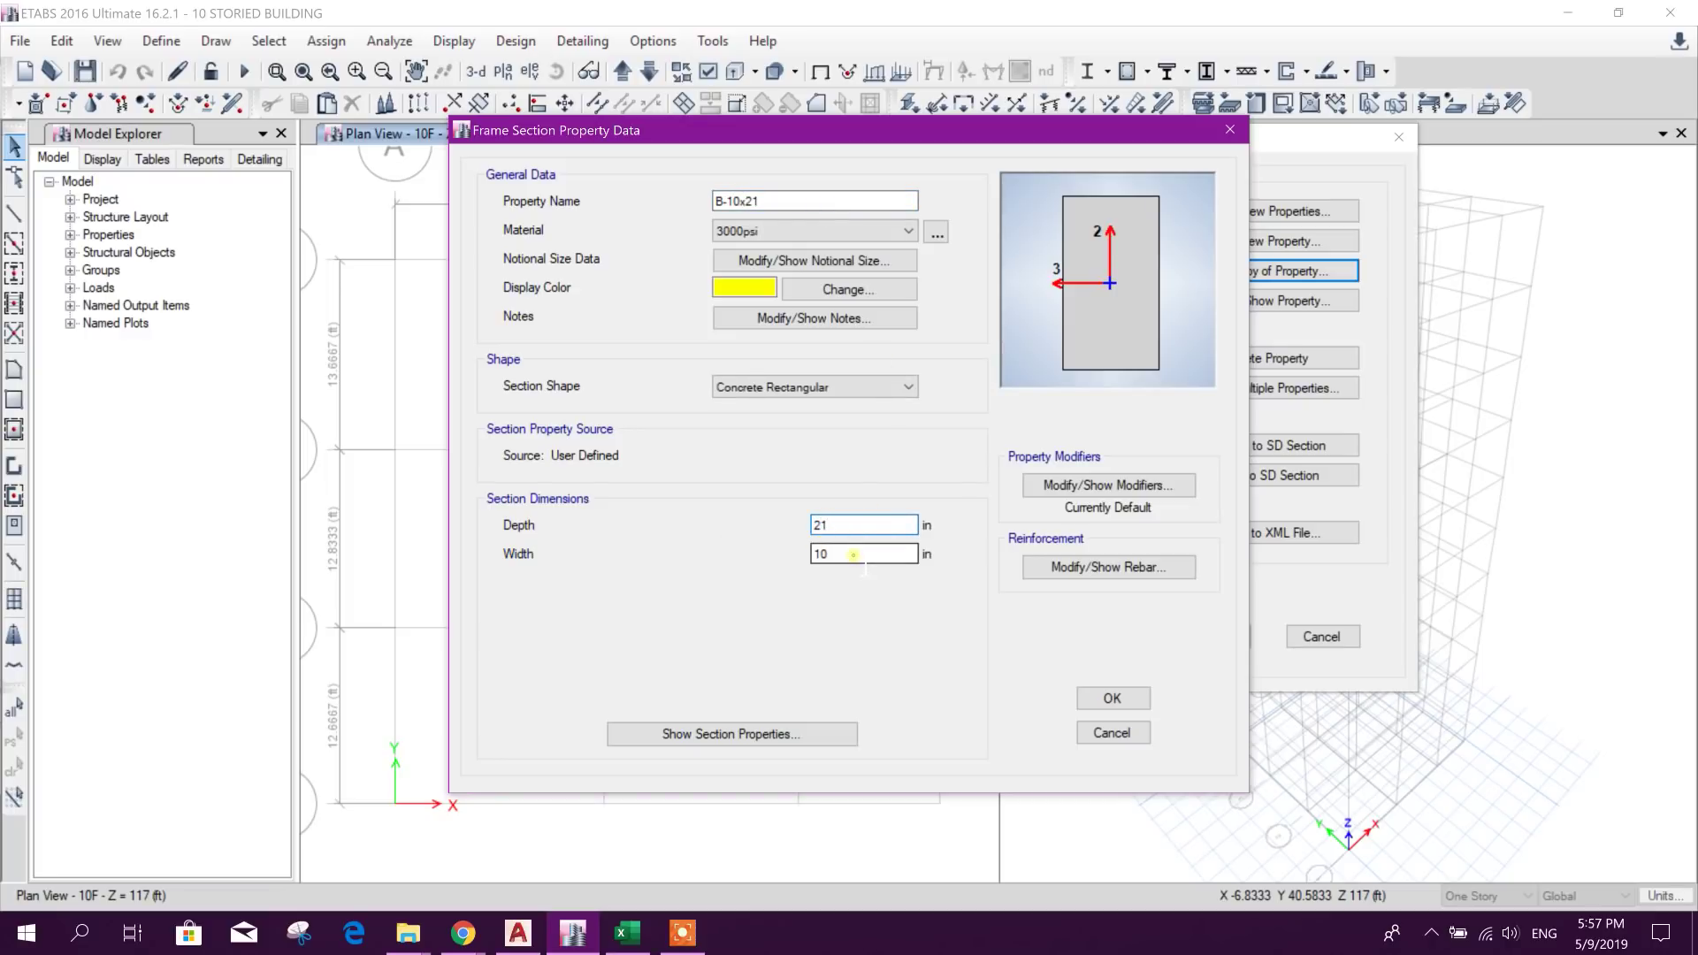
pyautogui.click(1111, 697)
pyautogui.click(1212, 628)
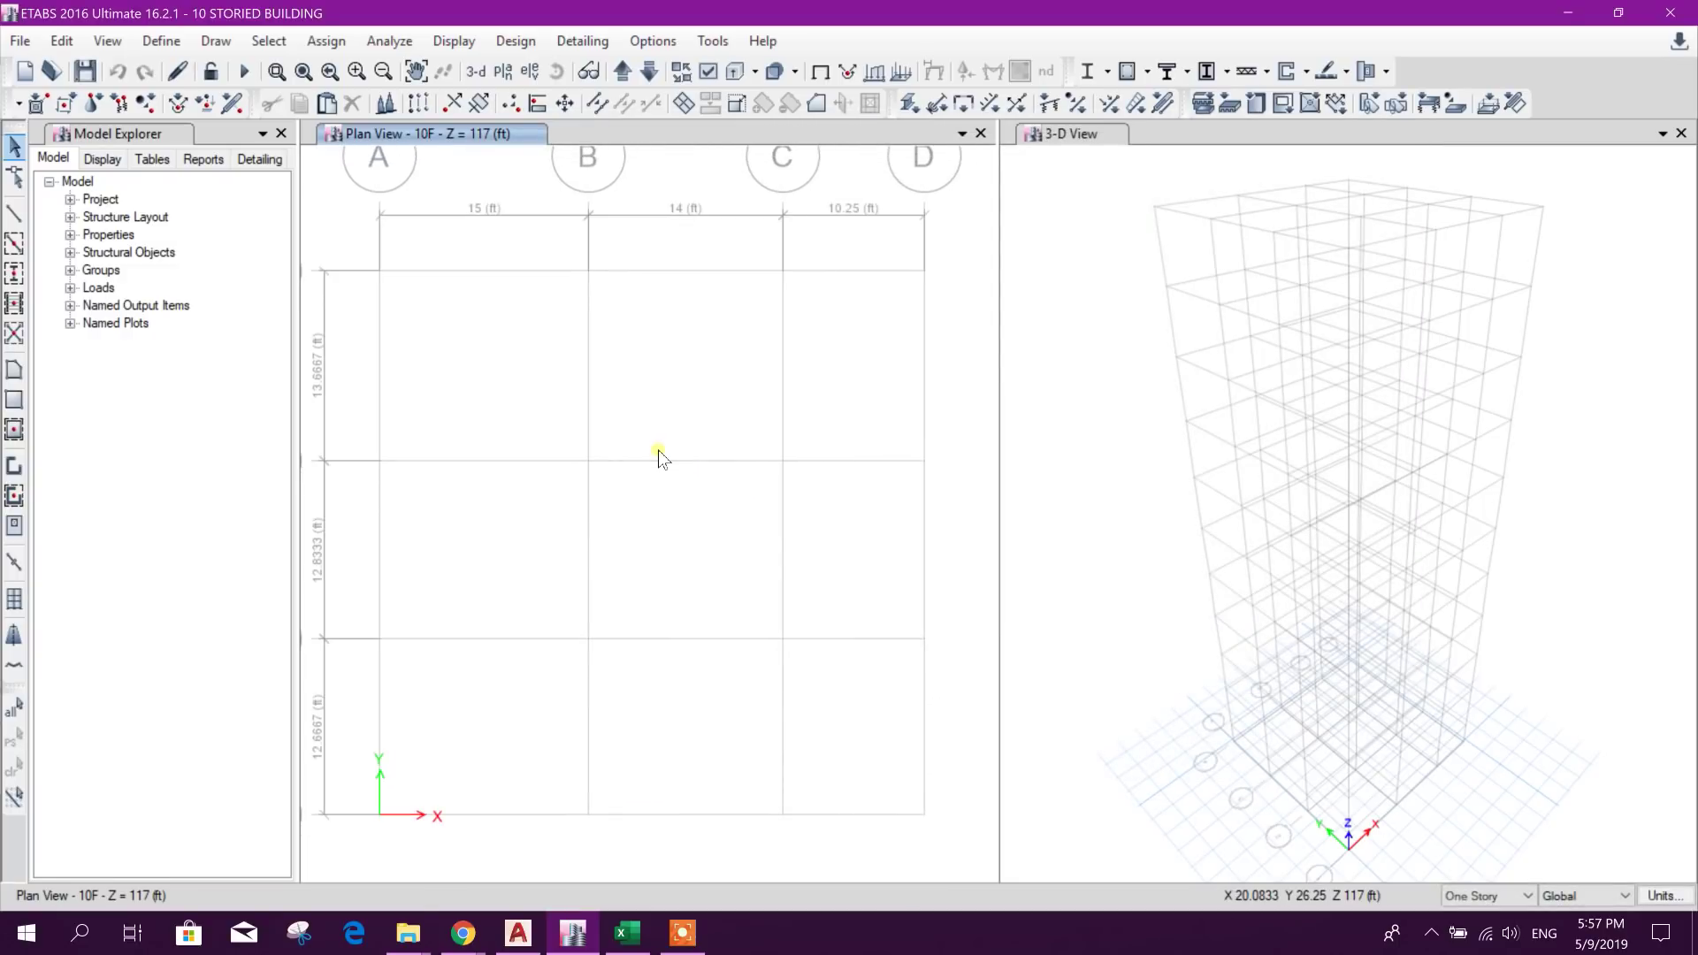
pyautogui.moveTo(713, 386)
pyautogui.mouseDown(button='middle')
pyautogui.moveTo(711, 366)
pyautogui.moveTo(746, 379)
pyautogui.mouseUp(button='middle')
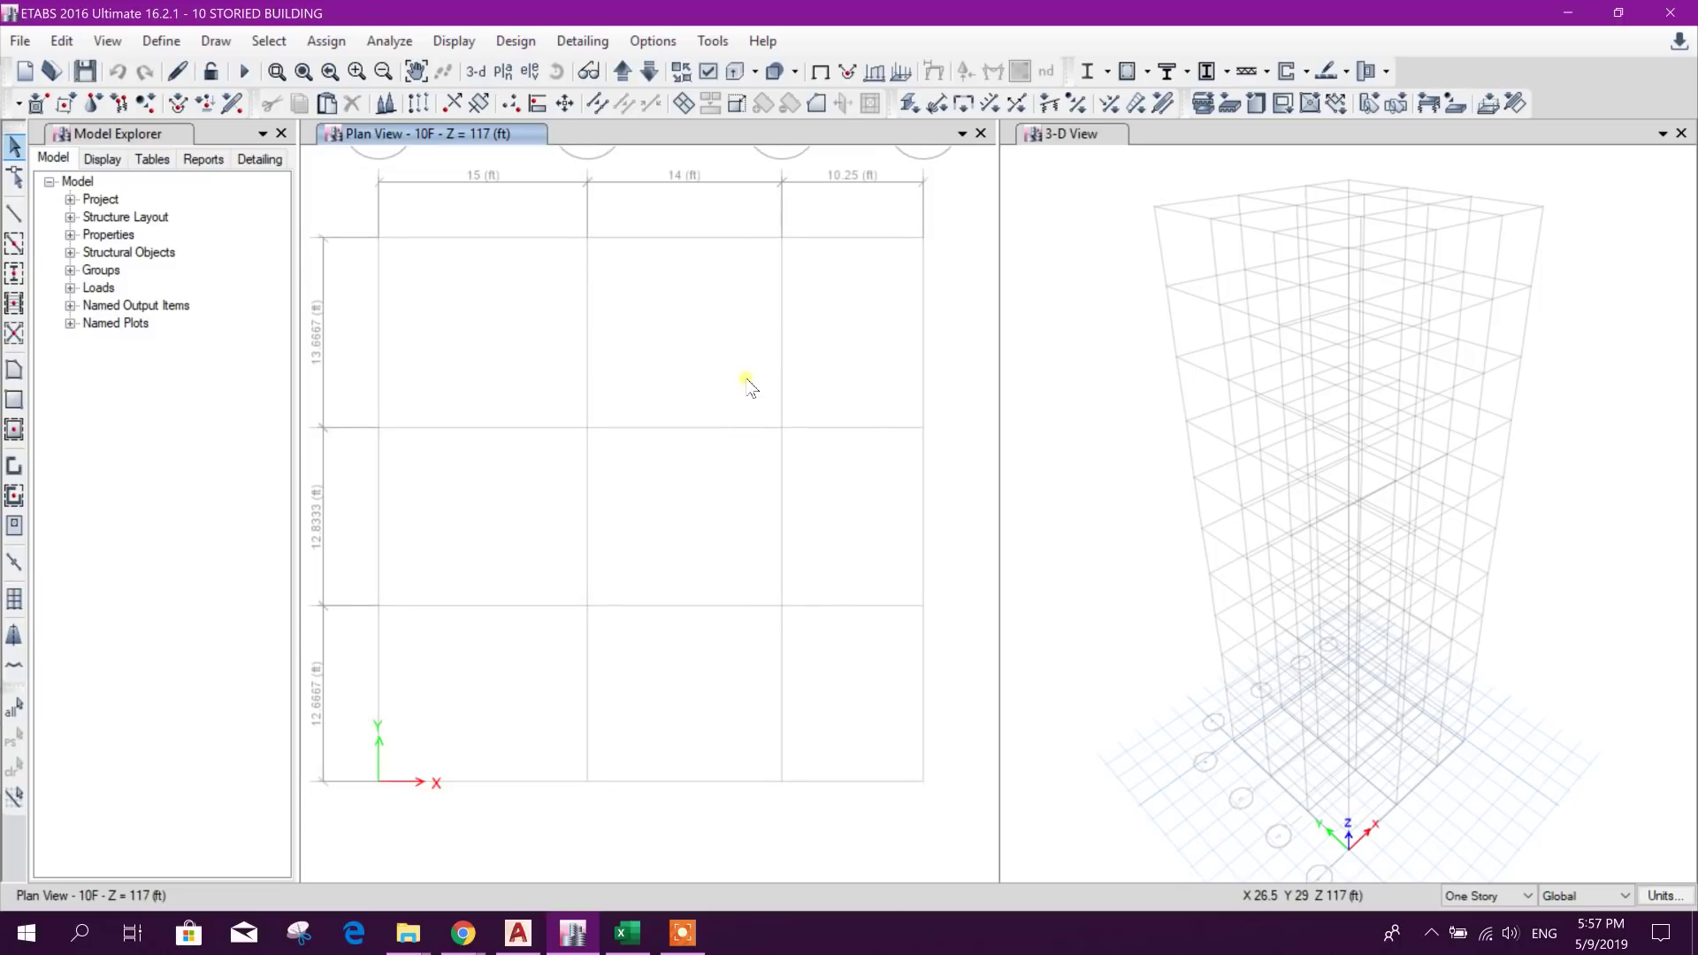
pyautogui.moveTo(740, 390); pyautogui.dragTo(735, 421, button='middle')
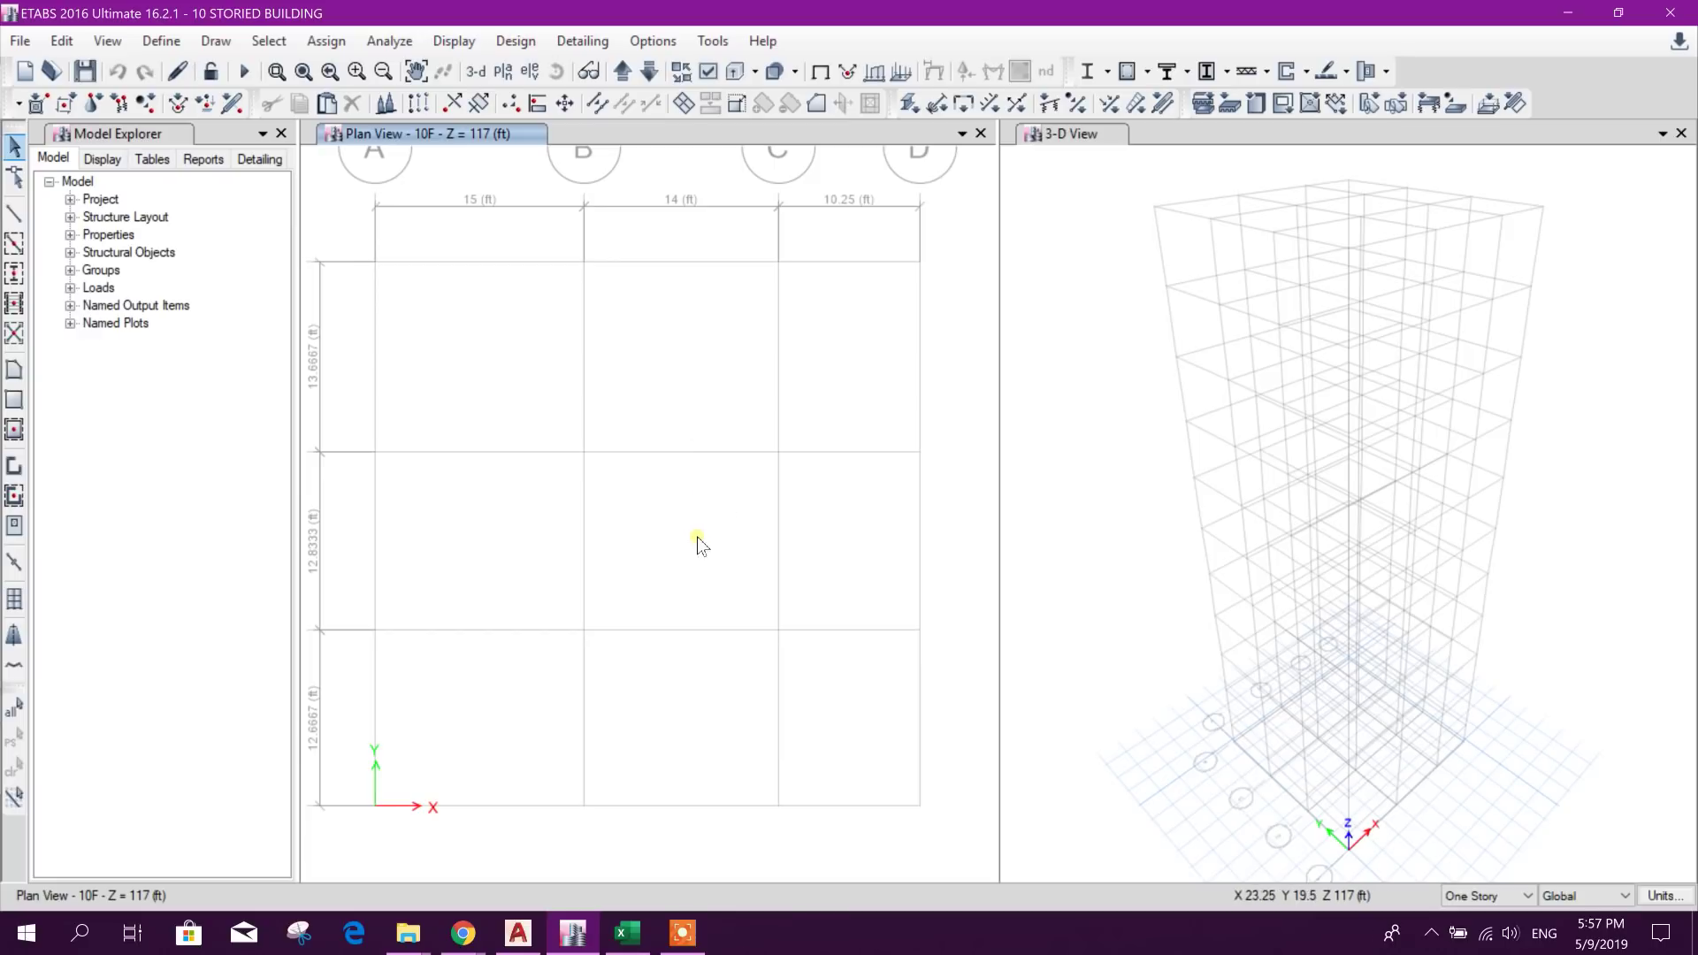
pyautogui.moveTo(700, 531); pyautogui.dragTo(709, 512, button='middle')
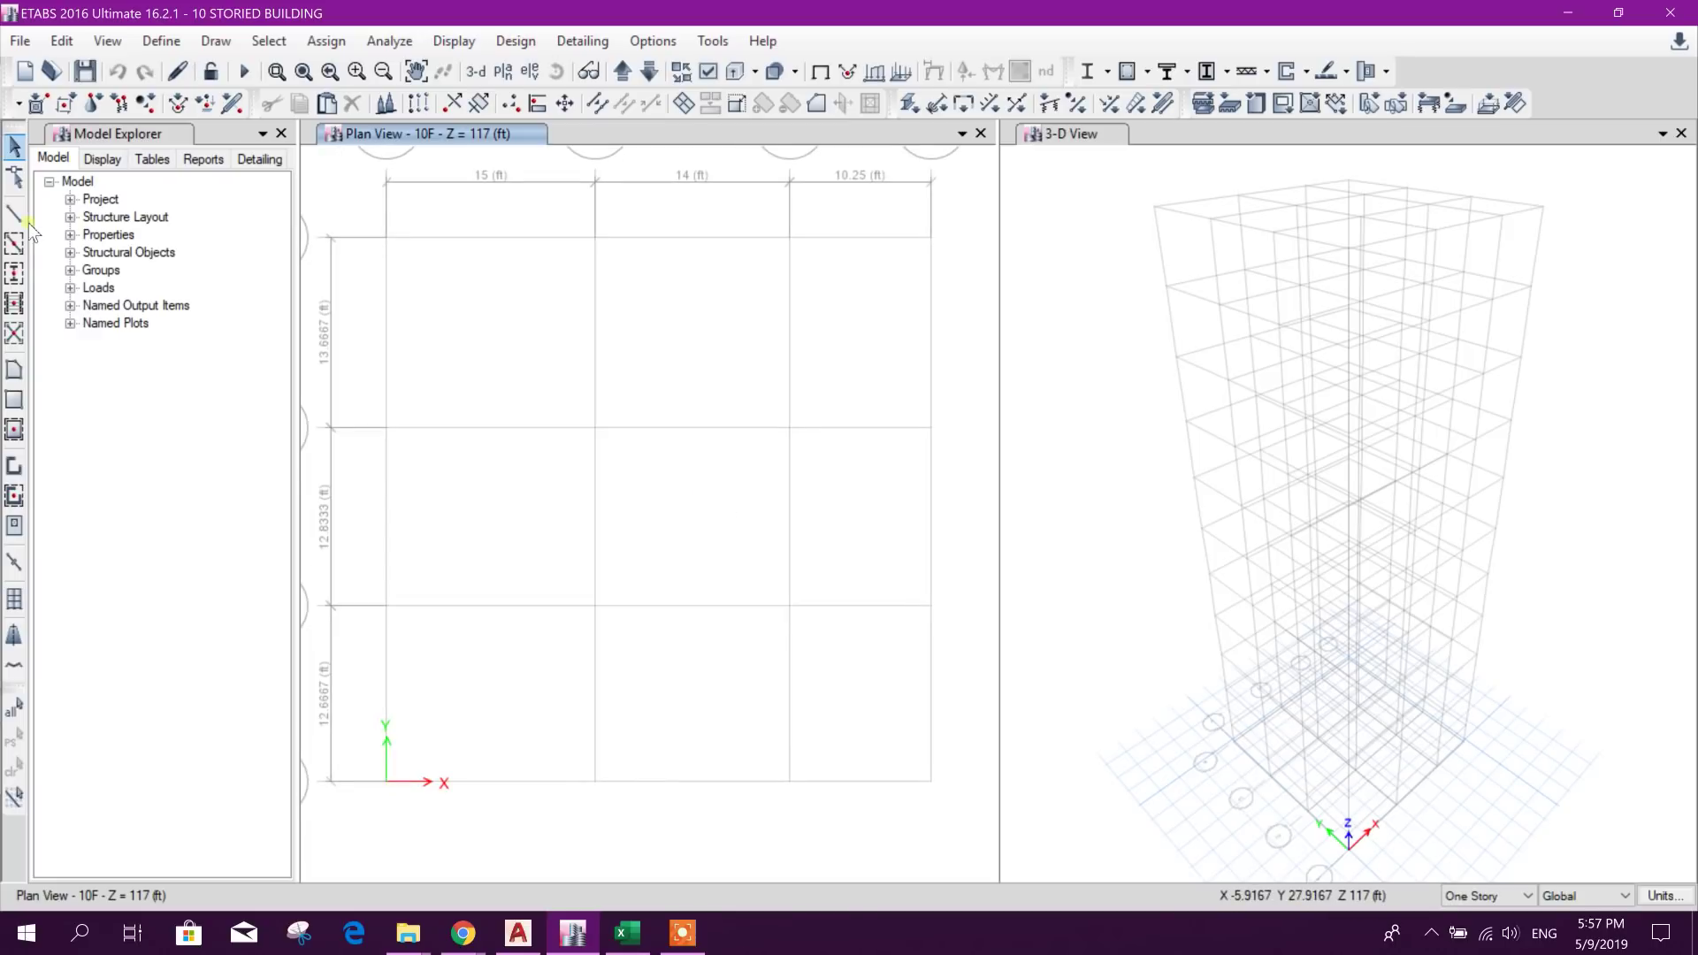
# Step: Check which frame sections are offered for quick column drawing, and leave the command without placing a column
pyautogui.click(14, 272)
pyautogui.click(221, 732)
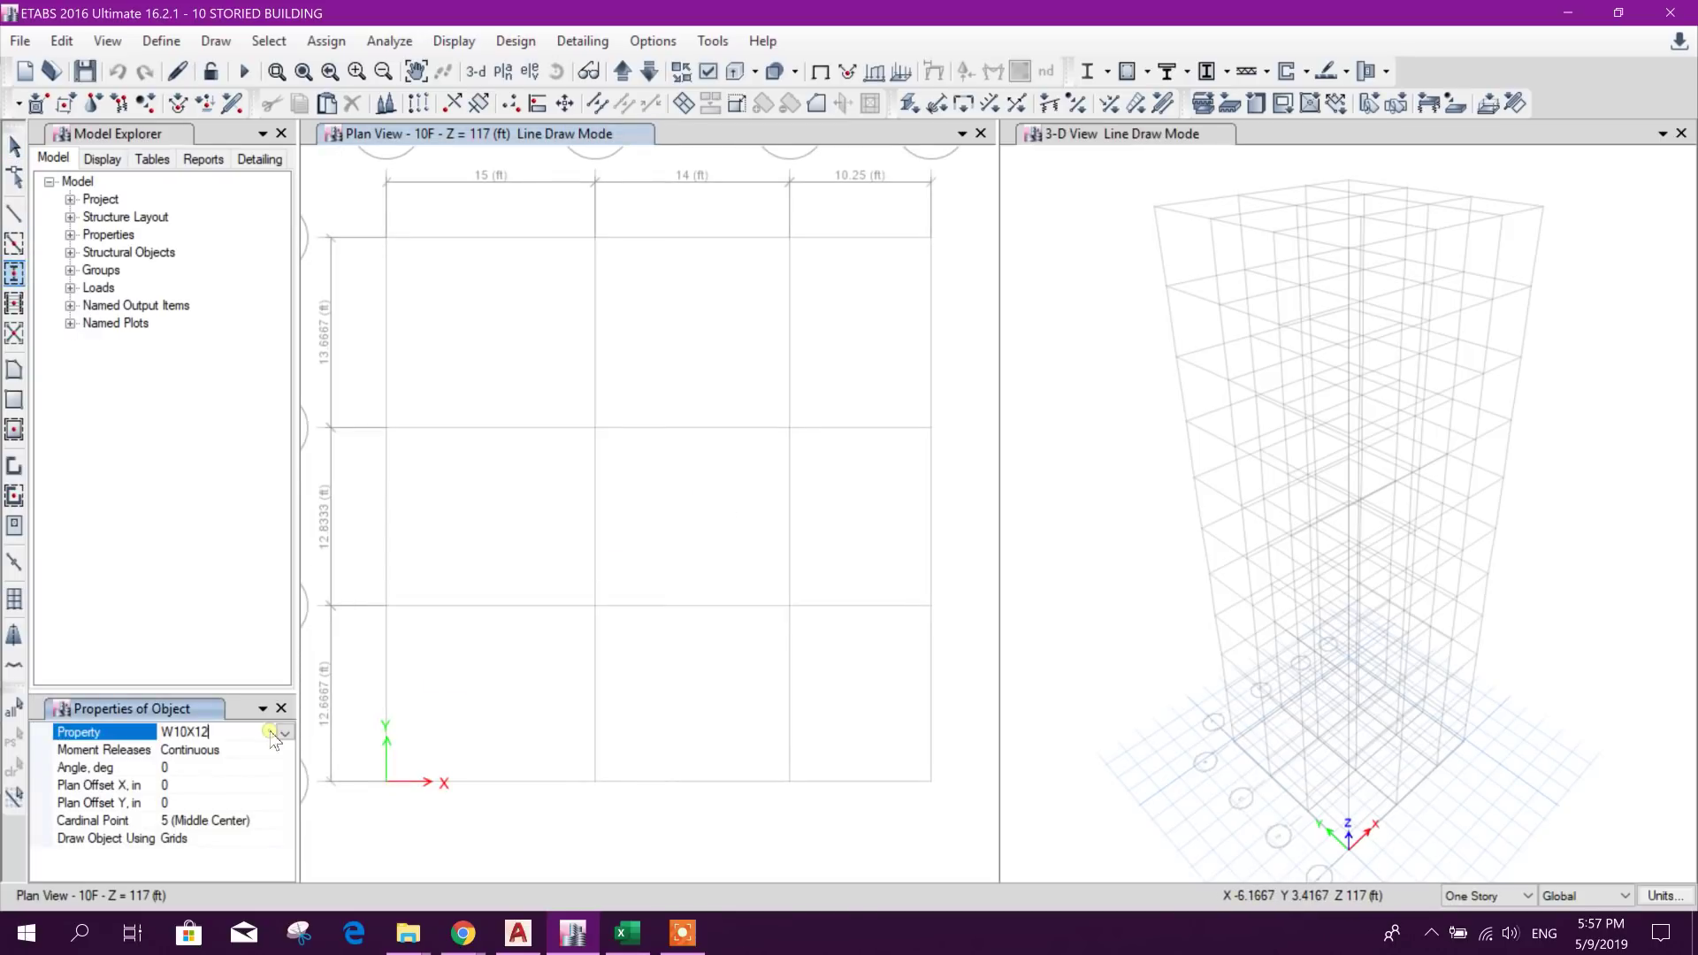
pyautogui.click(284, 732)
pyautogui.scroll(2, 233, 805)
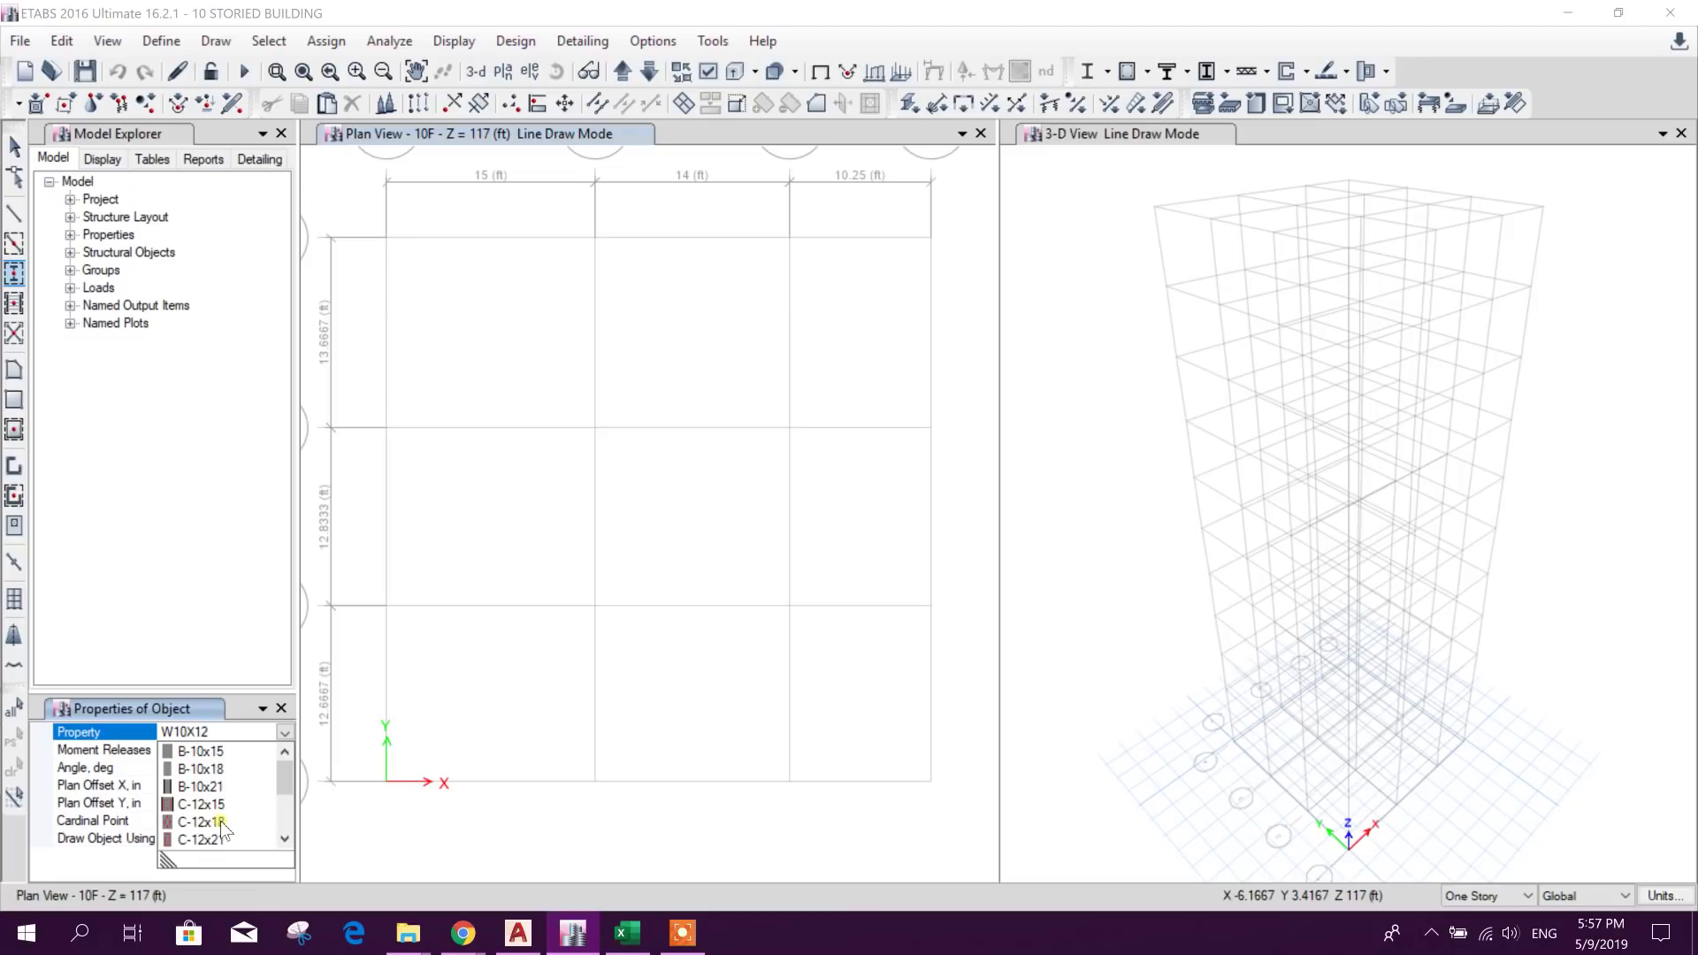
pyautogui.scroll(-2, 216, 820)
pyautogui.scroll(2, 216, 821)
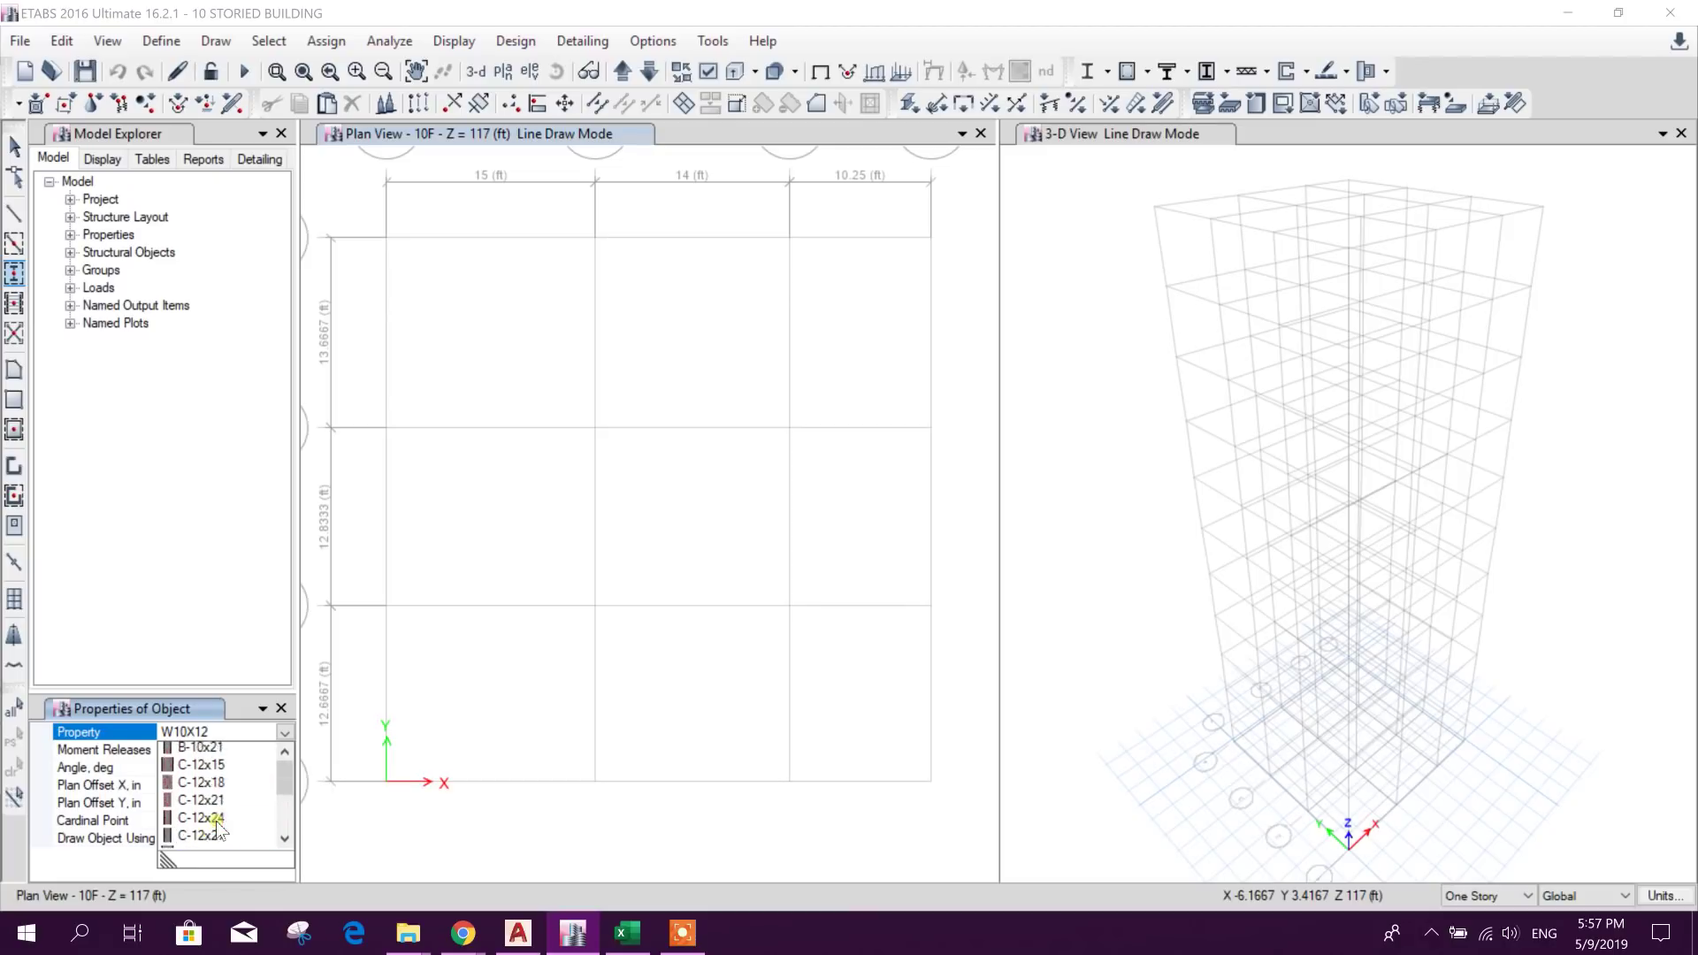
pyautogui.click(431, 556)
pyautogui.press('Escape')
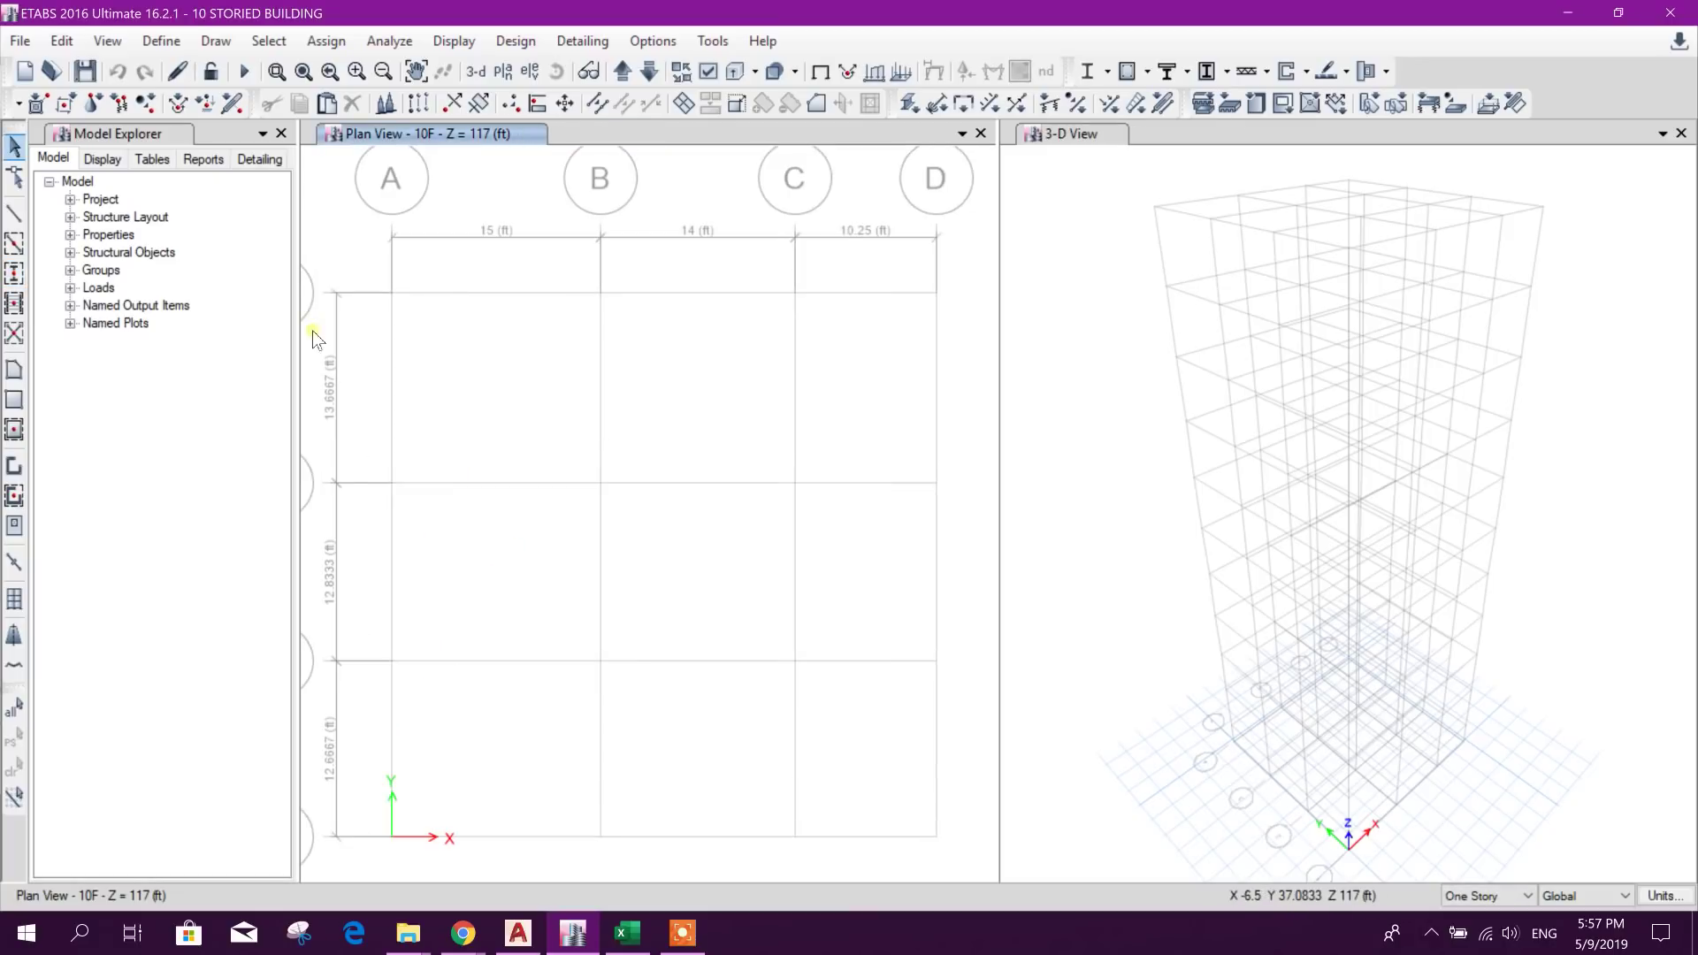
# Step: Add a new auto select list frame property named COLUMN with the Concrete design type
pyautogui.click(146, 43)
pyautogui.moveTo(208, 103)
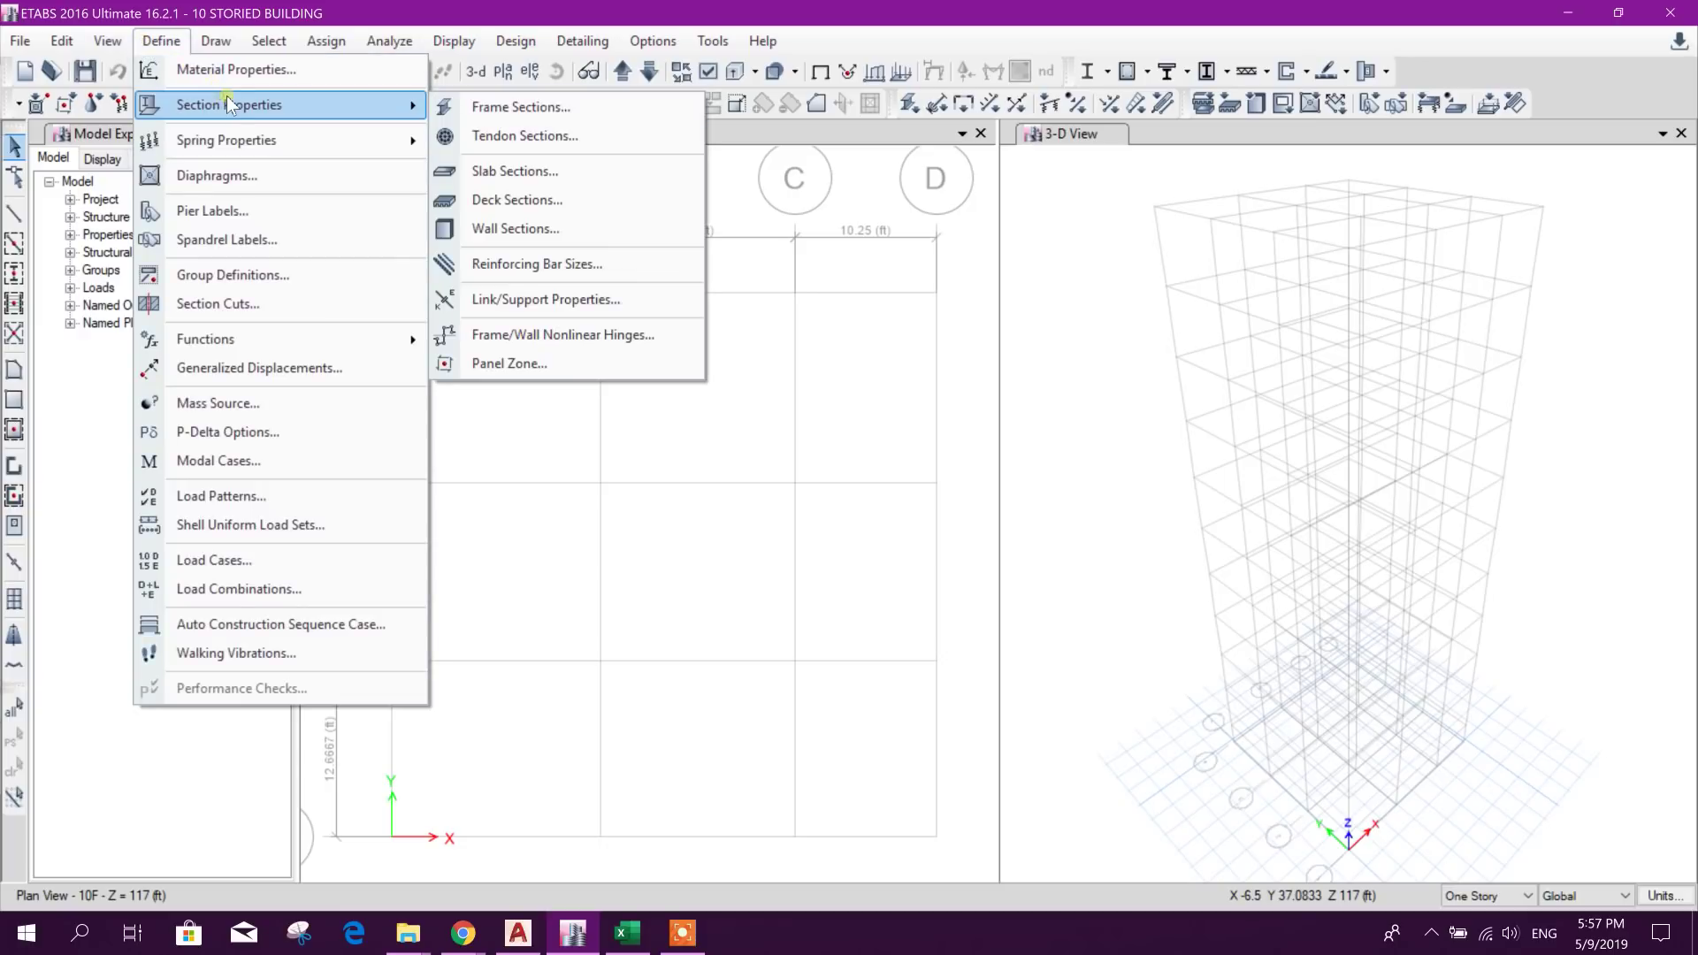
pyautogui.click(493, 108)
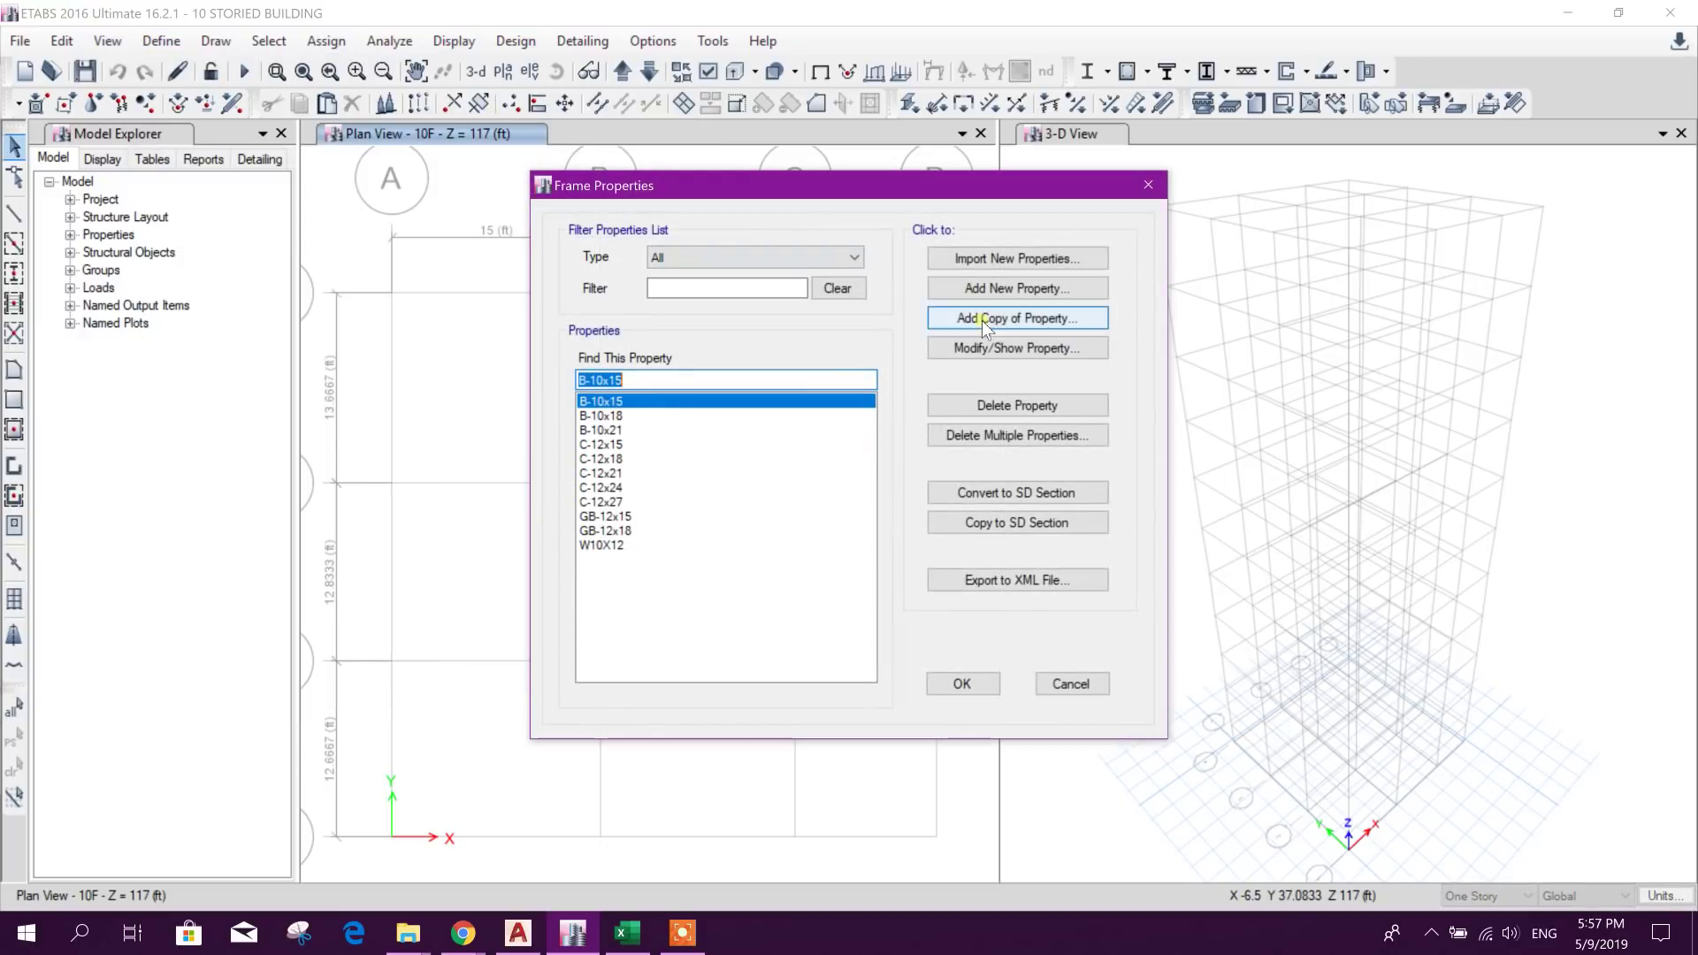
pyautogui.click(1015, 288)
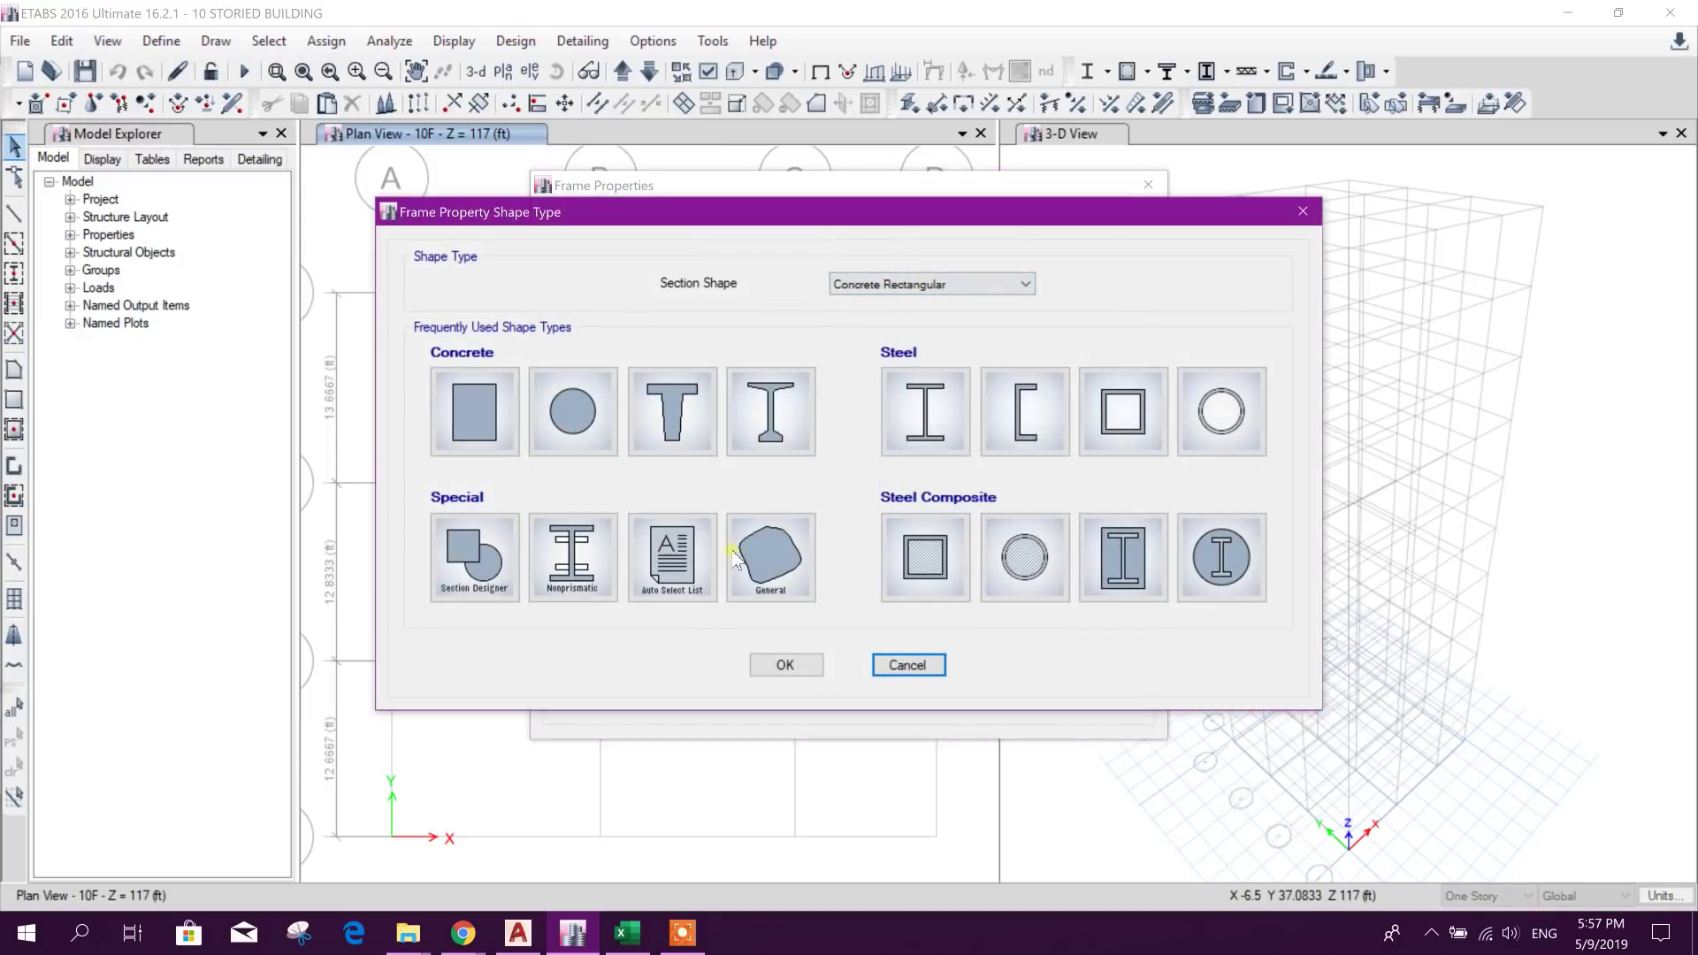
pyautogui.click(688, 570)
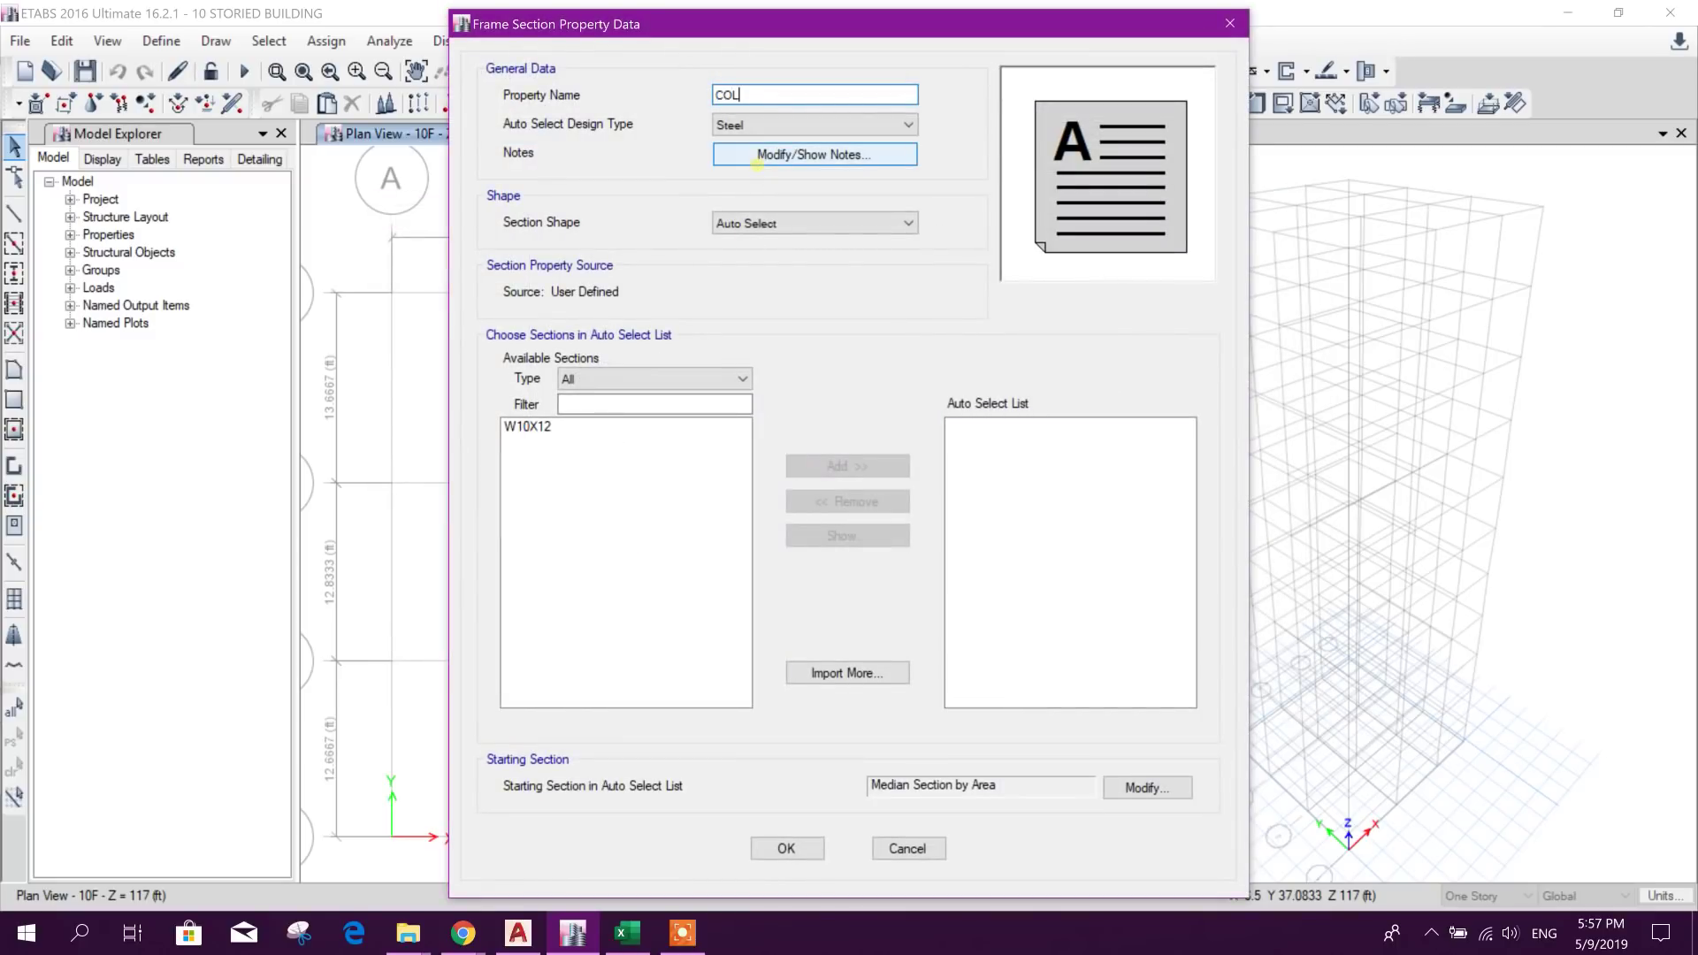
pyautogui.write('COLUMN')
pyautogui.click(800, 124)
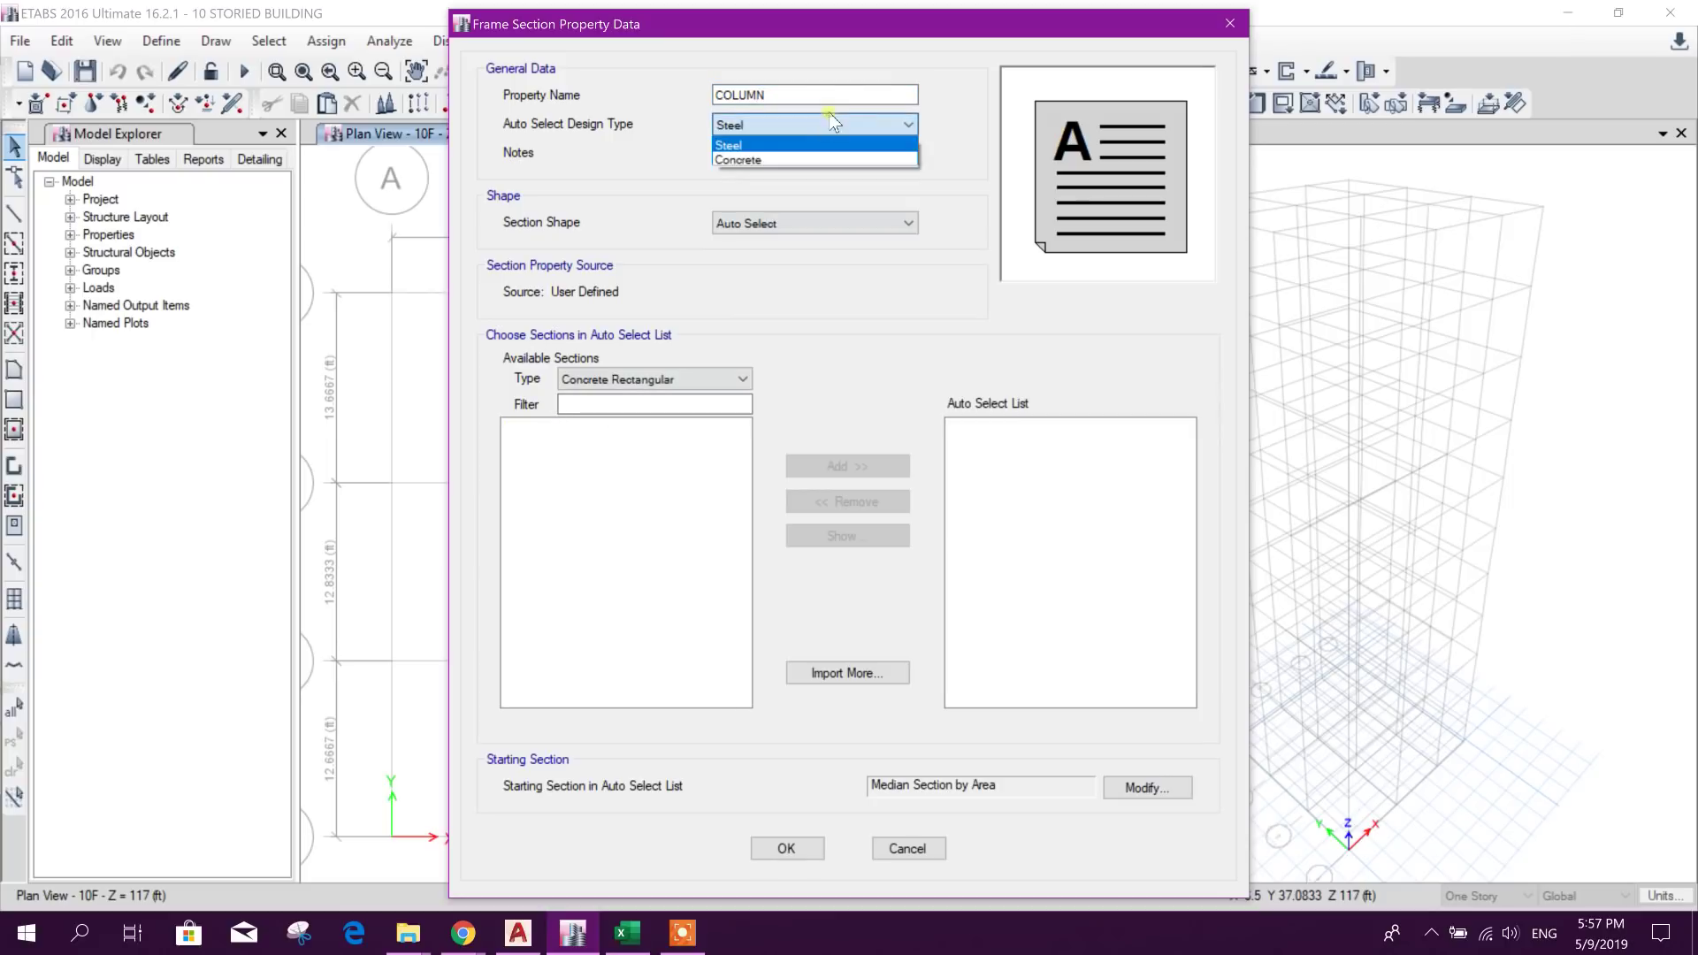
pyautogui.click(794, 152)
# Step: Add sections C-12x15, C-12x18, C-12x21, C-12x24 and C-12x27 to the COLUMN auto select list and accept it
pyautogui.click(541, 428)
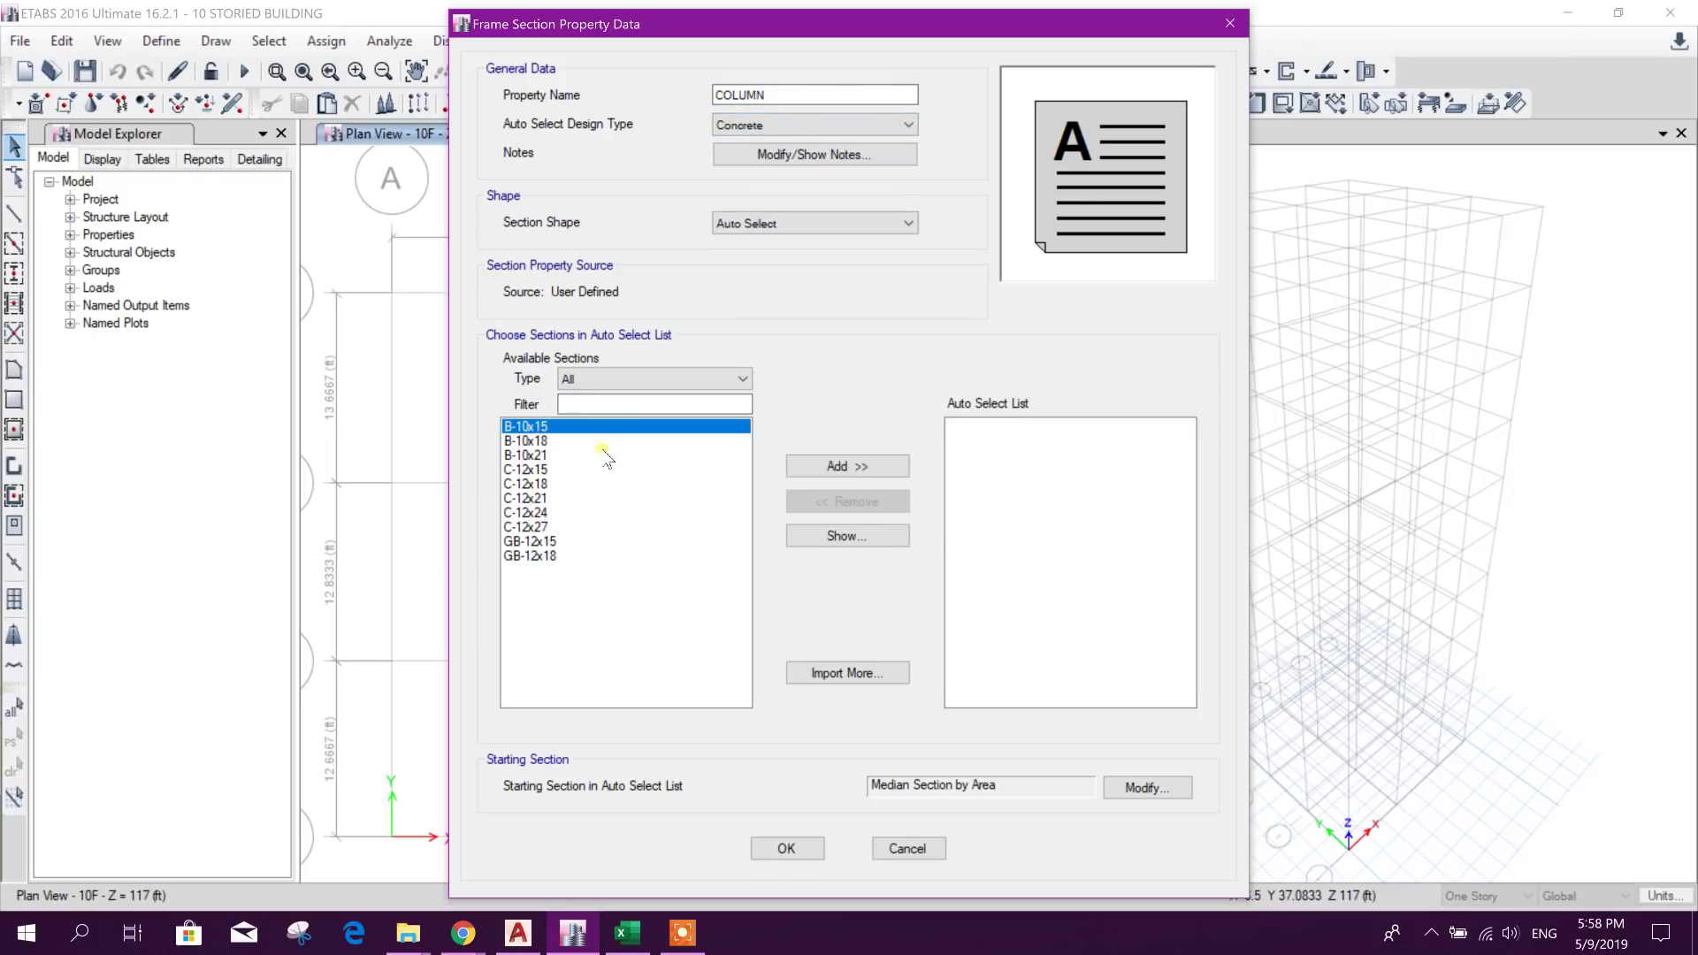
pyautogui.click(535, 471)
pyautogui.hotkey('shift', 'Down')
pyautogui.hotkey('shift', 'Down')
pyautogui.hotkey('shift', 'Down')
pyautogui.hotkey('shift', 'Down')
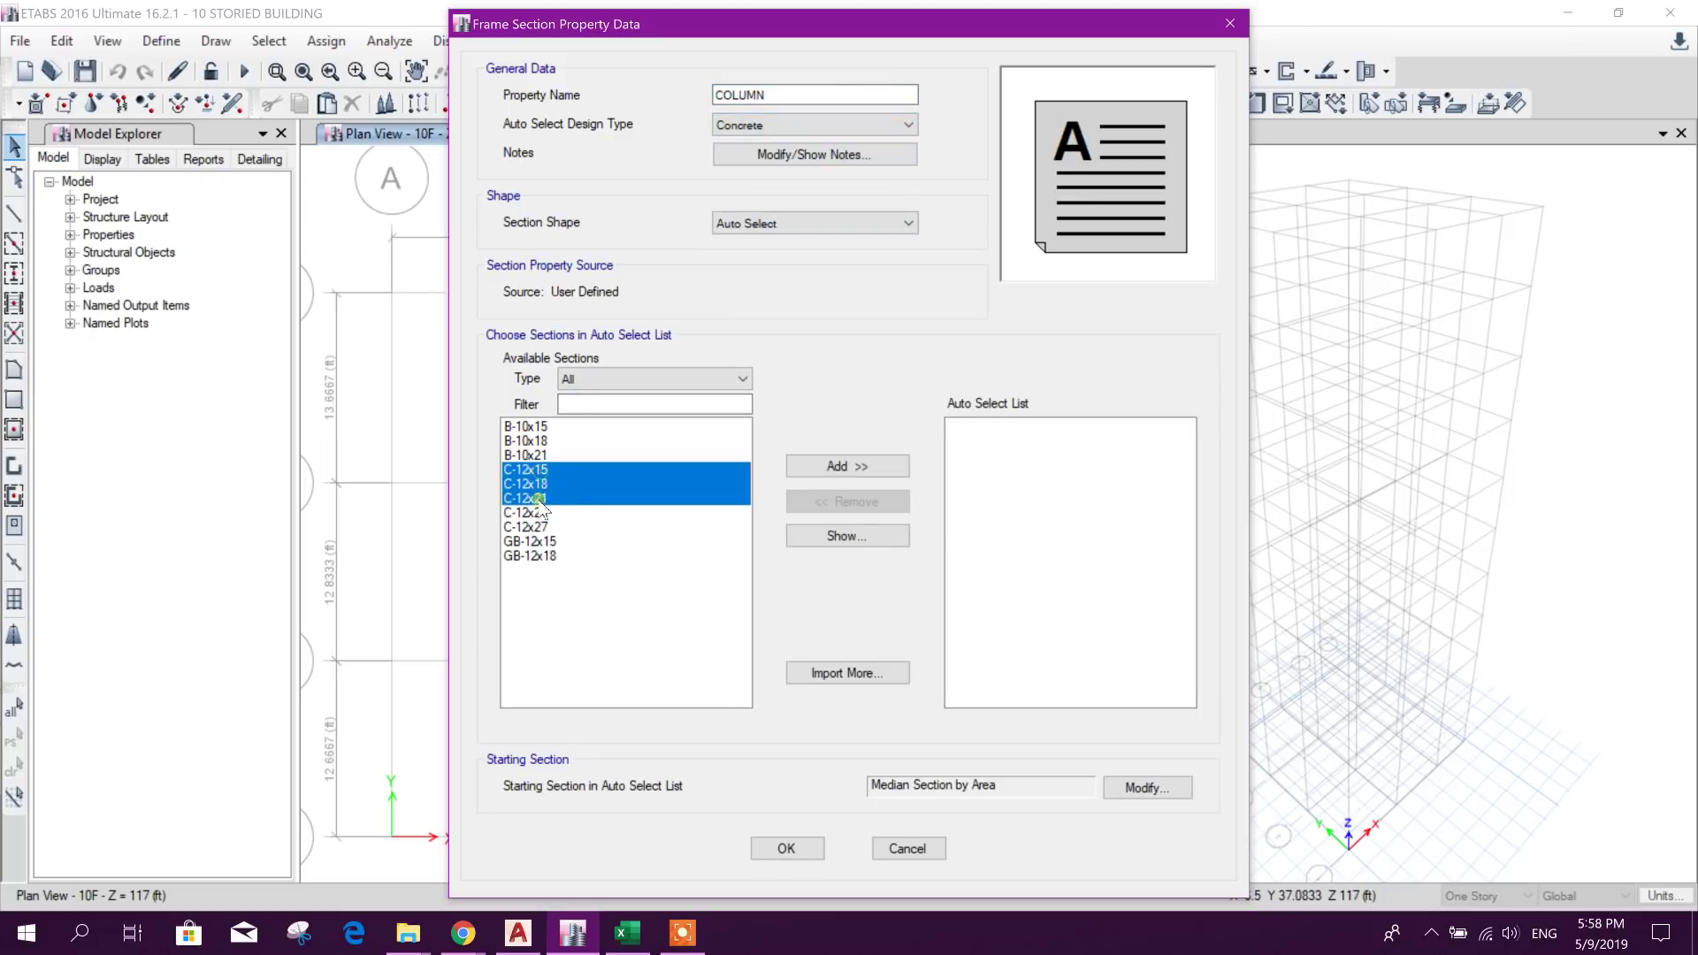
pyautogui.click(865, 468)
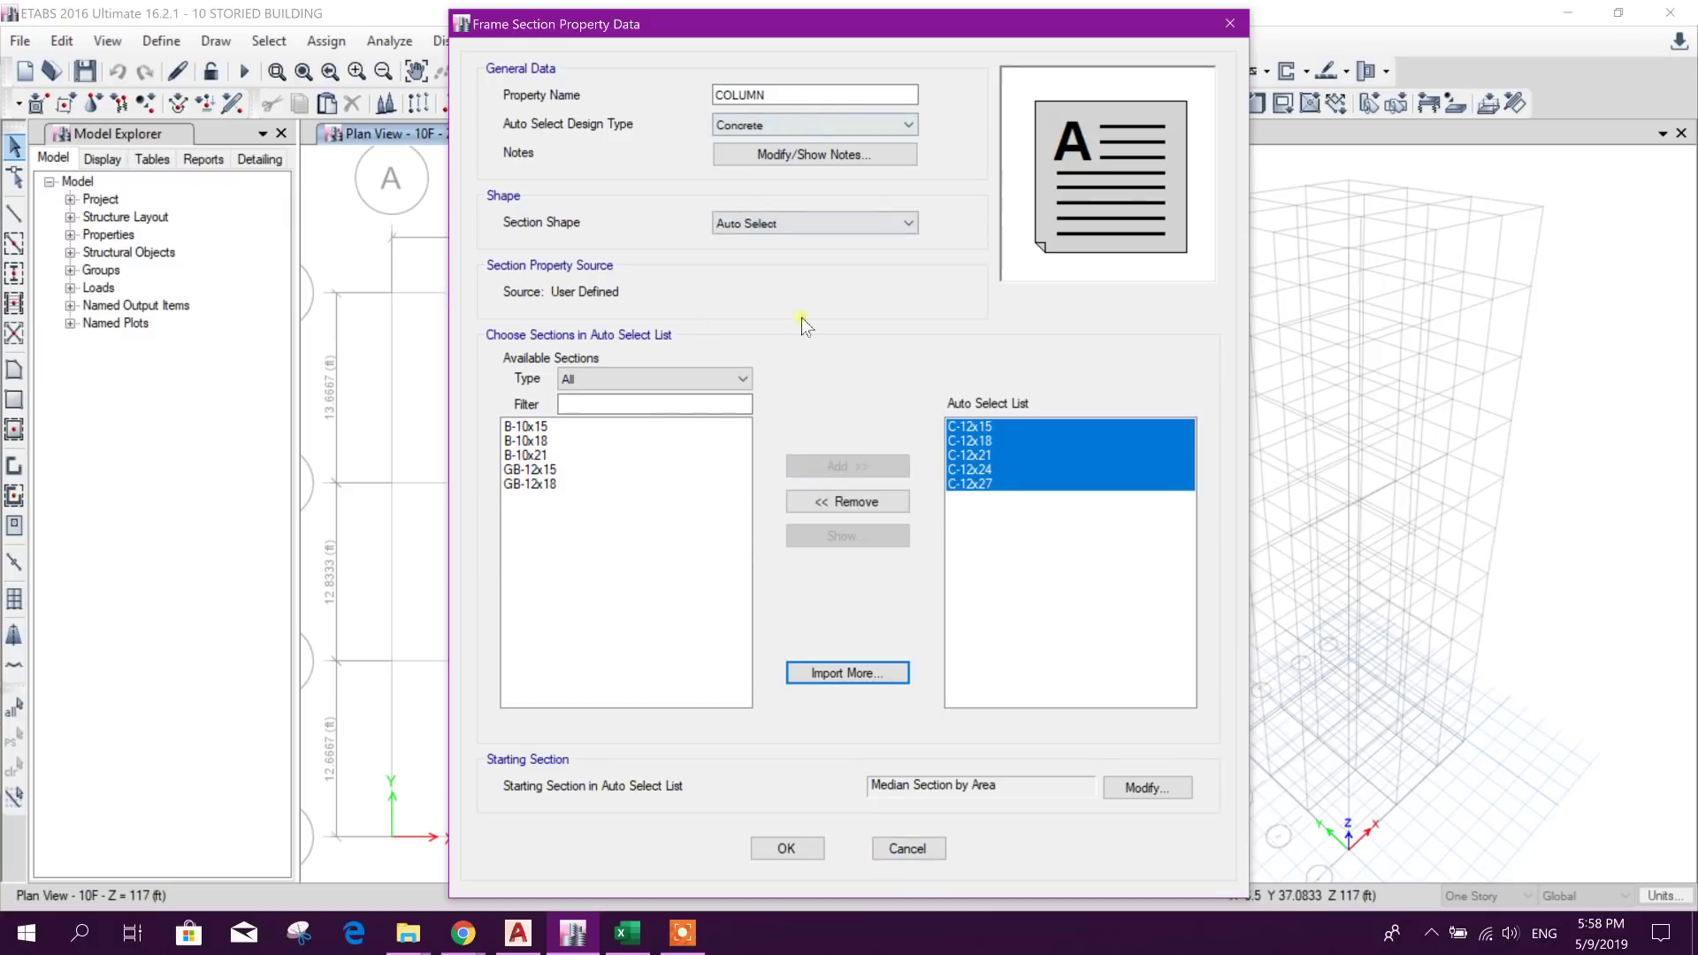
pyautogui.click(786, 849)
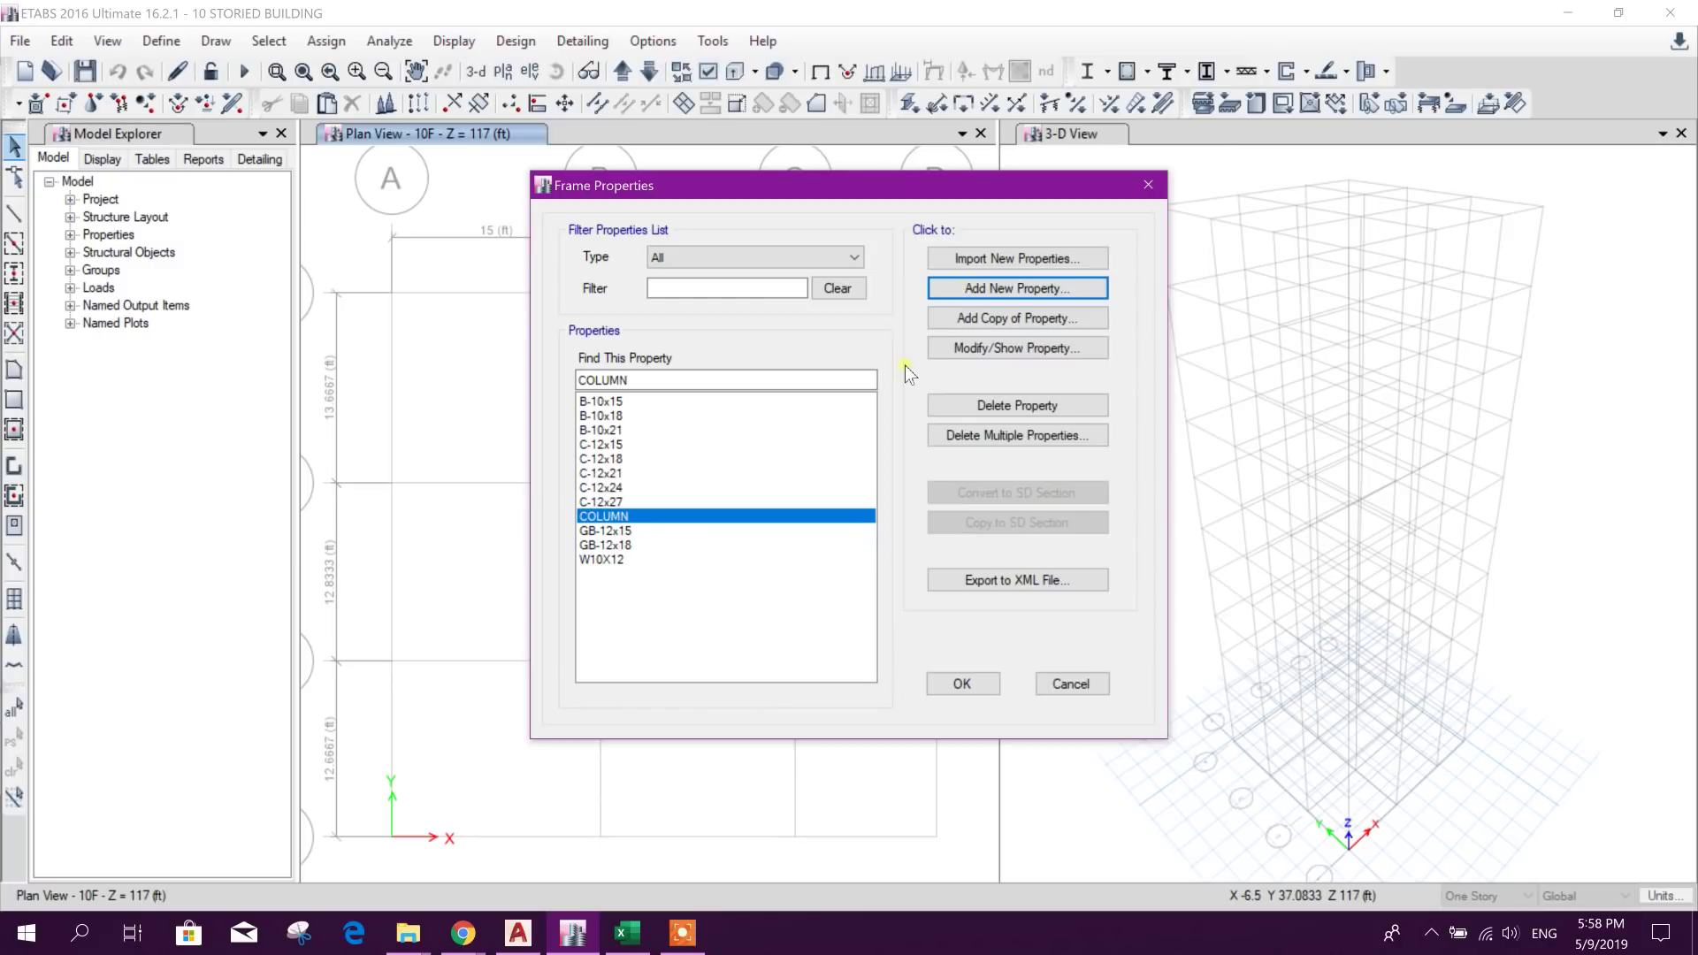
# Step: Copy the COLUMN auto select list as GB, replacing its column sections with GB-12x15 and GB-12x18
pyautogui.click(981, 324)
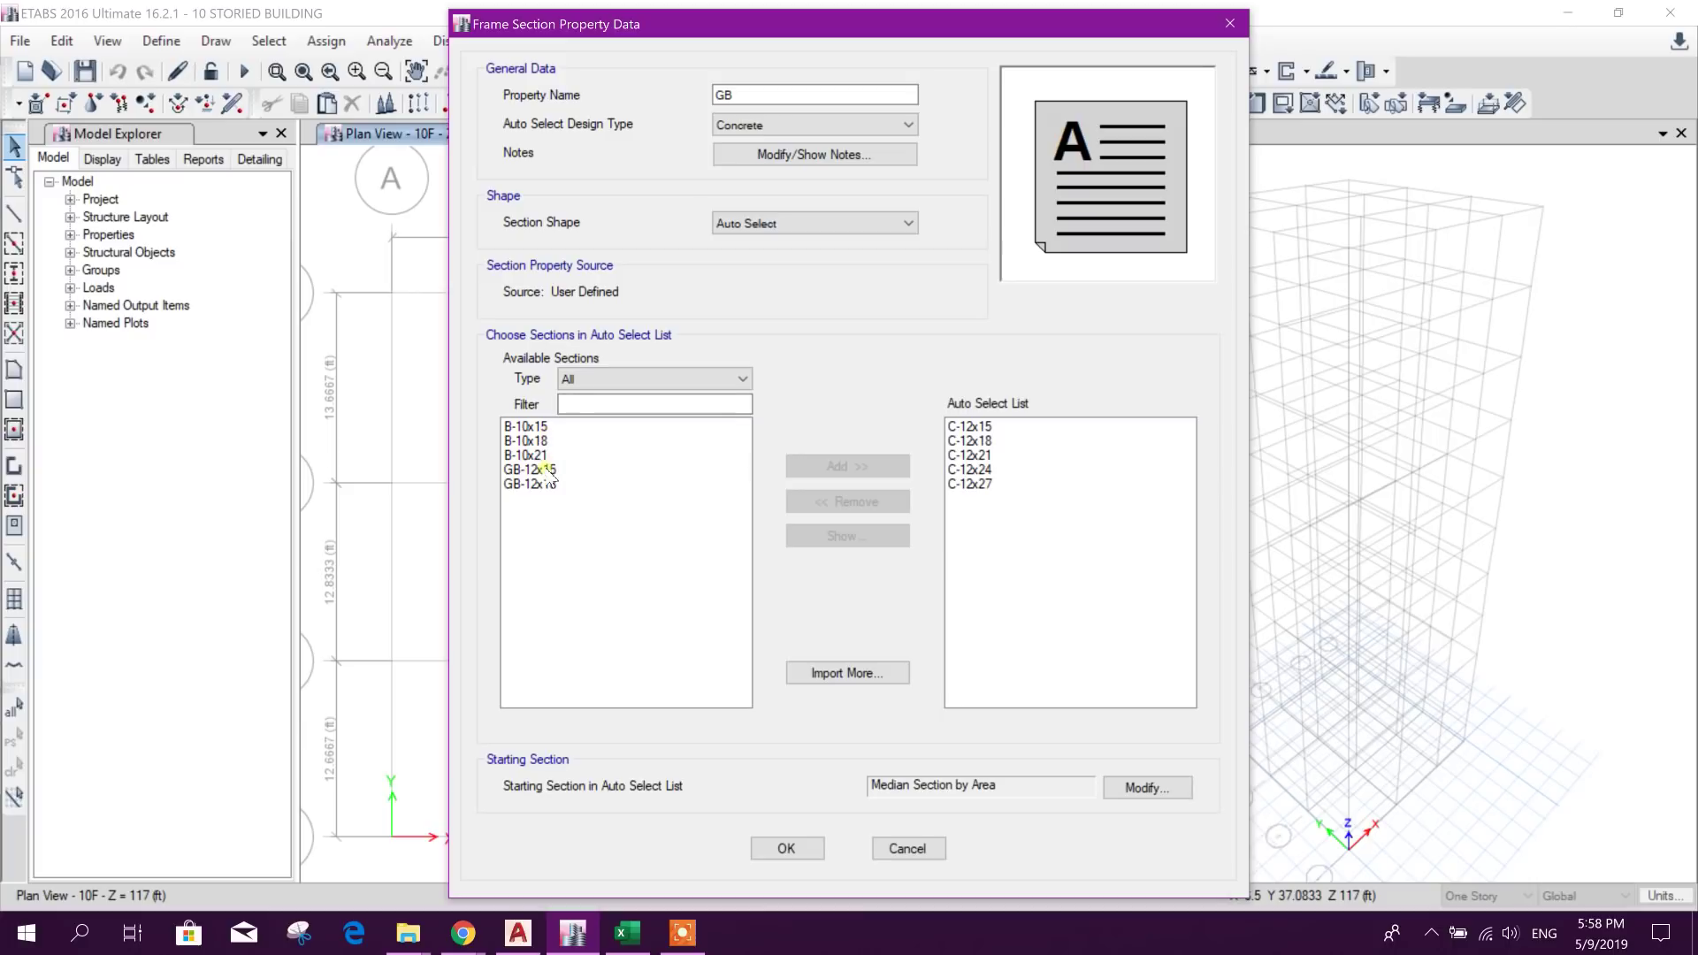
pyautogui.moveTo(545, 470); pyautogui.dragTo(546, 484)
pyautogui.click(883, 468)
pyautogui.moveTo(970, 427); pyautogui.dragTo(970, 484)
pyautogui.click(848, 502)
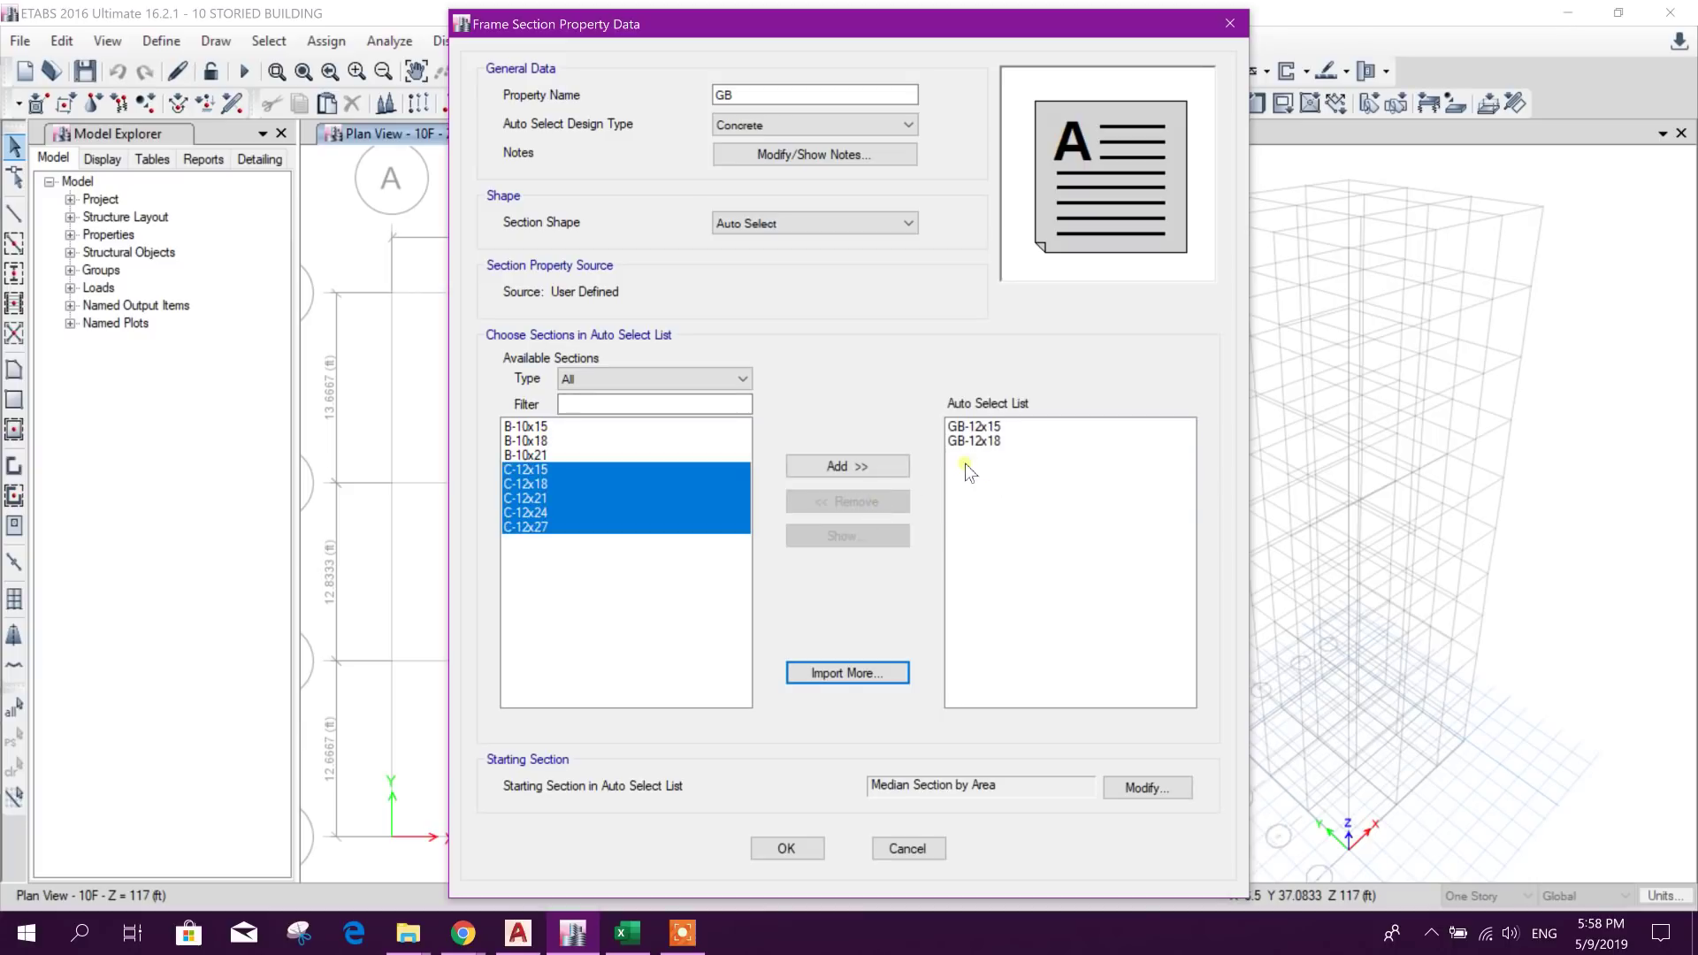
pyautogui.click(802, 849)
# Step: Accept the GB list and add a copy of it named F BEAM
pyautogui.click(722, 530)
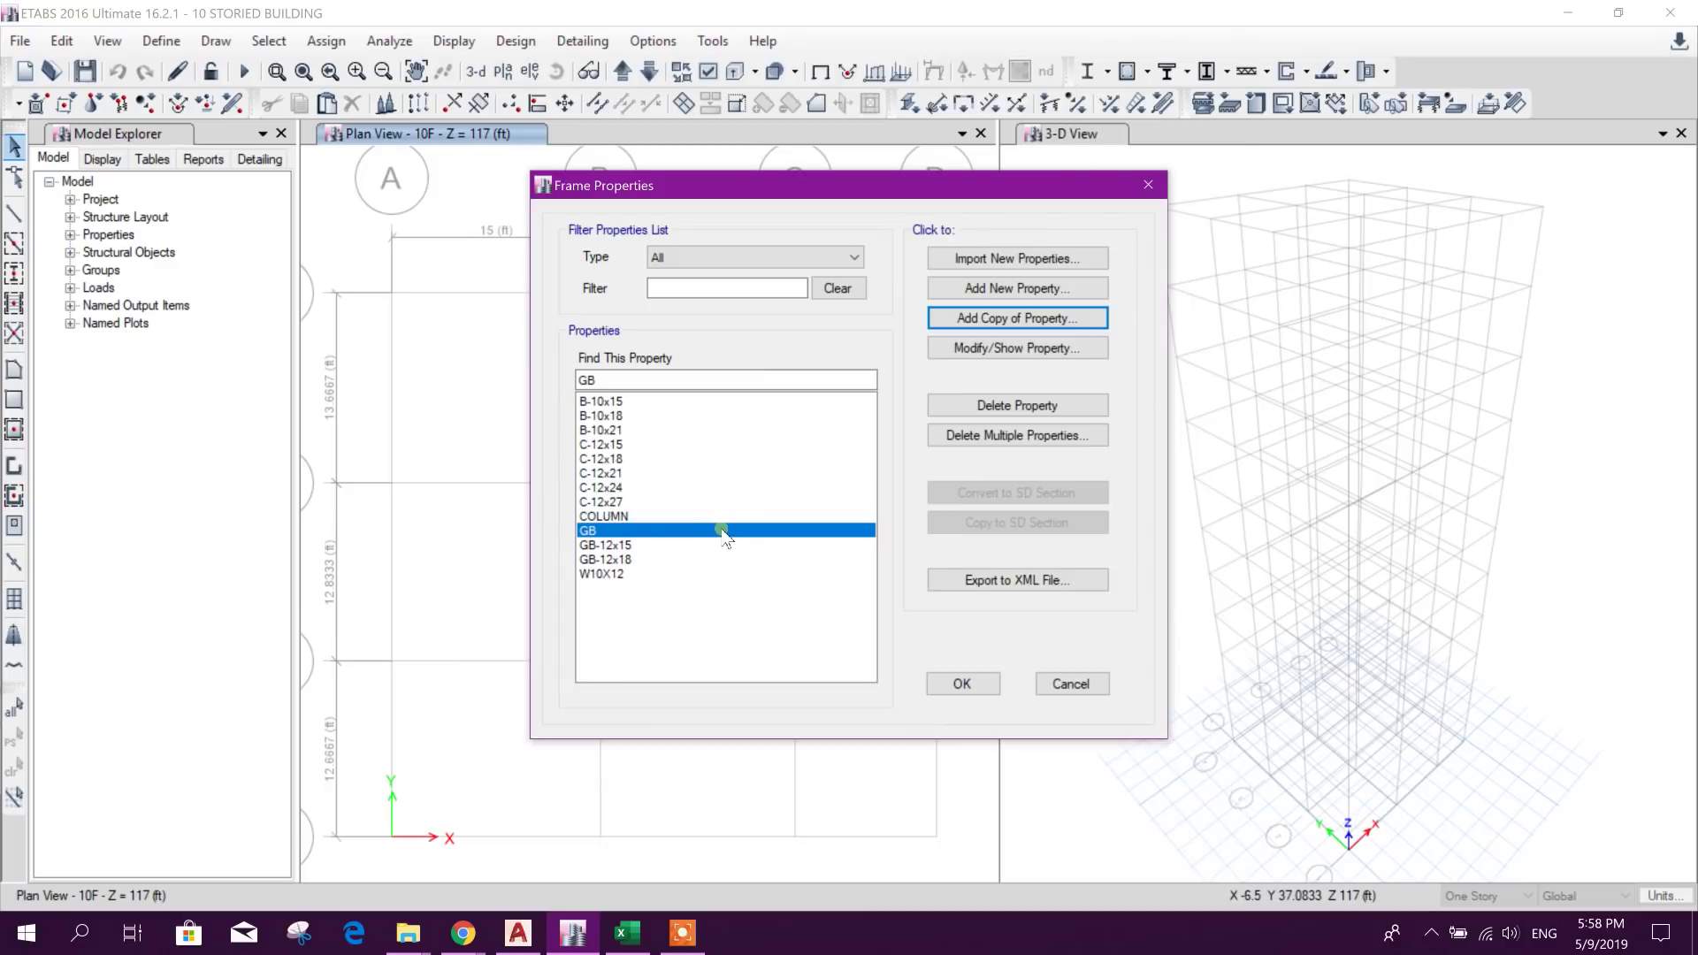
pyautogui.click(625, 517)
pyautogui.click(626, 530)
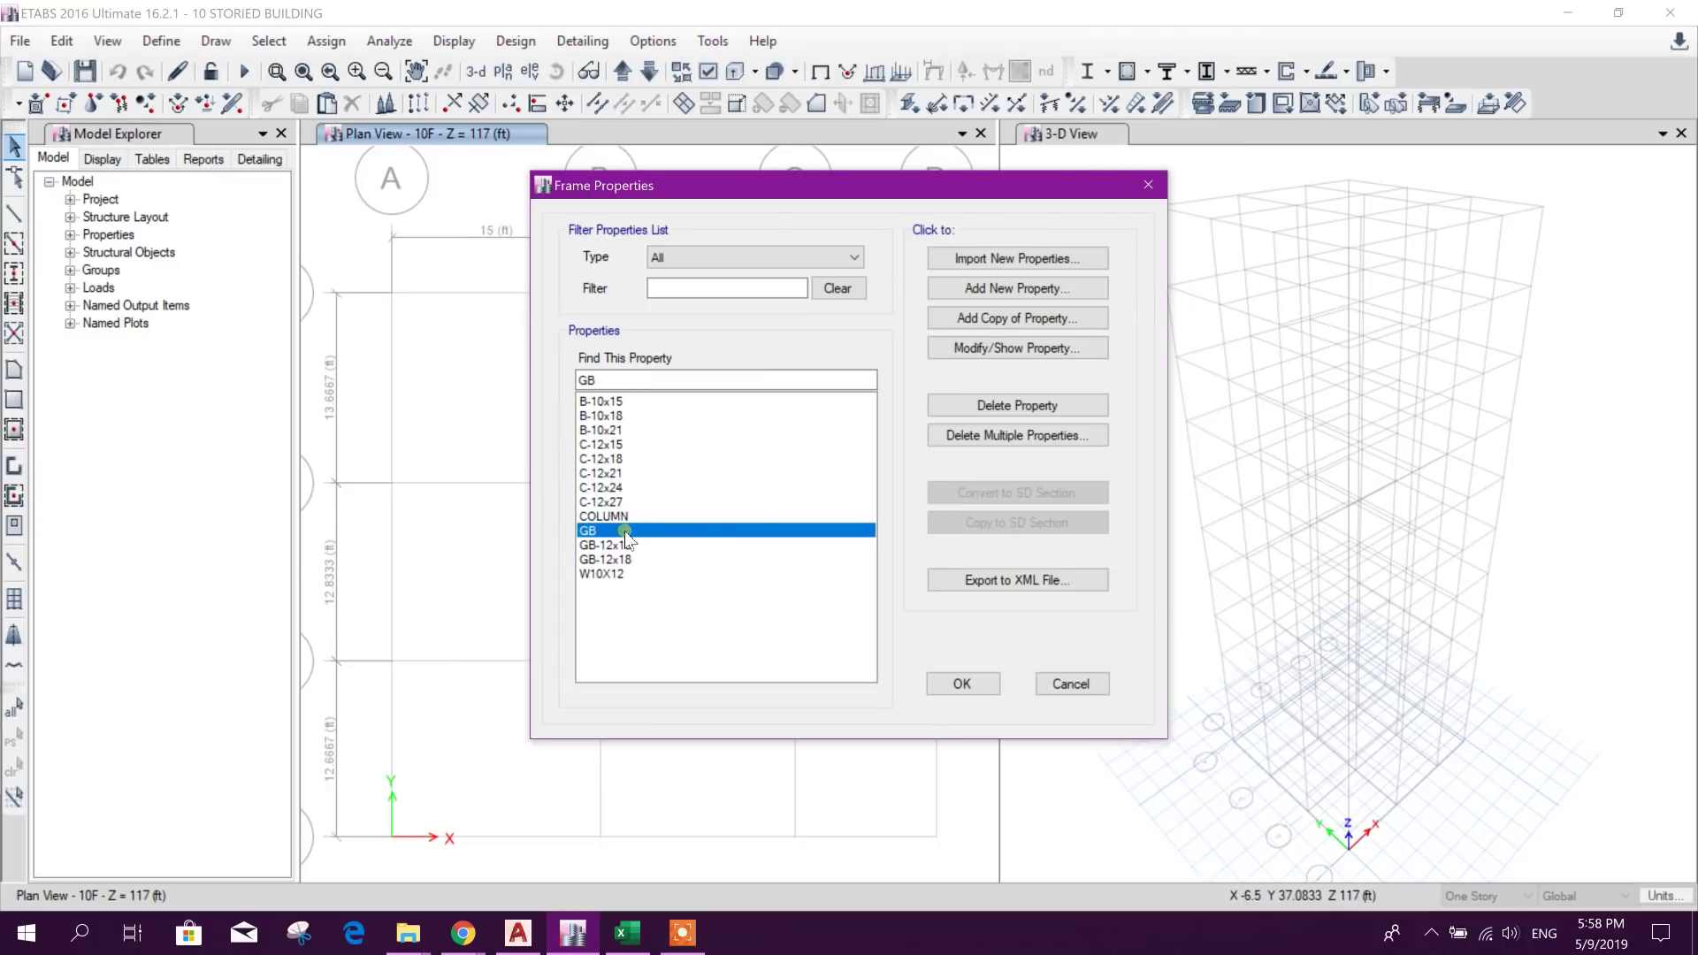
pyautogui.click(1001, 287)
pyautogui.click(1011, 319)
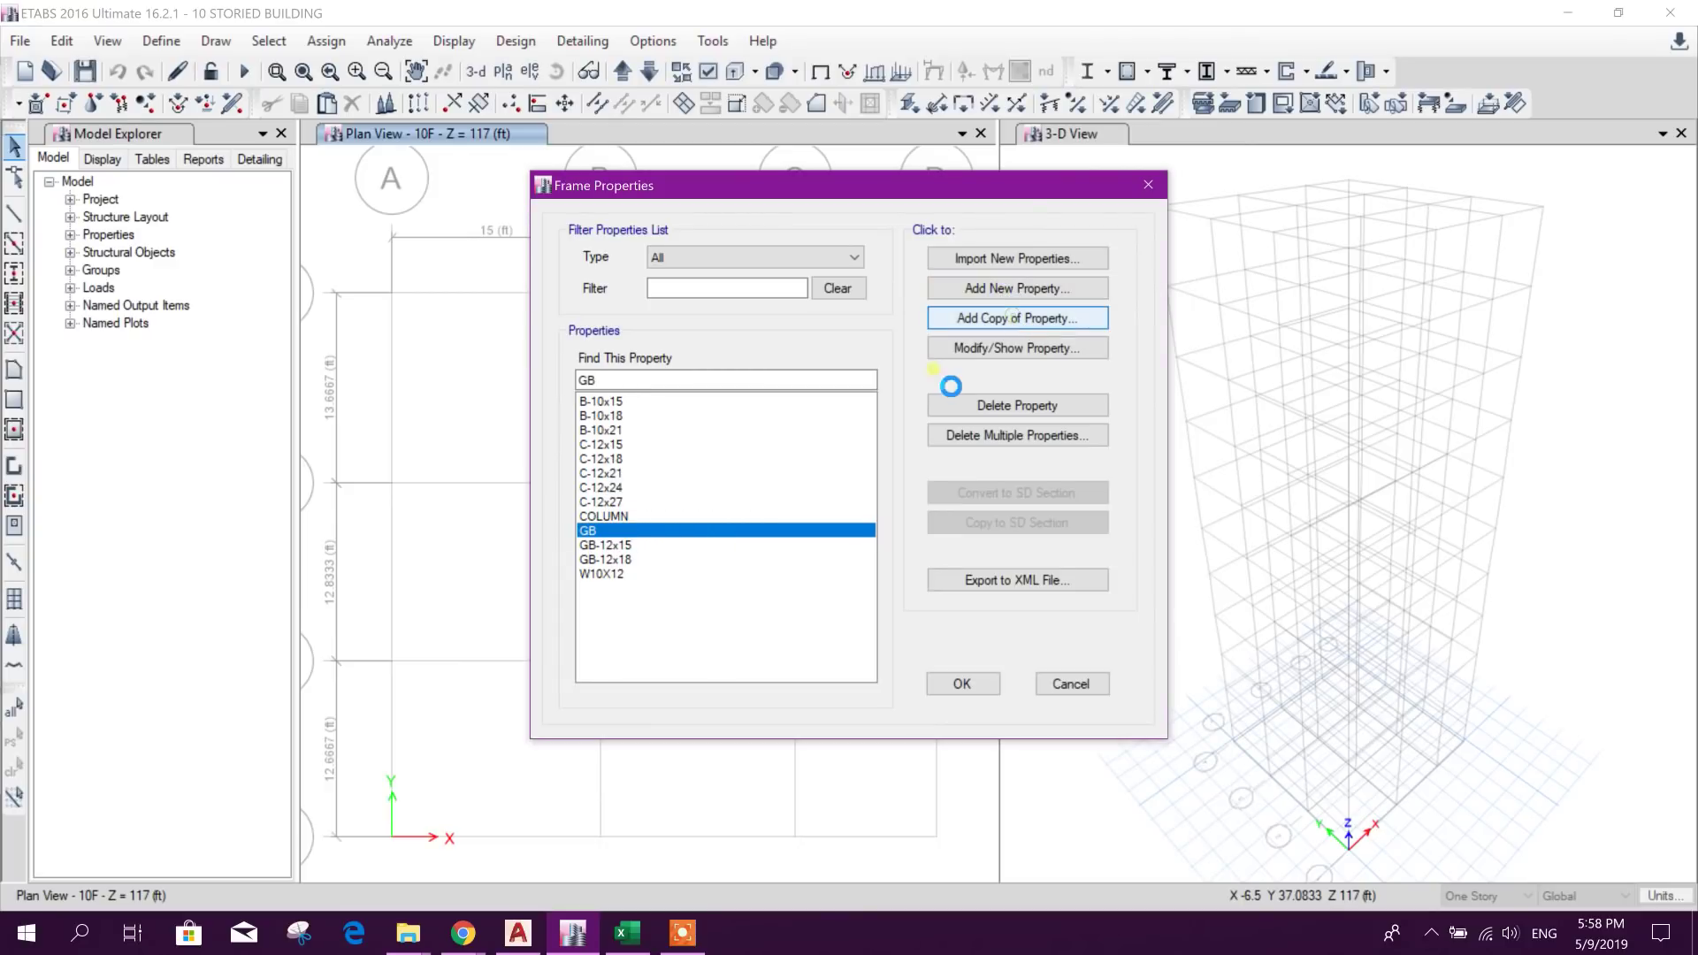
pyautogui.write('FLOOR')
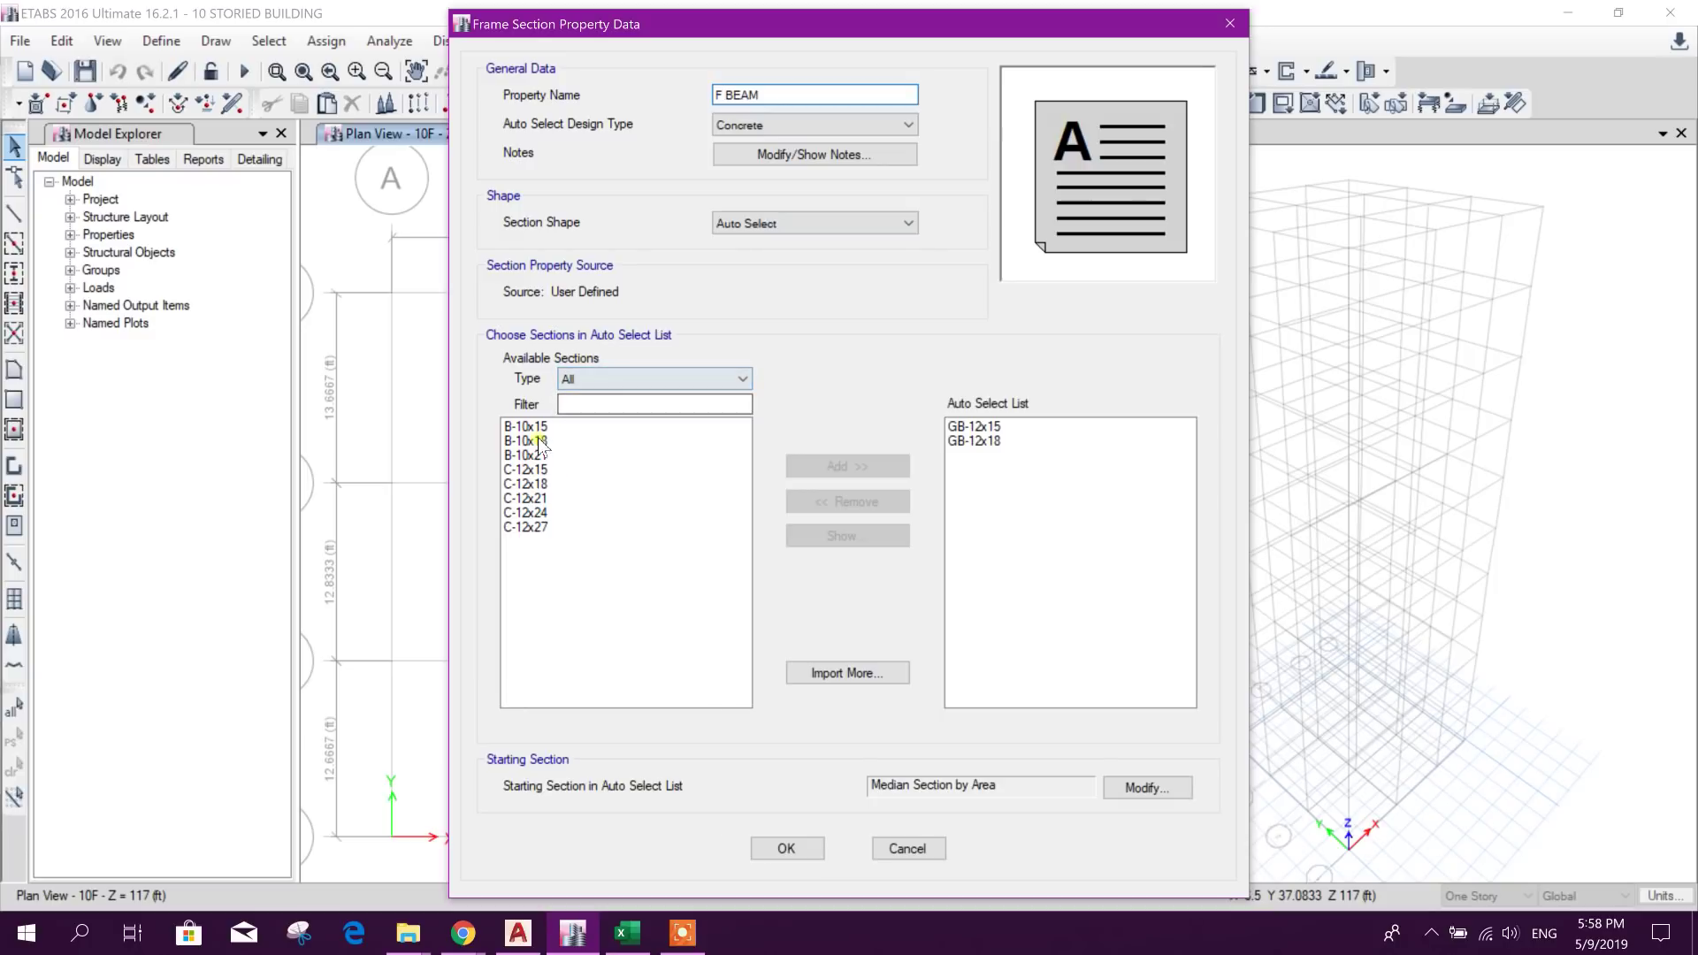
# Step: Replace the grade beam sections in the F BEAM list with B-10x15, B-10x18 and B-10x21, and accept the frame properties
pyautogui.moveTo(540, 445); pyautogui.dragTo(535, 455)
pyautogui.click(897, 467)
pyautogui.moveTo(984, 469); pyautogui.dragTo(978, 484)
pyautogui.click(848, 502)
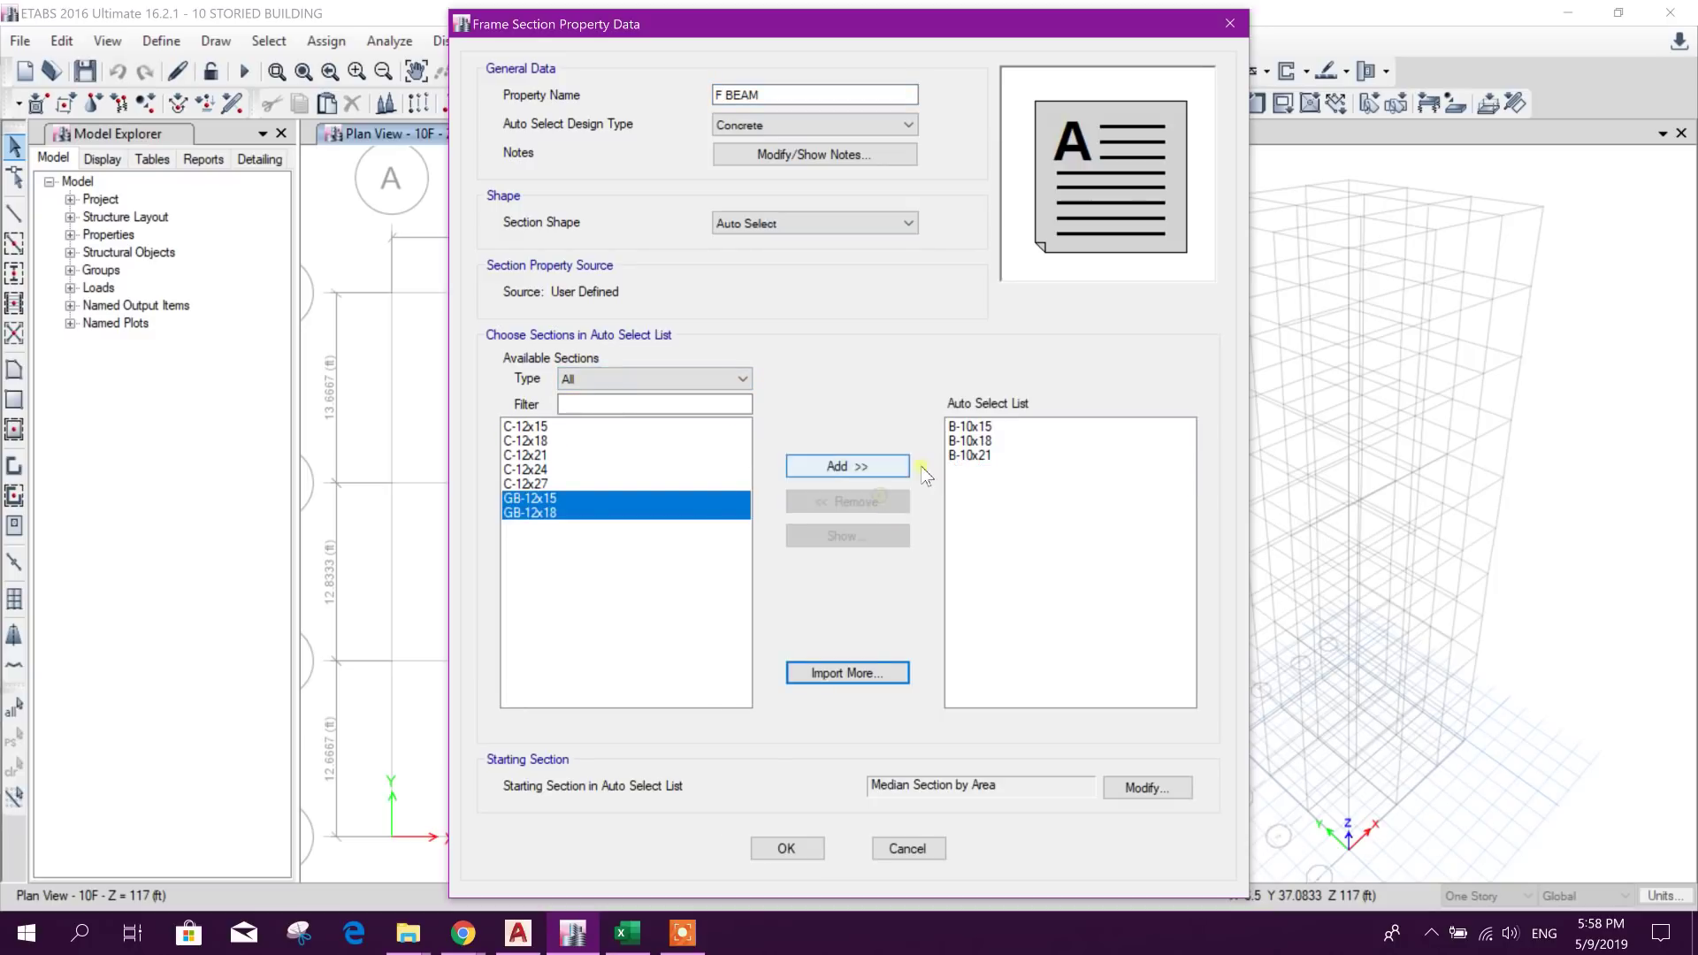
pyautogui.click(787, 849)
pyautogui.click(962, 683)
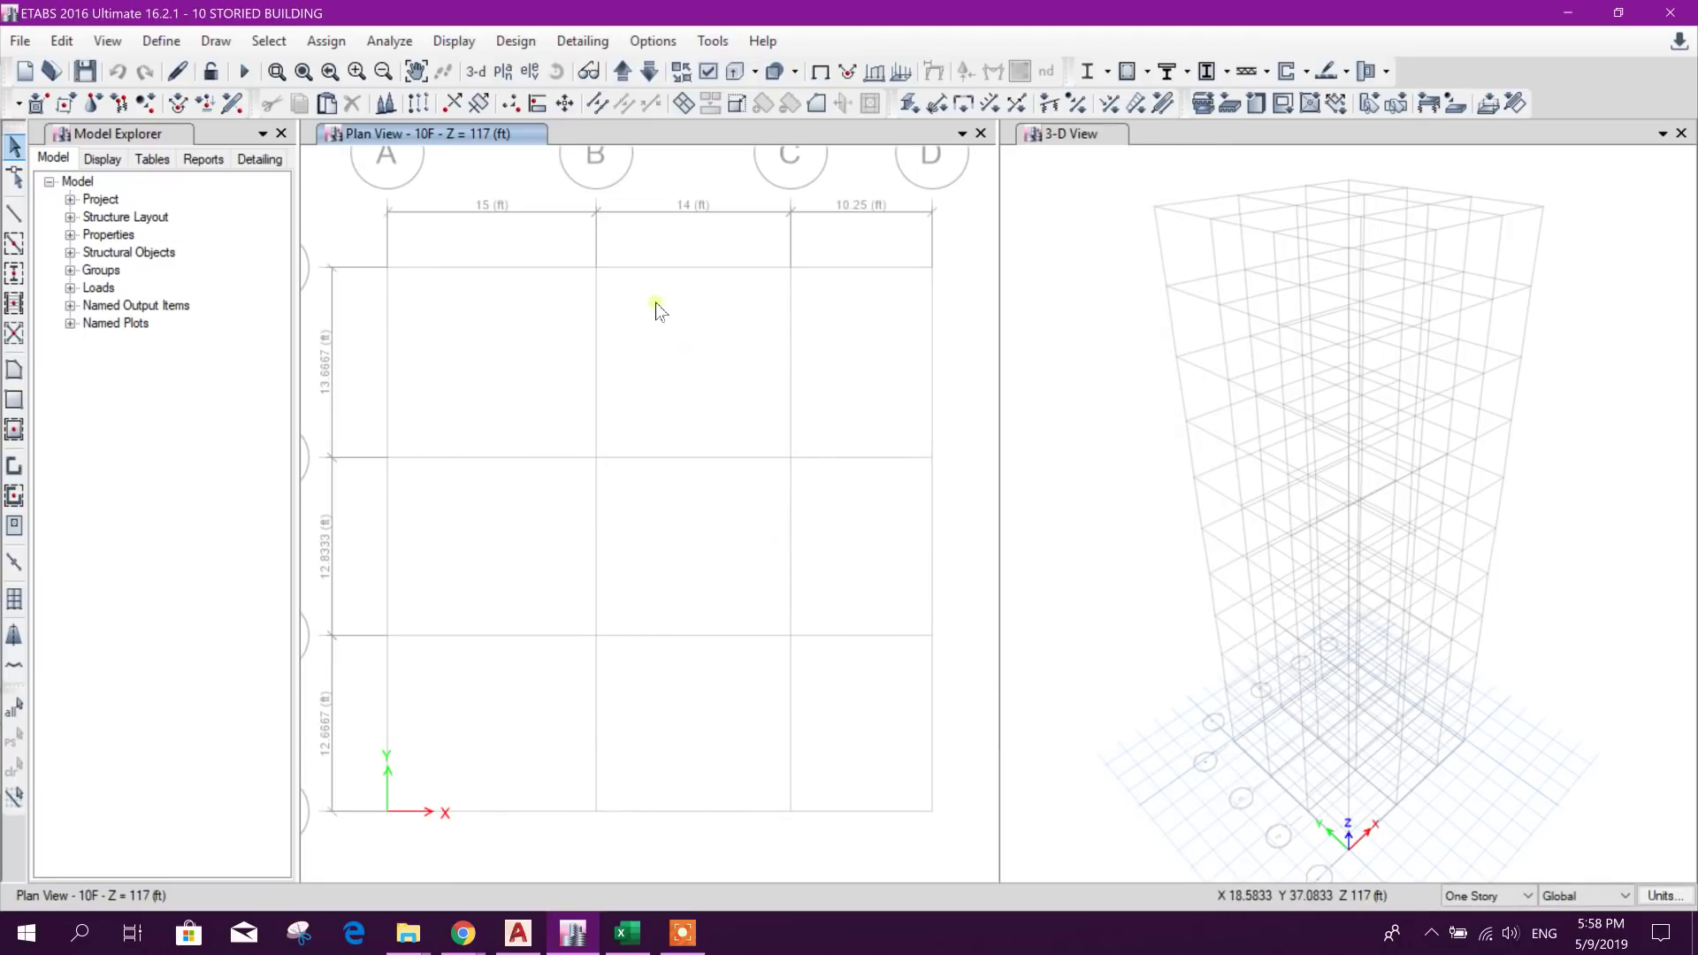
# Step: Quick-draw columns with the COLUMN property at all grid intersections of the GB story plan at Z = 6 ft
pyautogui.moveTo(734, 359); pyautogui.dragTo(779, 352, button='middle')
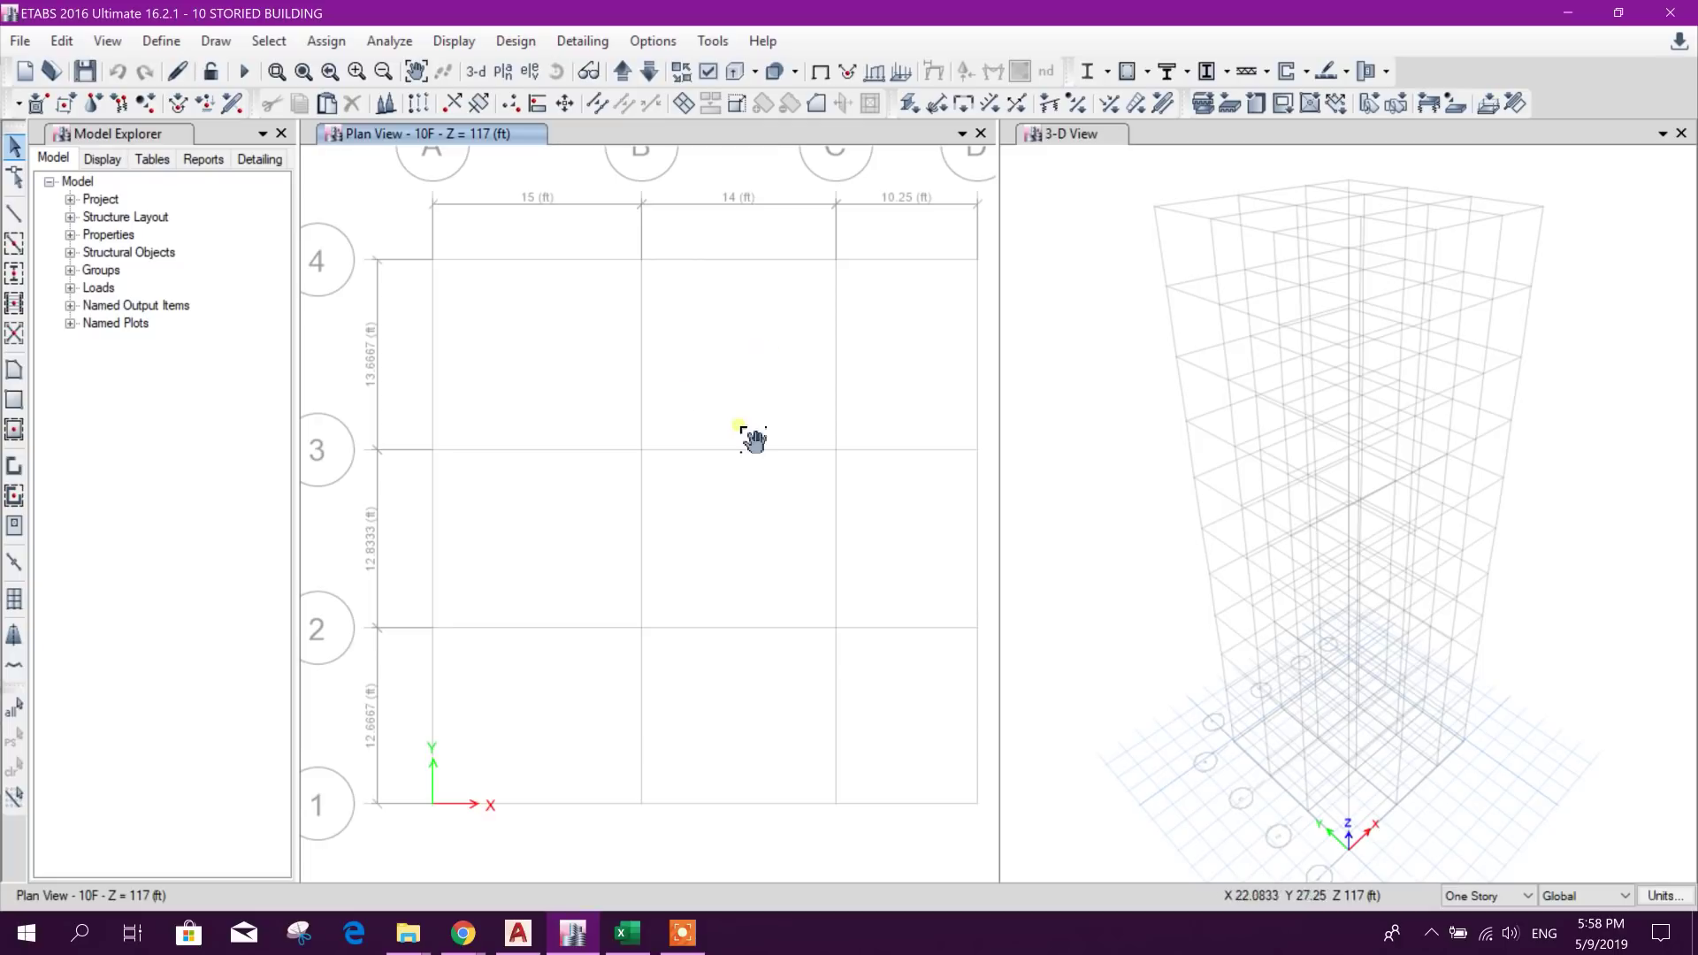
pyautogui.moveTo(742, 426); pyautogui.dragTo(725, 446, button='middle')
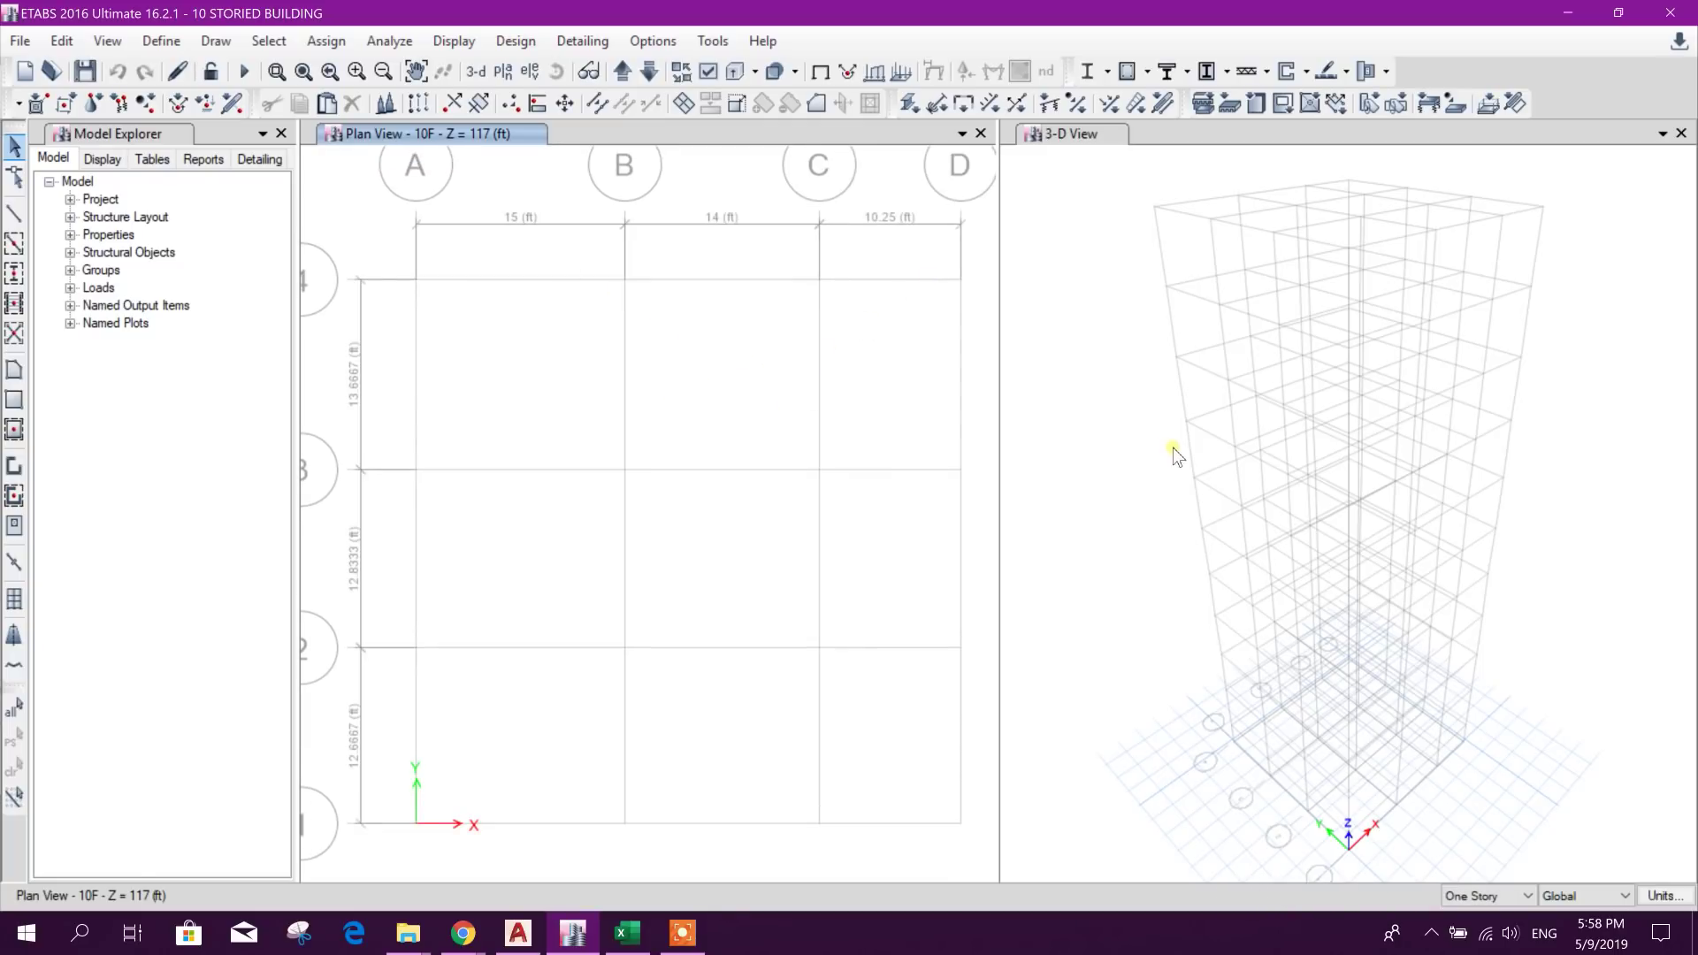
pyautogui.moveTo(1430, 824); pyautogui.dragTo(1426, 801, button='middle')
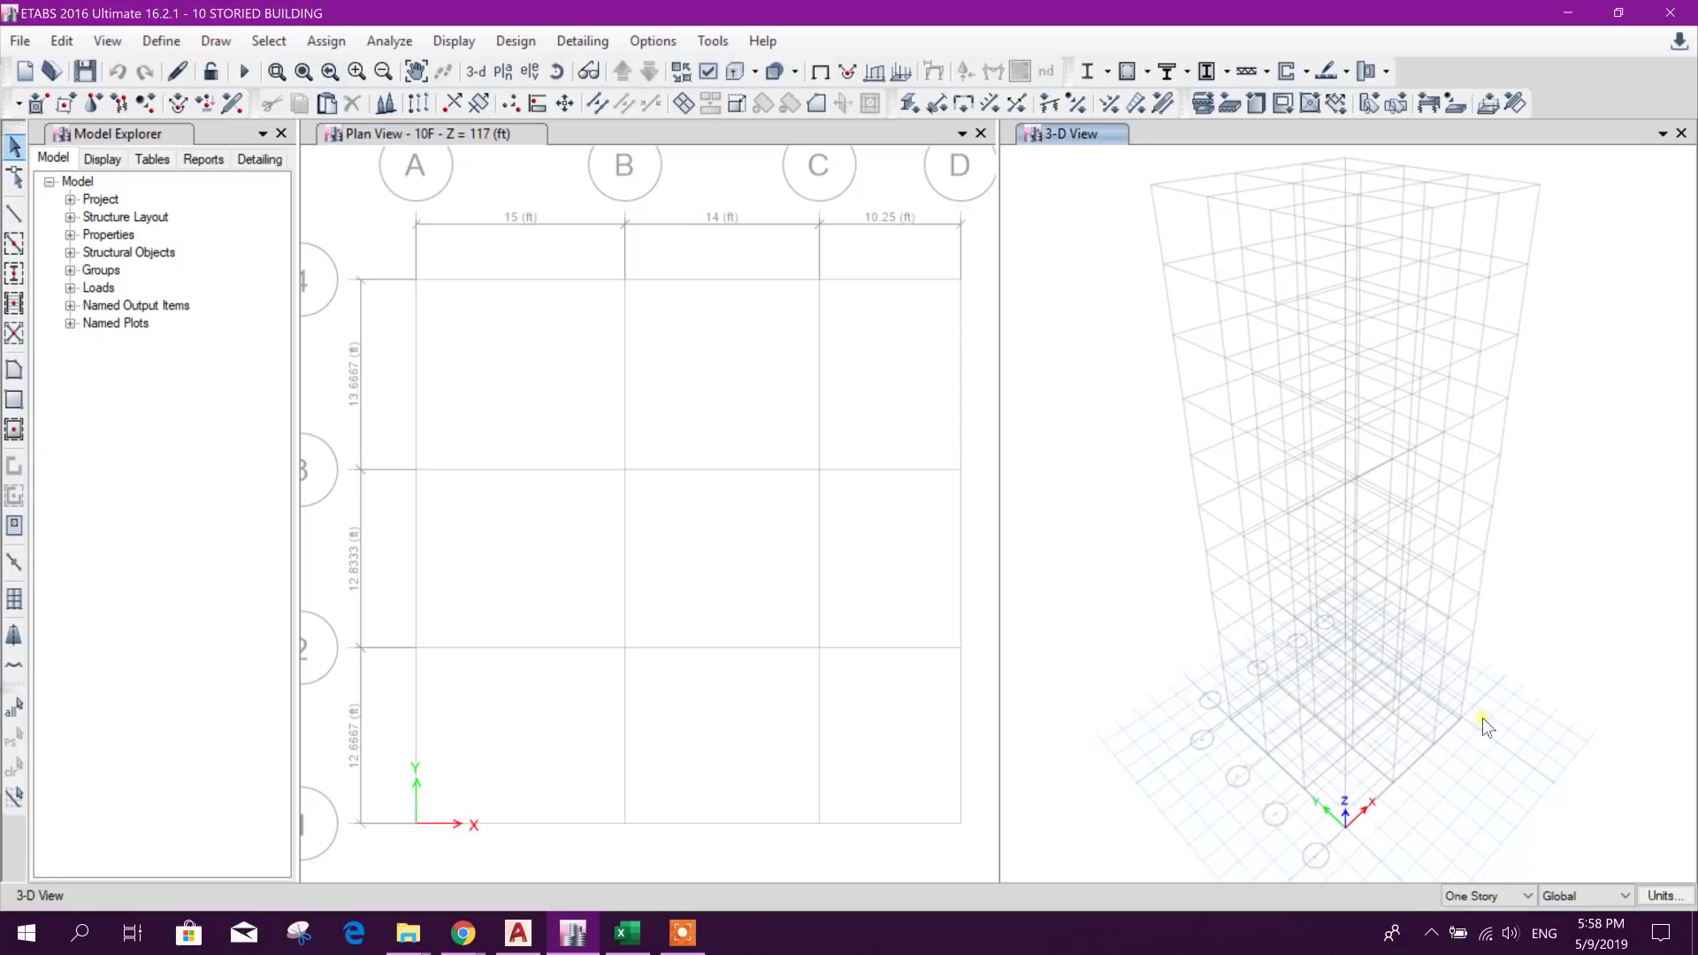
pyautogui.moveTo(509, 553); pyautogui.dragTo(527, 543, button='middle')
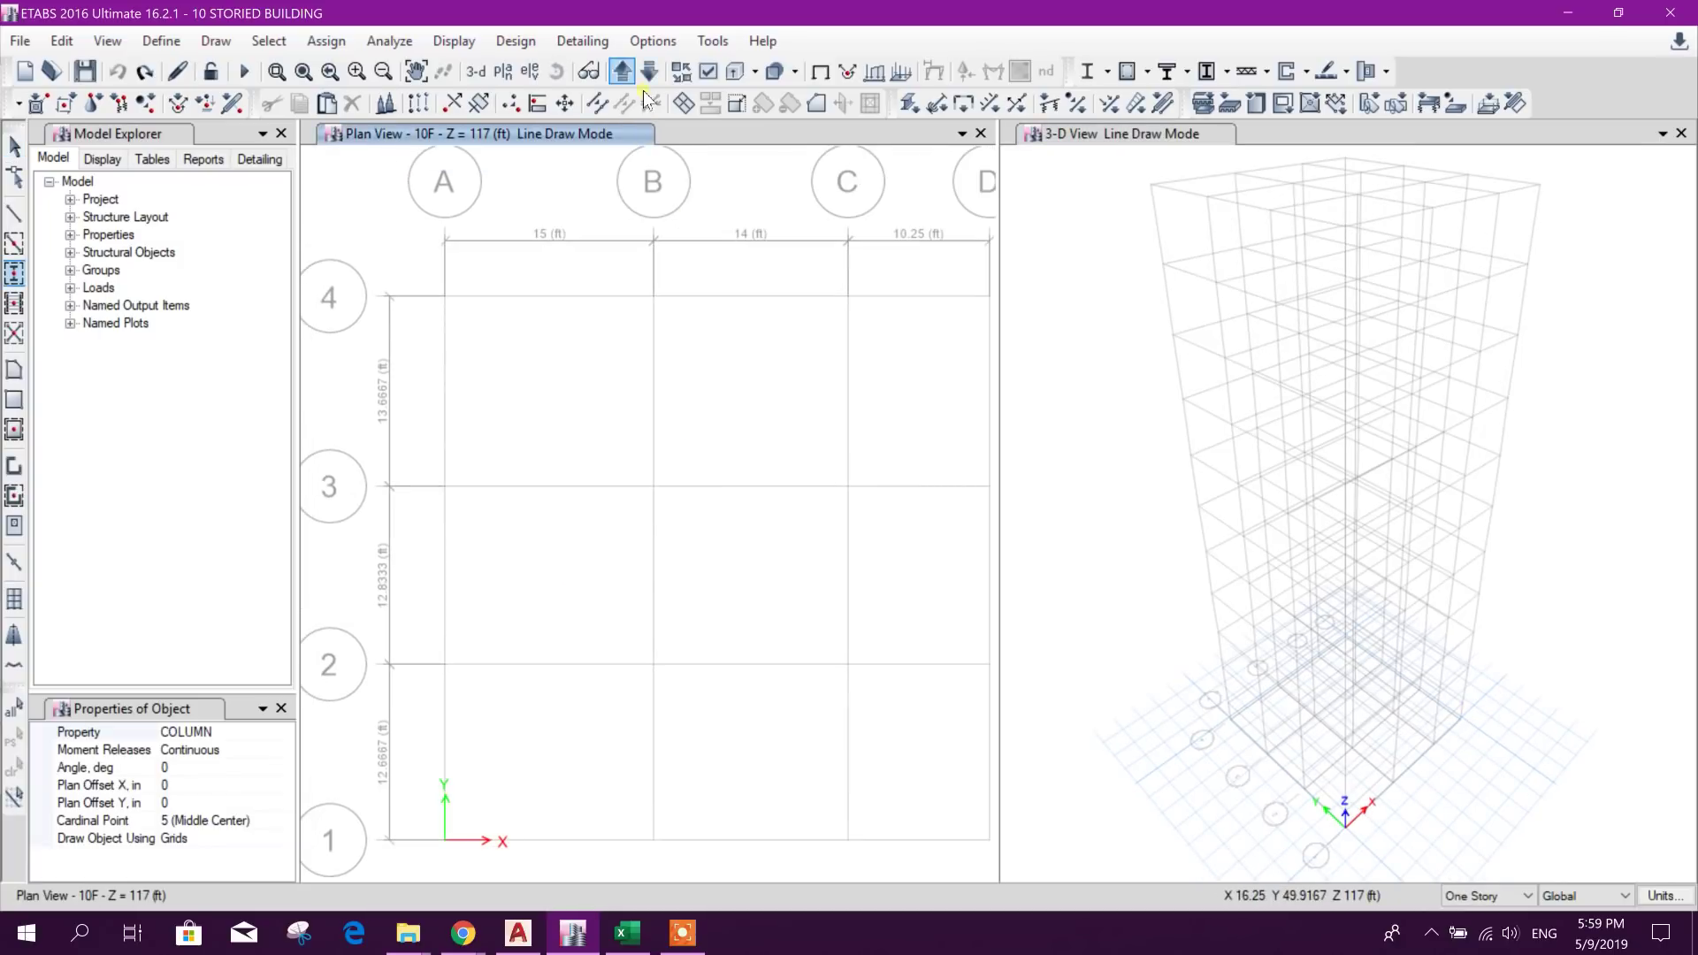
pyautogui.click(623, 71)
pyautogui.click(622, 71)
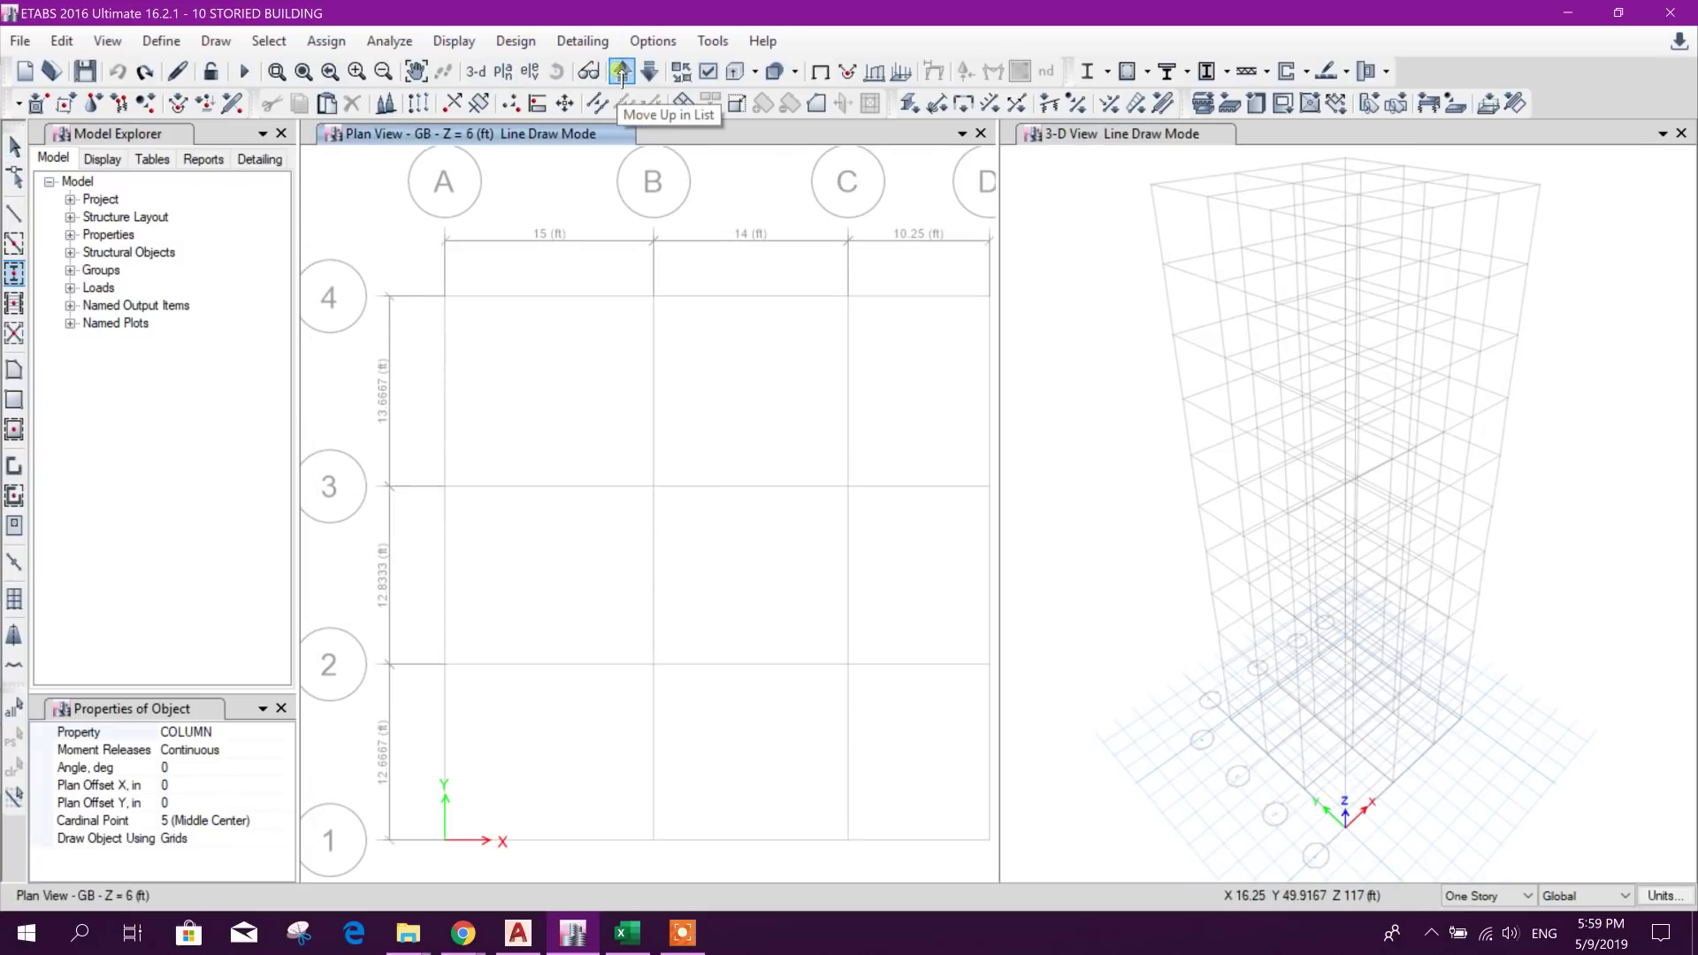
pyautogui.moveTo(348, 215)
pyautogui.mouseDown()
pyautogui.moveTo(894, 719)
pyautogui.moveTo(974, 821)
pyautogui.mouseUp()
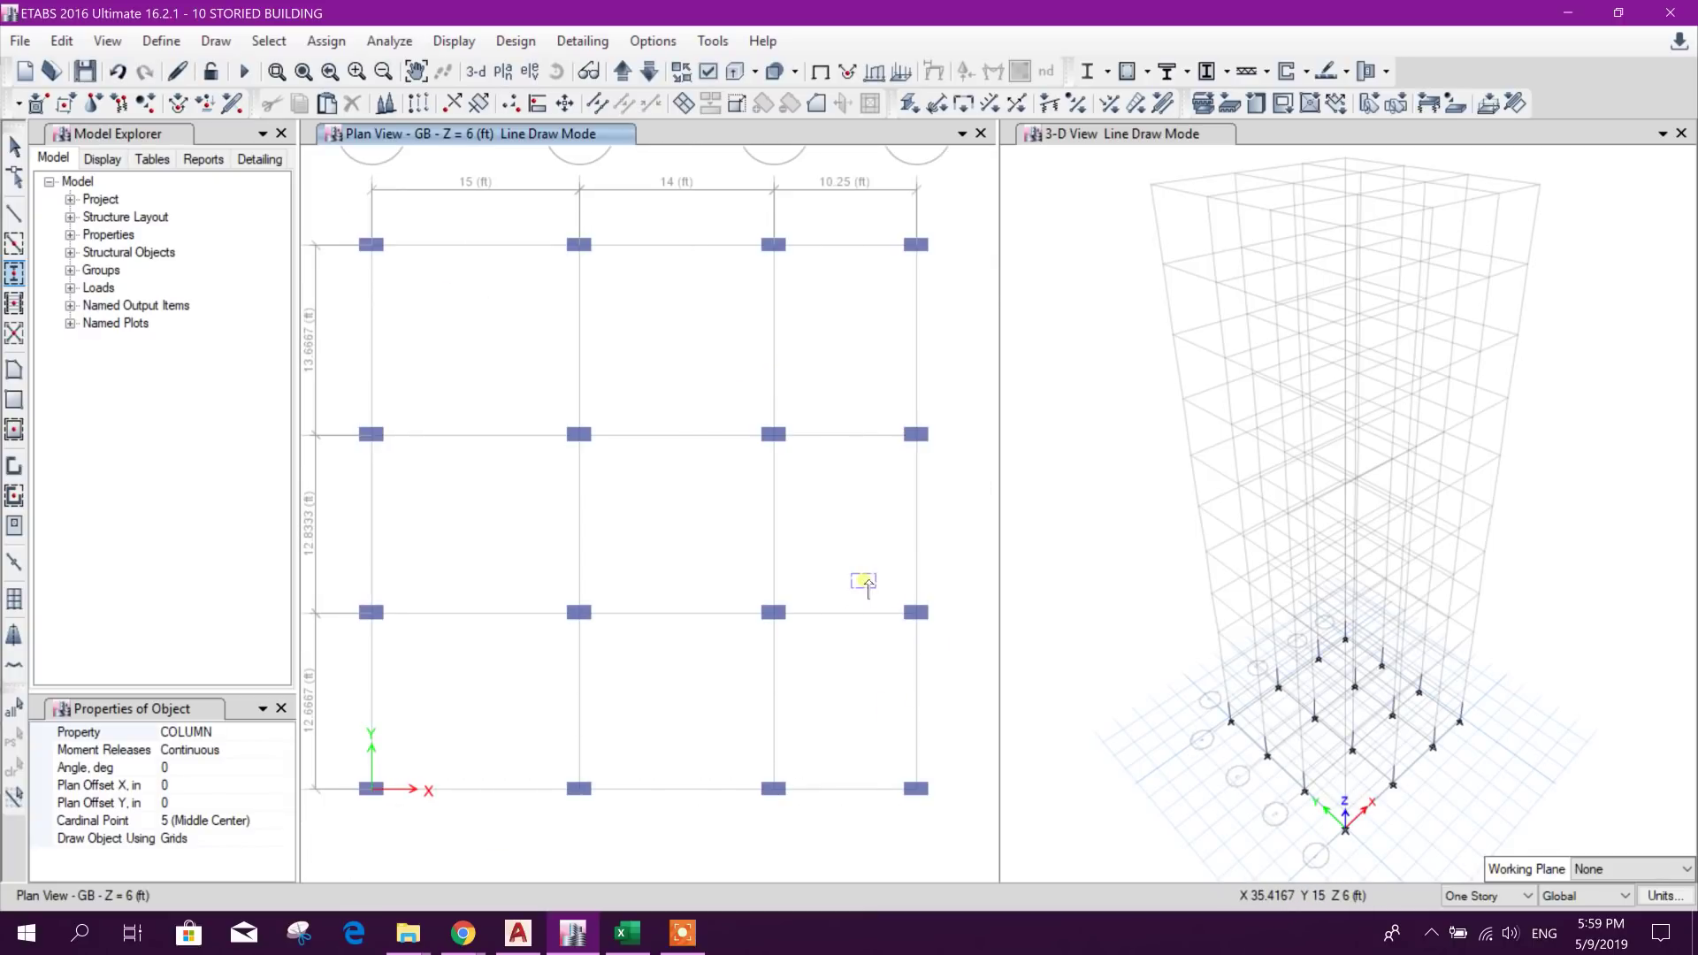
pyautogui.press('Escape')
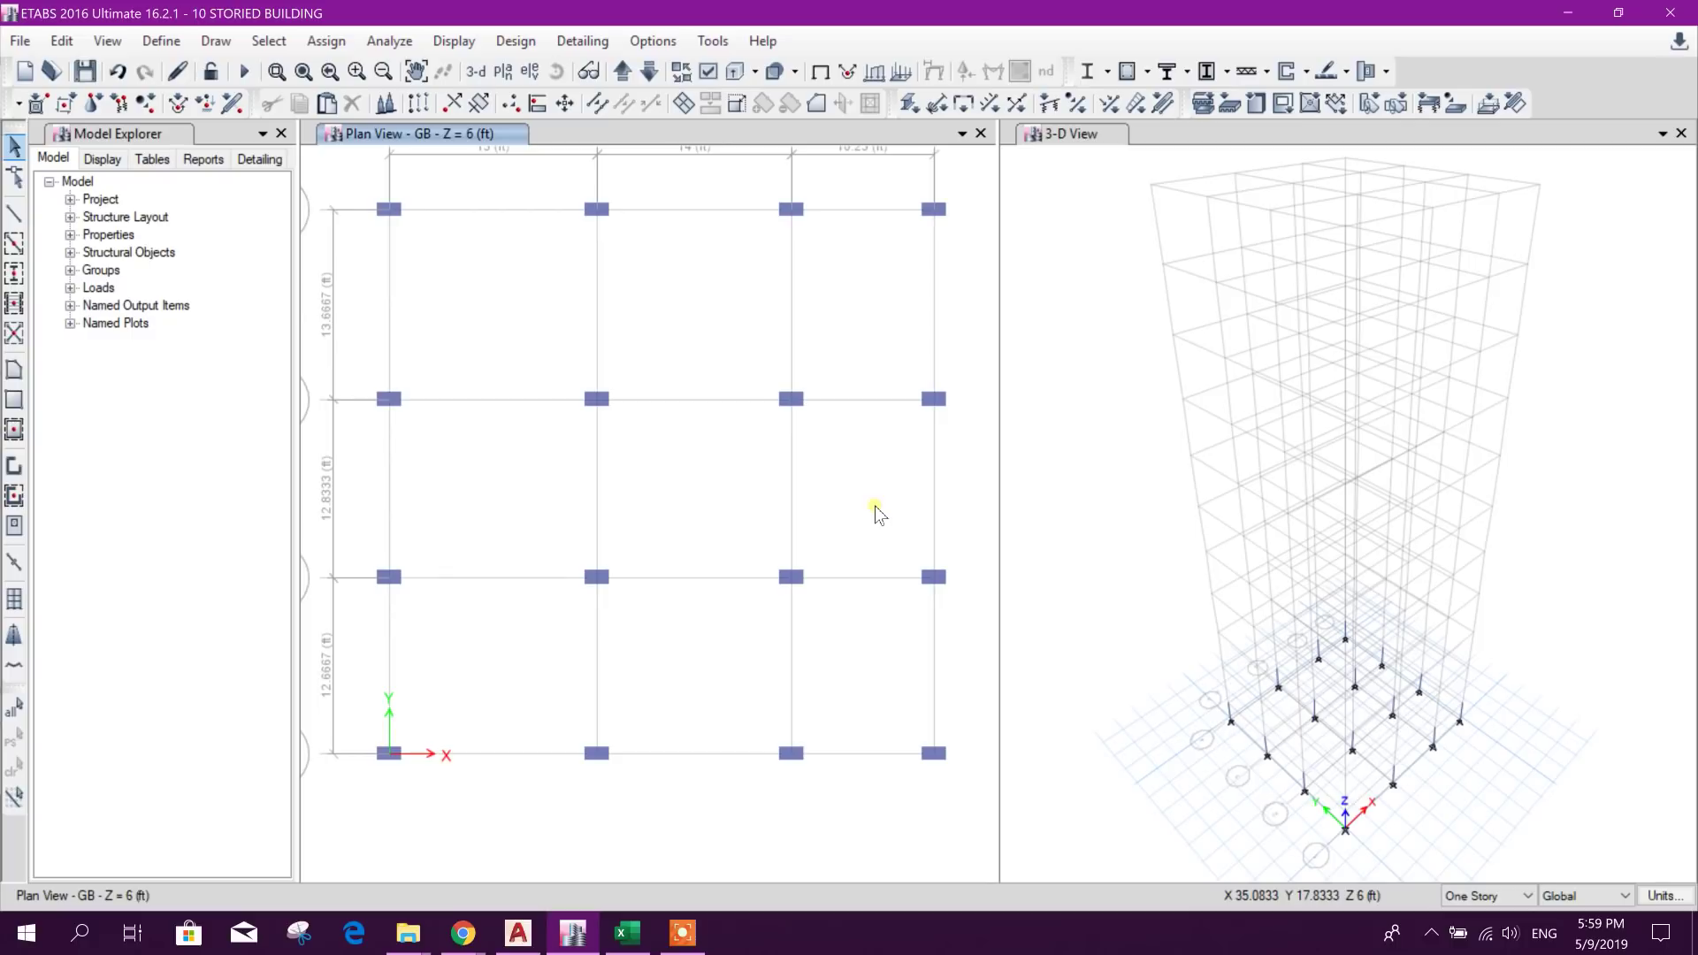
# Step: Switch to AutoCAD and examine the column orientations in the typical floor beam layout plan
pyautogui.click(536, 941)
pyautogui.scroll(4, 885, 442)
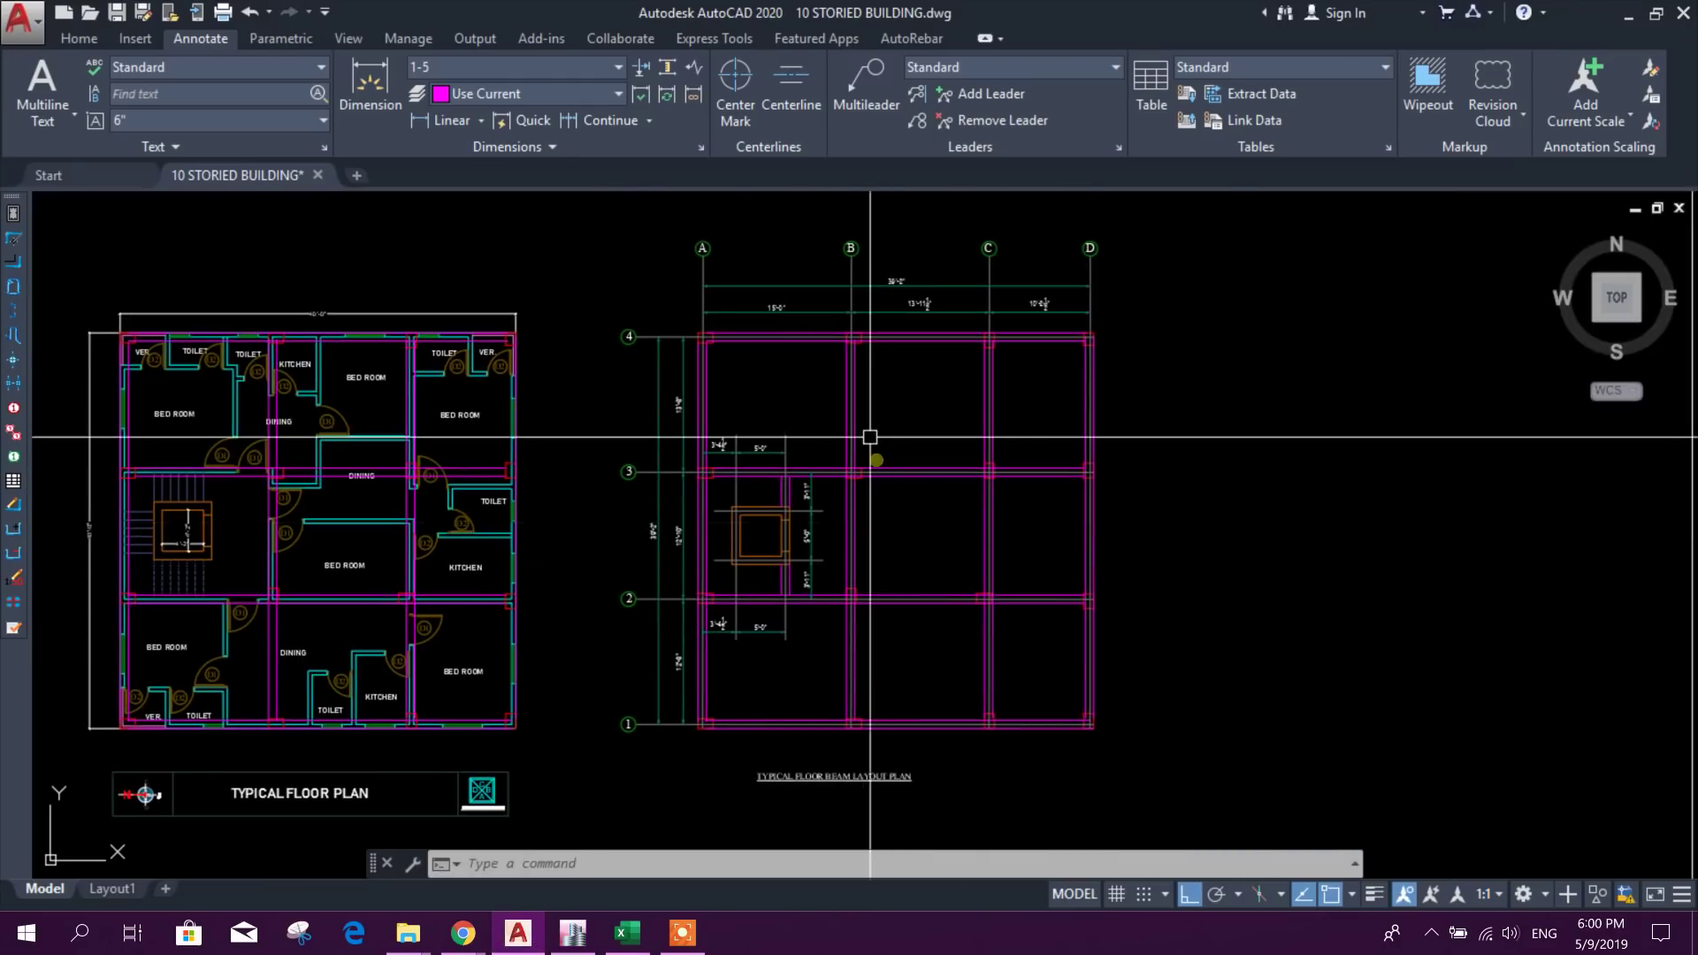
pyautogui.scroll(2, 870, 436)
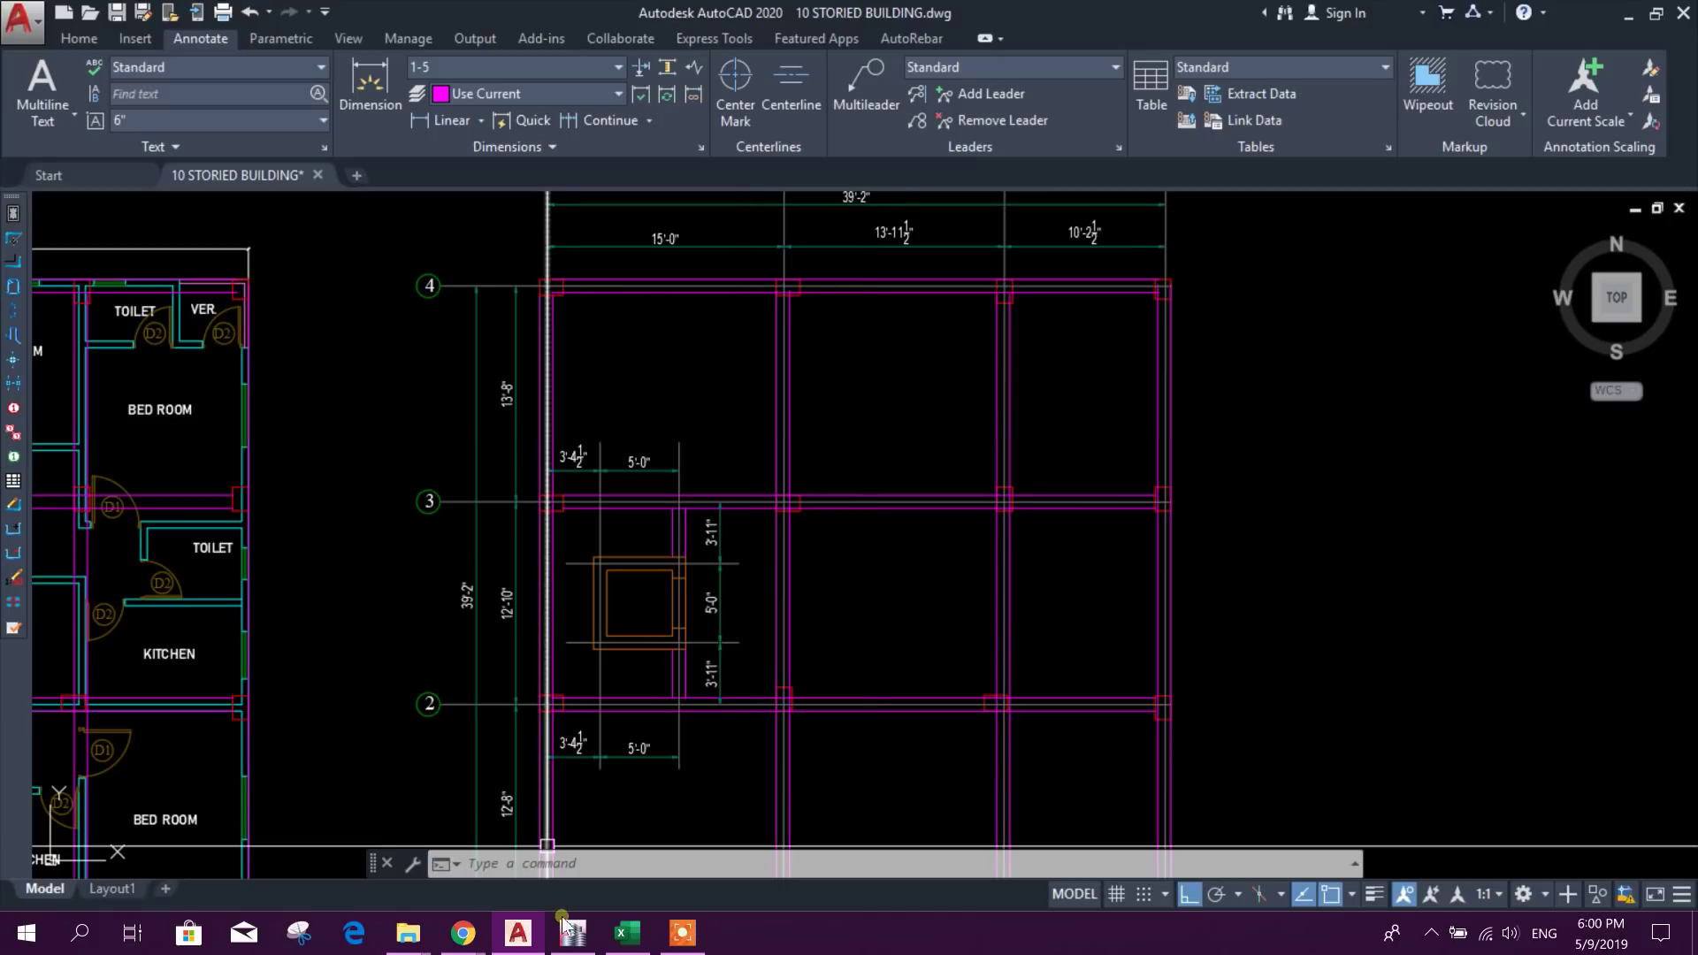
pyautogui.click(571, 933)
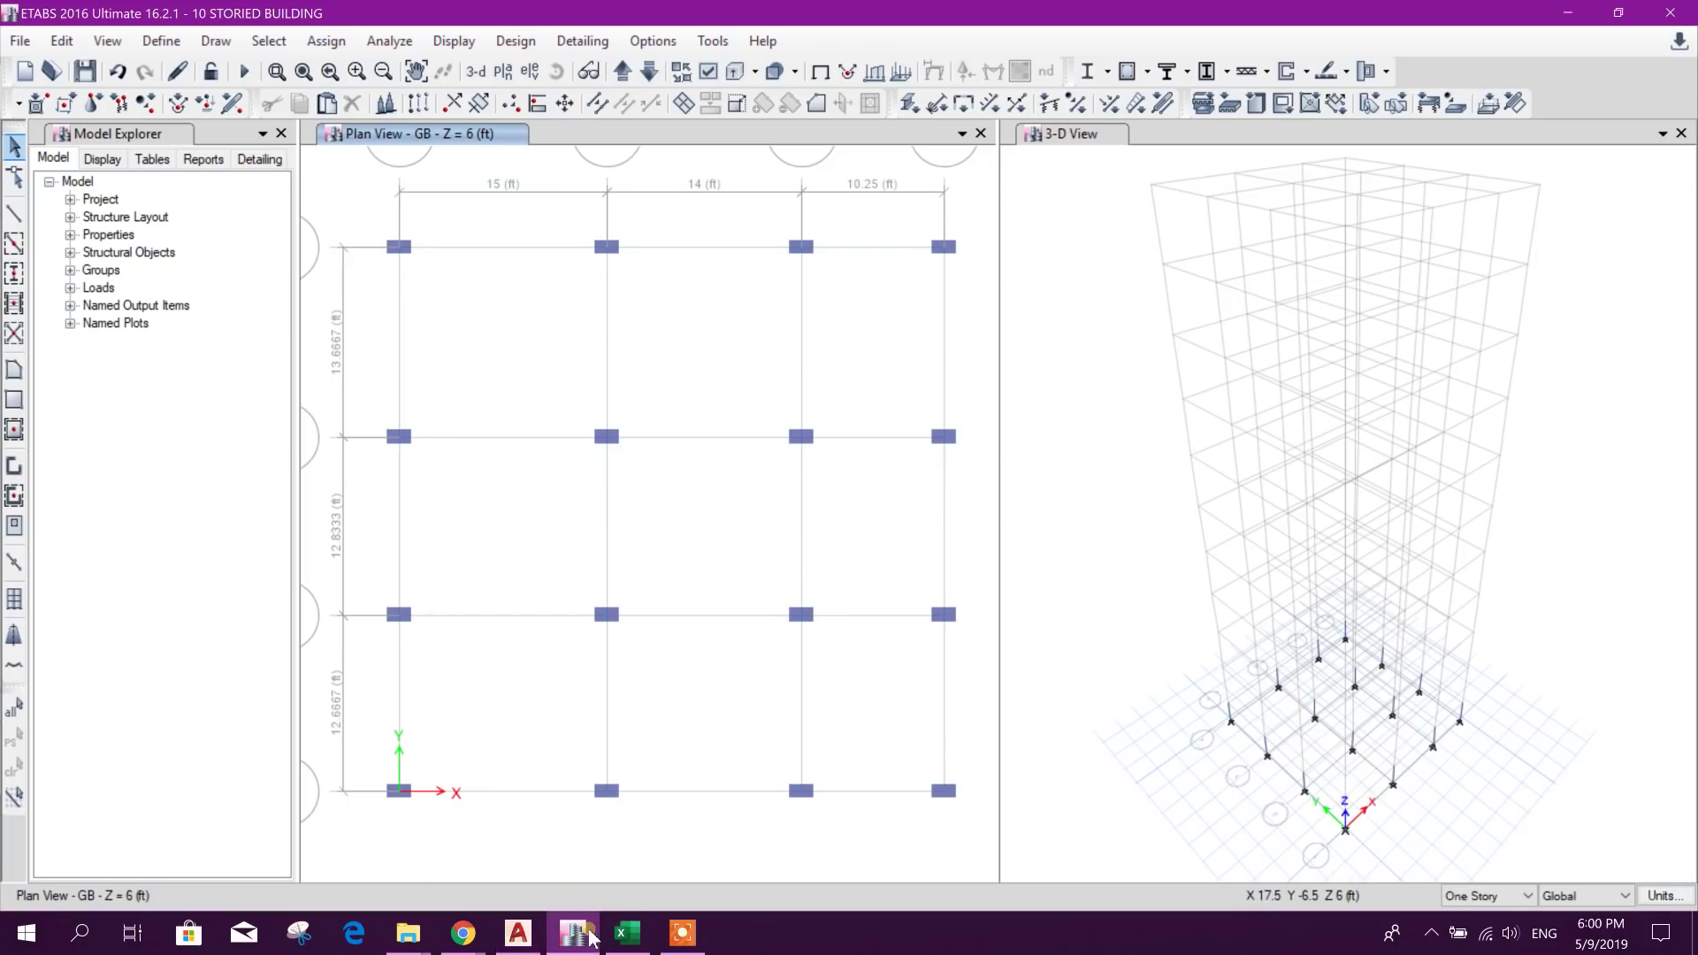
pyautogui.click(518, 933)
pyautogui.moveTo(864, 622); pyautogui.dragTo(849, 542, button='middle')
pyautogui.moveTo(805, 792); pyautogui.dragTo(788, 741, button='middle')
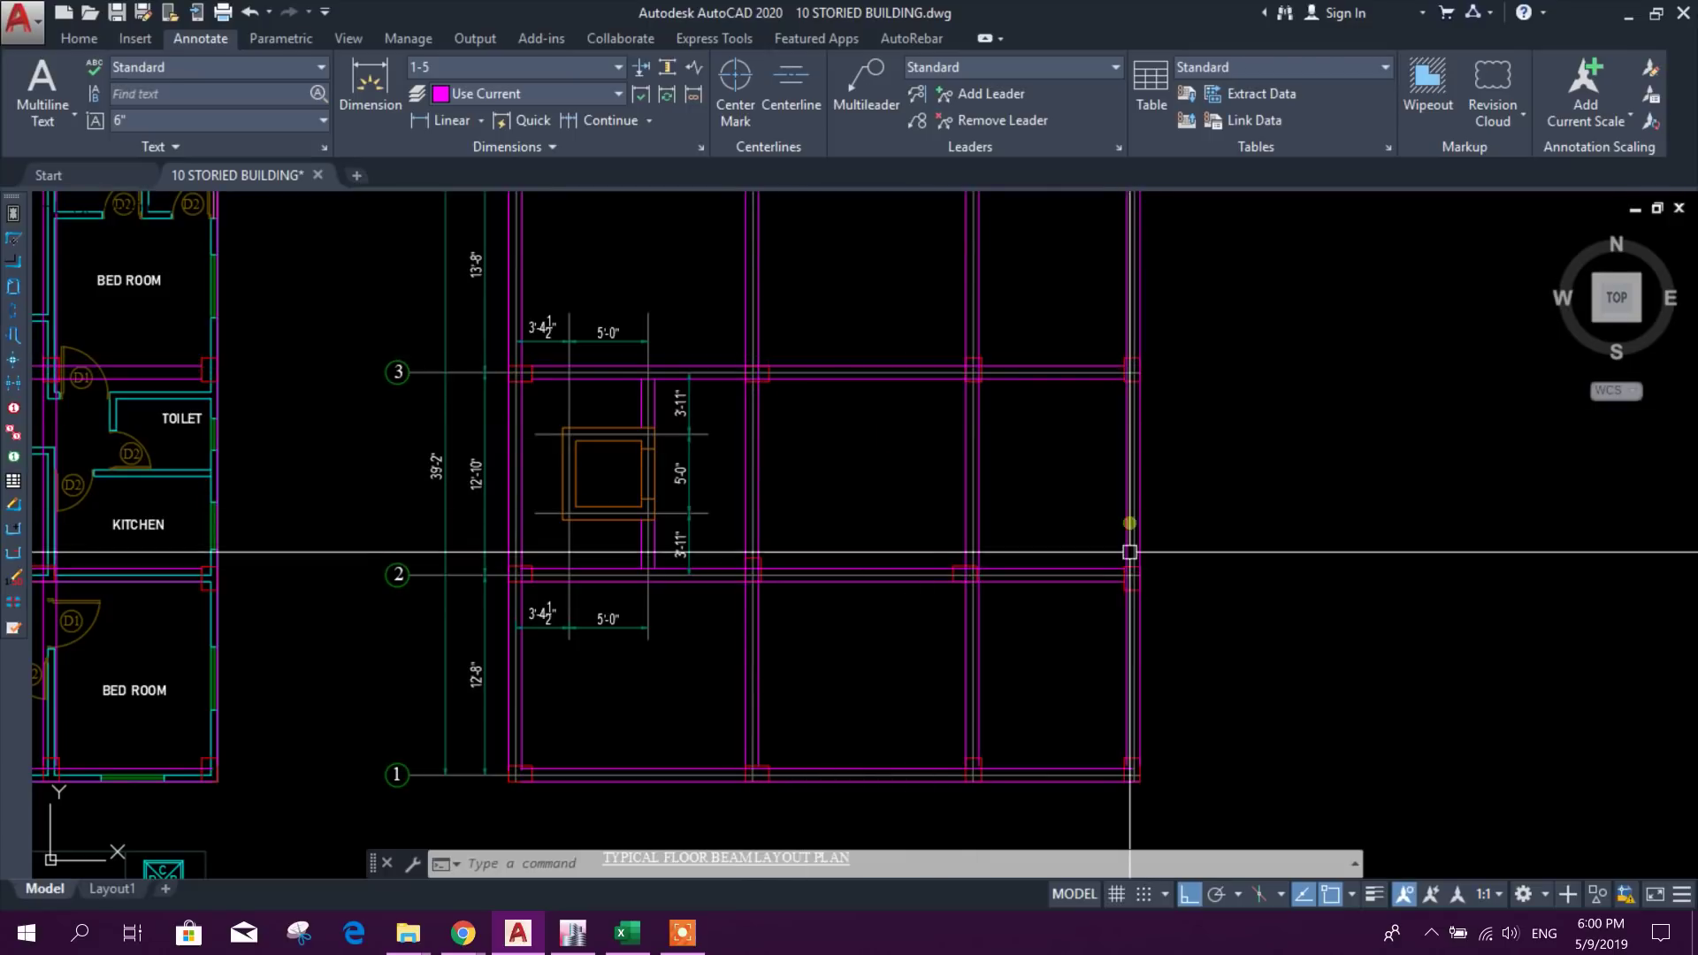
pyautogui.scroll(-3, 920, 756)
pyautogui.moveTo(911, 753)
pyautogui.mouseDown(button='middle')
pyautogui.moveTo(905, 765)
pyautogui.moveTo(903, 732)
pyautogui.mouseUp(button='middle')
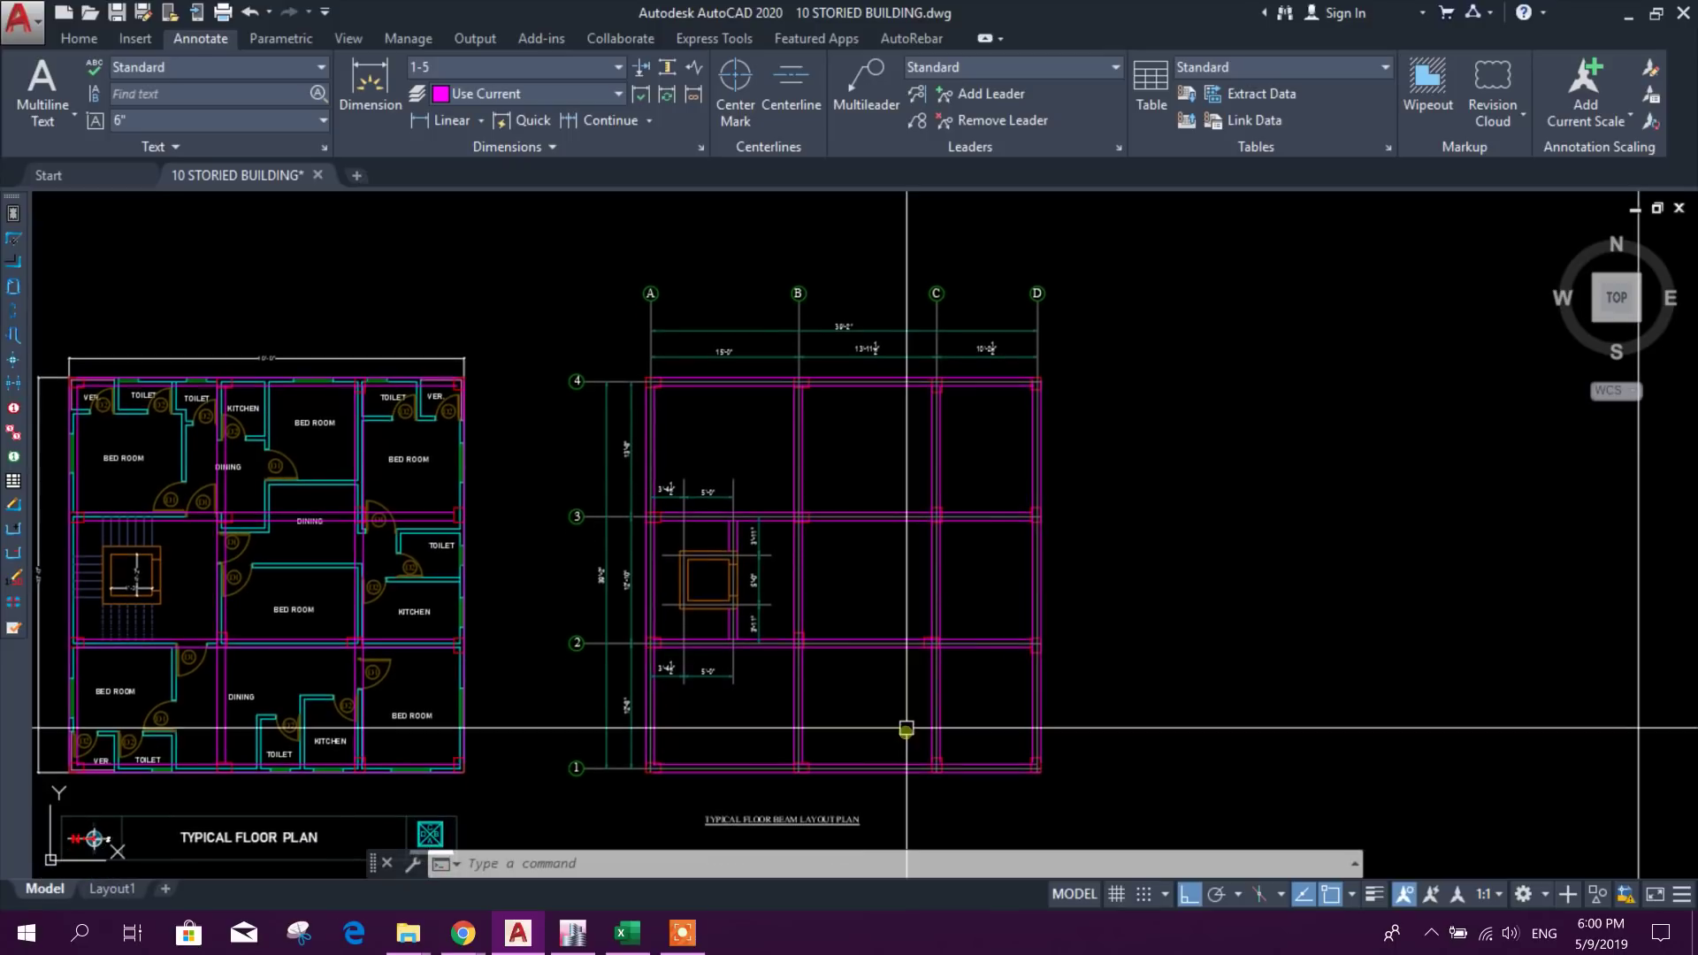
pyautogui.scroll(2, 923, 436)
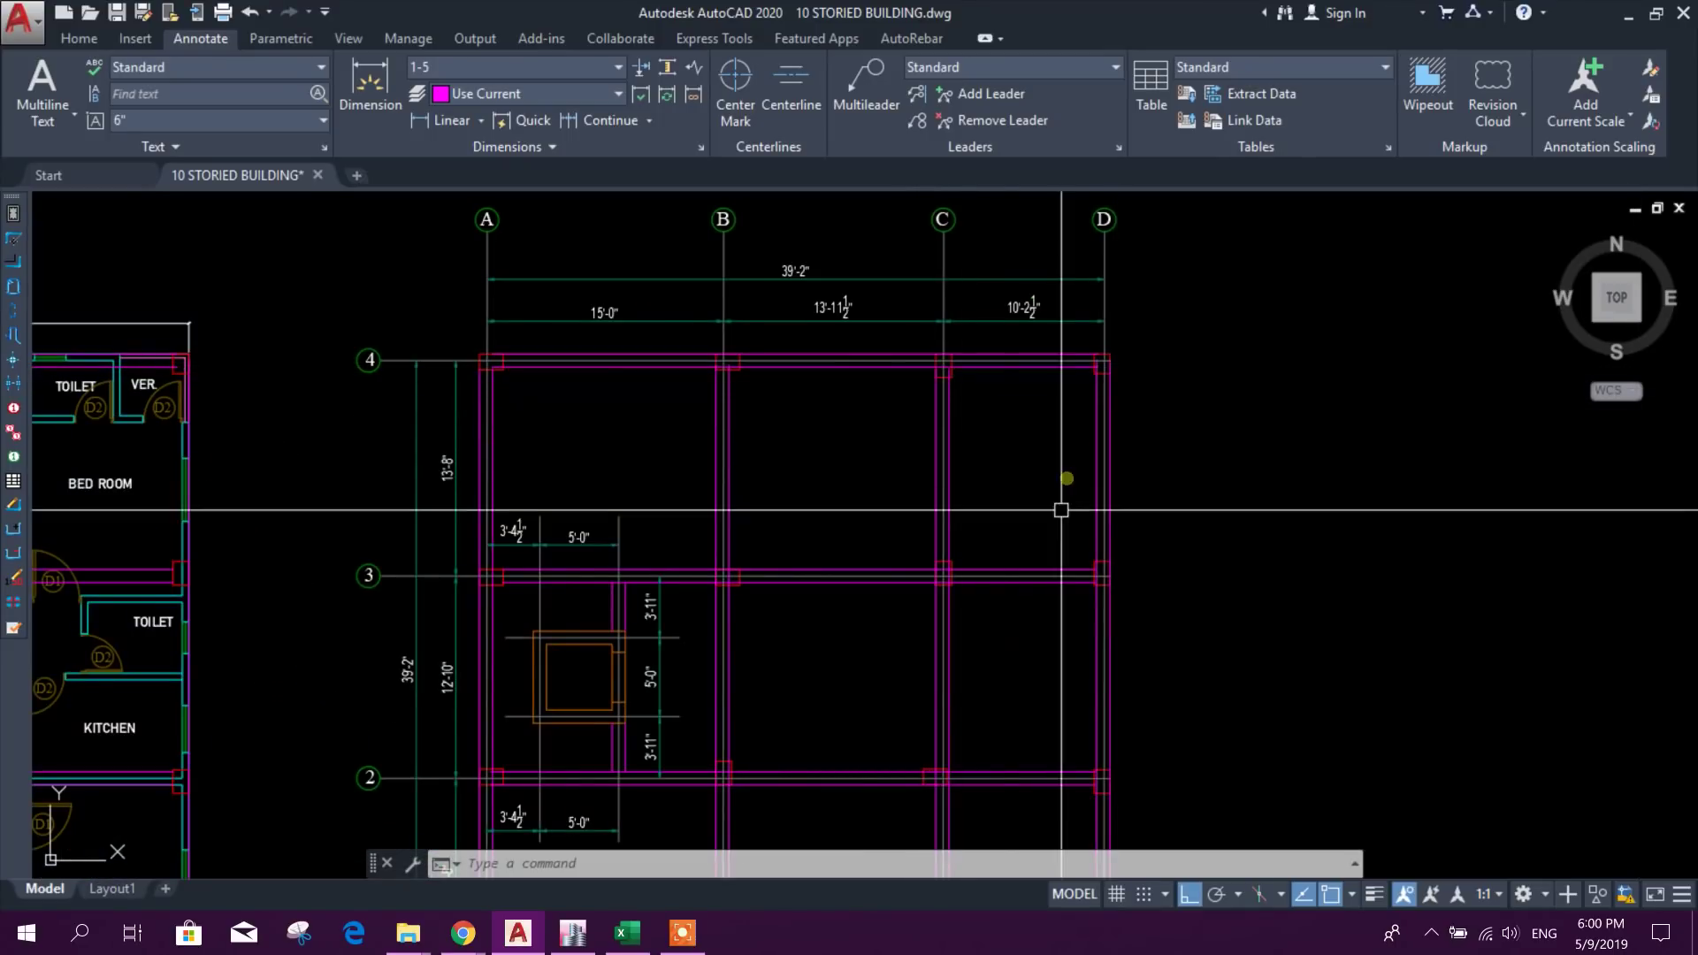
pyautogui.moveTo(993, 697); pyautogui.dragTo(975, 565, button='middle')
# Step: Return to ETABS and select the columns at C-4, D-4, C-3, D-3, D-2, C-1 and D-1
pyautogui.click(573, 933)
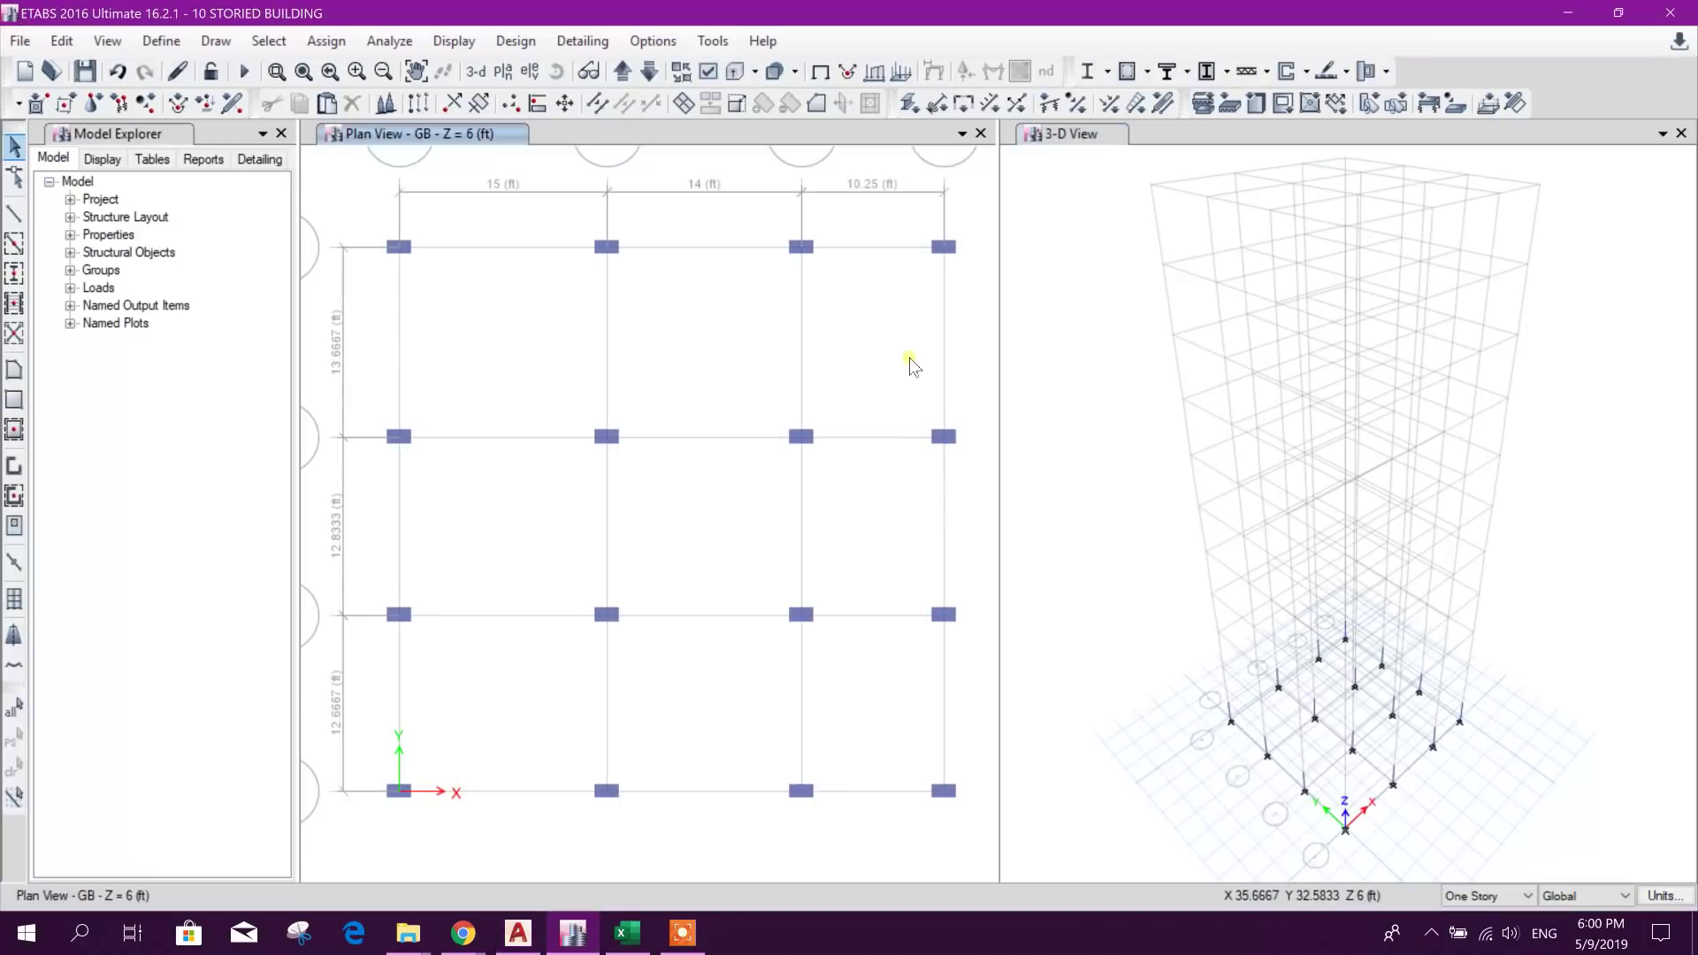
pyautogui.moveTo(749, 405); pyautogui.dragTo(1008, 488)
pyautogui.moveTo(898, 574); pyautogui.dragTo(952, 635)
pyautogui.moveTo(960, 814); pyautogui.dragTo(960, 815)
pyautogui.moveTo(762, 764); pyautogui.dragTo(836, 821)
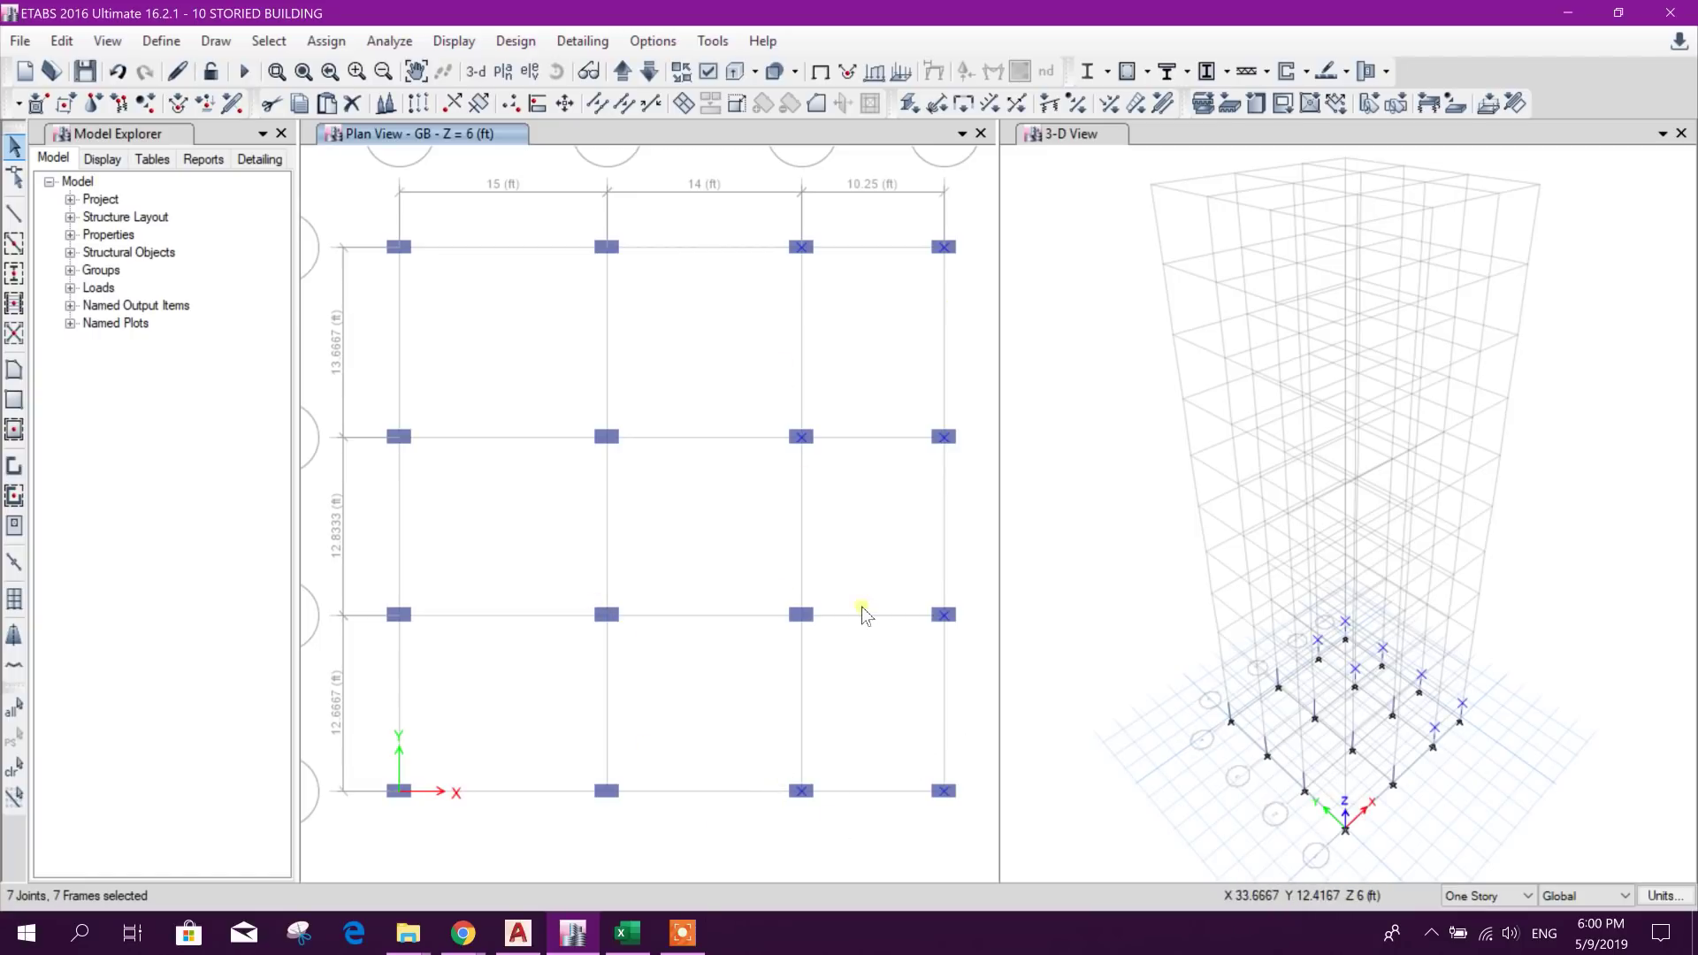
# Step: Recheck the column orientations in the AutoCAD layout plan and add the column at grid B-2 to the ETABS selection
pyautogui.hotkey('alt', 'Tab')
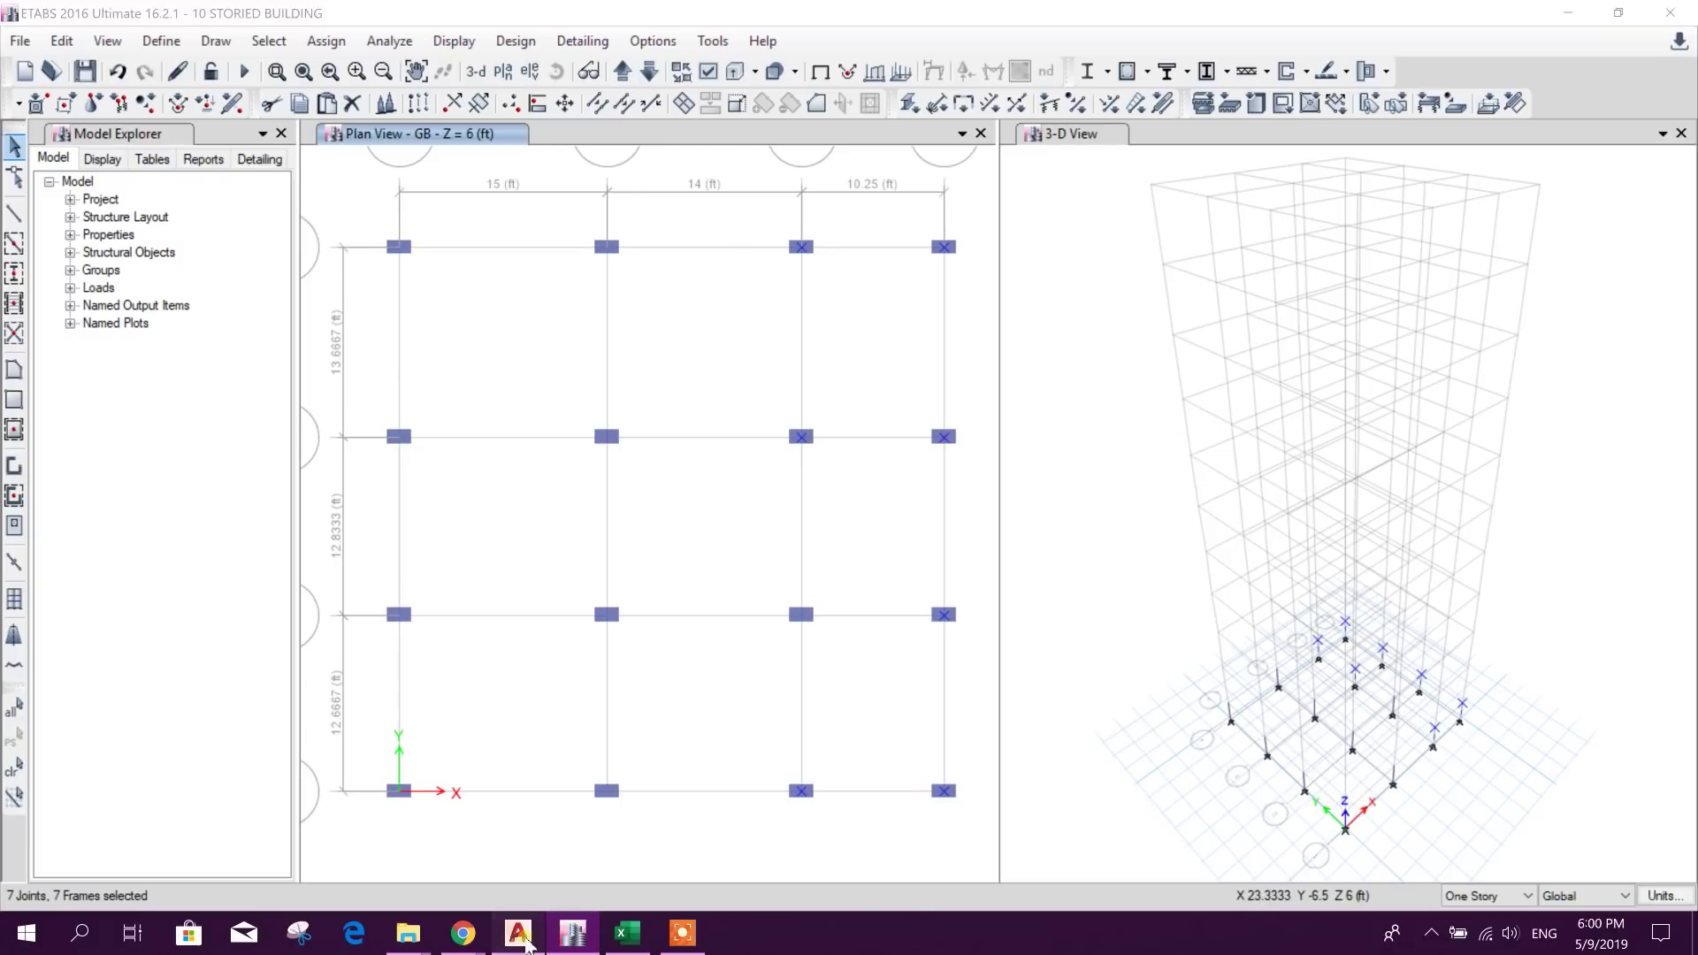
pyautogui.moveTo(965, 733); pyautogui.dragTo(970, 674, button='middle')
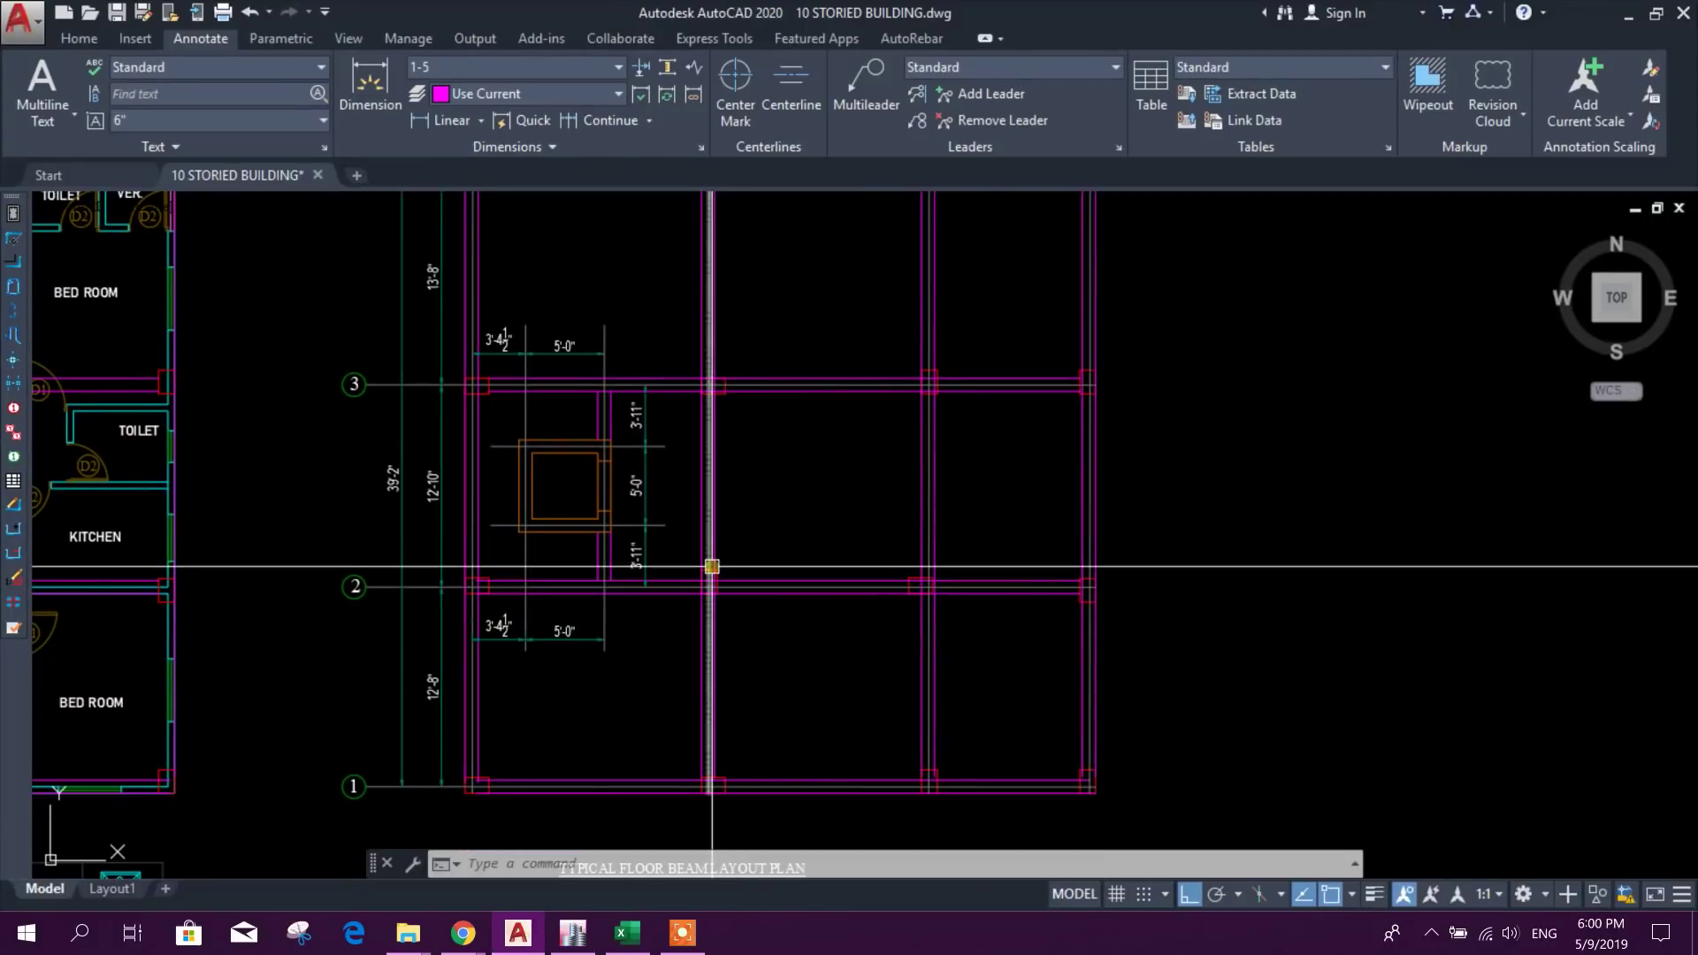
pyautogui.moveTo(713, 589); pyautogui.dragTo(745, 616, button='middle')
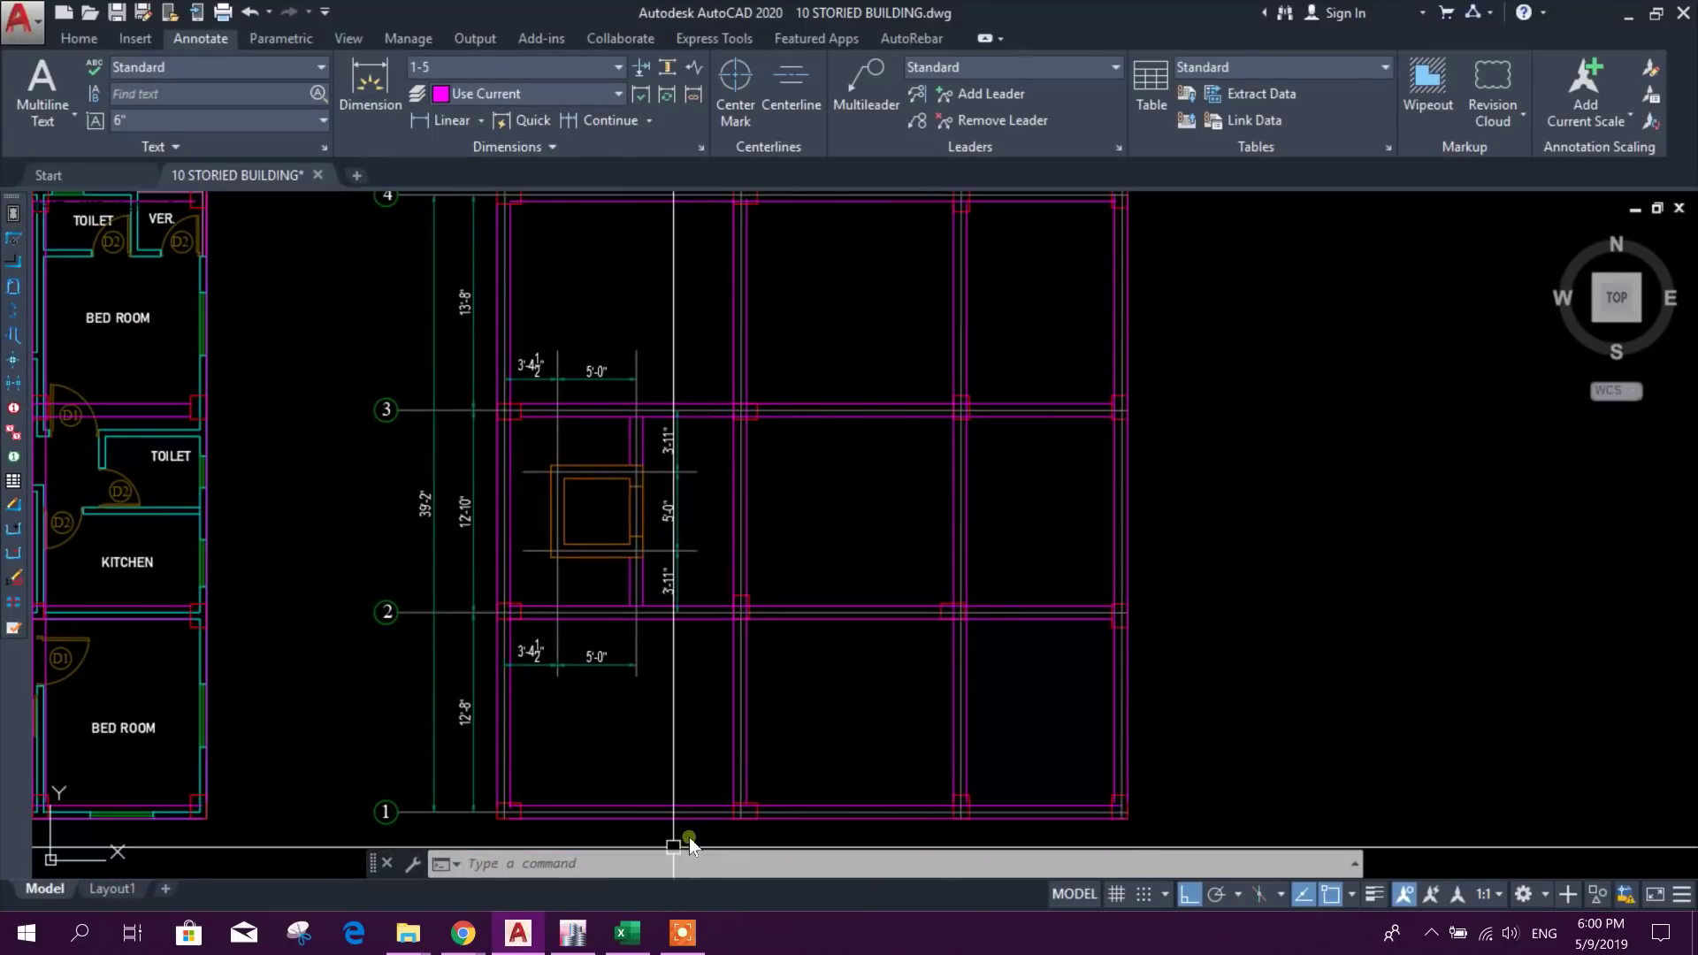
pyautogui.click(571, 933)
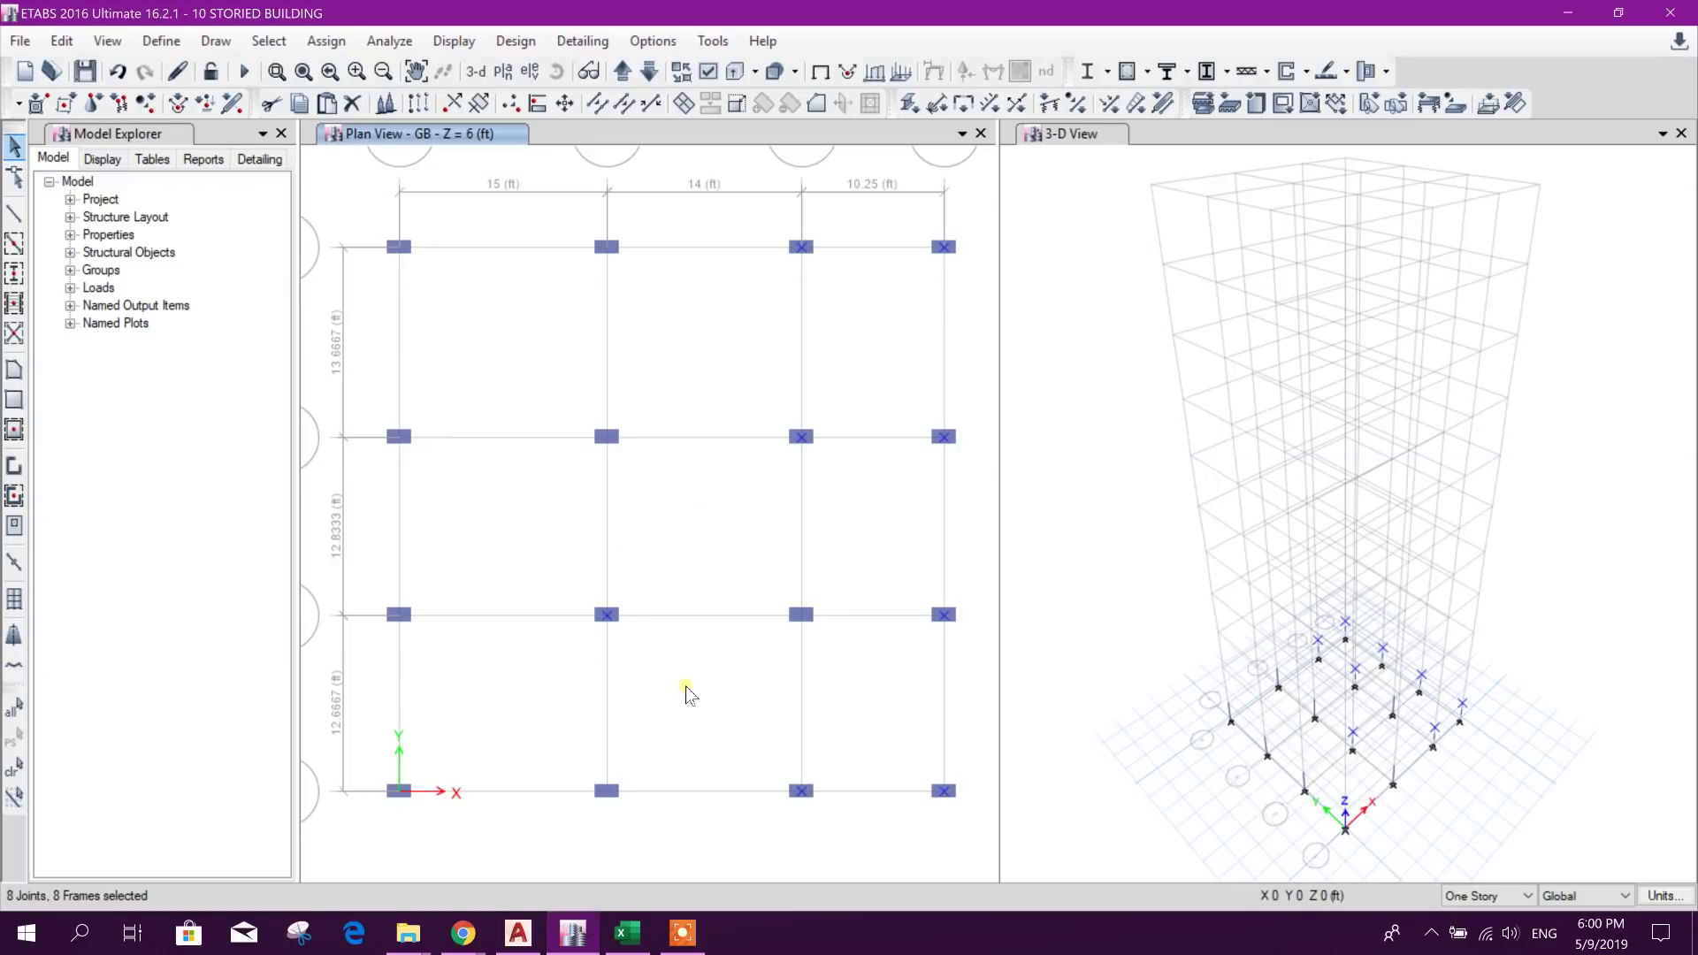
pyautogui.click(519, 933)
pyautogui.click(522, 931)
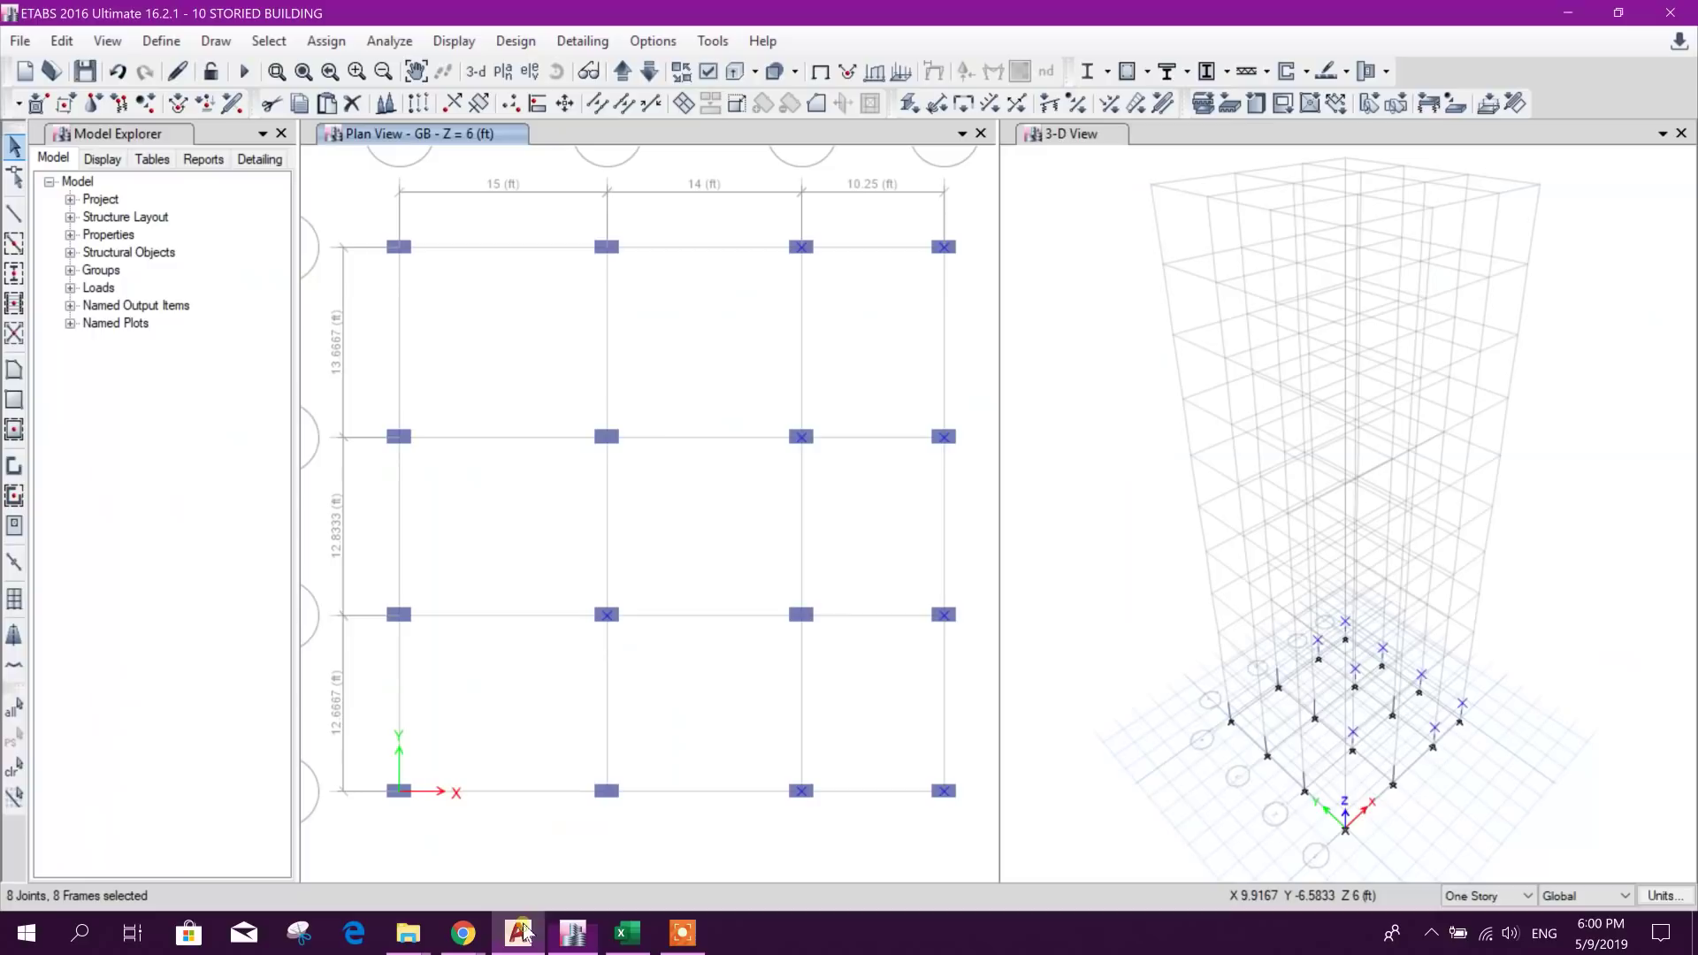
pyautogui.click(1021, 106)
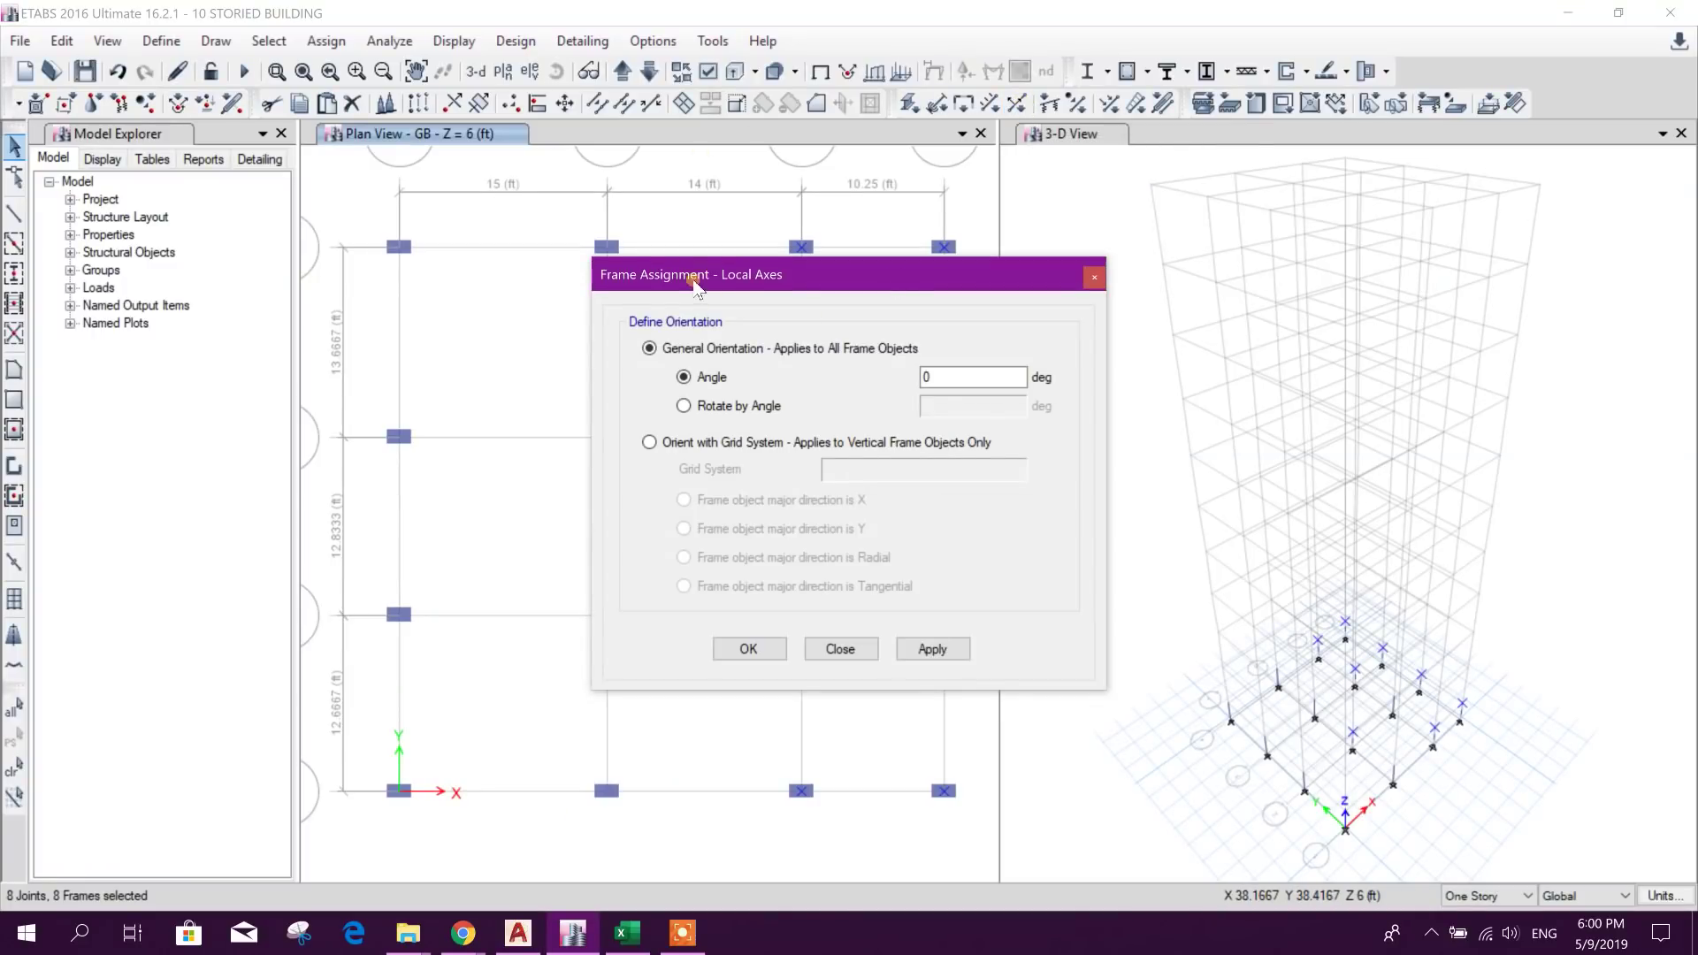
pyautogui.moveTo(696, 285); pyautogui.dragTo(743, 289)
pyautogui.click(1110, 104)
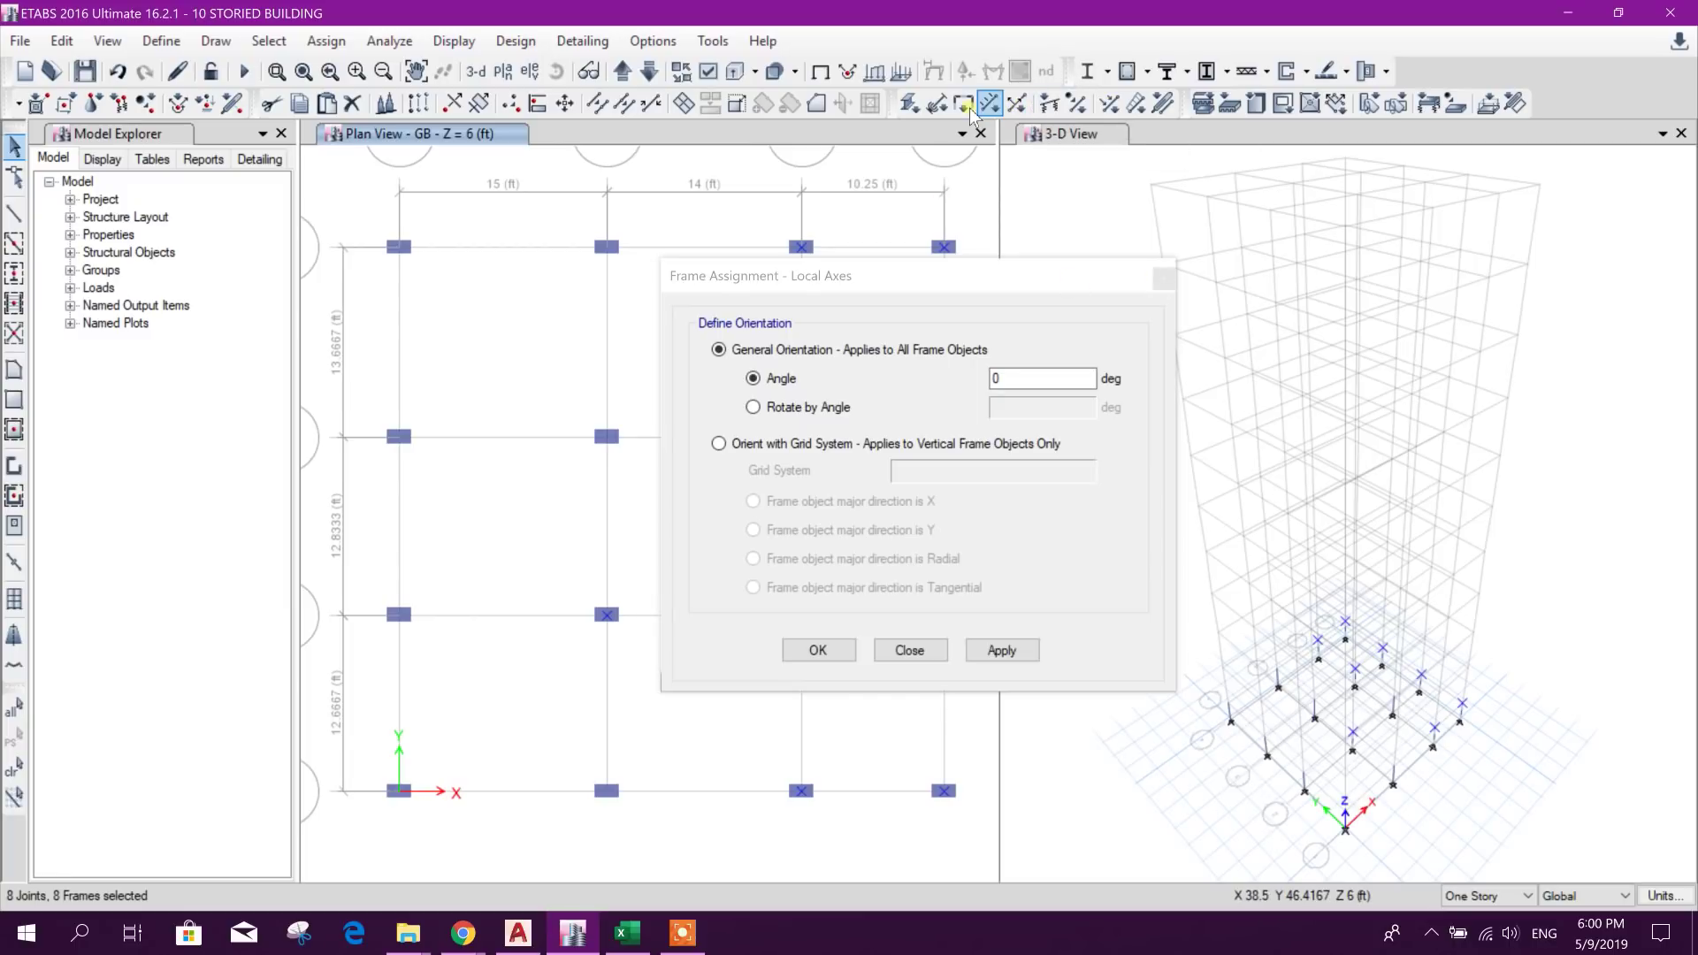
pyautogui.click(1158, 278)
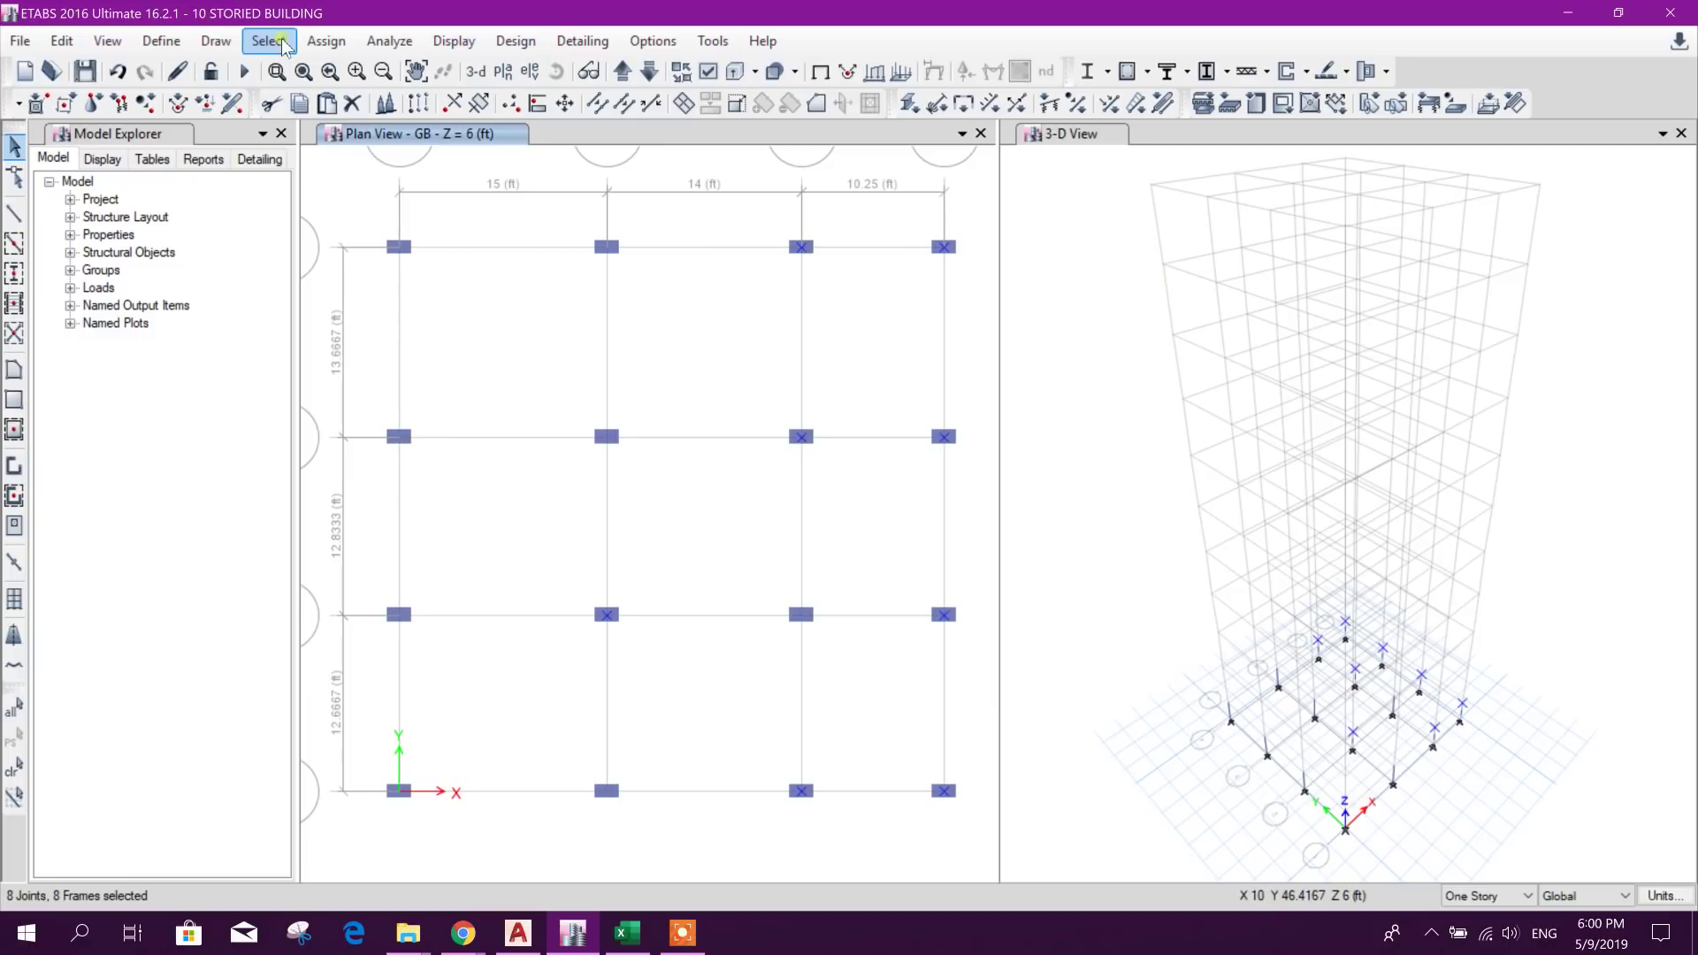
# Step: Assign a local axis angle of 90 degrees to the selected columns and clear the assignment display
pyautogui.click(328, 42)
pyautogui.moveTo(354, 98)
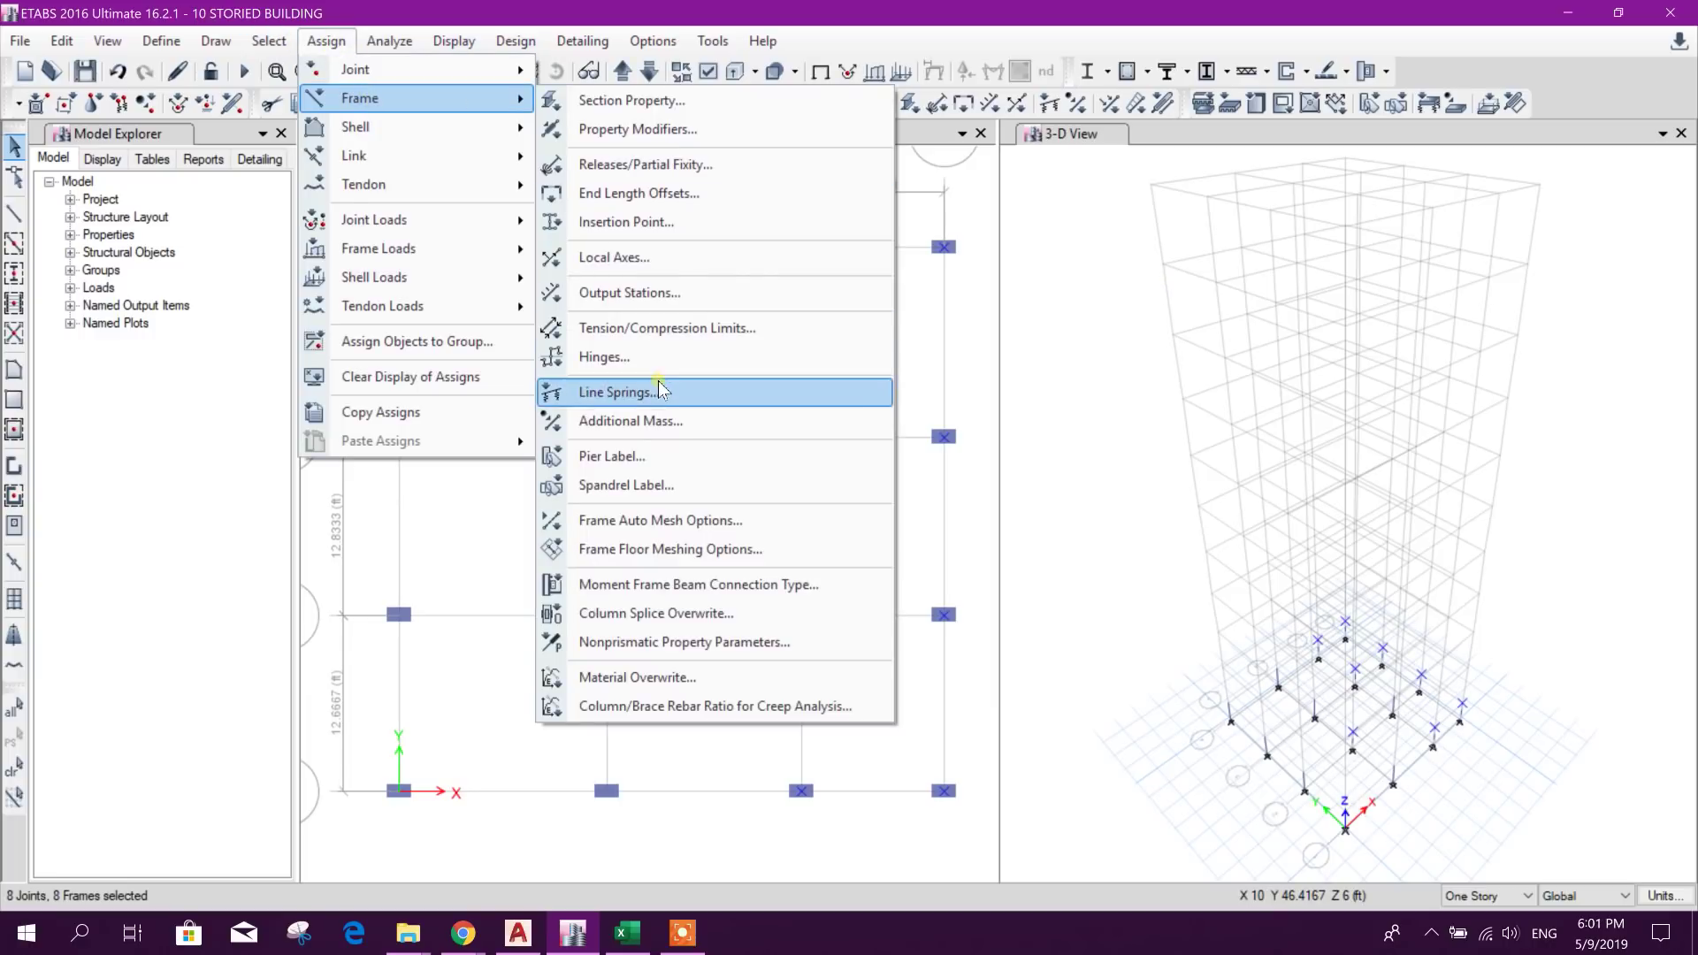
pyautogui.click(652, 258)
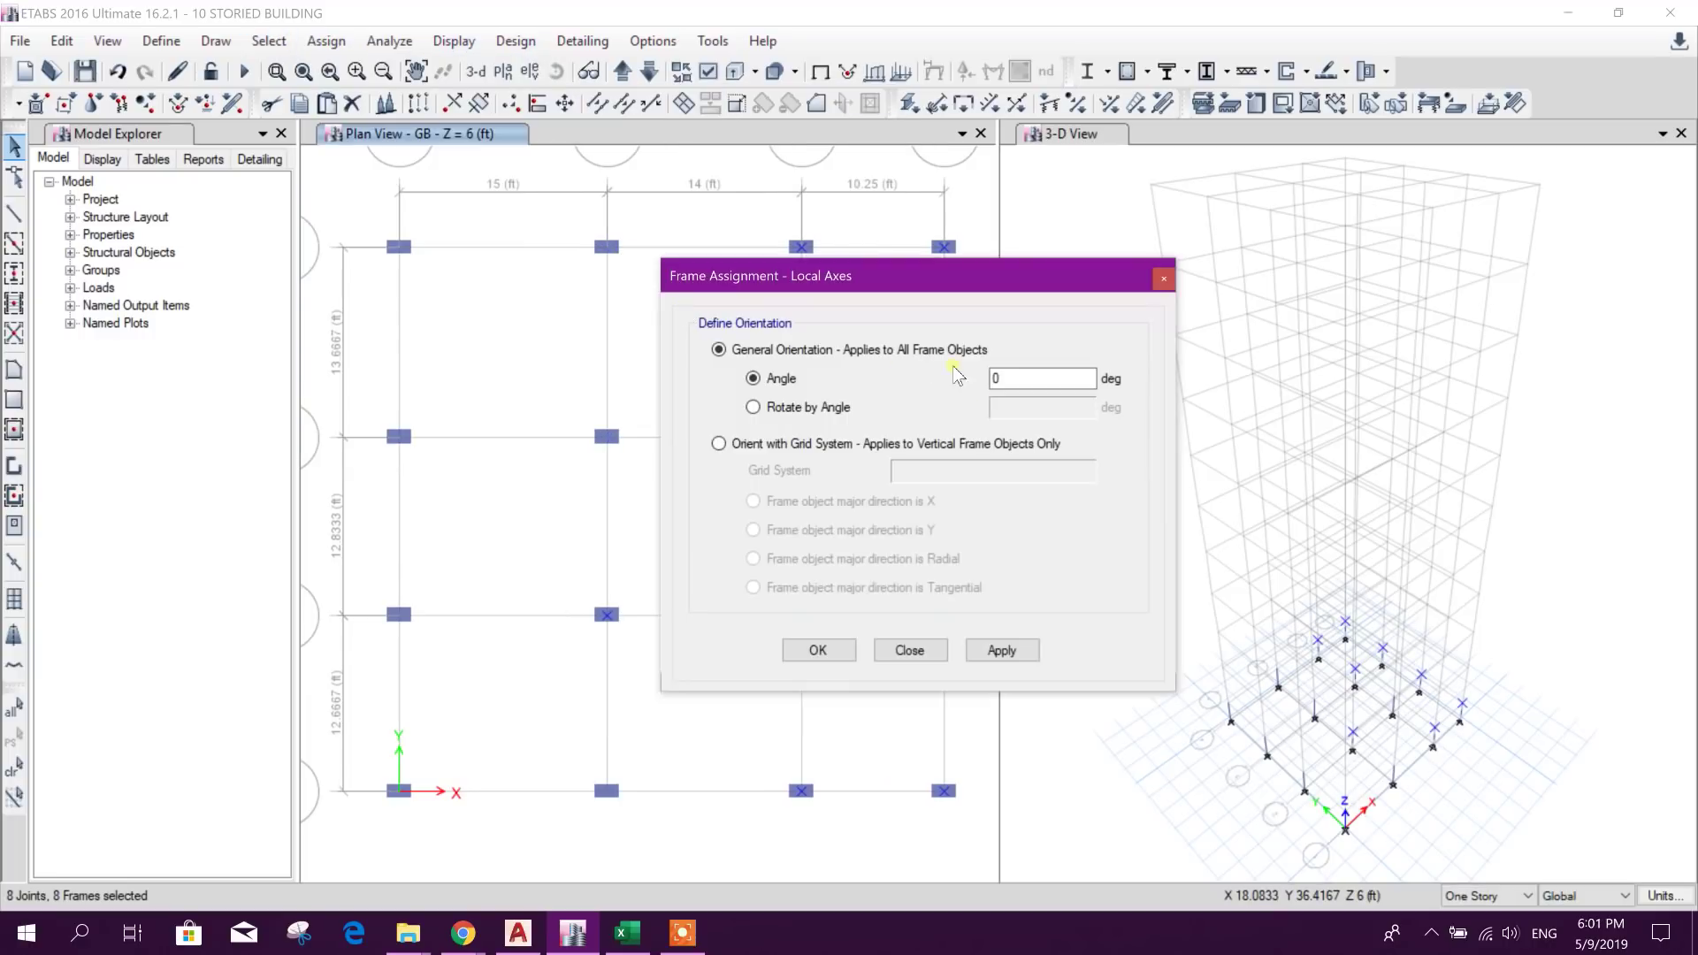
pyautogui.write('90')
pyautogui.click(1001, 650)
pyautogui.click(910, 650)
pyautogui.moveTo(717, 583)
pyautogui.mouseDown(button='middle')
pyautogui.moveTo(708, 545)
pyautogui.moveTo(714, 570)
pyautogui.mouseUp(button='middle')
pyautogui.click(820, 72)
pyautogui.moveTo(742, 491)
pyautogui.mouseDown(button='middle')
pyautogui.moveTo(745, 527)
pyautogui.moveTo(746, 503)
pyautogui.mouseUp(button='middle')
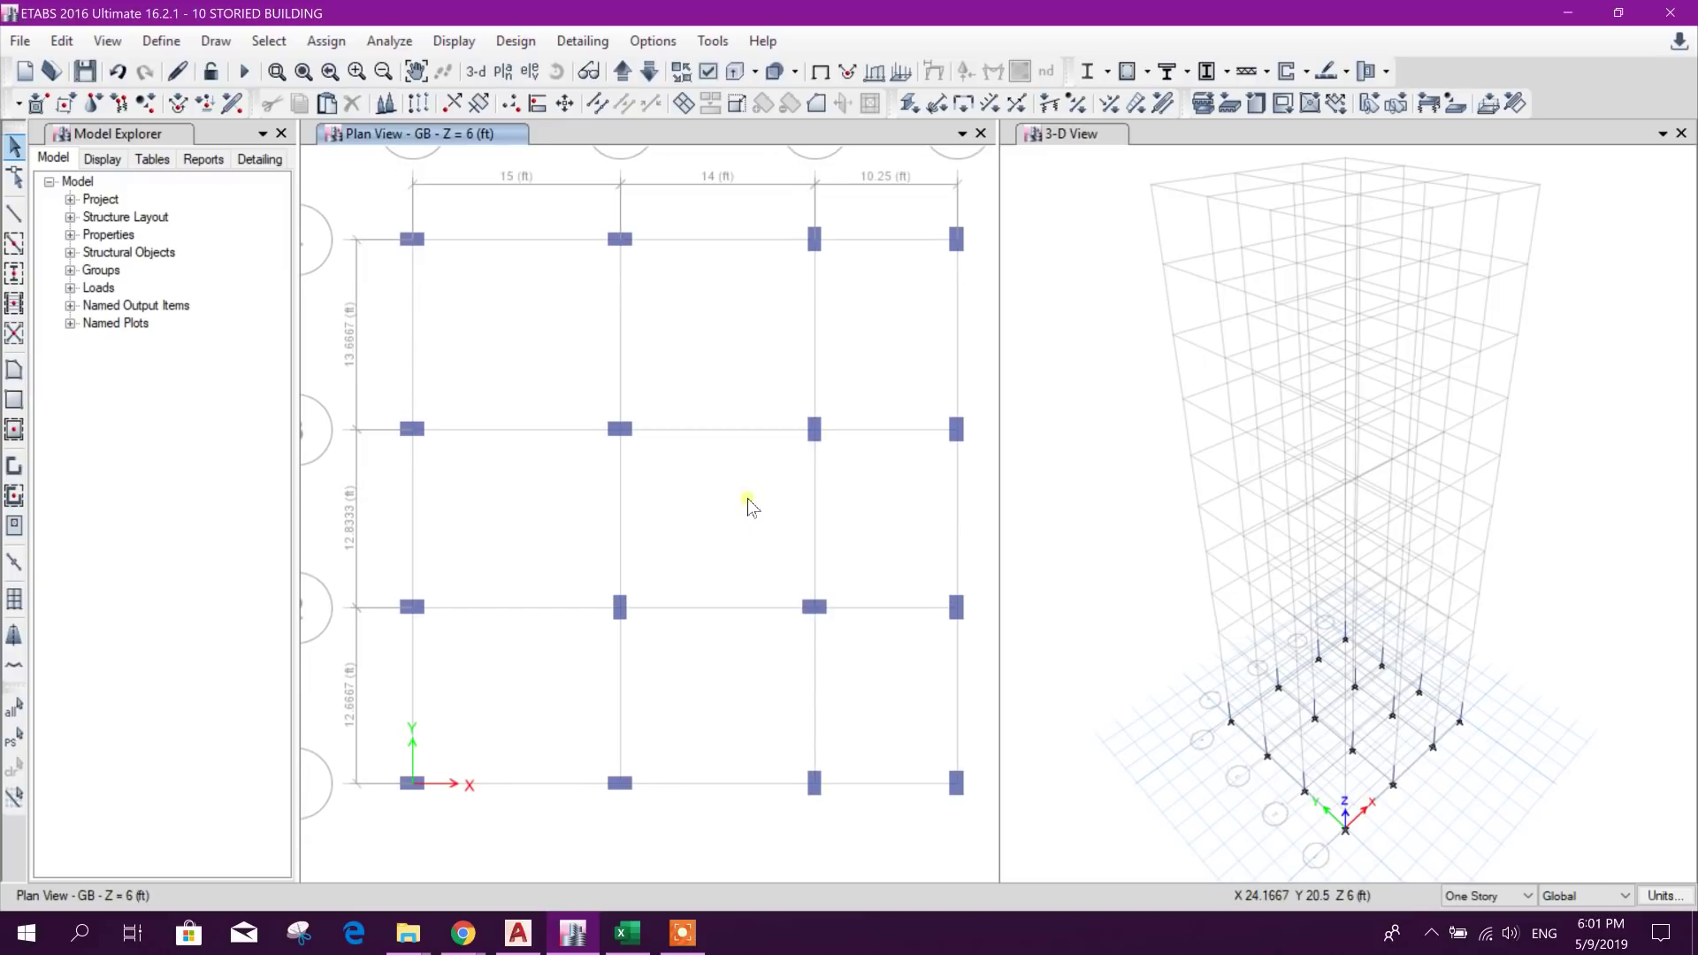
# Step: Set the section property for drawn frame lines to GB
pyautogui.click(14, 213)
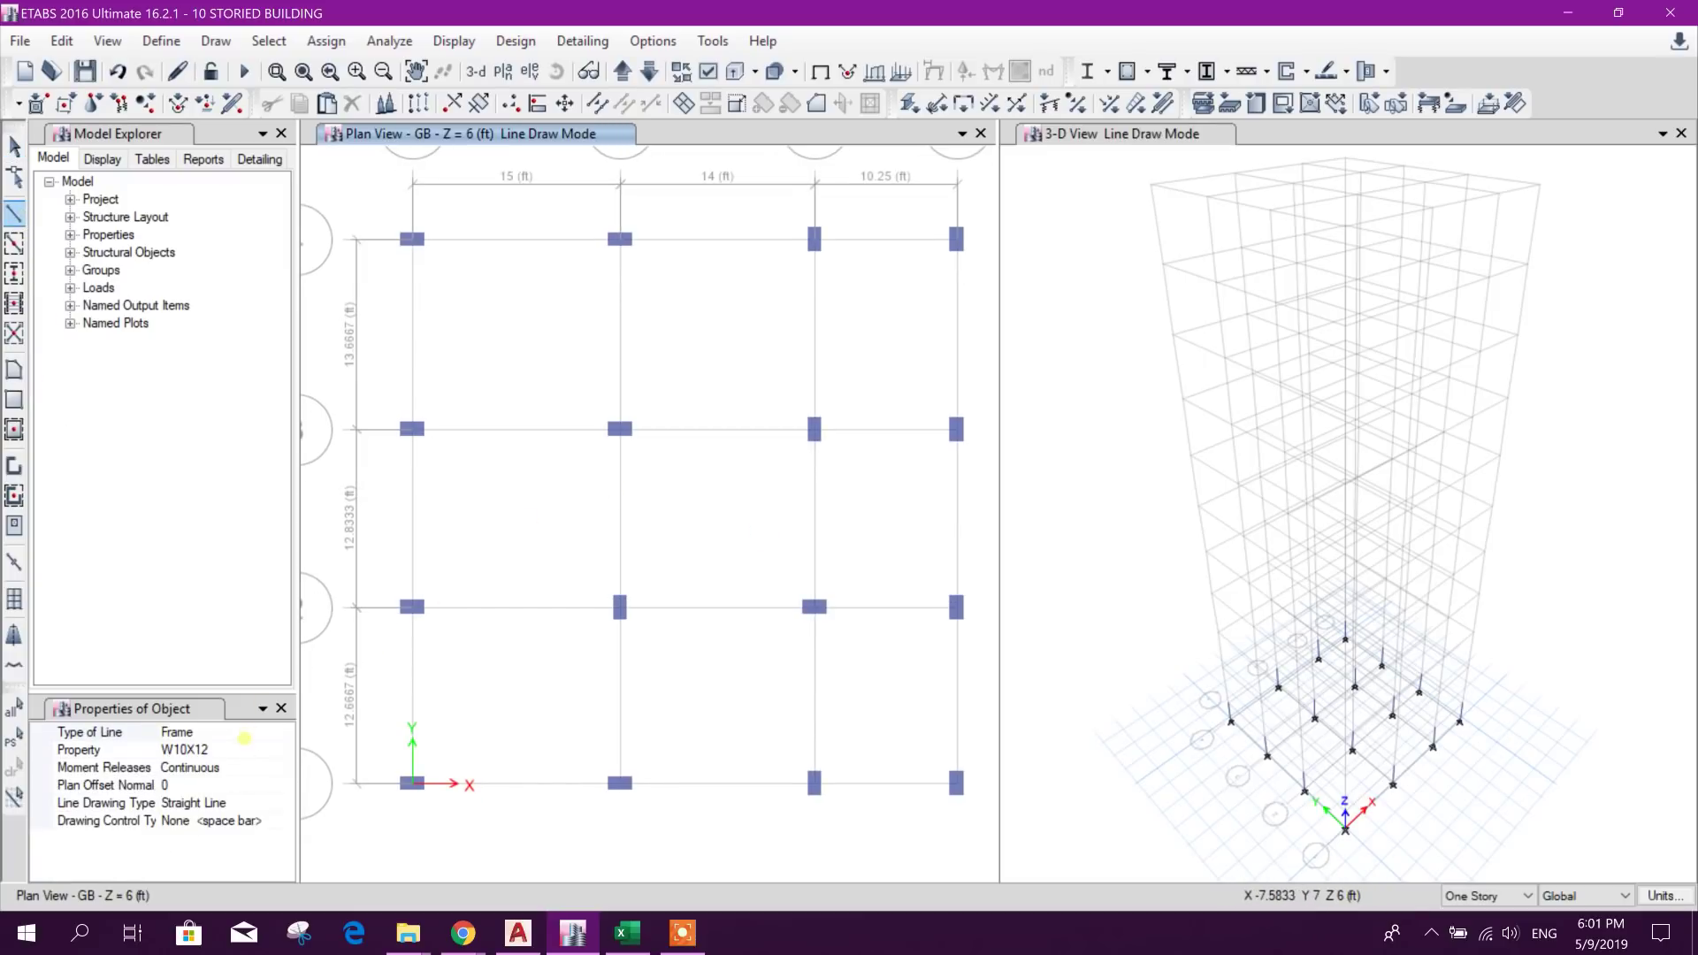
pyautogui.click(281, 735)
pyautogui.click(239, 749)
pyautogui.click(274, 749)
pyautogui.click(283, 750)
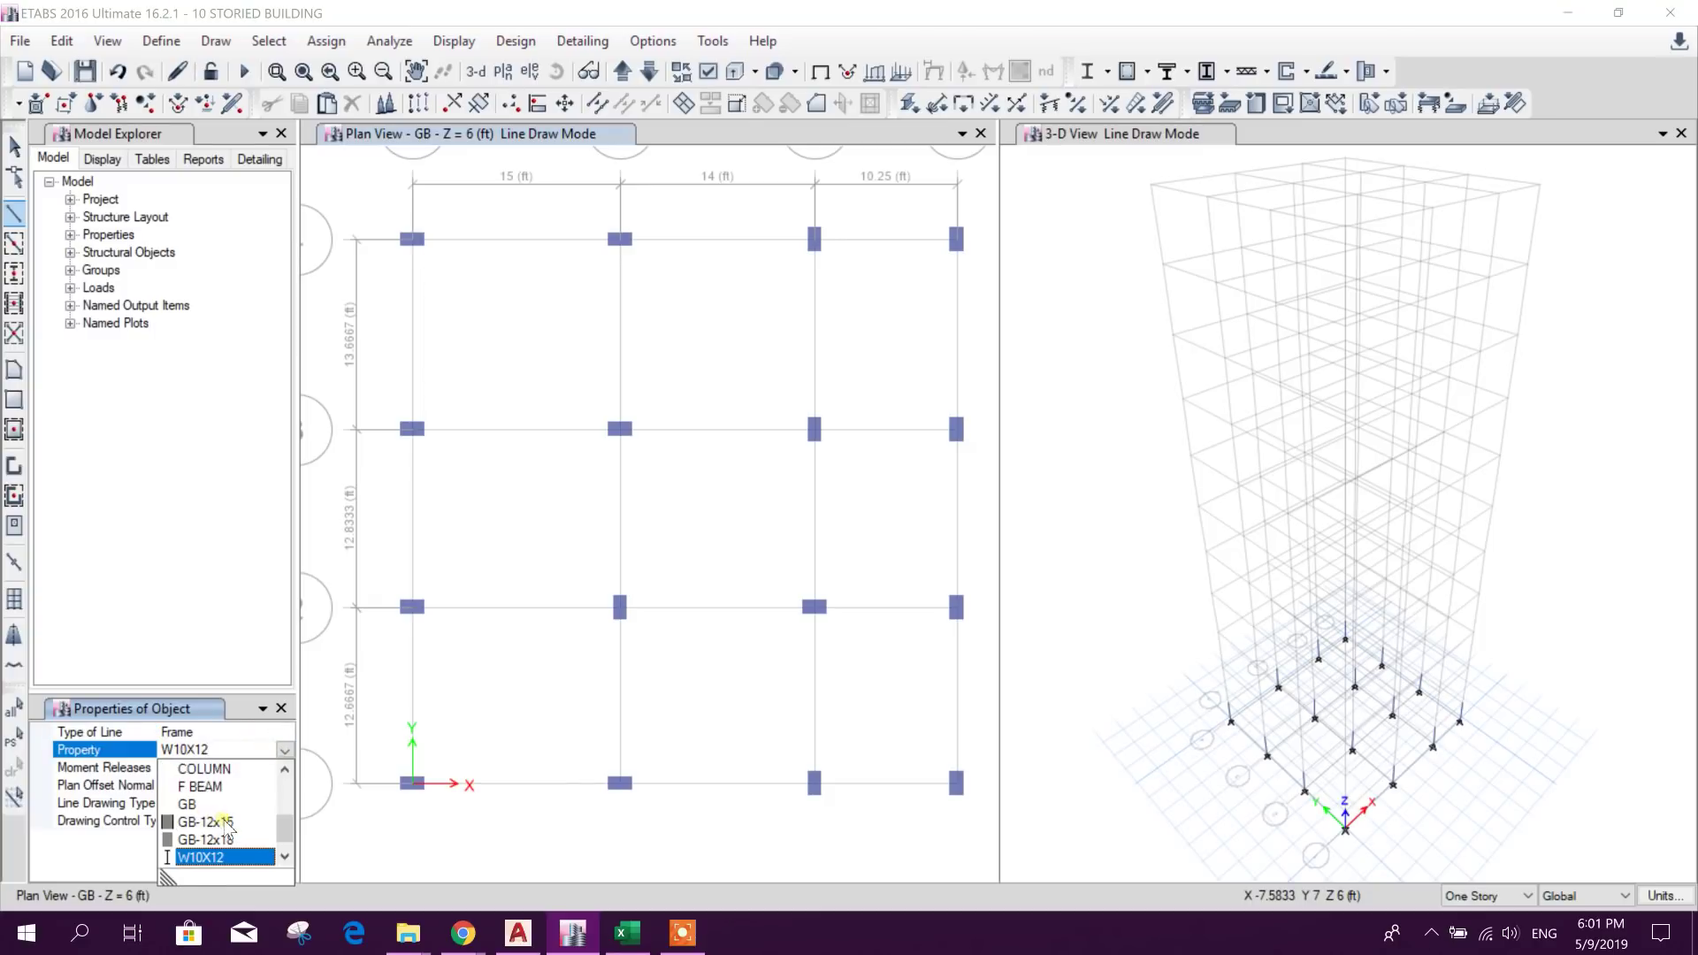
pyautogui.click(222, 805)
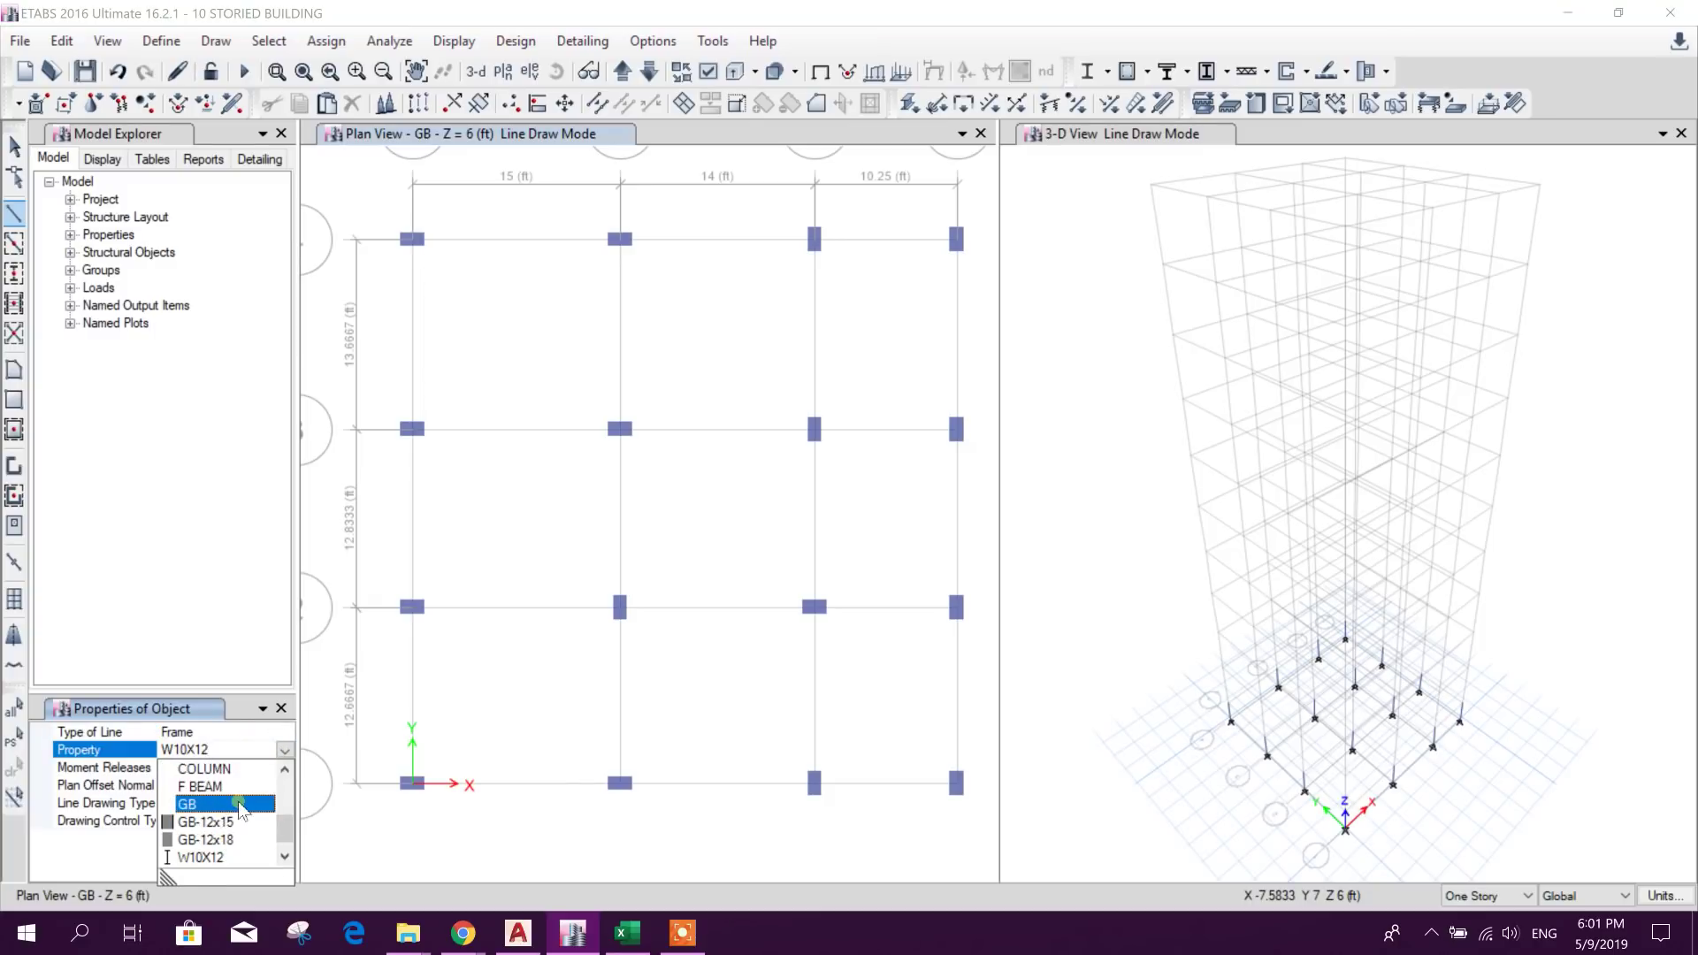
pyautogui.press('Escape')
pyautogui.scroll(-1, 522, 566)
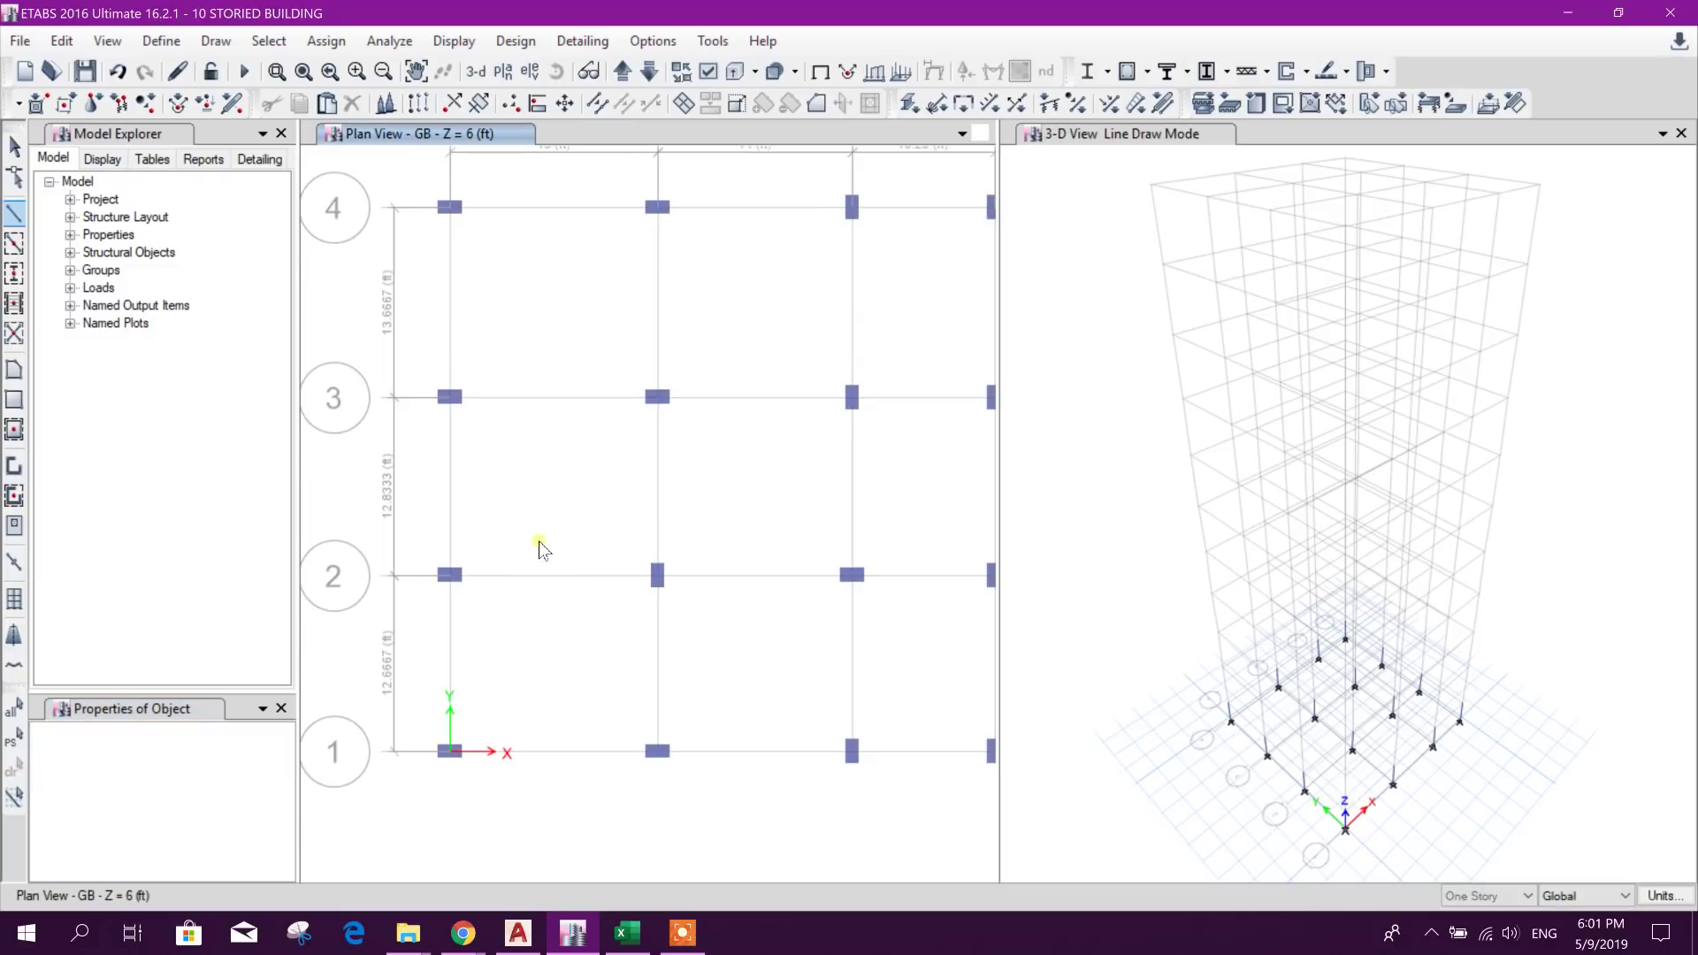
pyautogui.scroll(-3, 512, 565)
pyautogui.click(454, 391)
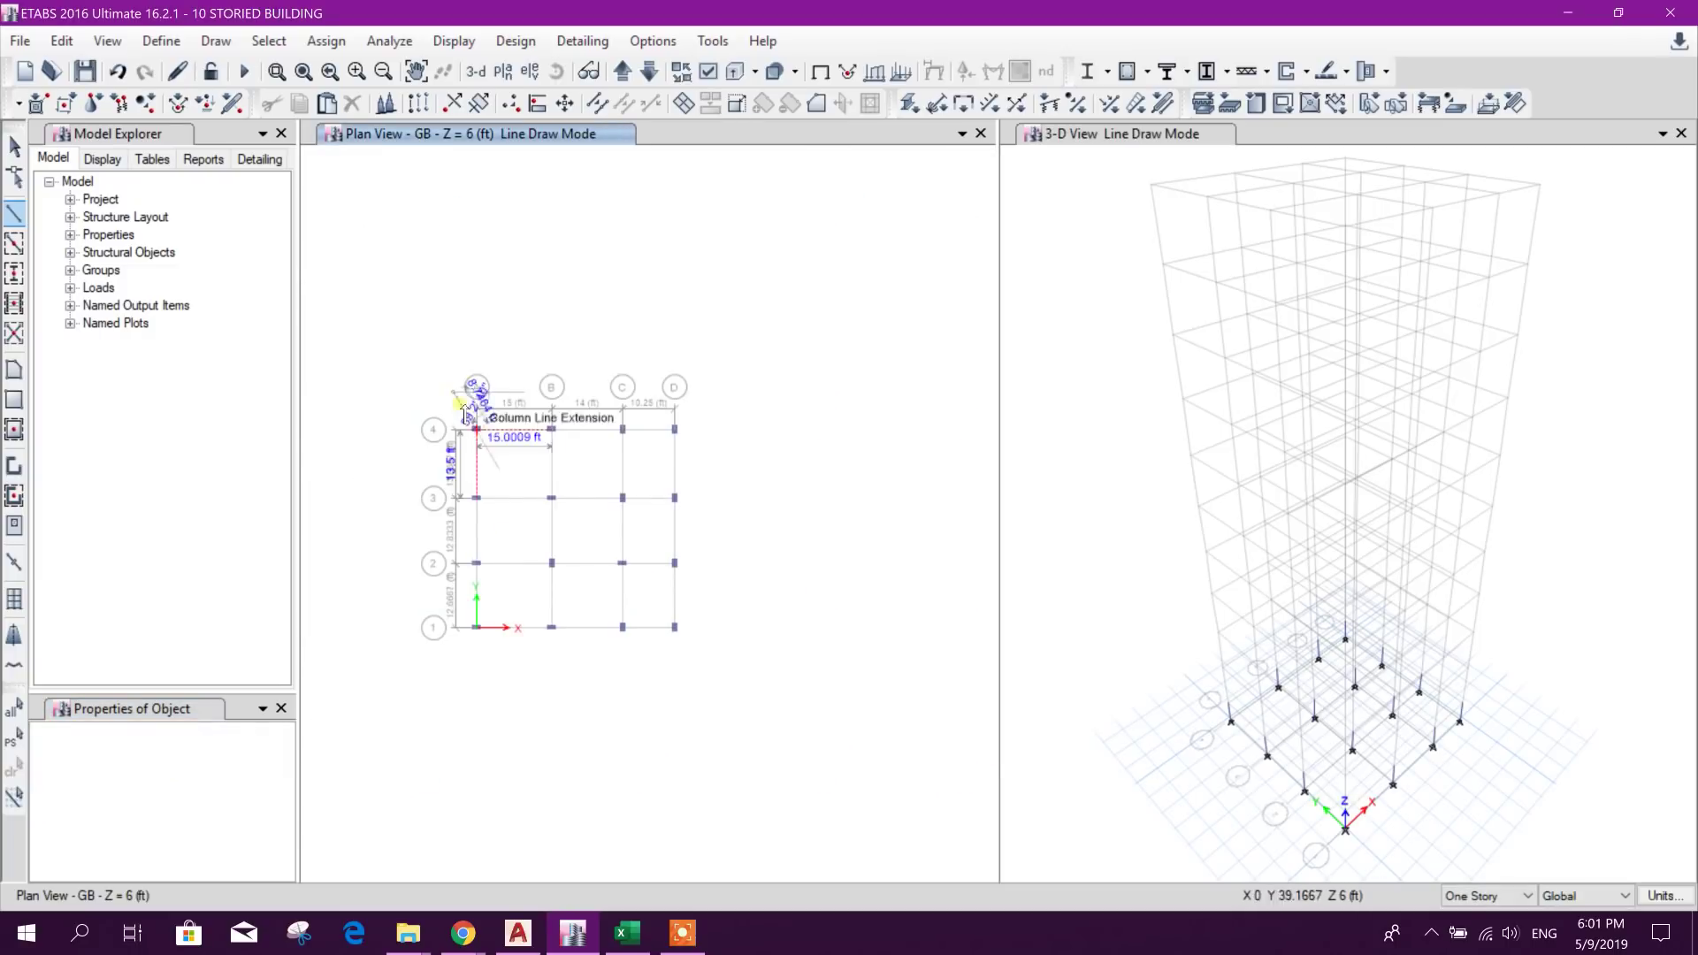
pyautogui.rightClick(332, 313)
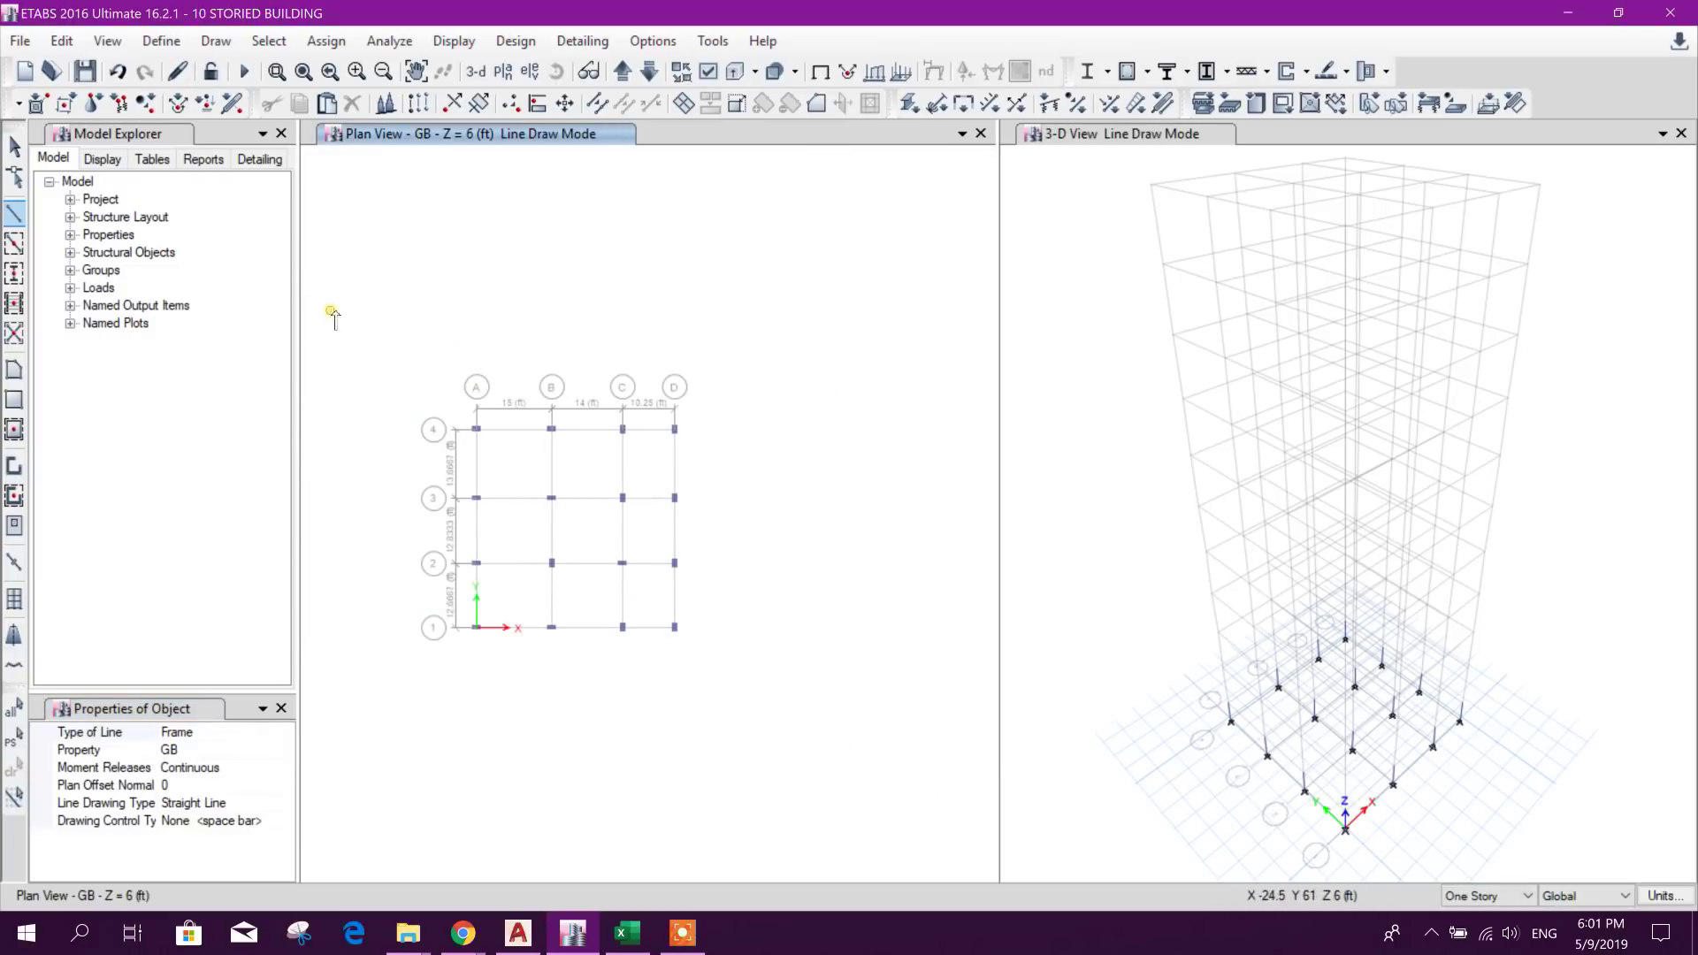
# Step: Quick-draw beams with the W10X12 property along all grid segments in the GB level plan
pyautogui.click(14, 244)
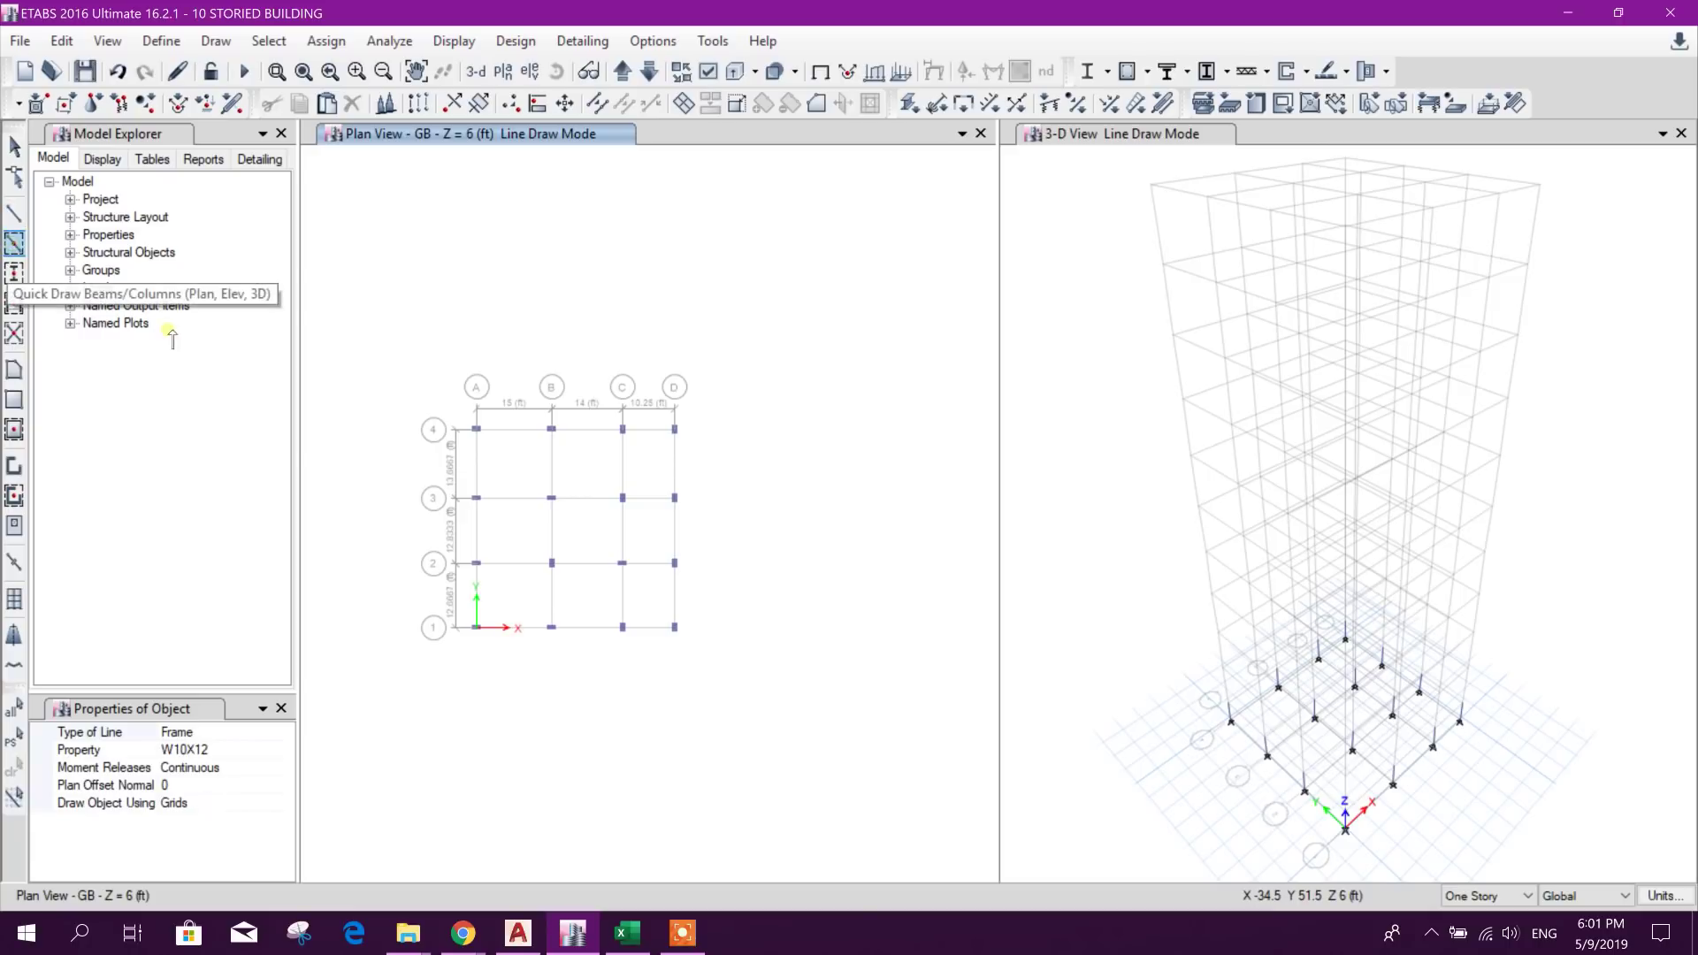
pyautogui.scroll(3, 489, 504)
pyautogui.scroll(-3, 407, 329)
pyautogui.moveTo(400, 301)
pyautogui.mouseDown()
pyautogui.moveTo(642, 507)
pyautogui.moveTo(663, 587)
pyautogui.mouseUp()
pyautogui.scroll(3, 690, 482)
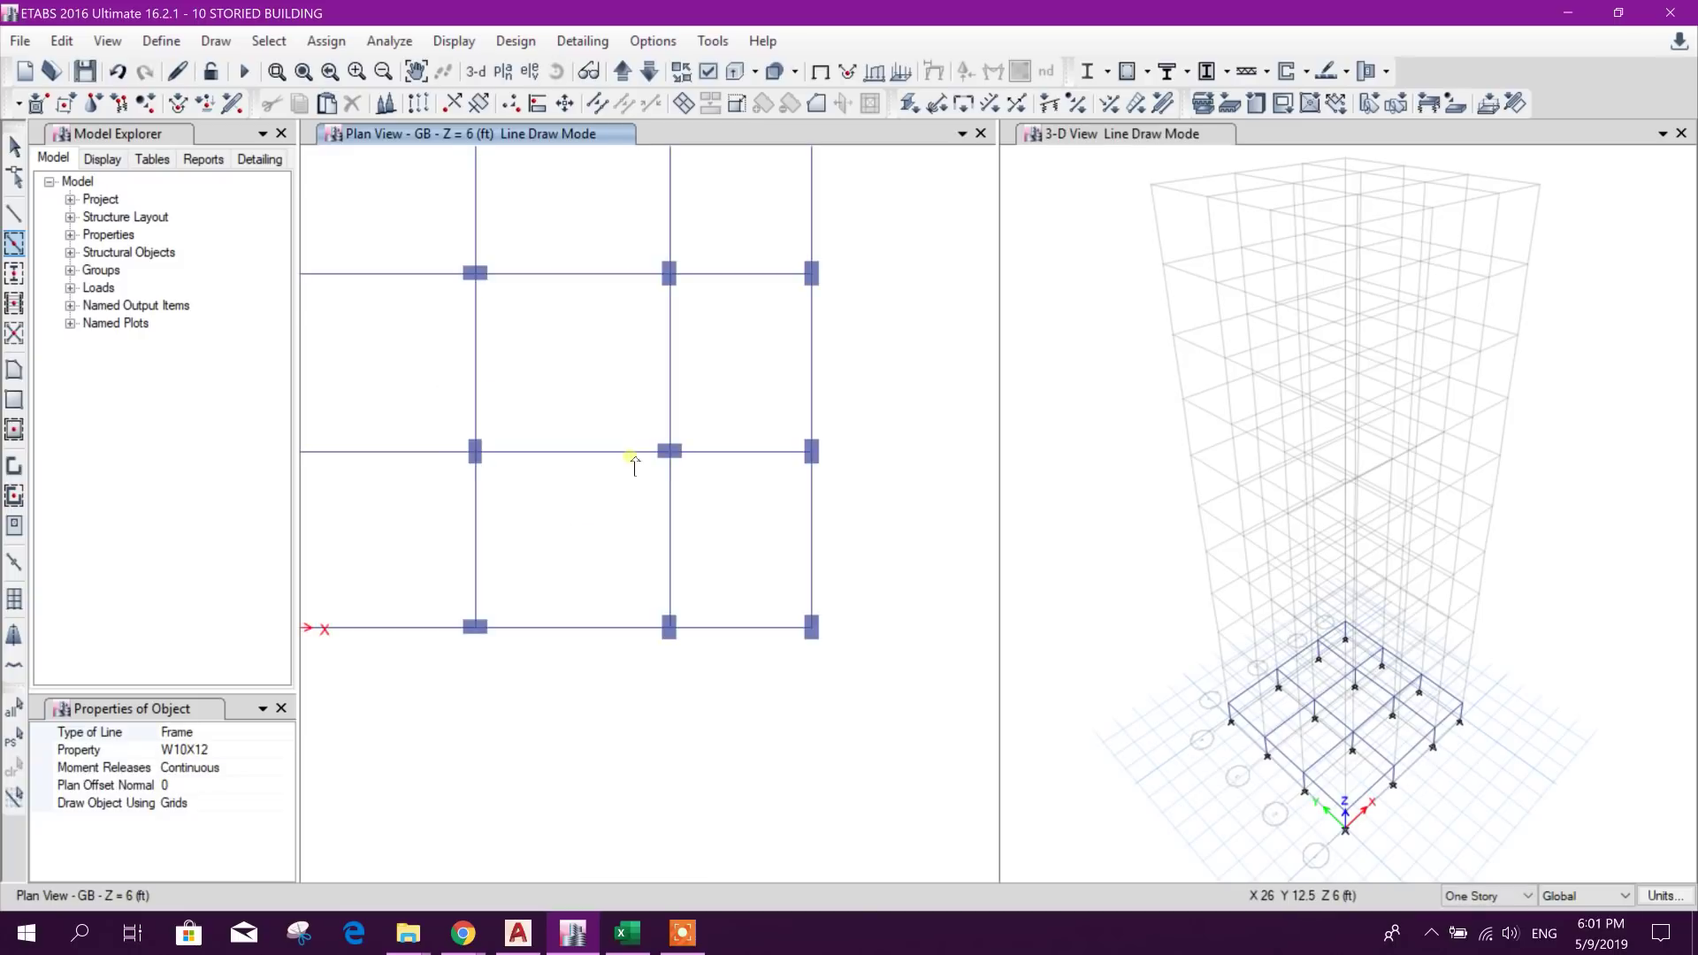
pyautogui.click(15, 216)
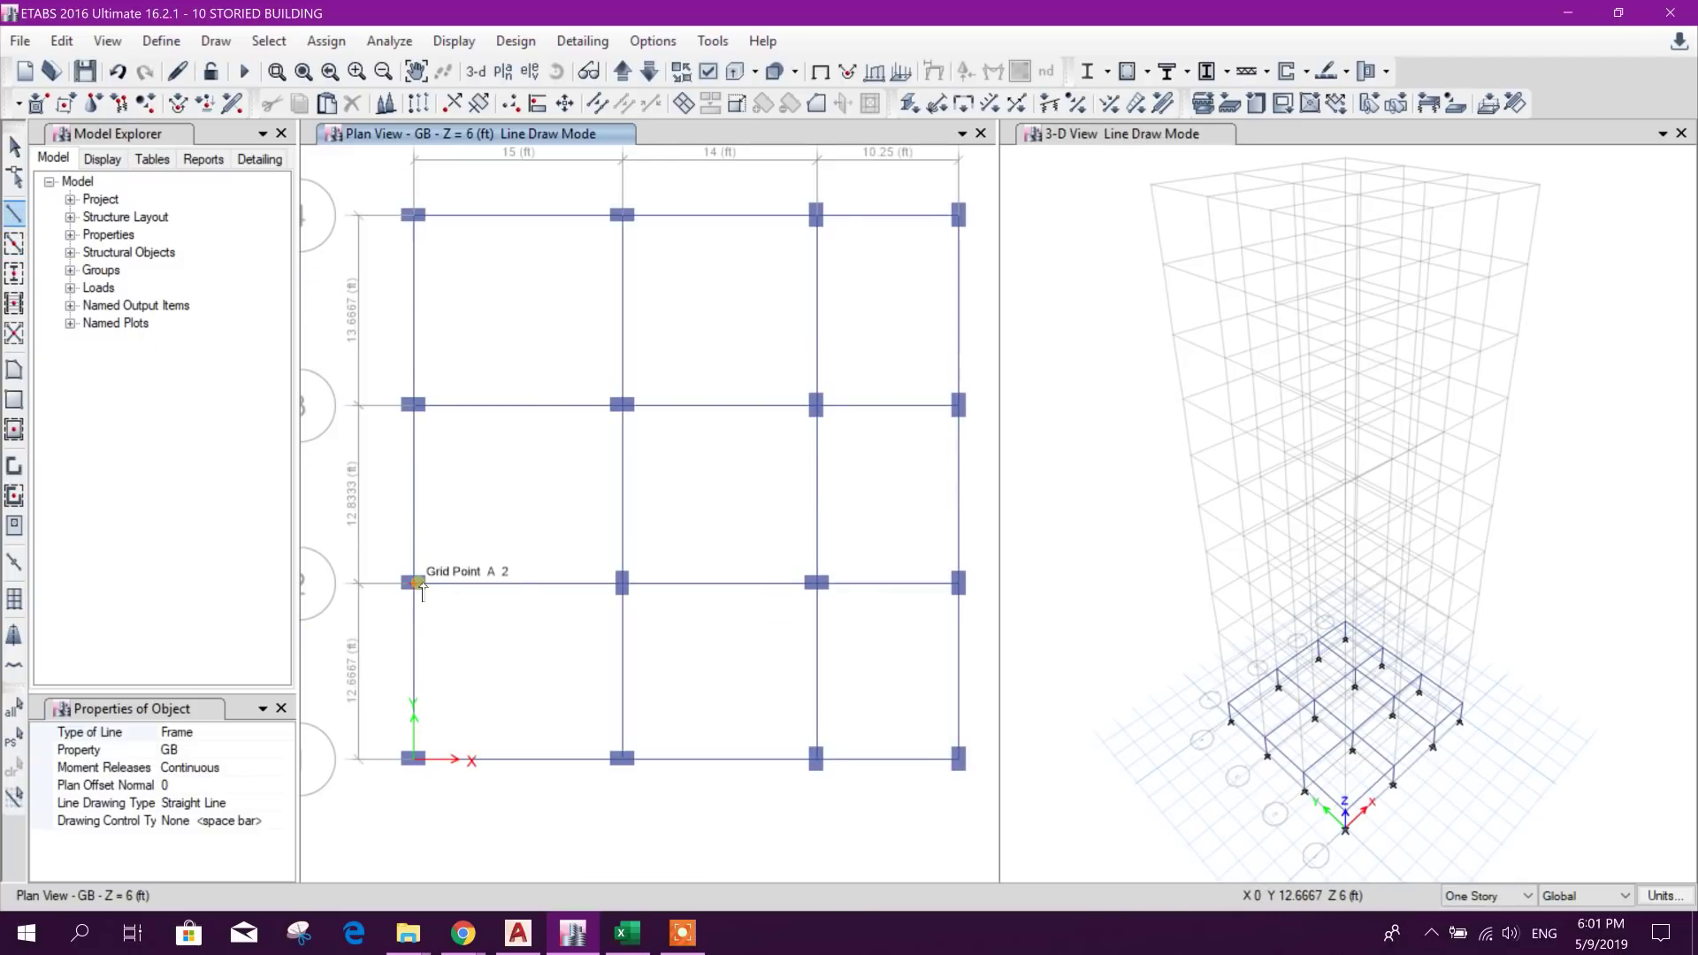
pyautogui.click(418, 583)
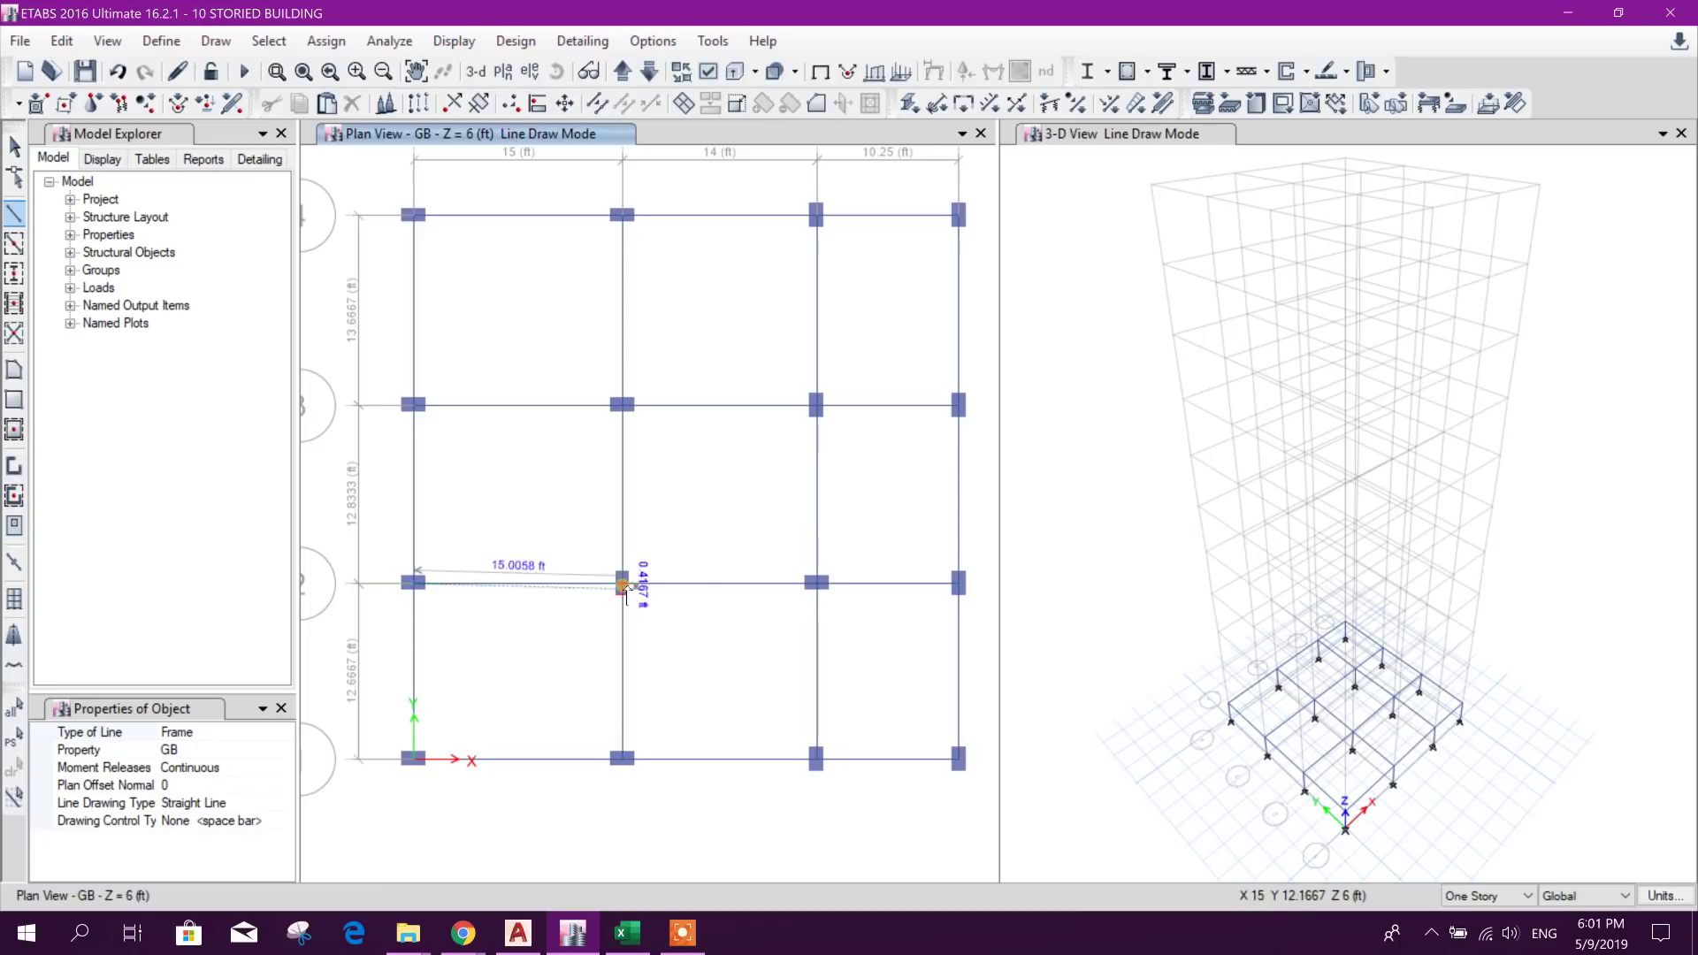
pyautogui.press('Escape')
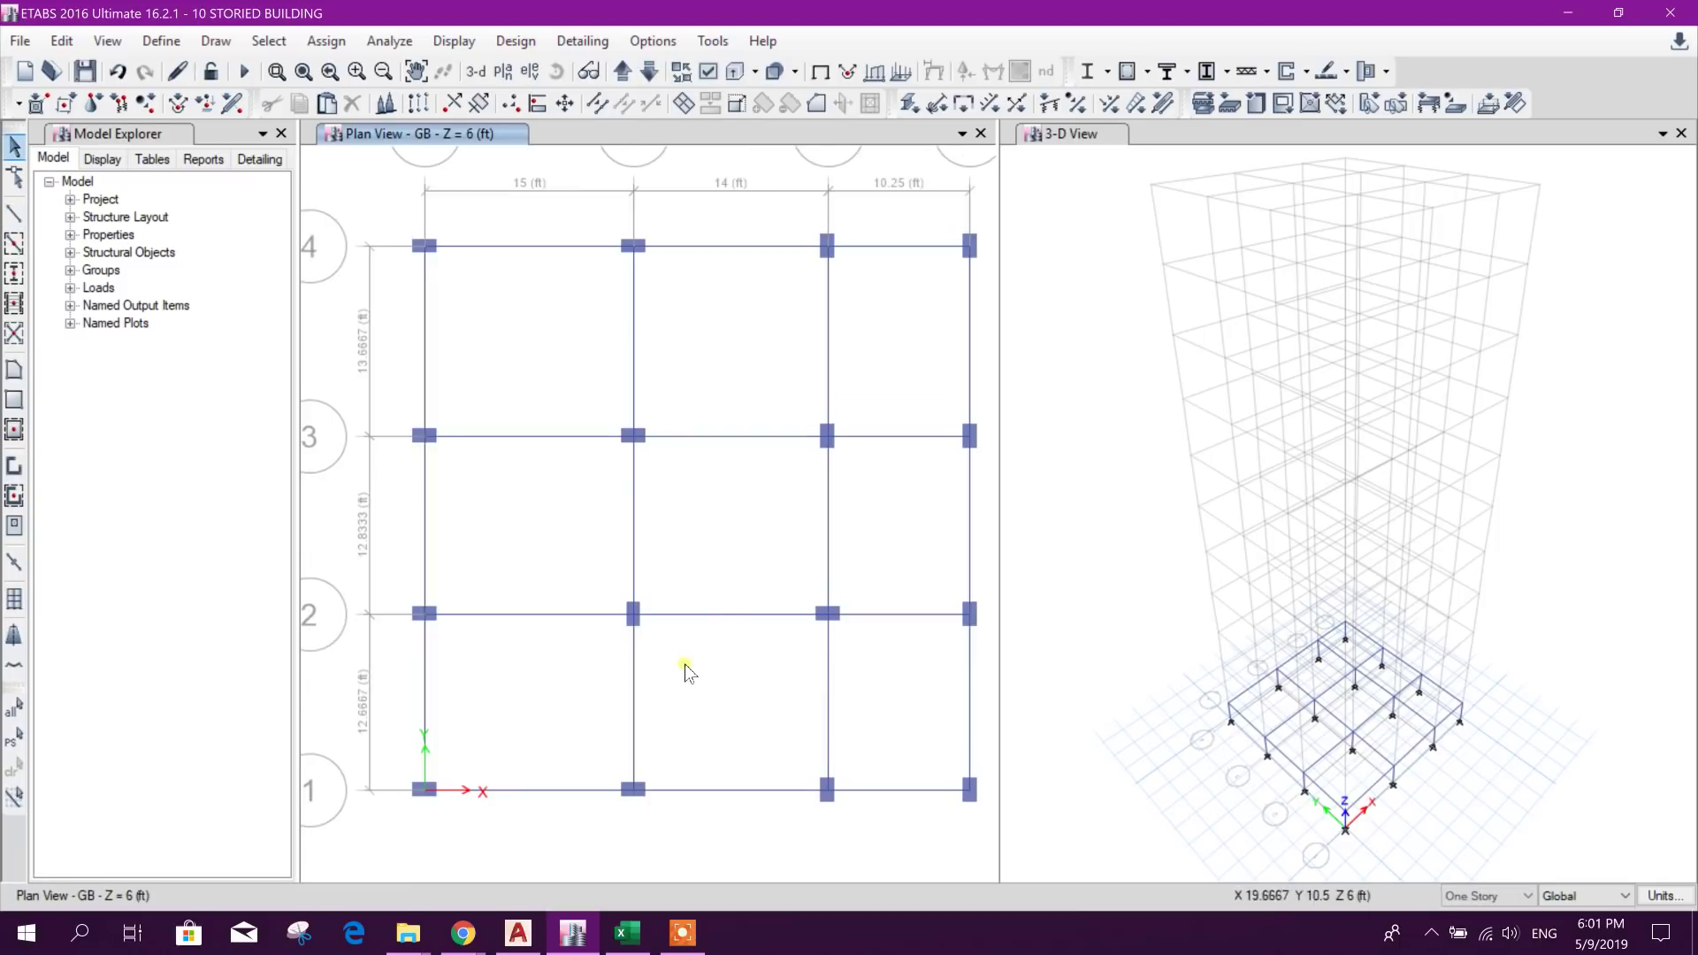
pyautogui.scroll(-3, 683, 561)
pyautogui.scroll(3, 683, 560)
pyautogui.moveTo(734, 602); pyautogui.dragTo(724, 576, button='middle')
pyautogui.scroll(1, 706, 561)
pyautogui.scroll(-1, 713, 558)
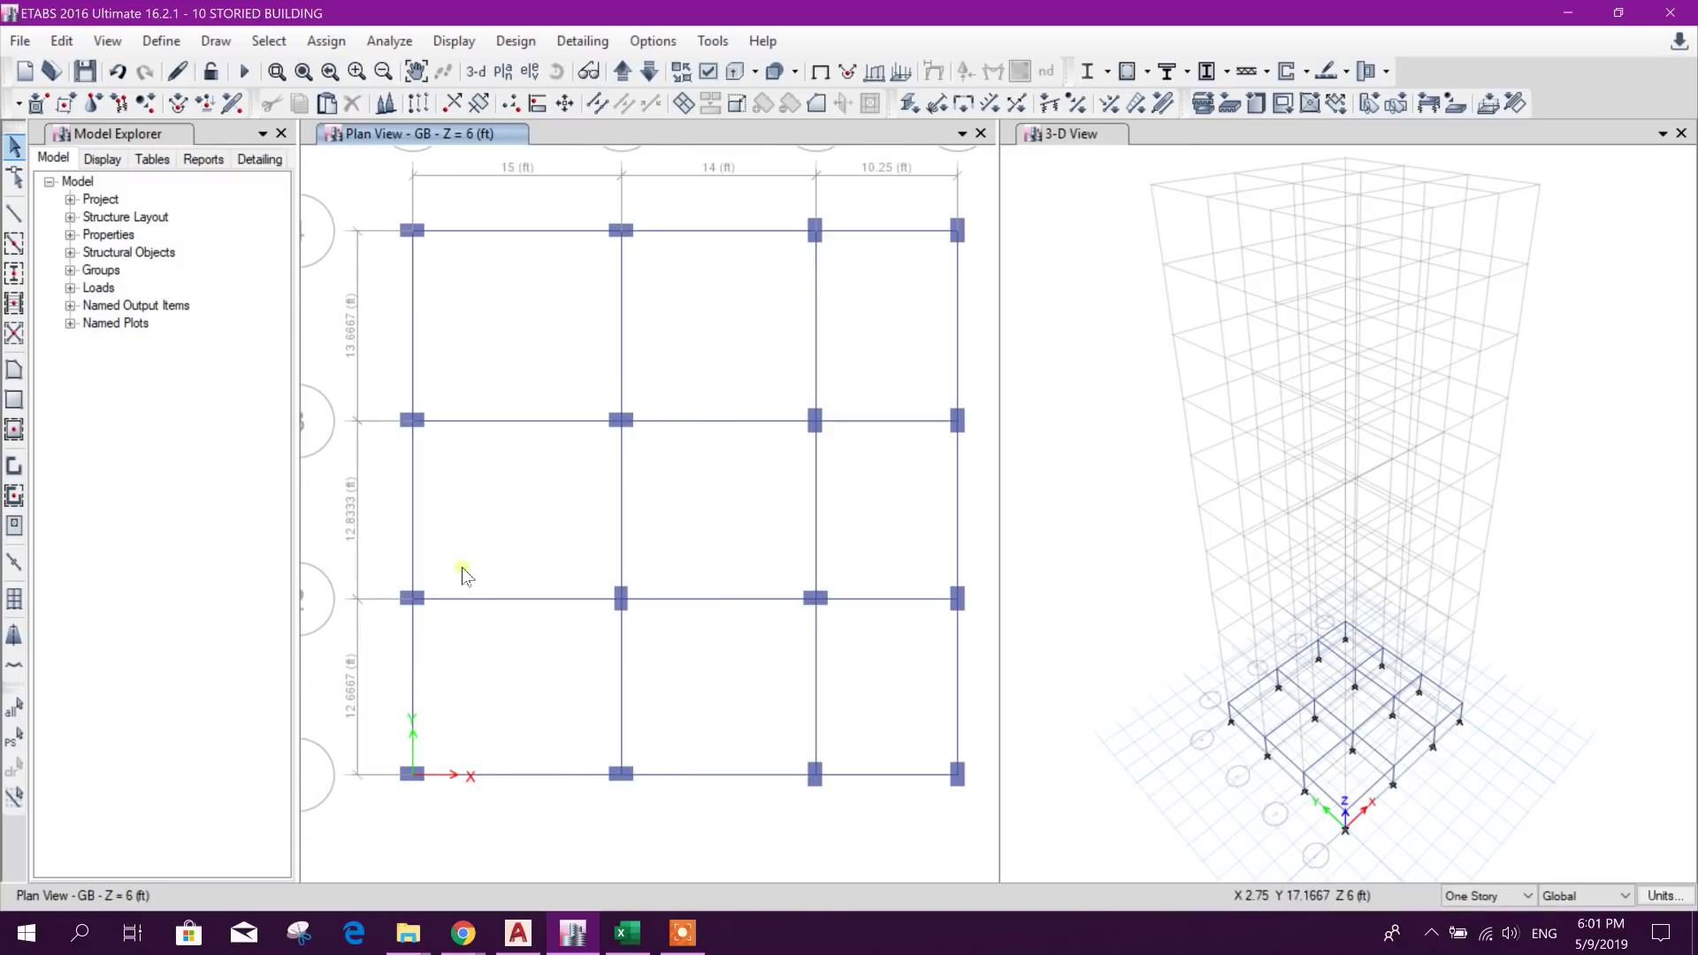
# Step: Define a wall section named W10 with 3500psi material and a thickness of 10 in
pyautogui.click(164, 42)
pyautogui.moveTo(232, 105)
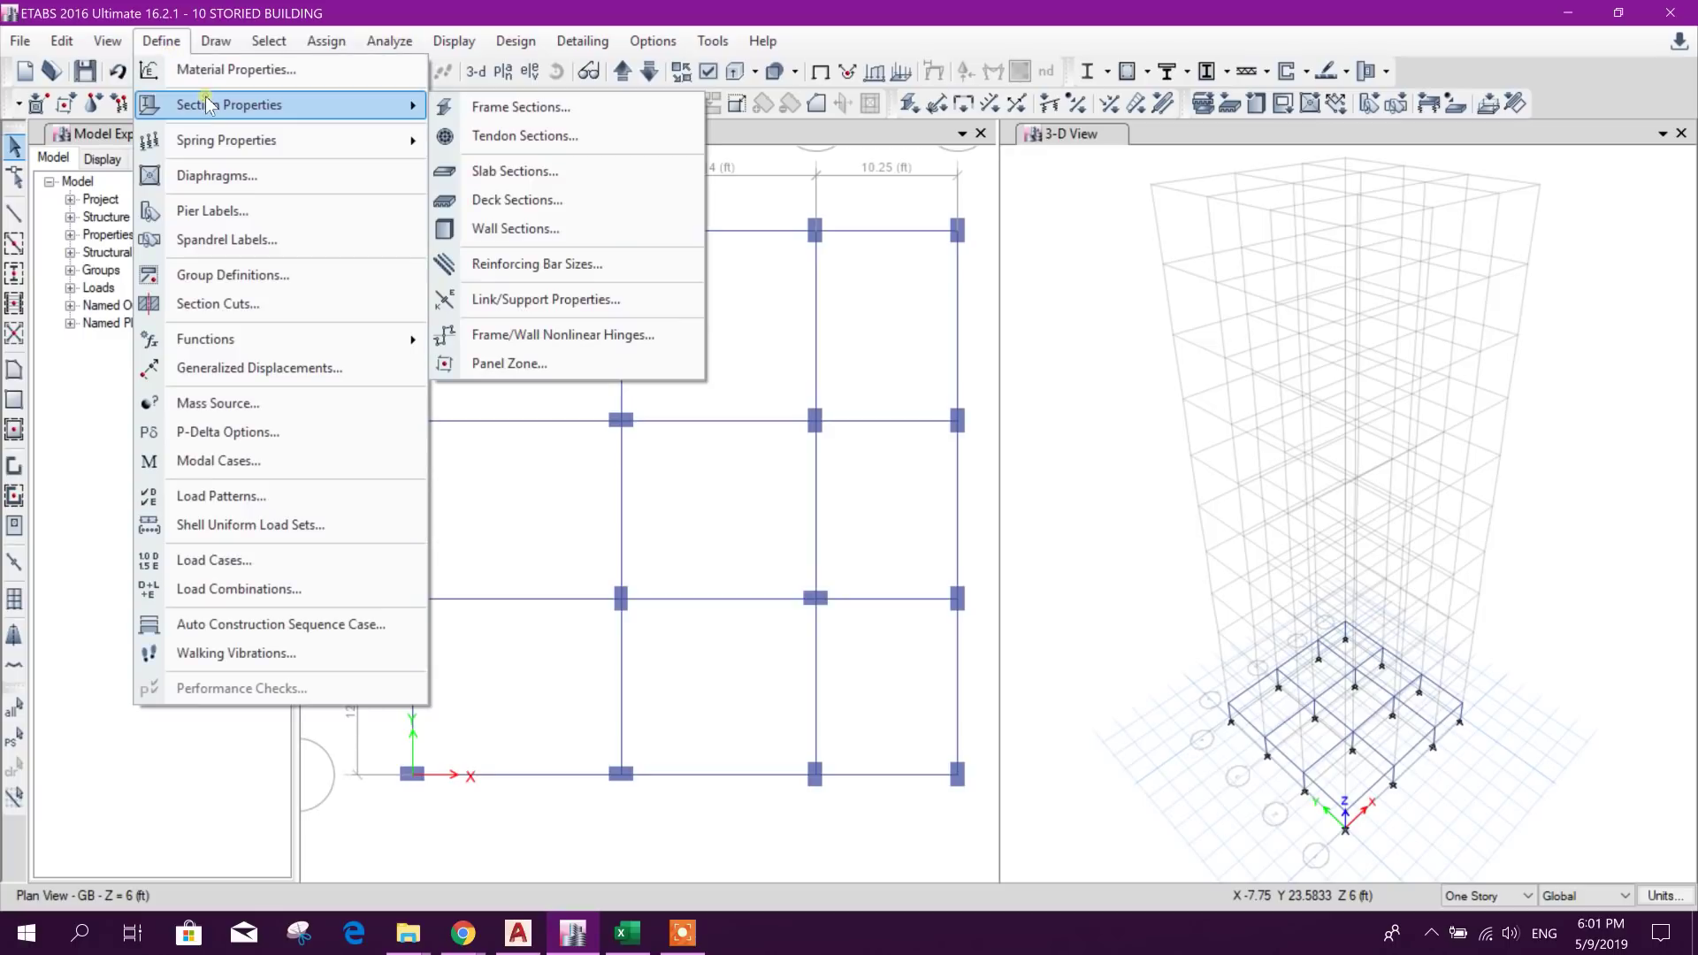
pyautogui.click(500, 224)
pyautogui.click(922, 445)
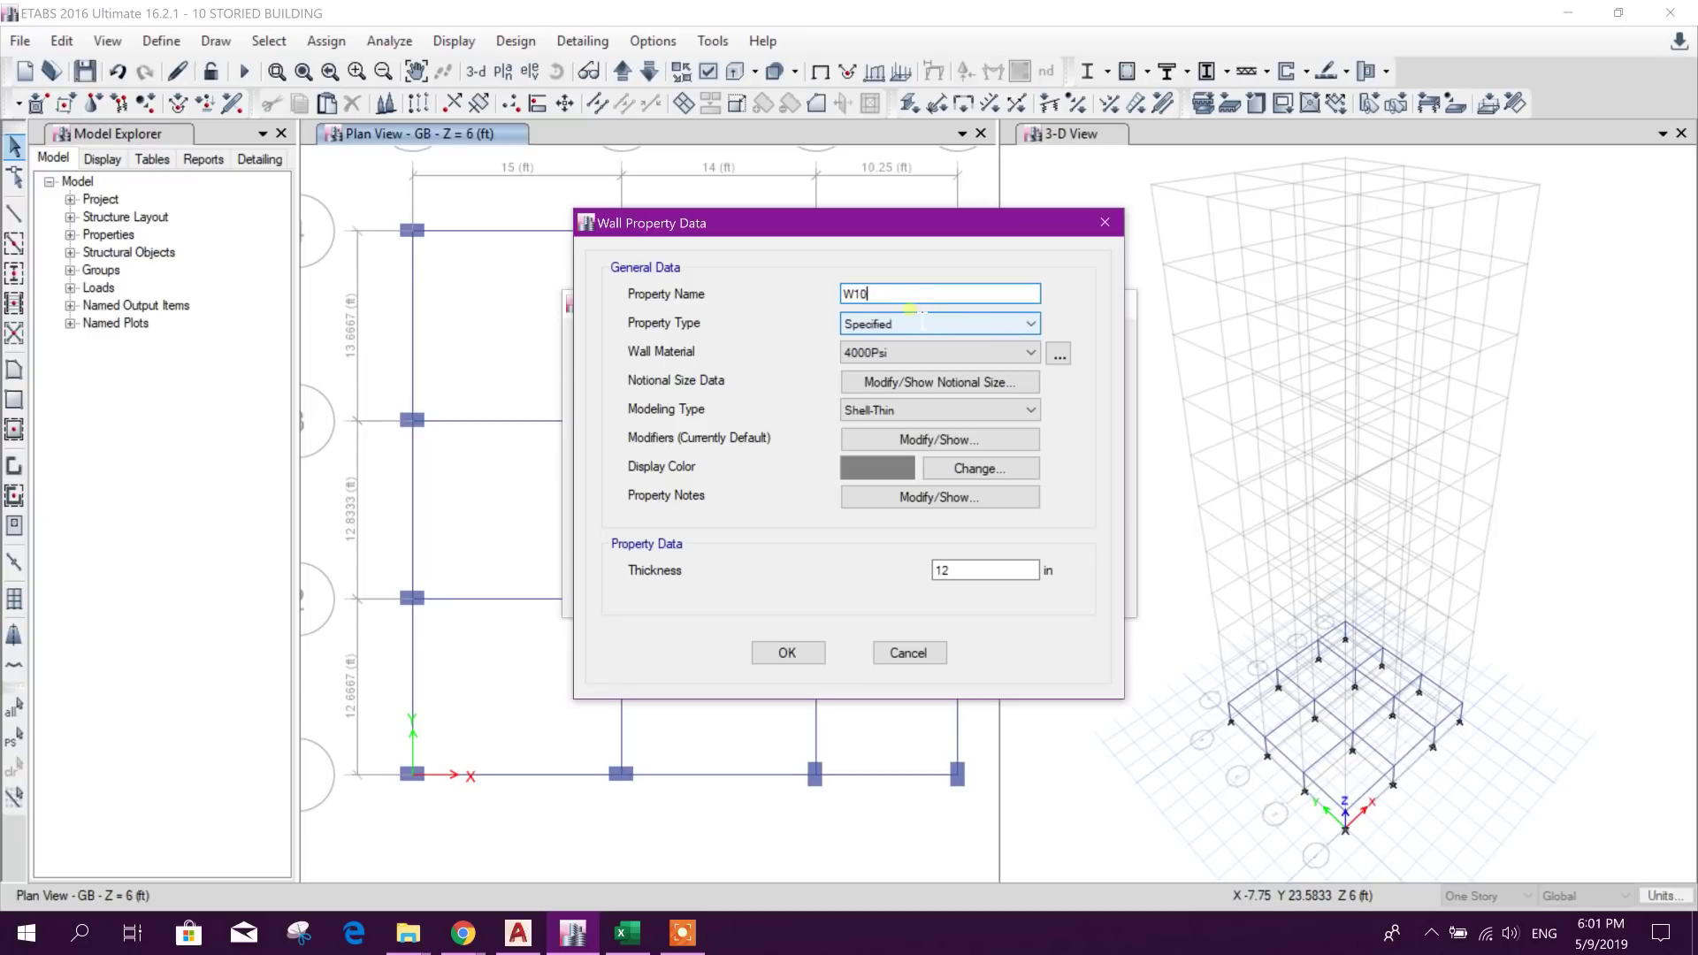
pyautogui.click(907, 353)
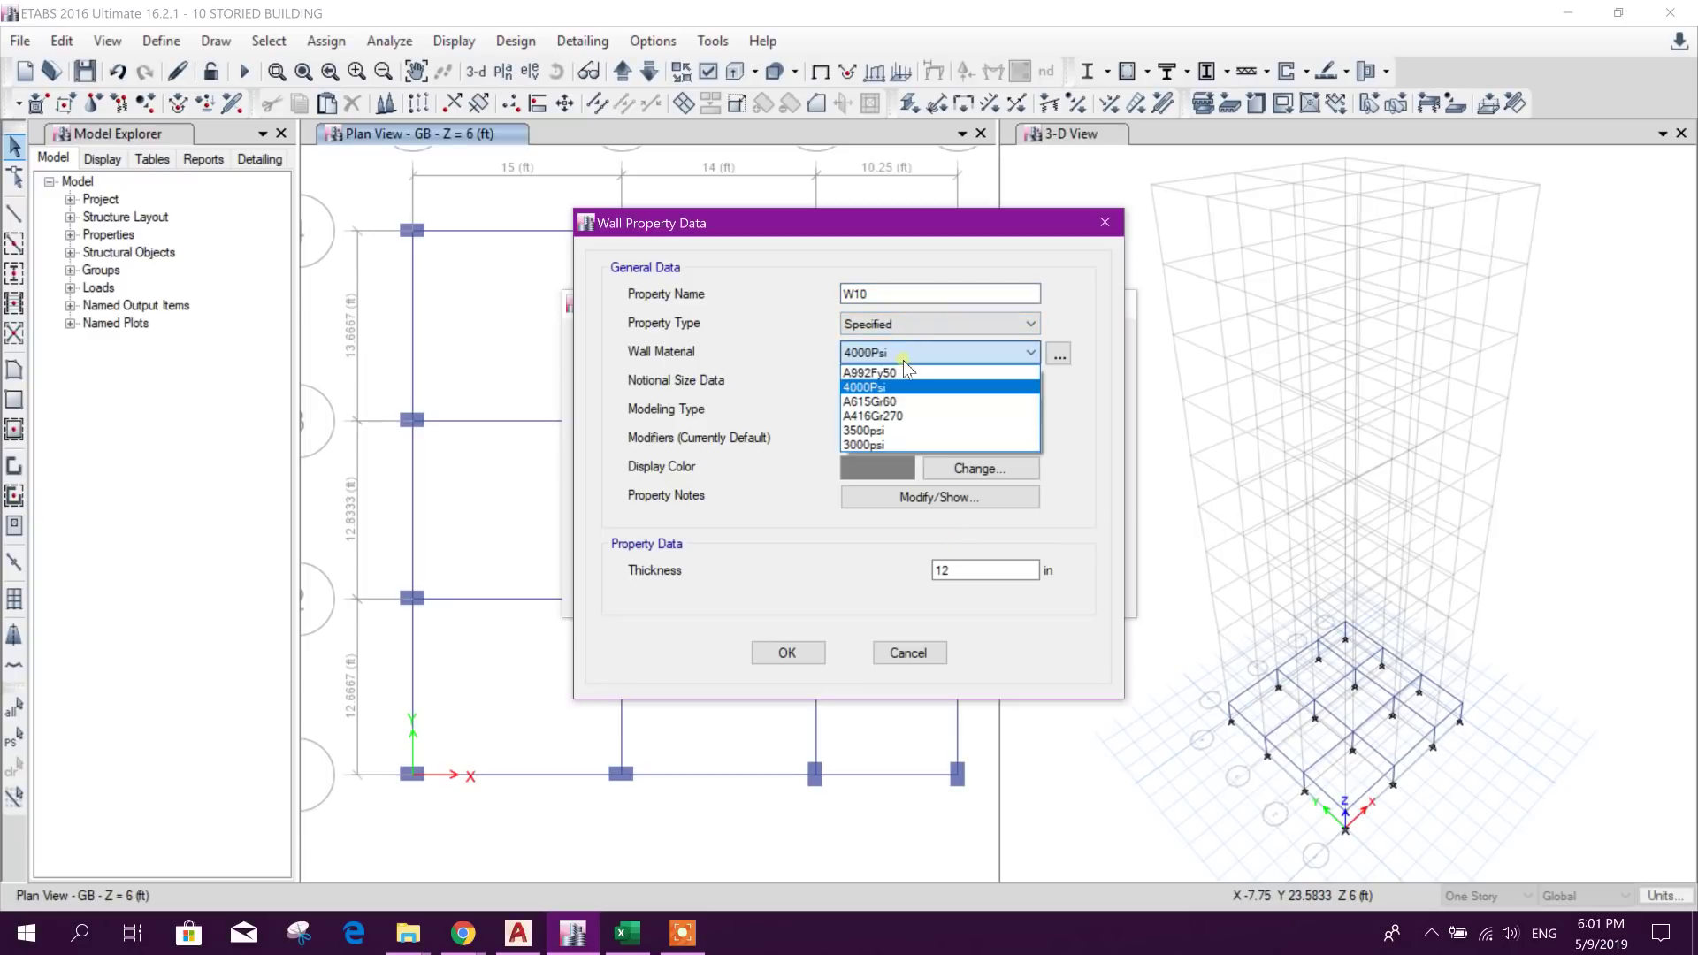
pyautogui.click(880, 431)
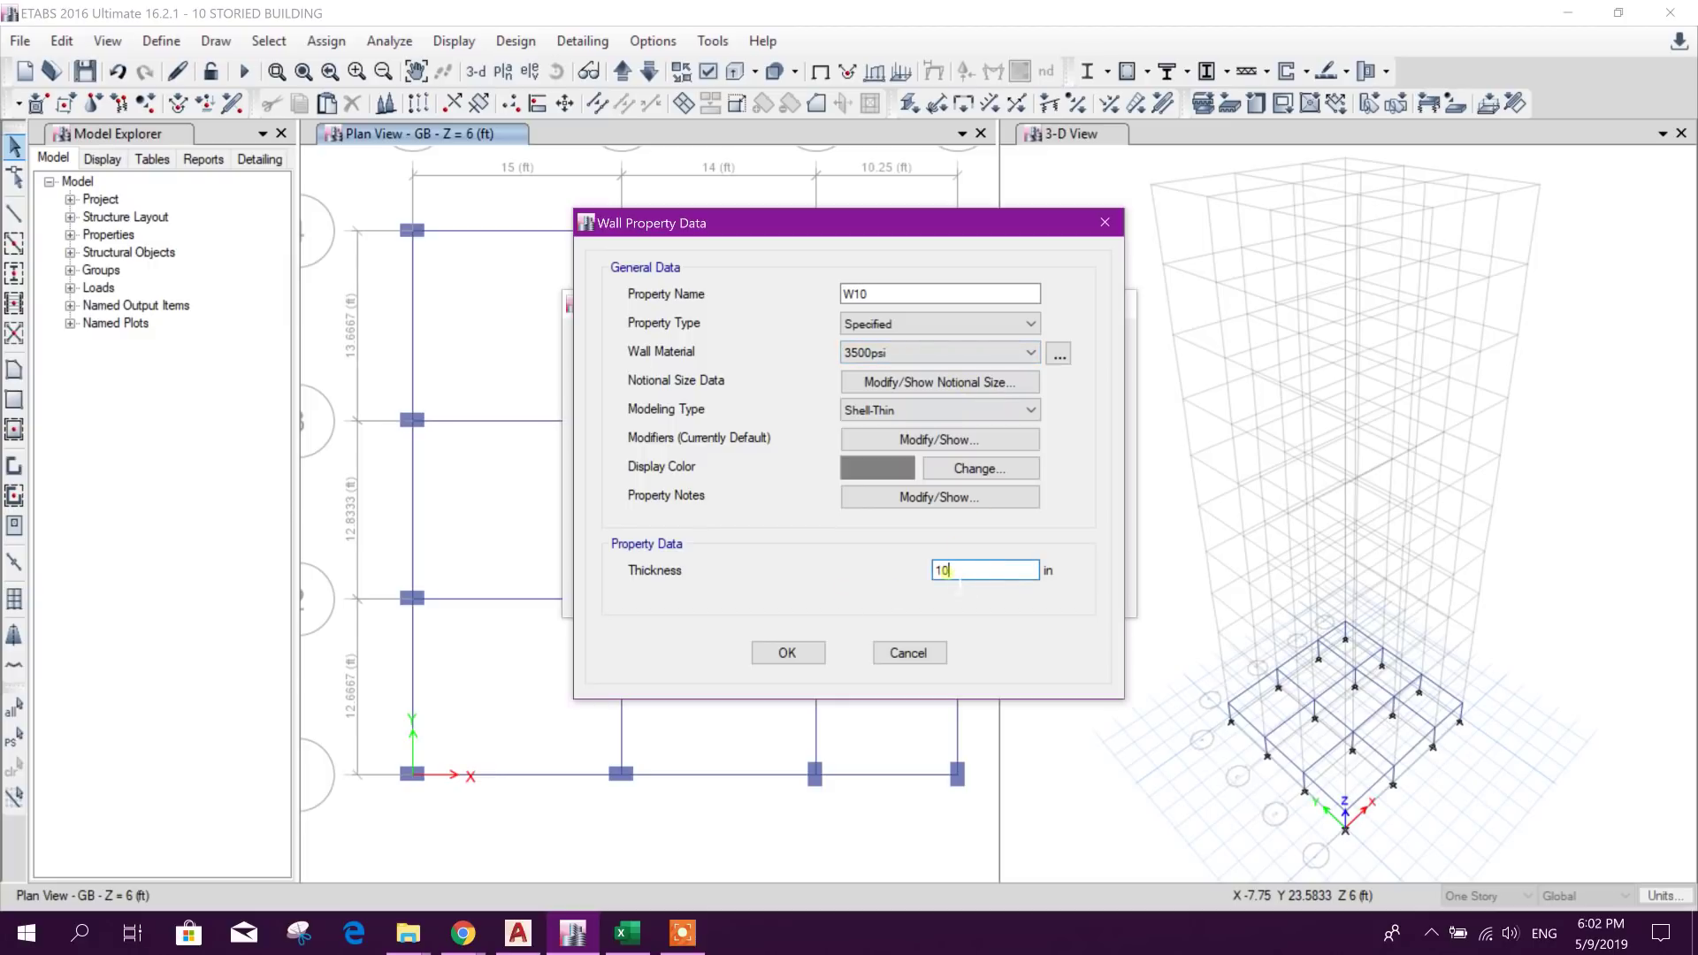
pyautogui.click(808, 655)
pyautogui.click(966, 531)
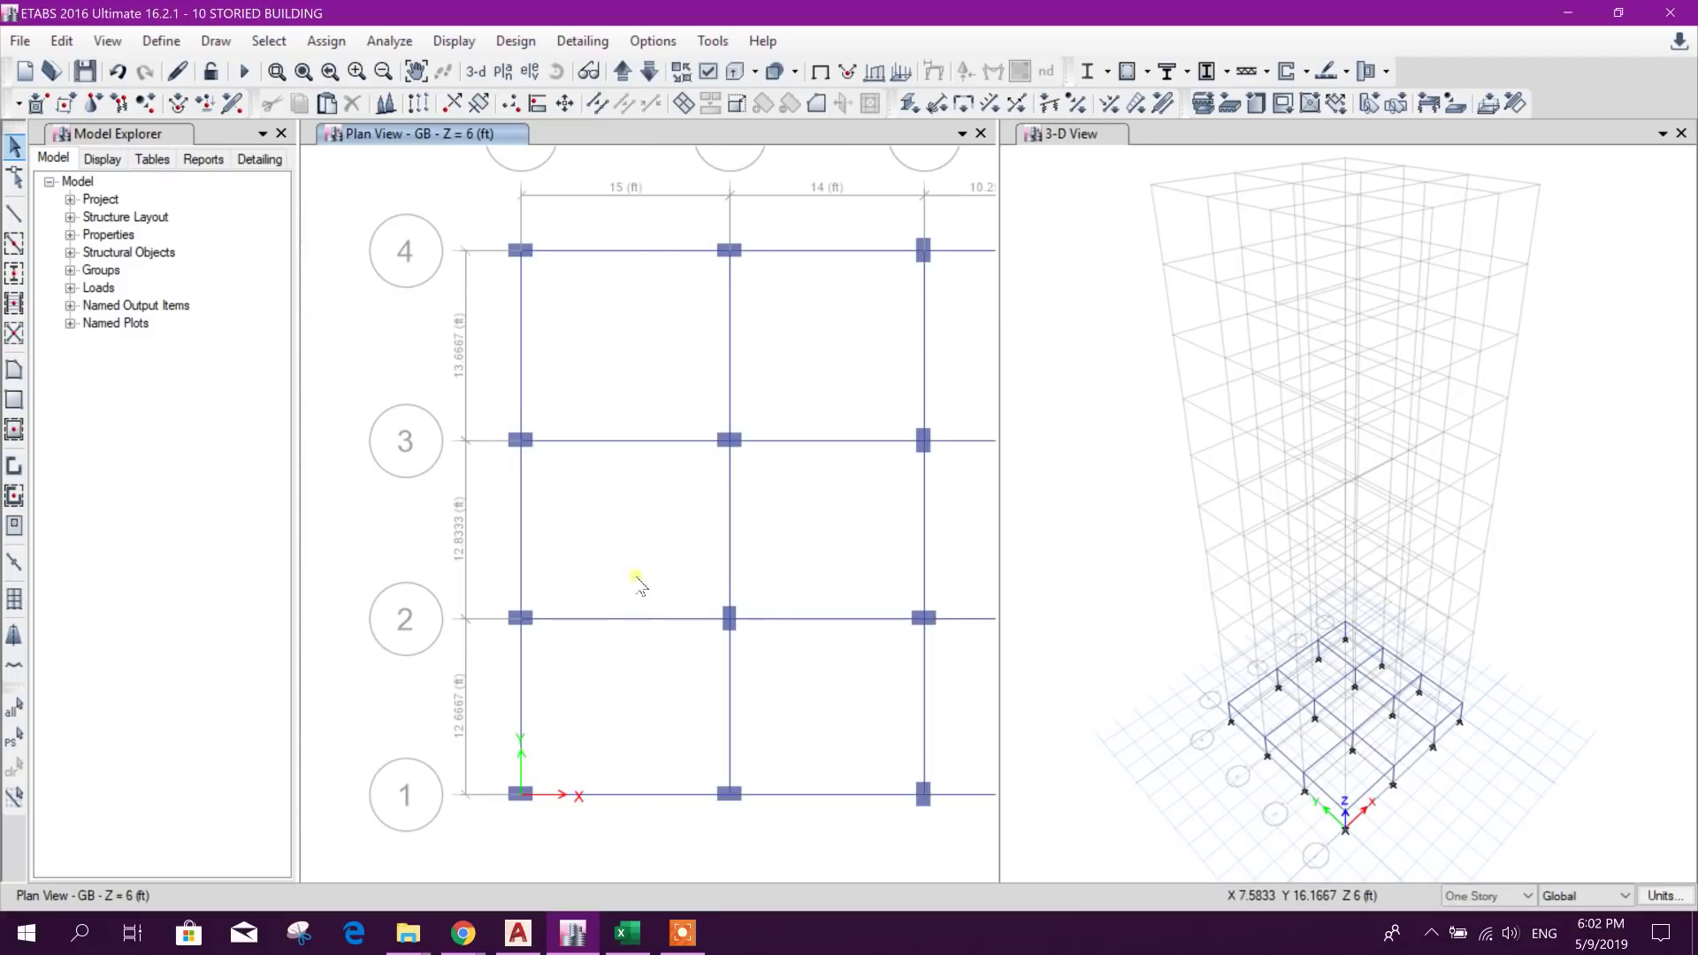
pyautogui.click(521, 517)
pyautogui.press('Escape')
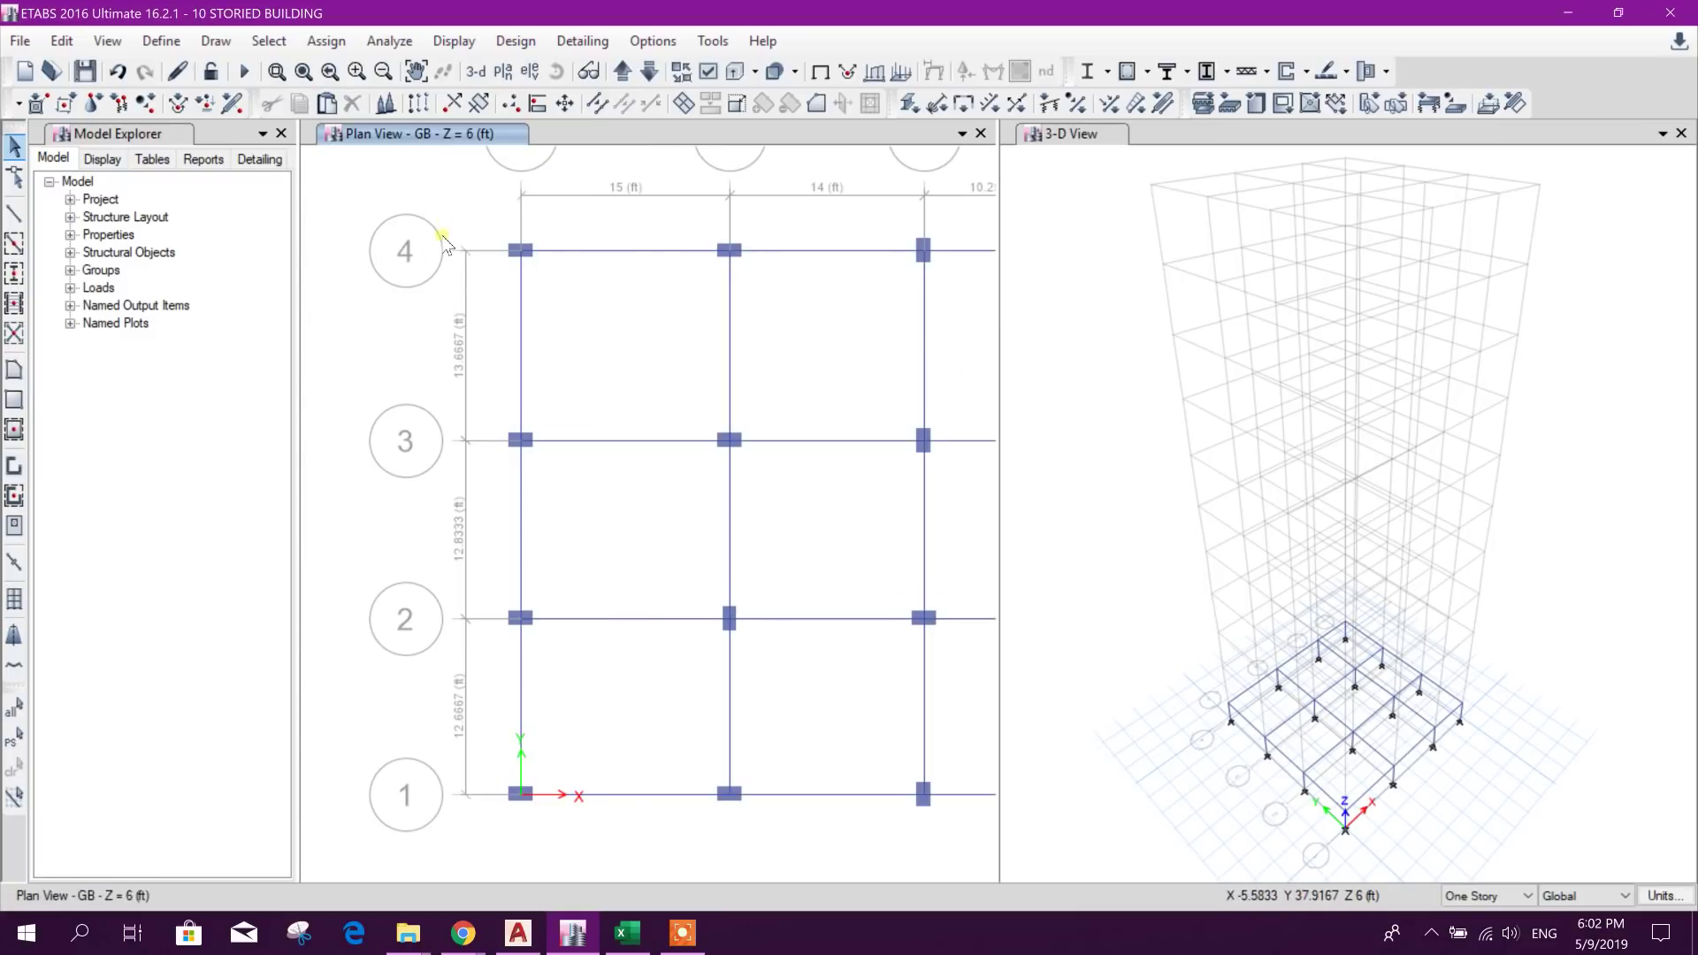
pyautogui.moveTo(579, 555); pyautogui.dragTo(577, 543, button='middle')
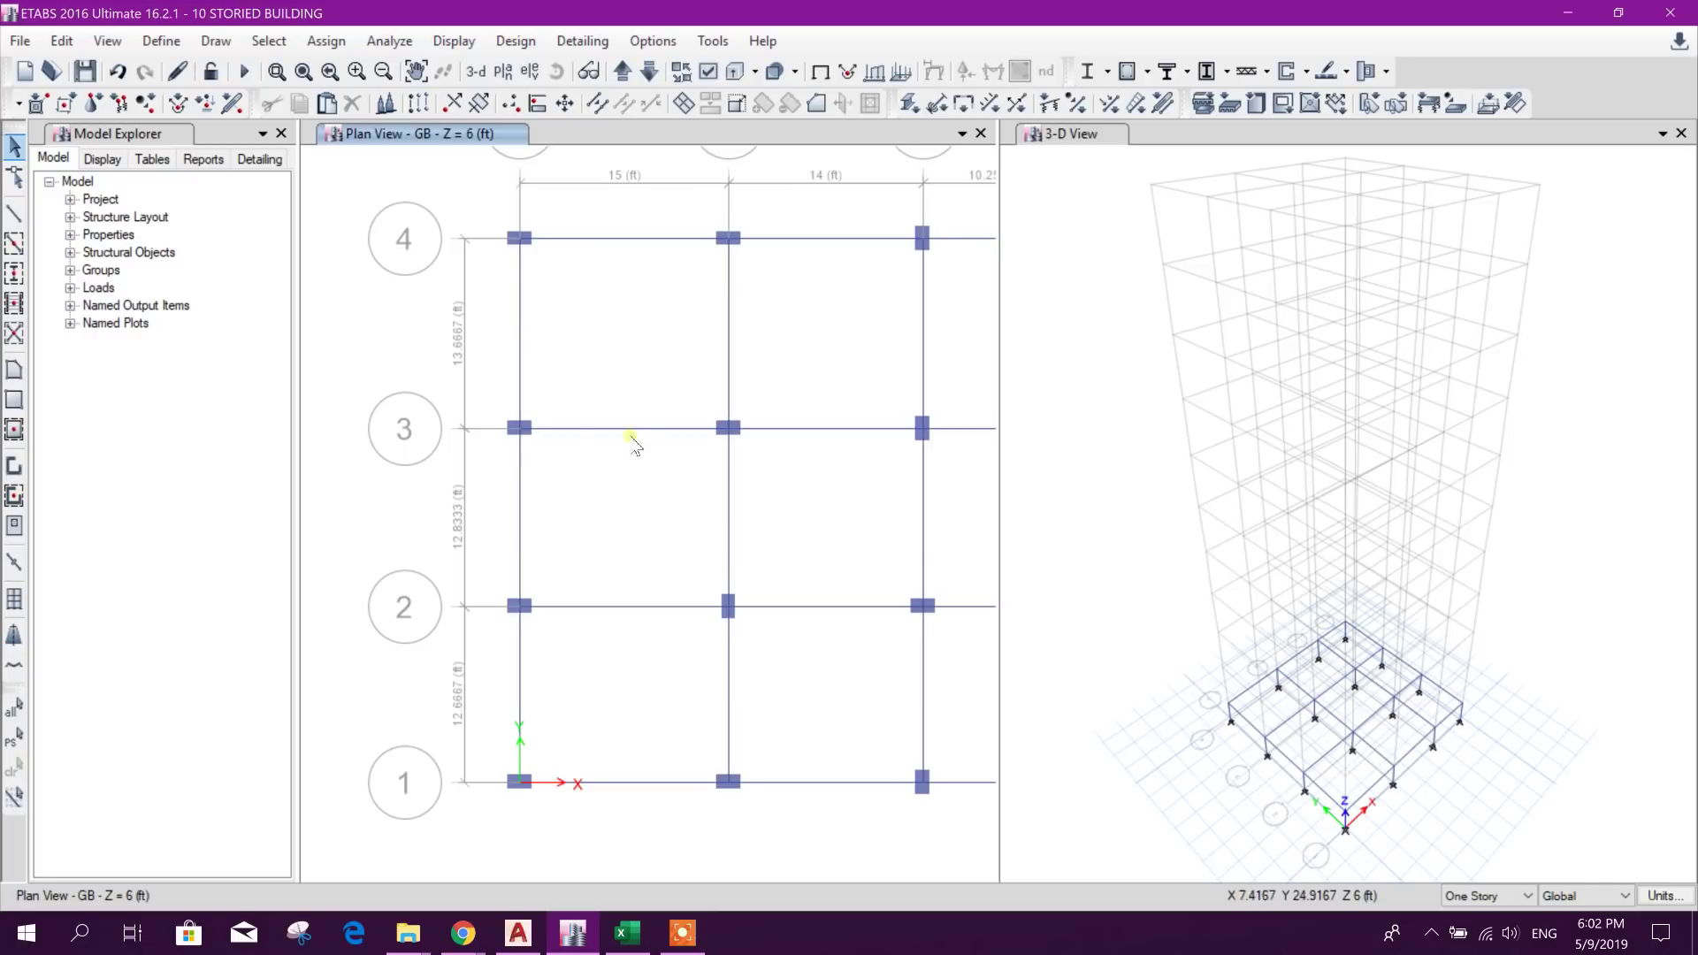
pyautogui.click(521, 482)
pyautogui.press('Escape')
pyautogui.moveTo(595, 513); pyautogui.dragTo(579, 540, button='middle')
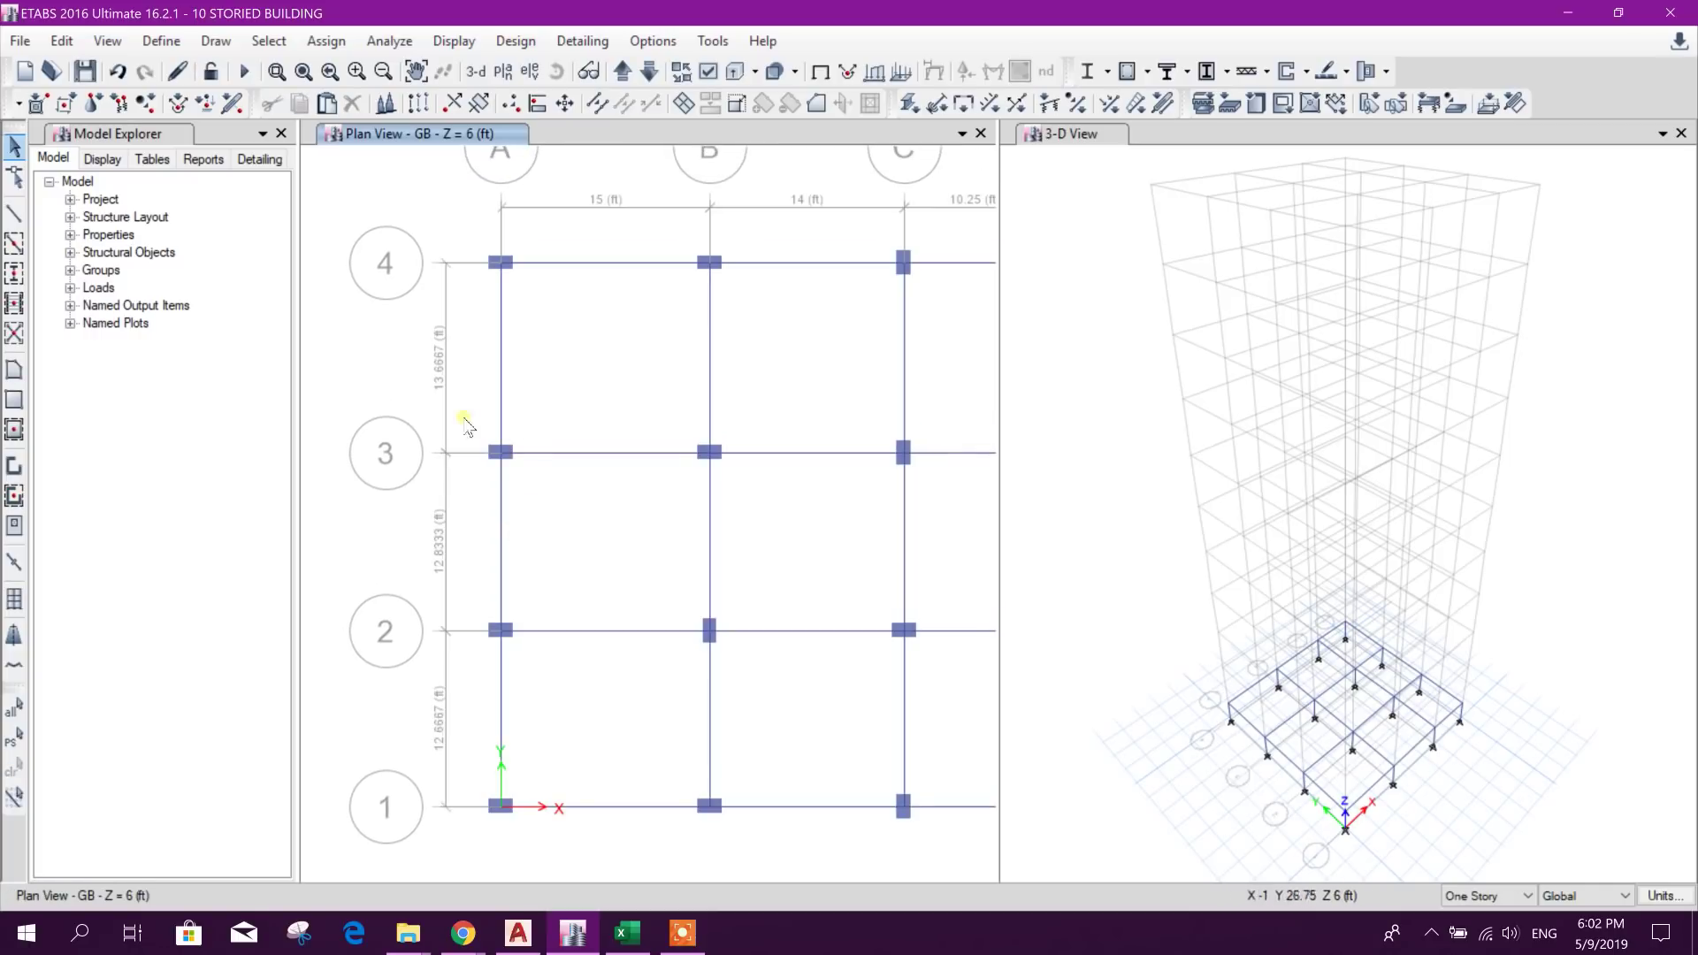
# Step: Check the core wall offset in the AutoCAD plan and, back in ETABS, replicate the grid A beam between grids 2 and 3 by dx 3'5"
pyautogui.click(500, 515)
pyautogui.click(418, 103)
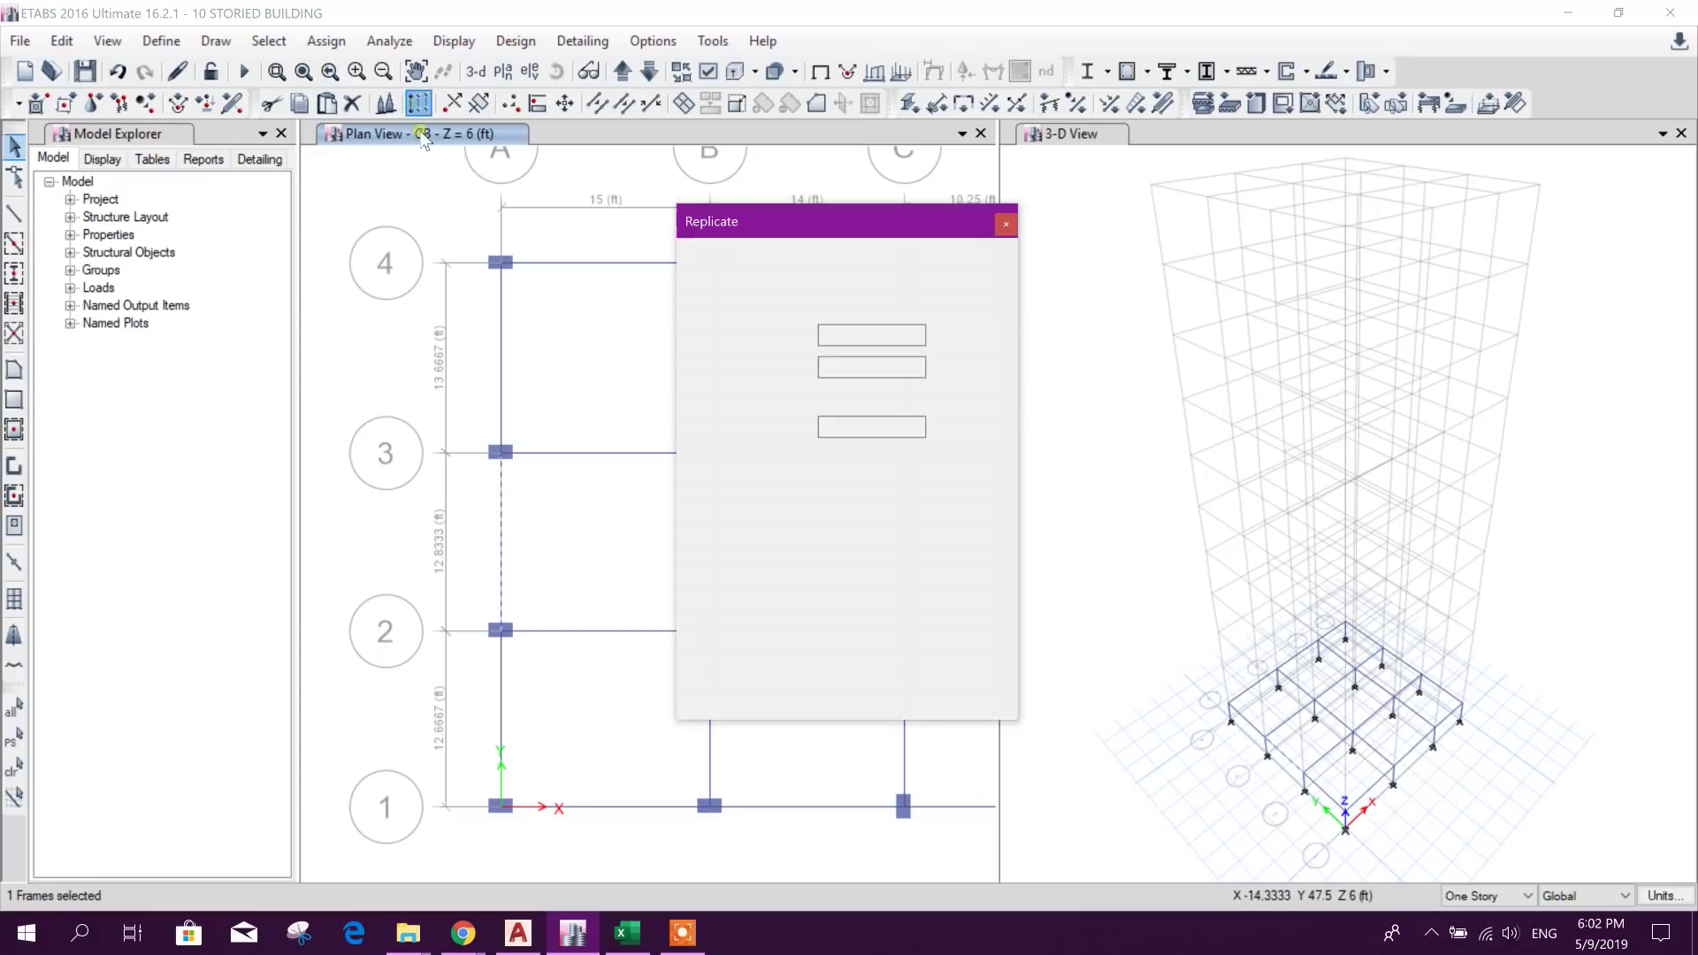
pyautogui.click(517, 932)
pyautogui.scroll(5, 535, 389)
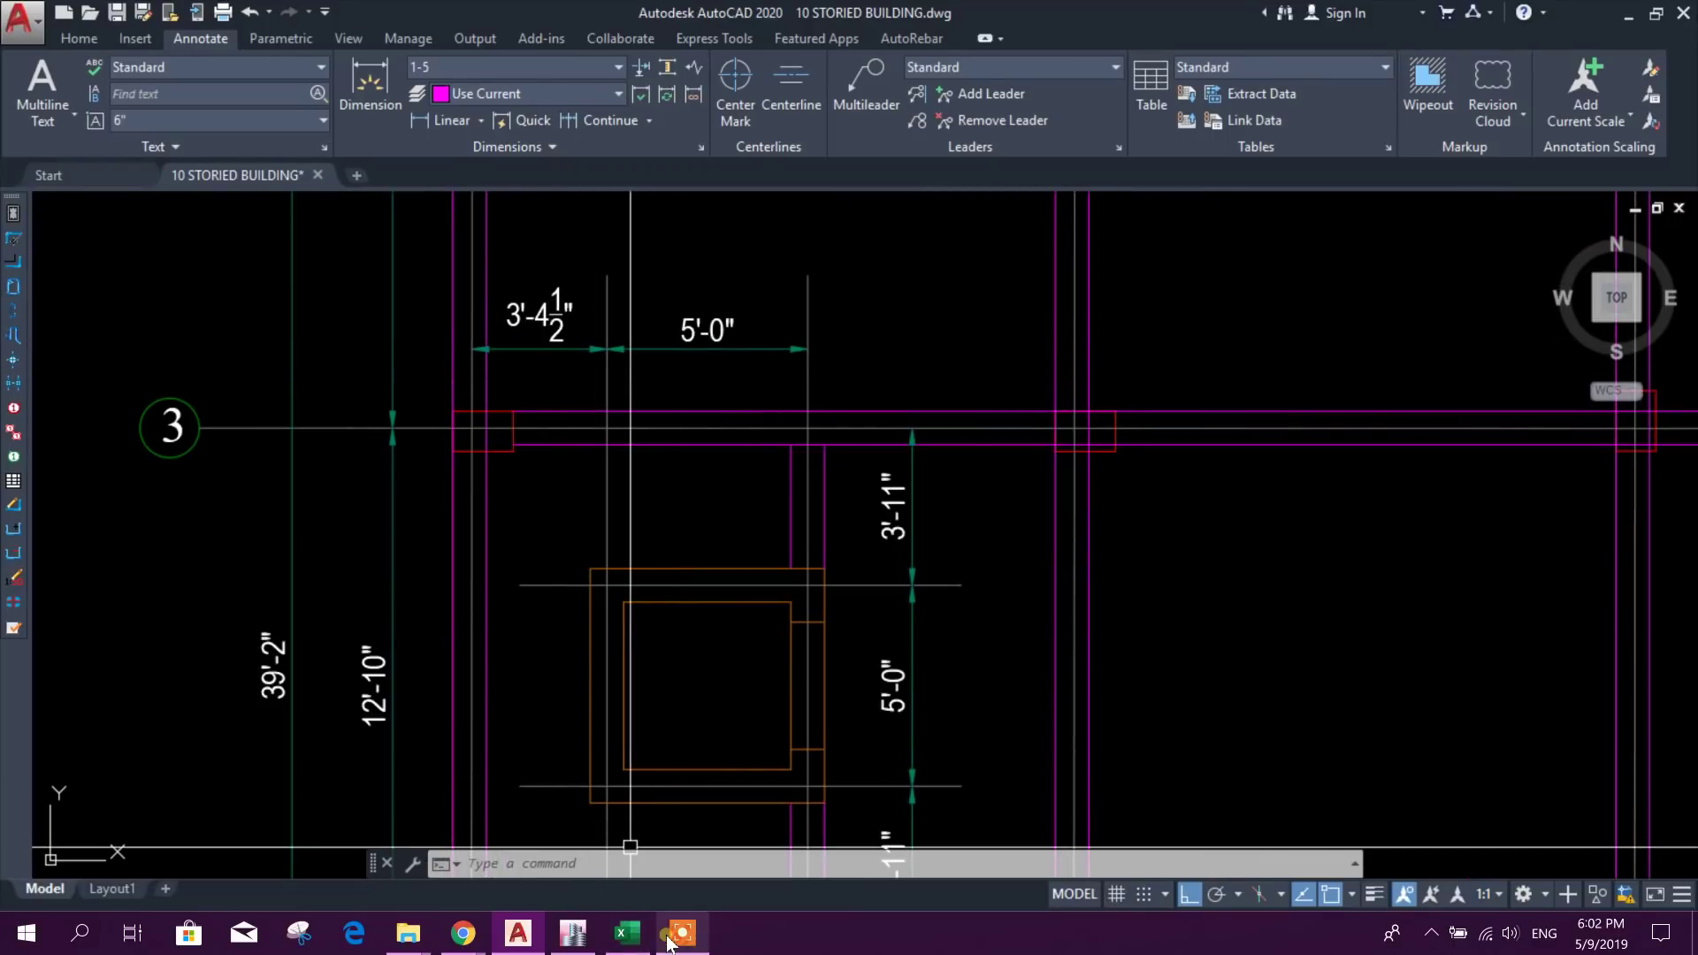
pyautogui.click(573, 932)
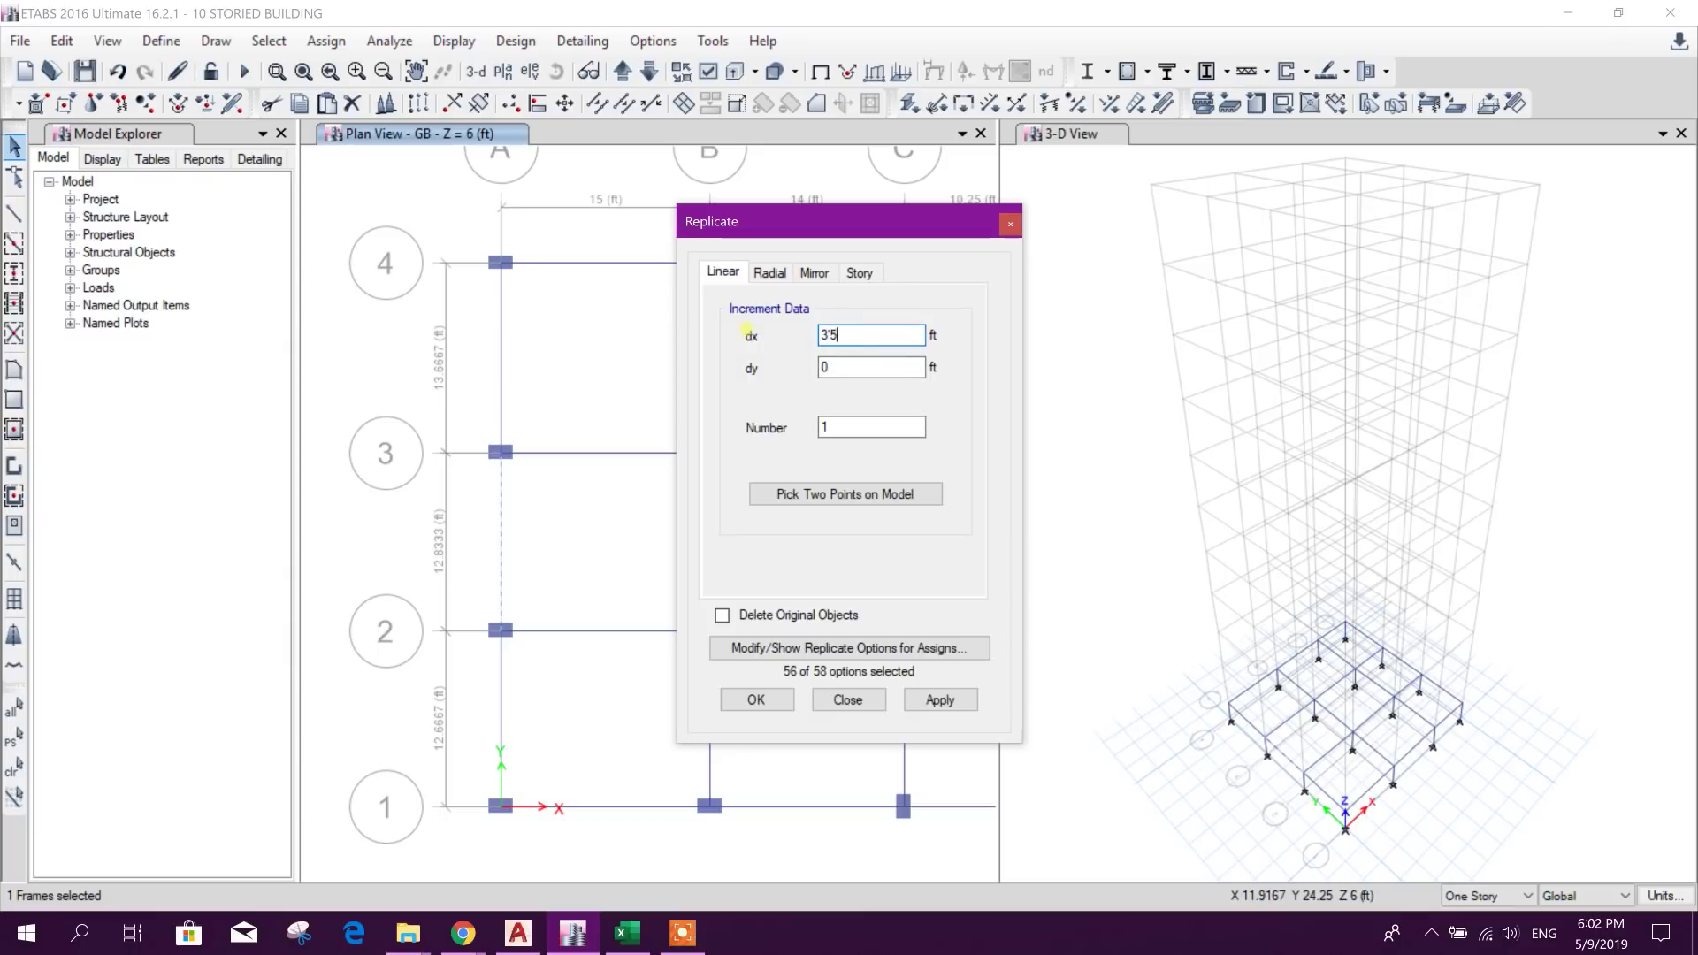
pyautogui.click(854, 364)
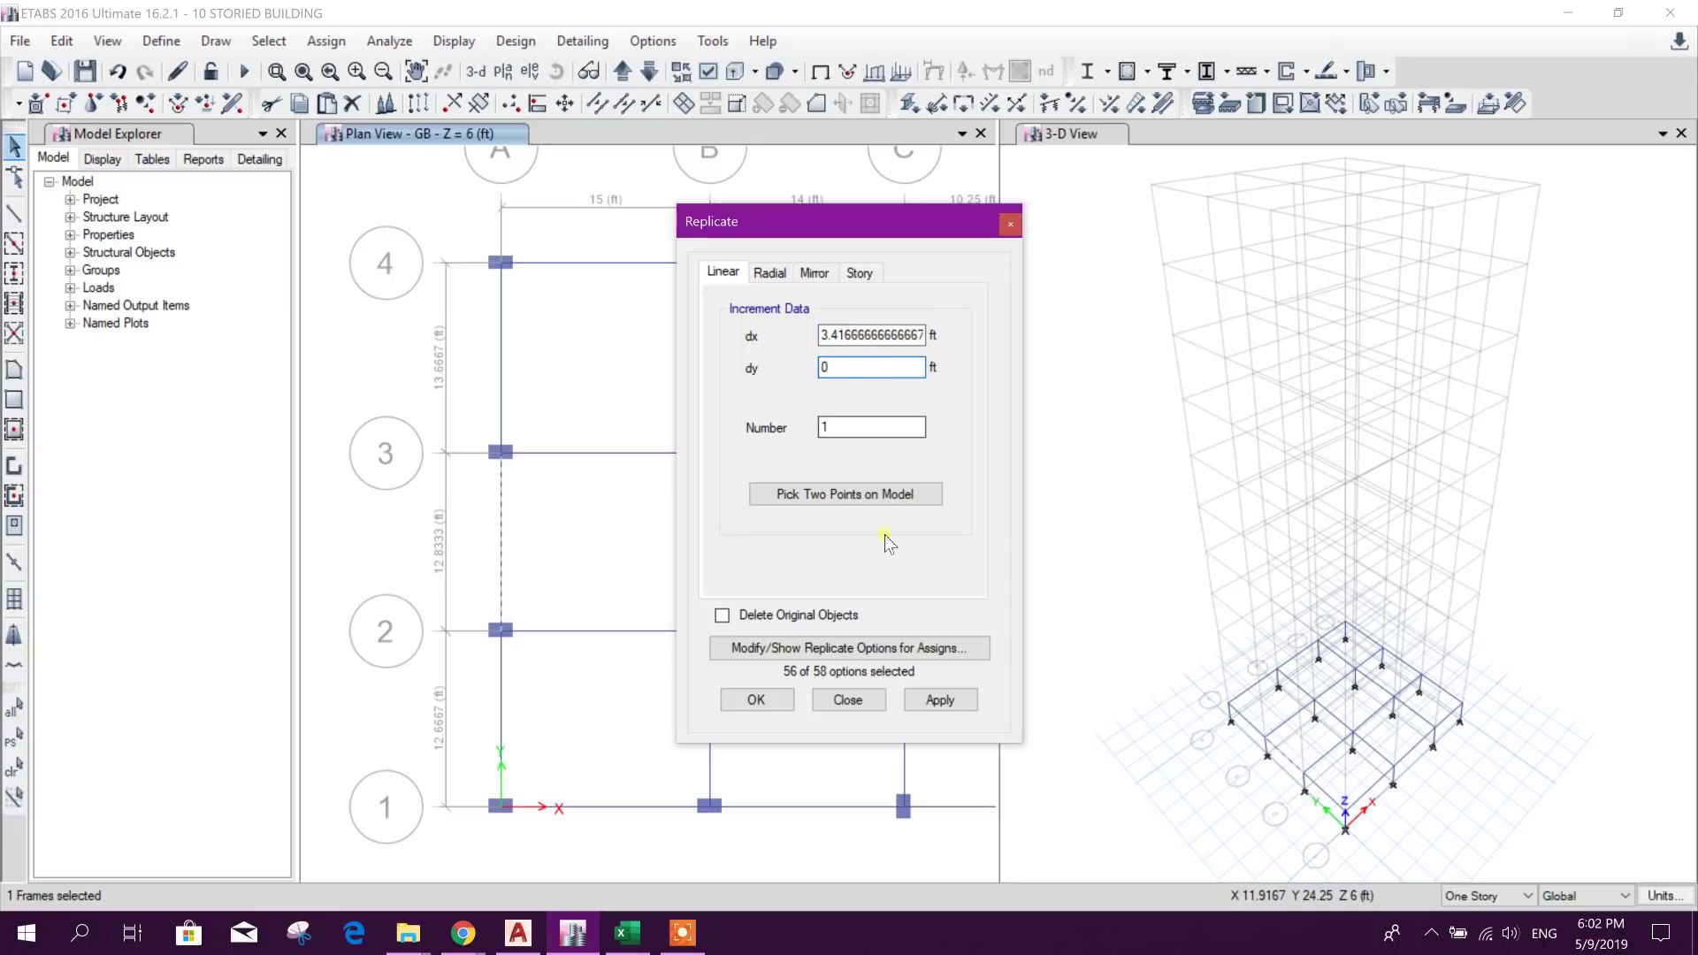
pyautogui.click(936, 700)
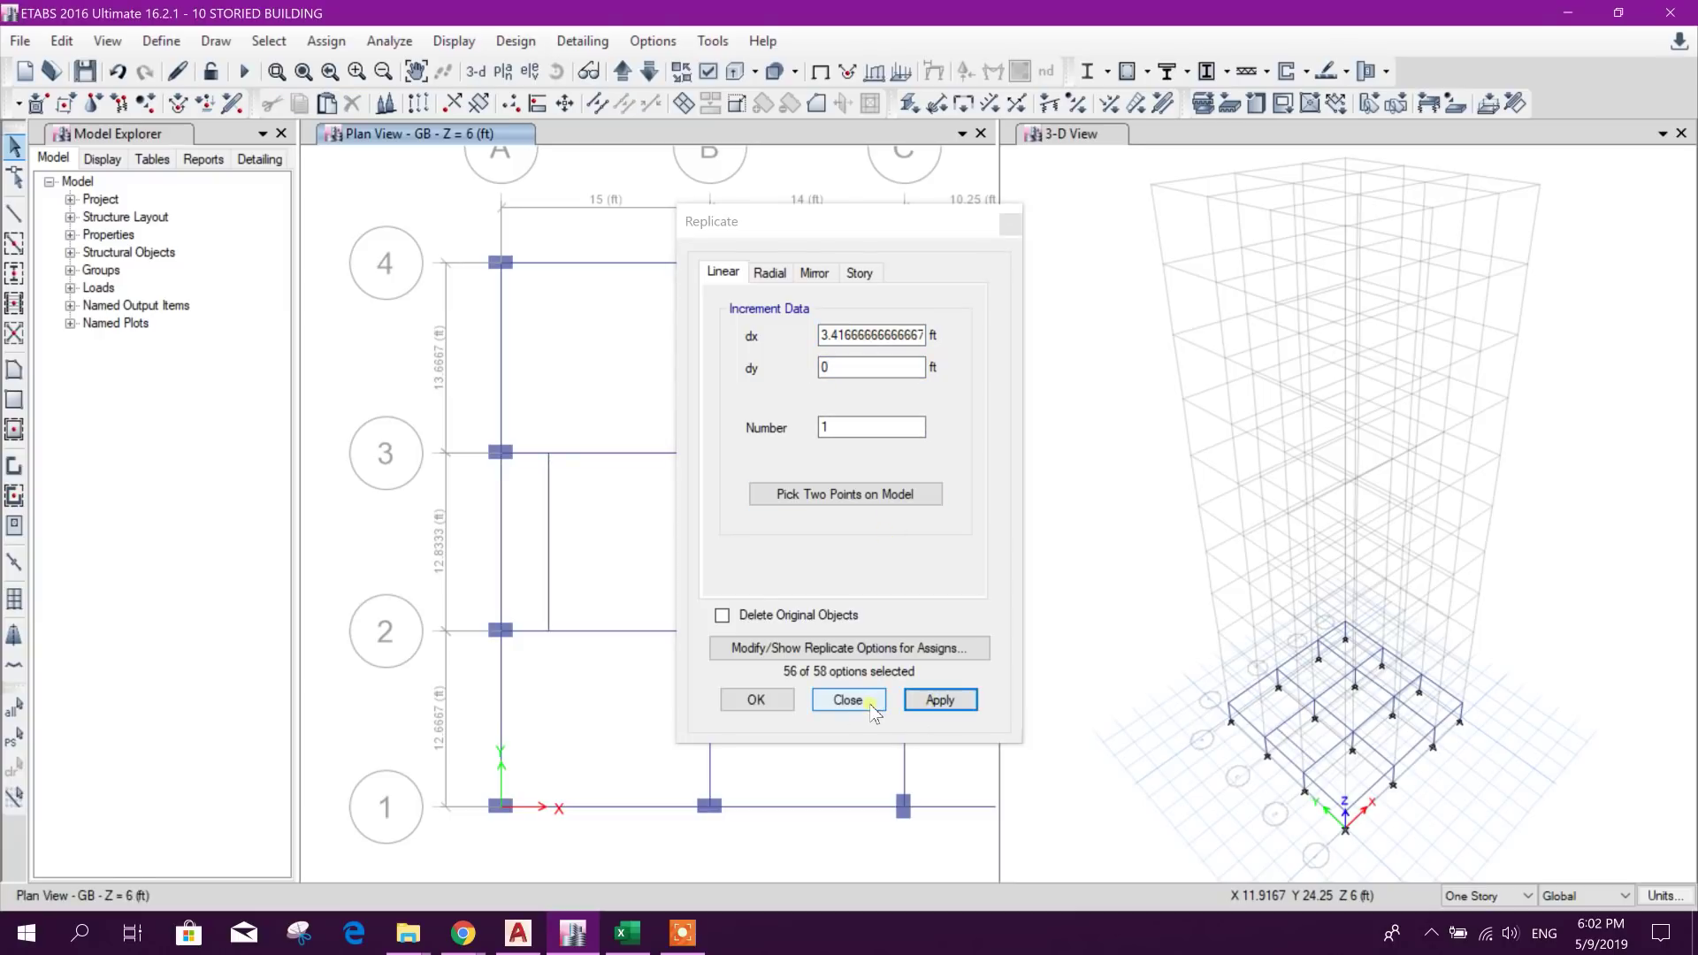
# Step: Check the vertical core offset in AutoCAD and, back in ETABS, replicate the grid 3 beam between A and B by dx 0, dy -3'11"
pyautogui.moveTo(841, 223); pyautogui.dragTo(1129, 247)
pyautogui.moveTo(618, 478); pyautogui.dragTo(599, 405)
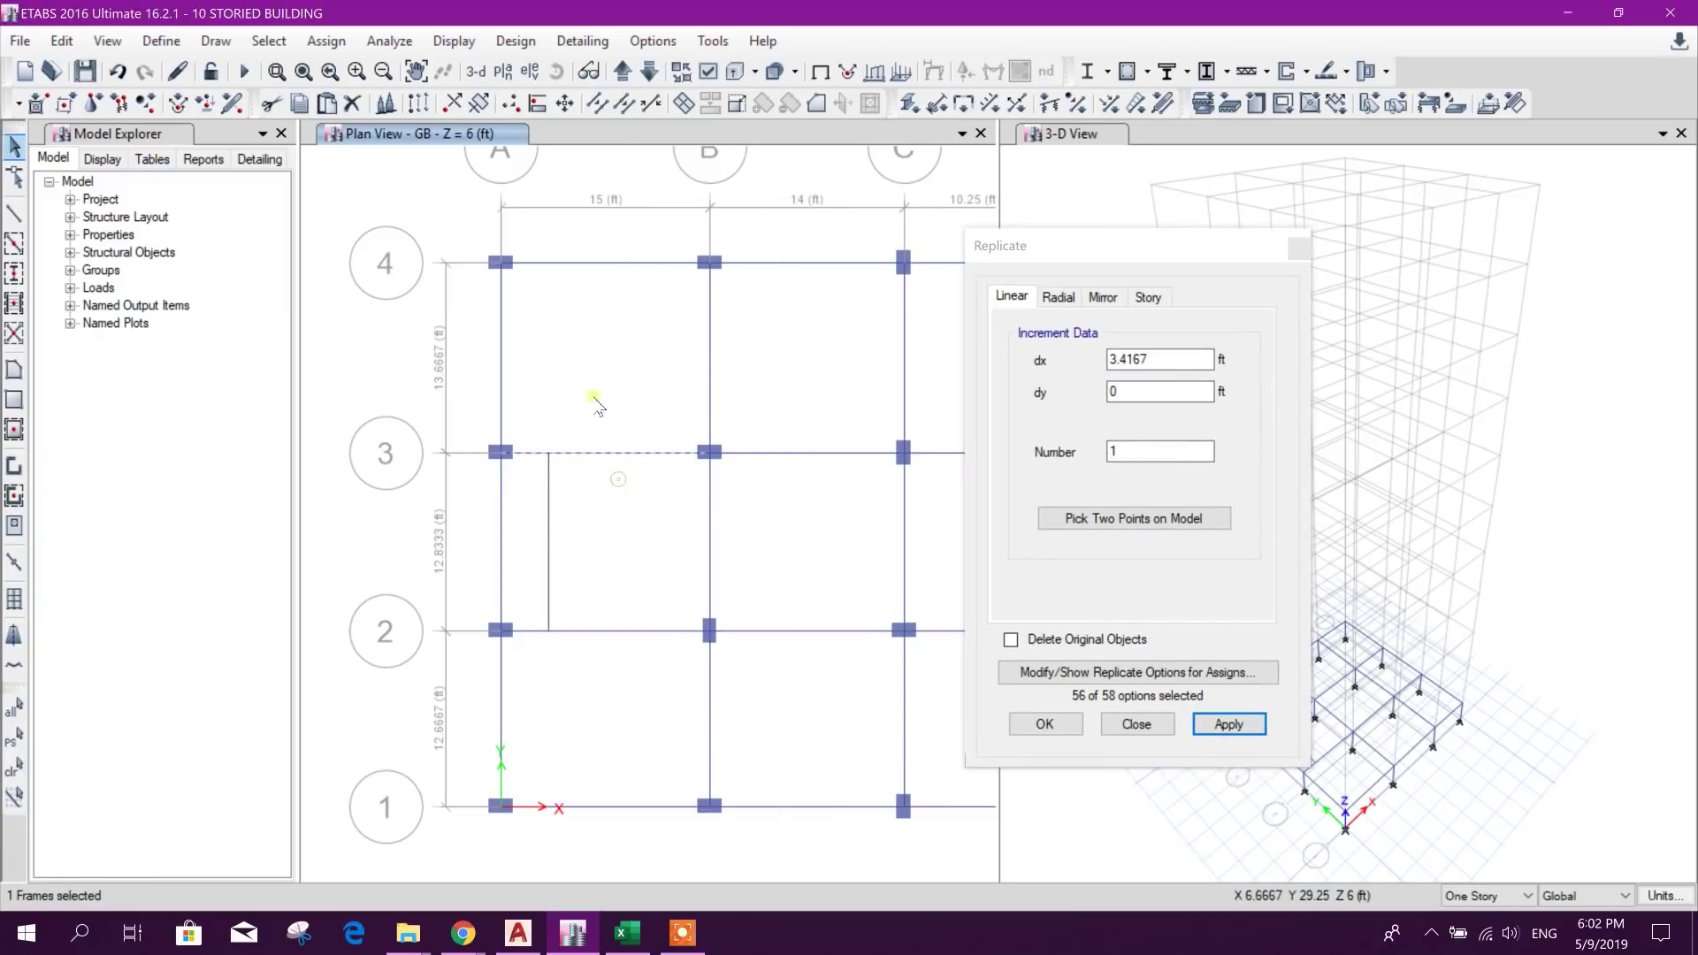
pyautogui.click(518, 933)
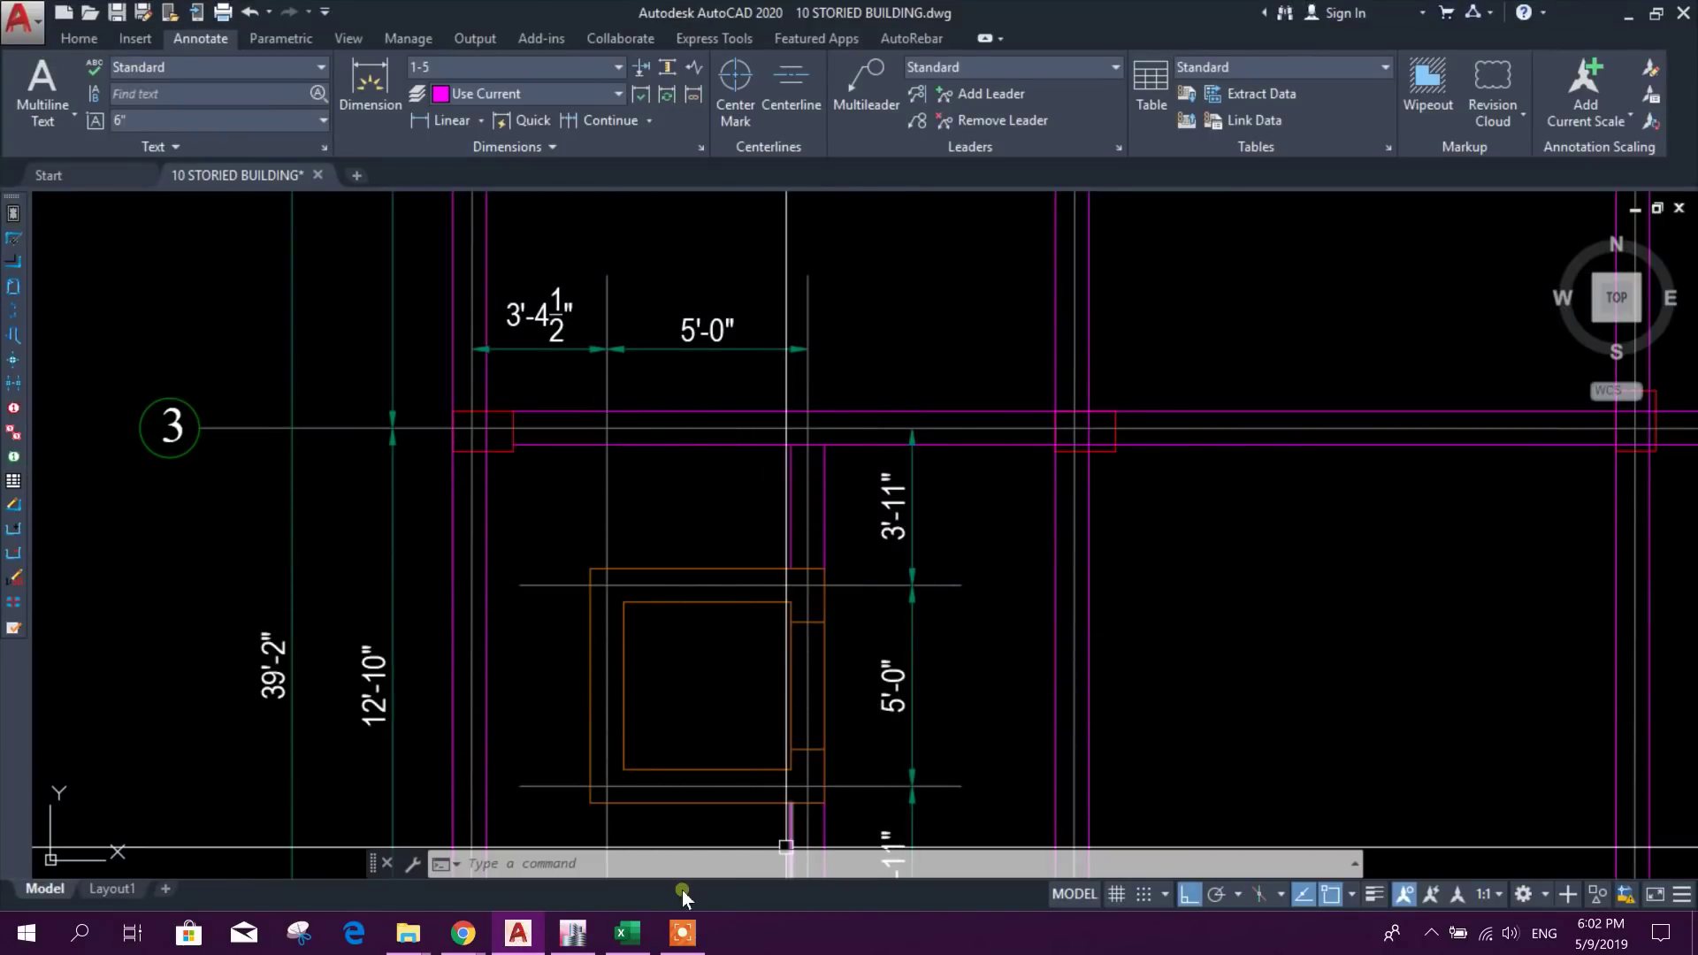
pyautogui.click(573, 933)
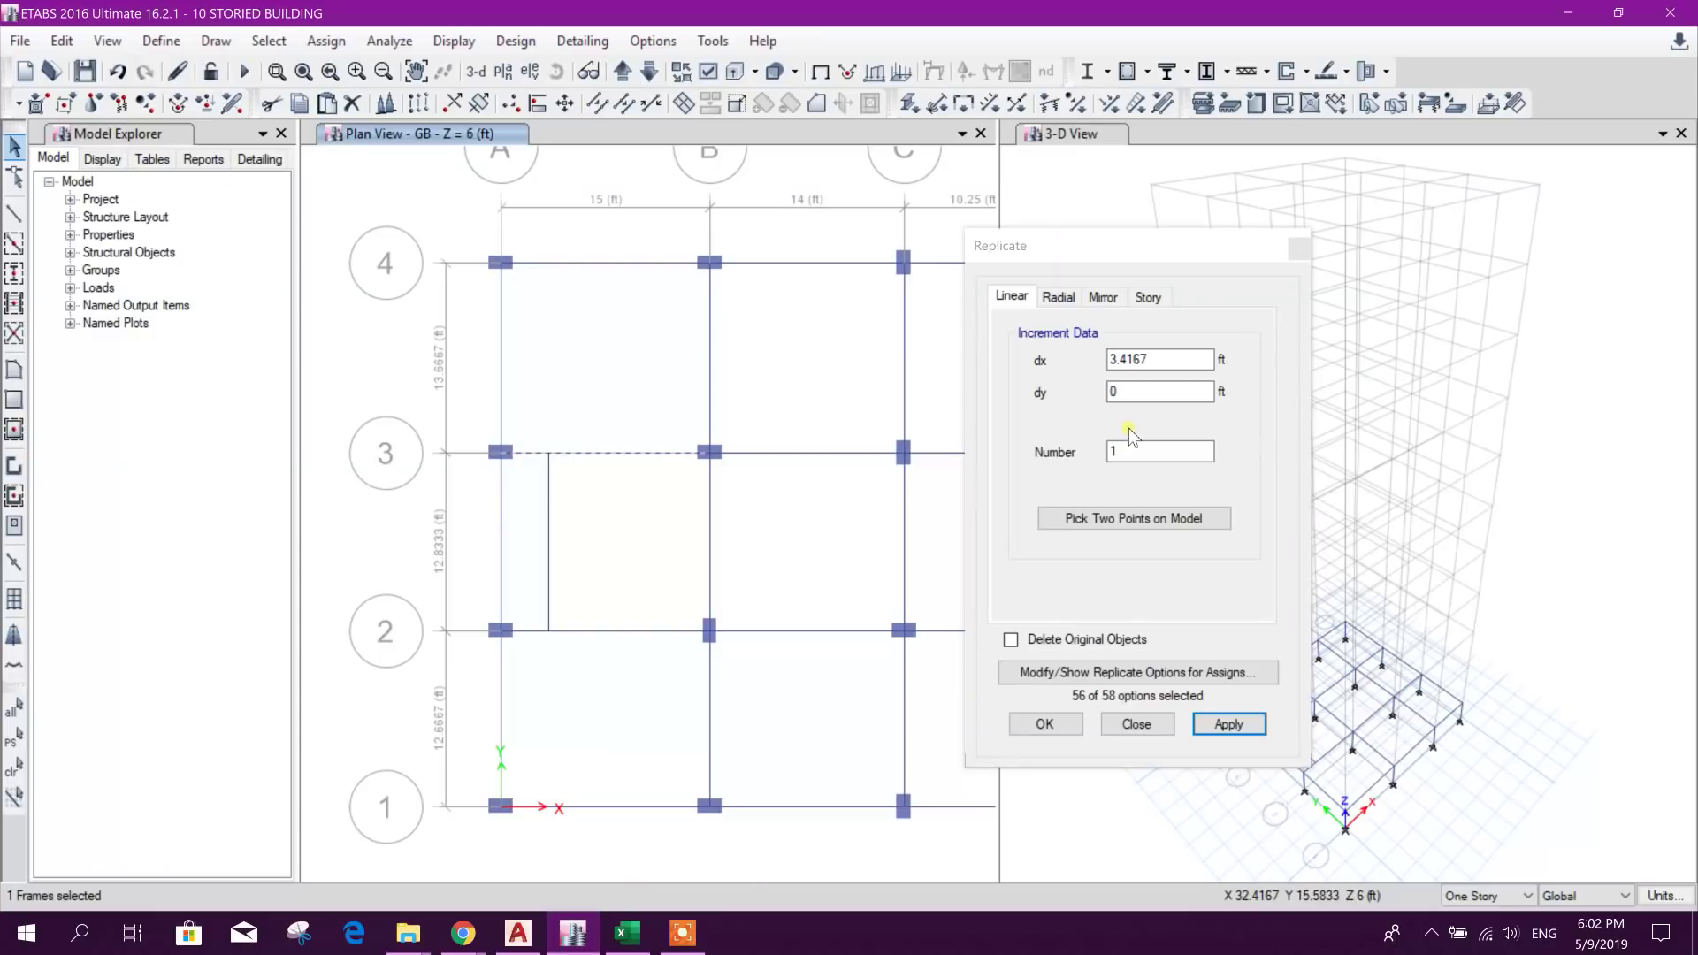
pyautogui.click(1163, 367)
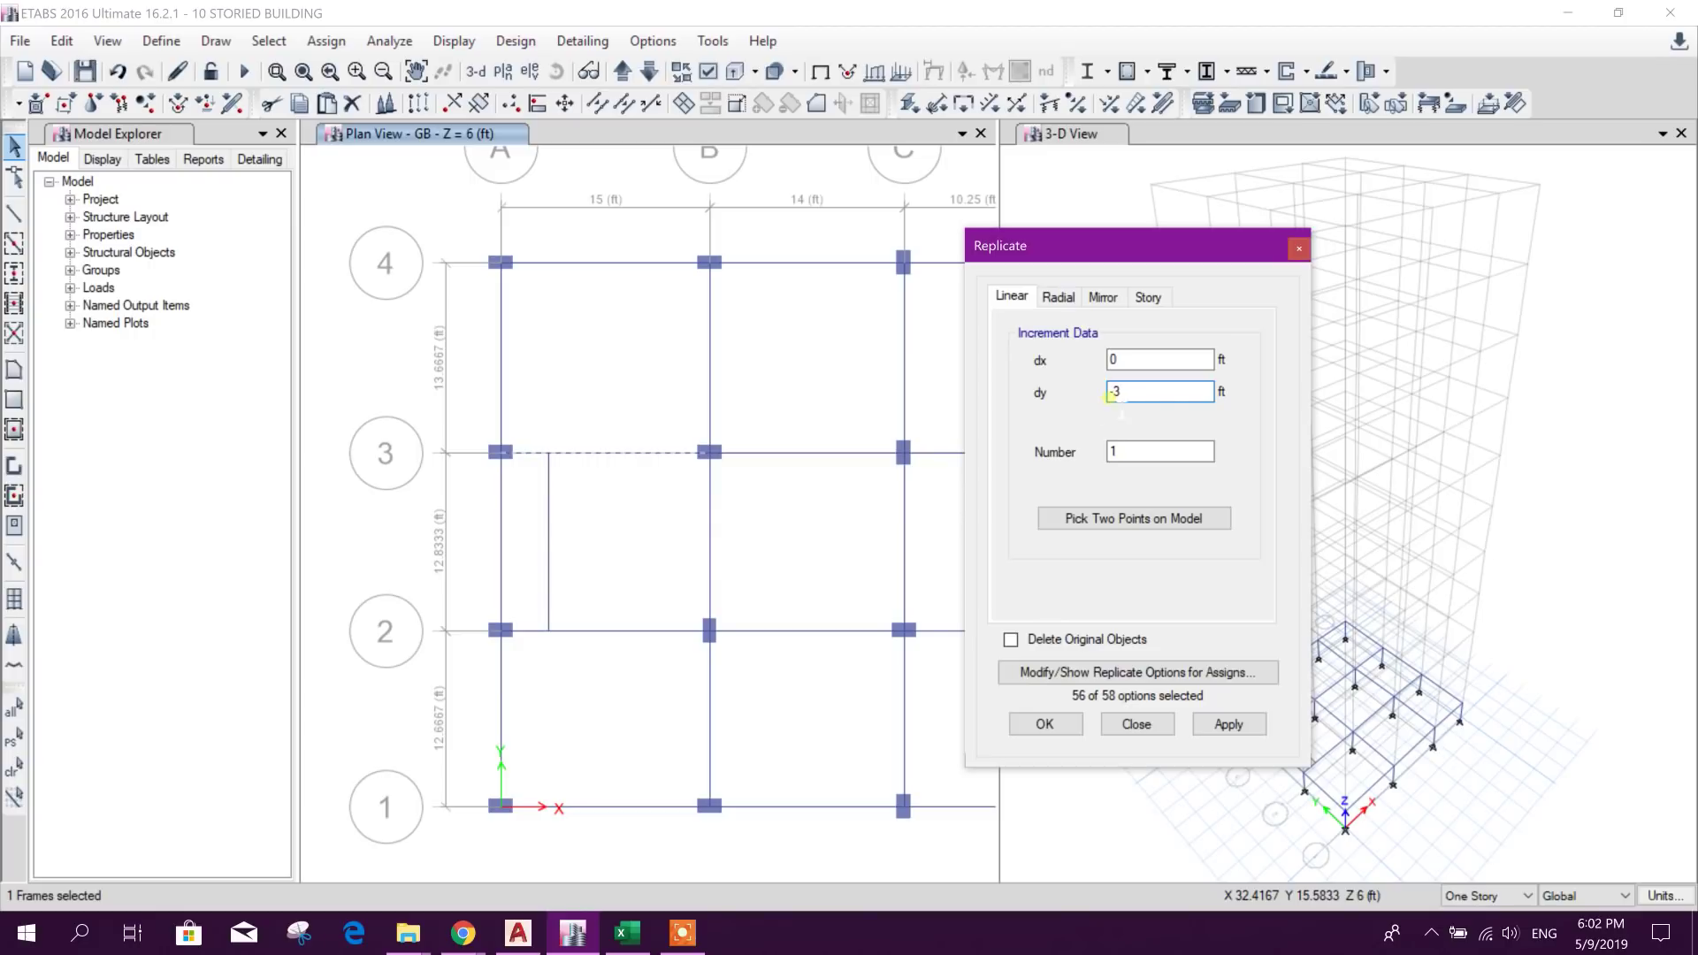
pyautogui.write("-3'11")
pyautogui.click(1139, 448)
pyautogui.click(1228, 723)
# Step: Replicate the grid 2 beam between grids A and B by dy 3.9167 ft
pyautogui.click(592, 630)
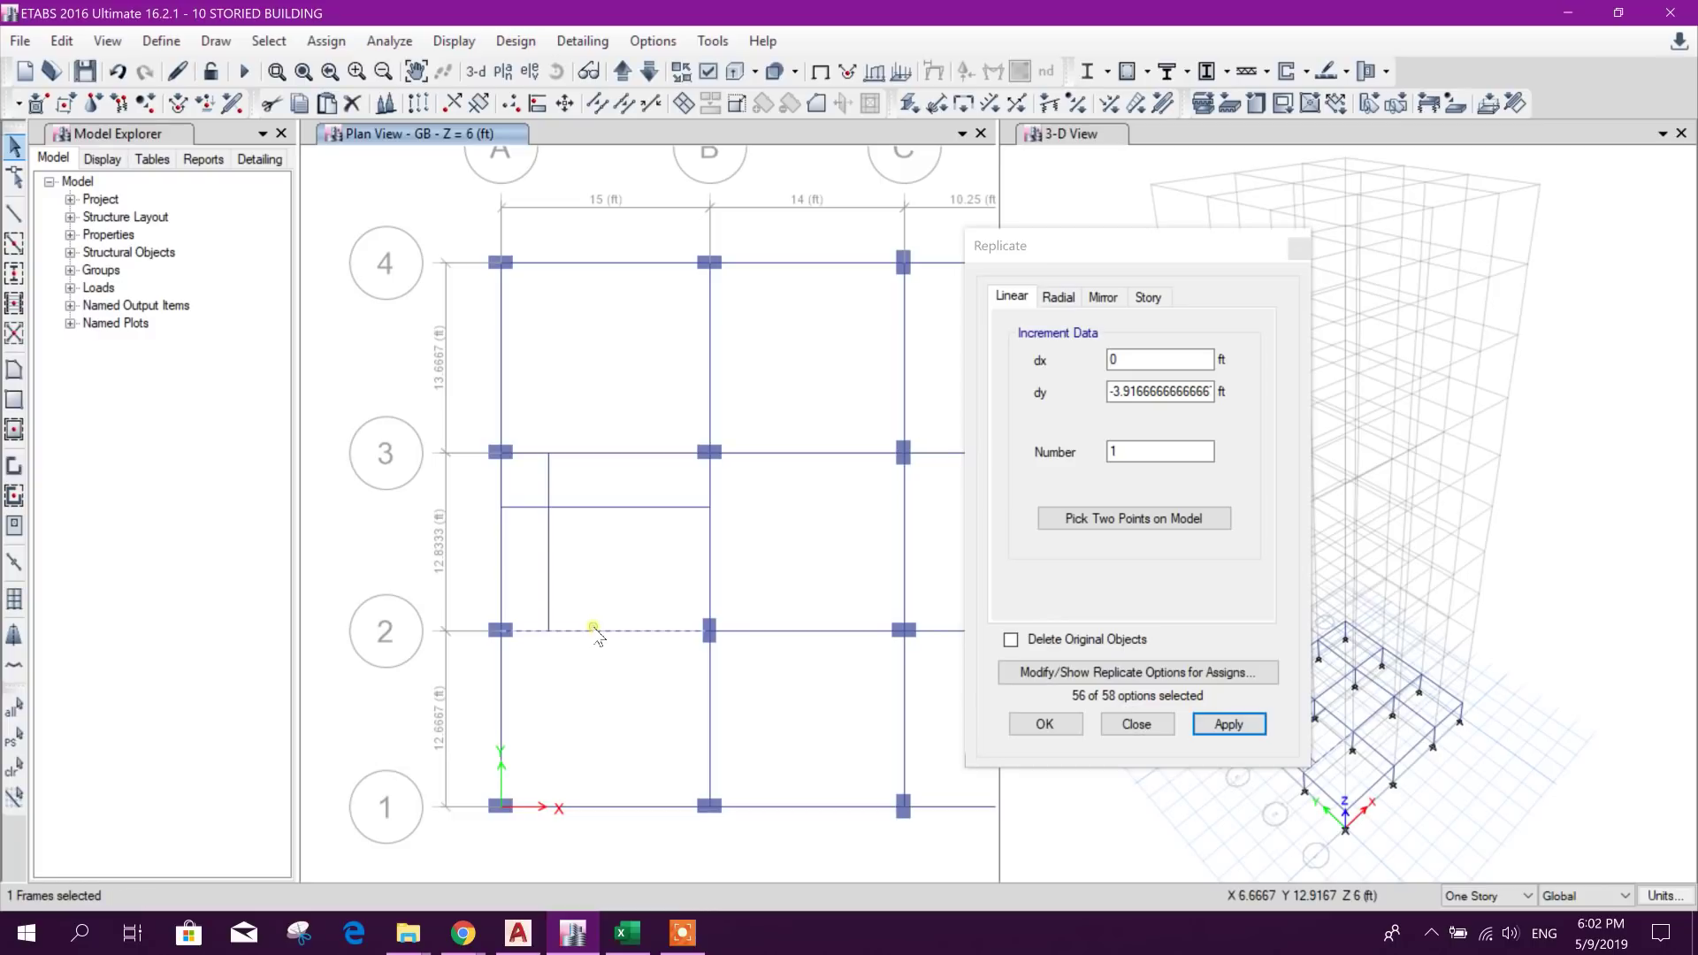
pyautogui.click(1116, 391)
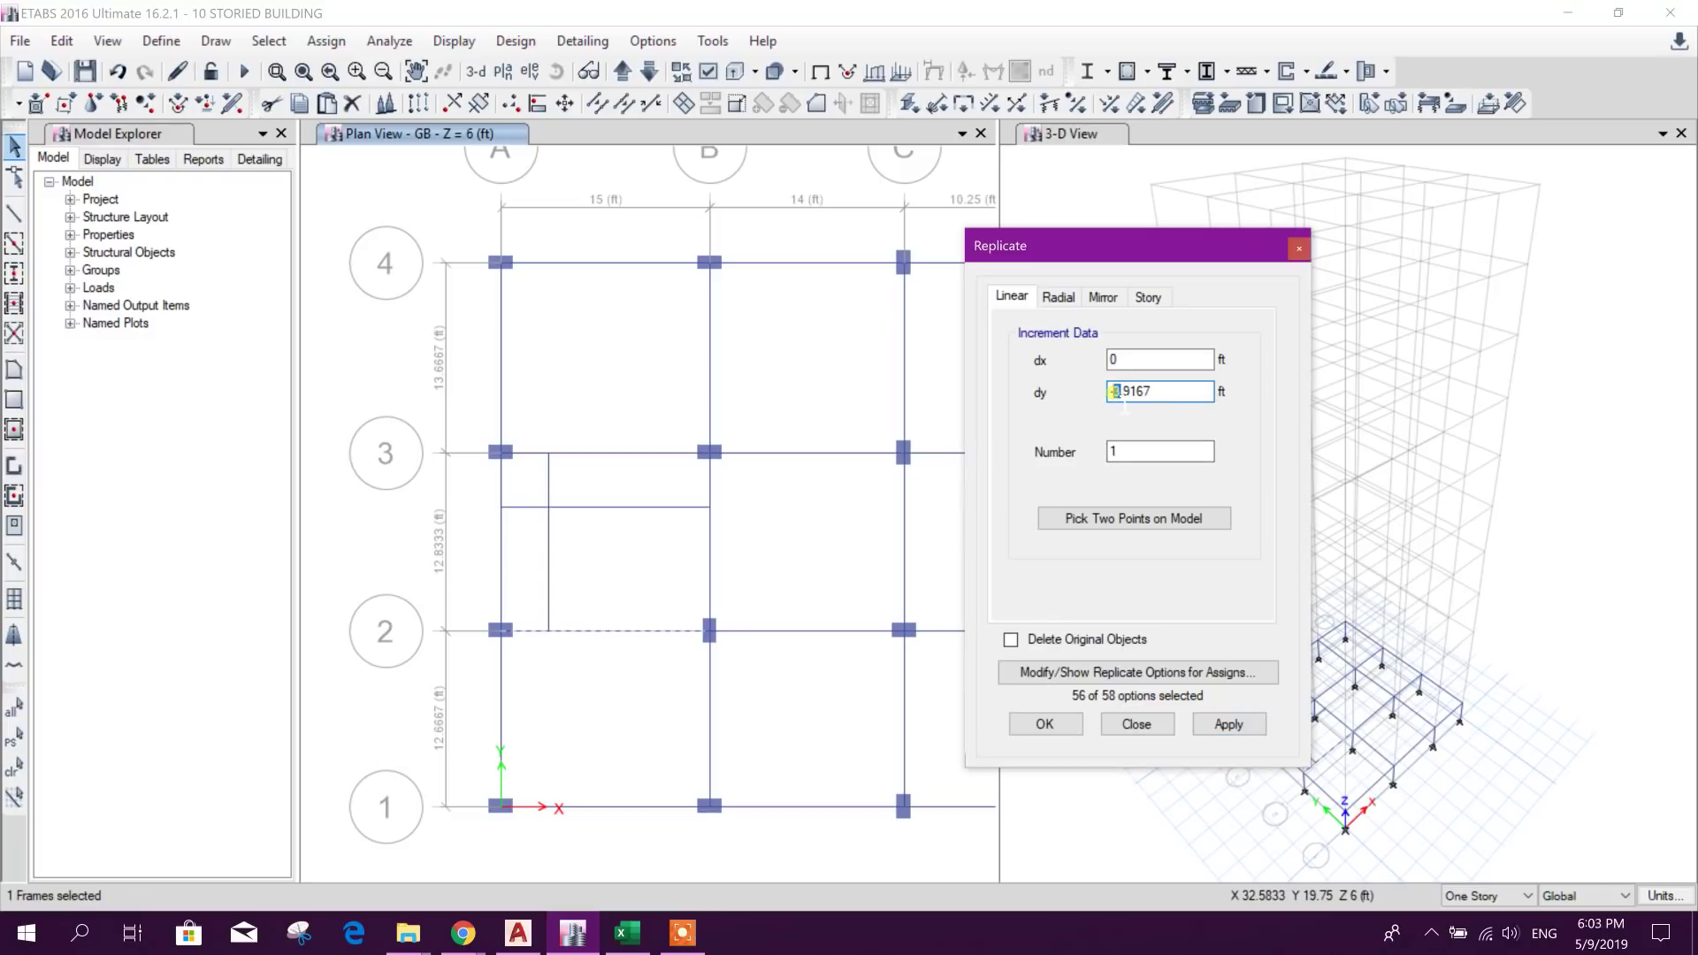
pyautogui.click(1204, 451)
pyautogui.click(1220, 723)
pyautogui.click(652, 650)
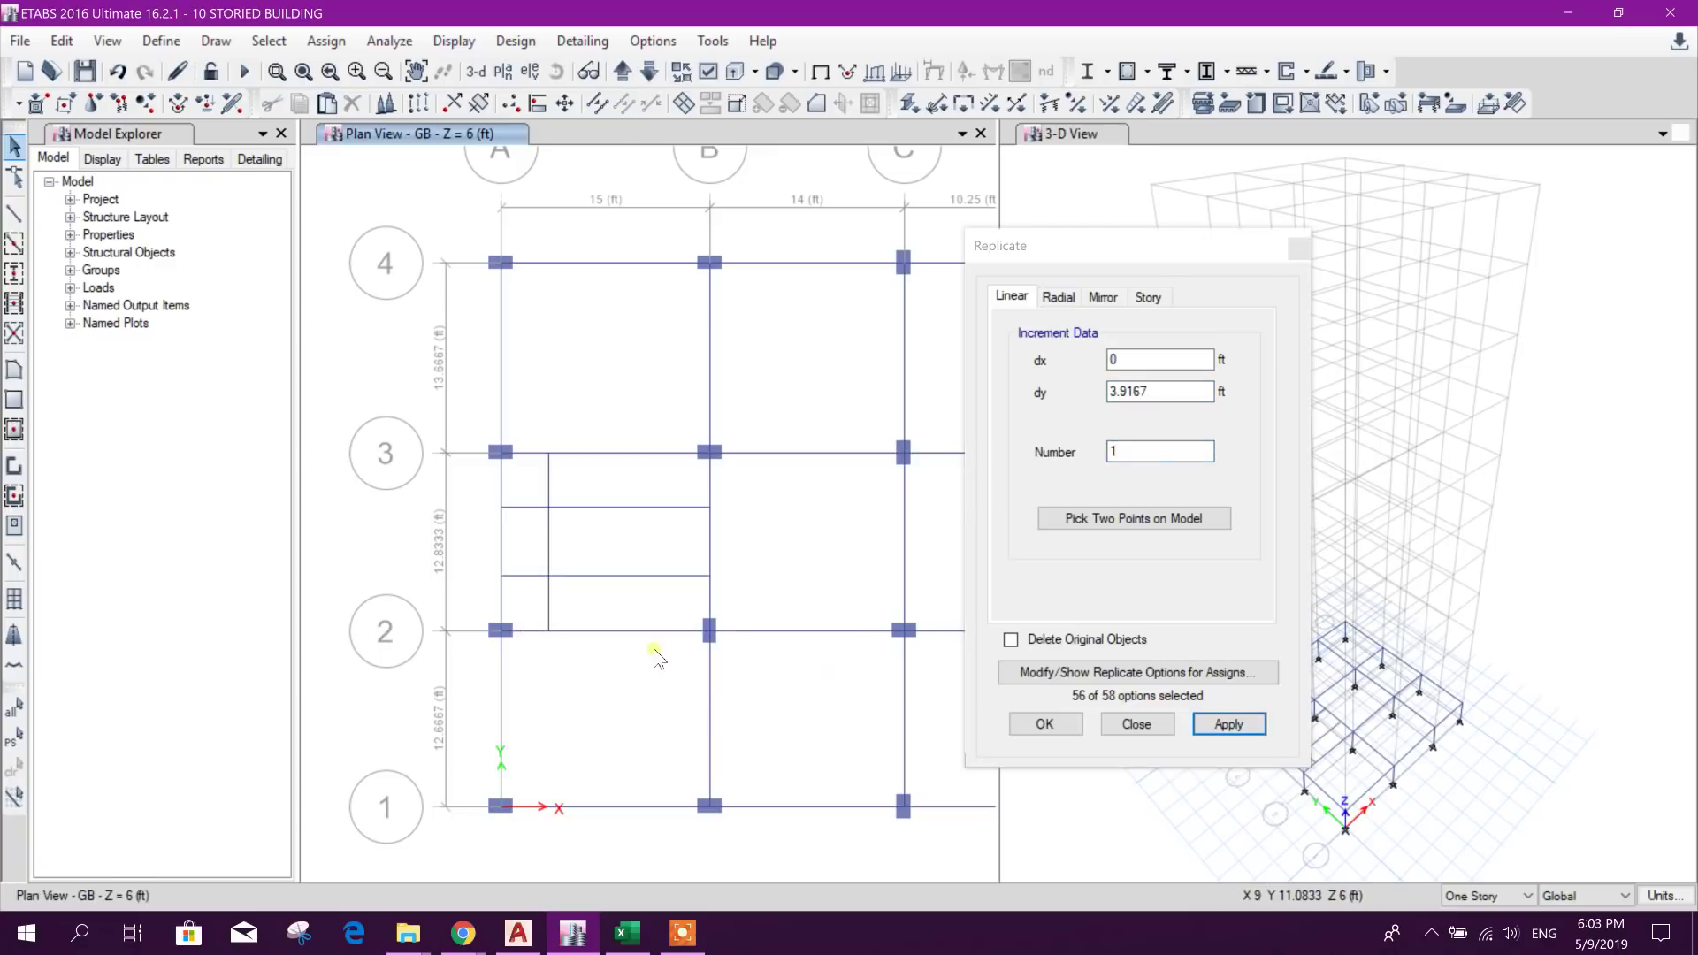
# Step: Check the core width in the AutoCAD plan and, back in ETABS, replicate the vertical line beside grid A by dx 5 ft, dy 0
pyautogui.click(517, 933)
pyautogui.moveTo(699, 727); pyautogui.dragTo(635, 561, button='middle')
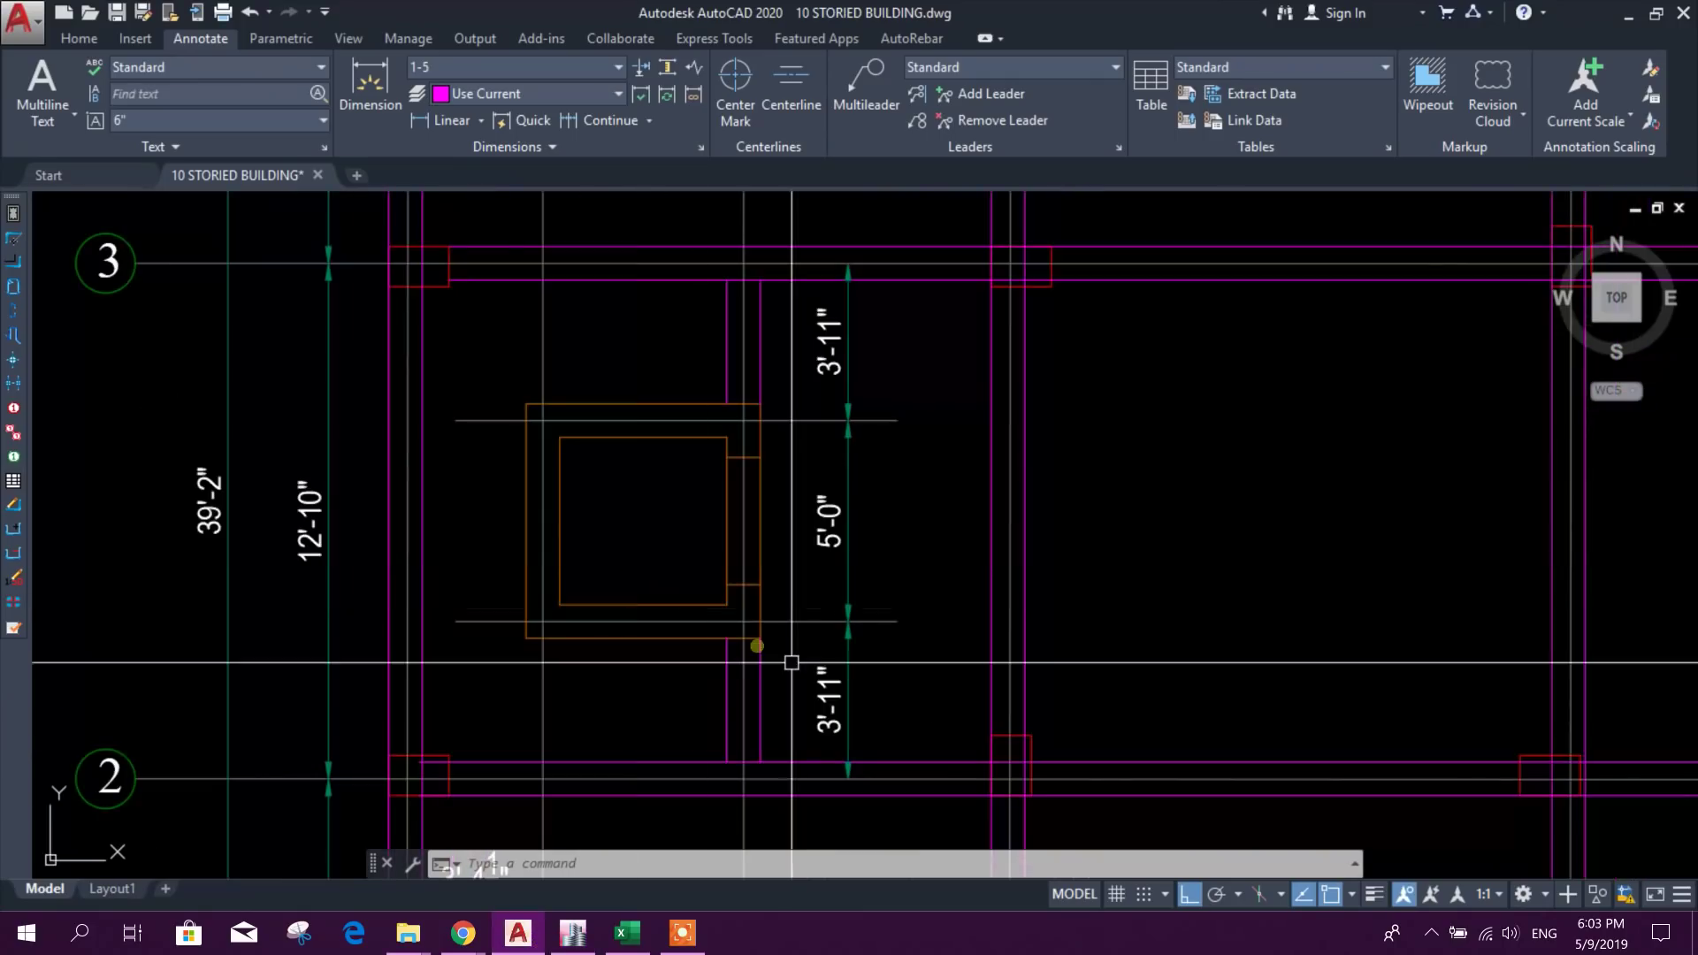
pyautogui.moveTo(650, 493); pyautogui.dragTo(722, 685, button='middle')
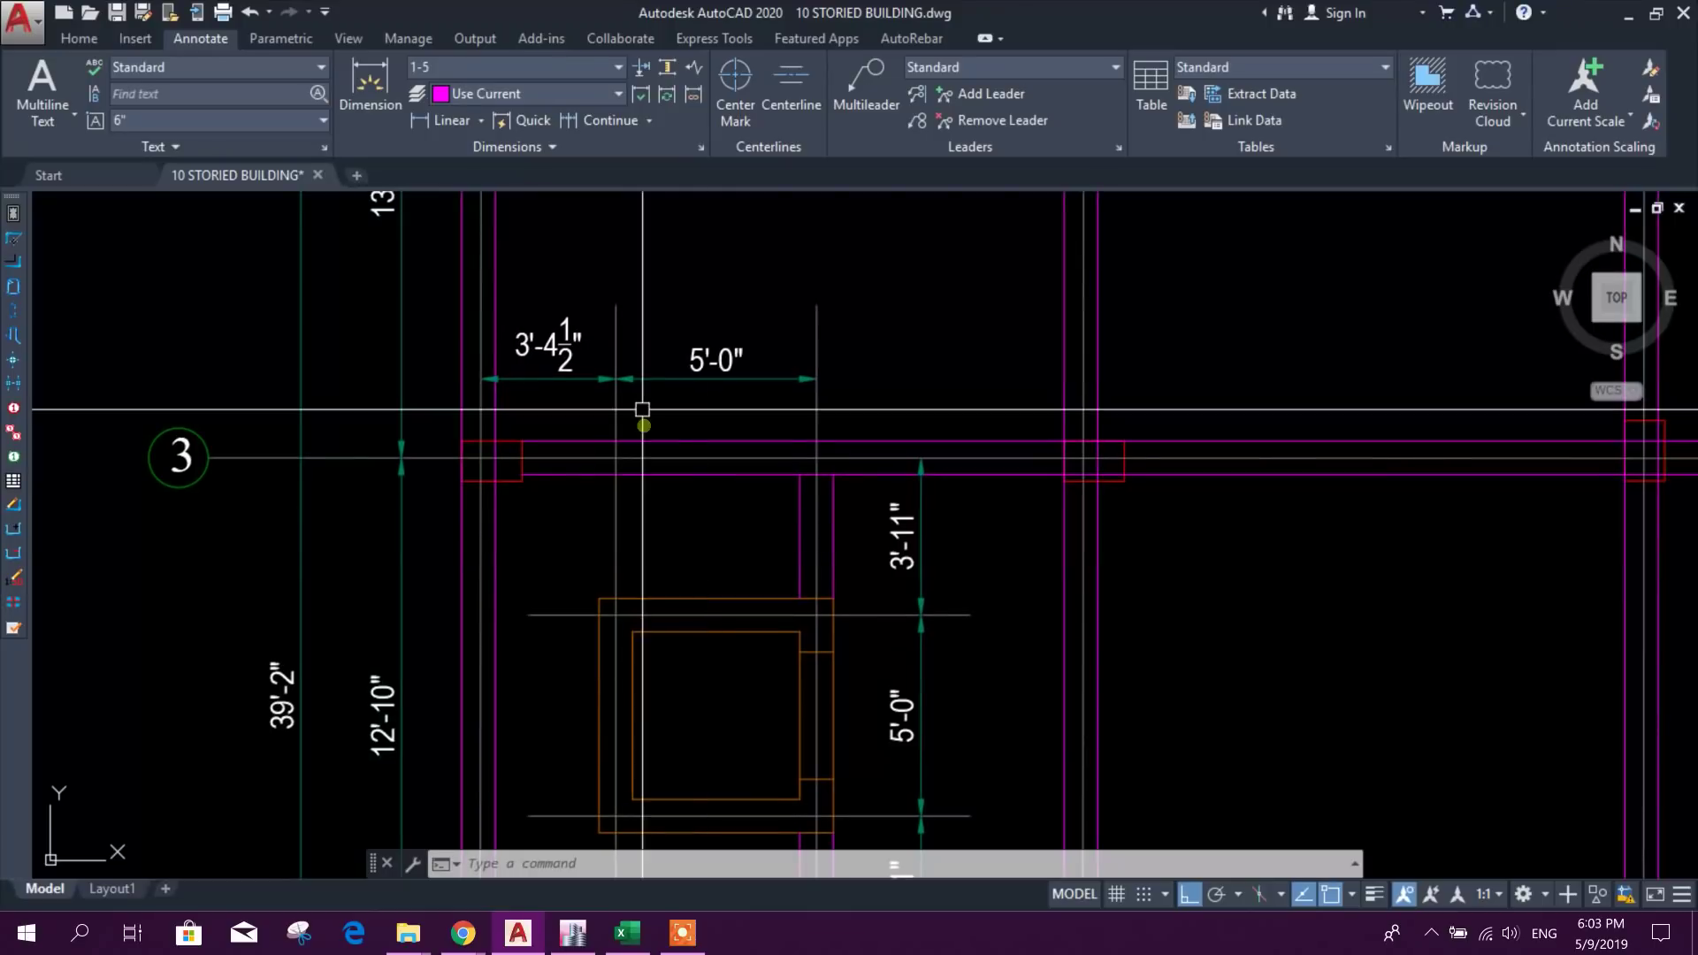
pyautogui.click(573, 933)
pyautogui.click(550, 534)
pyautogui.click(1067, 400)
pyautogui.write('0')
pyautogui.hotkey('shift', 'Tab')
pyautogui.write('5')
pyautogui.click(1228, 724)
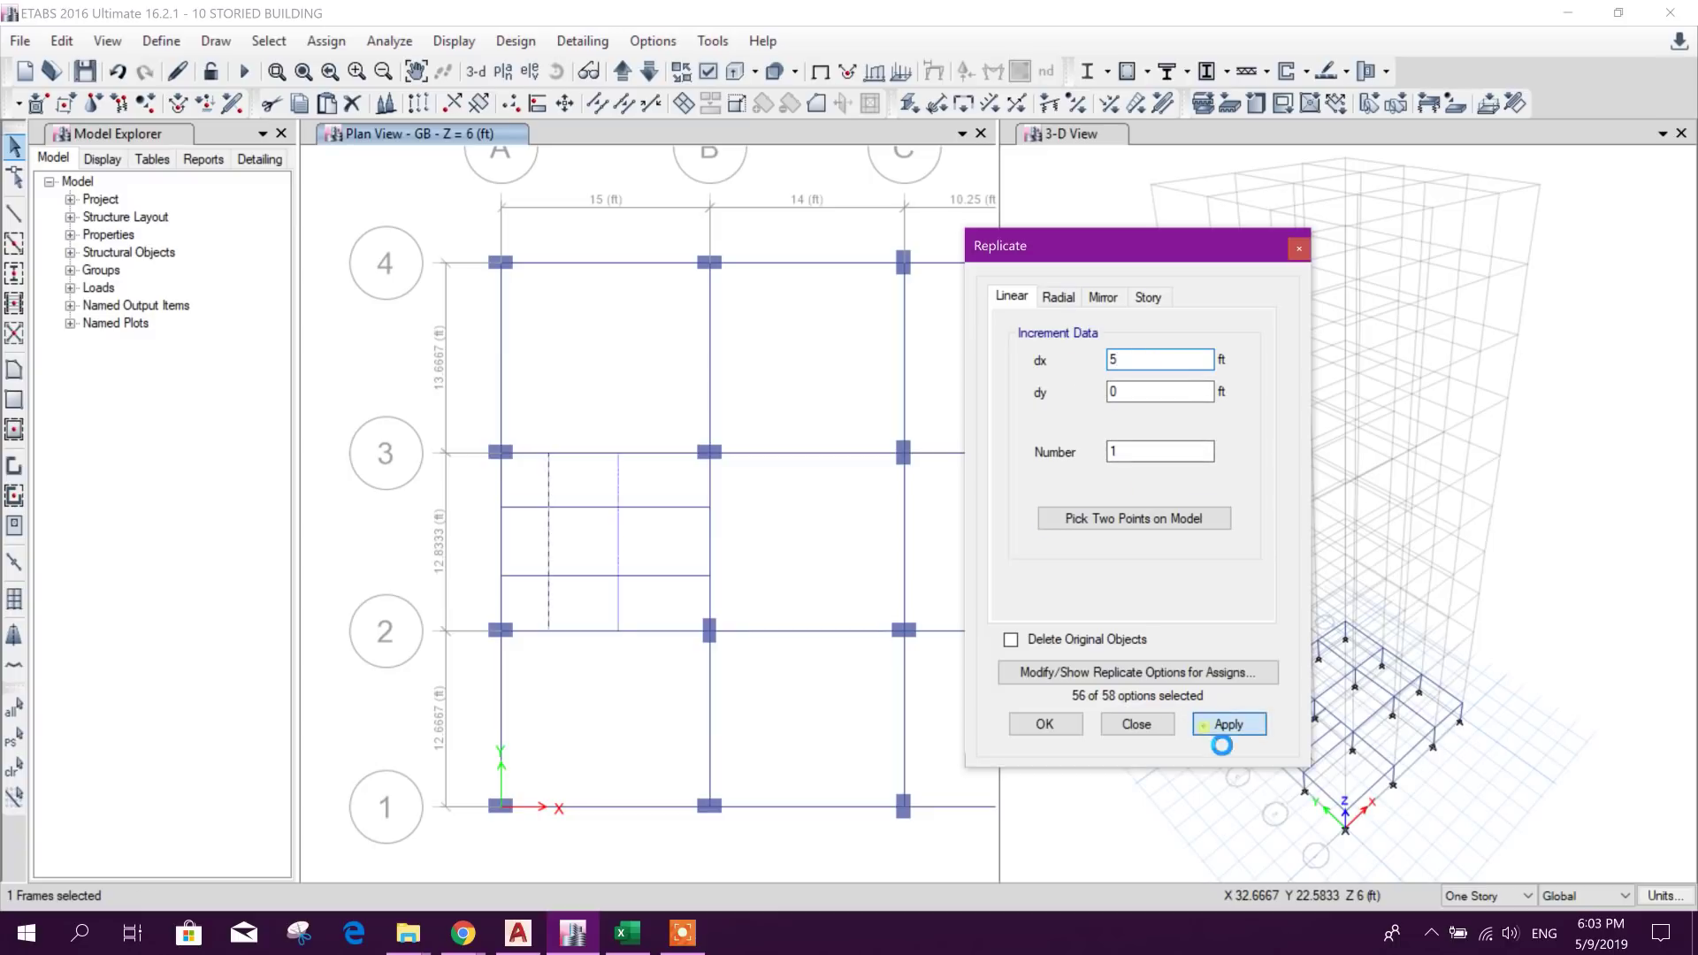
# Step: Divide the four replicated lines in the A–B, 2–3 bay by breaking them at intersections with selected frames and joints
pyautogui.click(1136, 723)
pyautogui.scroll(3, 570, 606)
pyautogui.moveTo(761, 610); pyautogui.dragTo(486, 317)
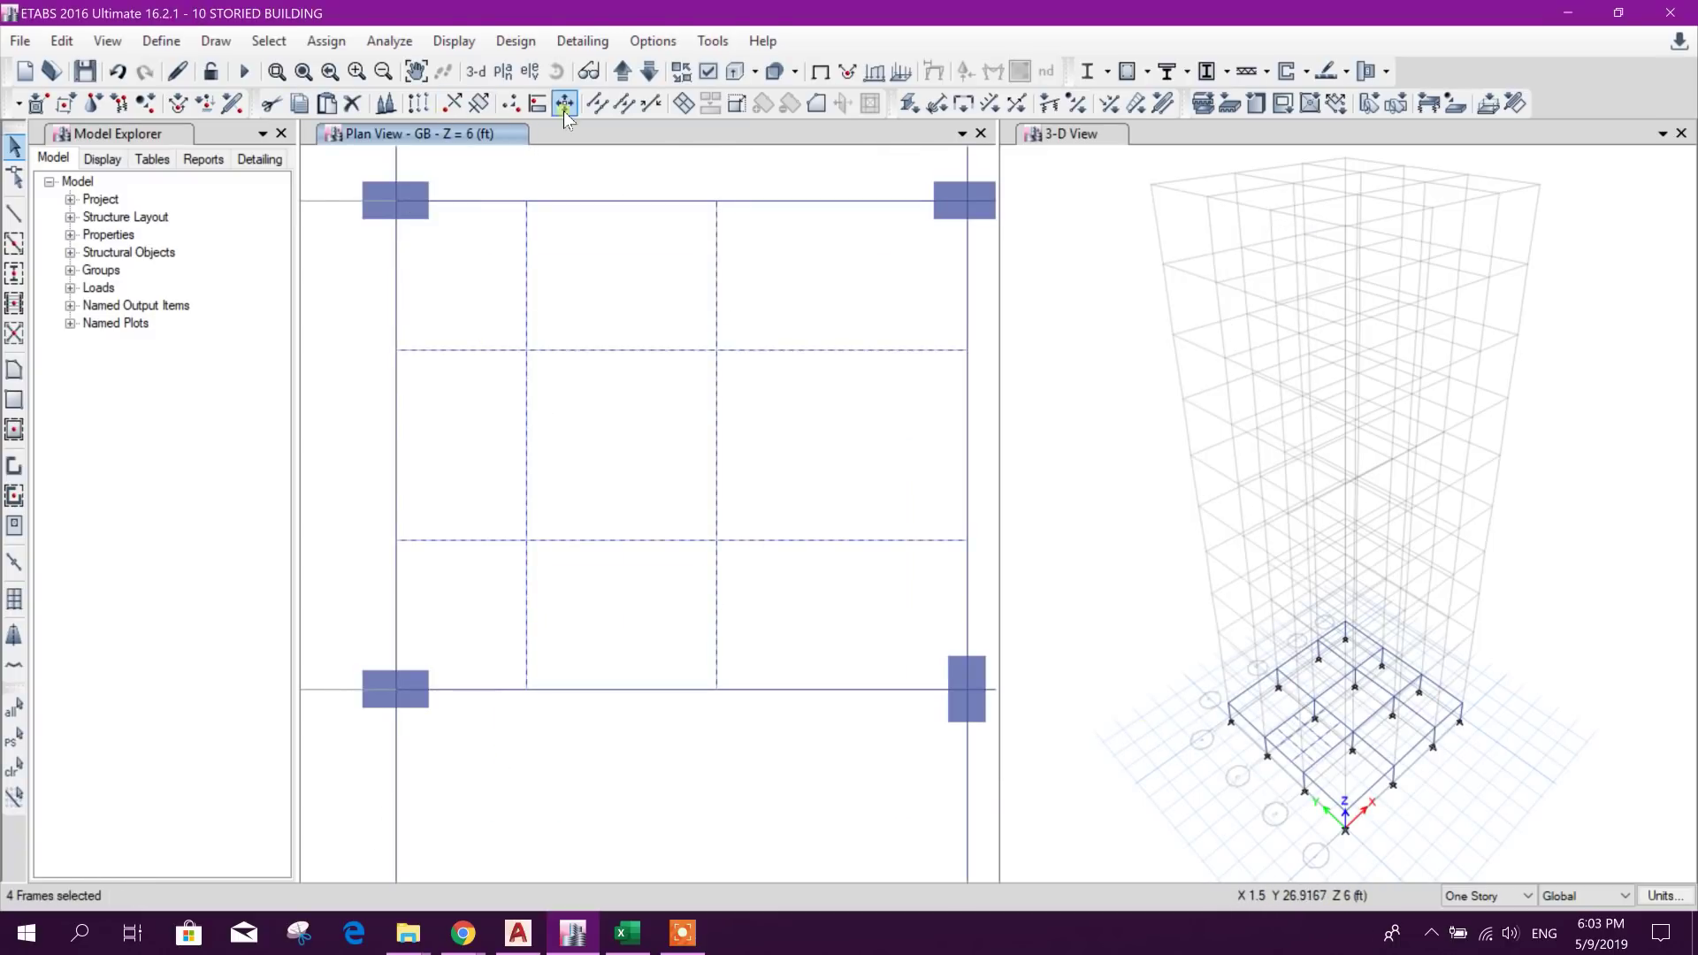
pyautogui.click(599, 104)
pyautogui.click(759, 465)
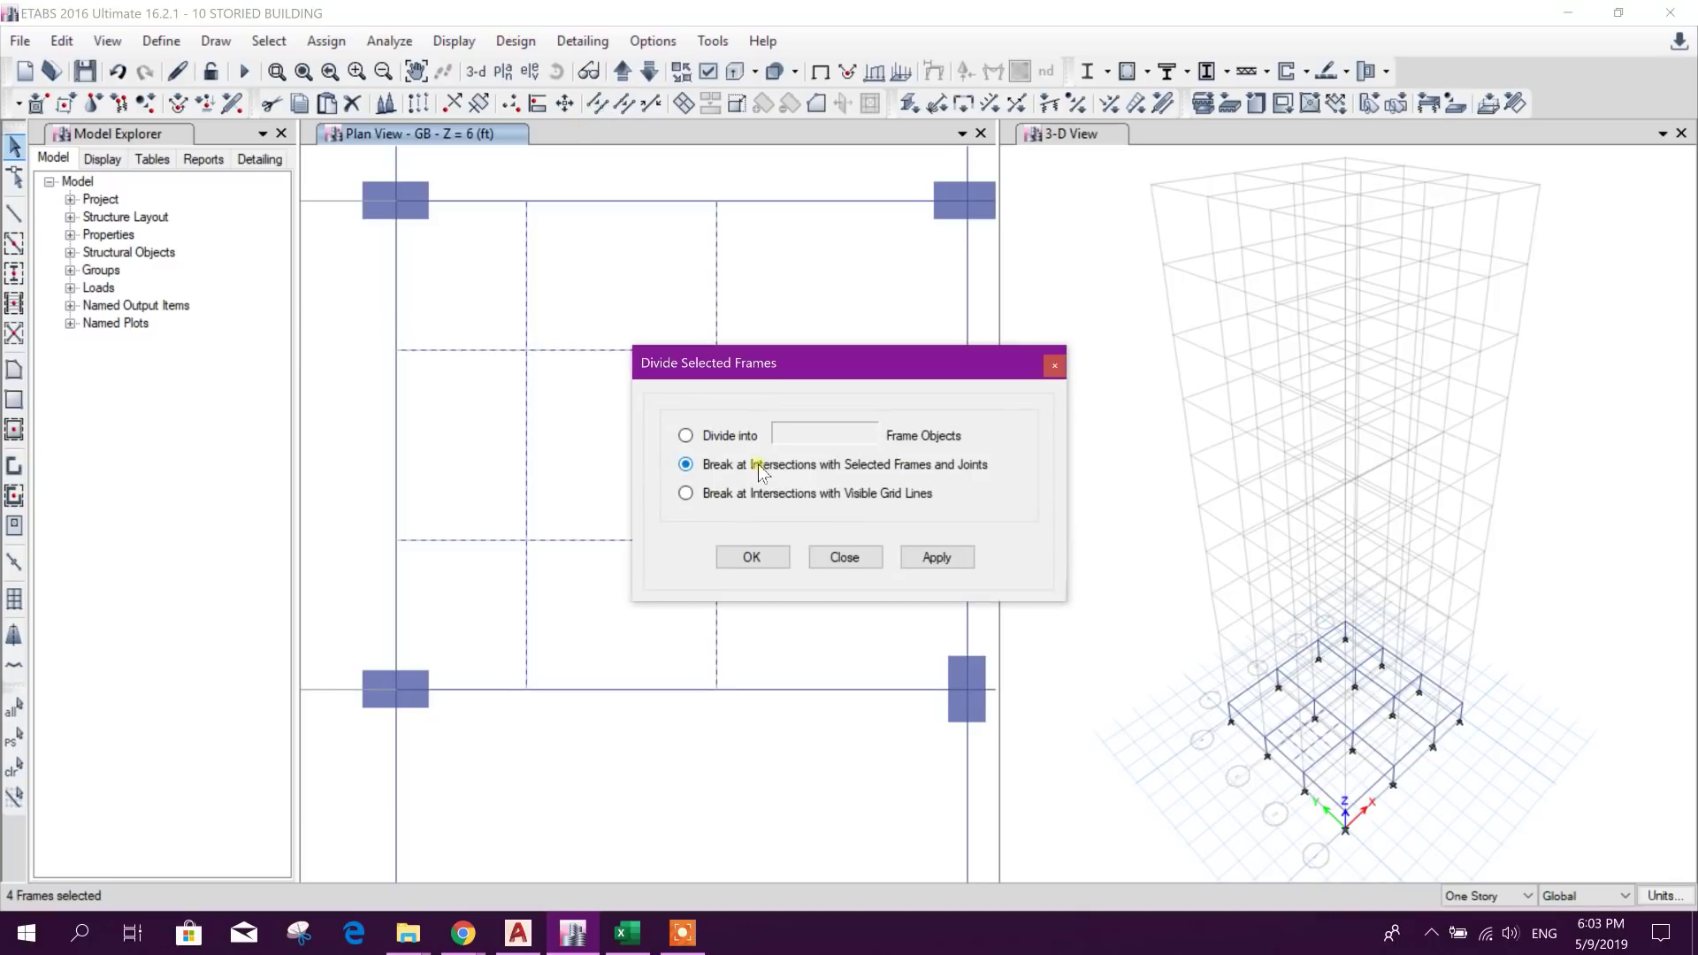
pyautogui.click(937, 557)
pyautogui.click(845, 557)
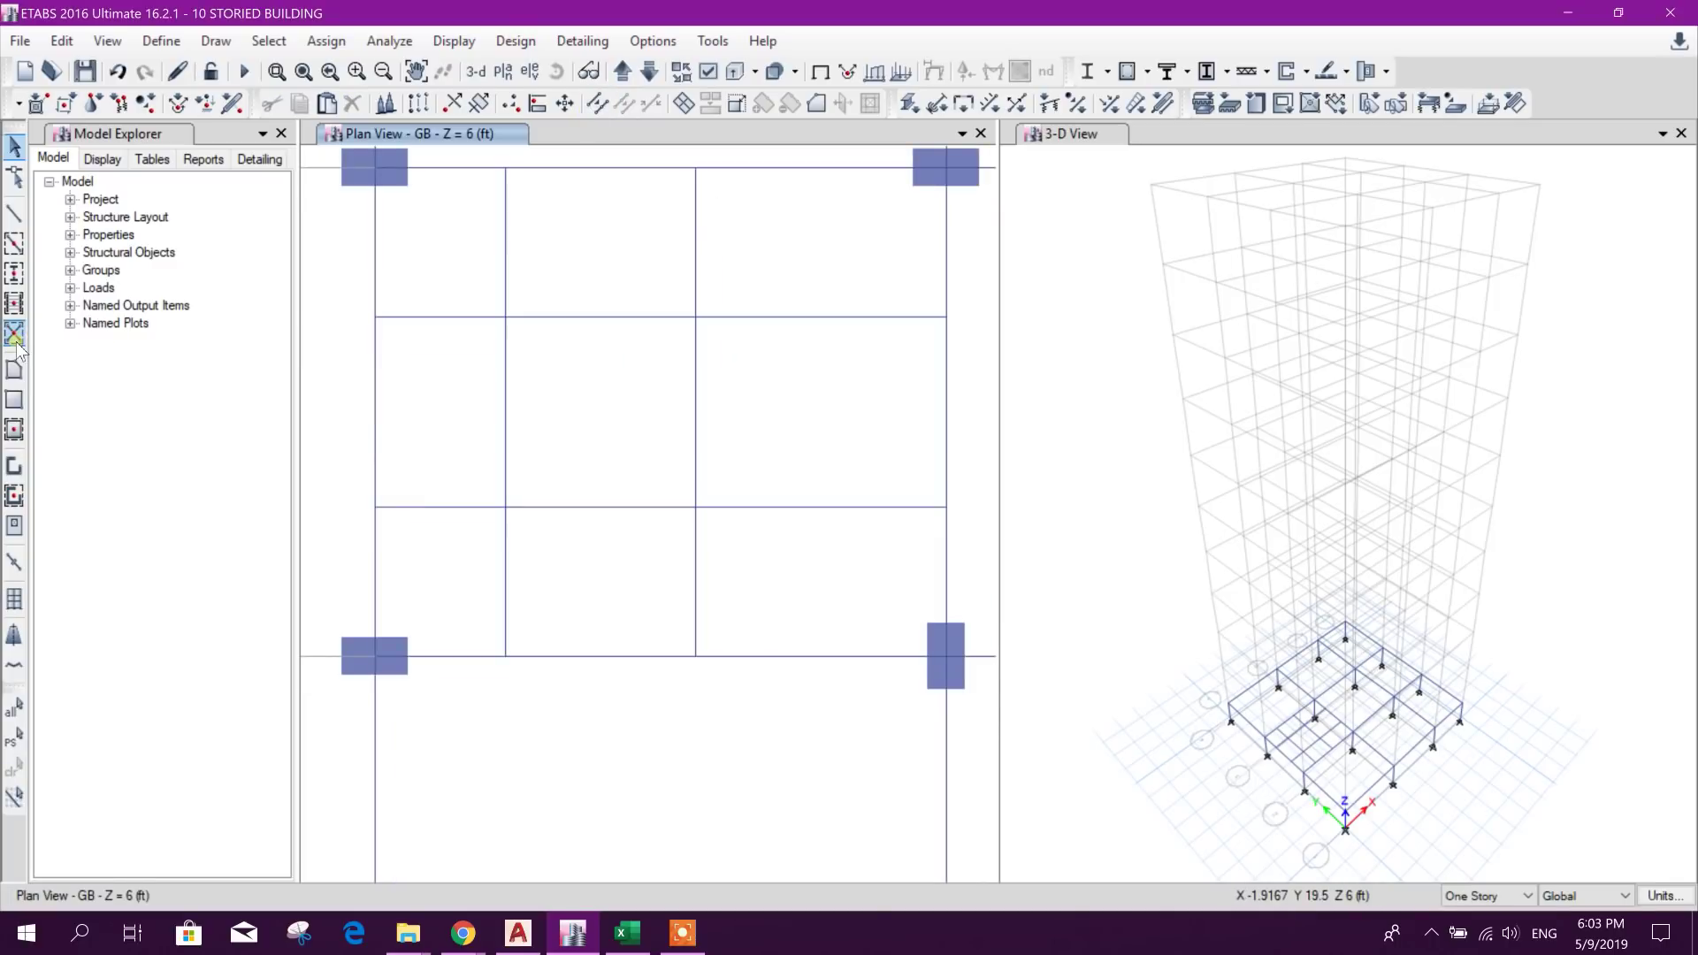
# Step: Set up wall drawing with the W10 pier property and Auto Pier/Spandrel set to Yes
pyautogui.click(14, 466)
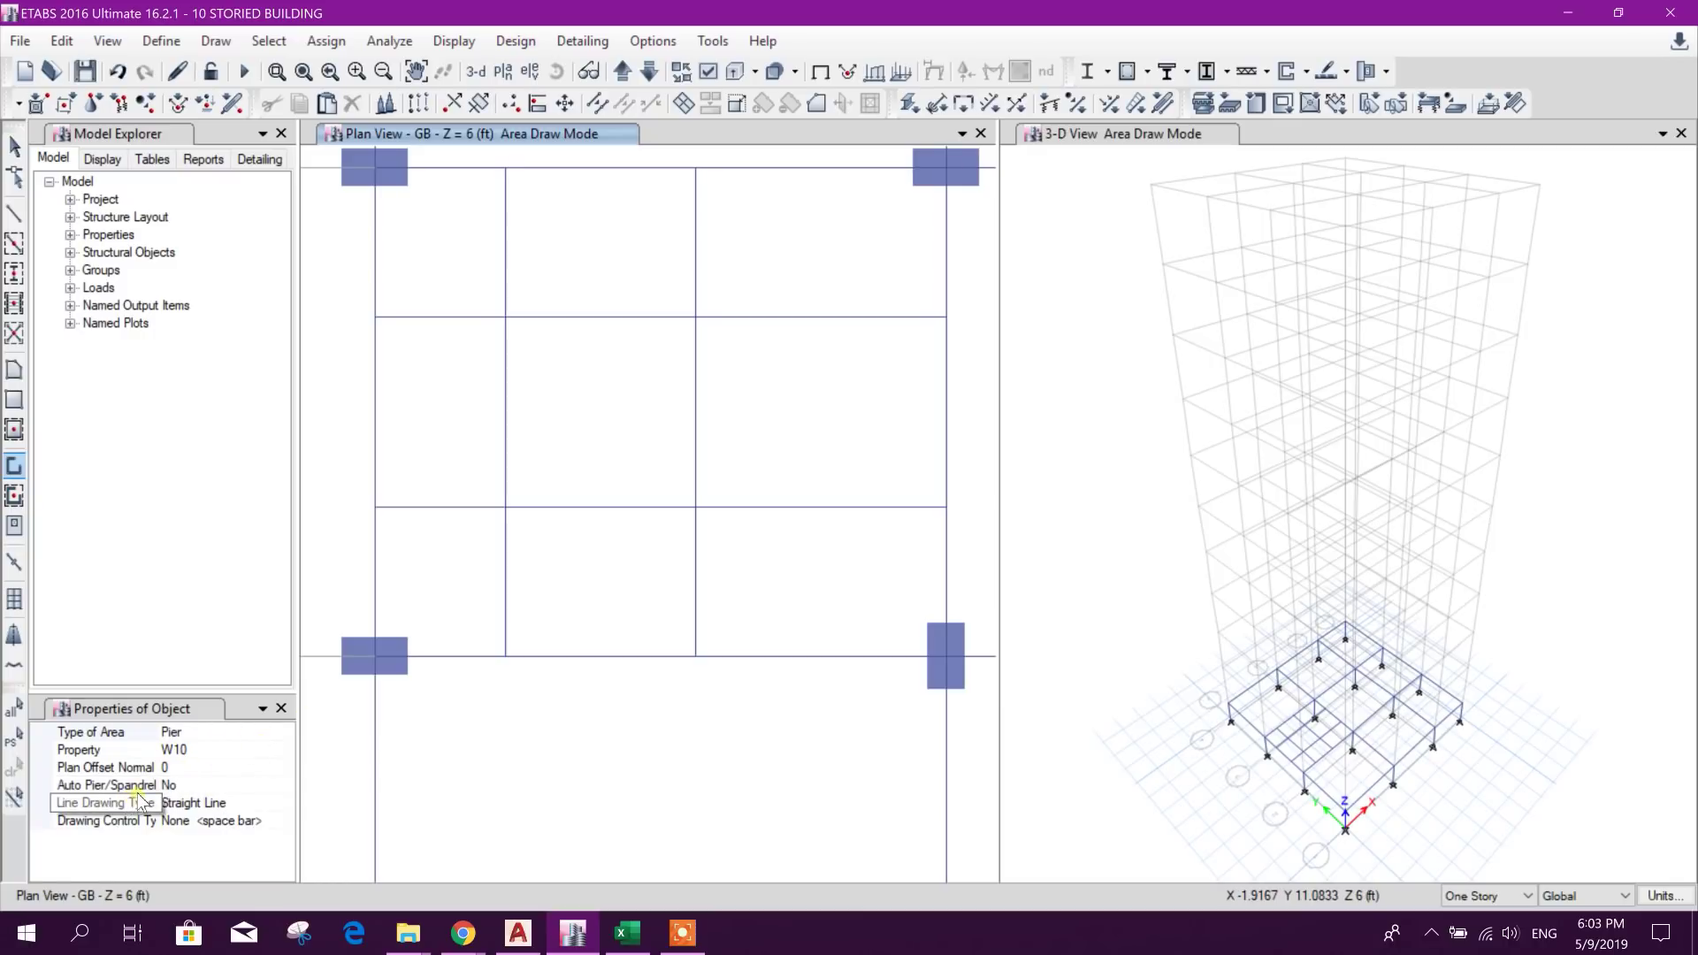
pyautogui.click(215, 787)
pyautogui.click(284, 786)
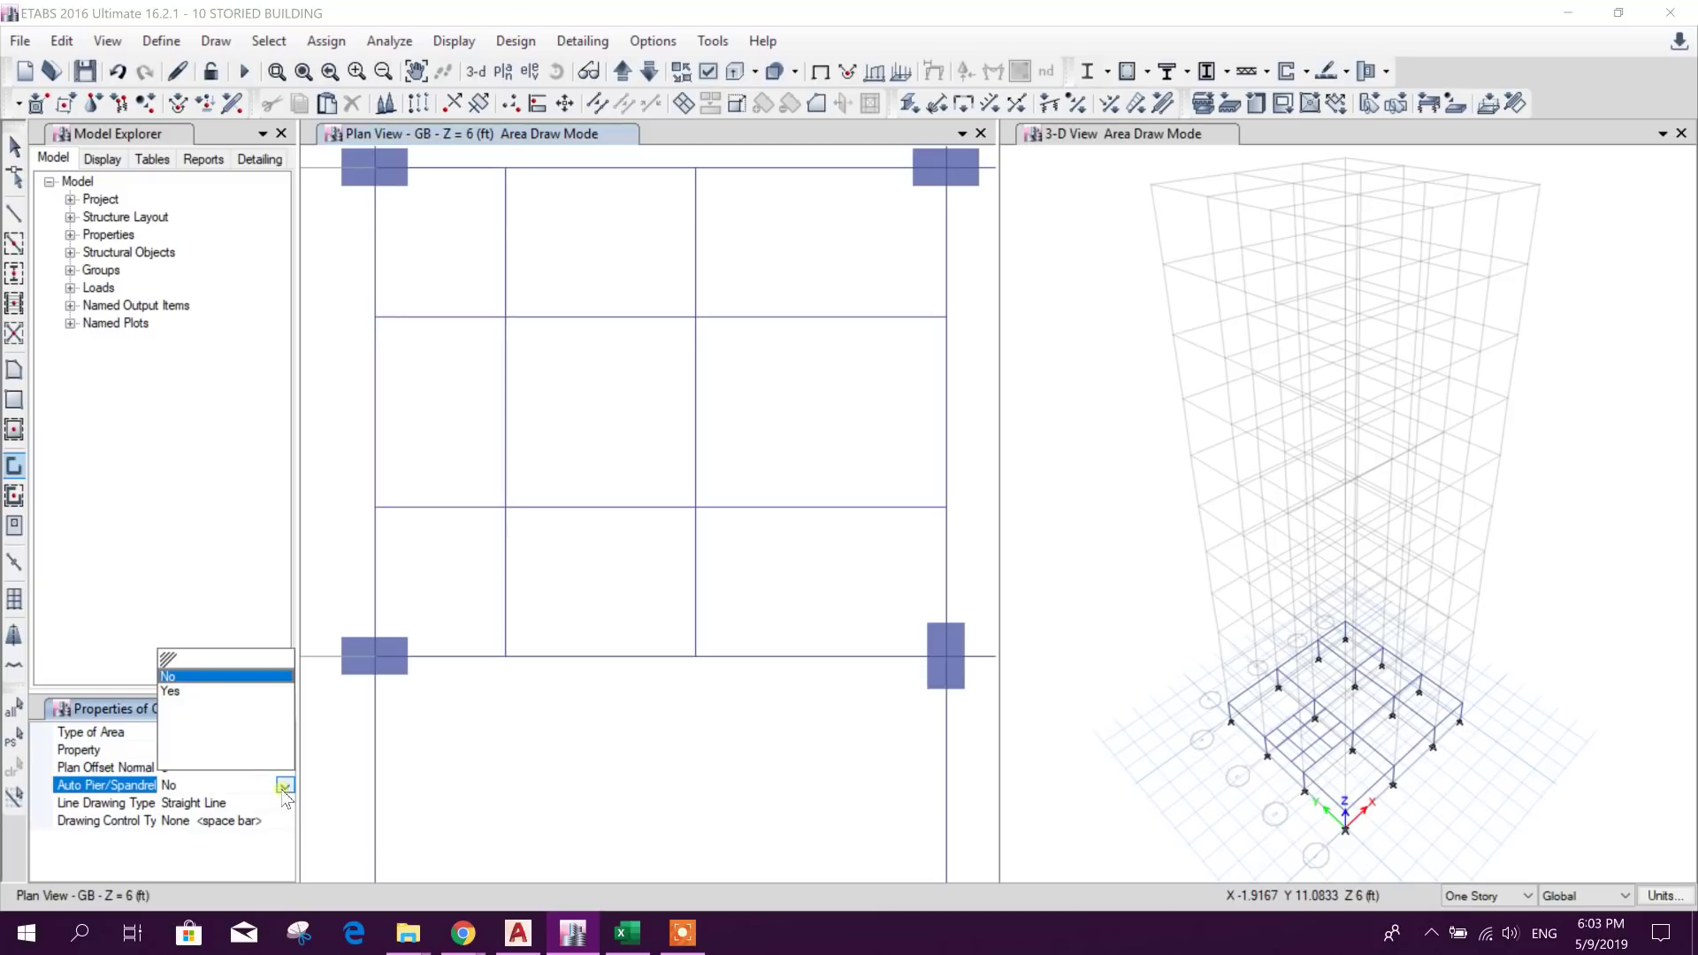
pyautogui.click(189, 692)
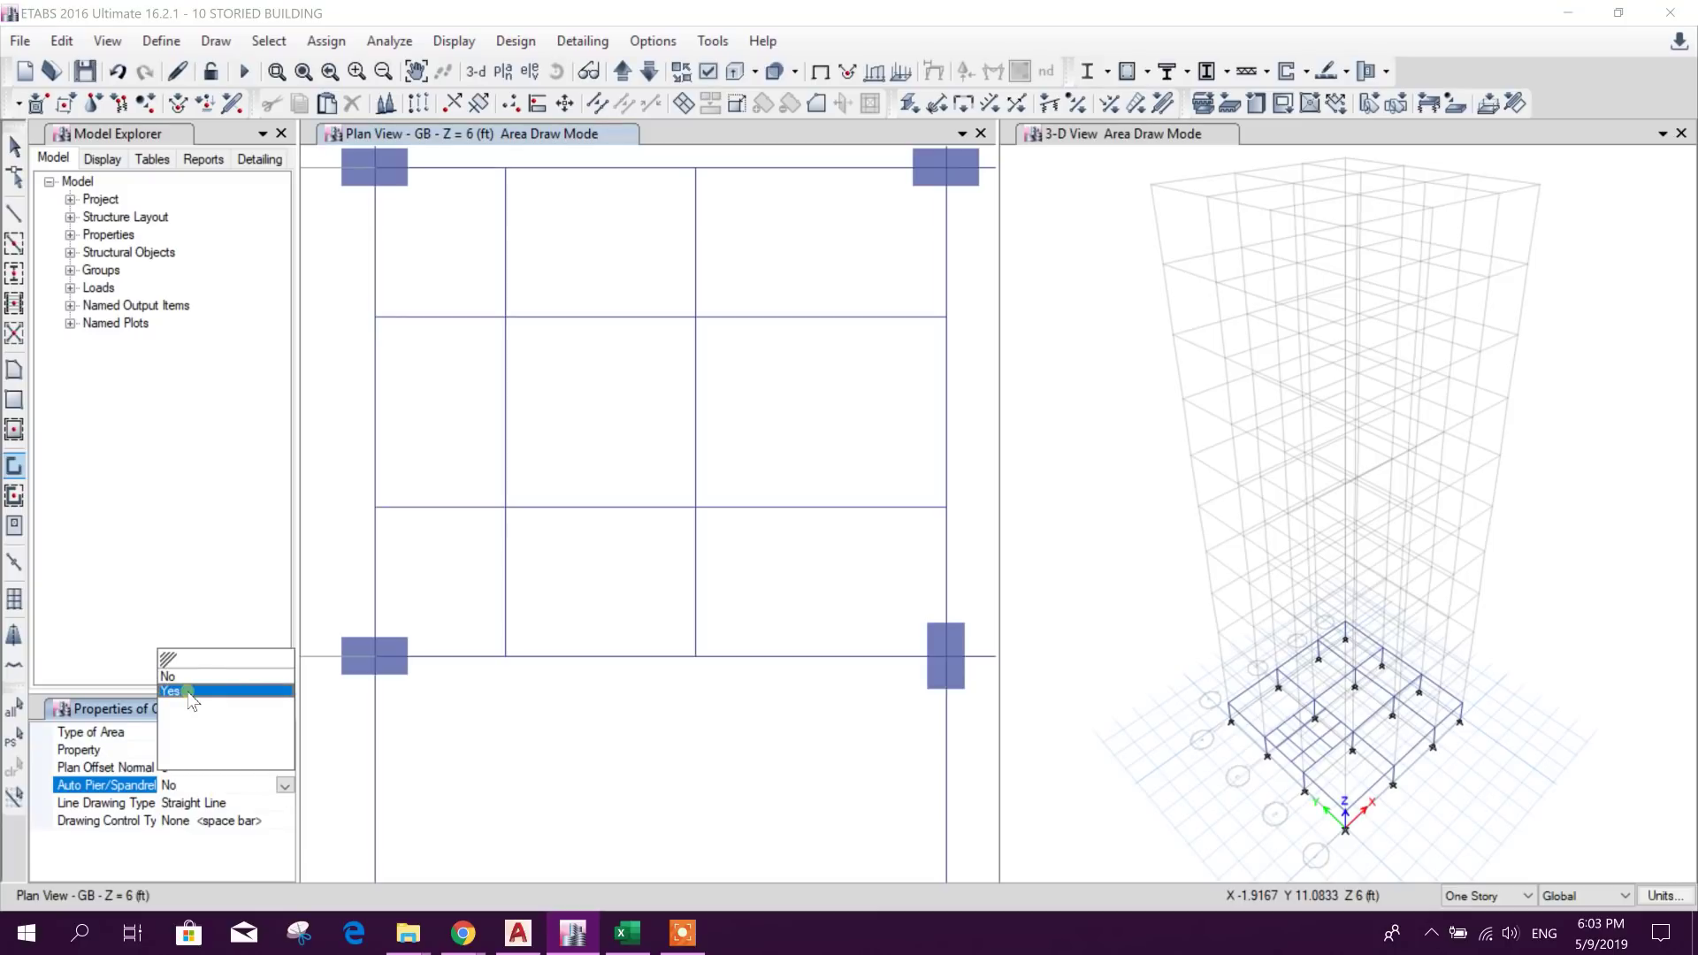
pyautogui.click(189, 692)
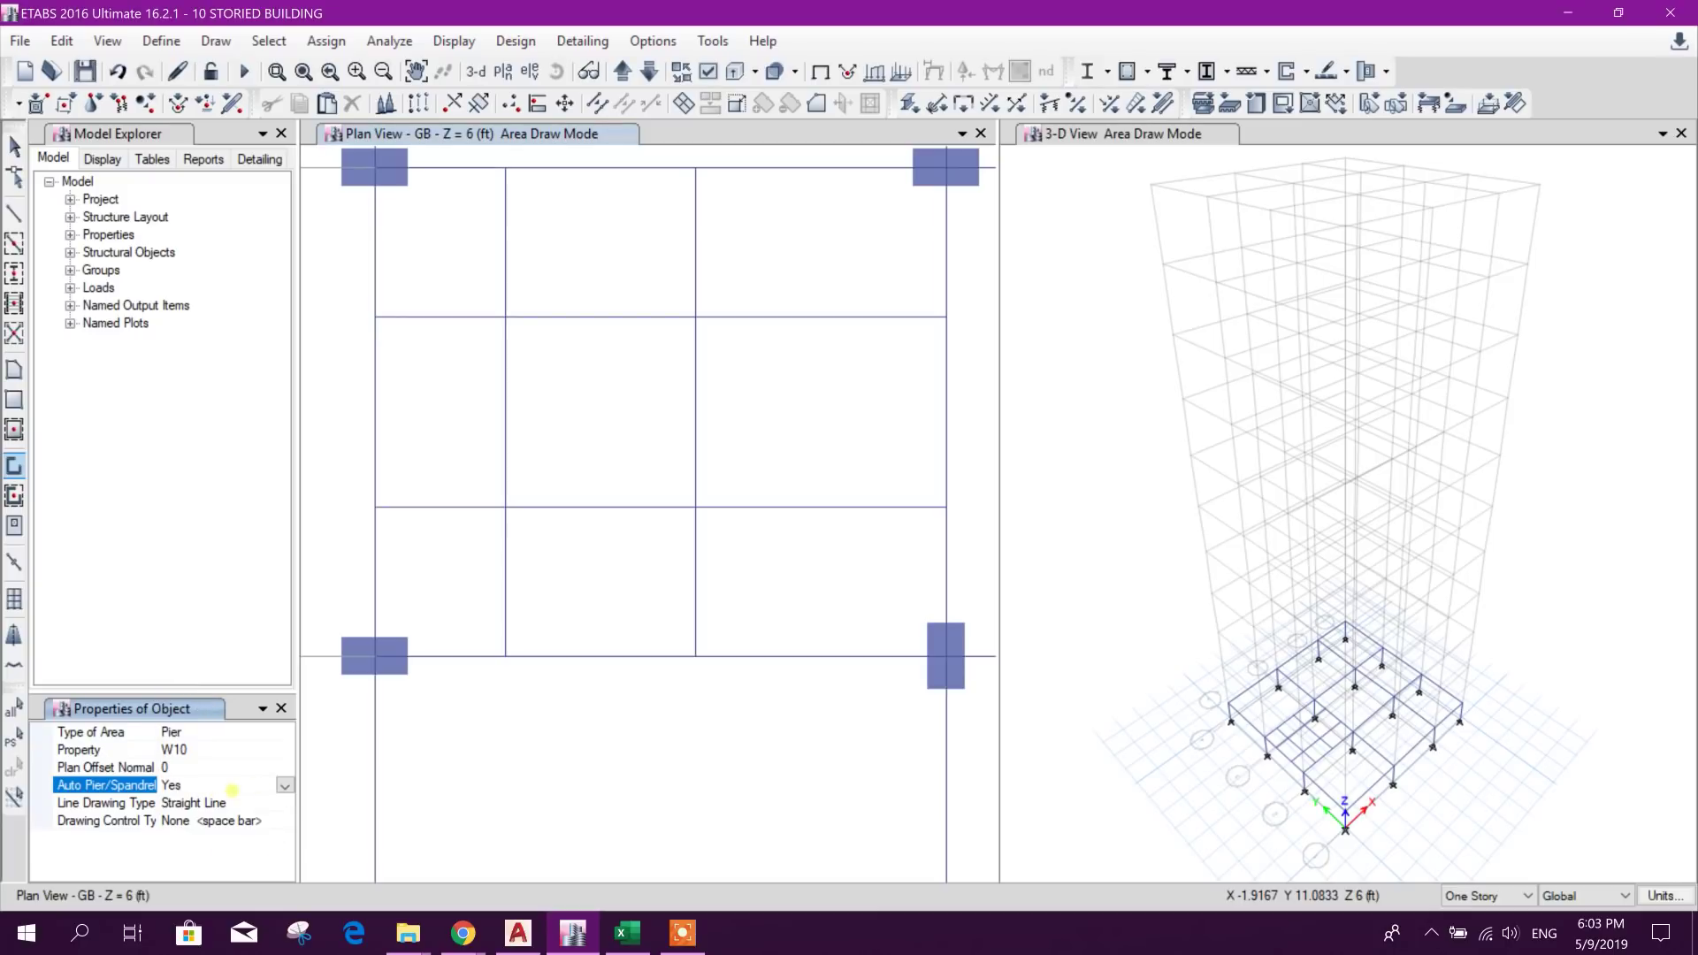
pyautogui.click(283, 787)
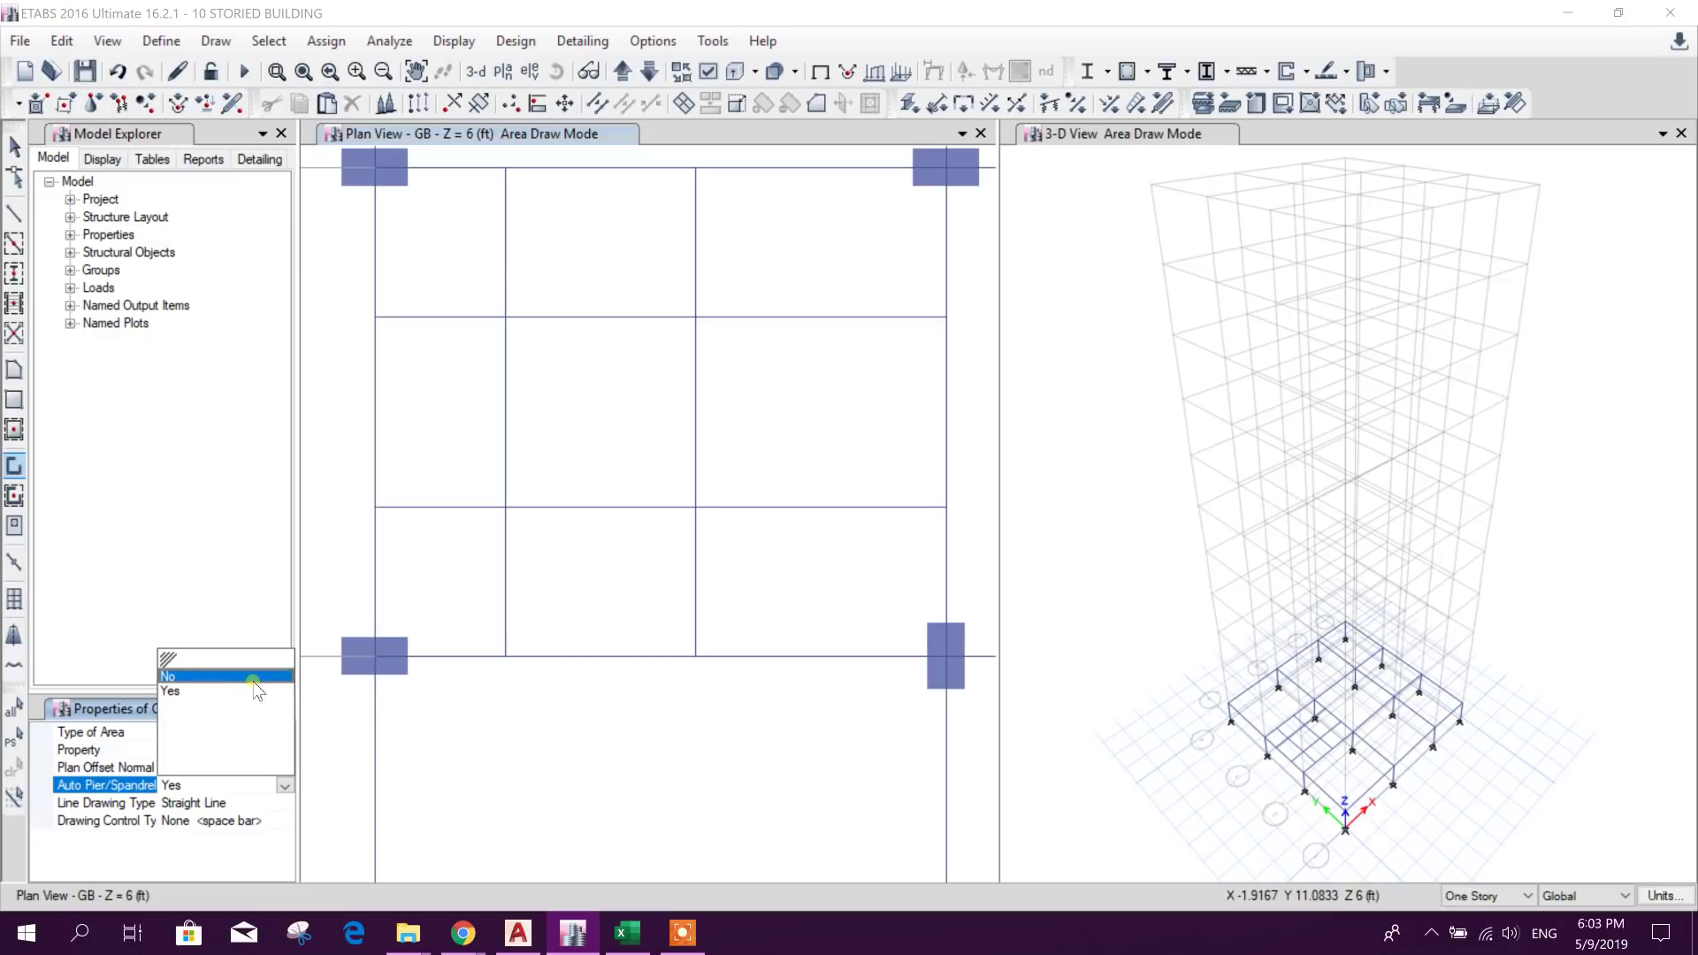
pyautogui.click(191, 784)
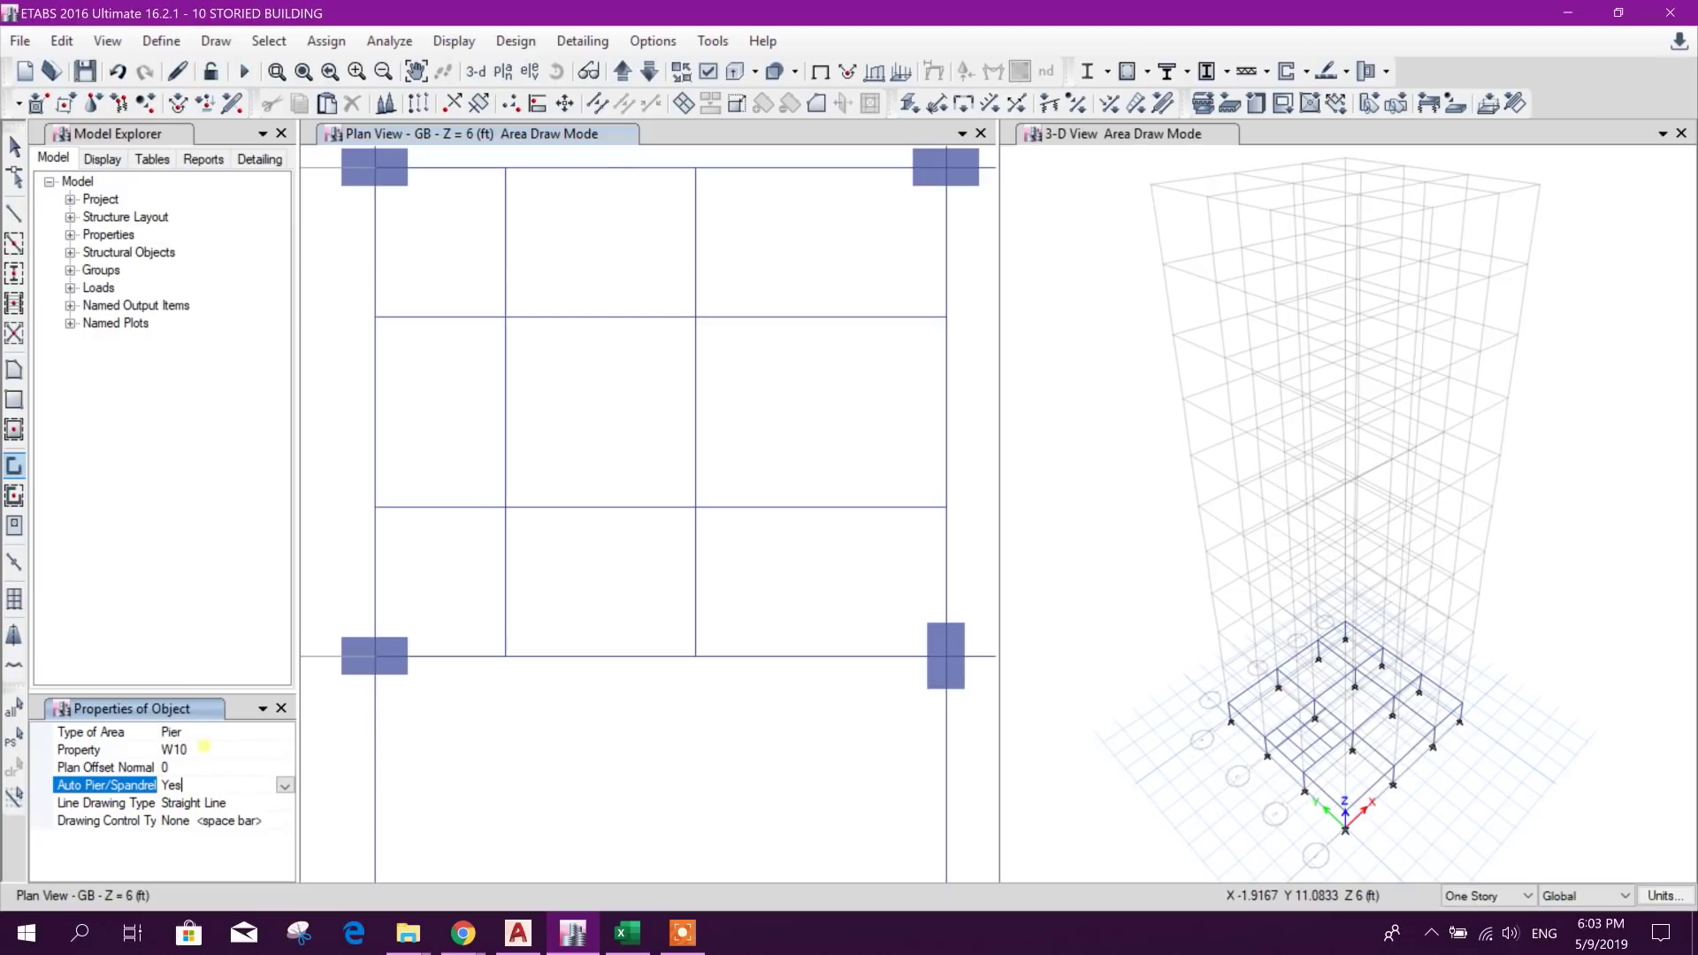
pyautogui.click(205, 747)
# Step: Draw W10 walls along the west, south and north sides of the lift core, between the guide line intersections
pyautogui.moveTo(601, 378); pyautogui.dragTo(628, 436, button='middle')
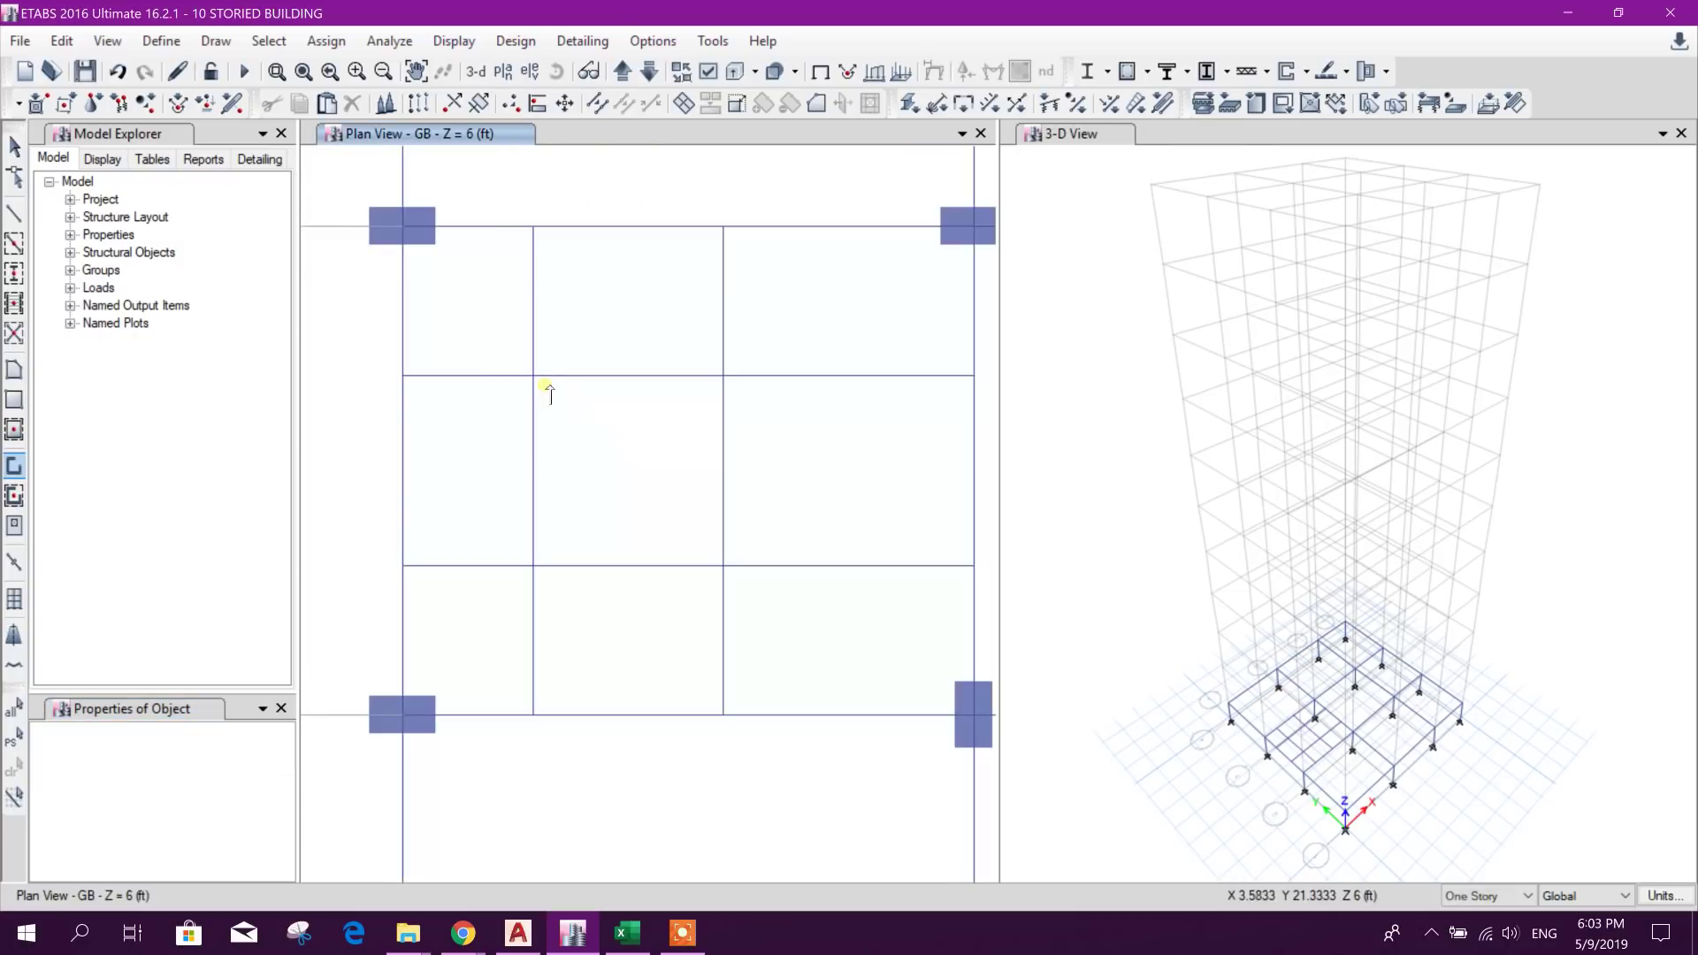
pyautogui.click(14, 464)
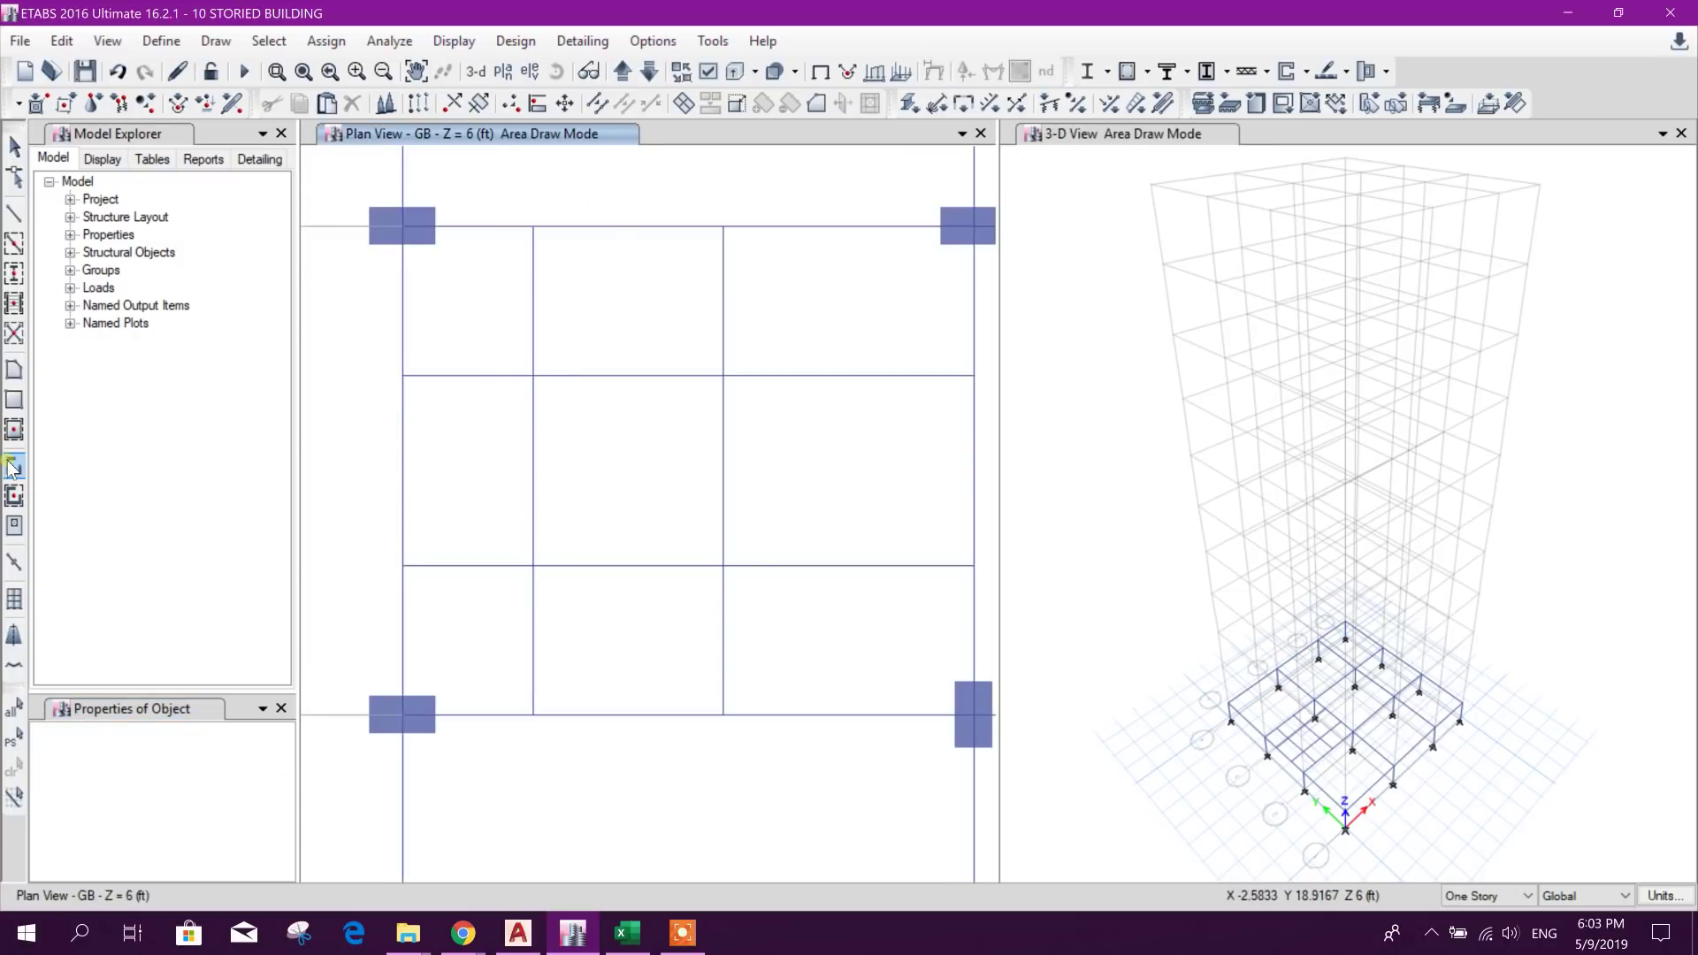
pyautogui.click(533, 376)
pyautogui.click(533, 564)
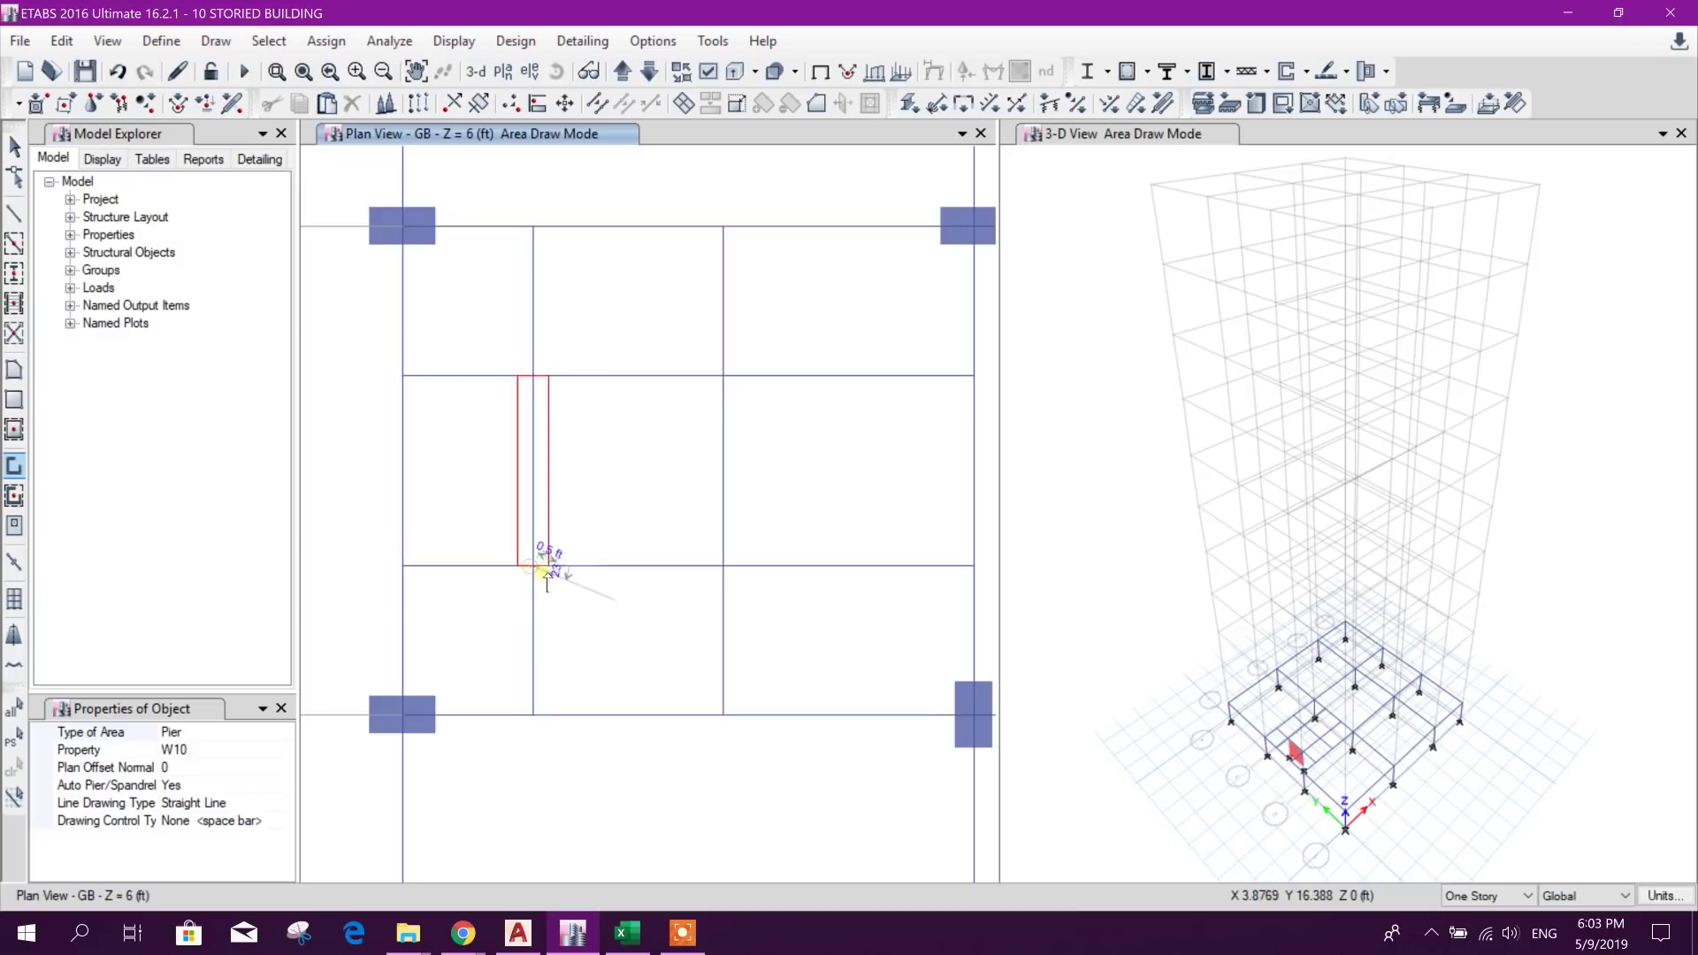
pyautogui.click(724, 564)
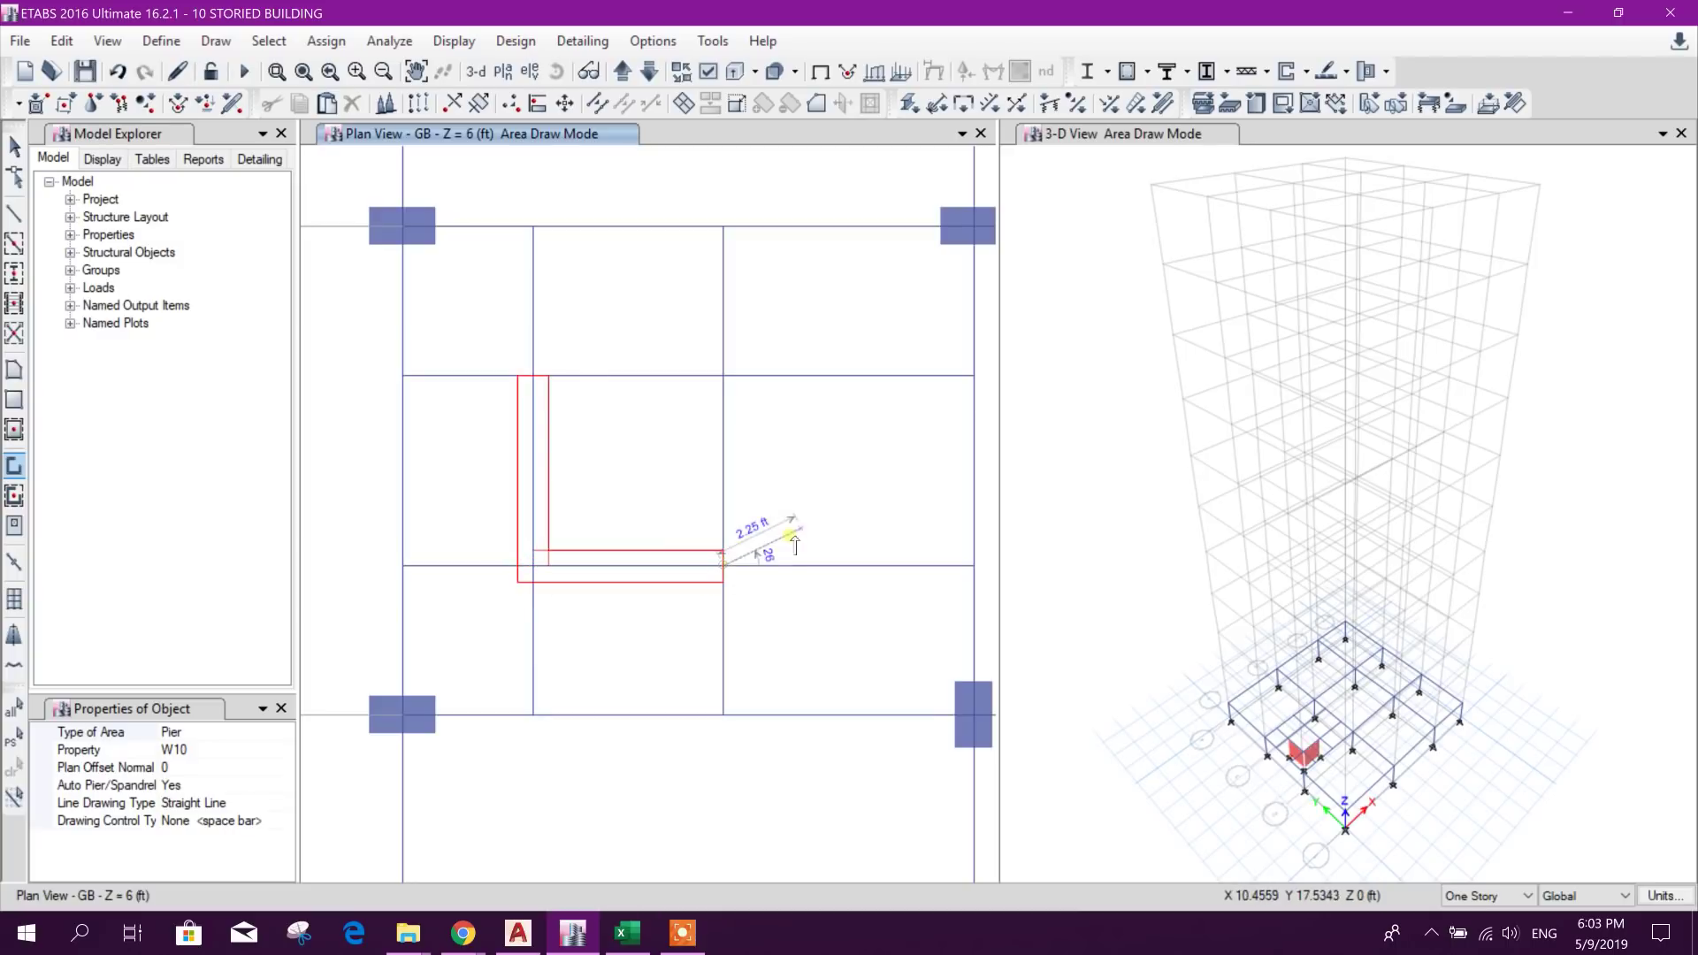
pyautogui.click(533, 376)
pyautogui.click(723, 376)
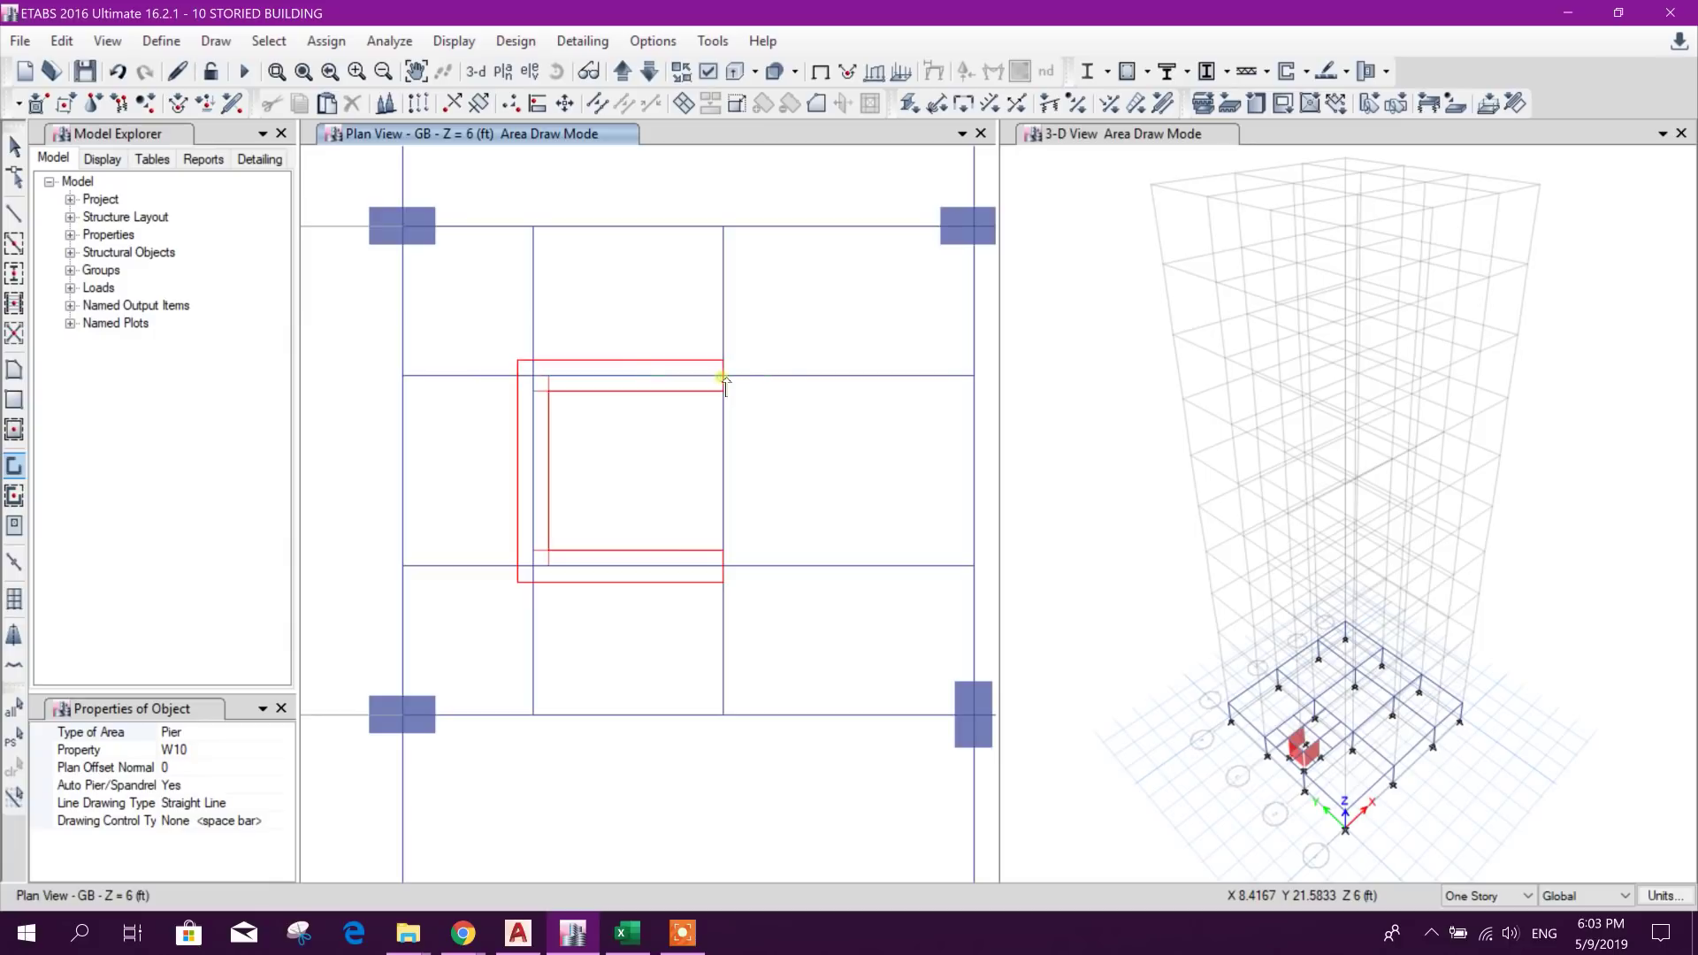
# Step: In the AutoCAD plan, measure the short return wall from the core's north wall centreline to the door opening
pyautogui.click(518, 933)
pyautogui.scroll(5, 803, 542)
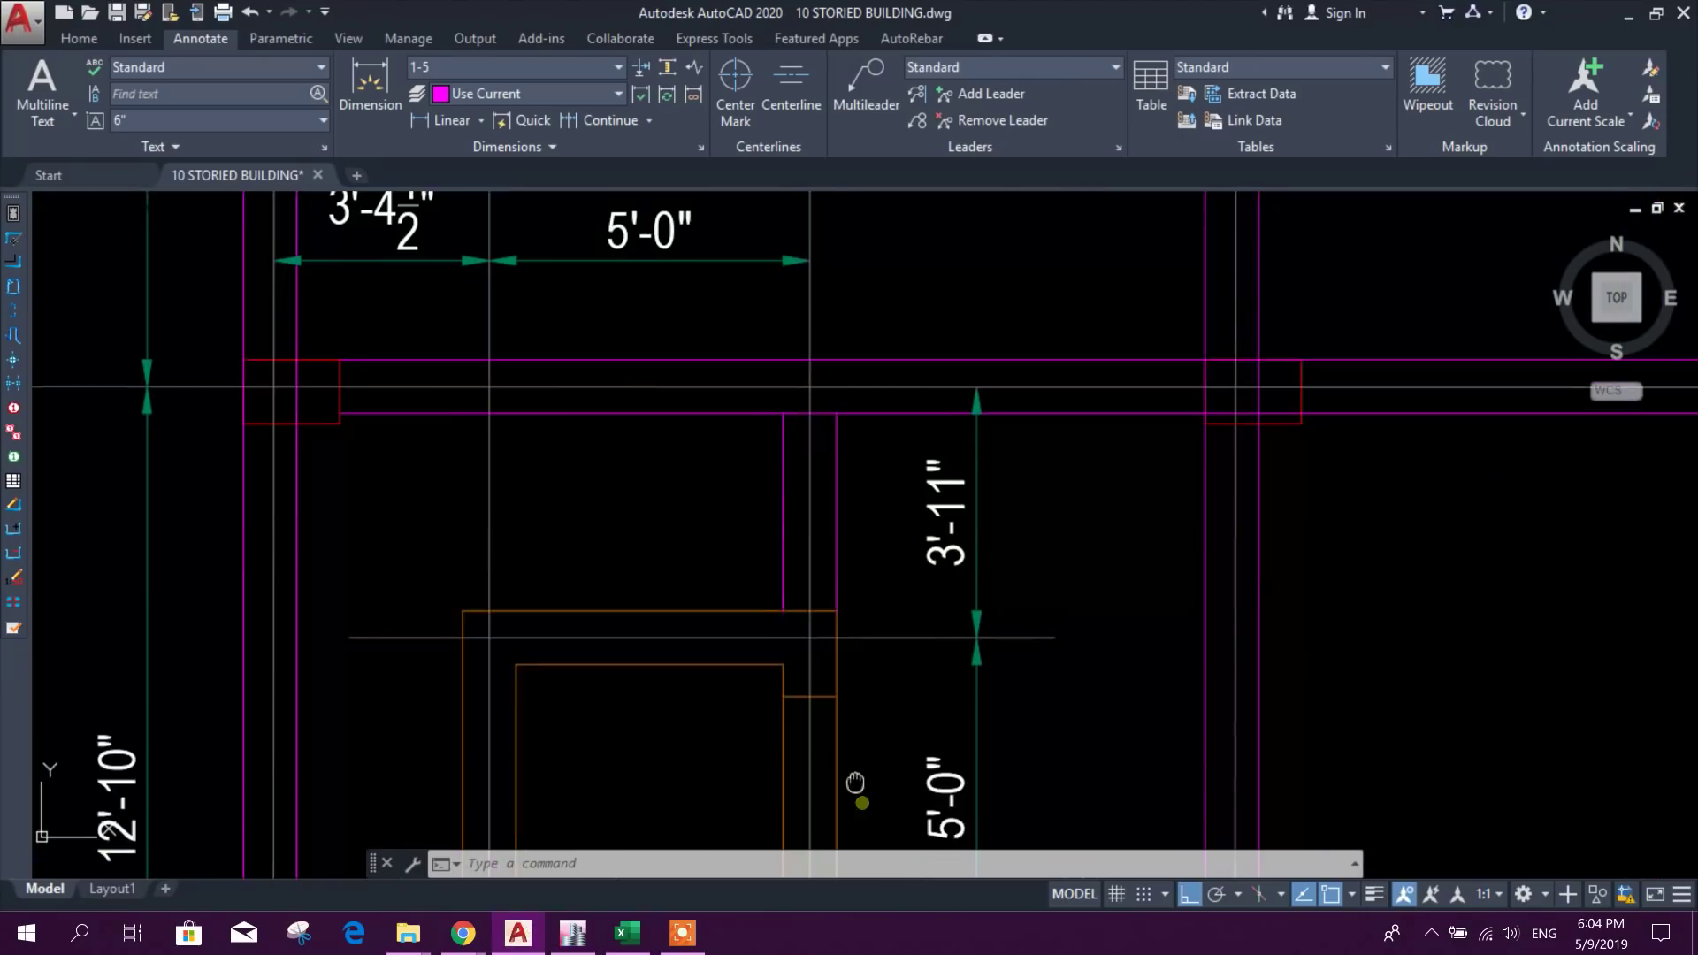
pyautogui.click(446, 120)
pyautogui.click(800, 522)
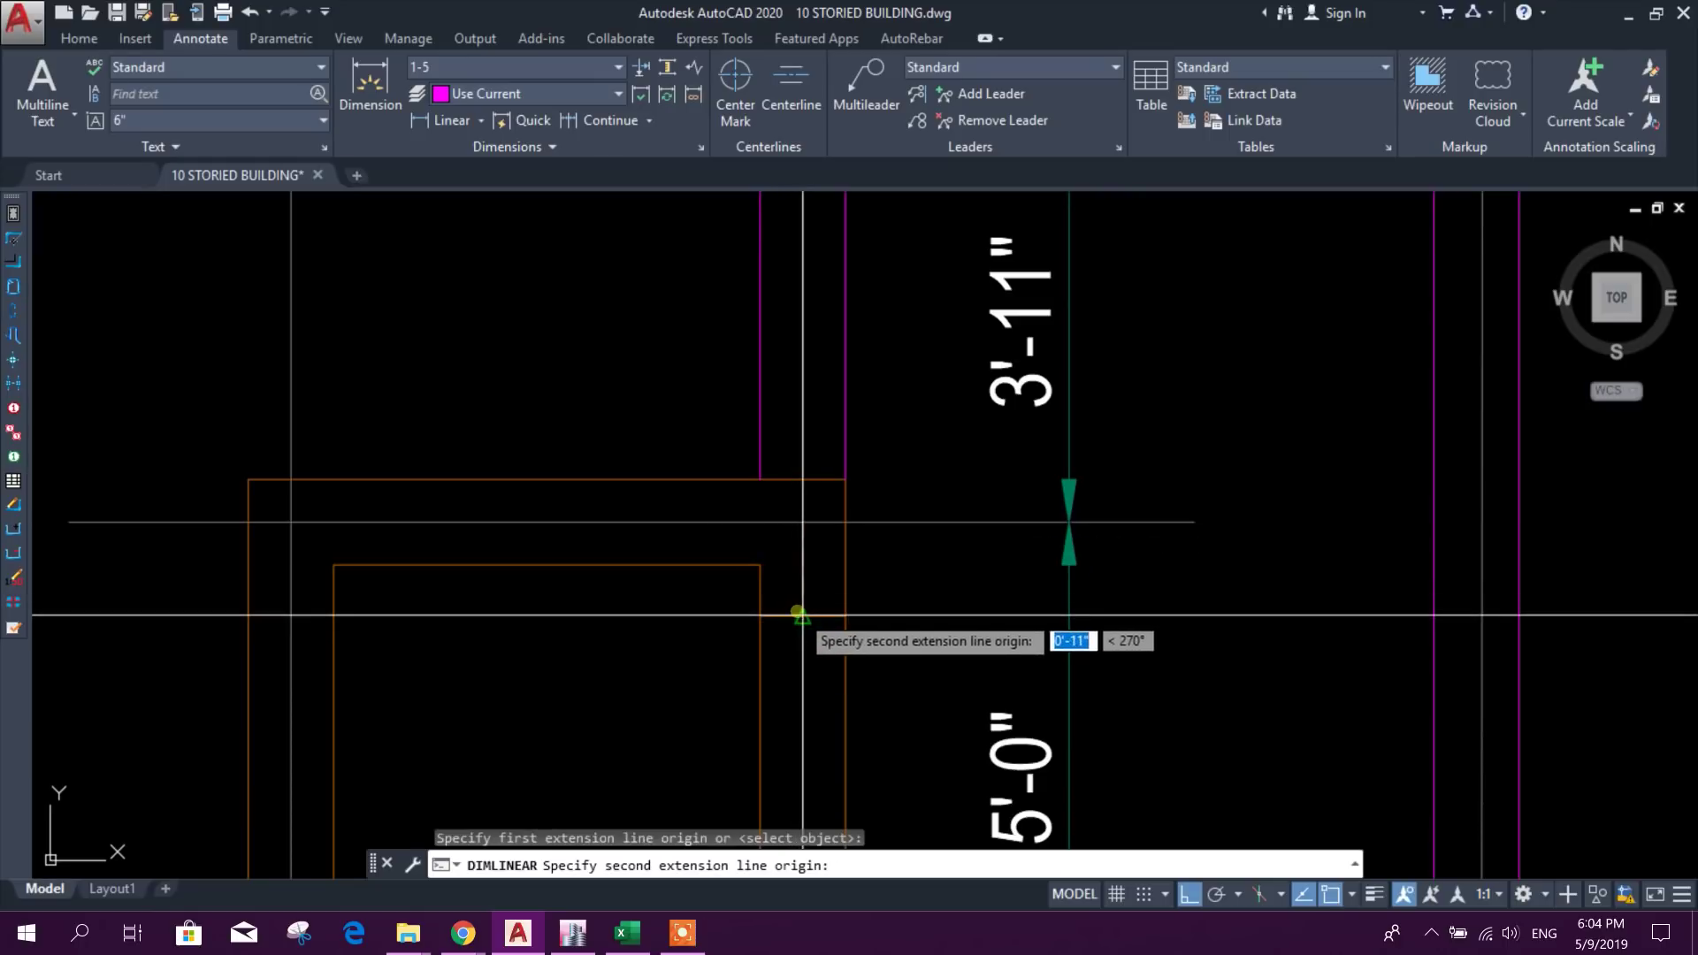
pyautogui.click(801, 616)
pyautogui.click(905, 590)
pyautogui.scroll(-3, 905, 590)
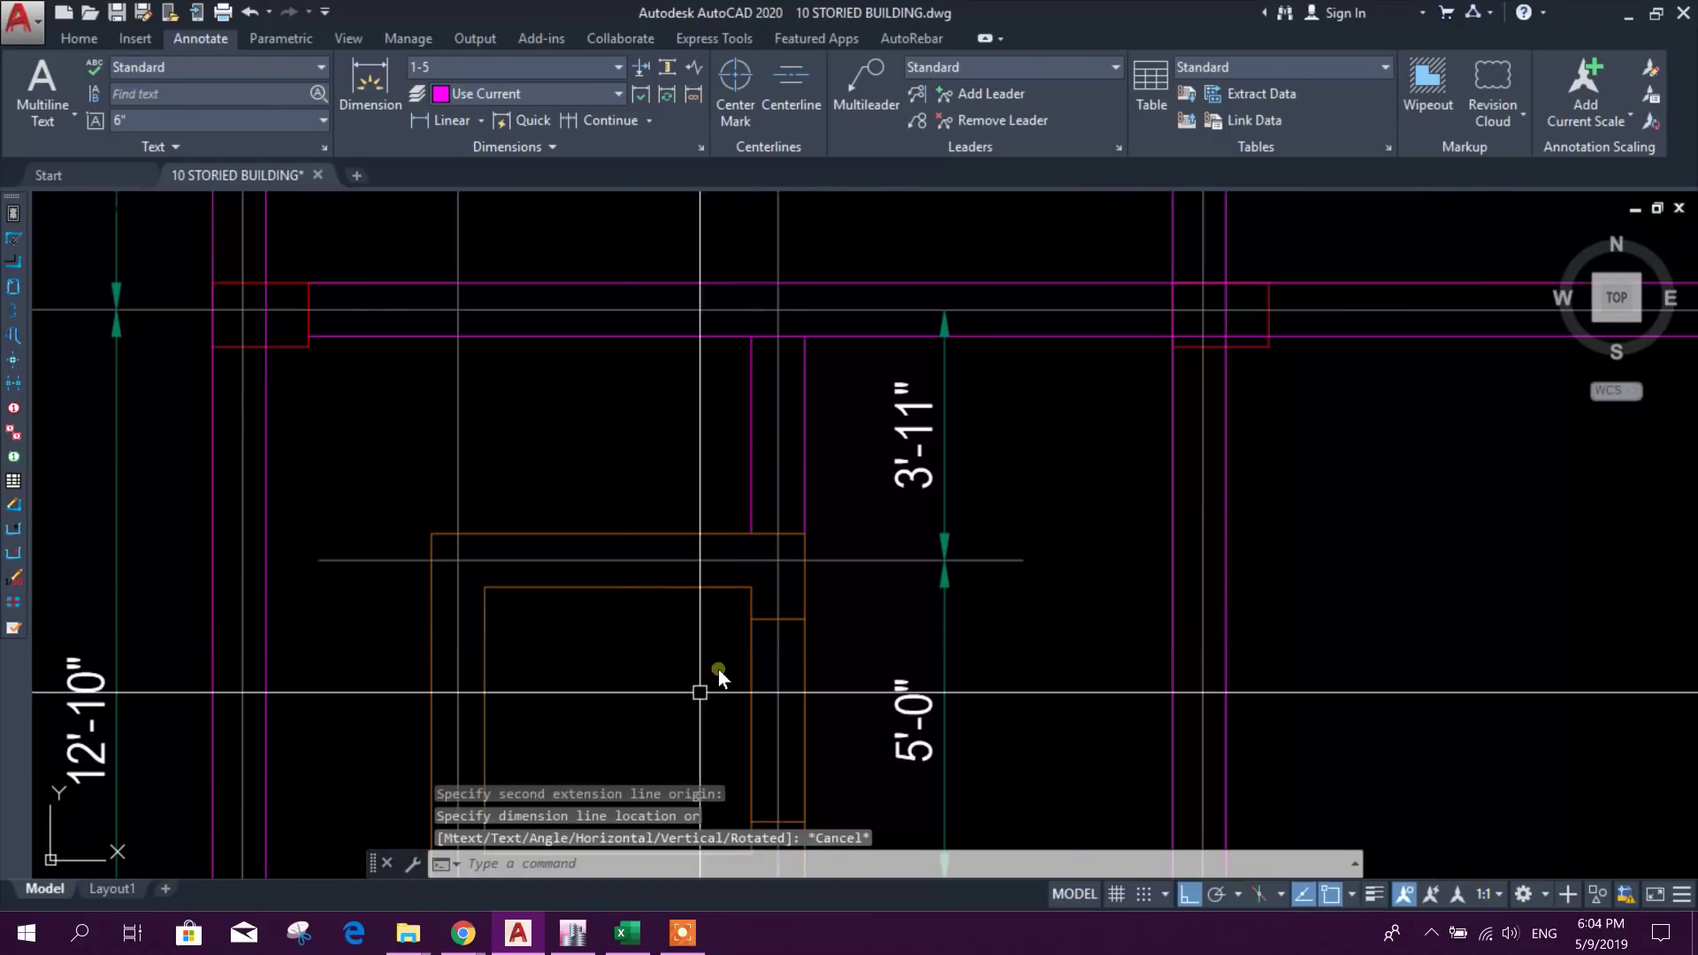
# Step: Back in ETABS, replicate the upper guide line segment east of the core by dx 0, dy -1 ft
pyautogui.click(573, 933)
pyautogui.press('Escape')
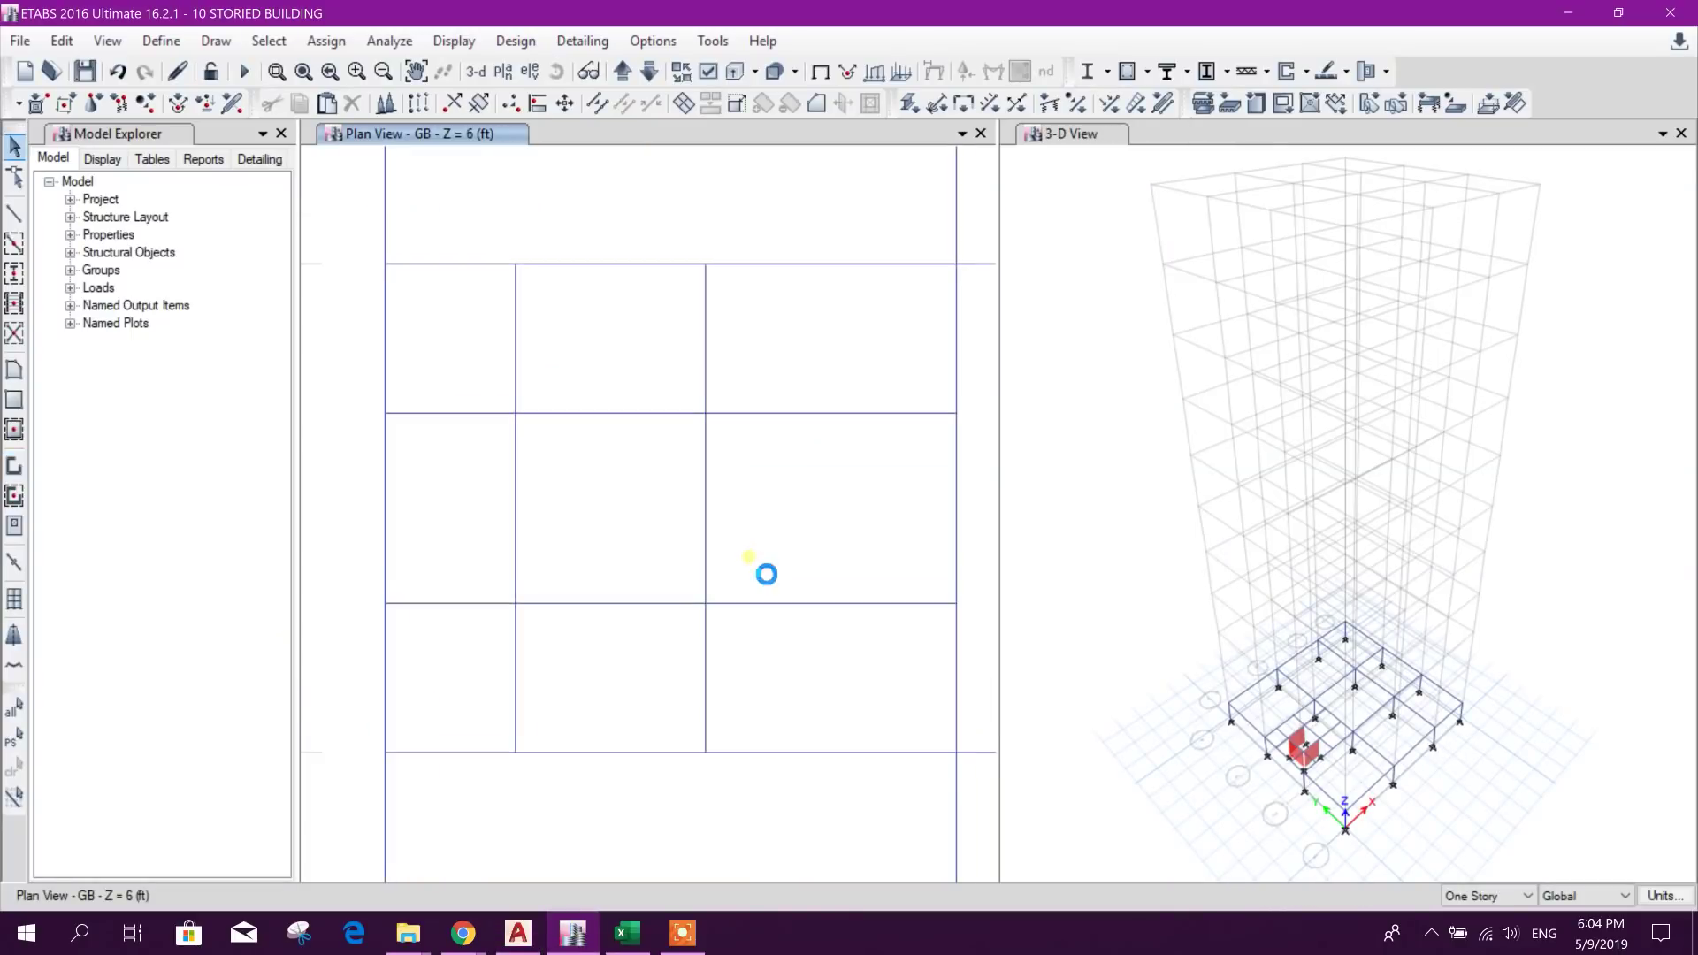
pyautogui.click(757, 414)
pyautogui.click(550, 101)
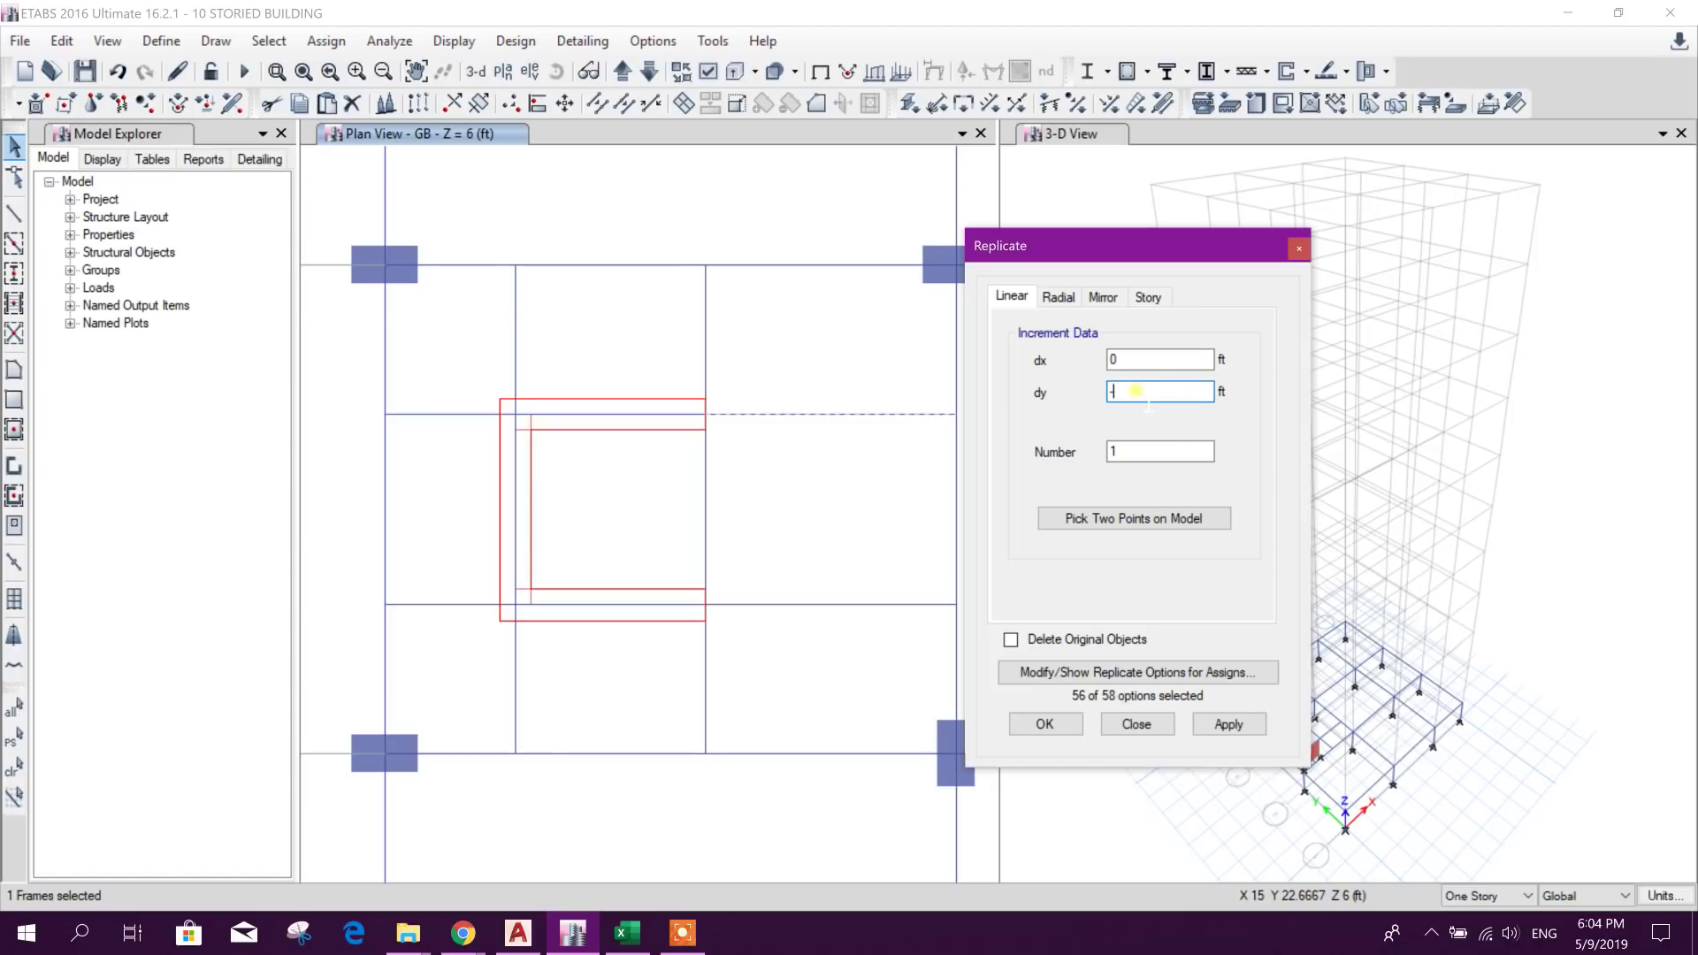
pyautogui.click(1141, 444)
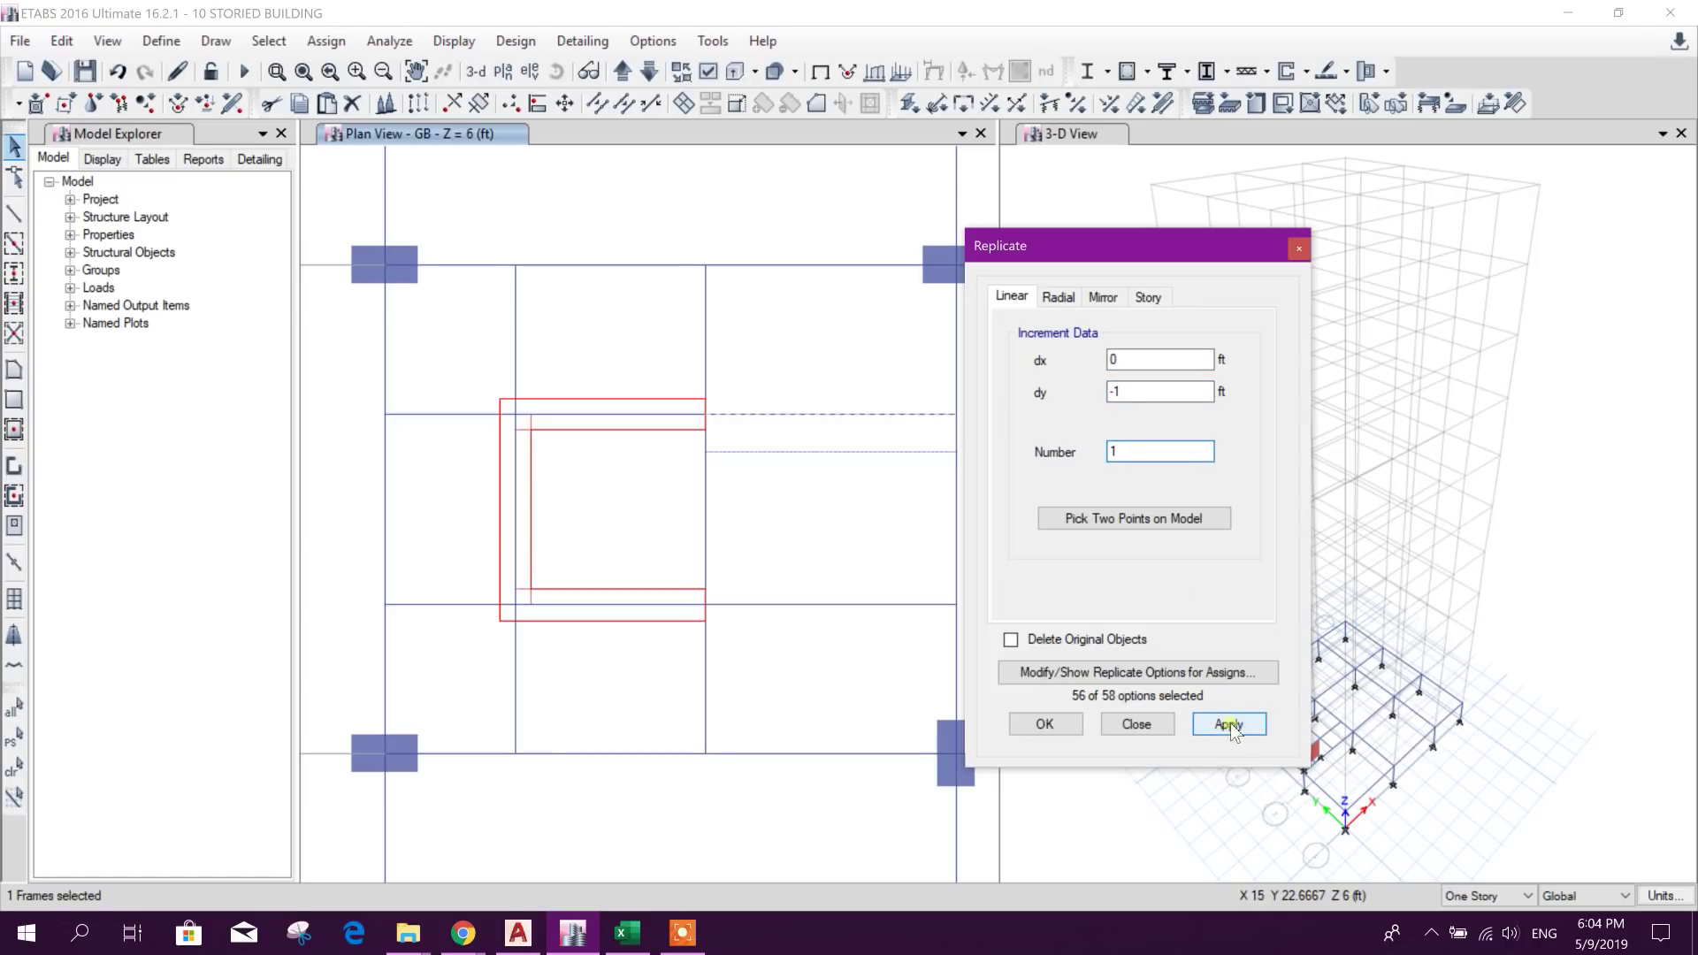
pyautogui.click(1229, 725)
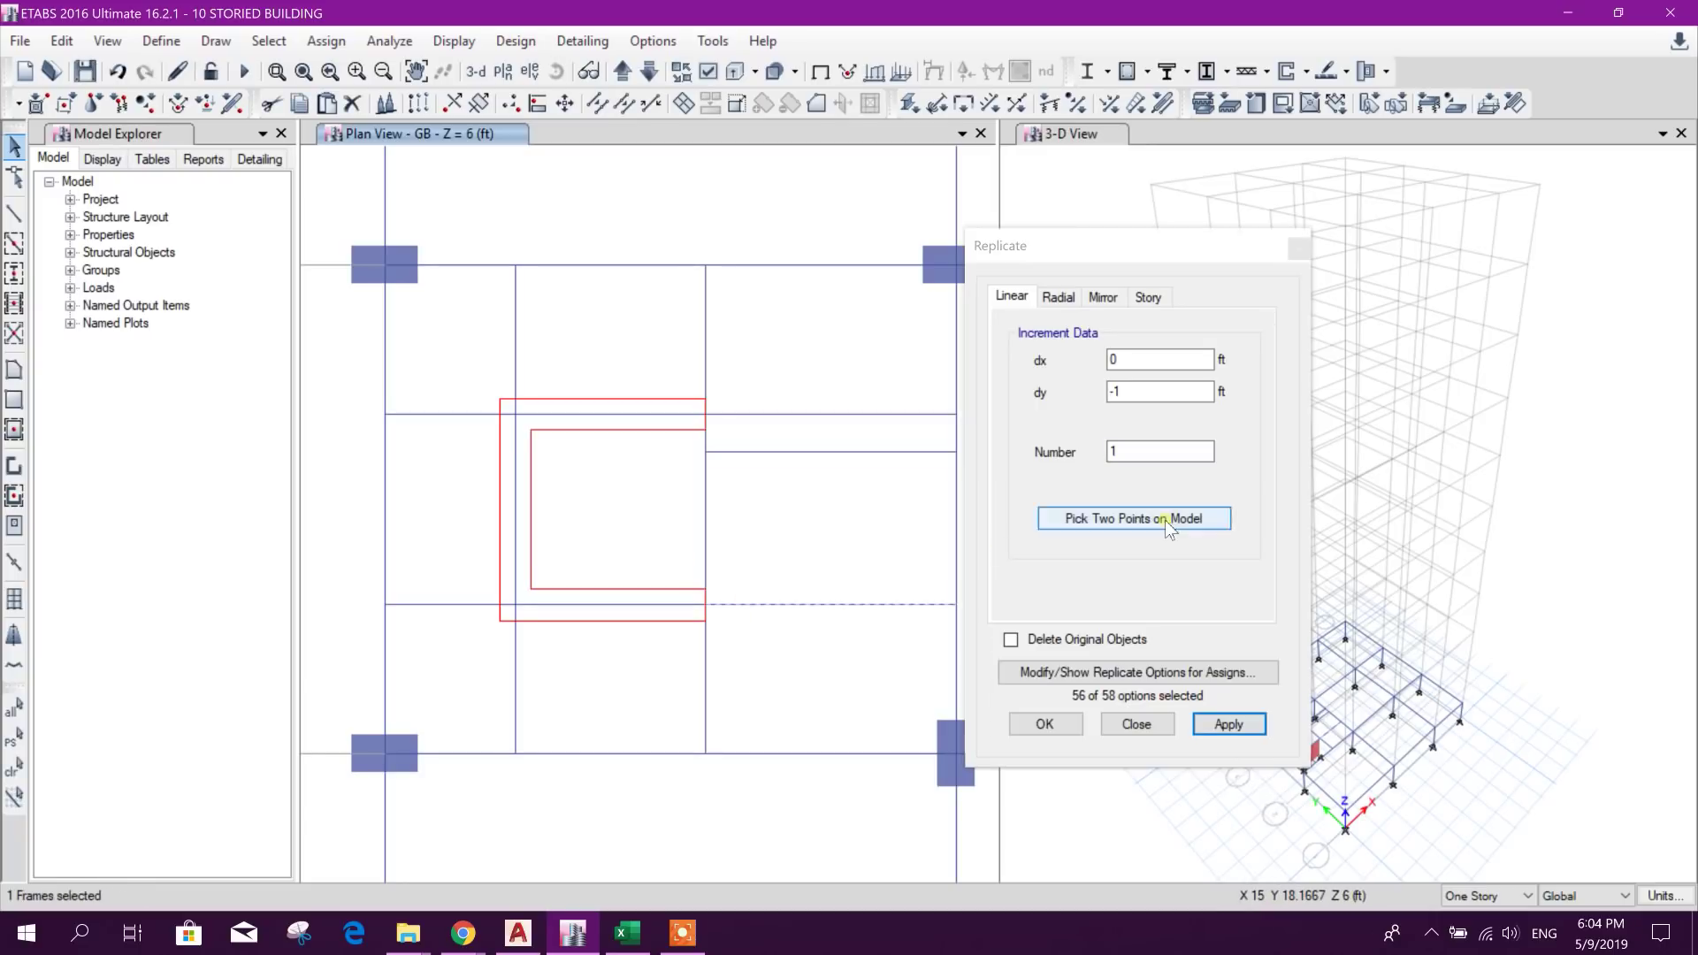
# Step: Replicate the lower guide line segment east of the core by dx 0, dy 1 ft
pyautogui.doubleClick(1109, 391)
pyautogui.press('BackSpace')
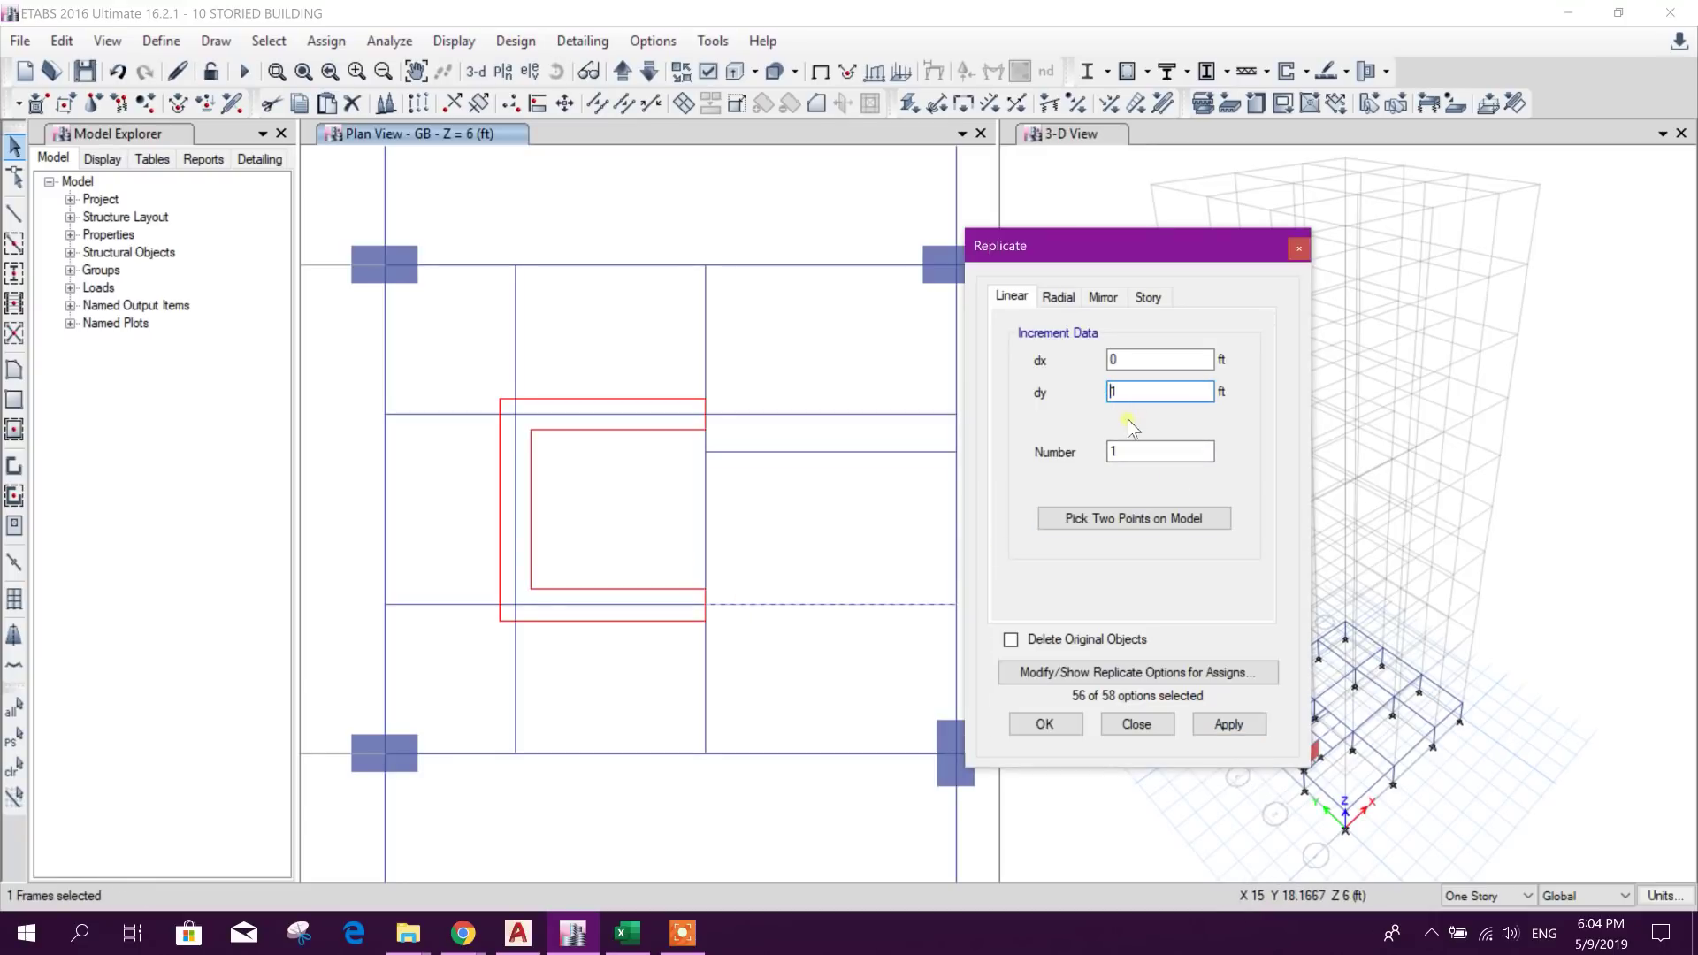
pyautogui.click(1215, 724)
pyautogui.click(1141, 724)
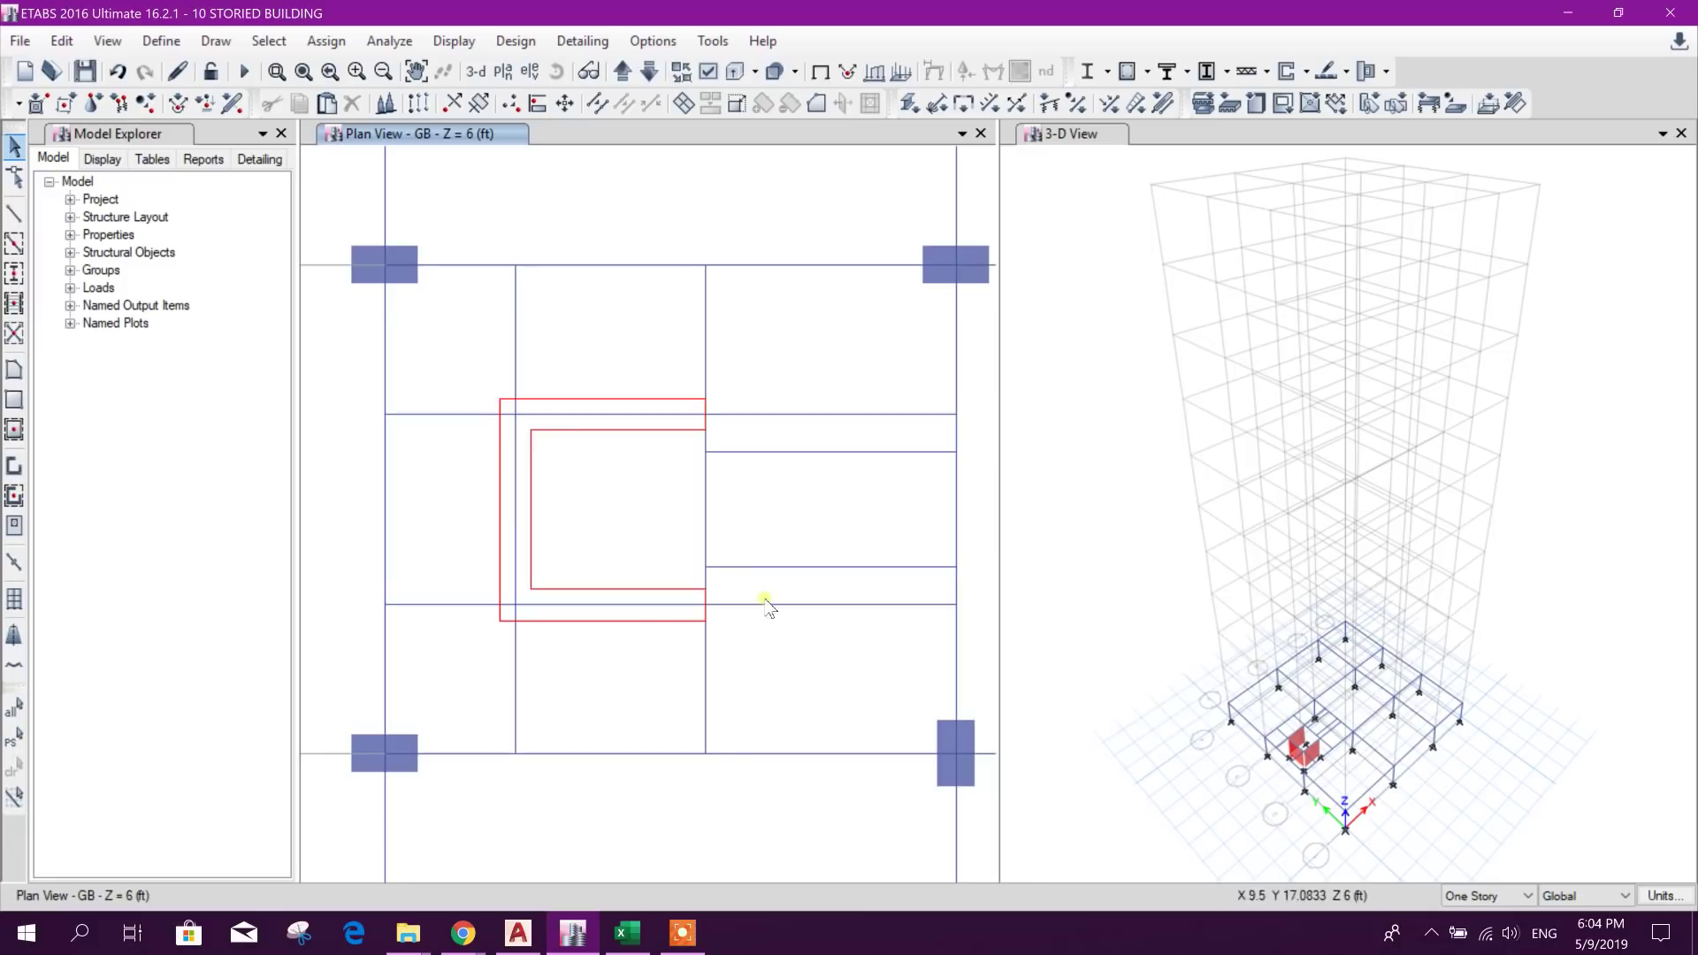
# Step: Draw the two short W10 return walls from the core's northeast and southeast corners to the 1 ft offset lines
pyautogui.click(14, 466)
pyautogui.click(705, 451)
pyautogui.press('Escape')
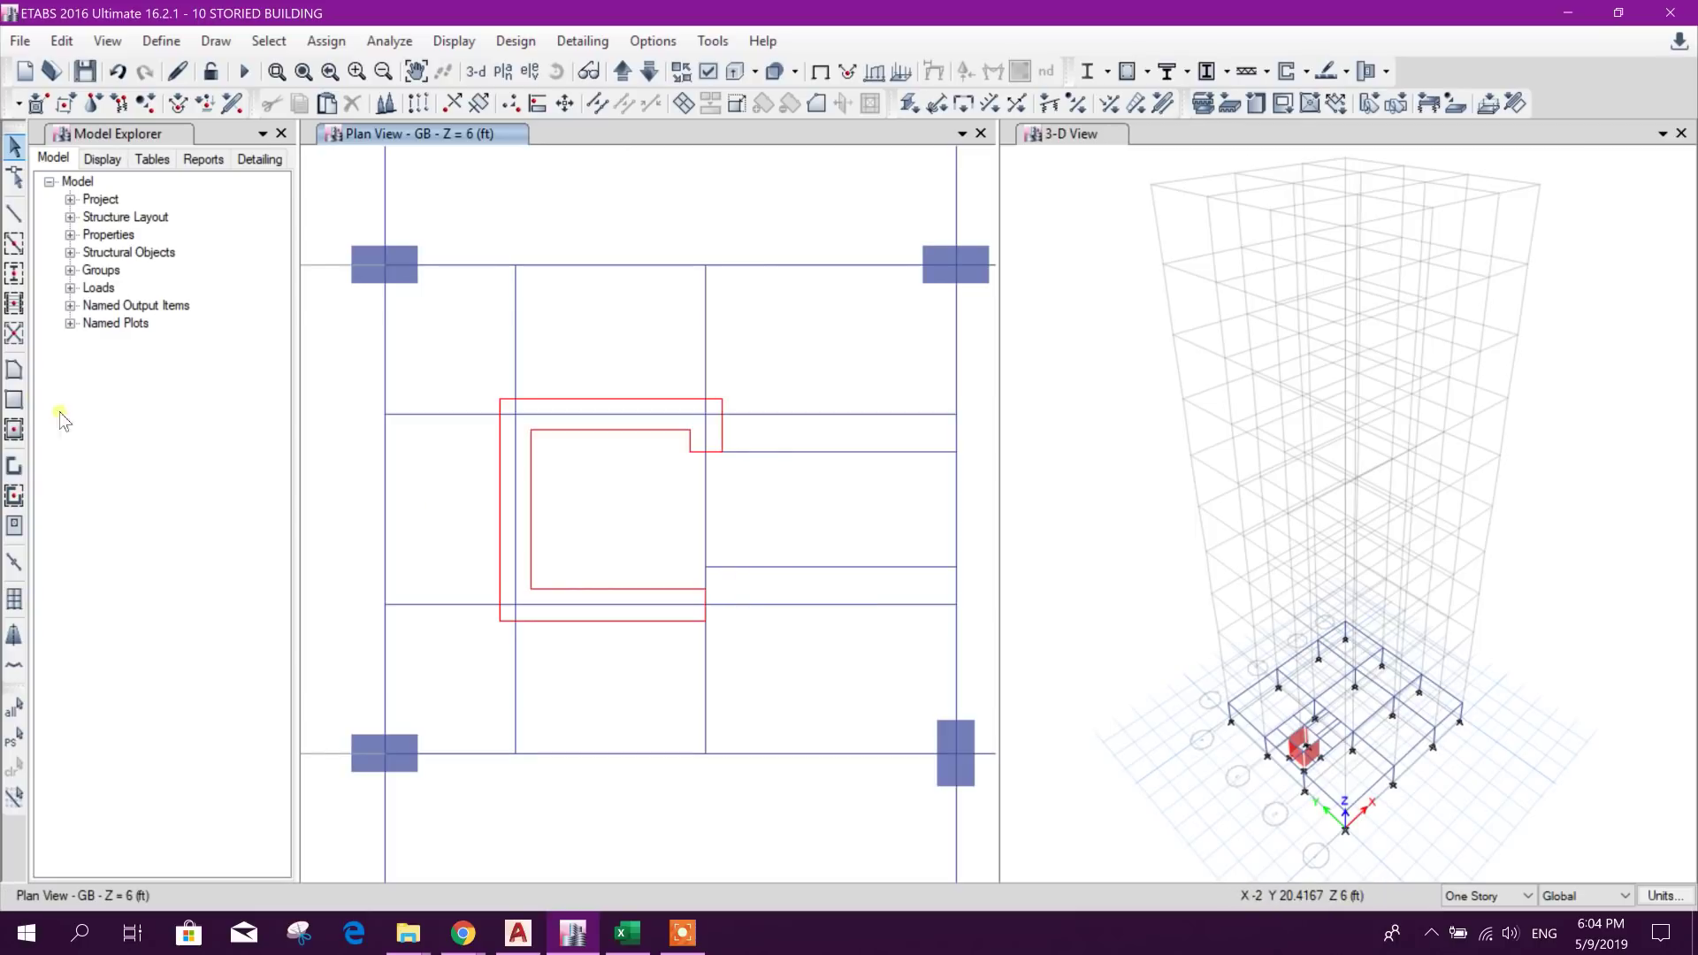
pyautogui.click(14, 466)
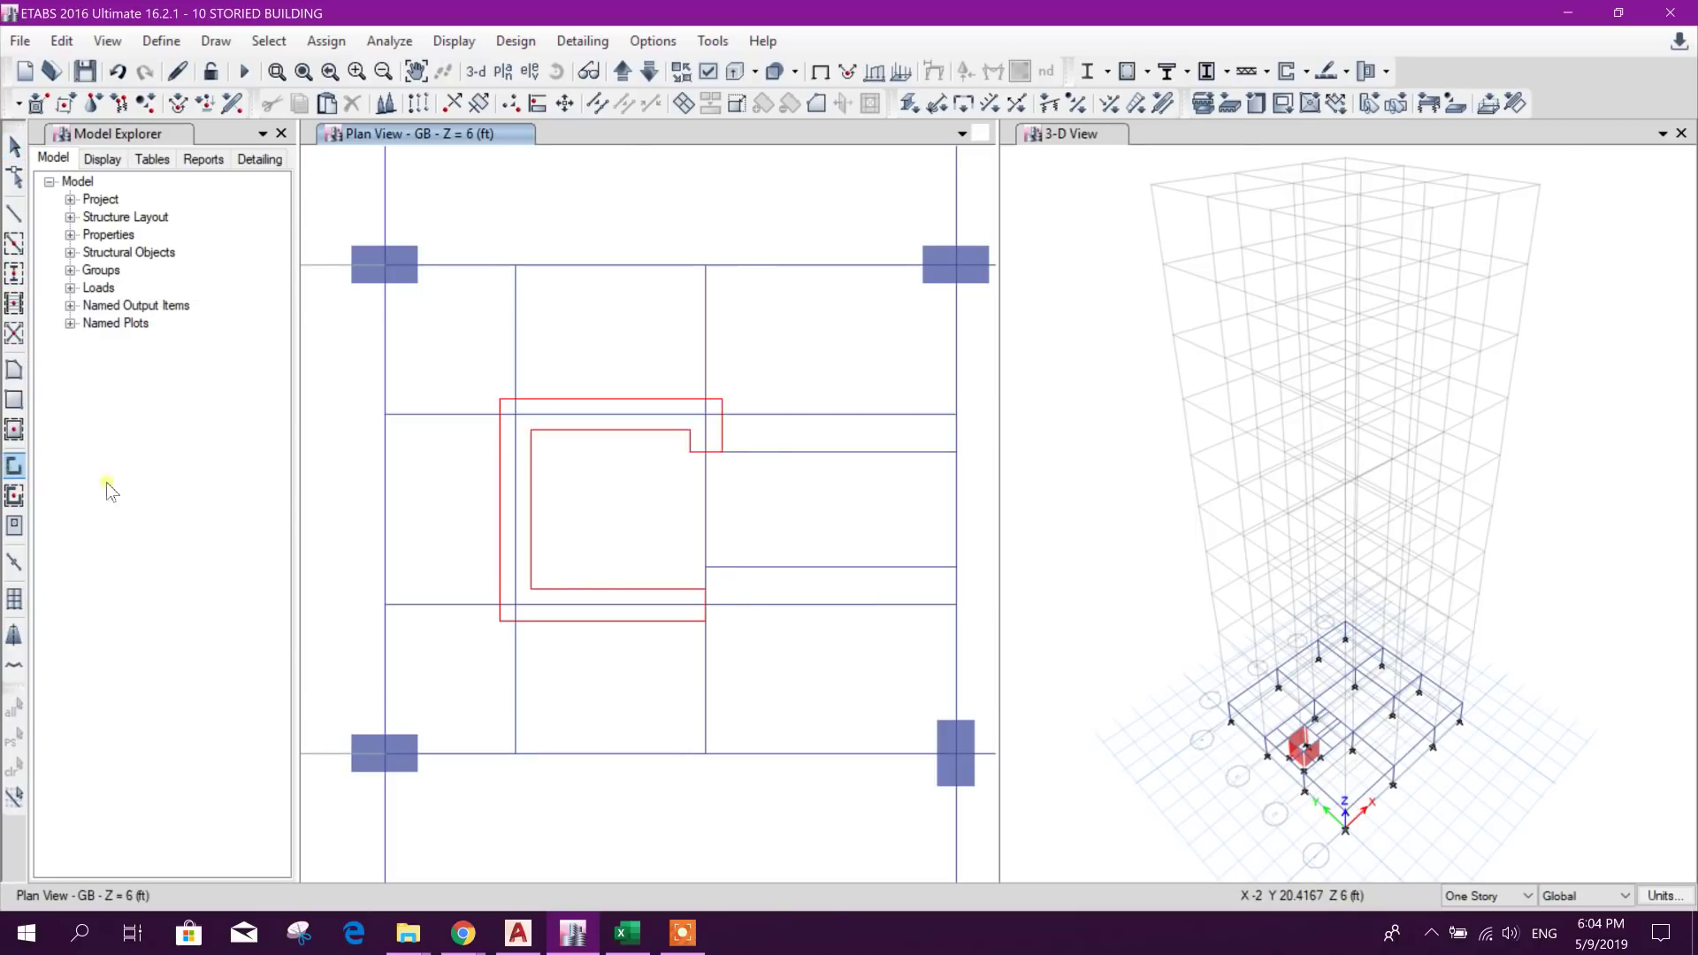
pyautogui.click(706, 605)
pyautogui.click(705, 567)
pyautogui.press('Escape')
# Step: Delete the horizontal guide lines east of the core and the two vertical ones between the core and grid 3
pyautogui.moveTo(820, 499)
pyautogui.mouseDown(button='middle')
pyautogui.moveTo(811, 521)
pyautogui.moveTo(771, 525)
pyautogui.mouseUp(button='middle')
pyautogui.click(823, 599)
pyautogui.press('Delete')
pyautogui.moveTo(836, 497); pyautogui.dragTo(466, 284)
pyautogui.press('Delete')
# Step: Delete the guide lines across the core opening, along its north and west walls, and between the core and grid A
pyautogui.press('Delete')
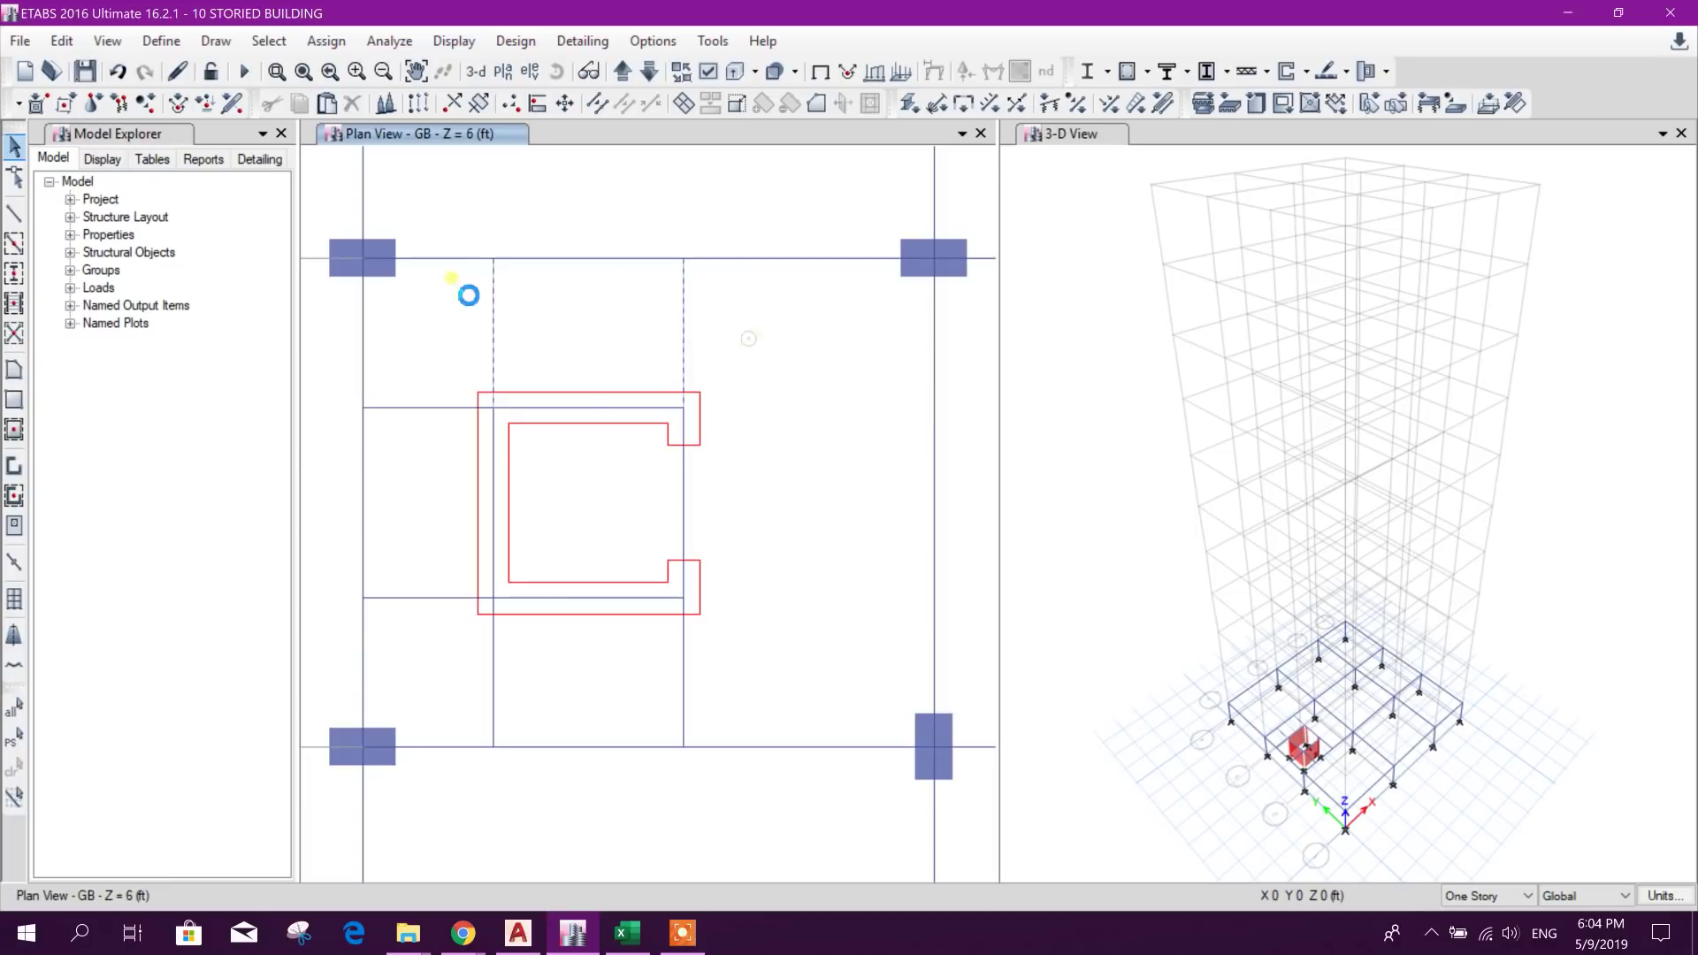
pyautogui.click(686, 497)
pyautogui.press('Delete')
pyautogui.click(584, 411)
pyautogui.press('Delete')
pyautogui.click(493, 466)
pyautogui.press('Delete')
pyautogui.moveTo(448, 635); pyautogui.dragTo(440, 382)
# Step: Delete the vertical guide lines between the core and grid 2 and the one along the core's south wall
pyautogui.press('Delete')
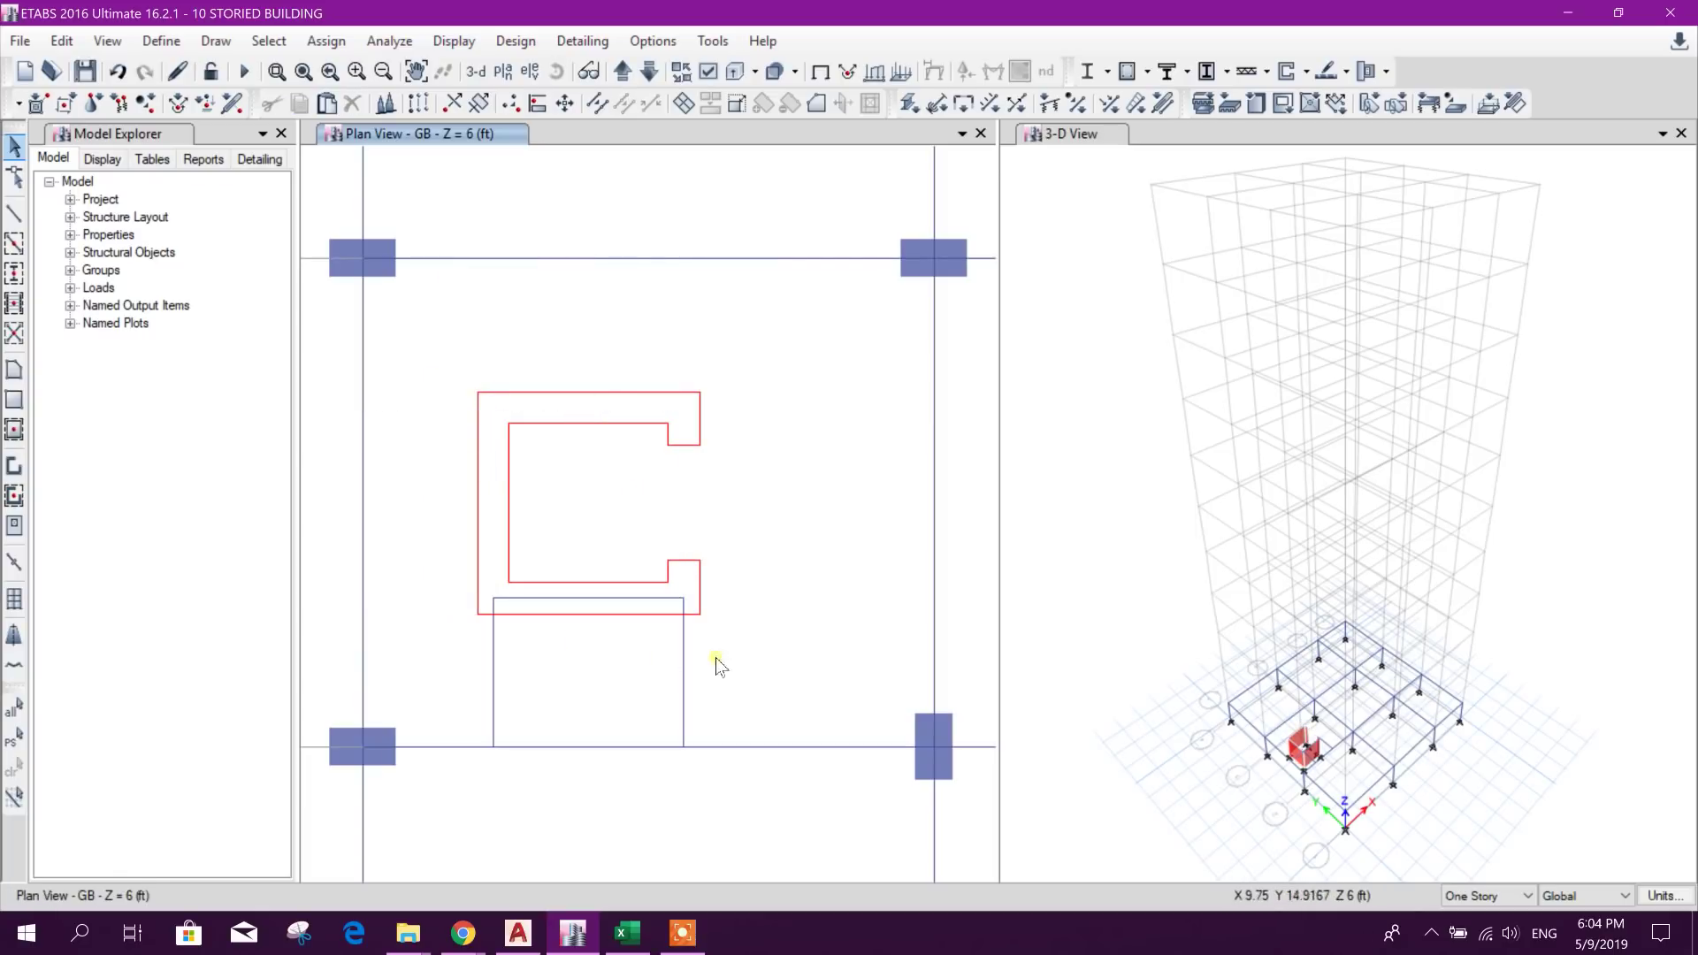
pyautogui.moveTo(463, 671); pyautogui.dragTo(462, 671)
pyautogui.press('Delete')
pyautogui.click(591, 598)
pyautogui.press('Delete')
pyautogui.moveTo(768, 609); pyautogui.dragTo(770, 641, button='middle')
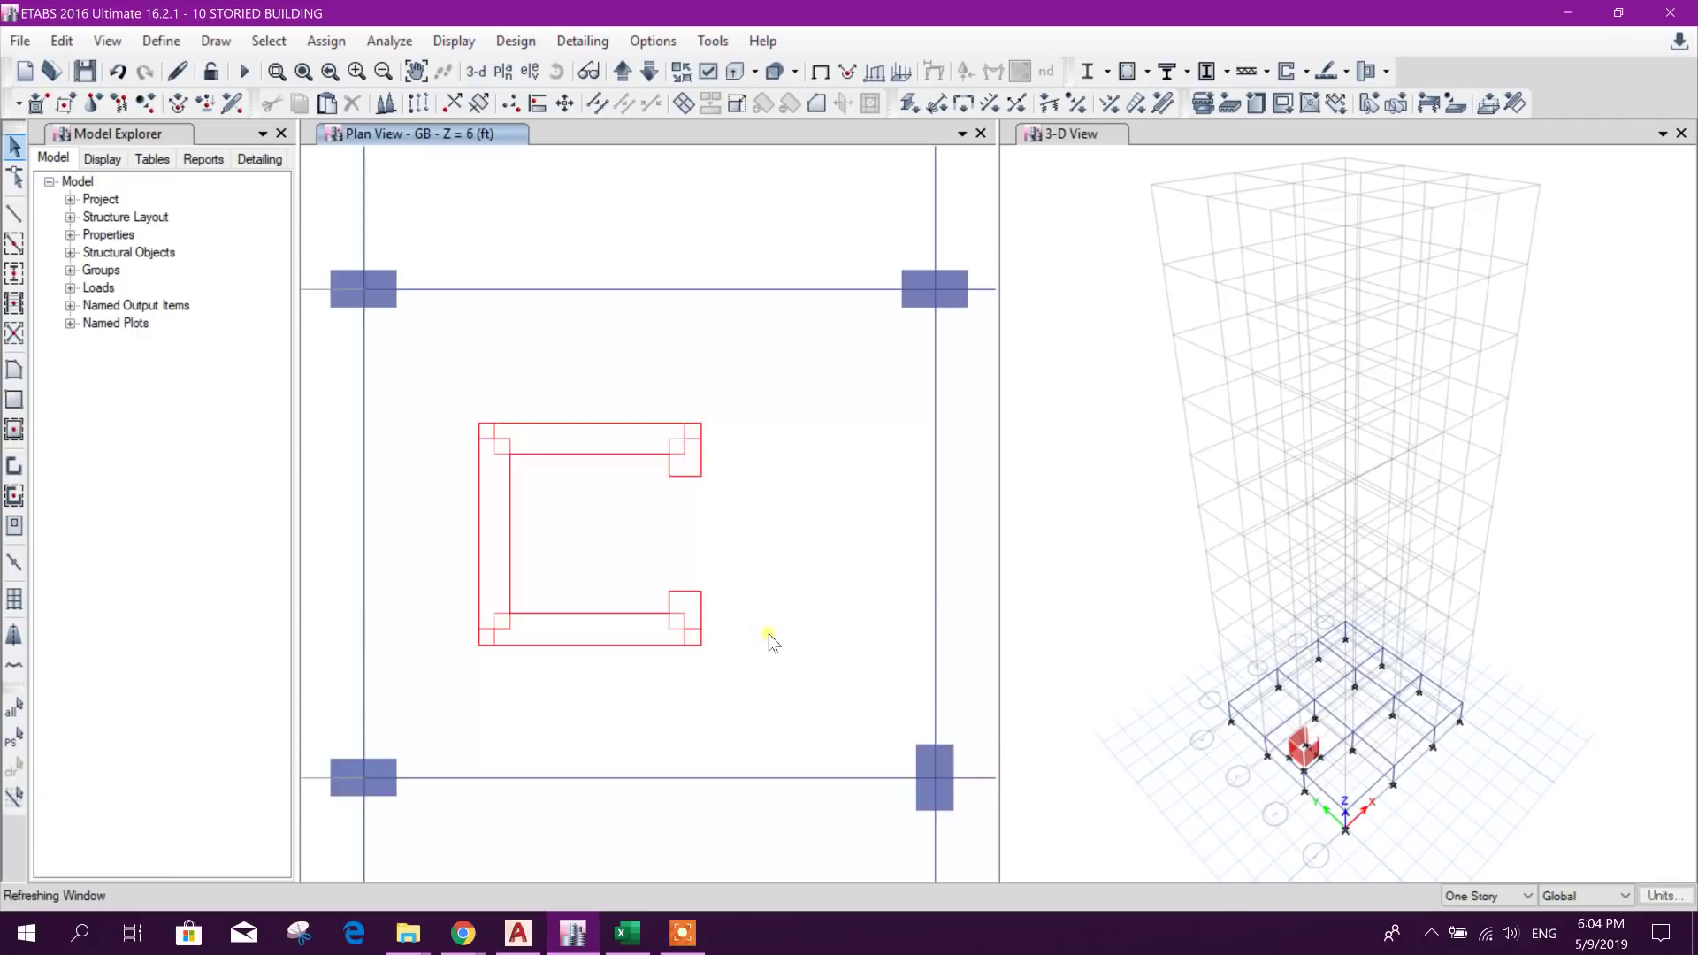
# Step: Start a GB frame at the core's northeast corner and turn on snapping to perpendicular projections
pyautogui.click(14, 213)
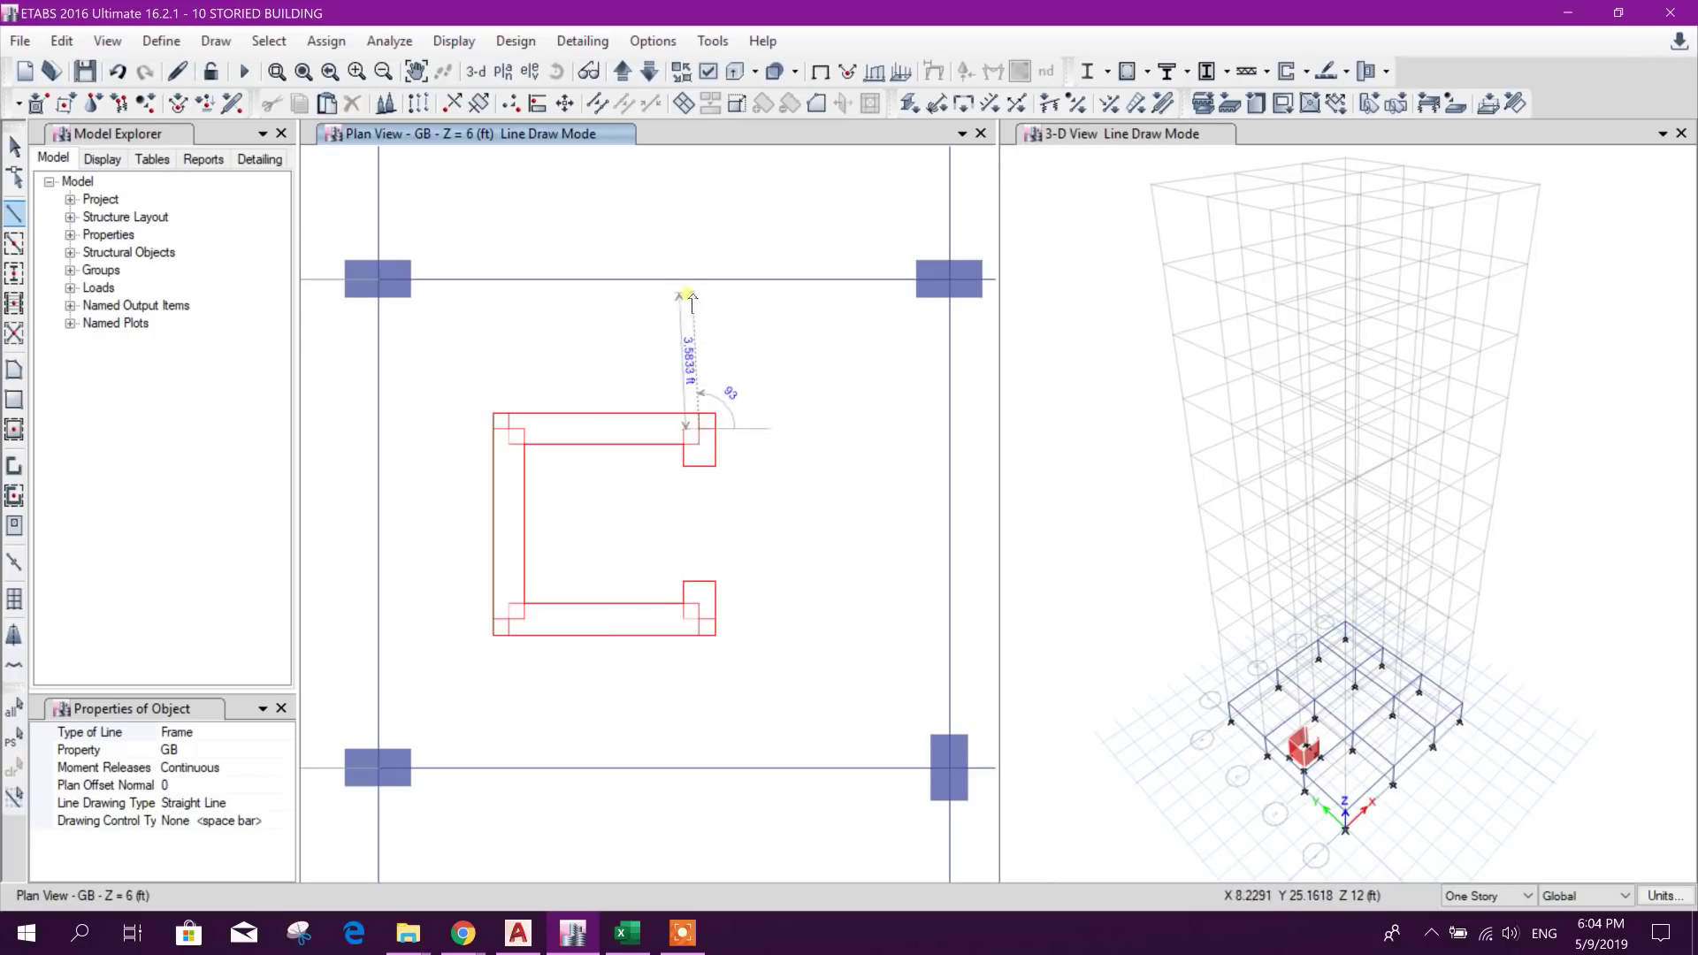
pyautogui.click(216, 41)
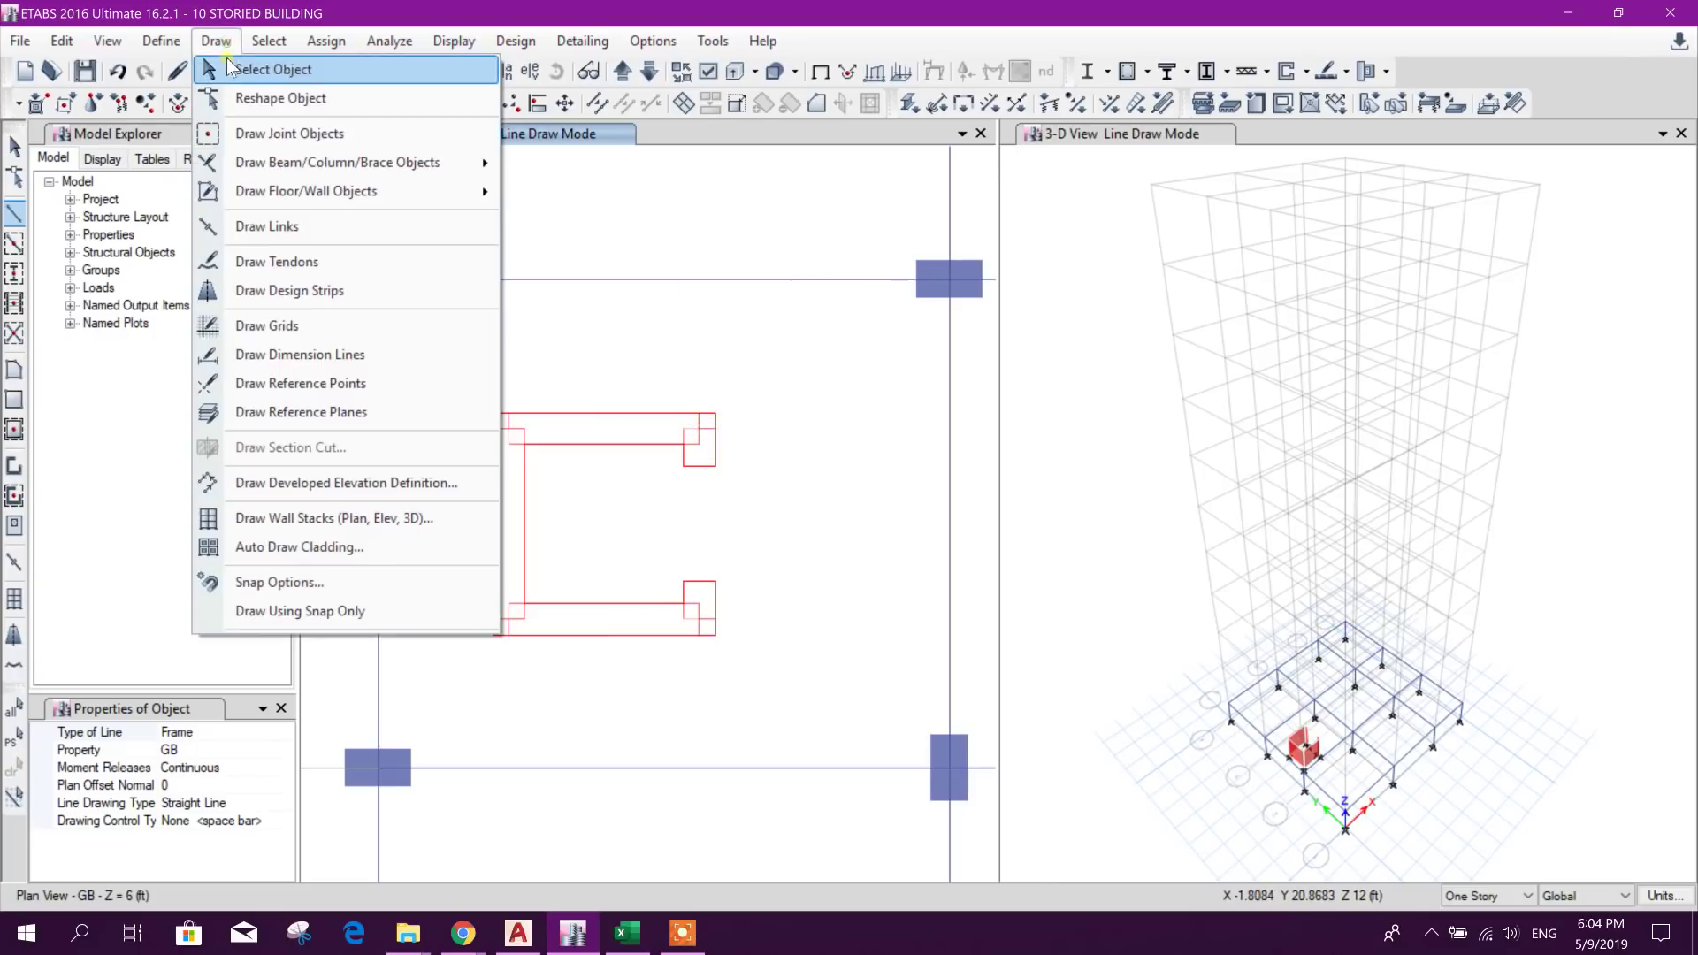
pyautogui.click(274, 582)
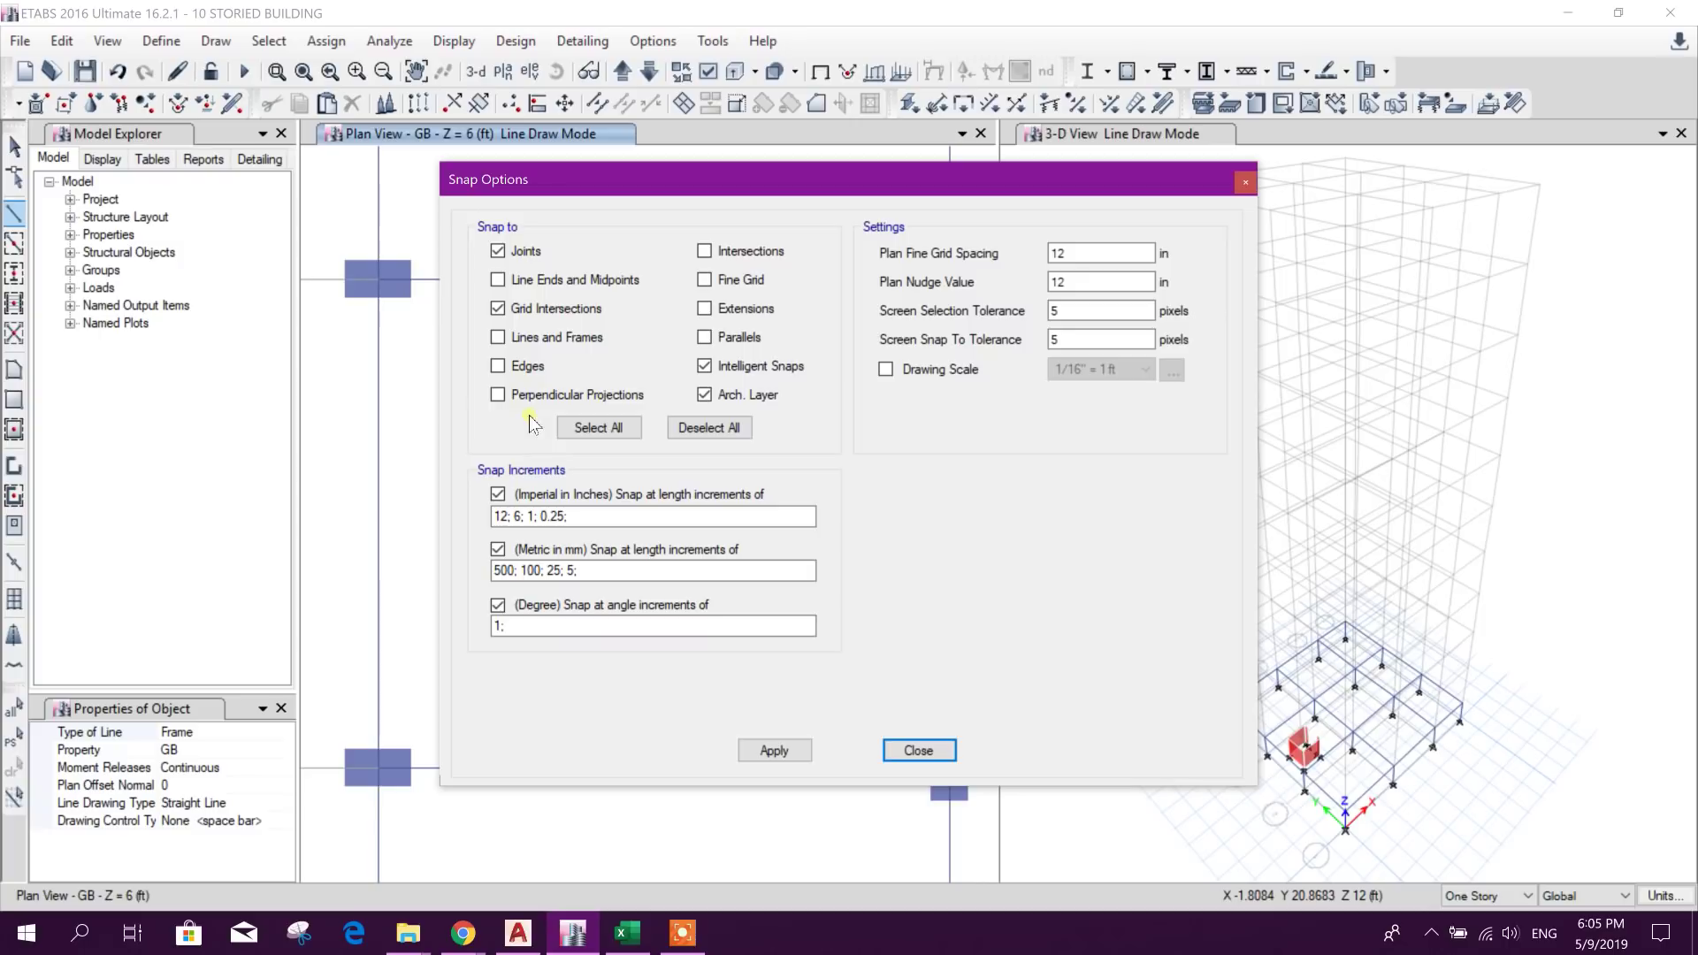
pyautogui.click(498, 396)
pyautogui.click(774, 750)
pyautogui.click(918, 750)
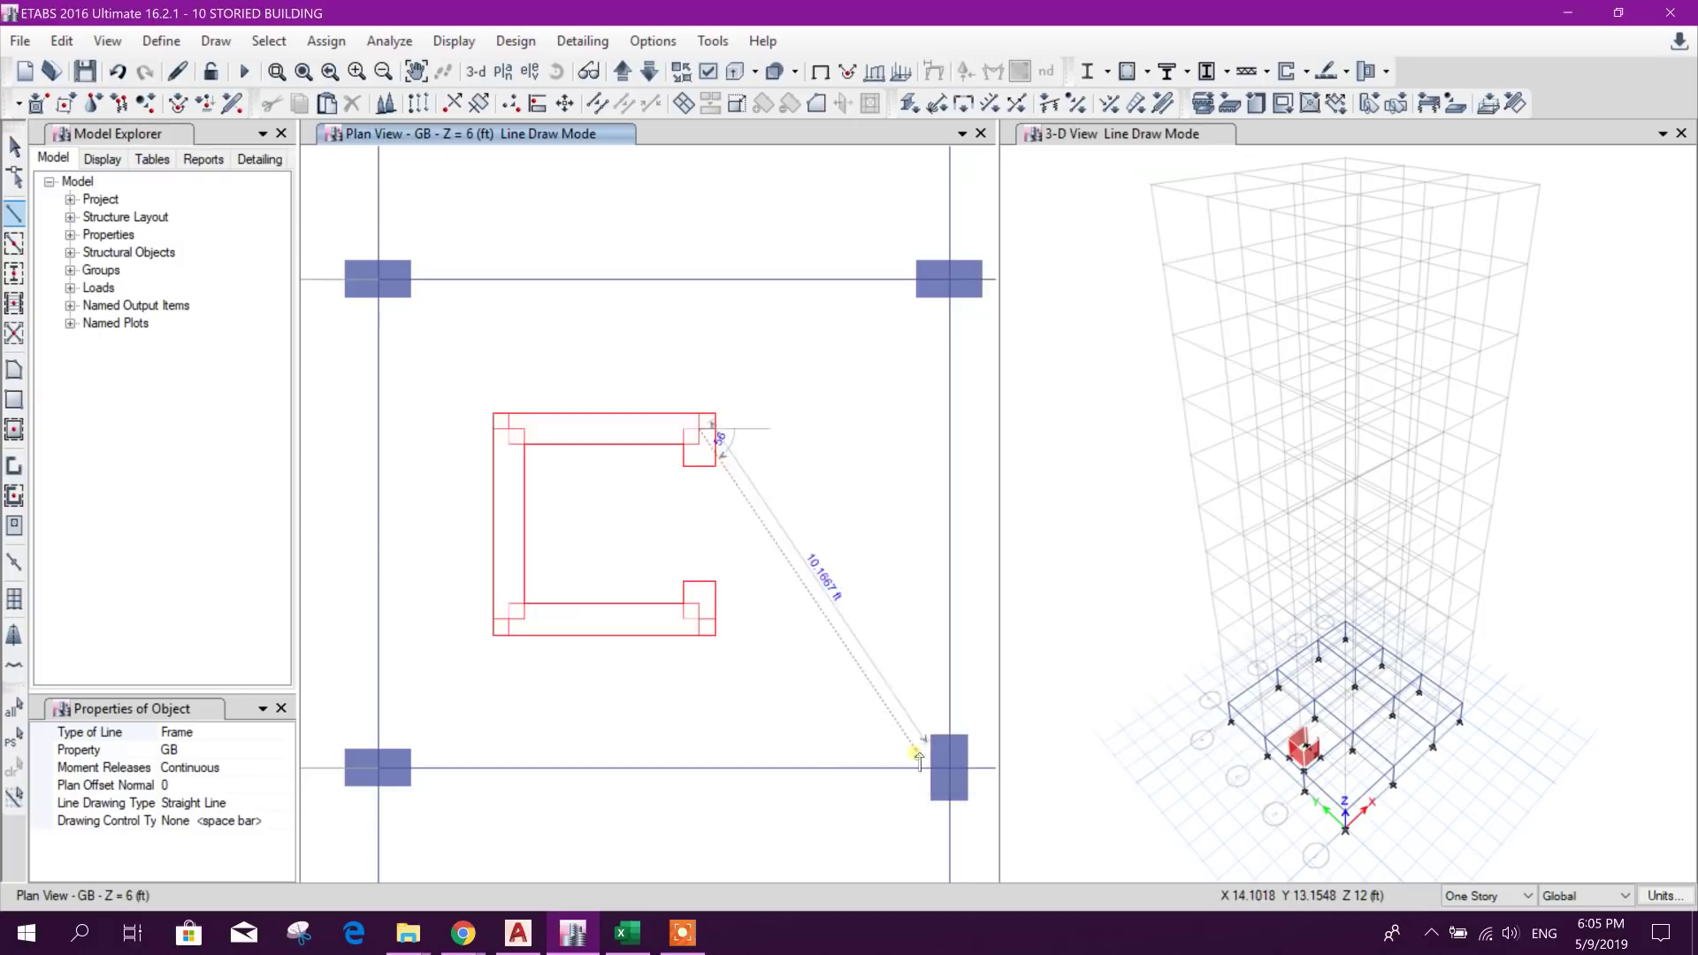
# Step: Draw GB beams from the core's northeast corner up to grid 3 and from its southeast corner down to grid 2
pyautogui.click(698, 275)
pyautogui.press('Escape')
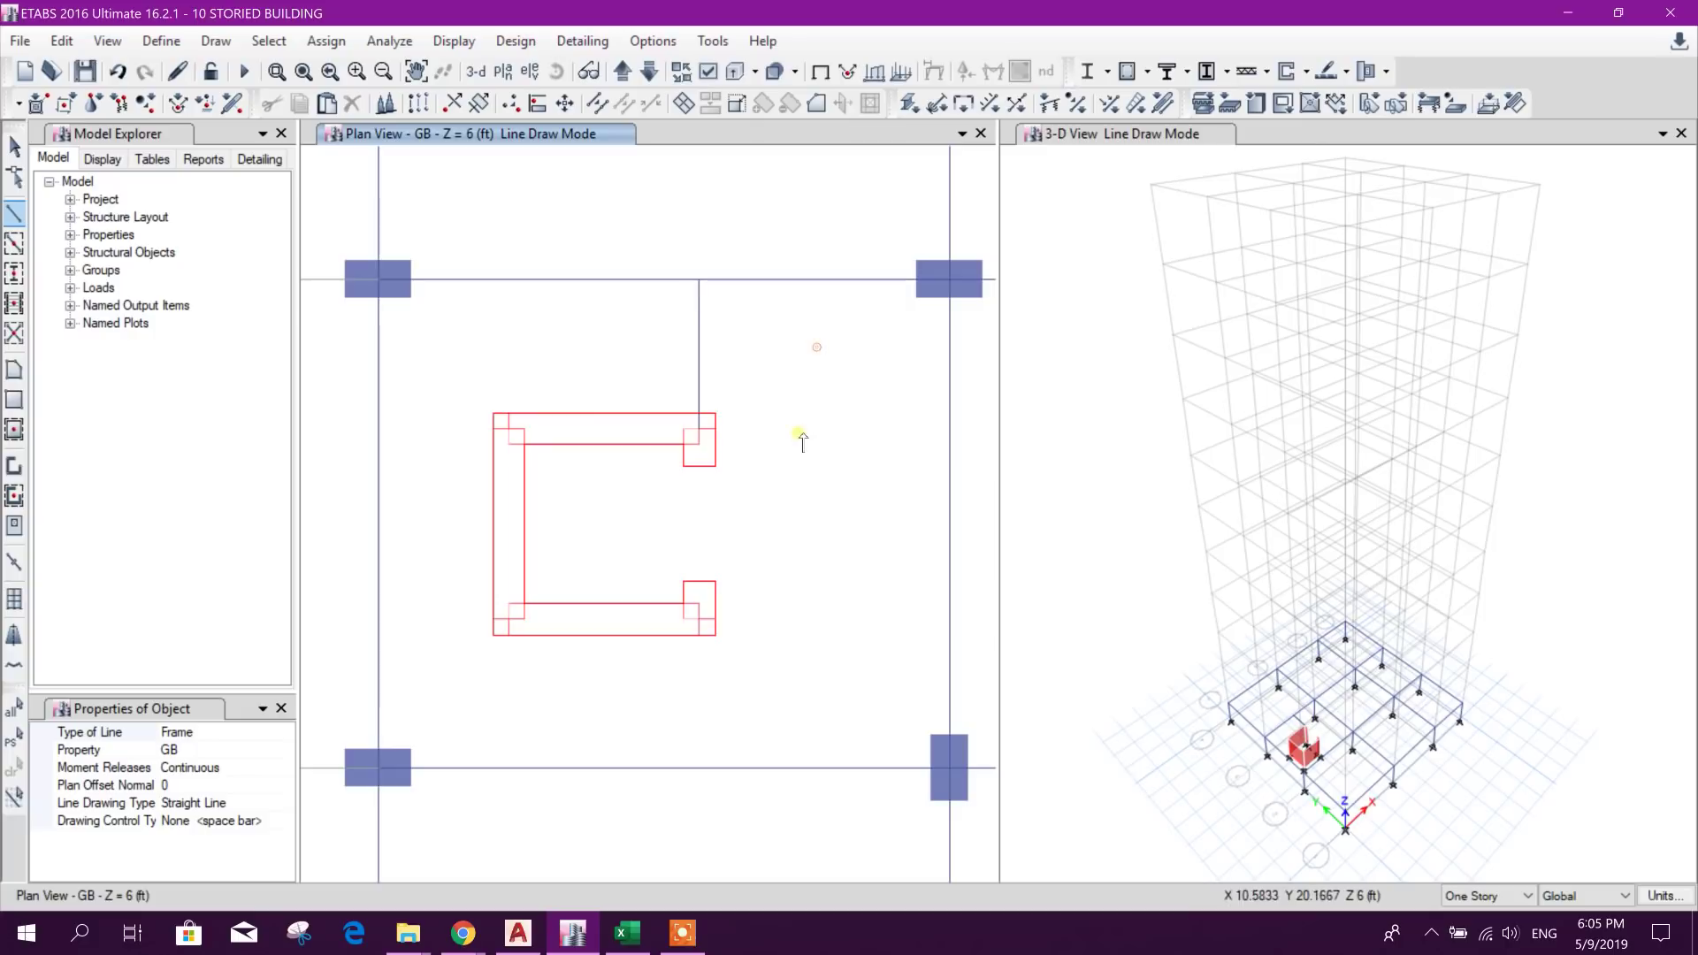
pyautogui.click(705, 621)
pyautogui.click(699, 767)
pyautogui.press('Escape')
# Step: Draw a GB beam across the core's door opening between the ends of the two return walls
pyautogui.click(696, 582)
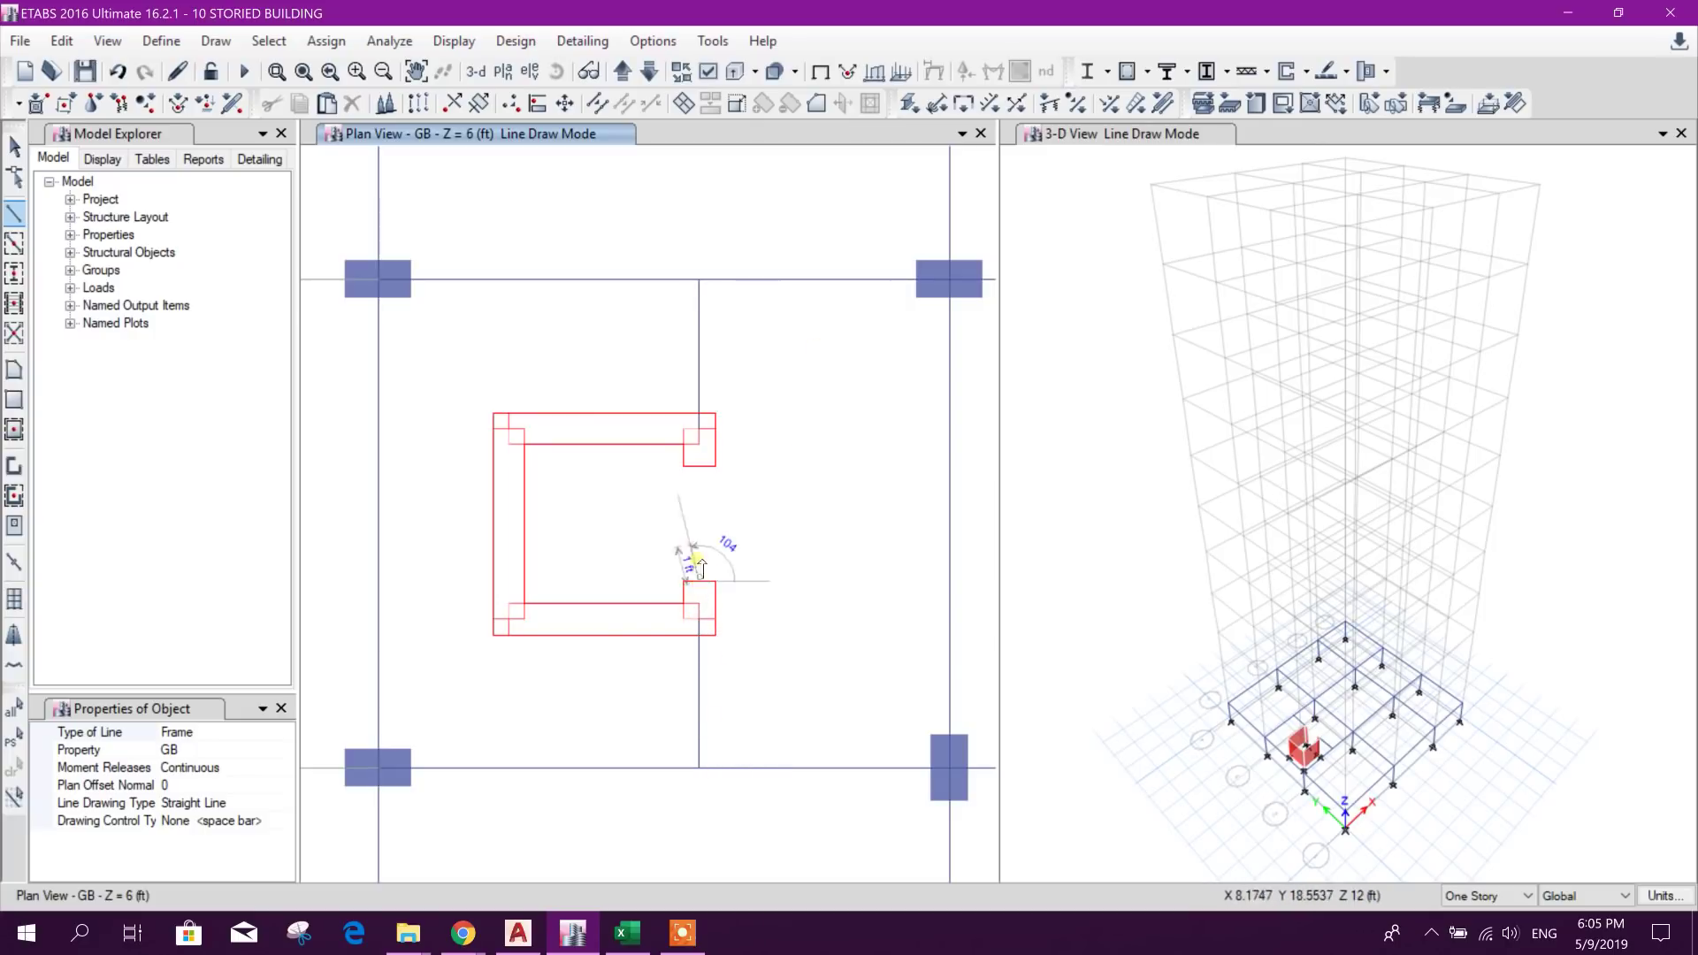
pyautogui.click(699, 466)
pyautogui.press('Escape')
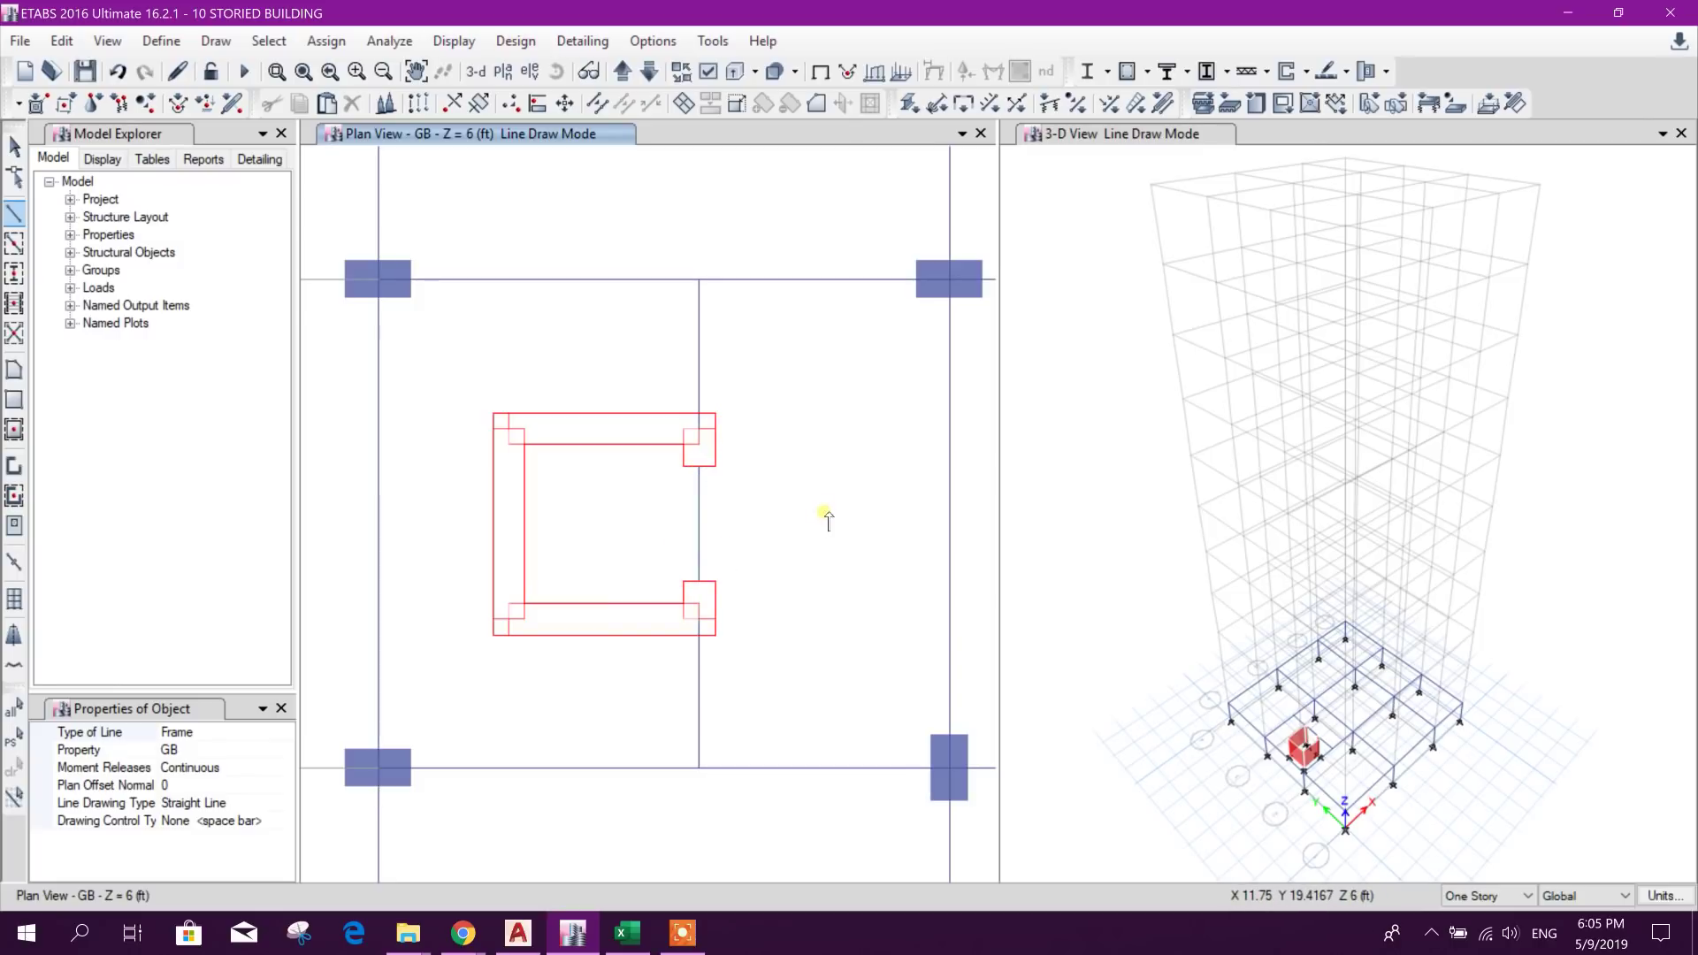
# Step: End the line drawing and examine the complete grade beam layout on story GB and the plan of story 1F
pyautogui.press('Escape')
pyautogui.scroll(6, 1266, 713)
pyautogui.scroll(-1, 1266, 651)
pyautogui.scroll(-3, 1266, 658)
pyautogui.moveTo(905, 571); pyautogui.dragTo(804, 565, button='middle')
pyautogui.scroll(-4, 801, 562)
pyautogui.moveTo(929, 637)
pyautogui.mouseDown(button='middle')
pyautogui.moveTo(768, 622)
pyautogui.moveTo(814, 686)
pyautogui.moveTo(846, 599)
pyautogui.mouseUp(button='middle')
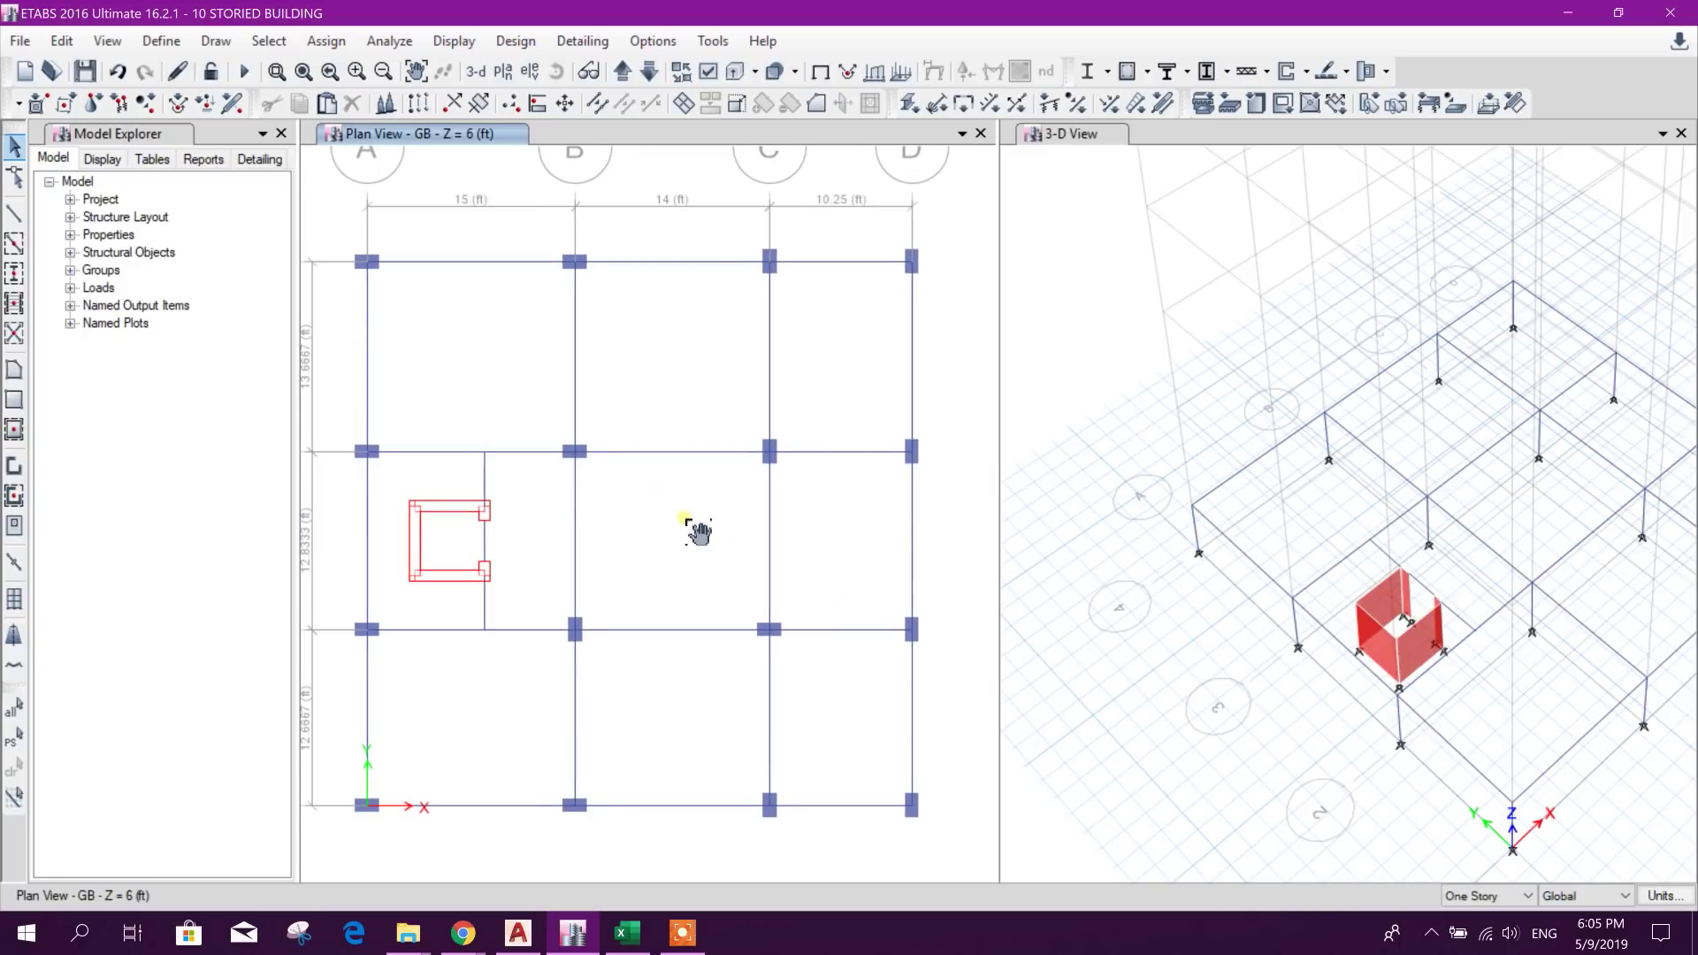
pyautogui.moveTo(699, 531); pyautogui.dragTo(724, 463, button='middle')
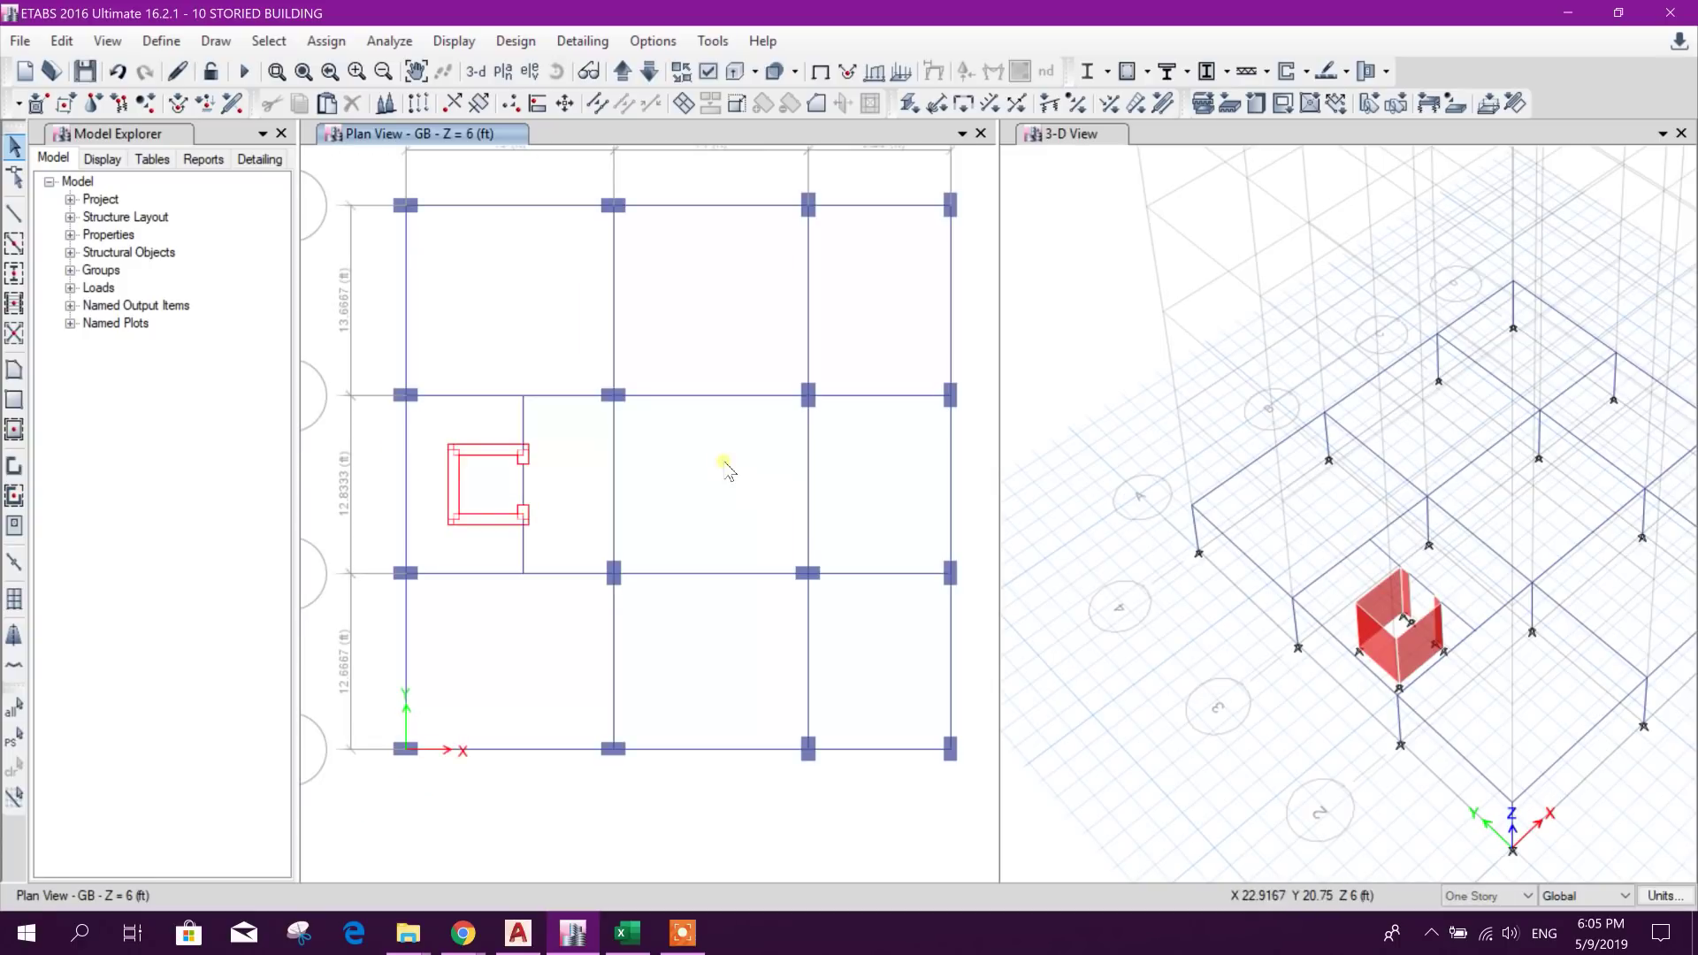
pyautogui.click(623, 71)
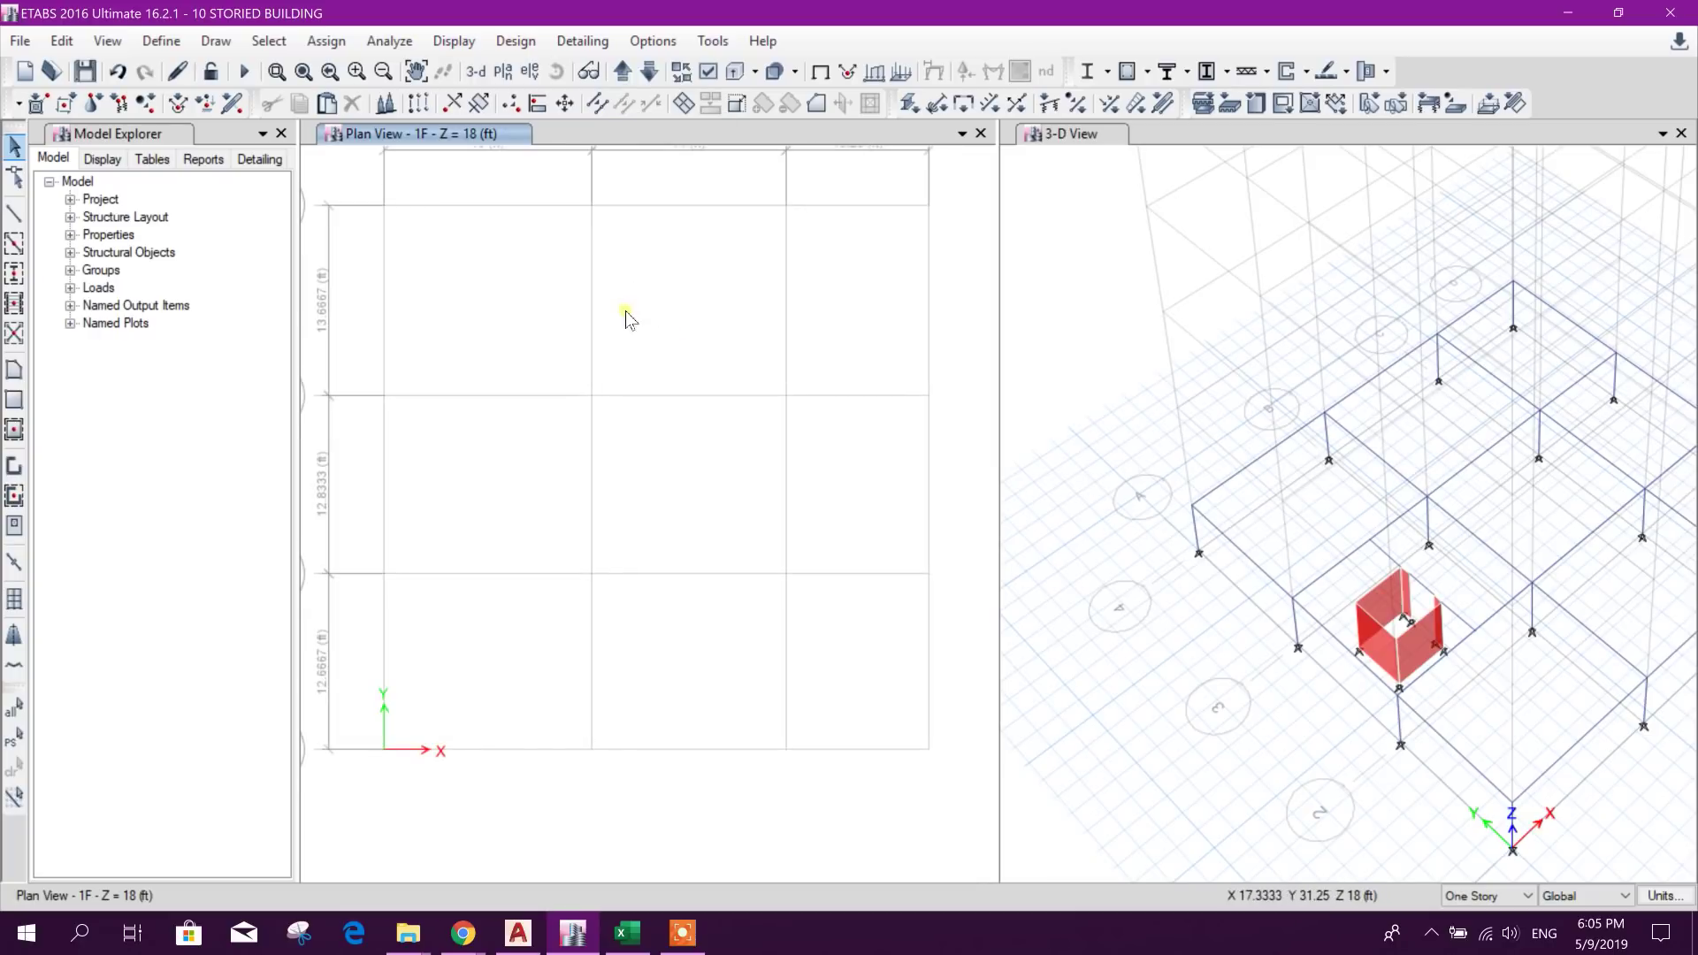
pyautogui.click(648, 71)
# Step: Replicate everything on the GB plan, including columns, beams and lift core walls, to story 1F
pyautogui.scroll(-4, 487, 395)
pyautogui.moveTo(416, 297); pyautogui.dragTo(803, 591)
pyautogui.hotkey('ctrl', 'r')
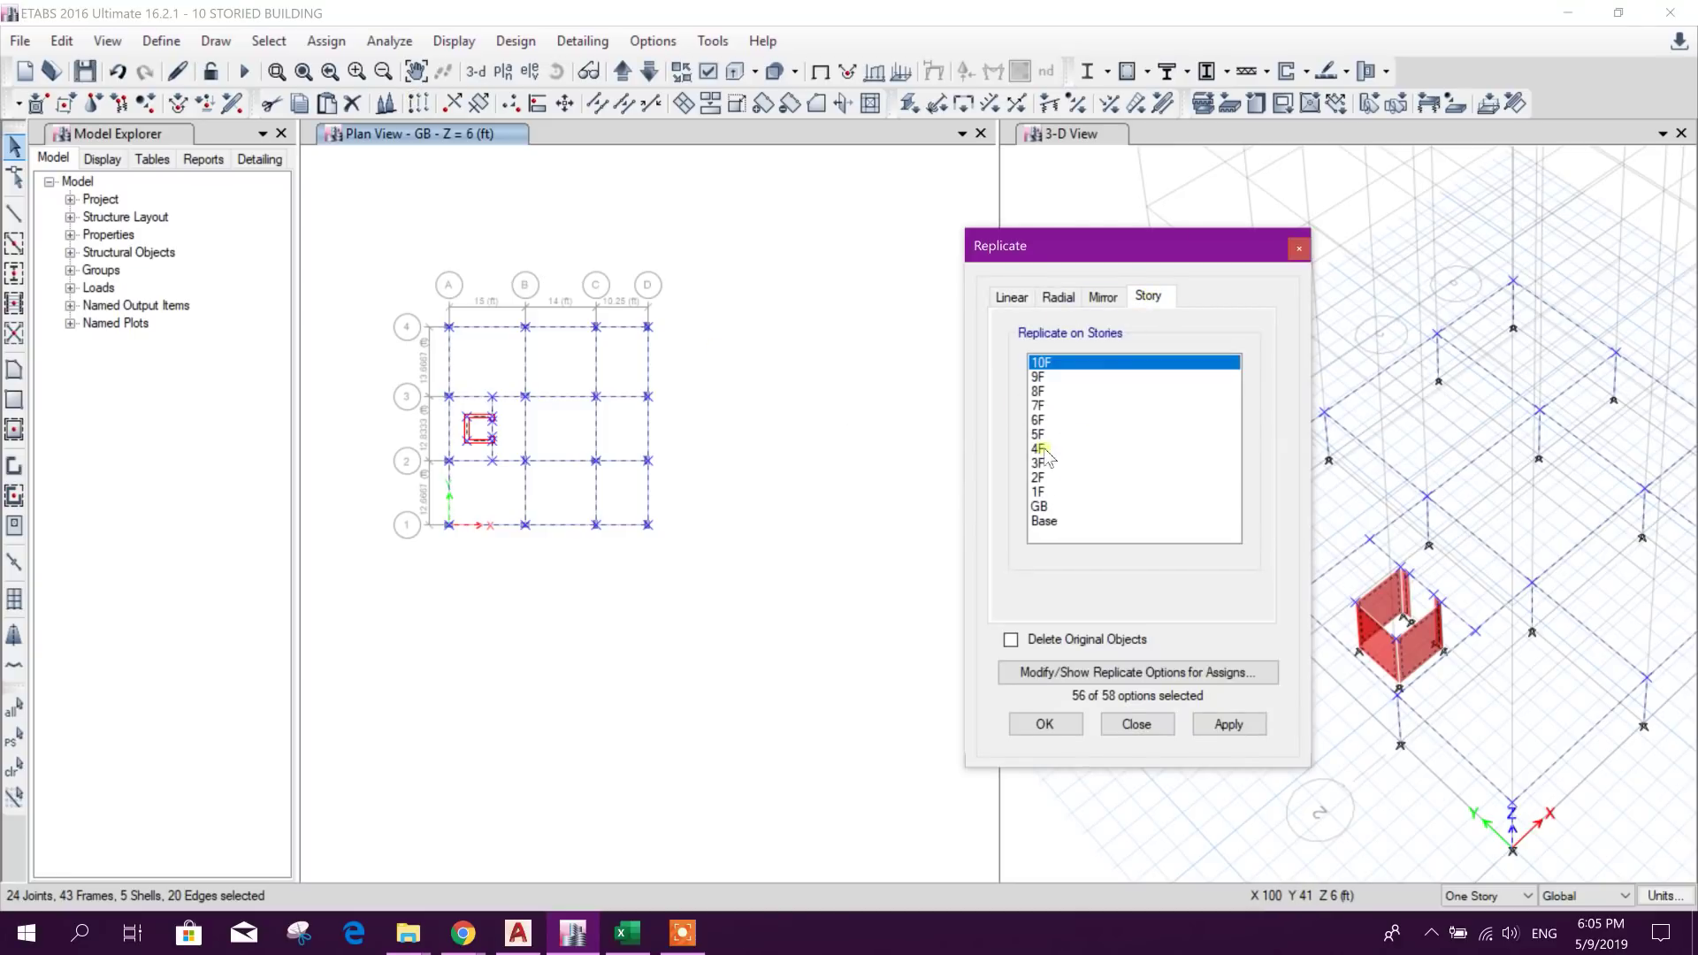
pyautogui.click(1044, 492)
pyautogui.click(1229, 725)
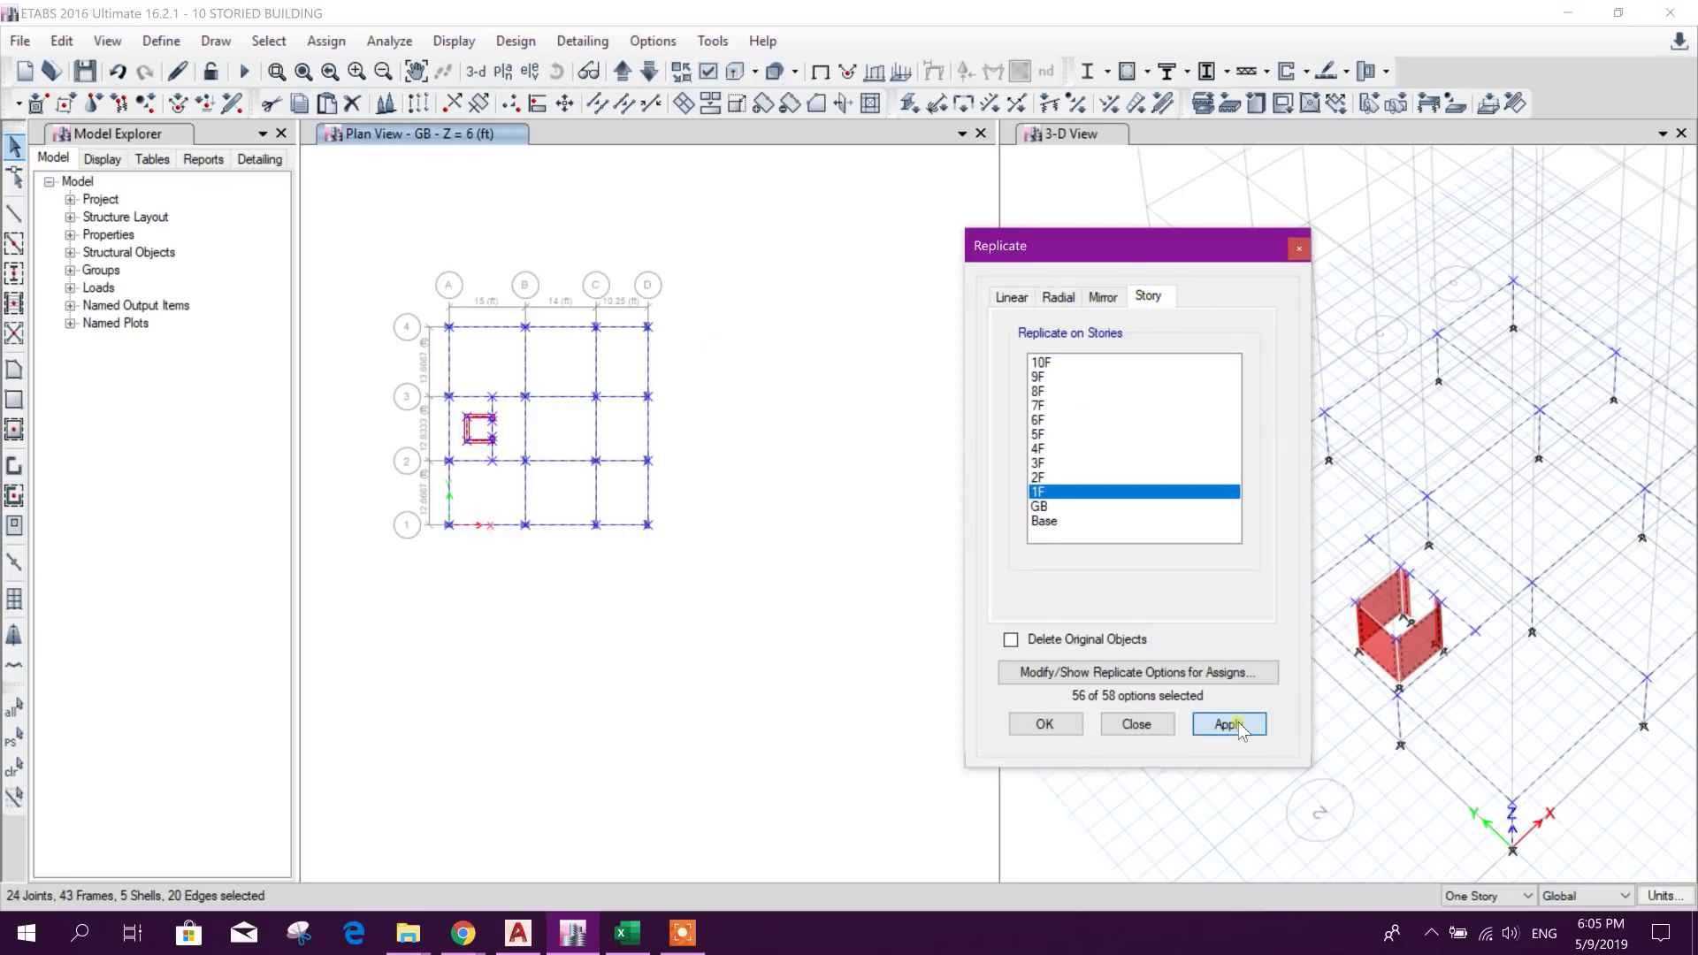
pyautogui.click(1136, 725)
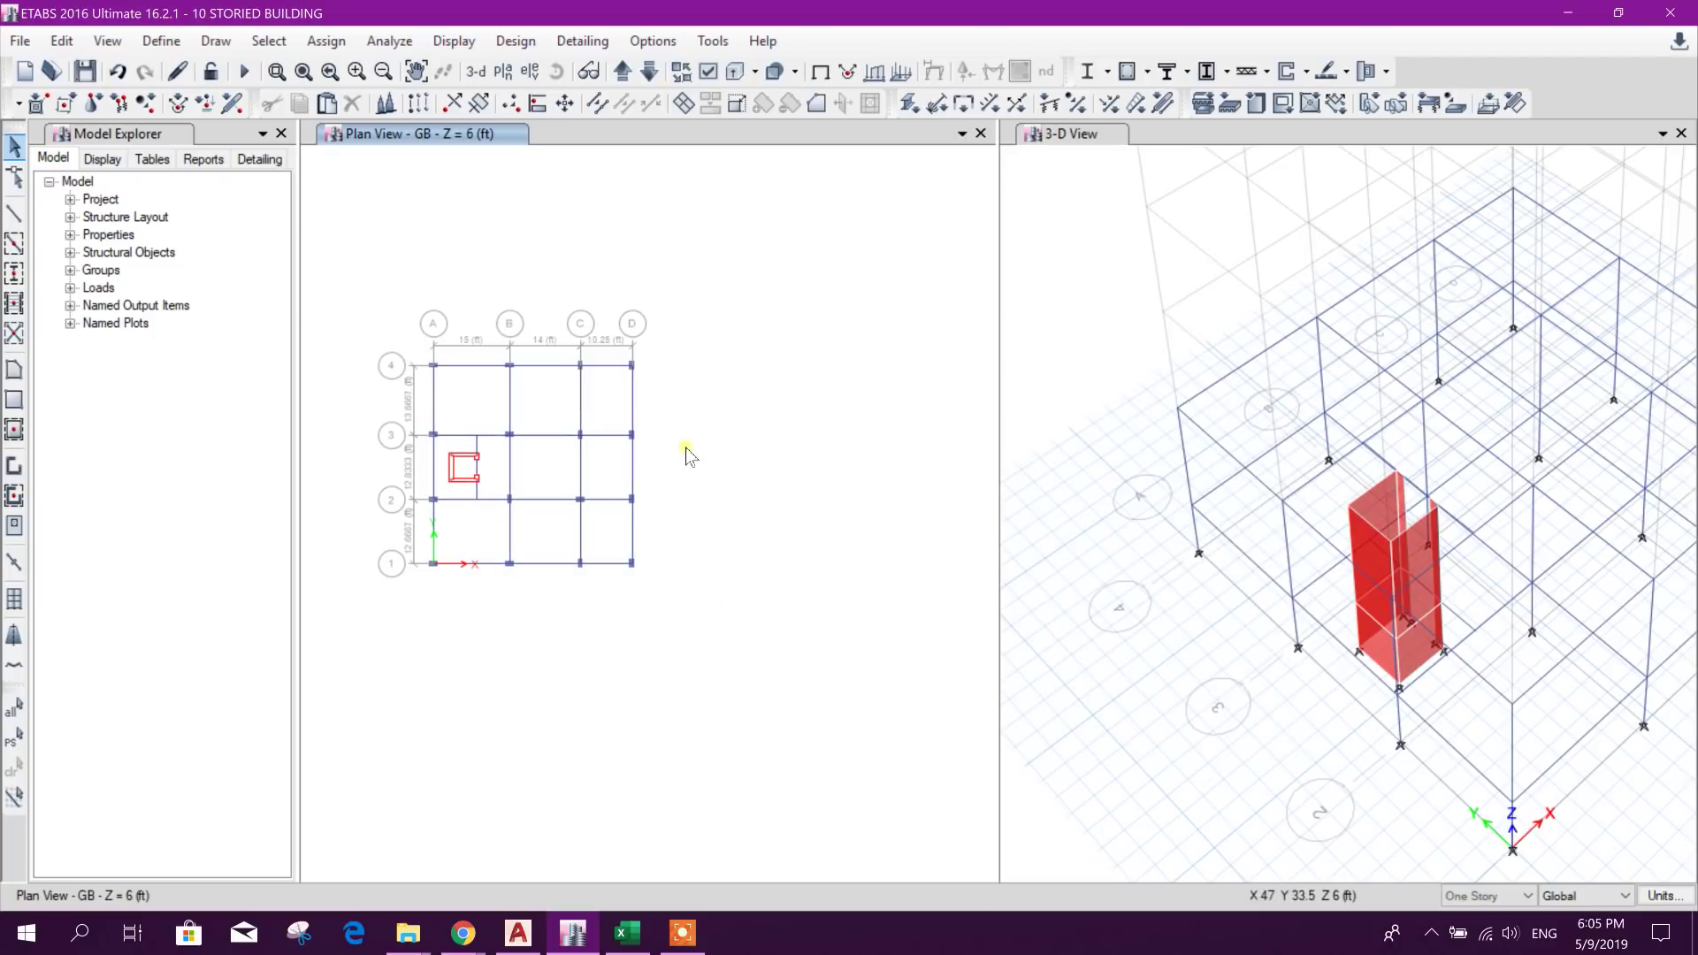
# Step: On story 1F, select all joints and beams lying in the XY plane by coordinate specification
pyautogui.click(622, 71)
pyautogui.scroll(2, 561, 454)
pyautogui.scroll(-2, 625, 482)
pyautogui.scroll(3, 636, 495)
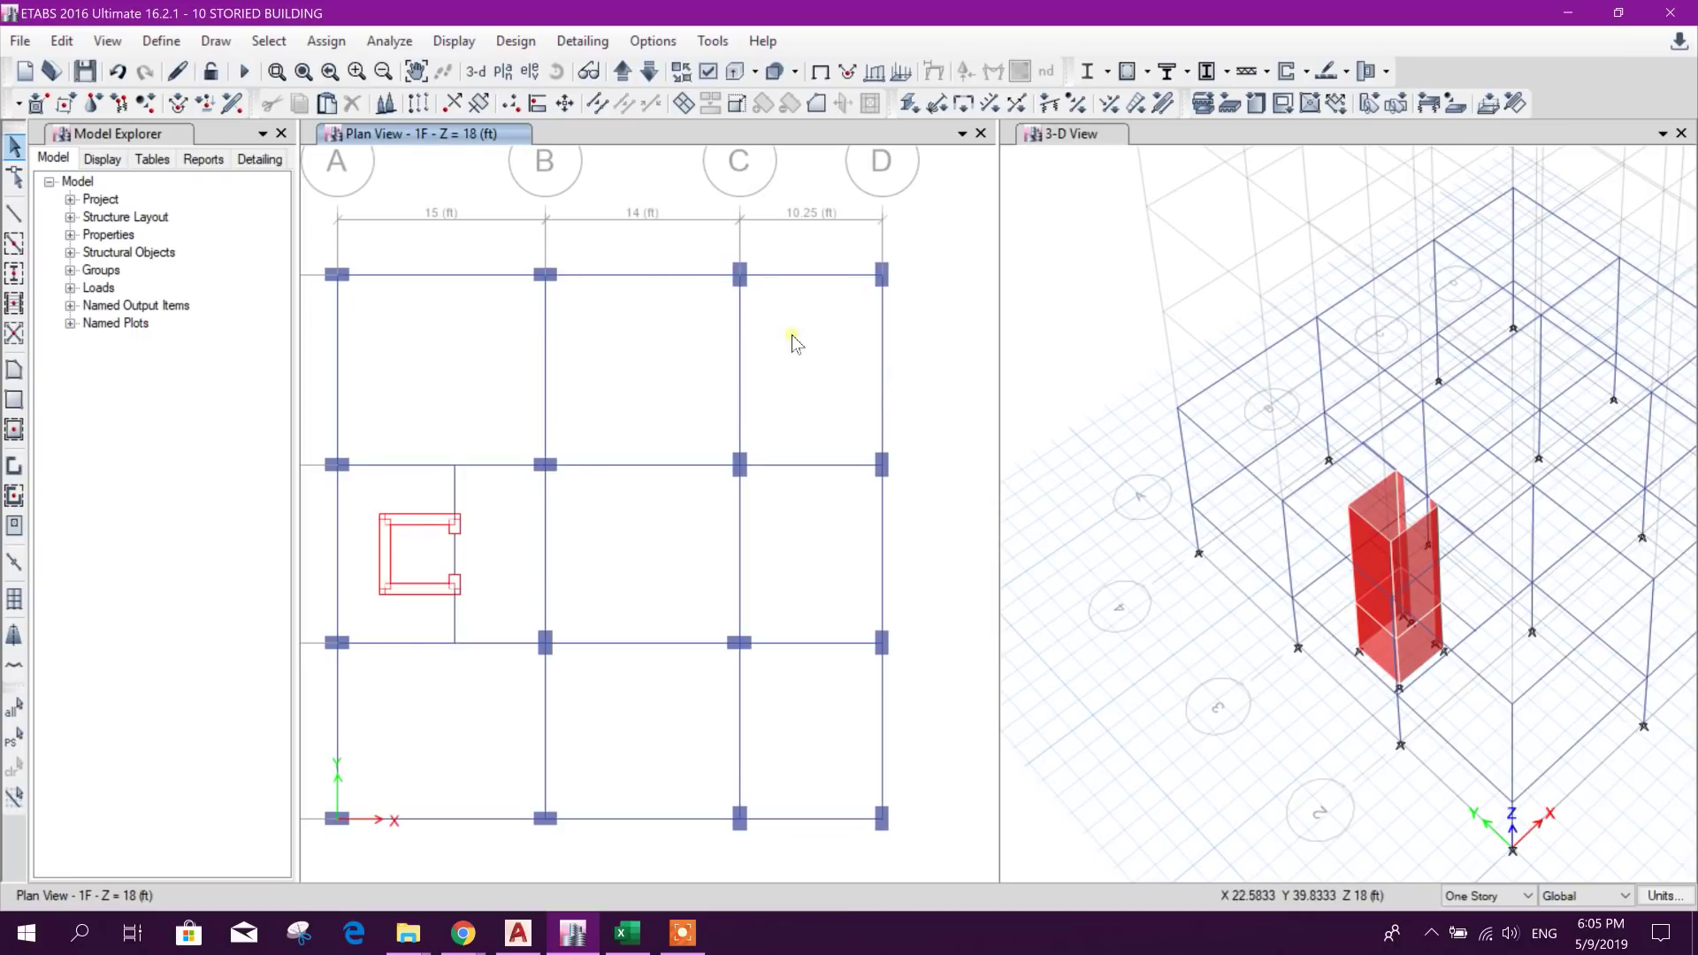
pyautogui.click(268, 40)
pyautogui.moveTo(333, 69)
pyautogui.moveTo(699, 196)
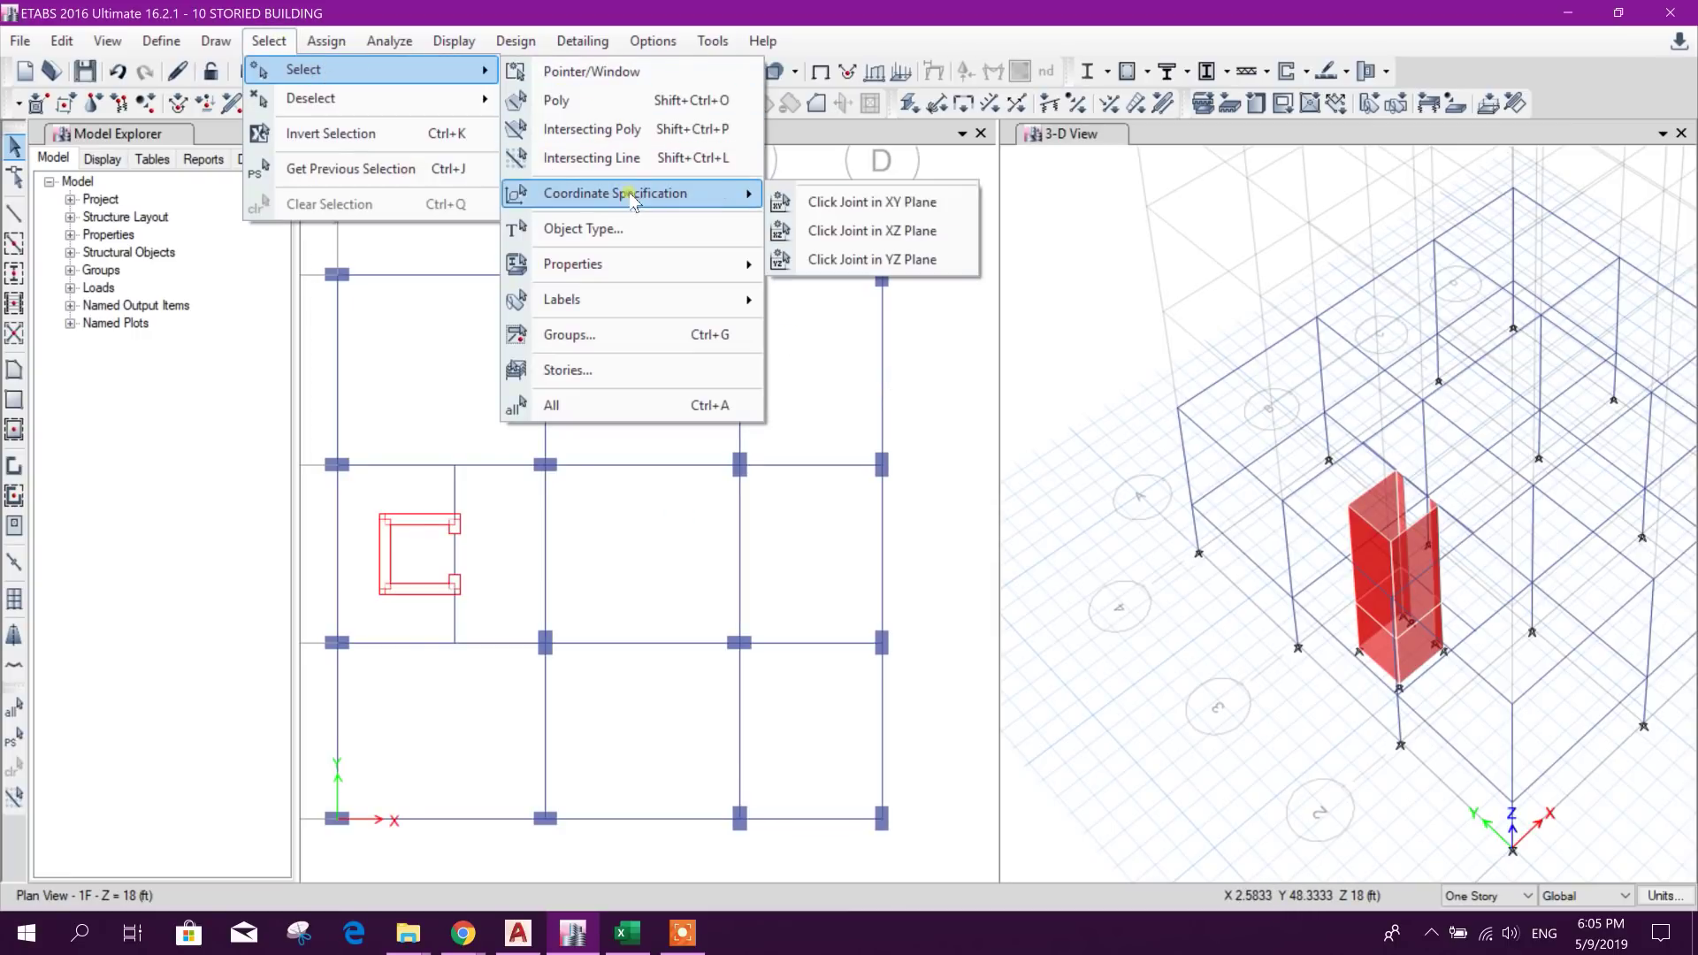
pyautogui.click(919, 210)
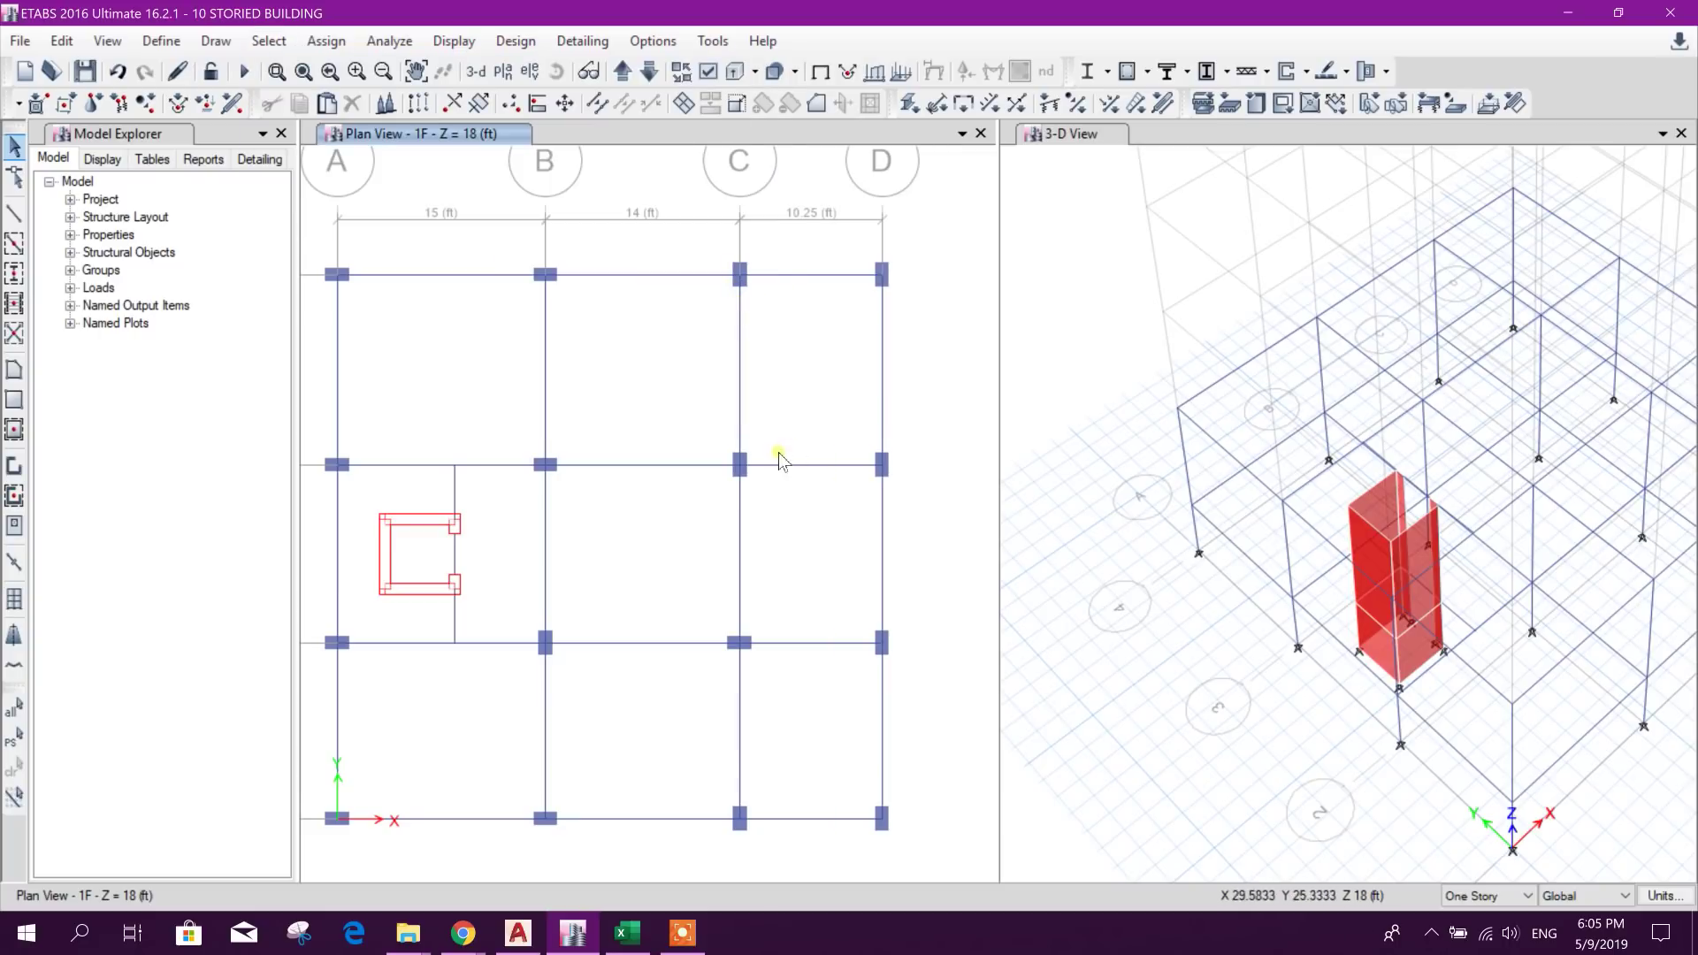
pyautogui.click(454, 522)
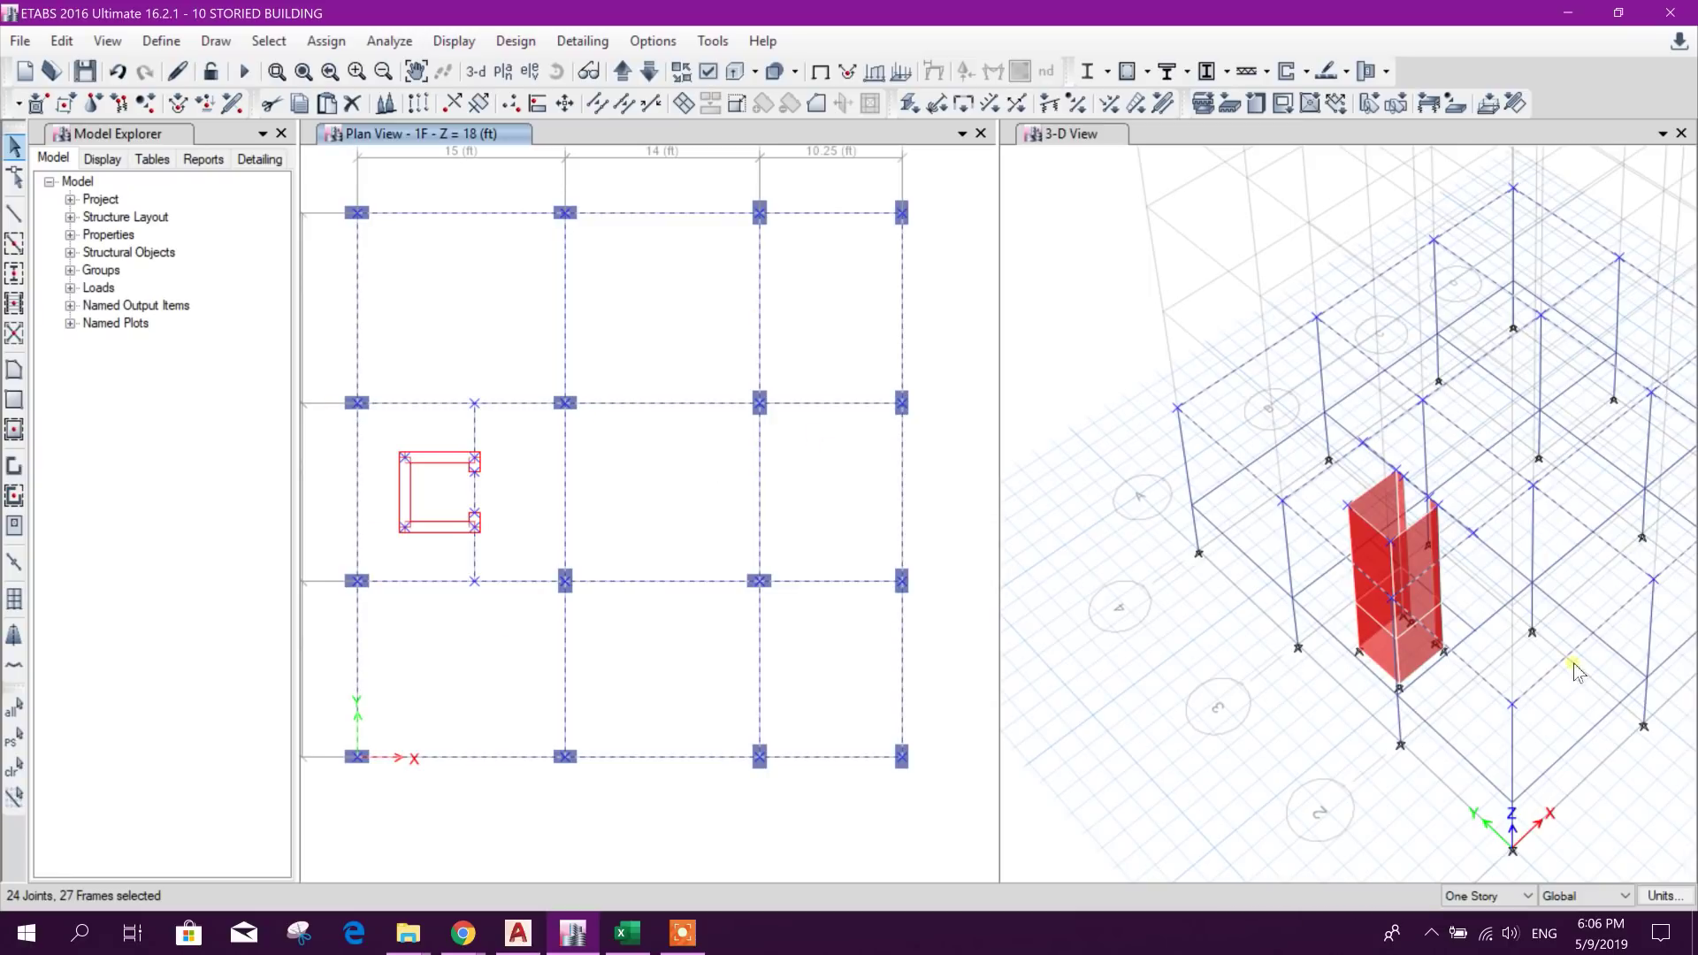
# Step: Assign the F BEAM frame section to the selected 1F beams
pyautogui.moveTo(1581, 689); pyautogui.dragTo(1467, 703, button='middle')
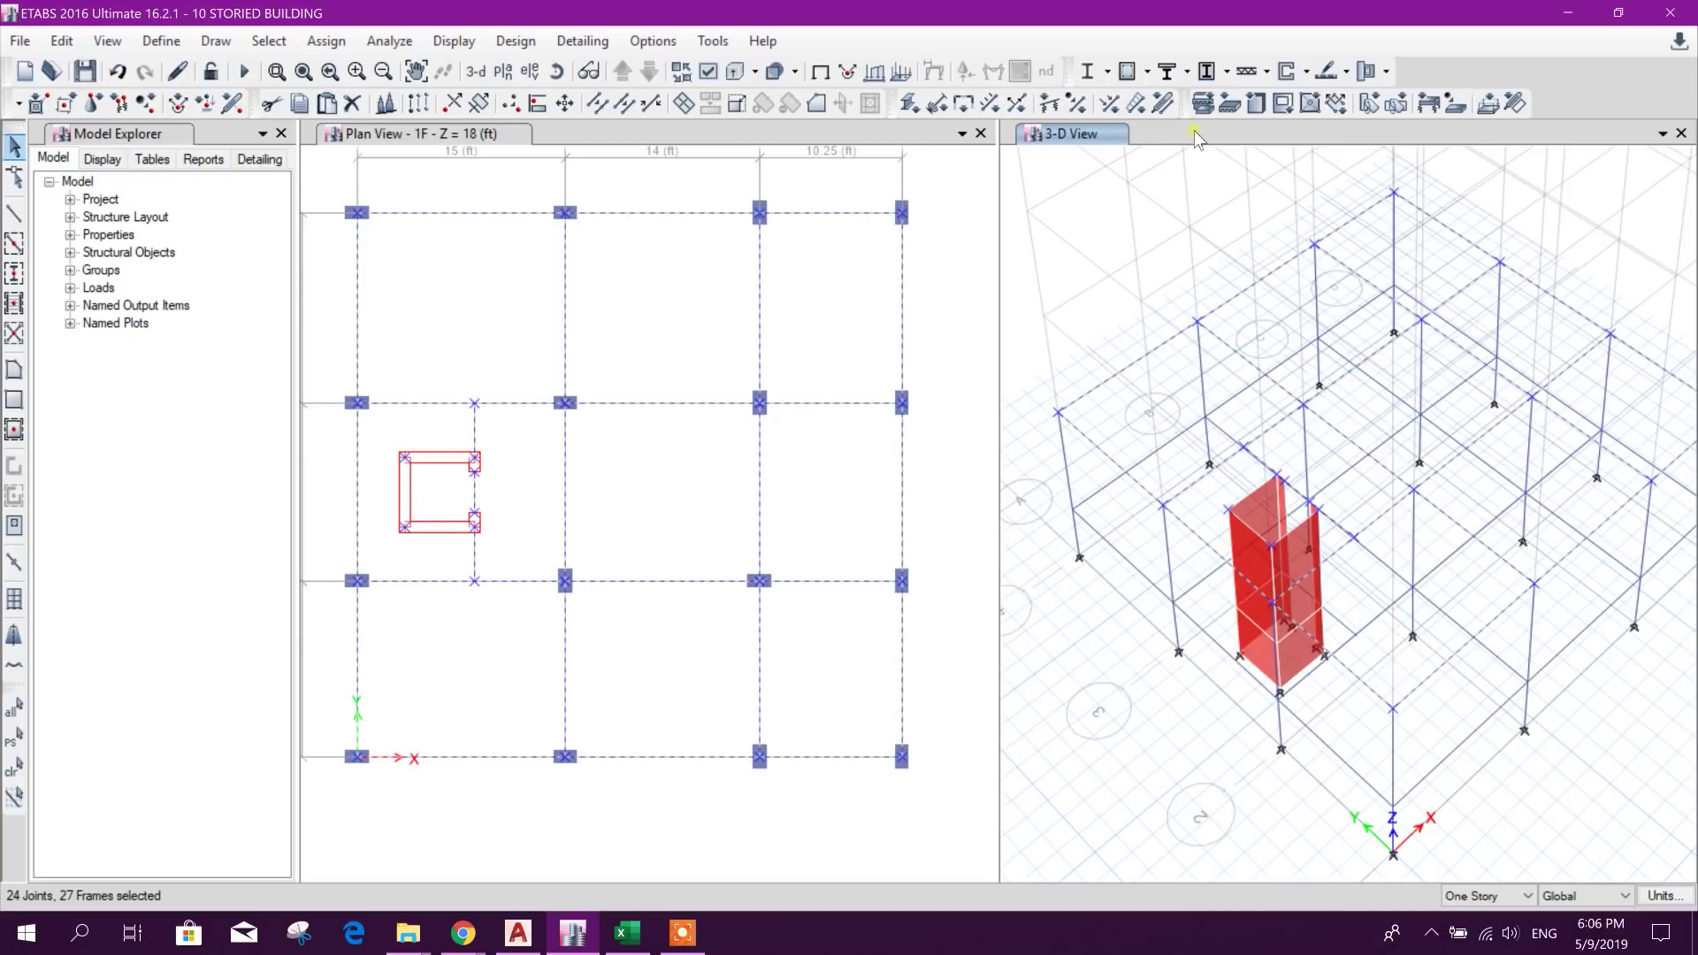
pyautogui.click(909, 103)
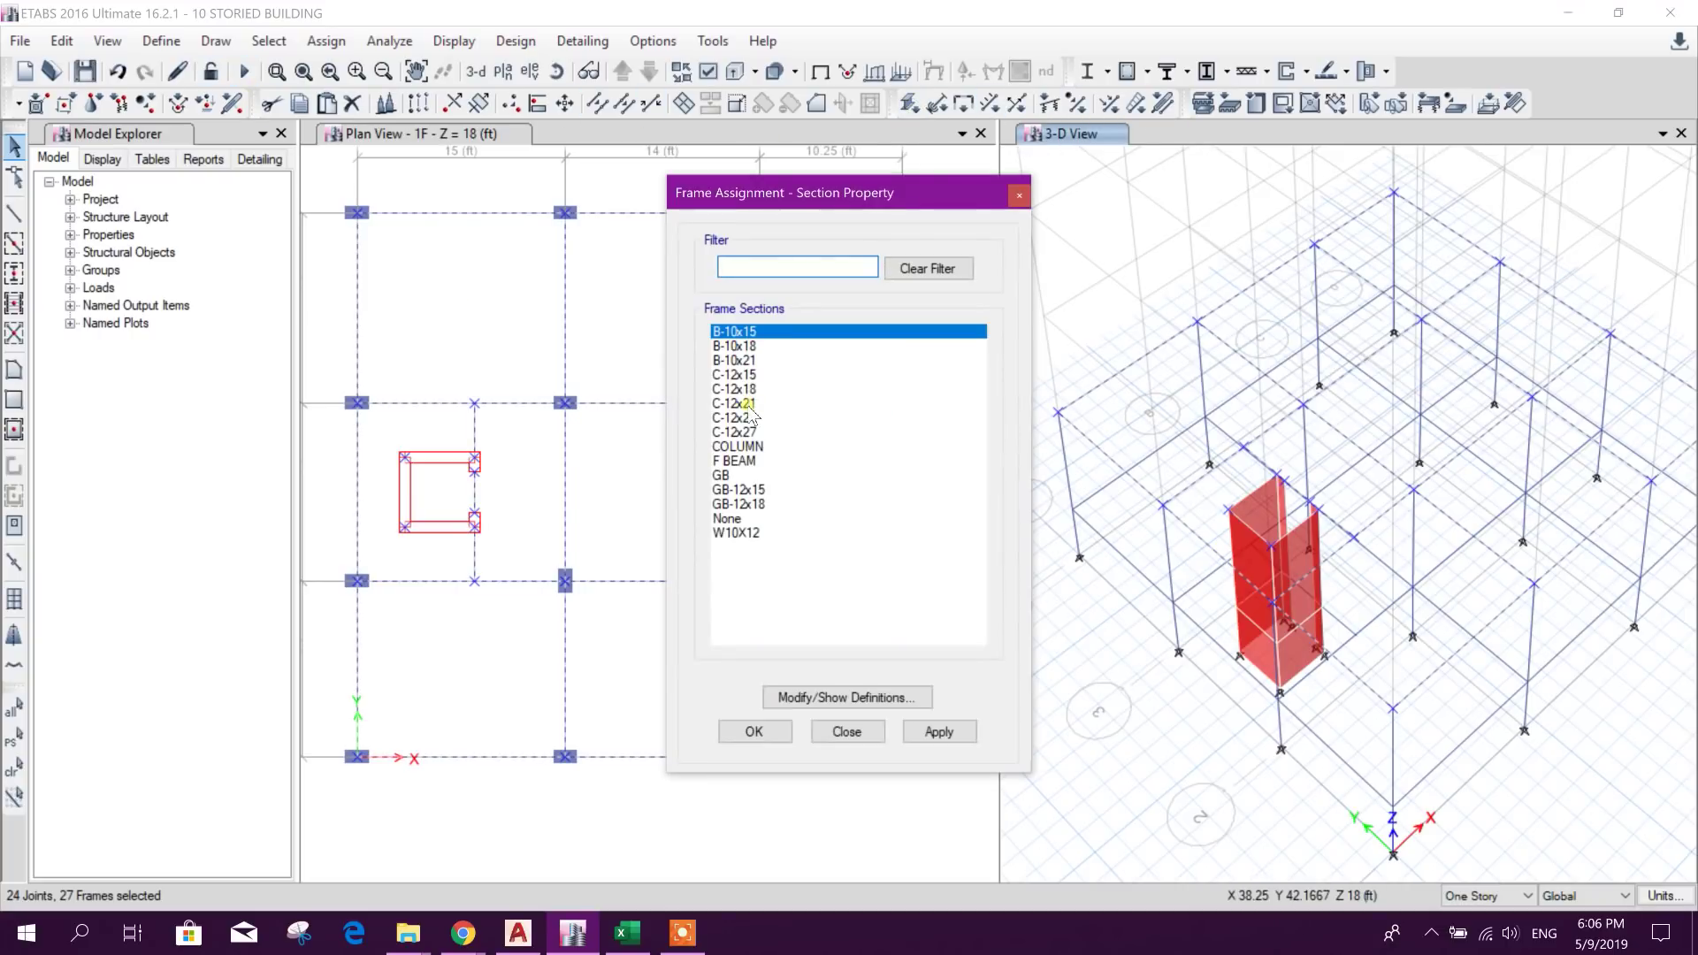
pyautogui.click(738, 461)
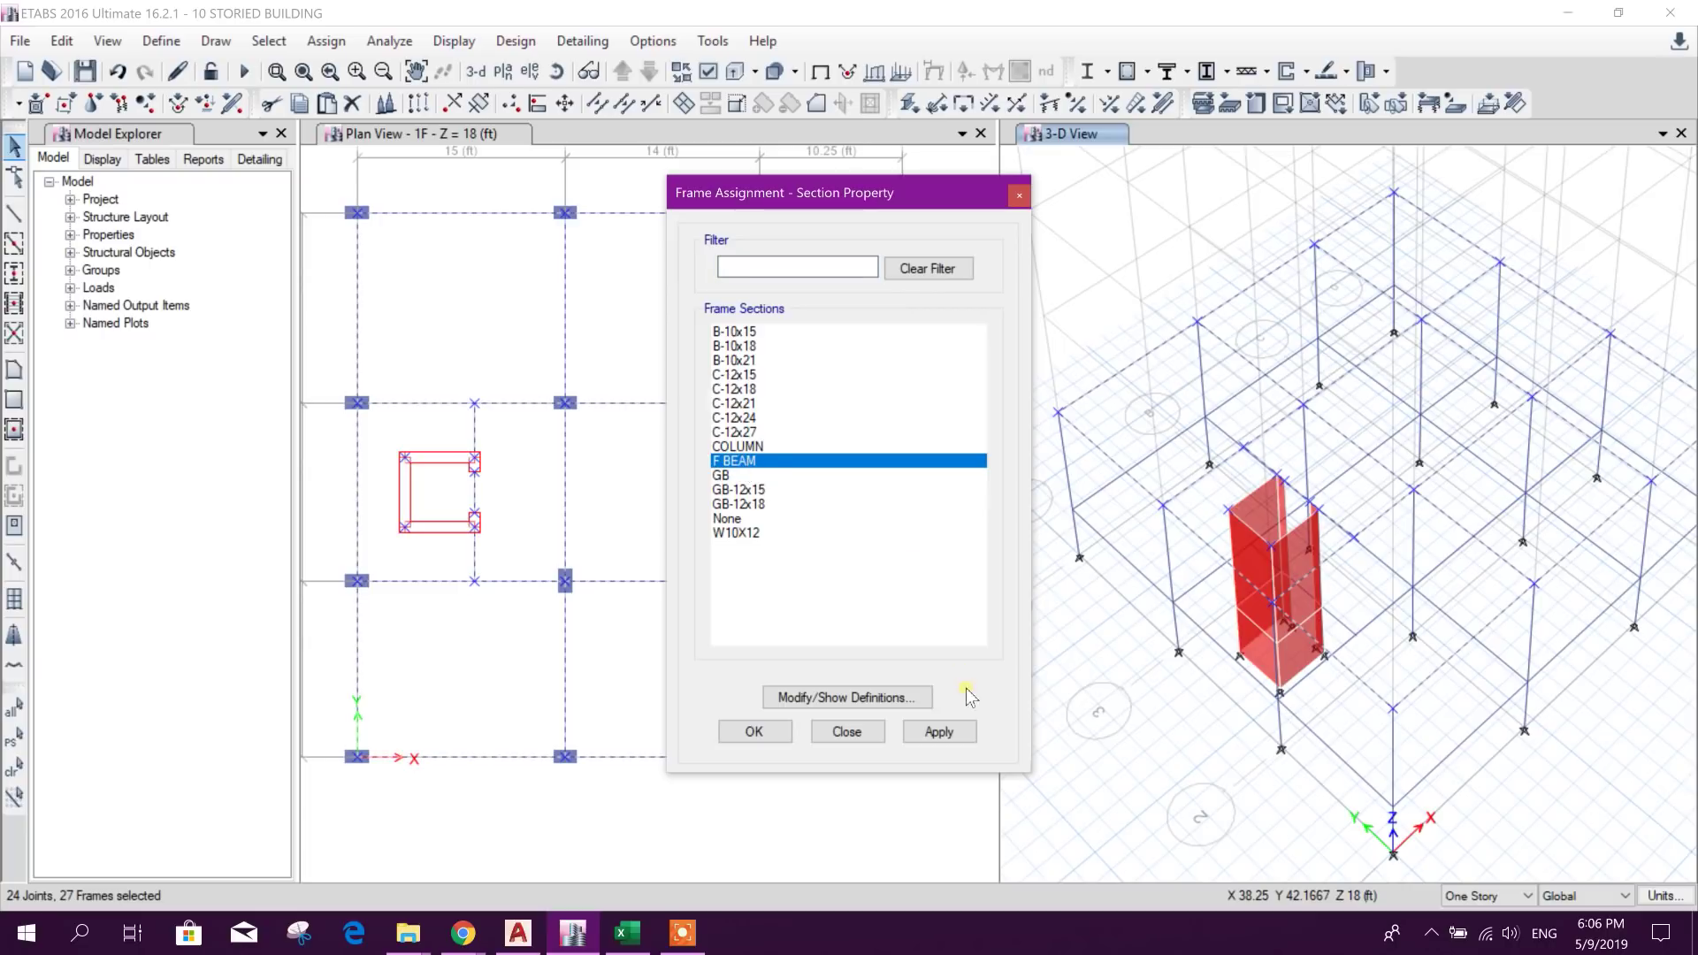
pyautogui.click(959, 736)
pyautogui.click(846, 732)
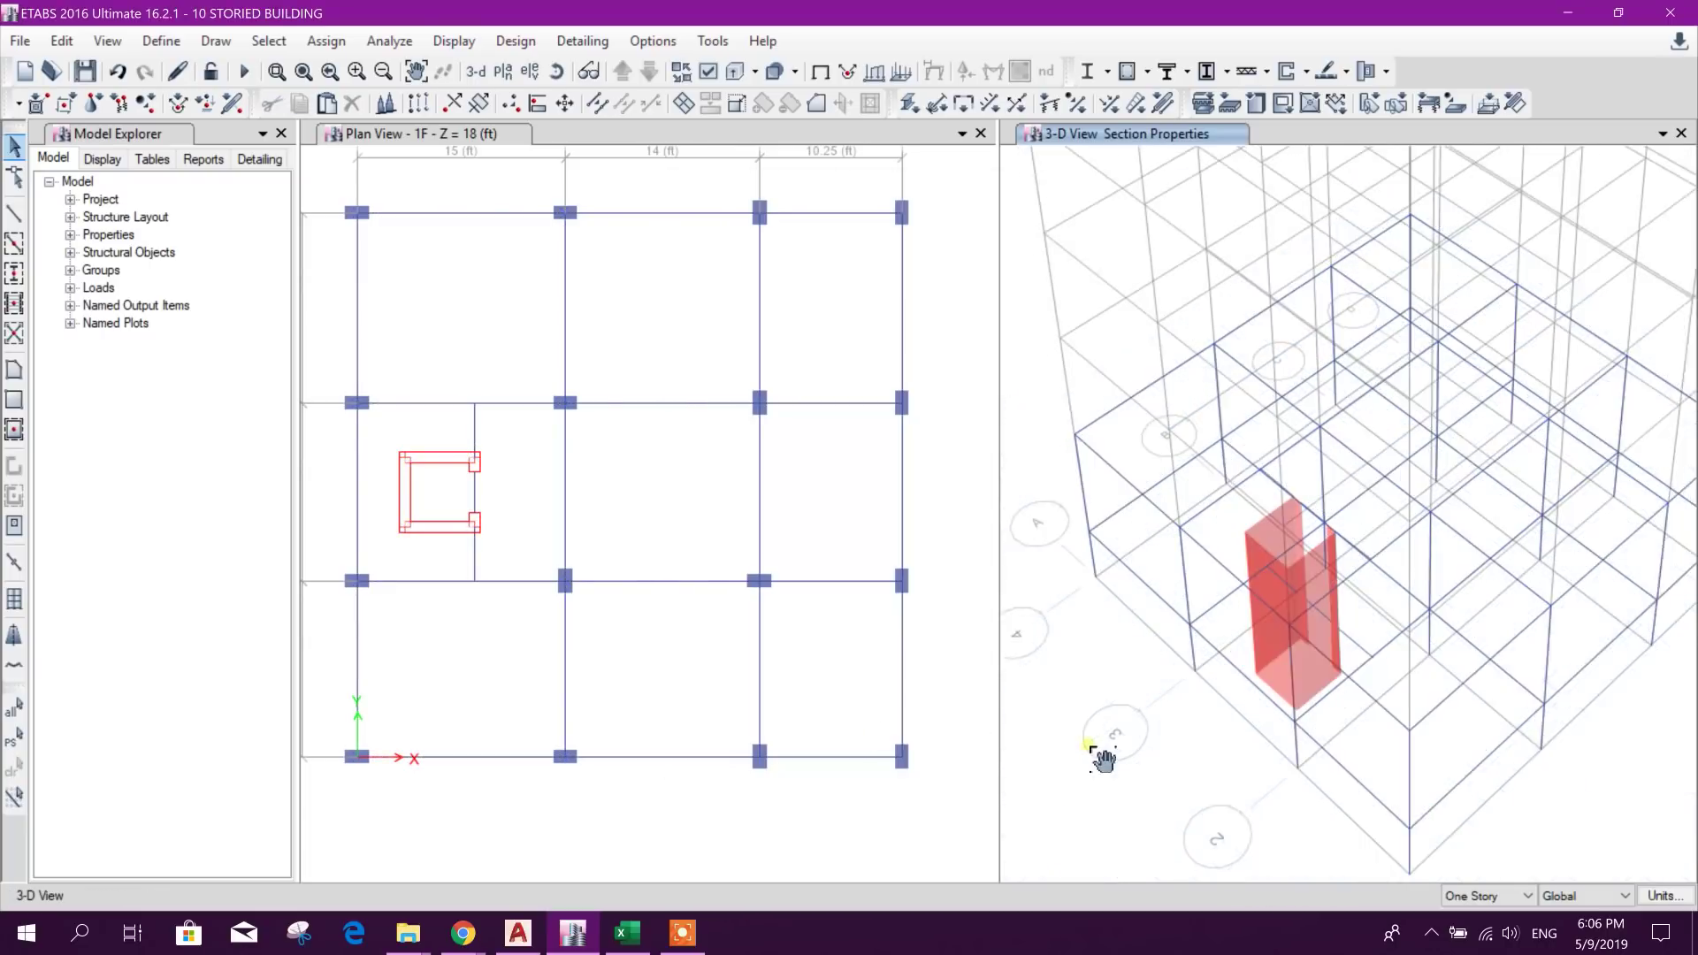
pyautogui.click(522, 496)
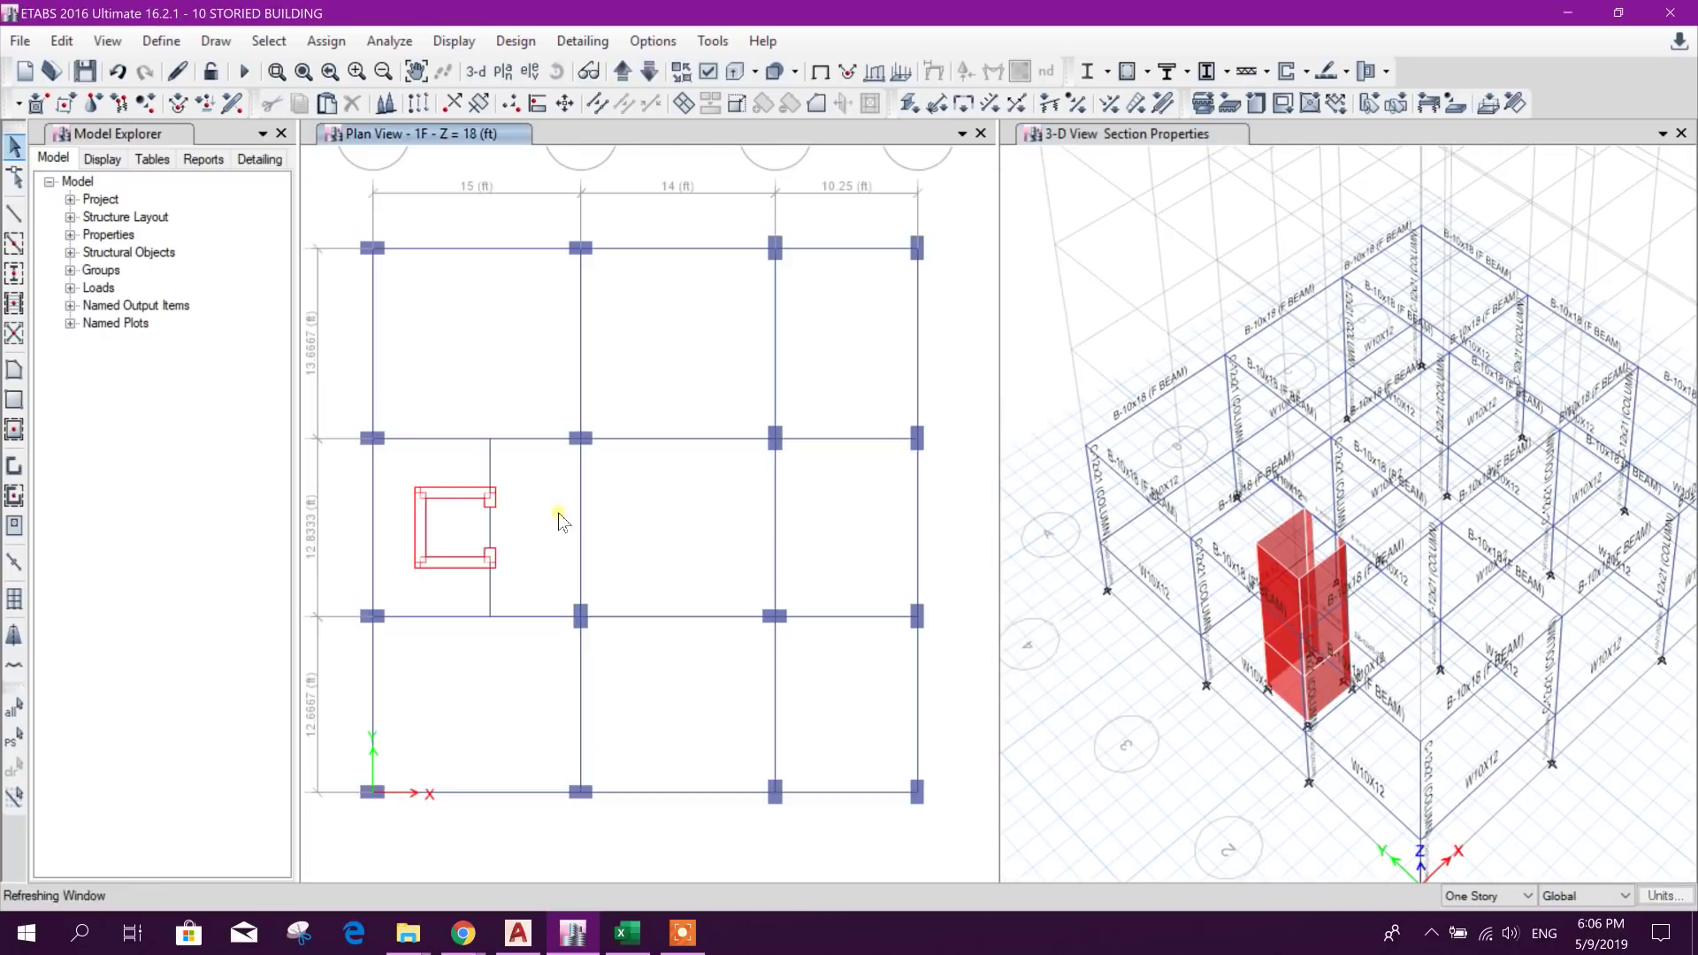
pyautogui.moveTo(684, 541)
pyautogui.mouseDown(button='middle')
pyautogui.moveTo(686, 476)
pyautogui.moveTo(675, 527)
pyautogui.mouseUp(button='middle')
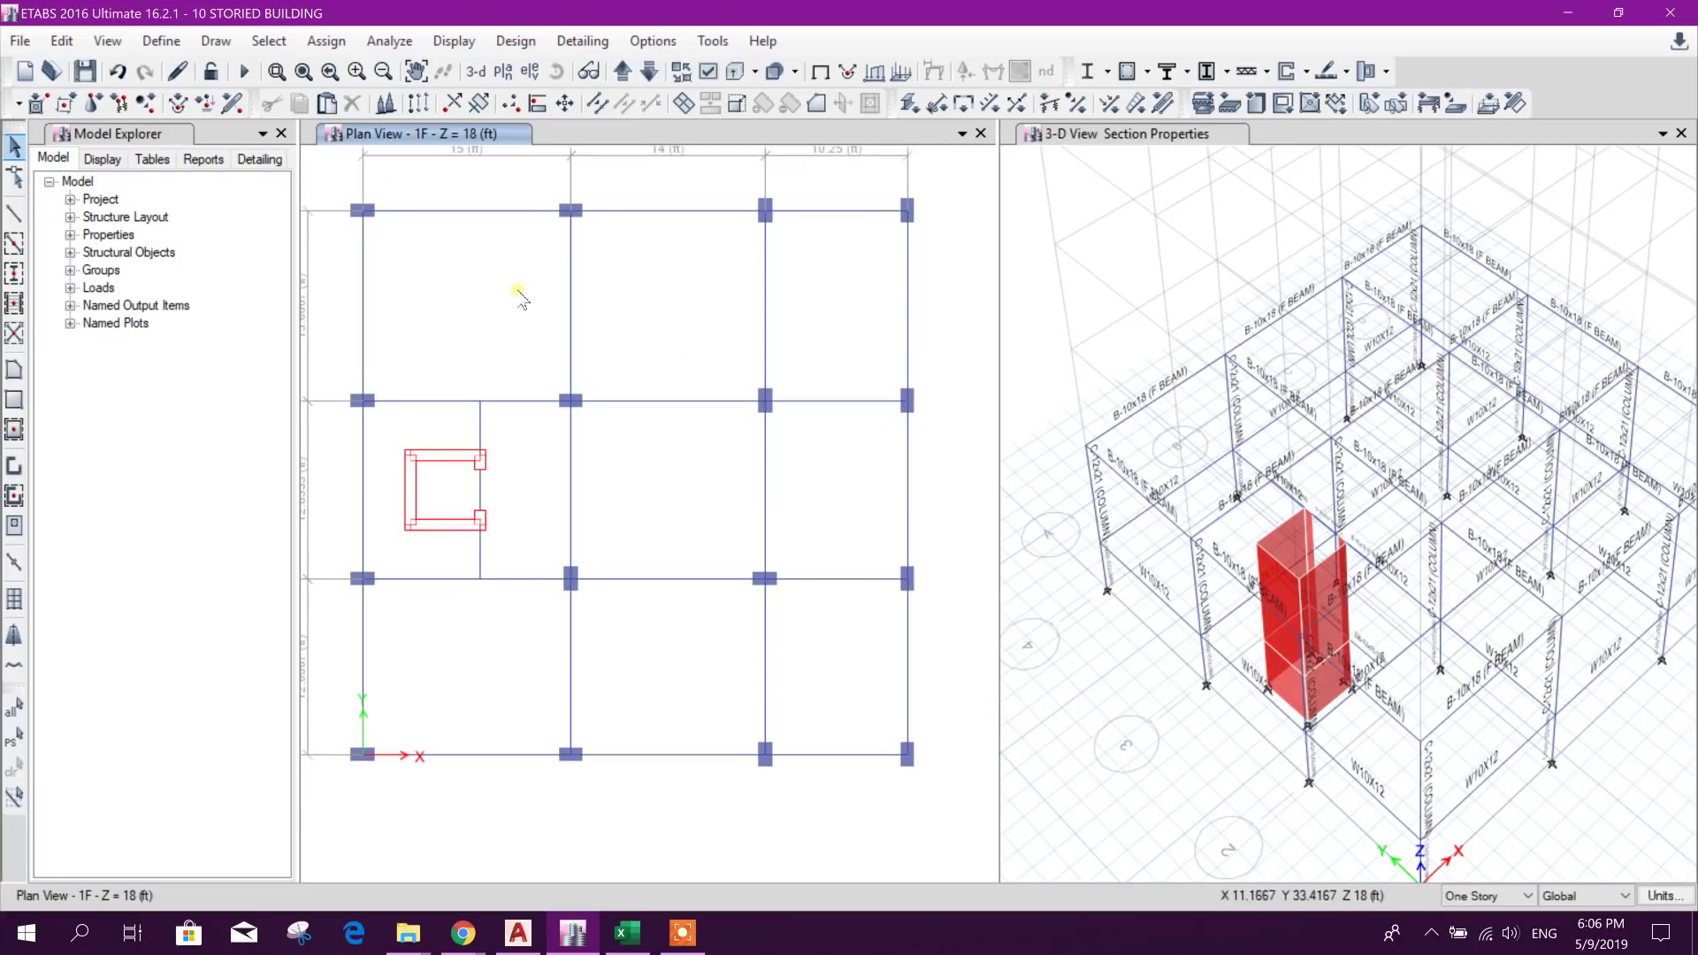
pyautogui.moveTo(627, 322); pyautogui.dragTo(623, 357, button='middle')
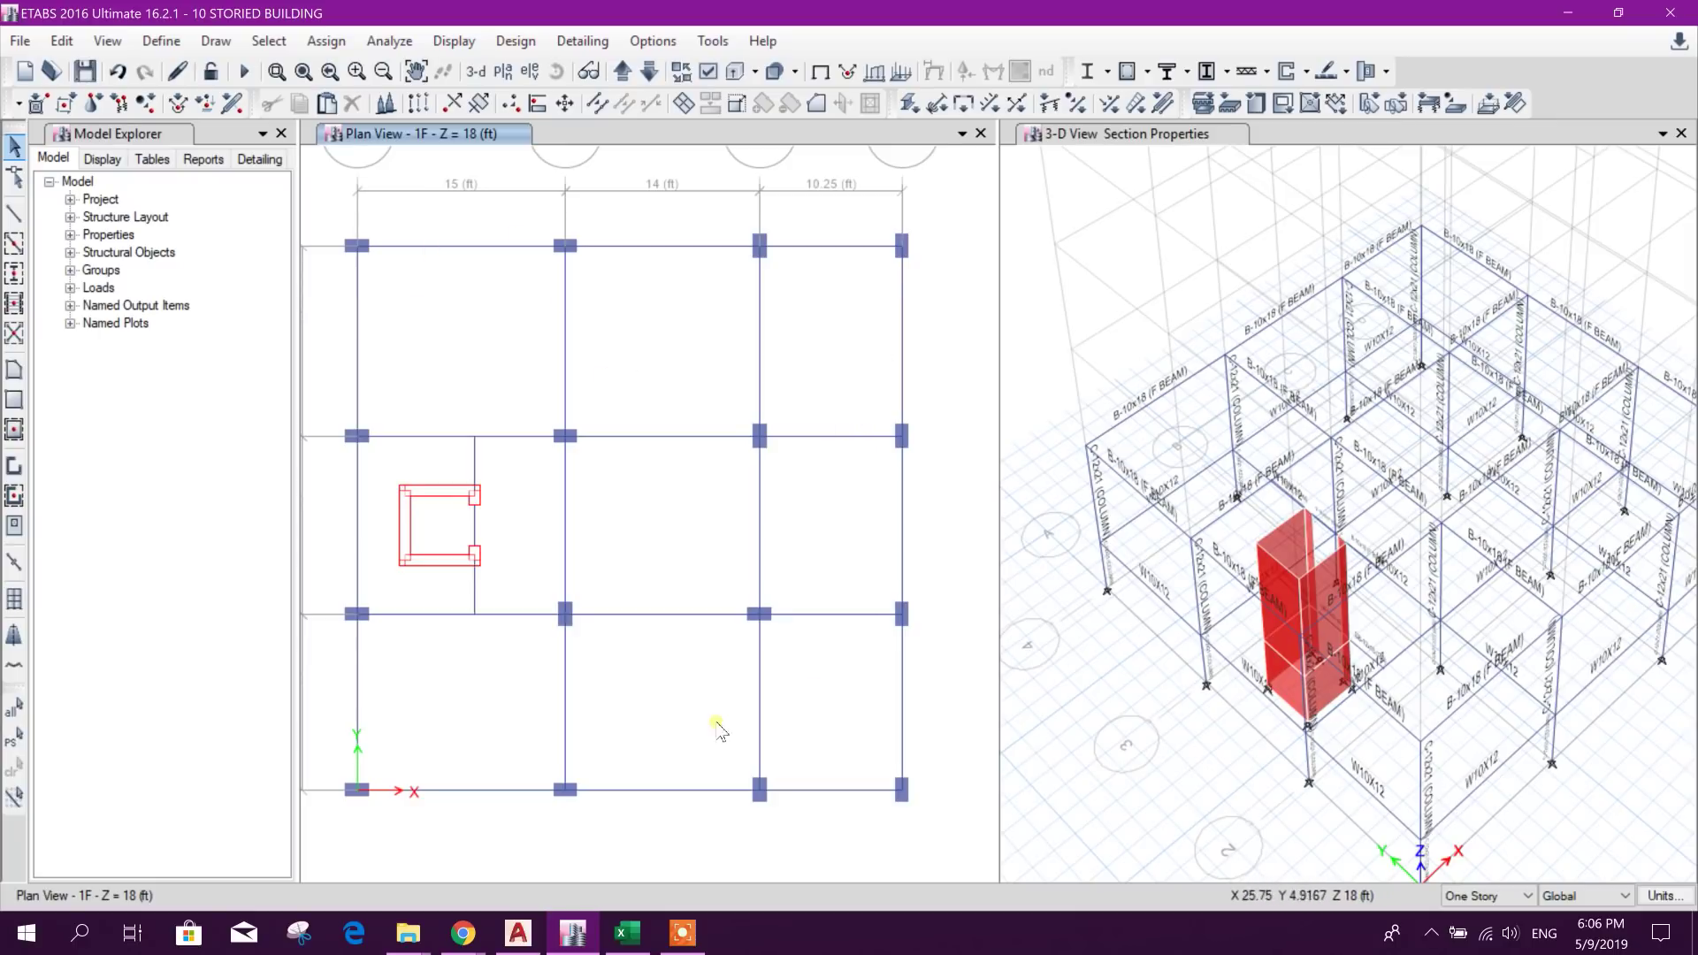
pyautogui.moveTo(716, 733); pyautogui.dragTo(721, 703, button='middle')
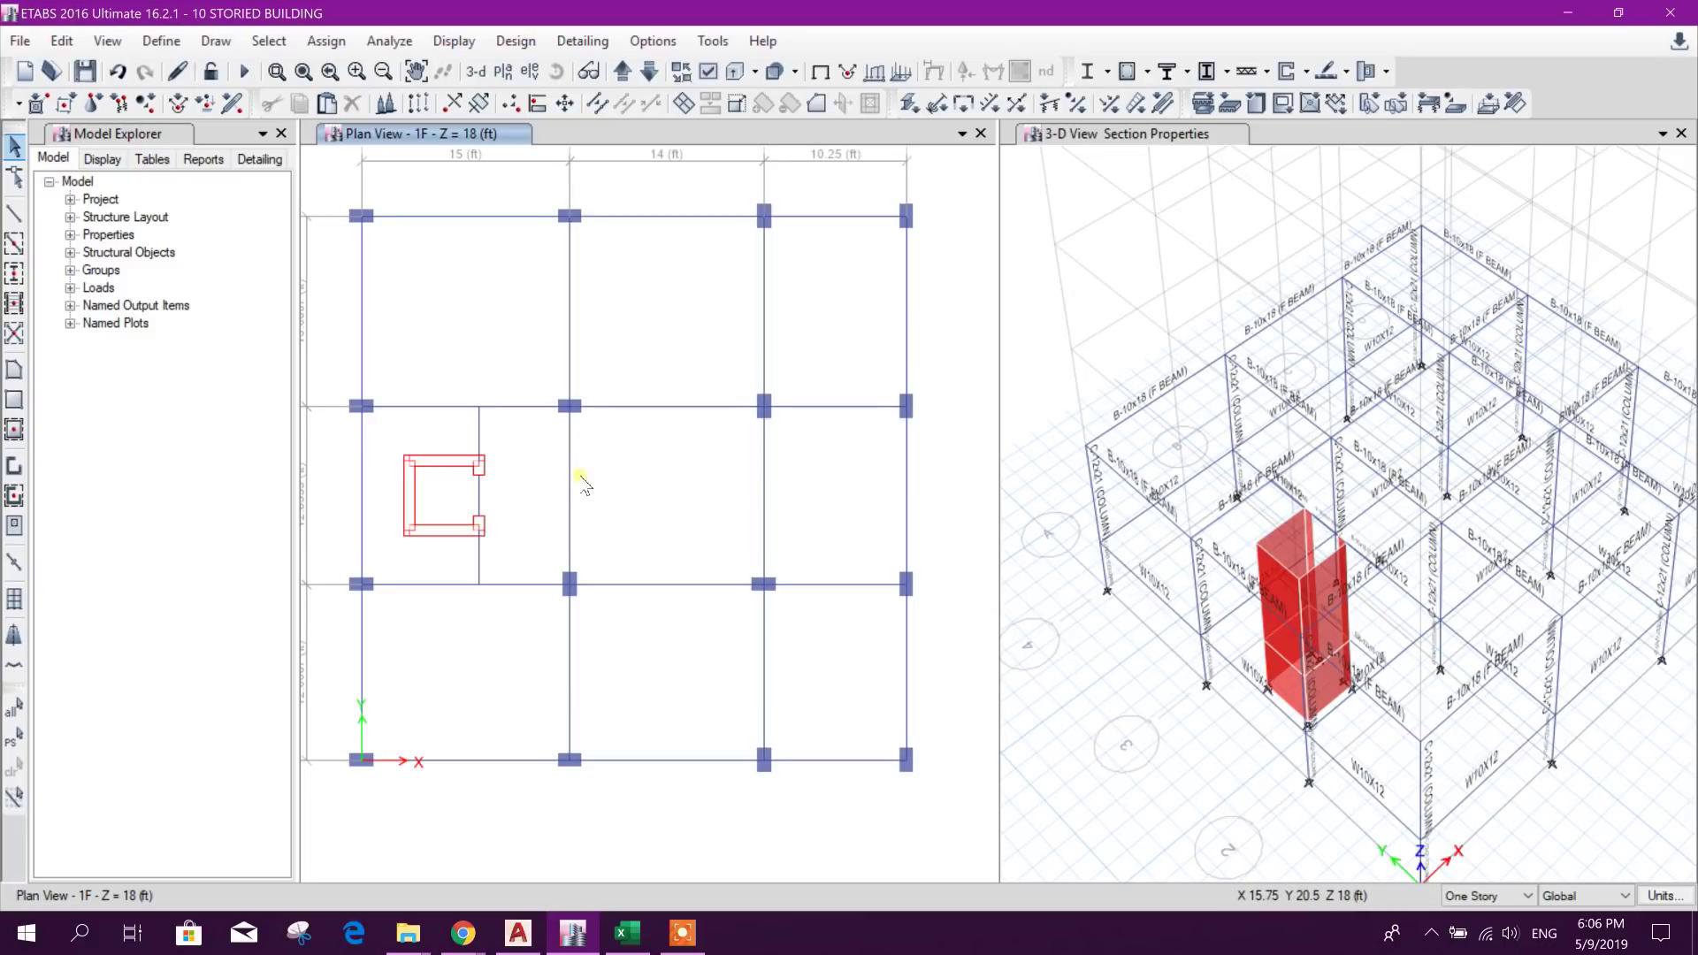
pyautogui.moveTo(624, 502); pyautogui.dragTo(650, 538, button='middle')
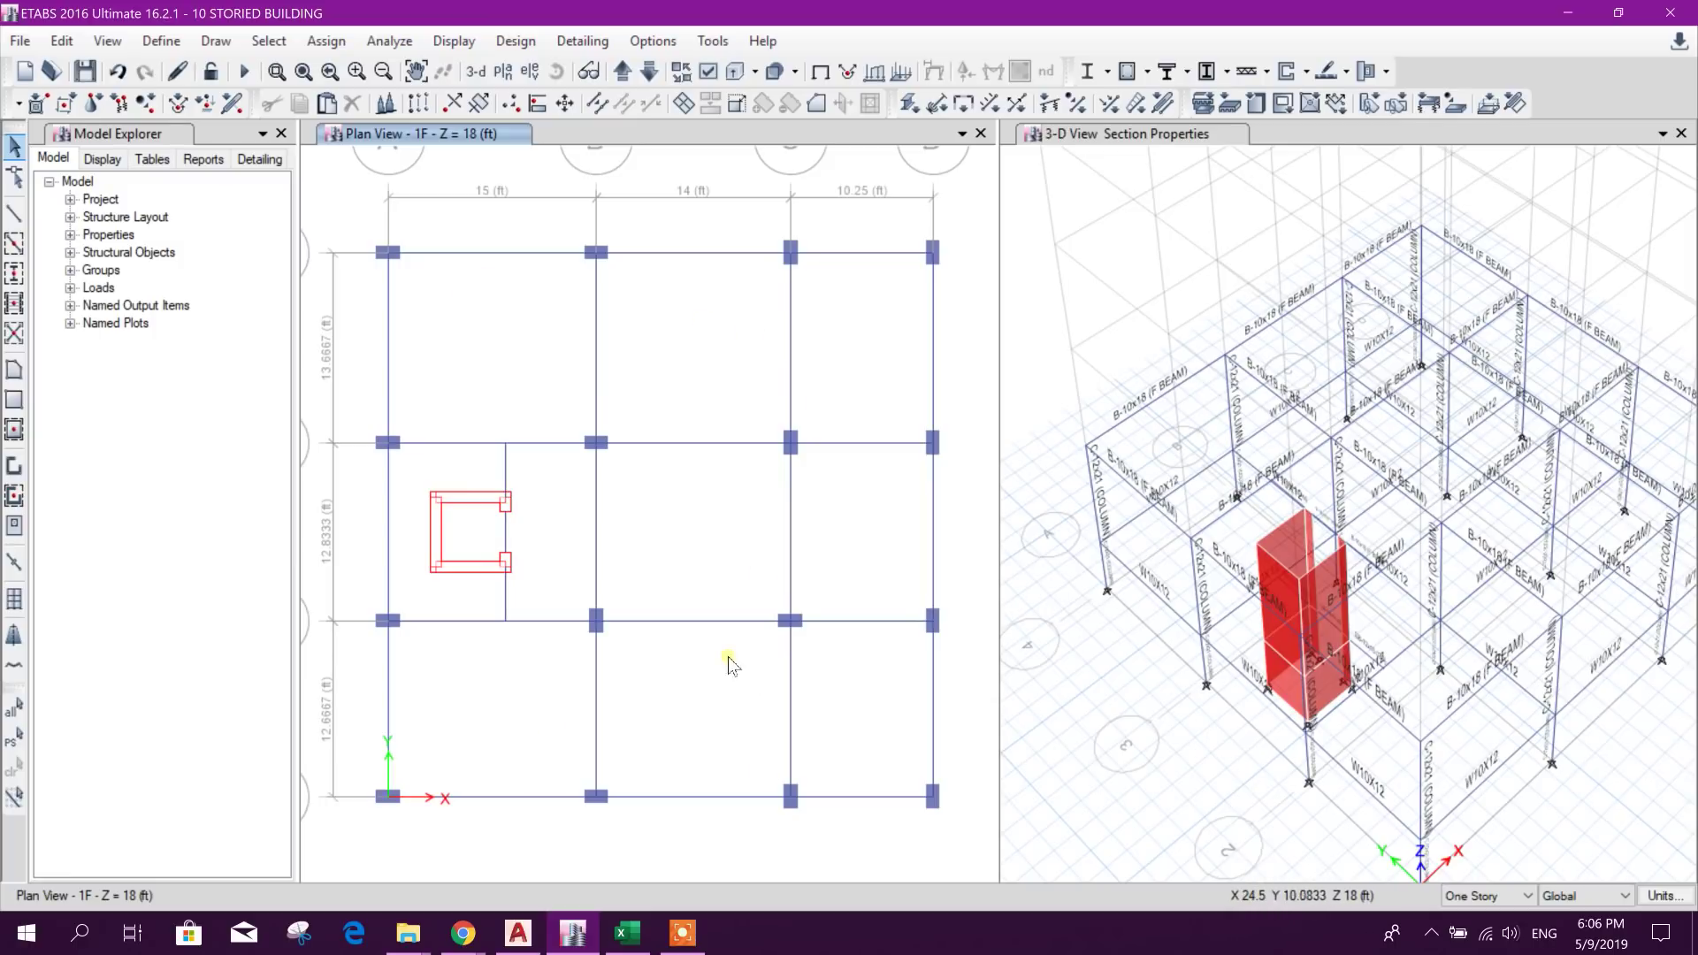
pyautogui.moveTo(729, 655); pyautogui.dragTo(726, 637, button='middle')
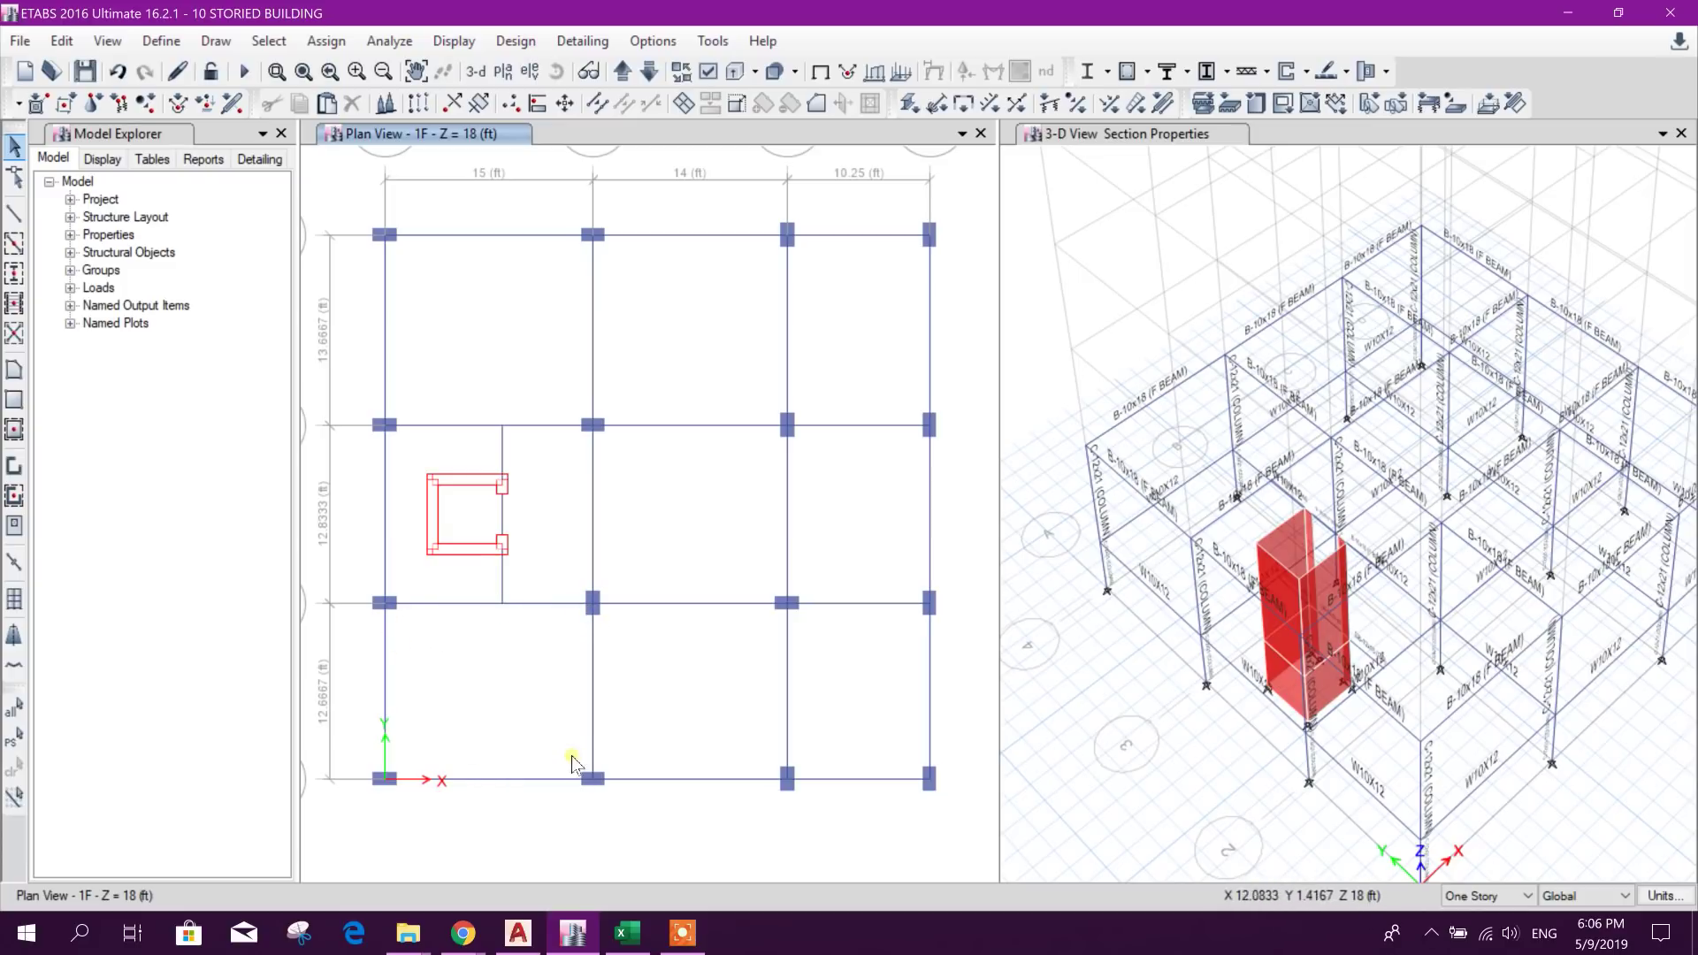
pyautogui.moveTo(721, 593); pyautogui.dragTo(718, 617, button='middle')
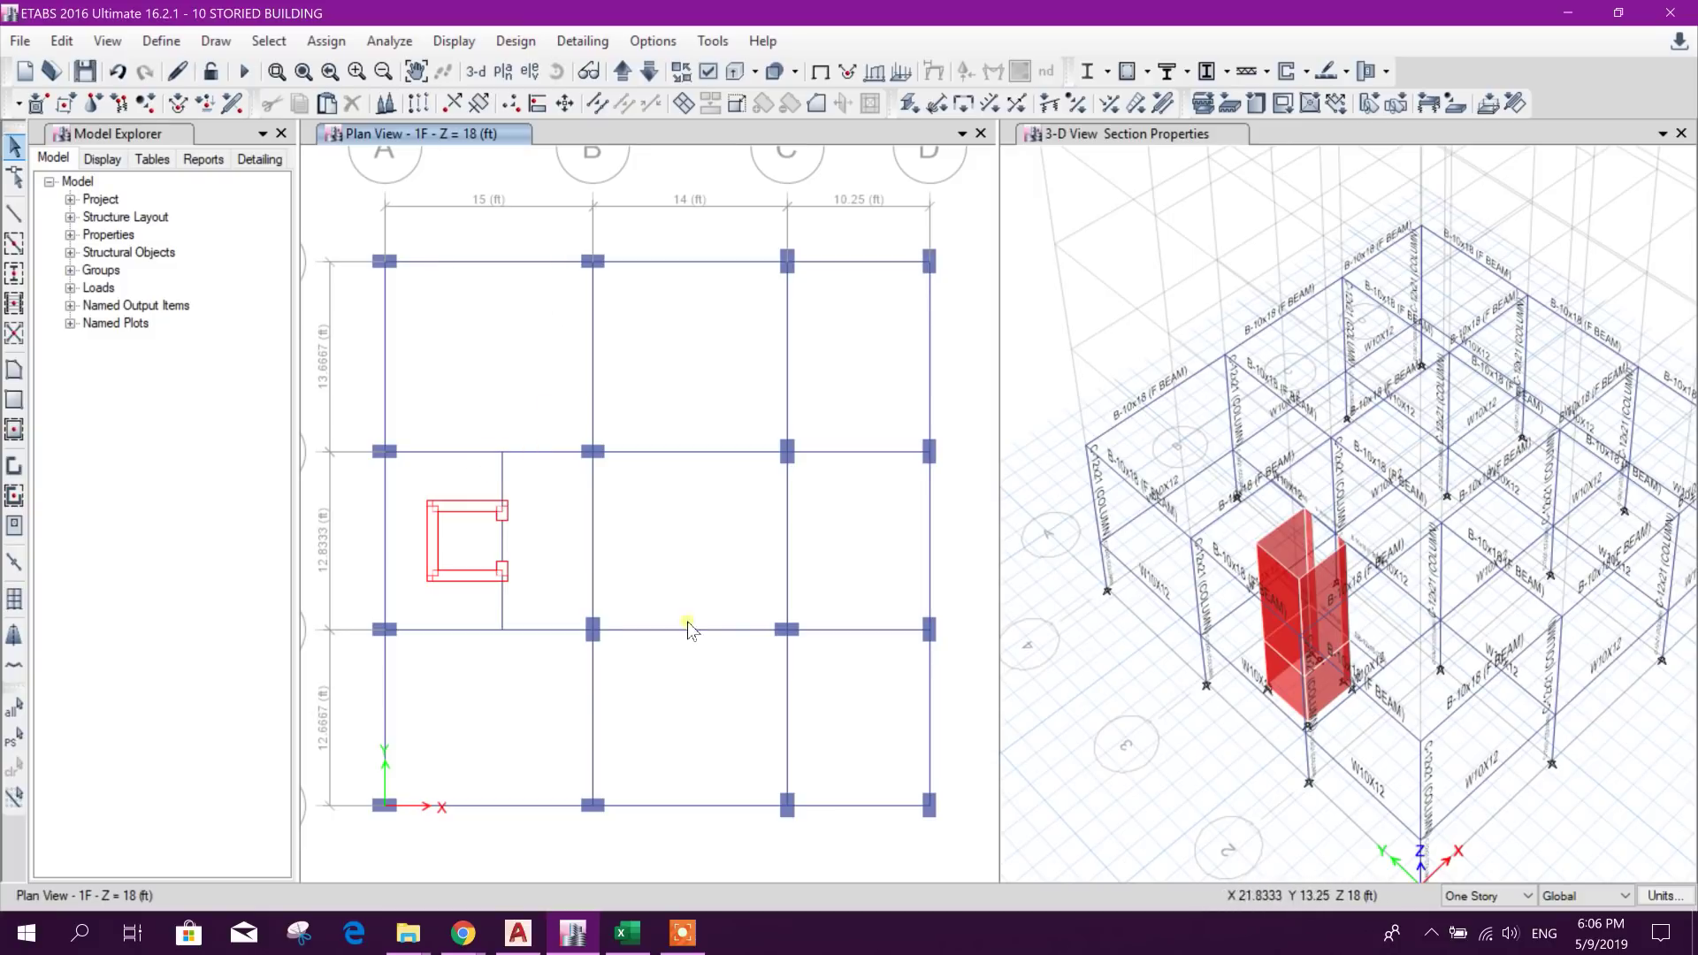
pyautogui.moveTo(688, 630); pyautogui.dragTo(690, 604, button='middle')
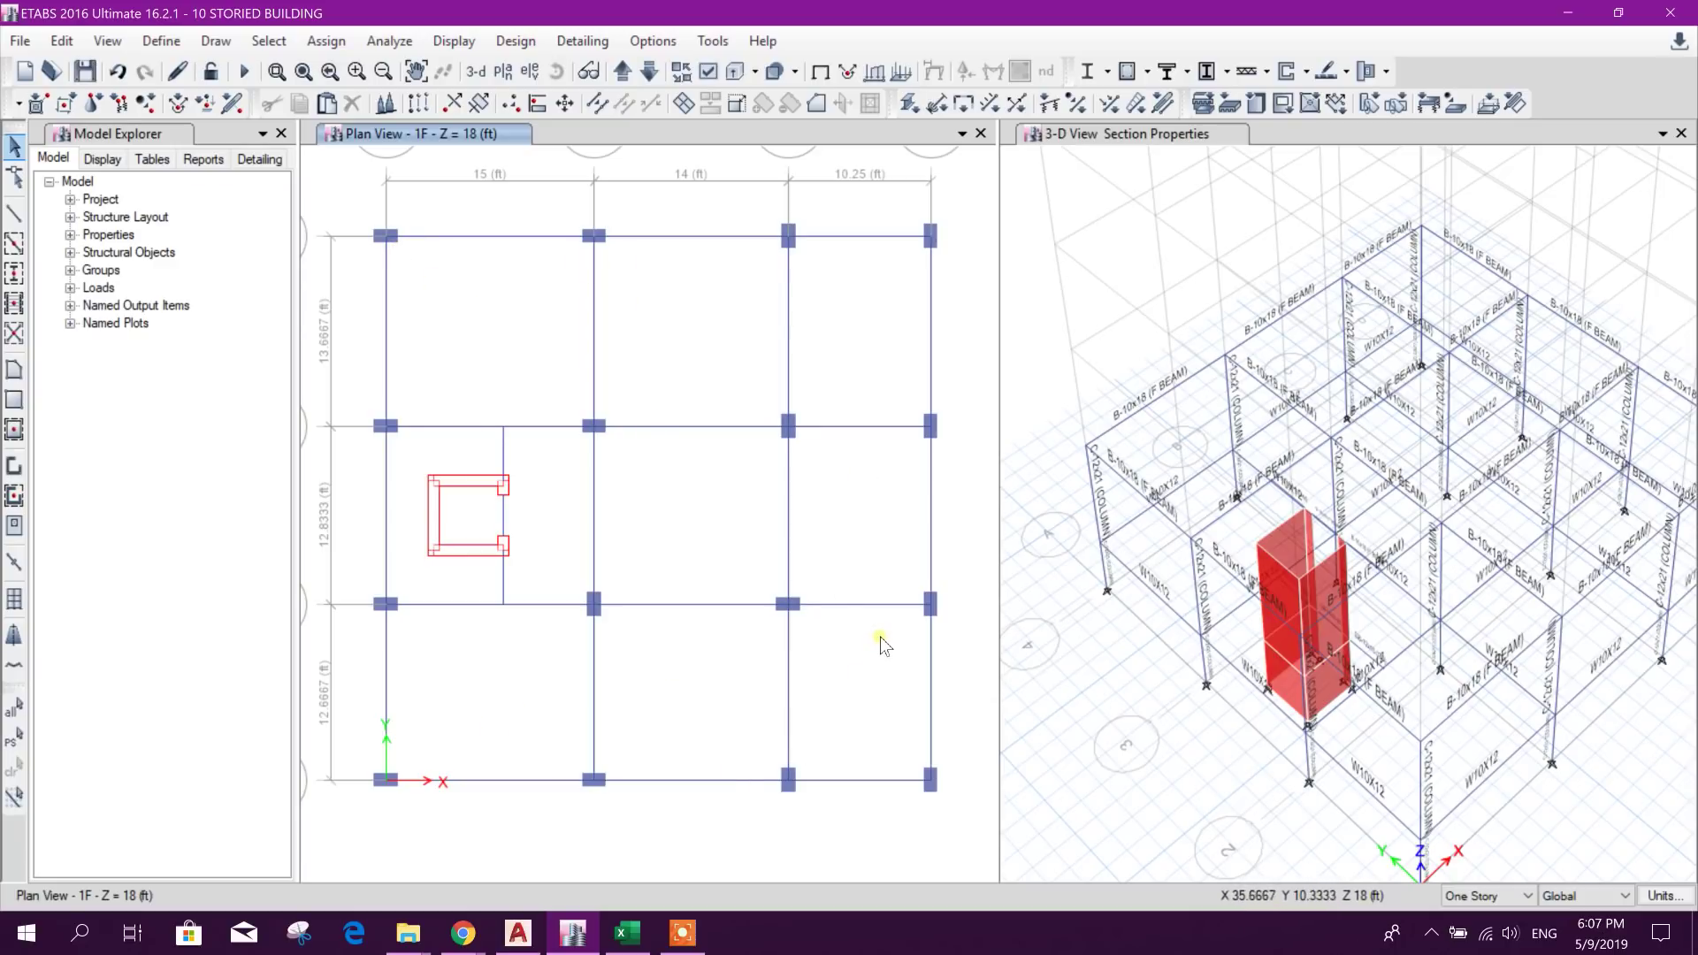
pyautogui.moveTo(722, 543)
pyautogui.mouseDown(button='middle')
pyautogui.moveTo(713, 518)
pyautogui.moveTo(717, 562)
pyautogui.mouseUp(button='middle')
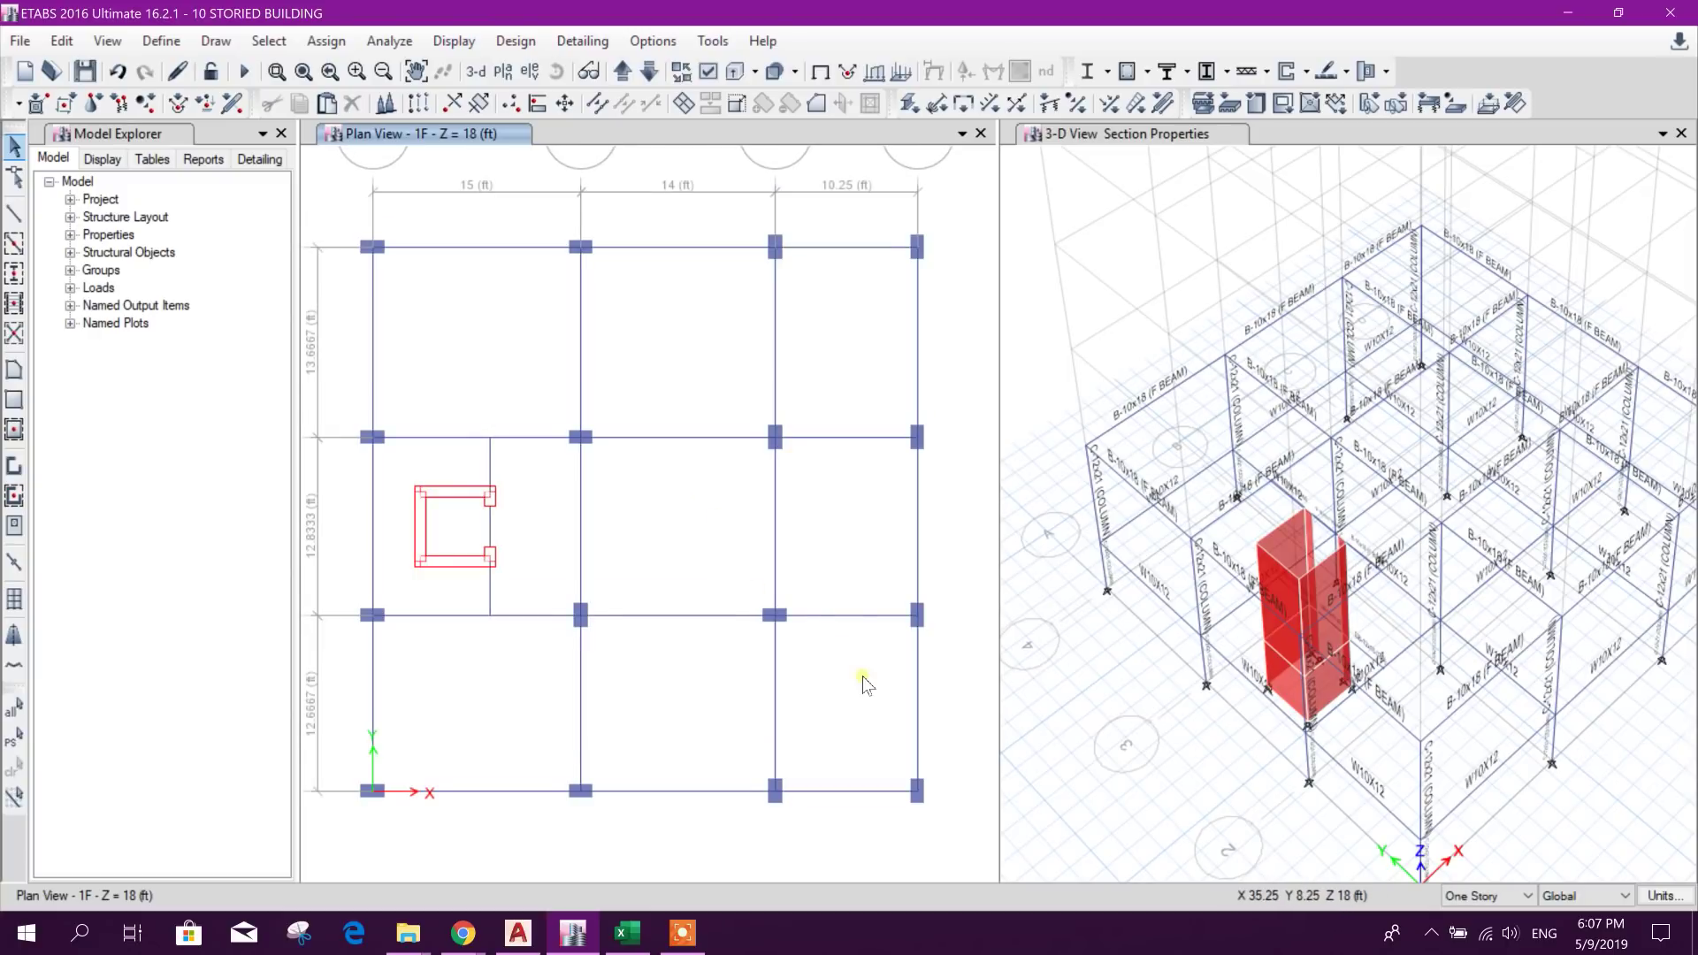